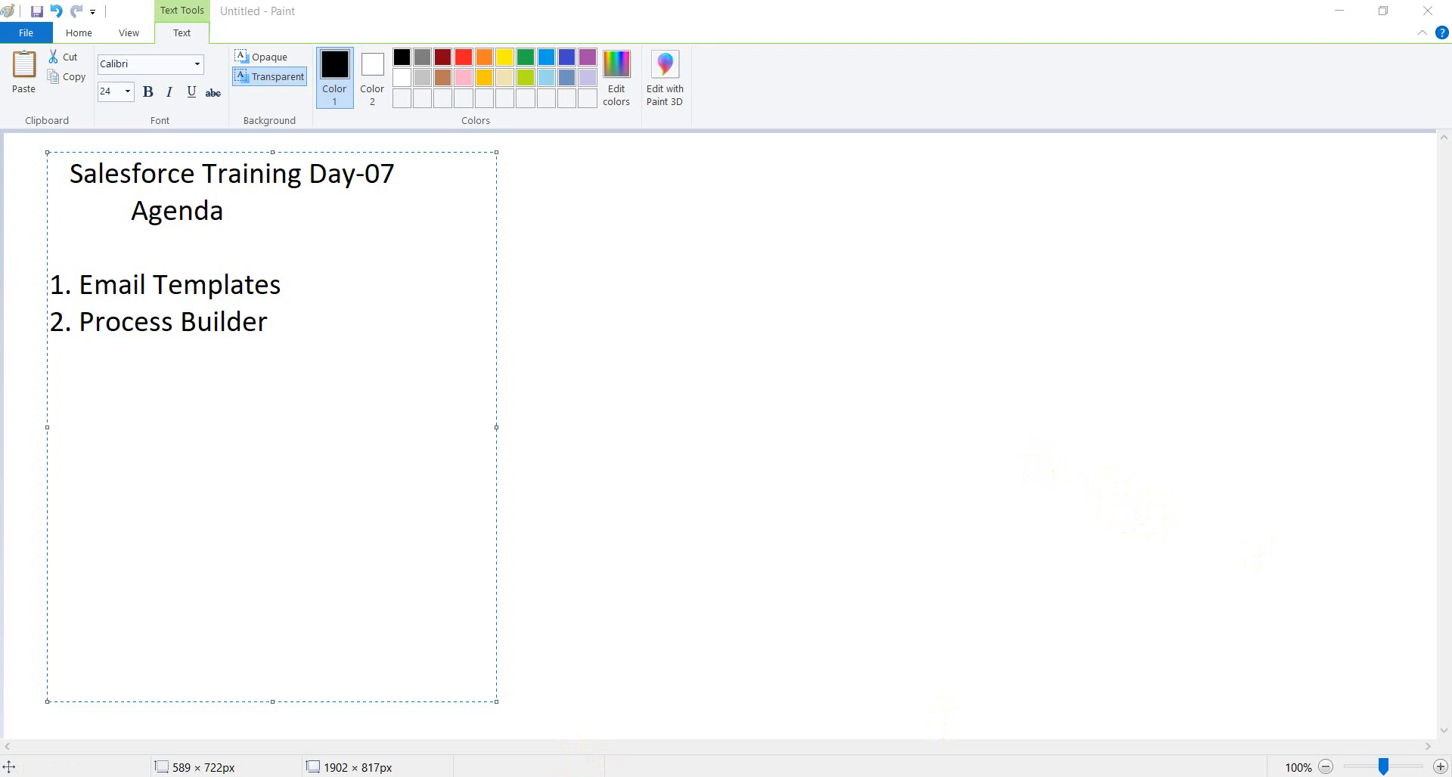
# - Switch to Salesforce Setup, search for "Email templ", open Lightning Email Templates and turn on Folders and Enhanced Sharing
pyautogui.hotkey('alt', 'Tab')
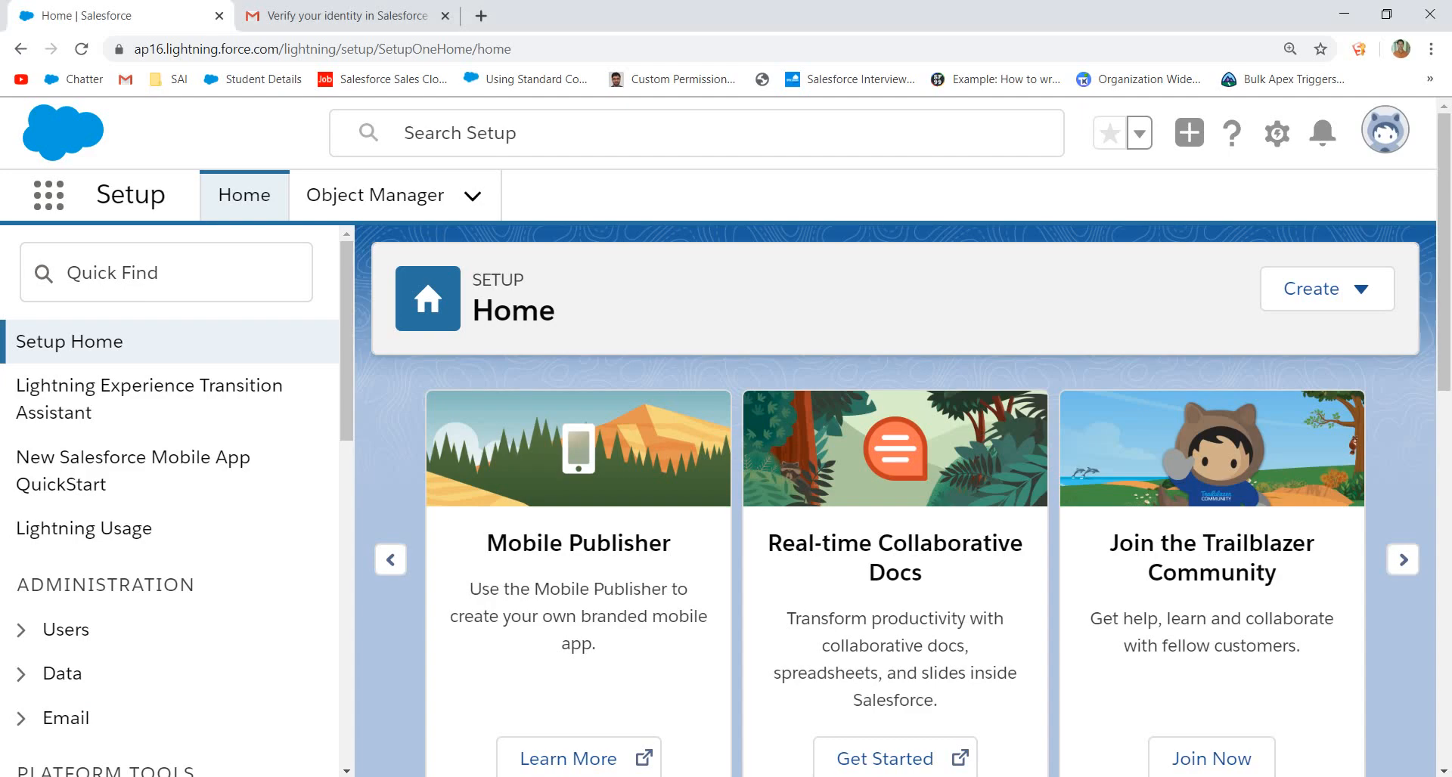
pyautogui.click(149, 292)
pyautogui.write('E')
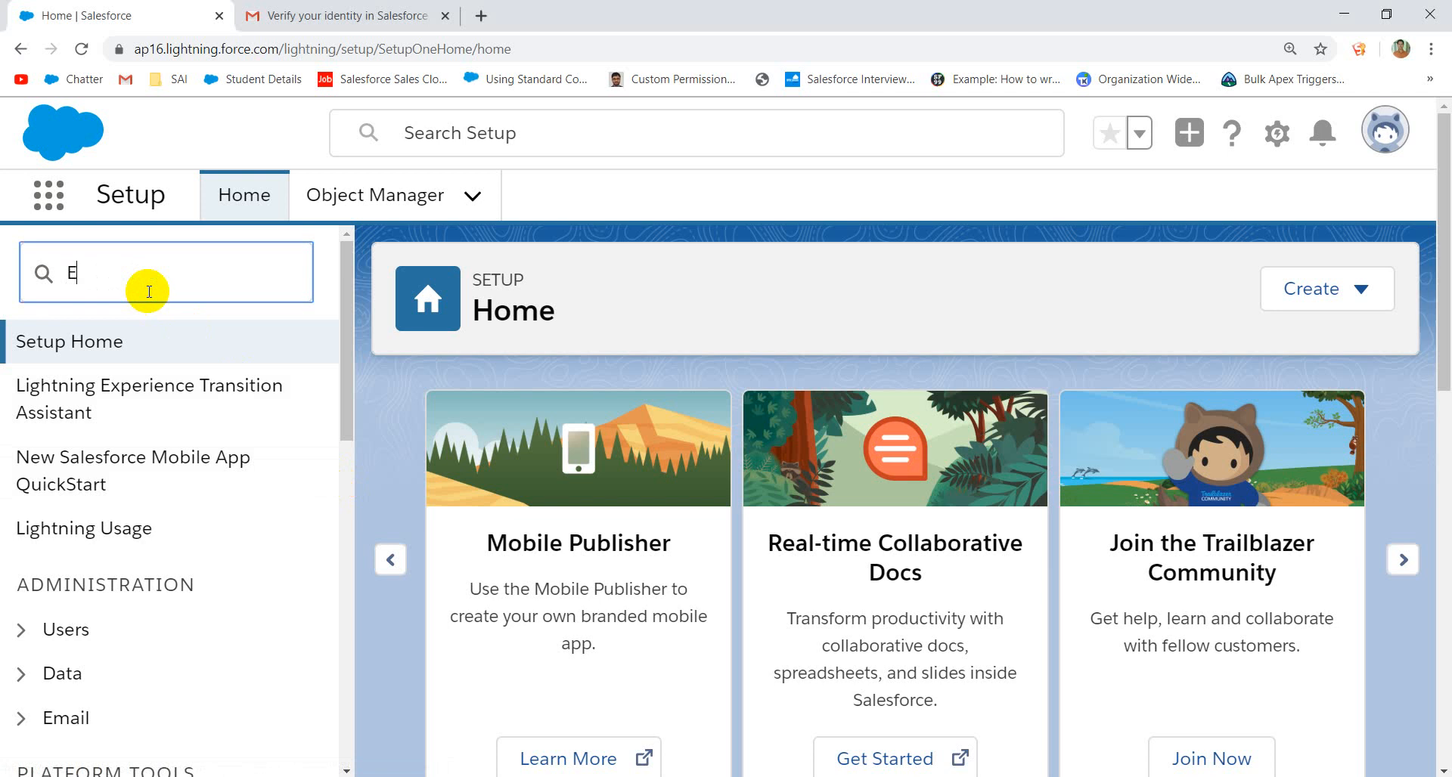
pyautogui.write('mail')
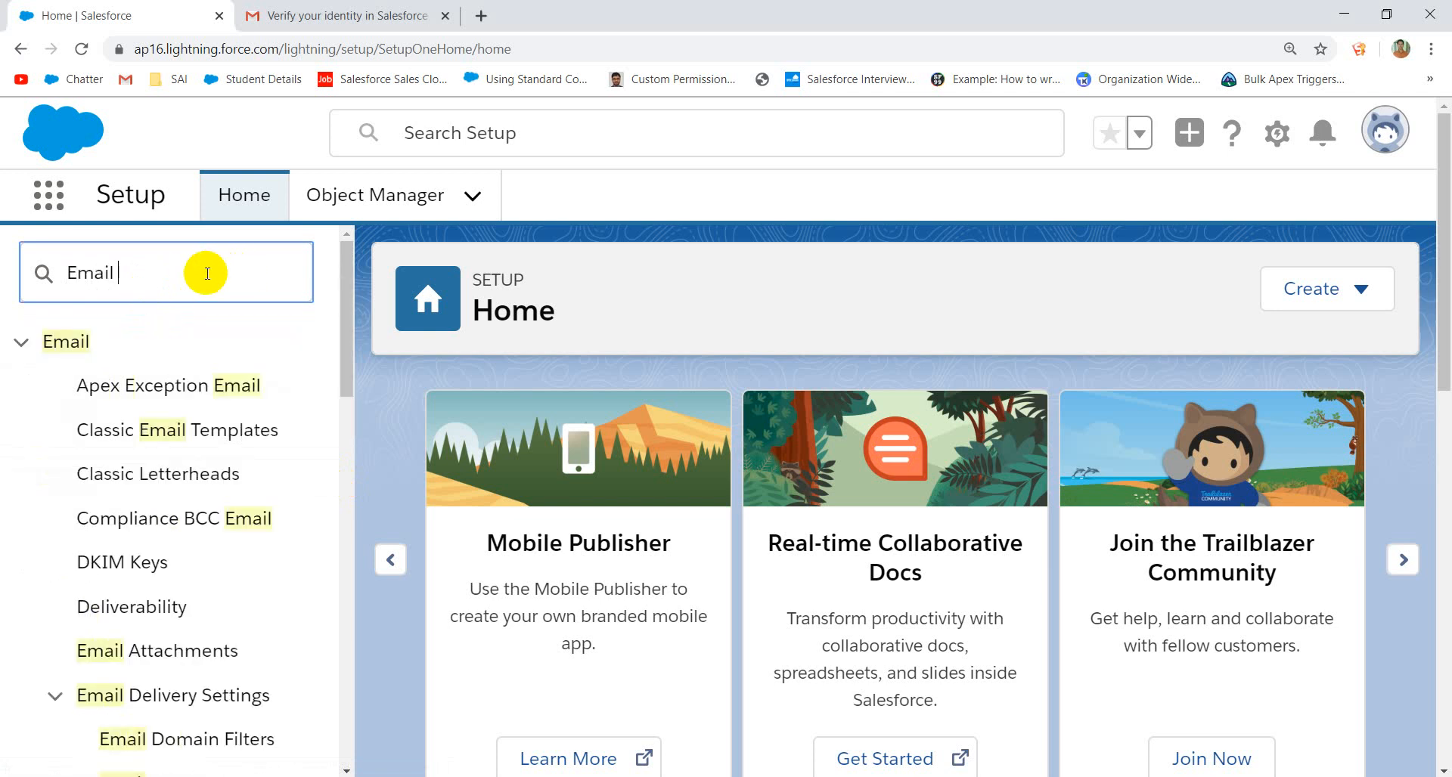
pyautogui.write(' templ')
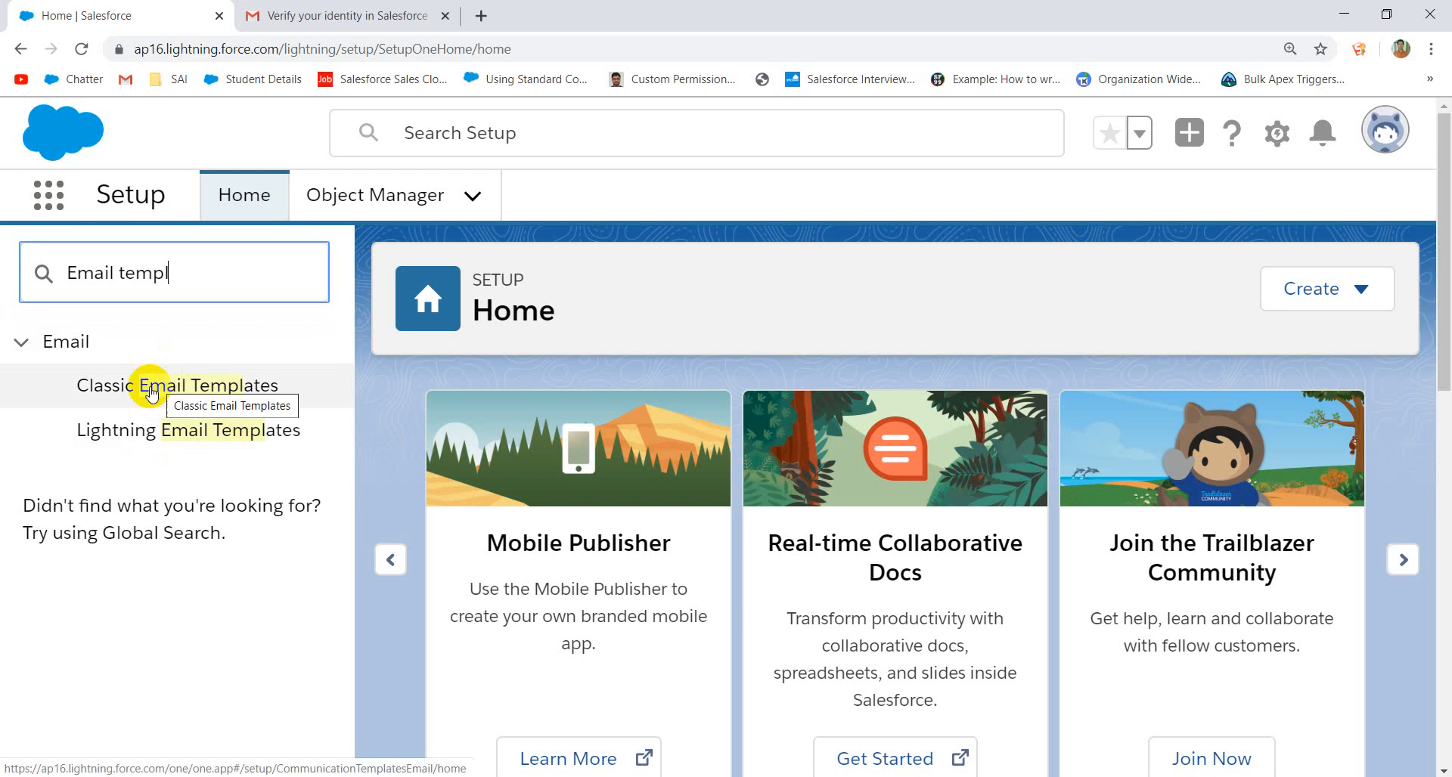
pyautogui.click(194, 388)
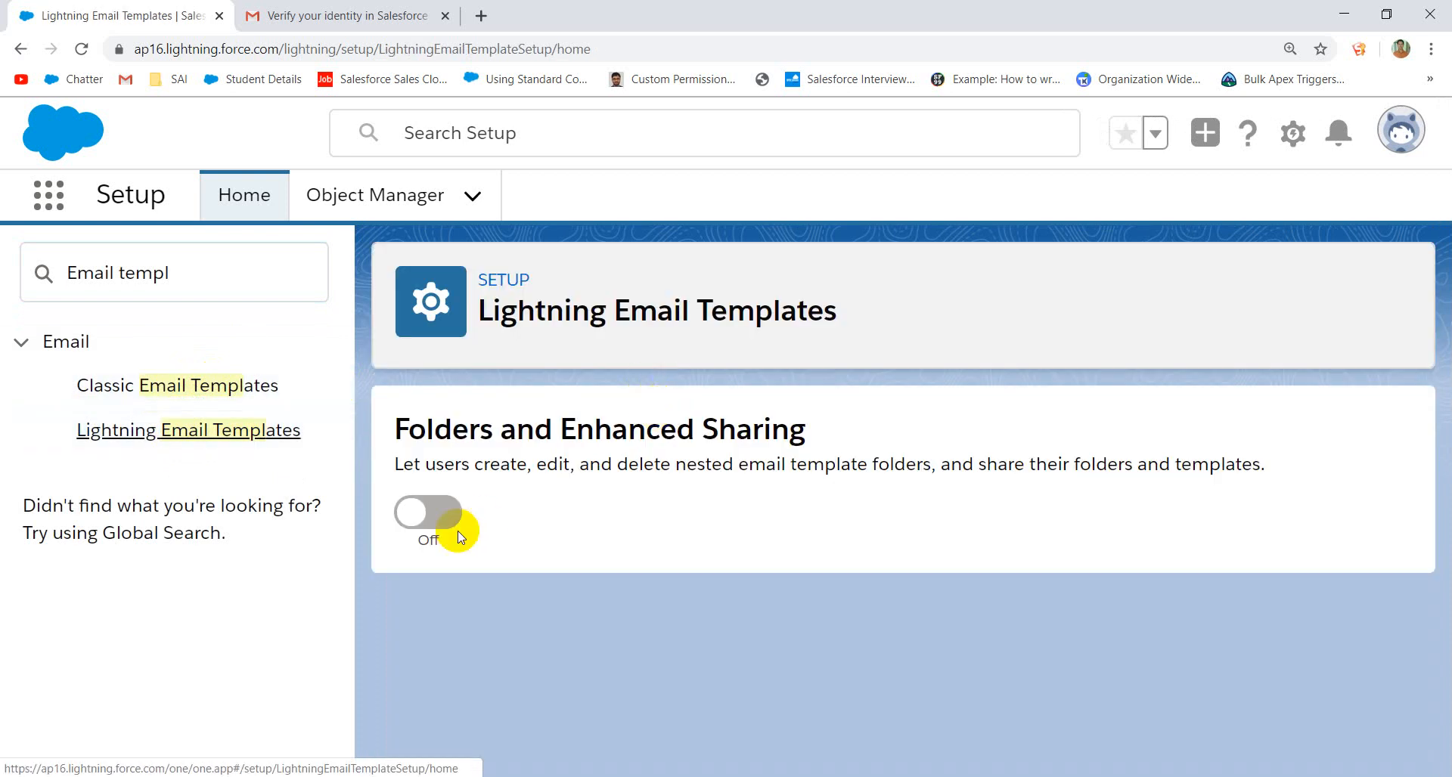
pyautogui.click(437, 517)
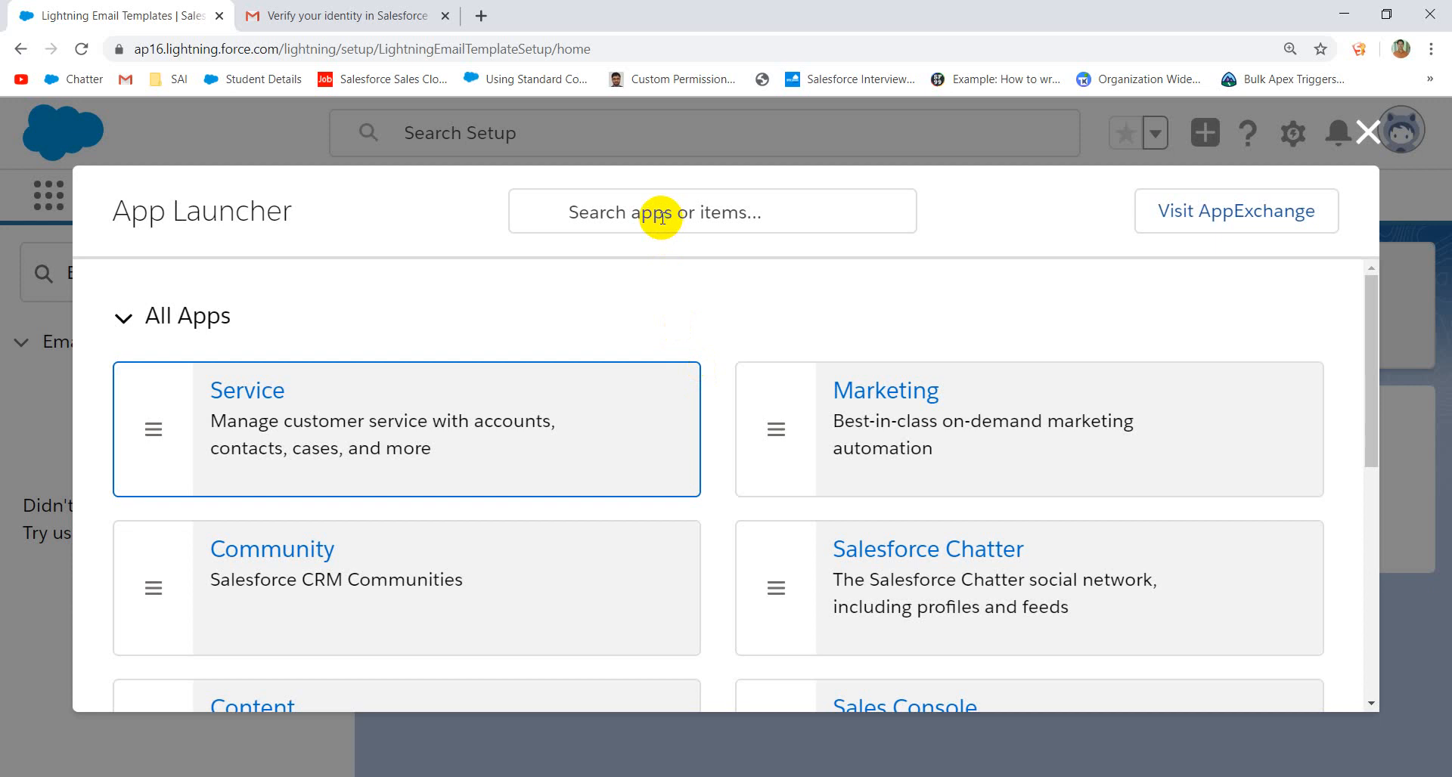
# - Search the App Launcher for "Email te" and open the Email Templates item
pyautogui.click(641, 213)
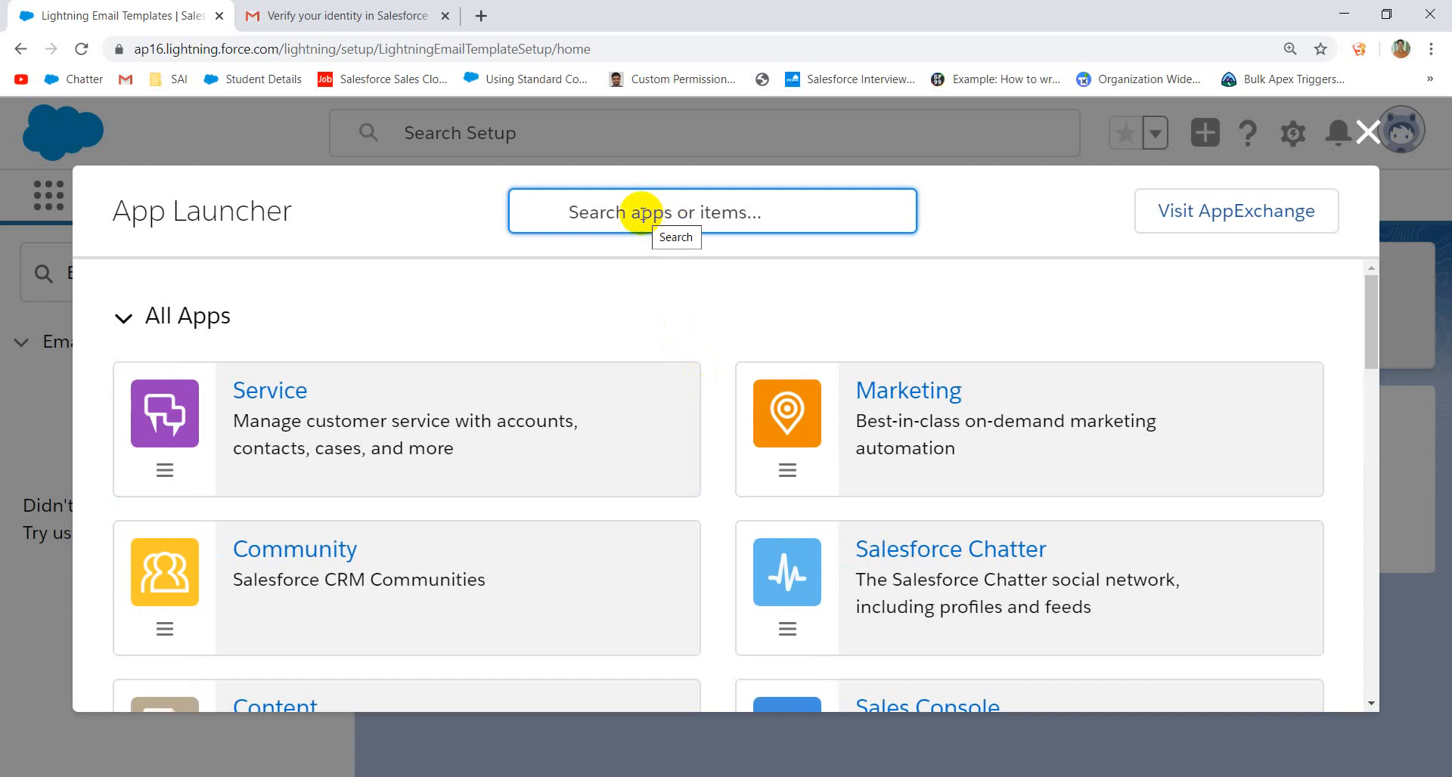
pyautogui.write('Email')
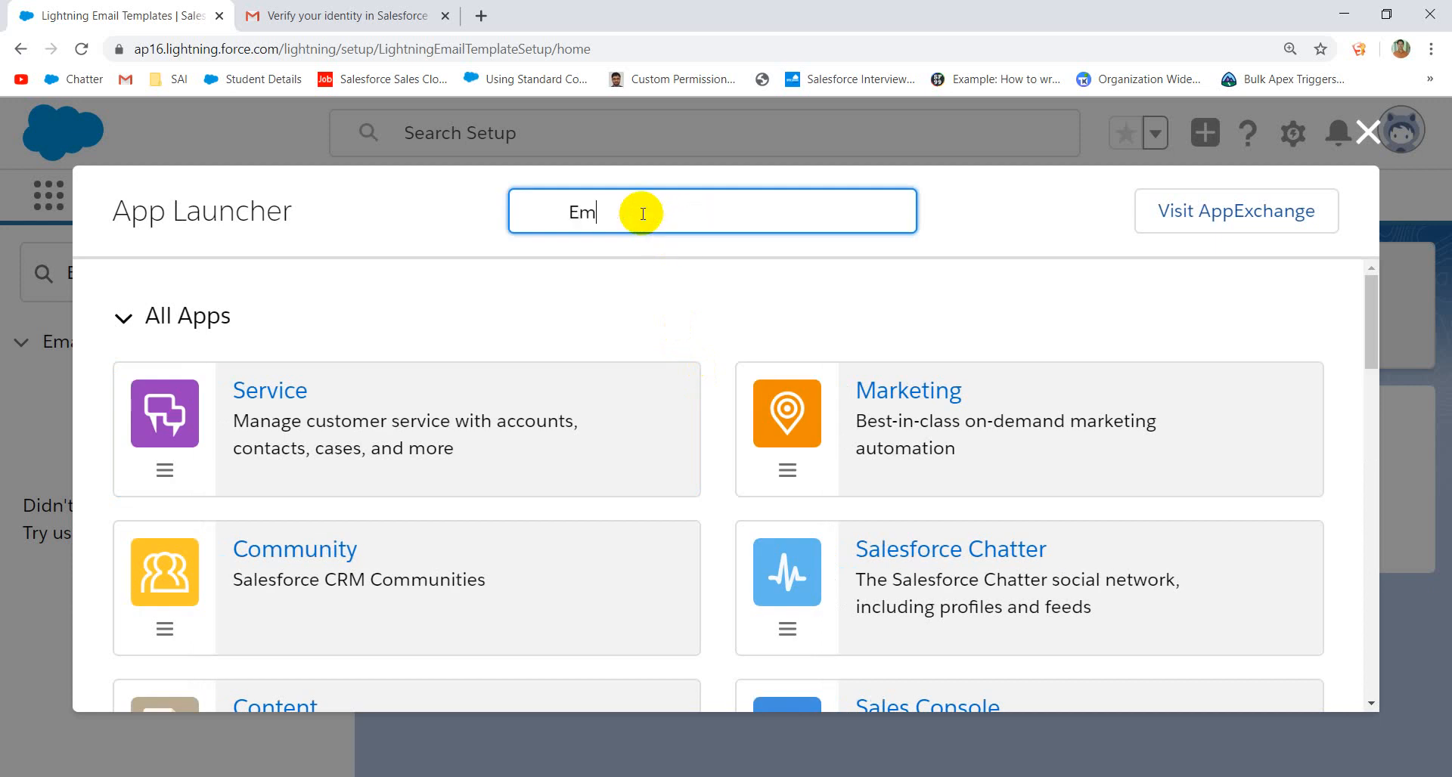
pyautogui.write(' te')
pyautogui.click(188, 475)
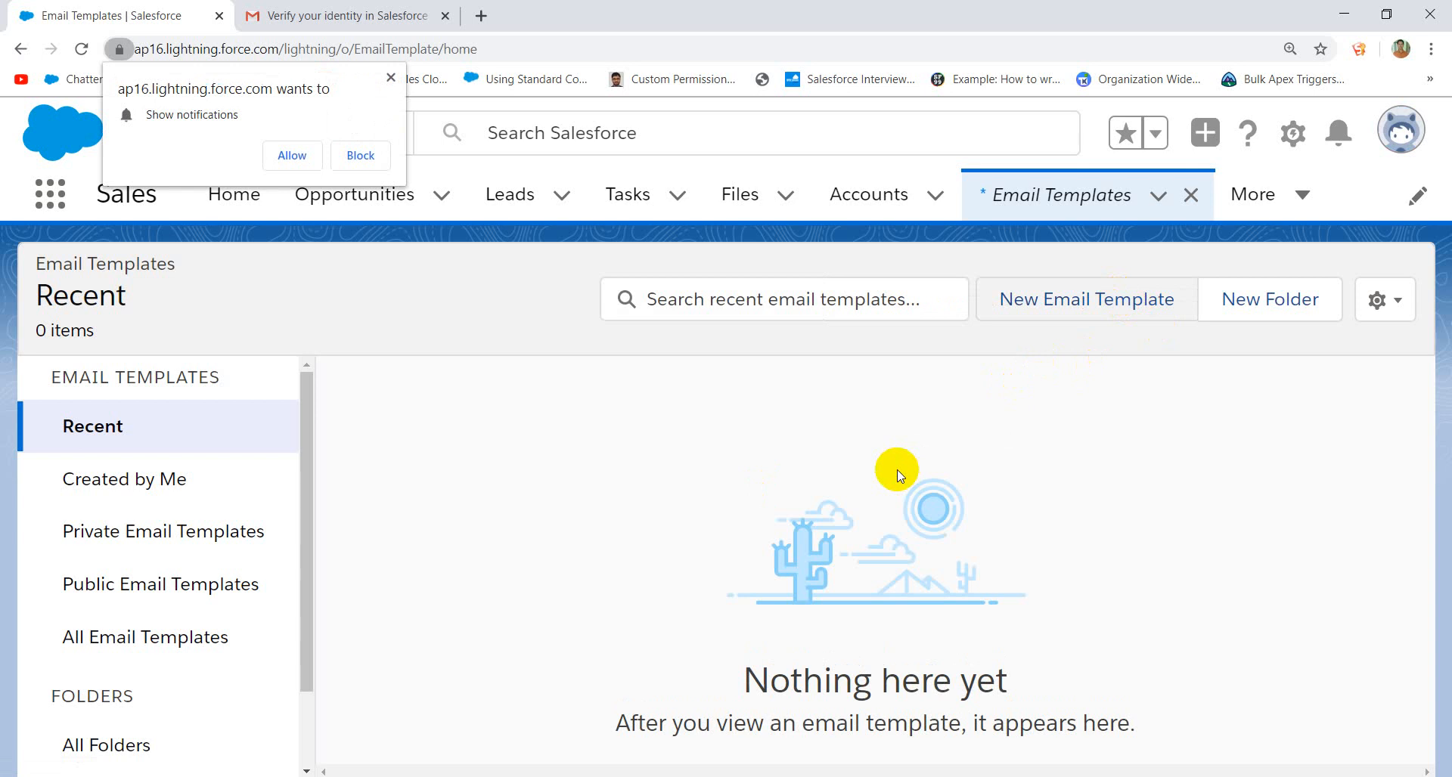
# - Examine the fields of the New Email Template form, blocking the site's notification request, and close the form without saving
pyautogui.click(1067, 318)
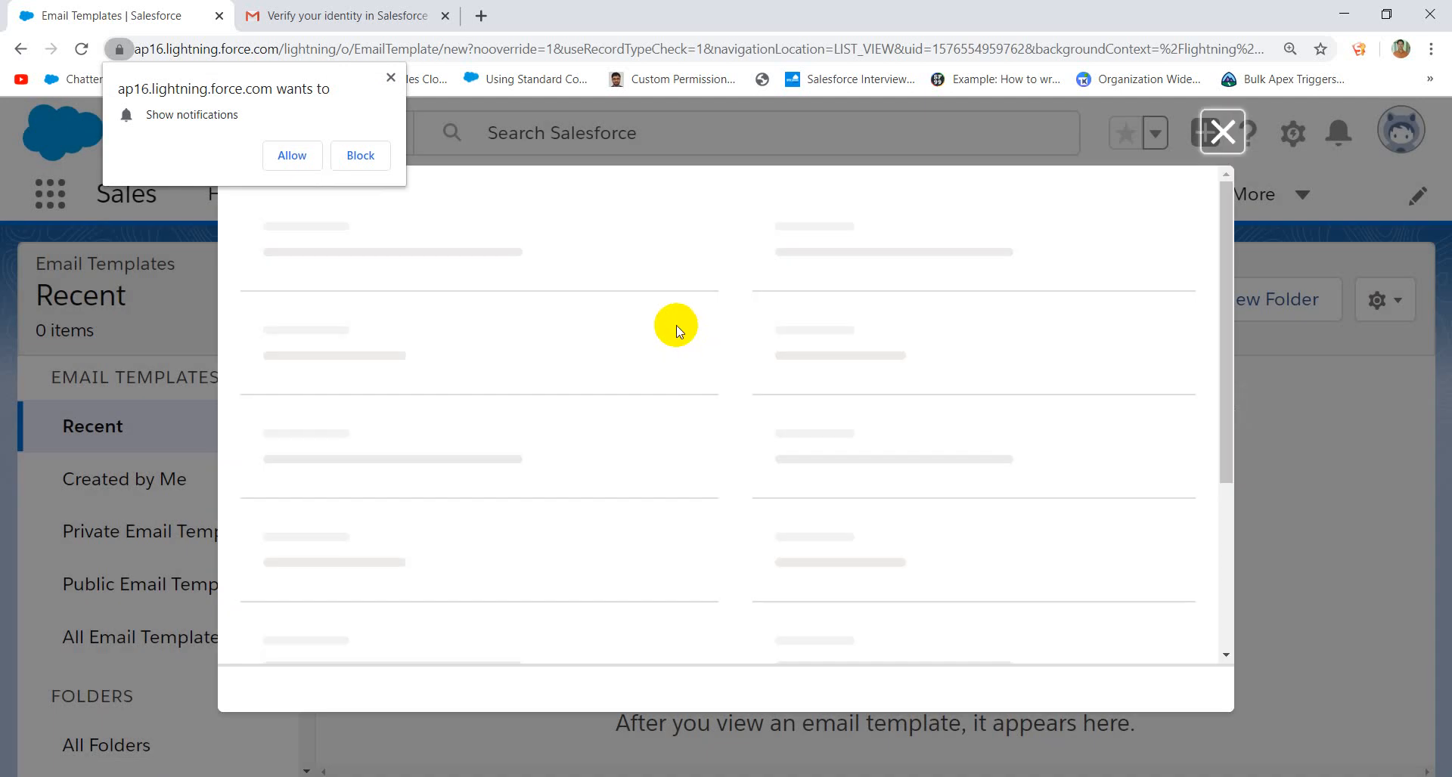
pyautogui.click(370, 159)
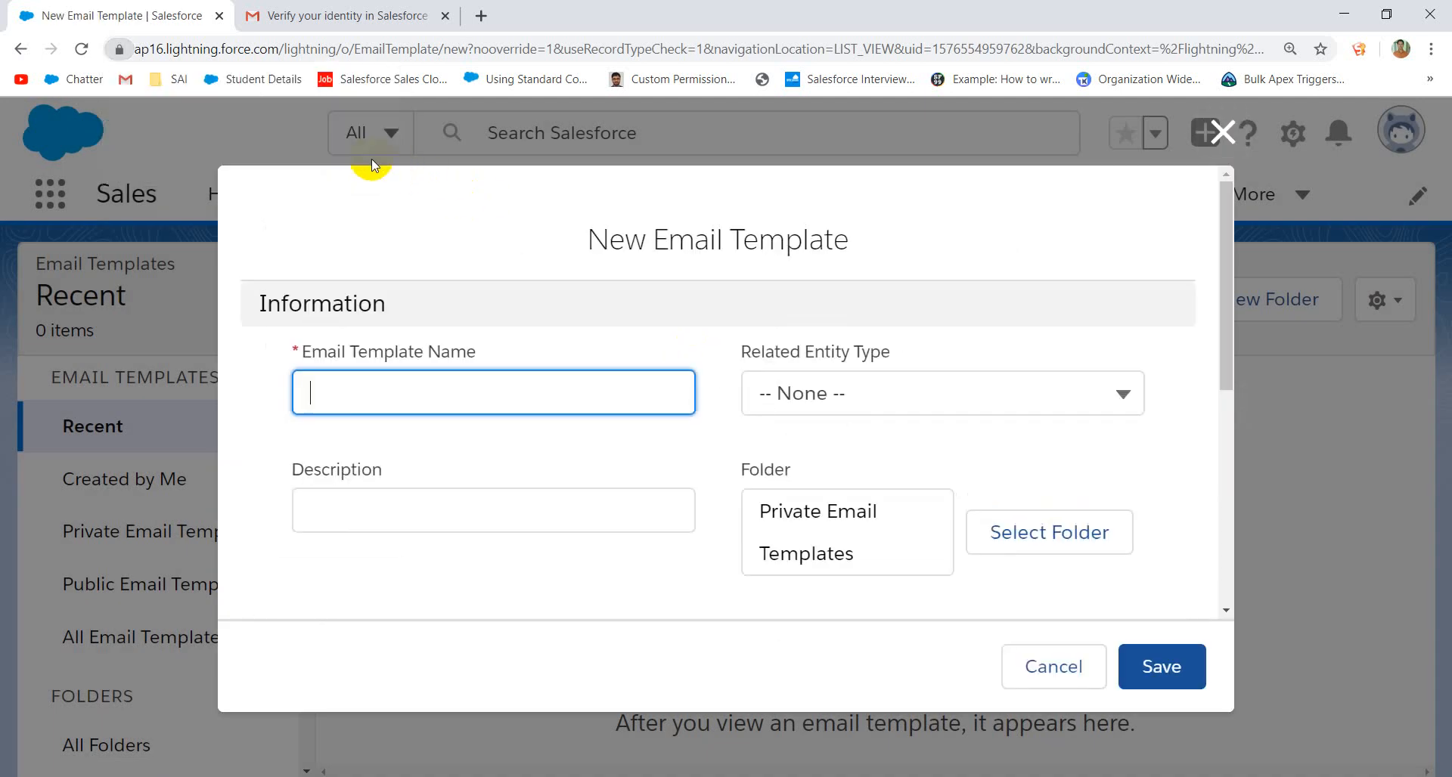
pyautogui.click(539, 299)
pyautogui.scroll(-10, 732, 457)
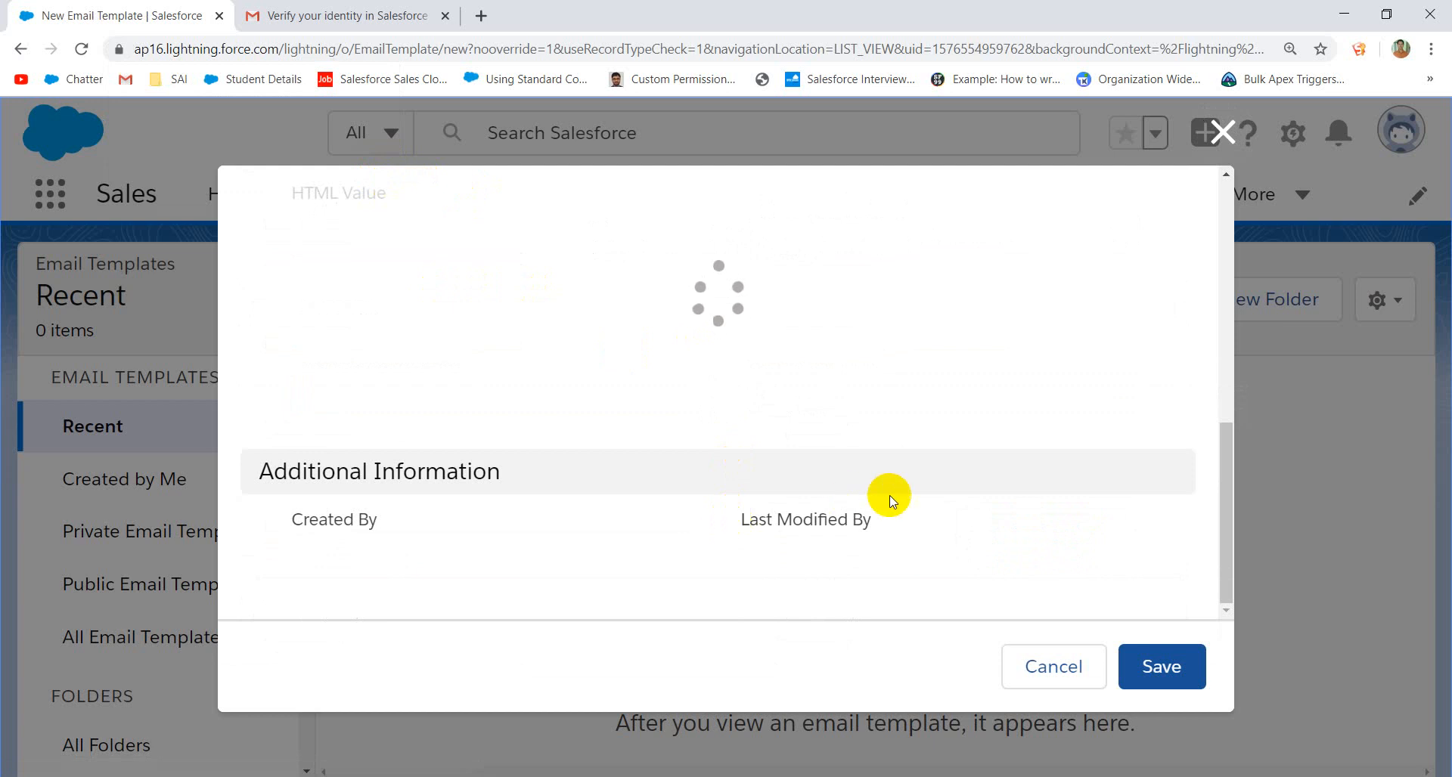
pyautogui.scroll(9, 893, 502)
pyautogui.scroll(-1, 893, 502)
pyautogui.scroll(-10, 892, 502)
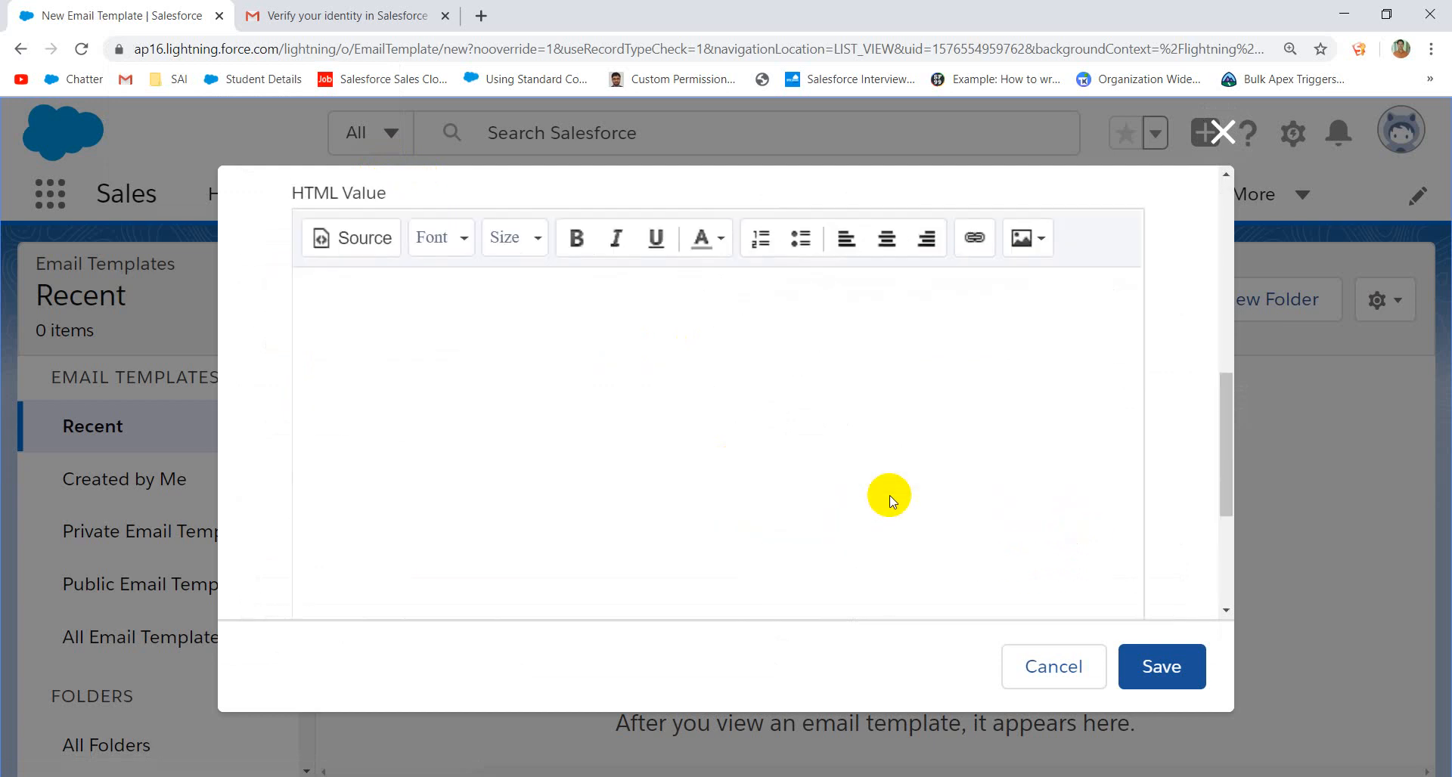
pyautogui.scroll(-5, 892, 502)
pyautogui.scroll(15, 892, 502)
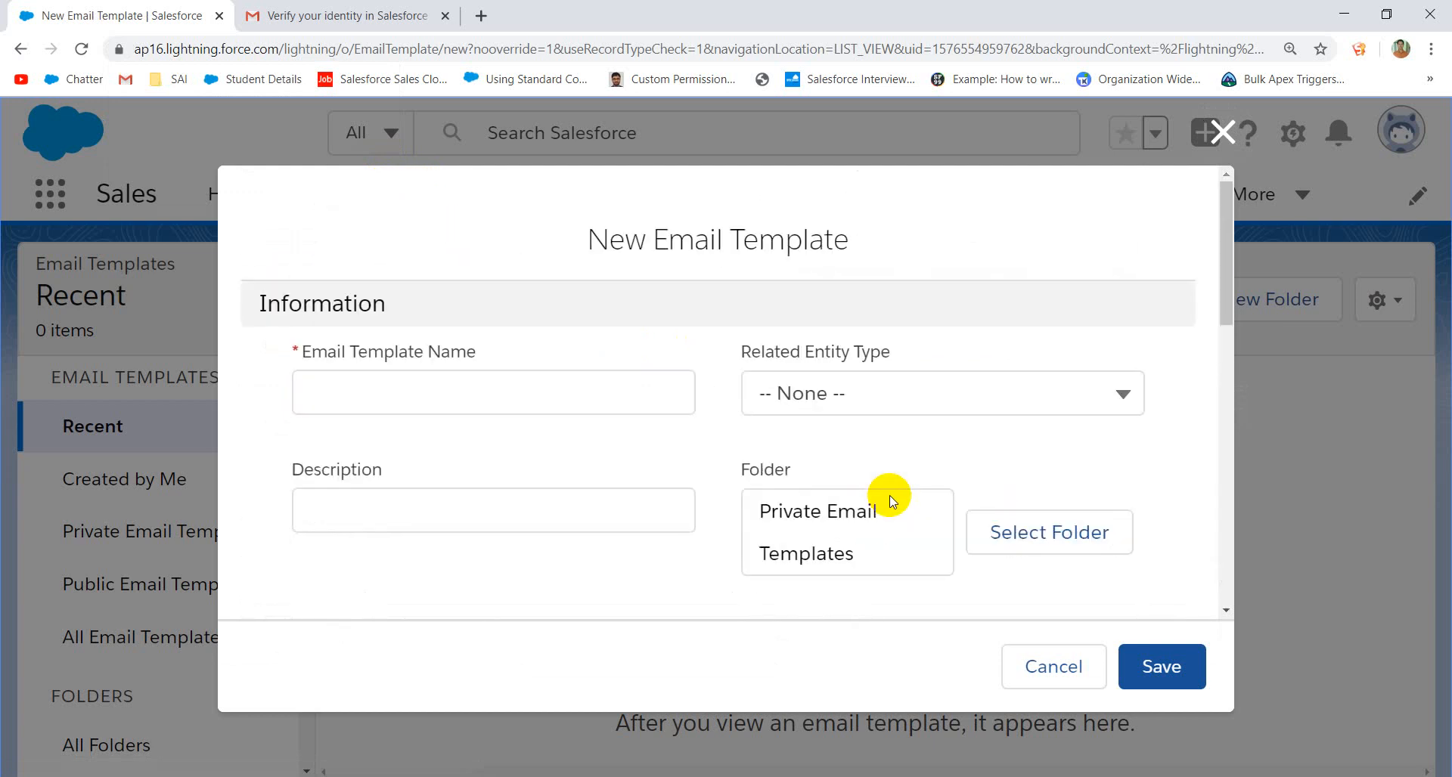
pyautogui.scroll(-3, 891, 498)
pyautogui.scroll(3, 890, 497)
pyautogui.click(1219, 132)
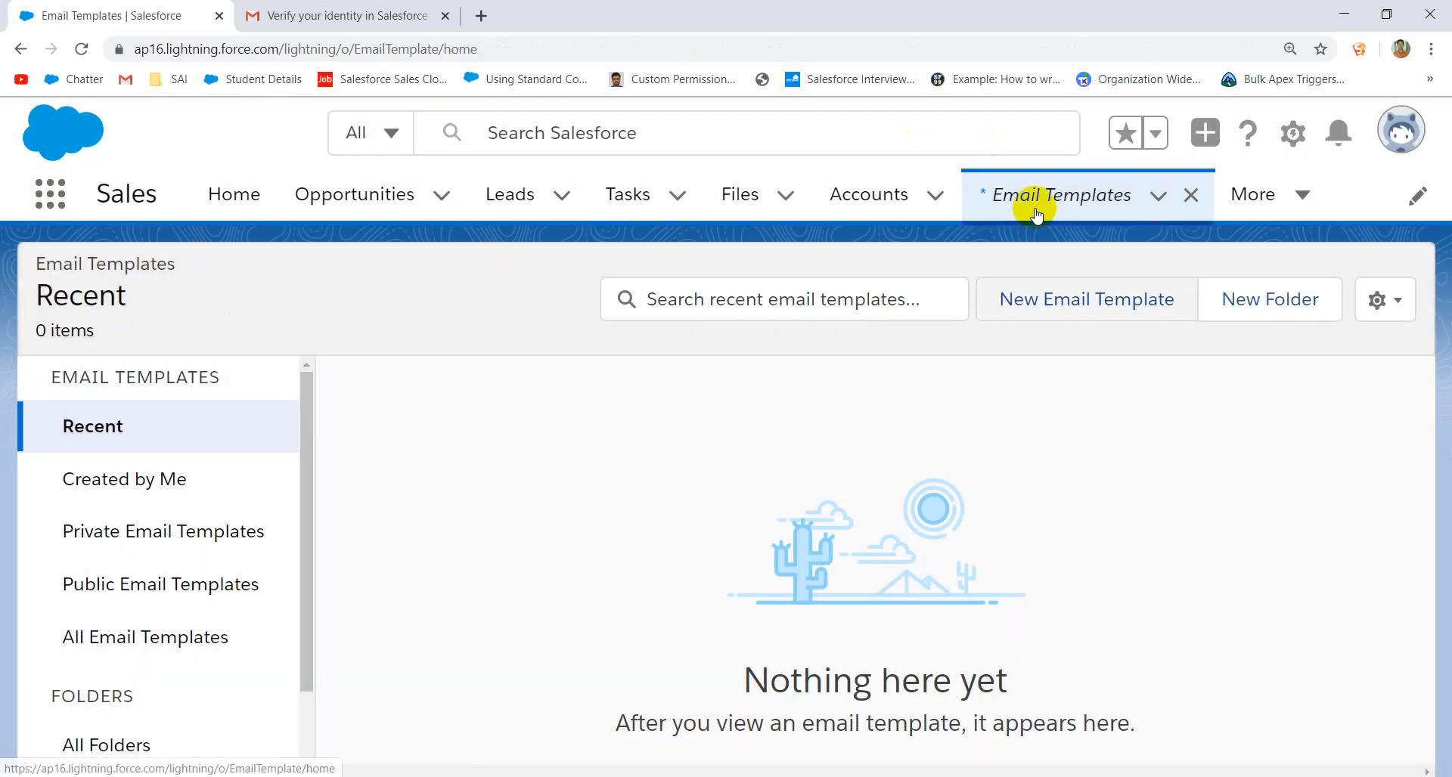
# - Close the temporary Email Templates item in the Sales app and bring up Setup in a separate browser tab
pyautogui.click(1191, 198)
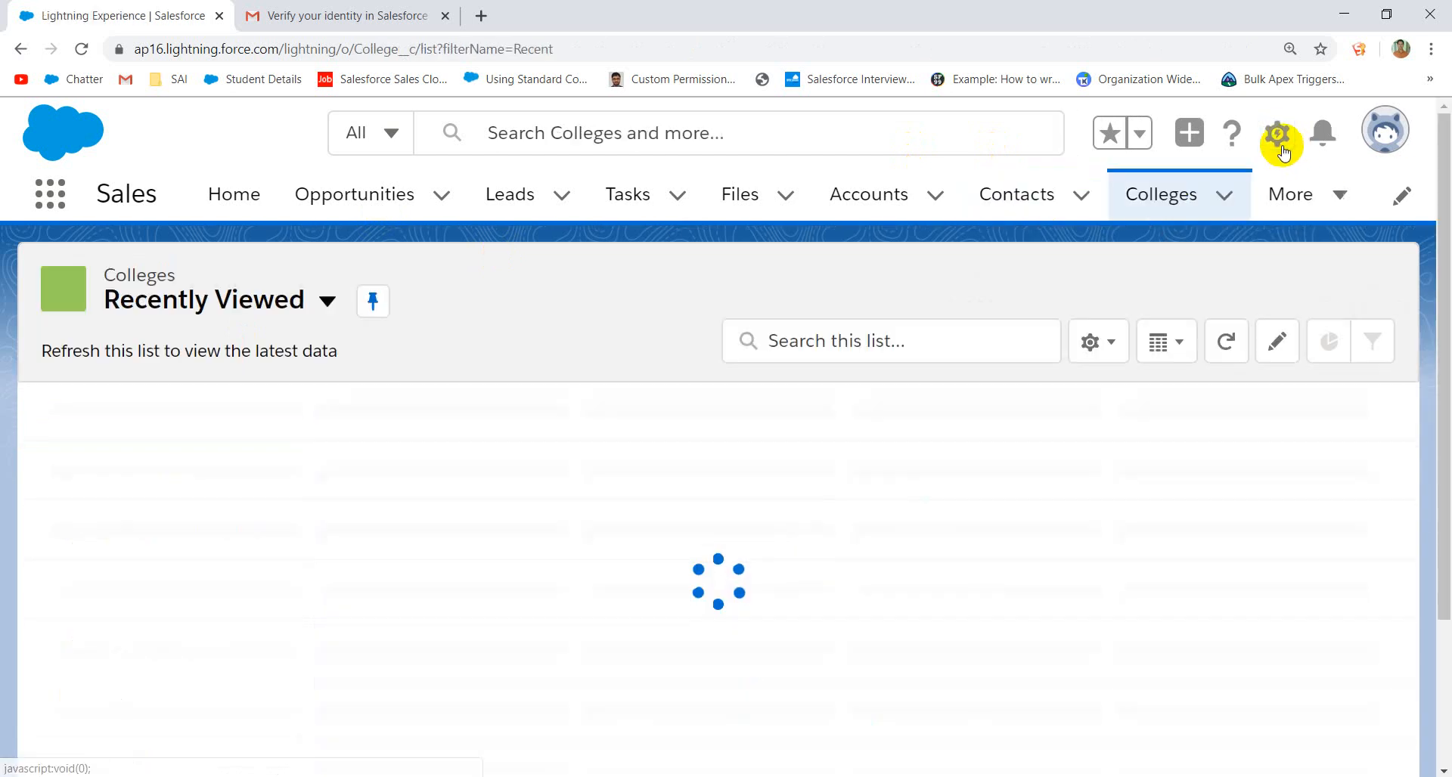
pyautogui.click(1282, 148)
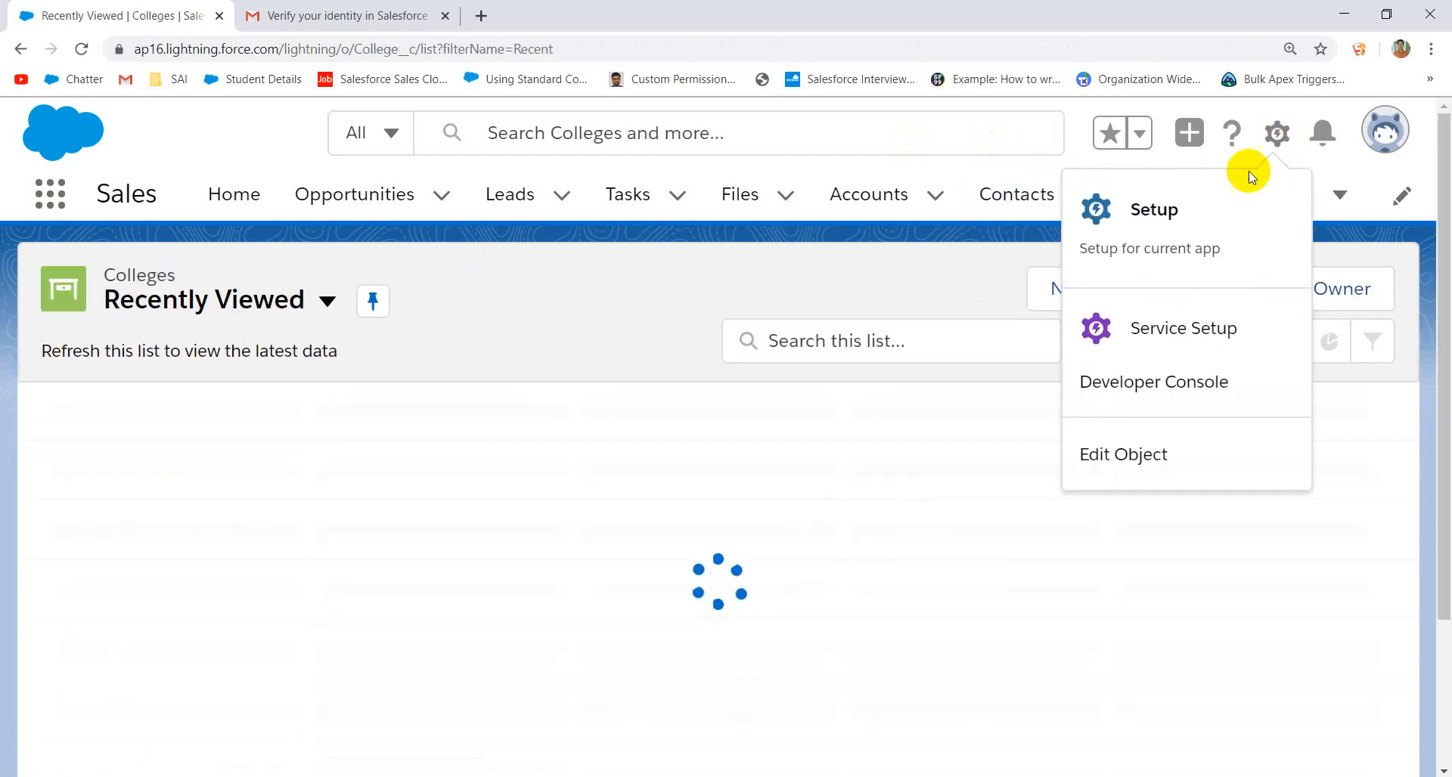
pyautogui.click(1182, 220)
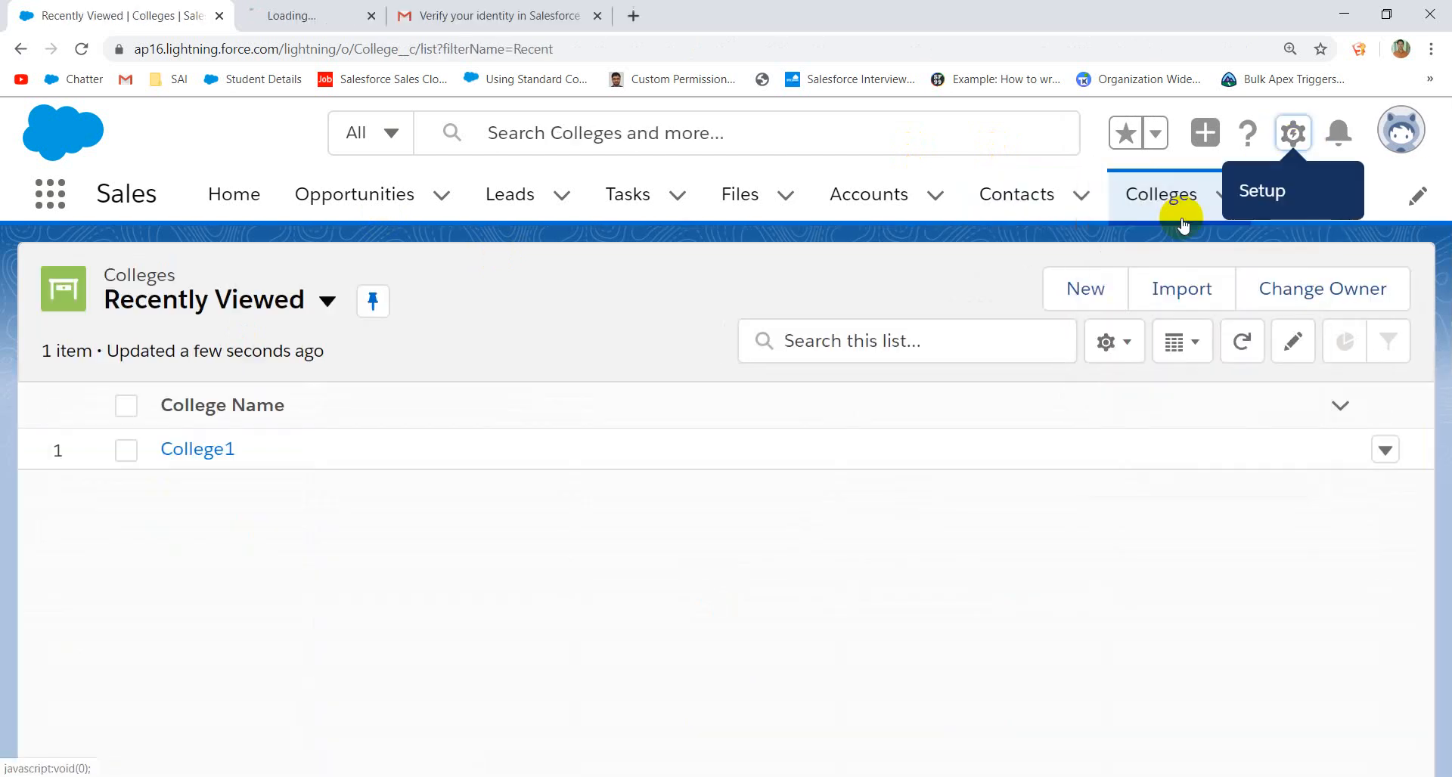
pyautogui.click(284, 11)
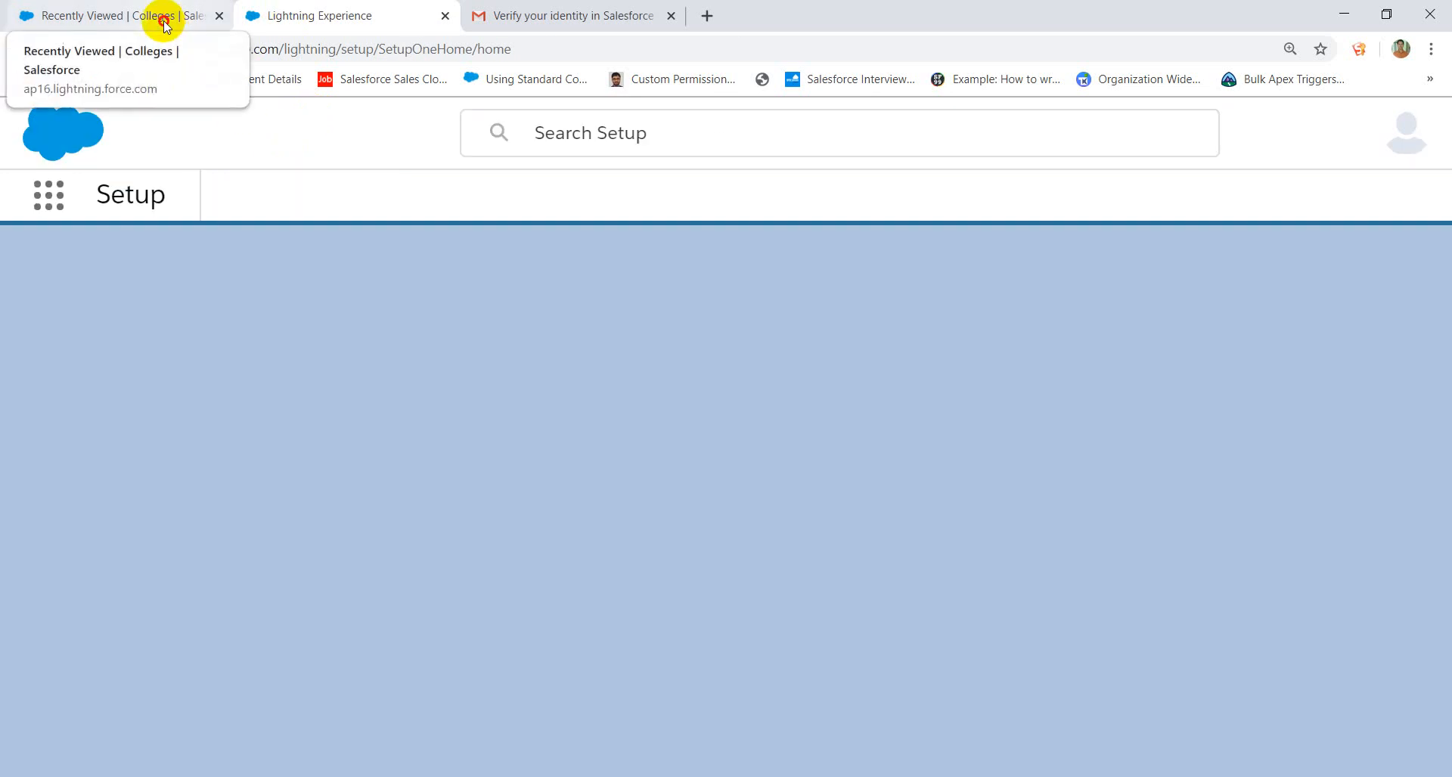
pyautogui.click(166, 22)
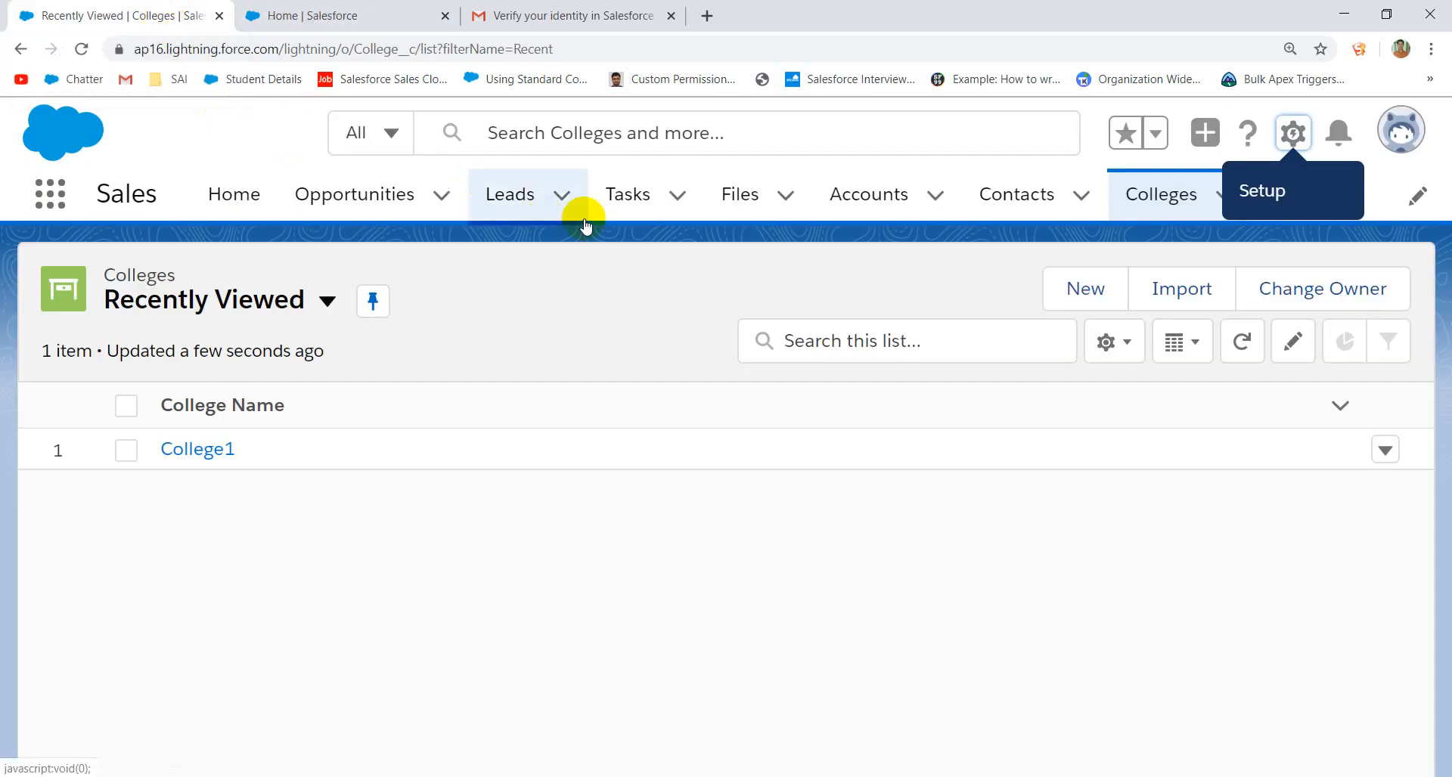
pyautogui.click(360, 12)
# - Search Setup for "Email tem" and open Classic Email Templates
pyautogui.click(186, 273)
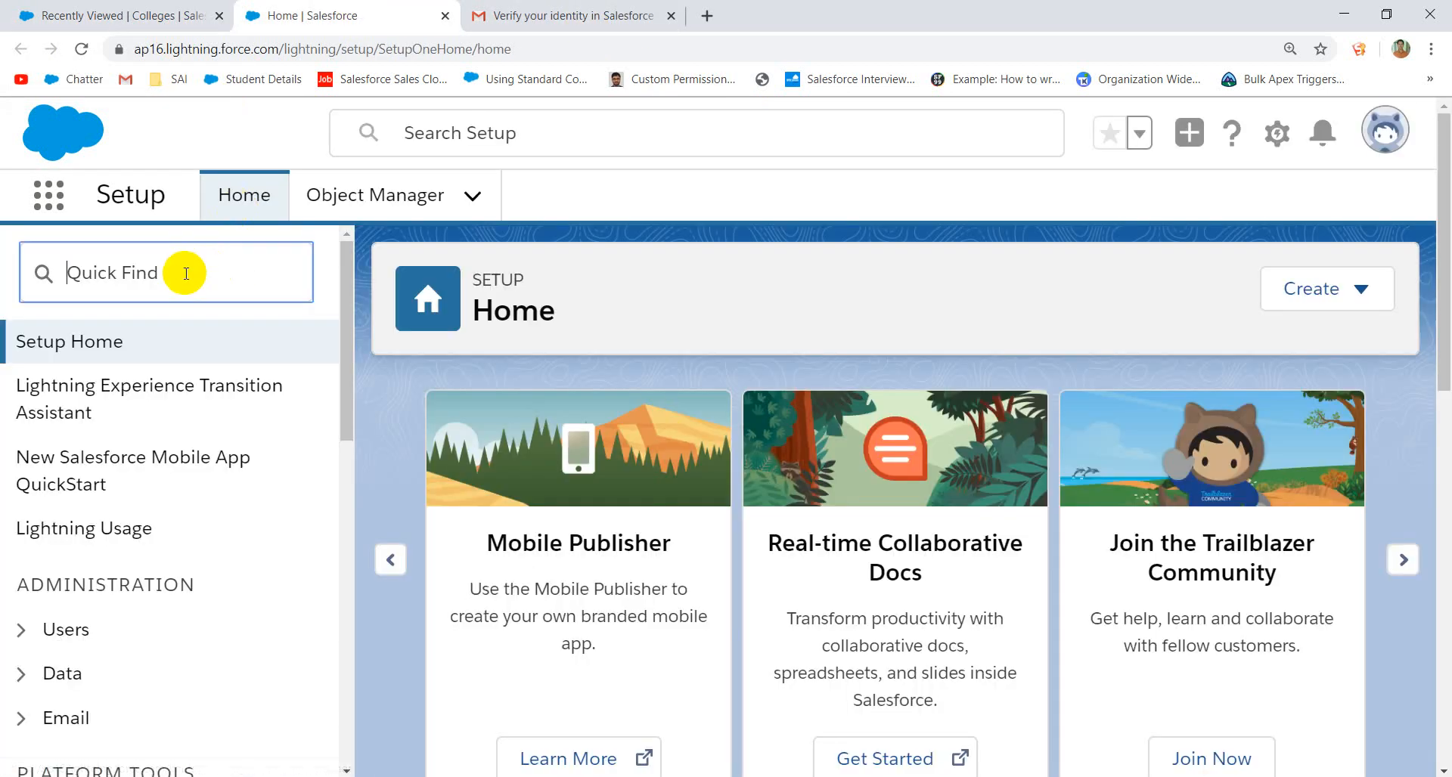
pyautogui.write('Em')
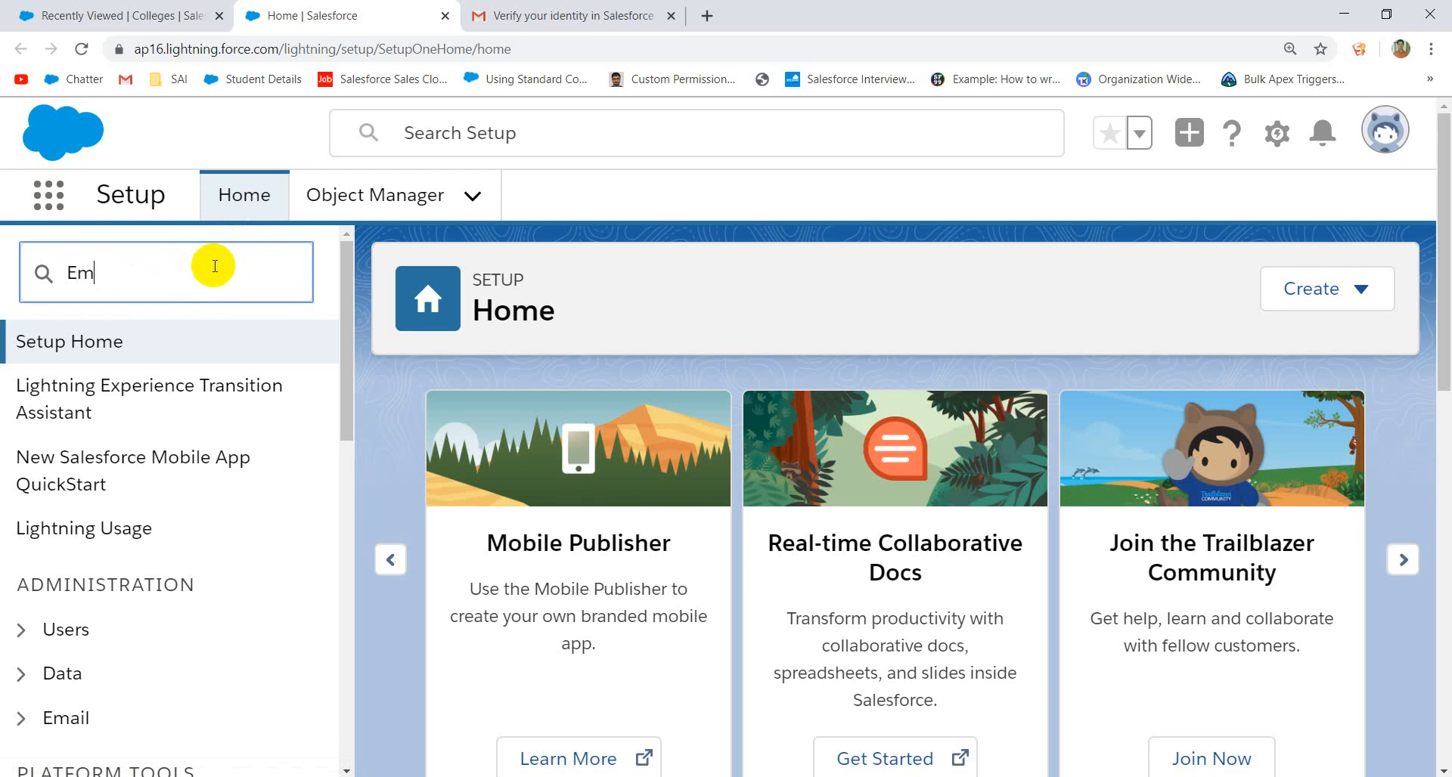
pyautogui.write('ail tem')
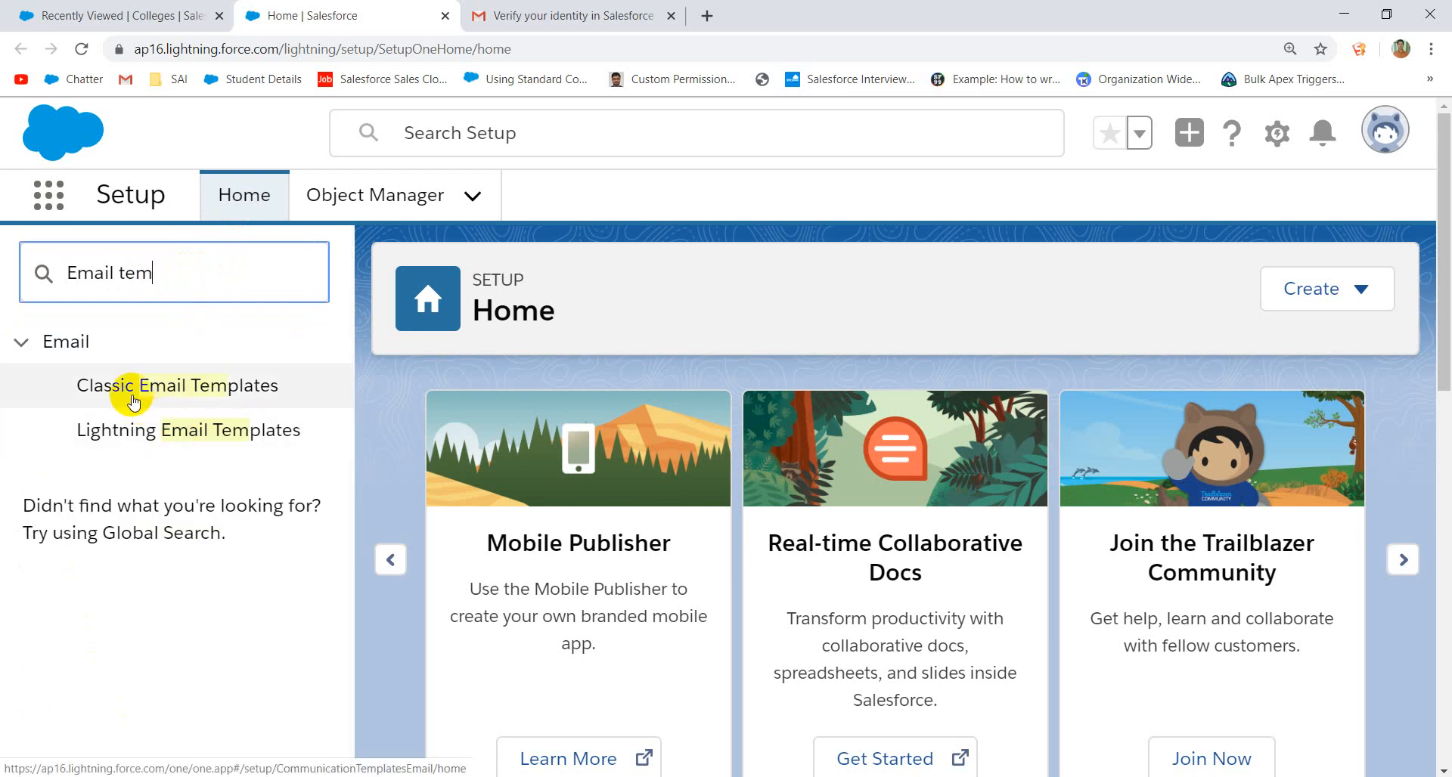
pyautogui.click(133, 399)
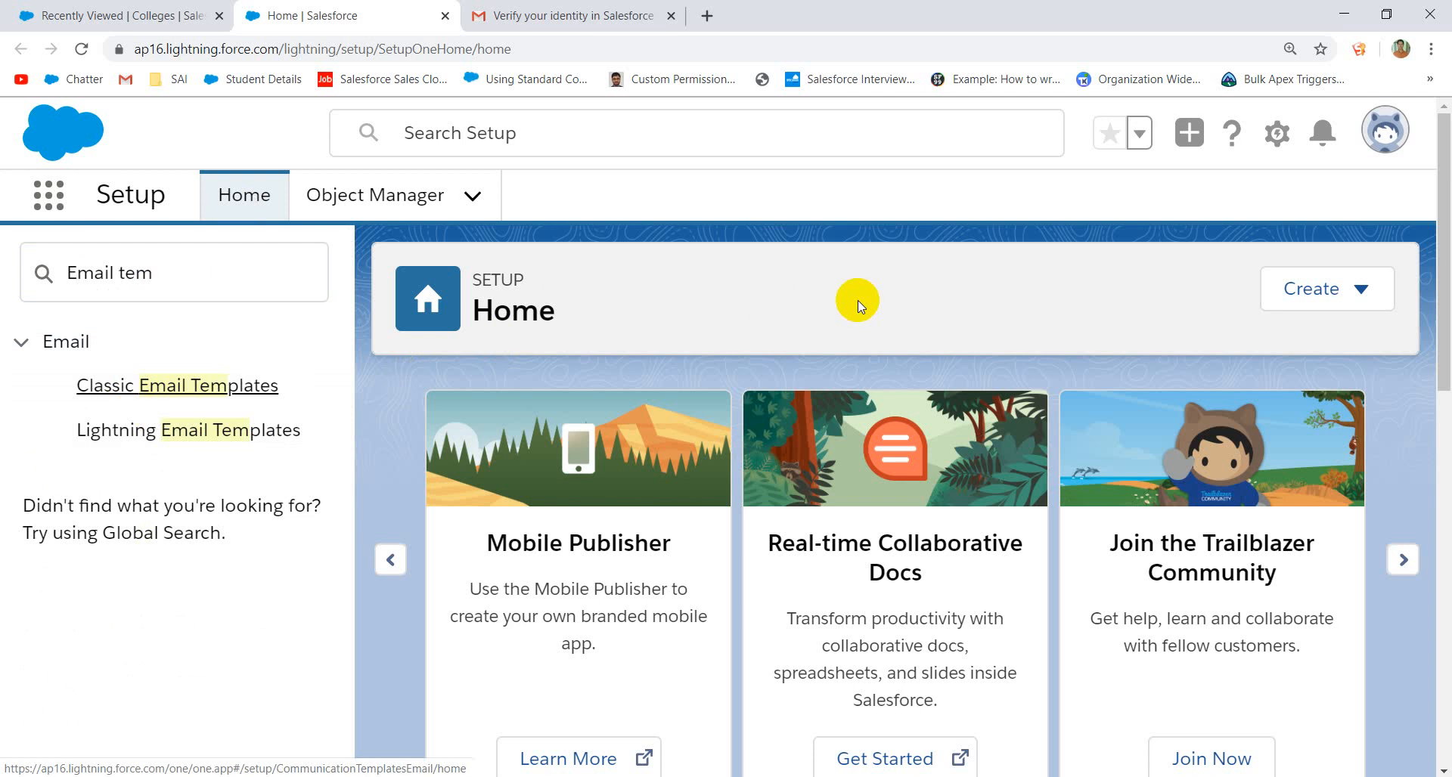
pyautogui.click(136, 386)
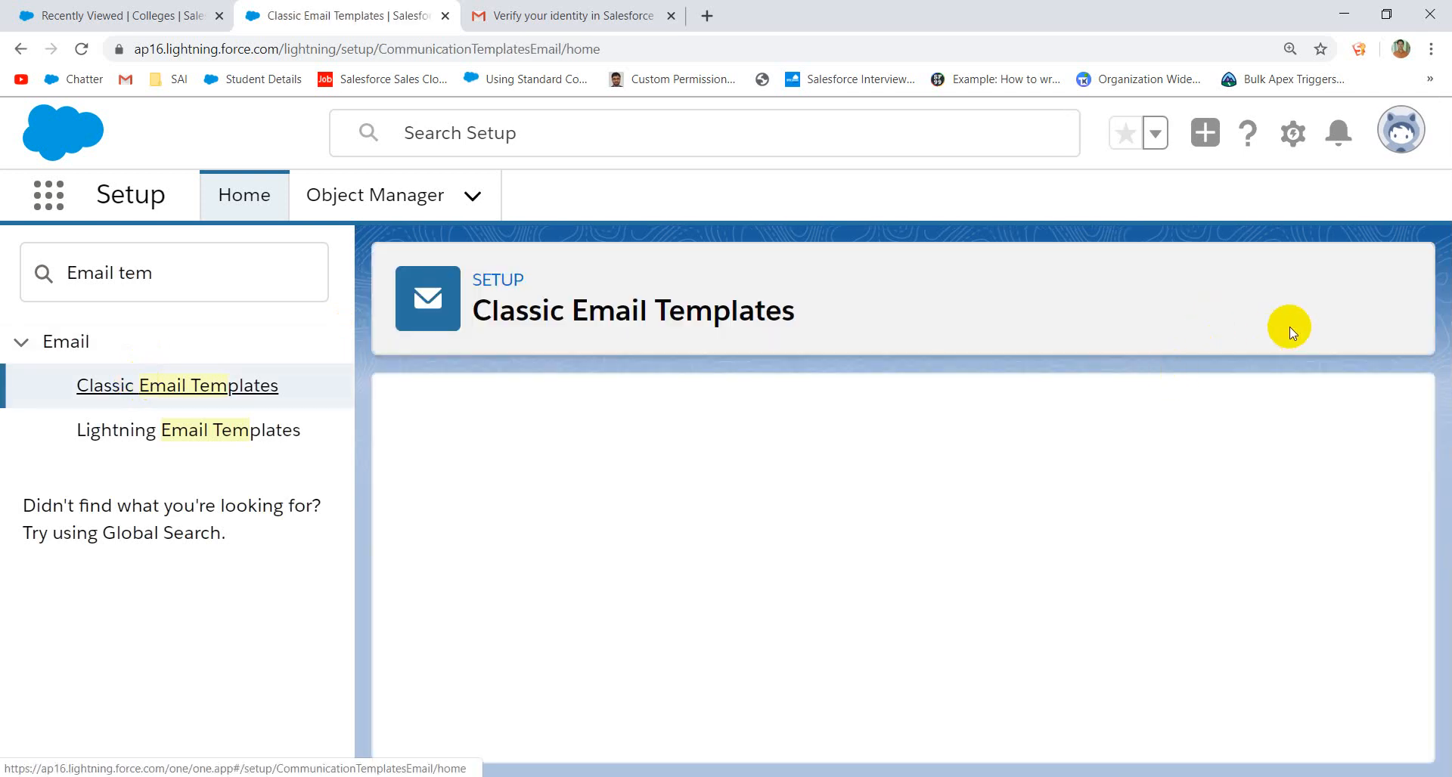
# - Look through the existing classic email templates and highlight the name "Sales: New Customer Email"
pyautogui.scroll(-6, 1062, 434)
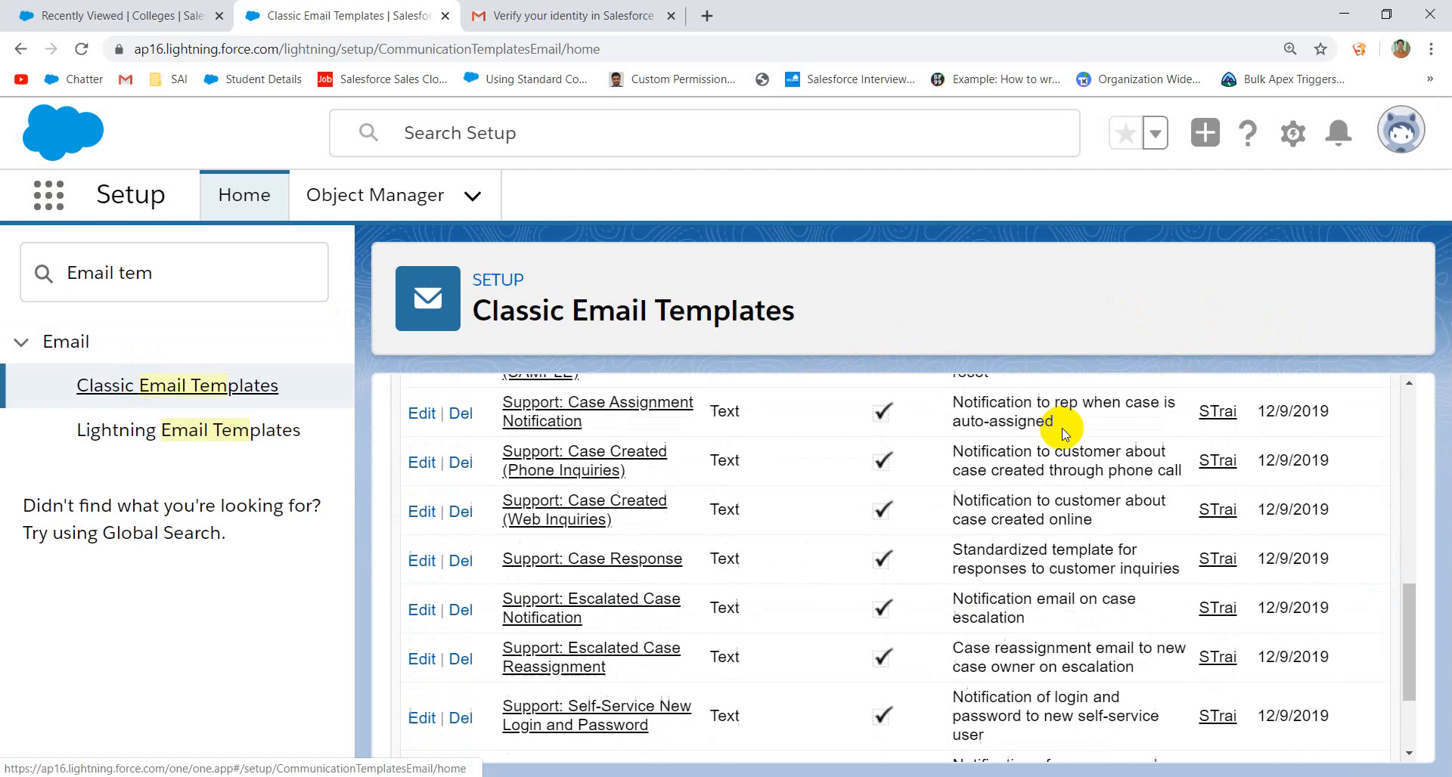
pyautogui.scroll(5, 962, 389)
pyautogui.scroll(-2, 939, 547)
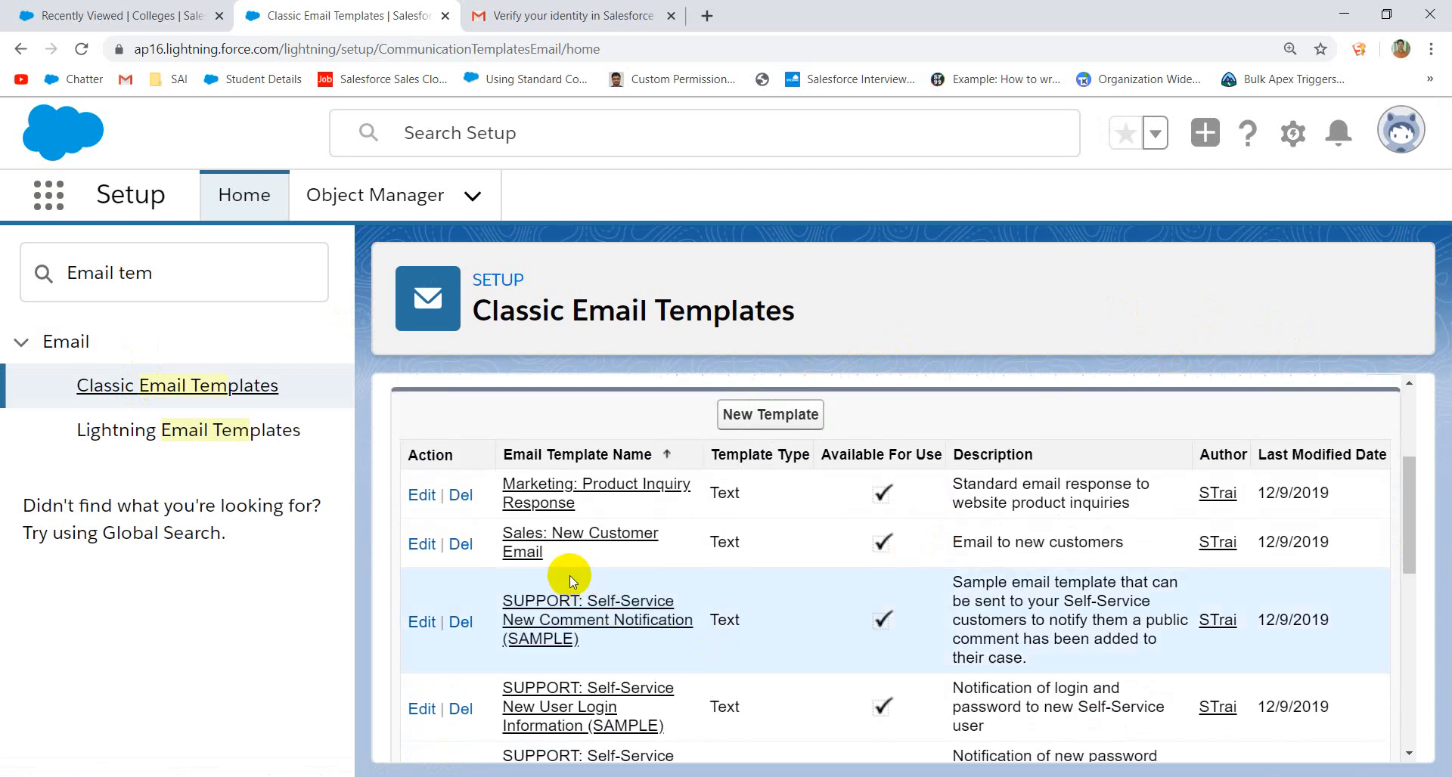
pyautogui.click(558, 558)
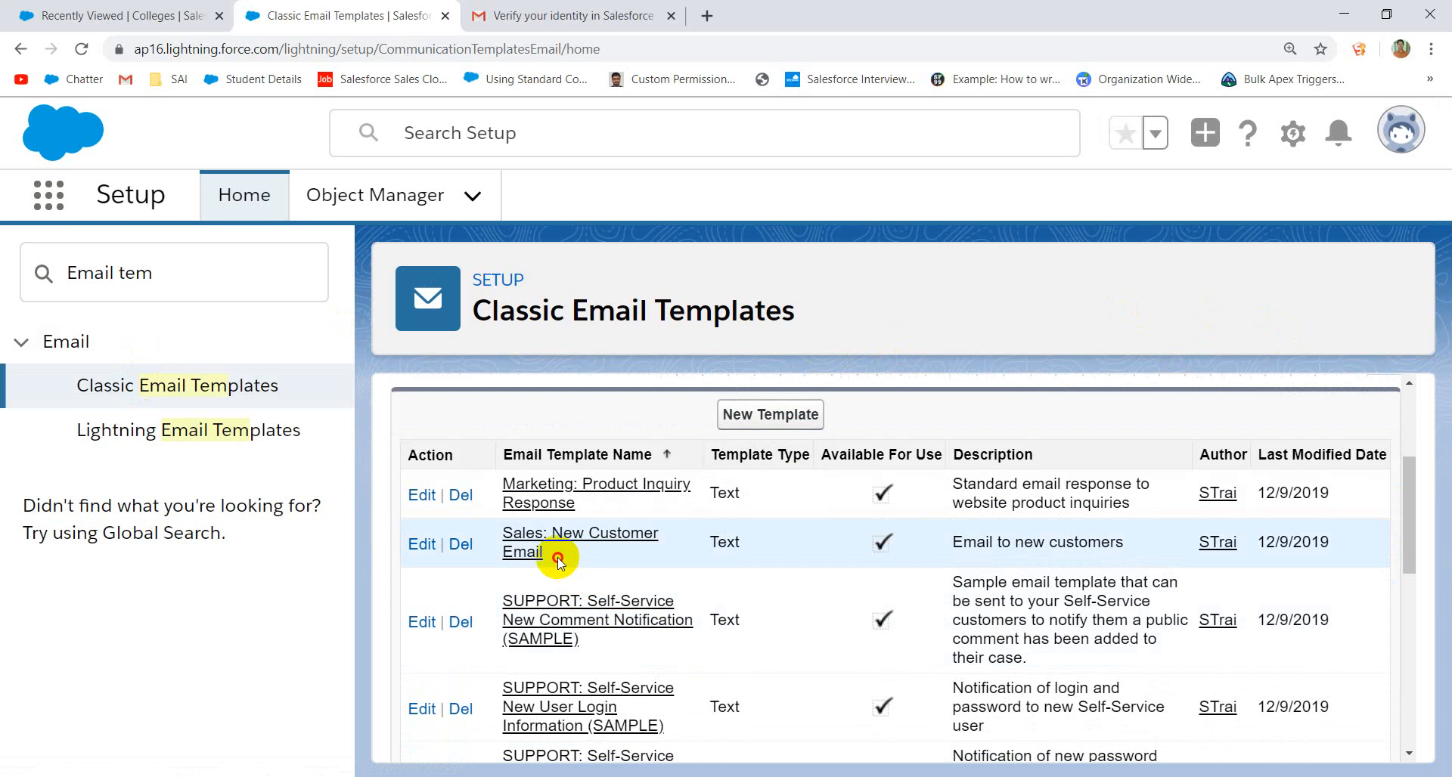
pyautogui.moveTo(557, 559); pyautogui.dragTo(488, 541)
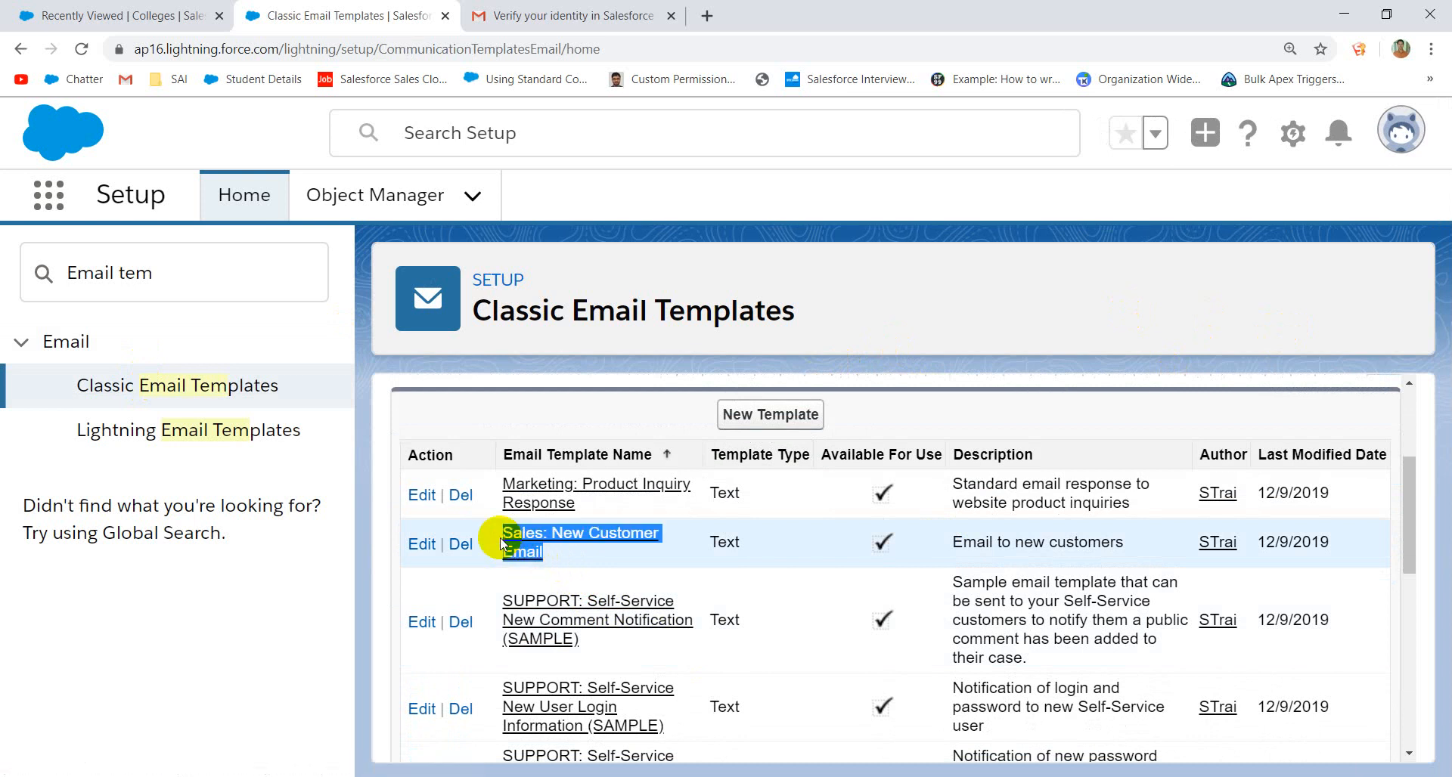
# - Start a new classic email template, choose Text as its type and continue to the template details
pyautogui.click(745, 417)
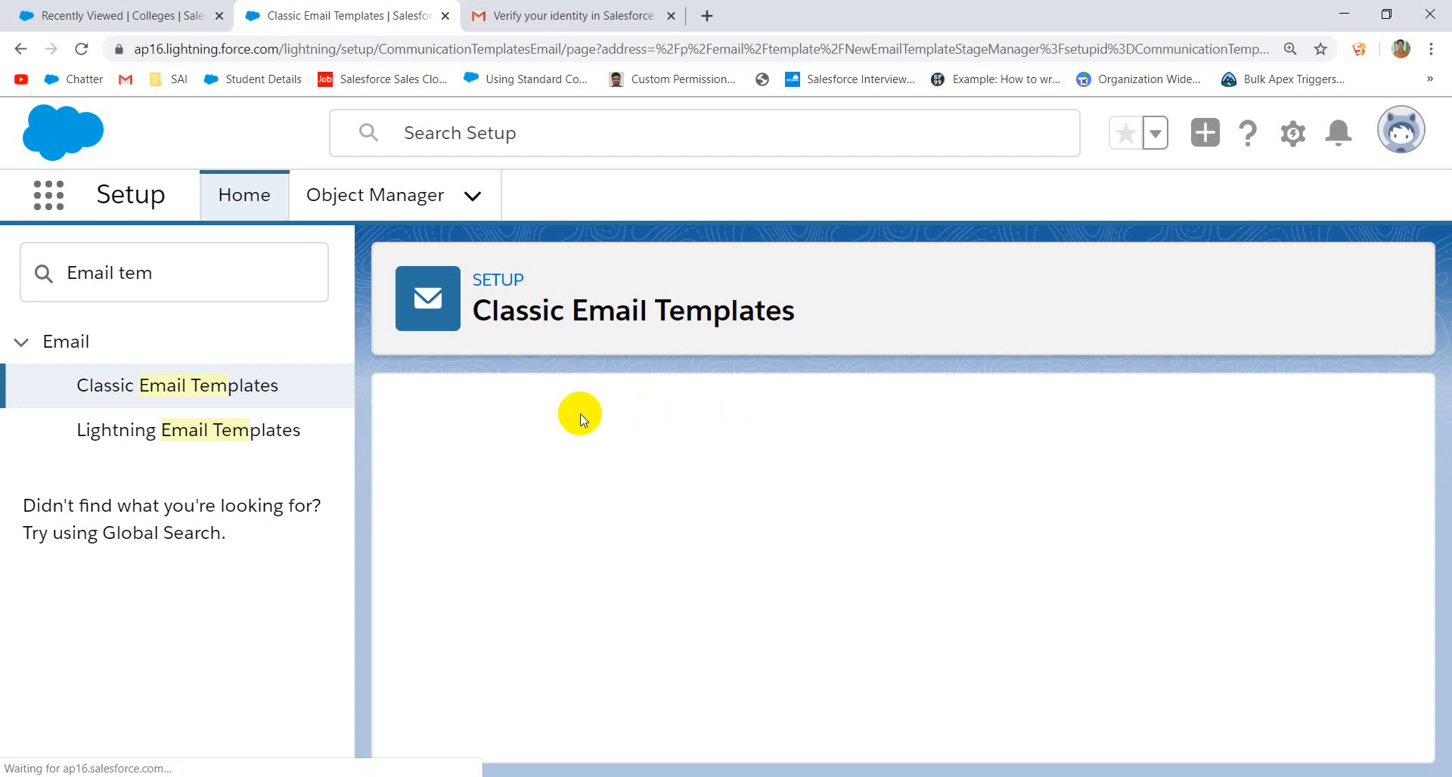
pyautogui.scroll(-2, 720, 428)
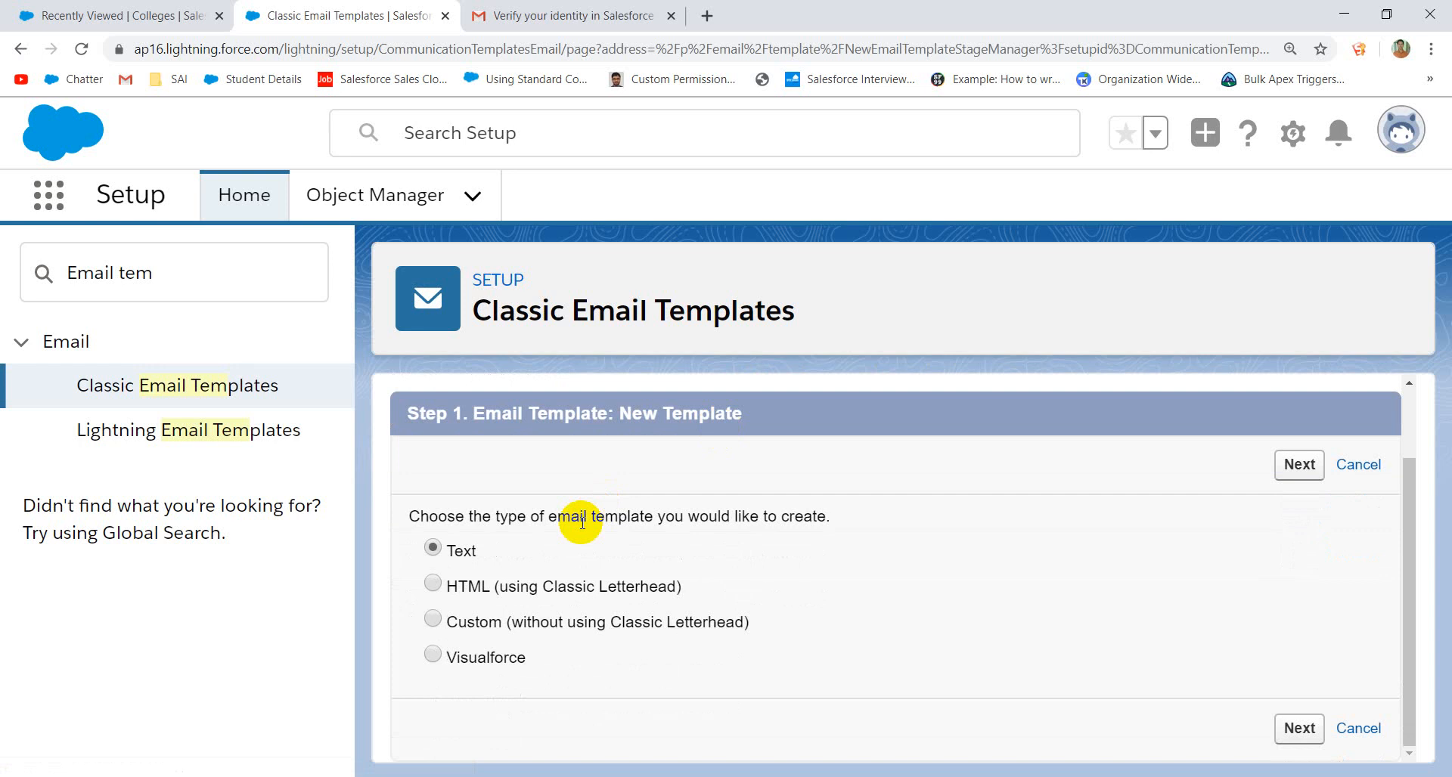
pyautogui.click(467, 587)
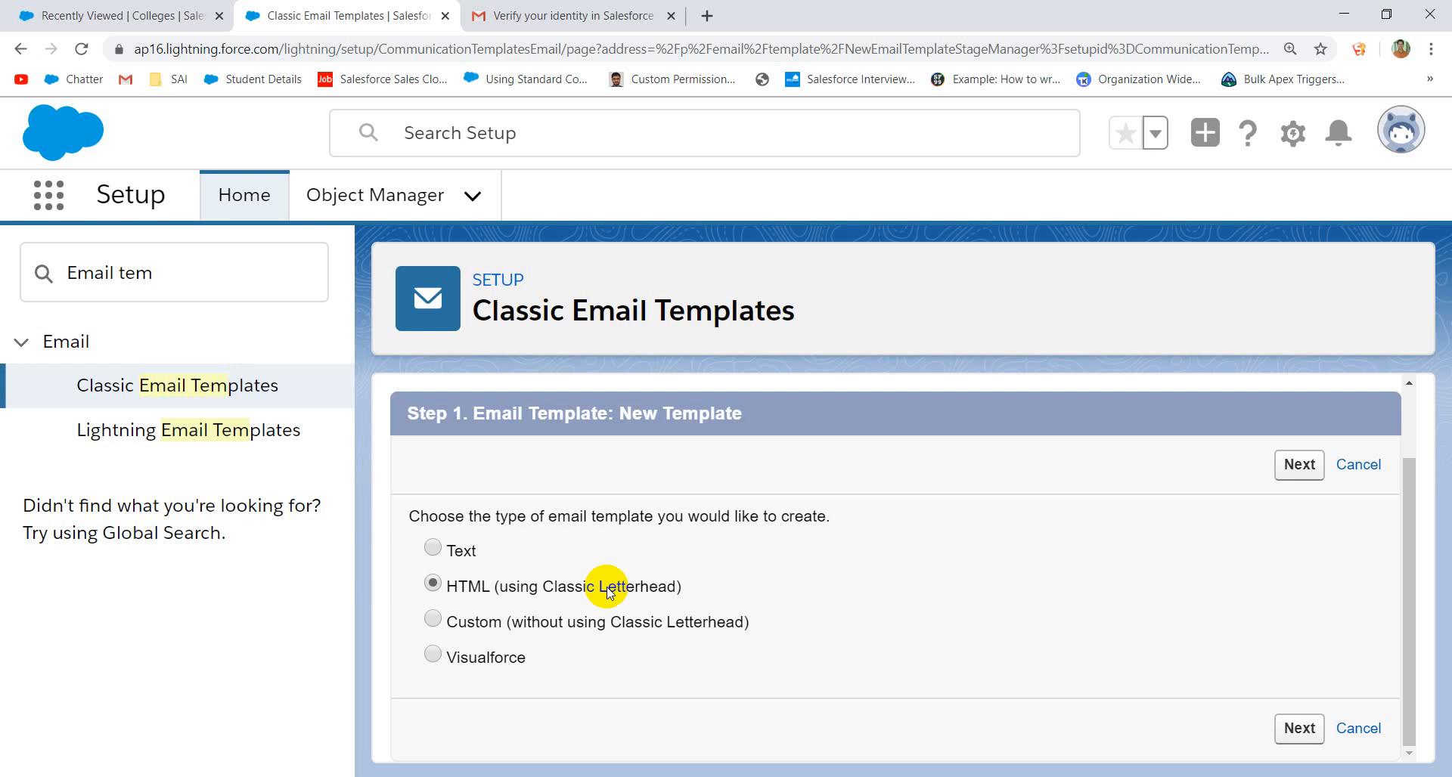
pyautogui.click(488, 623)
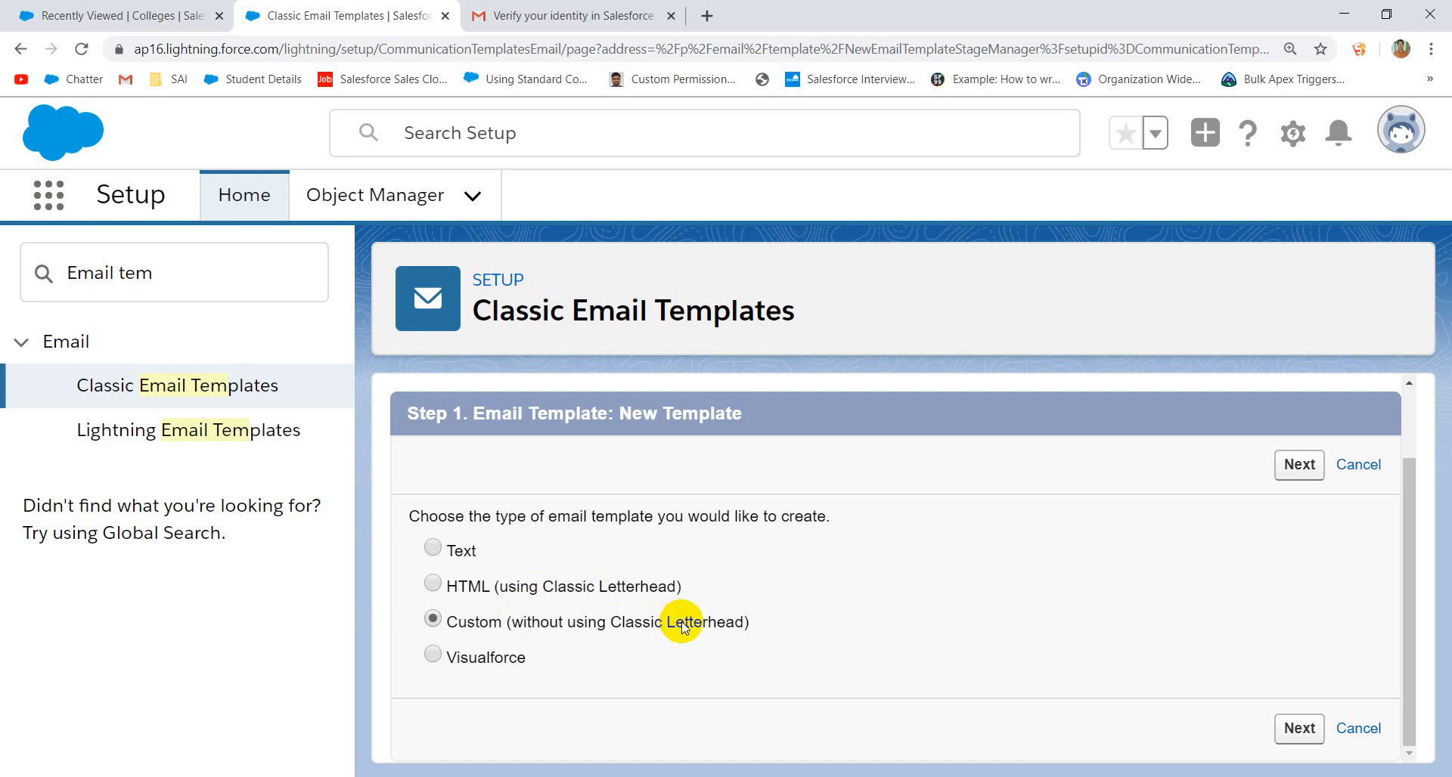
pyautogui.click(434, 580)
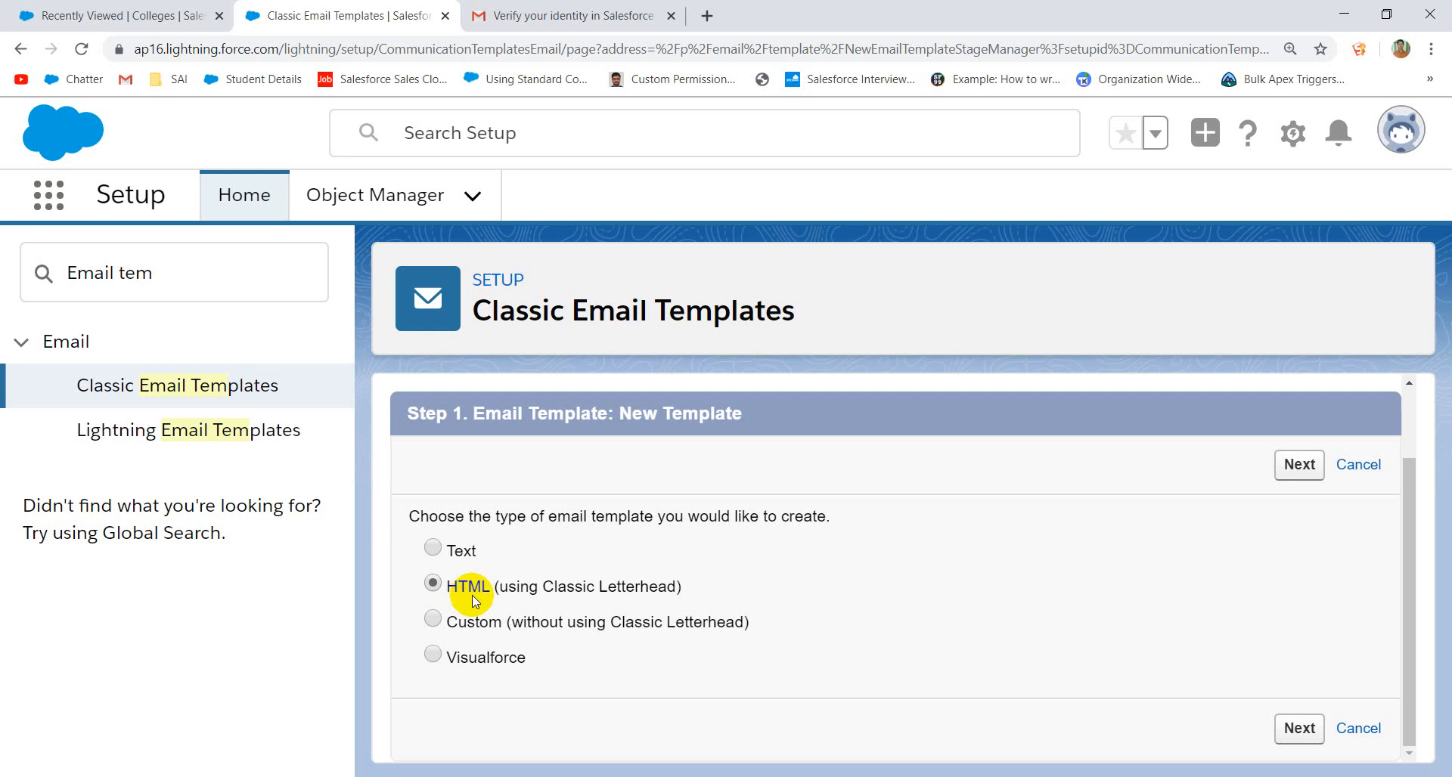
pyautogui.click(460, 660)
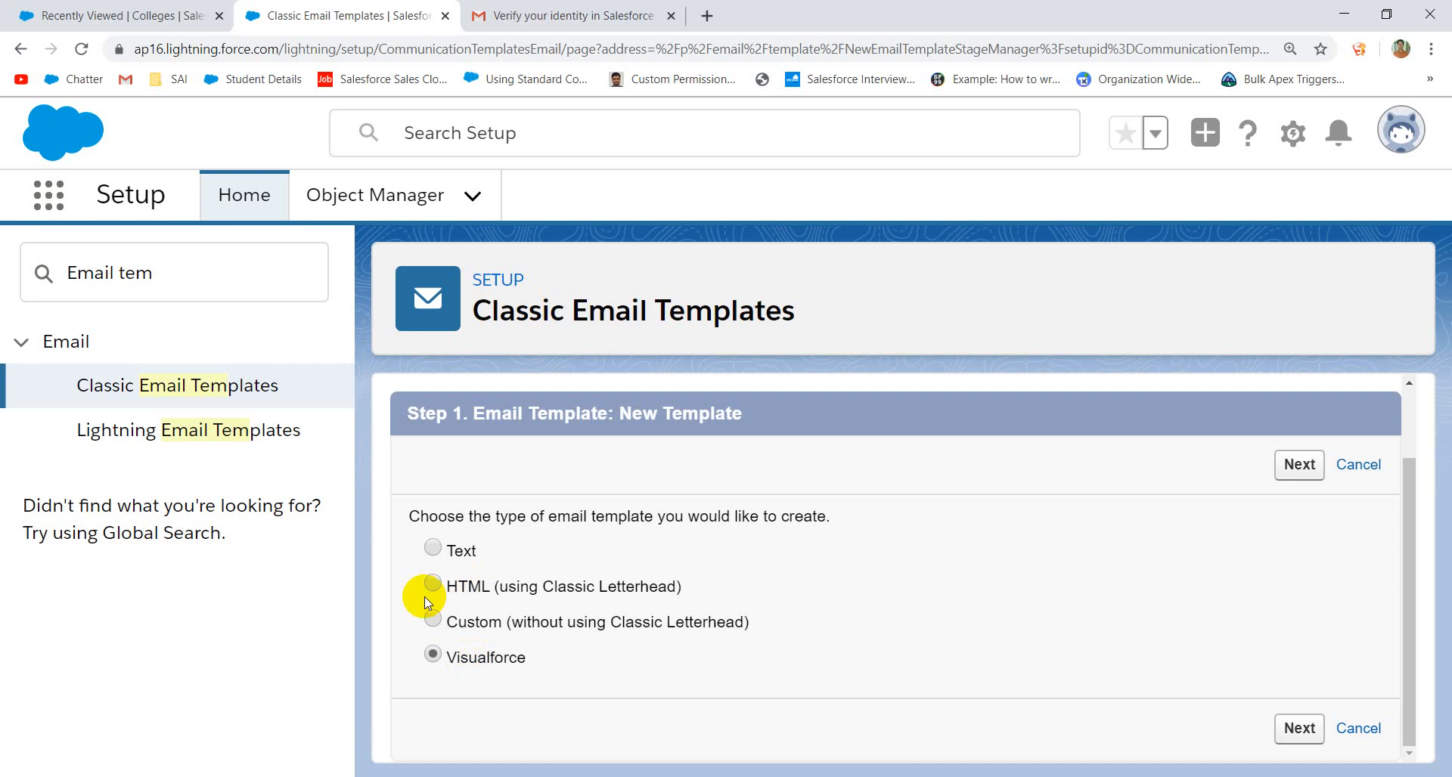
pyautogui.click(430, 542)
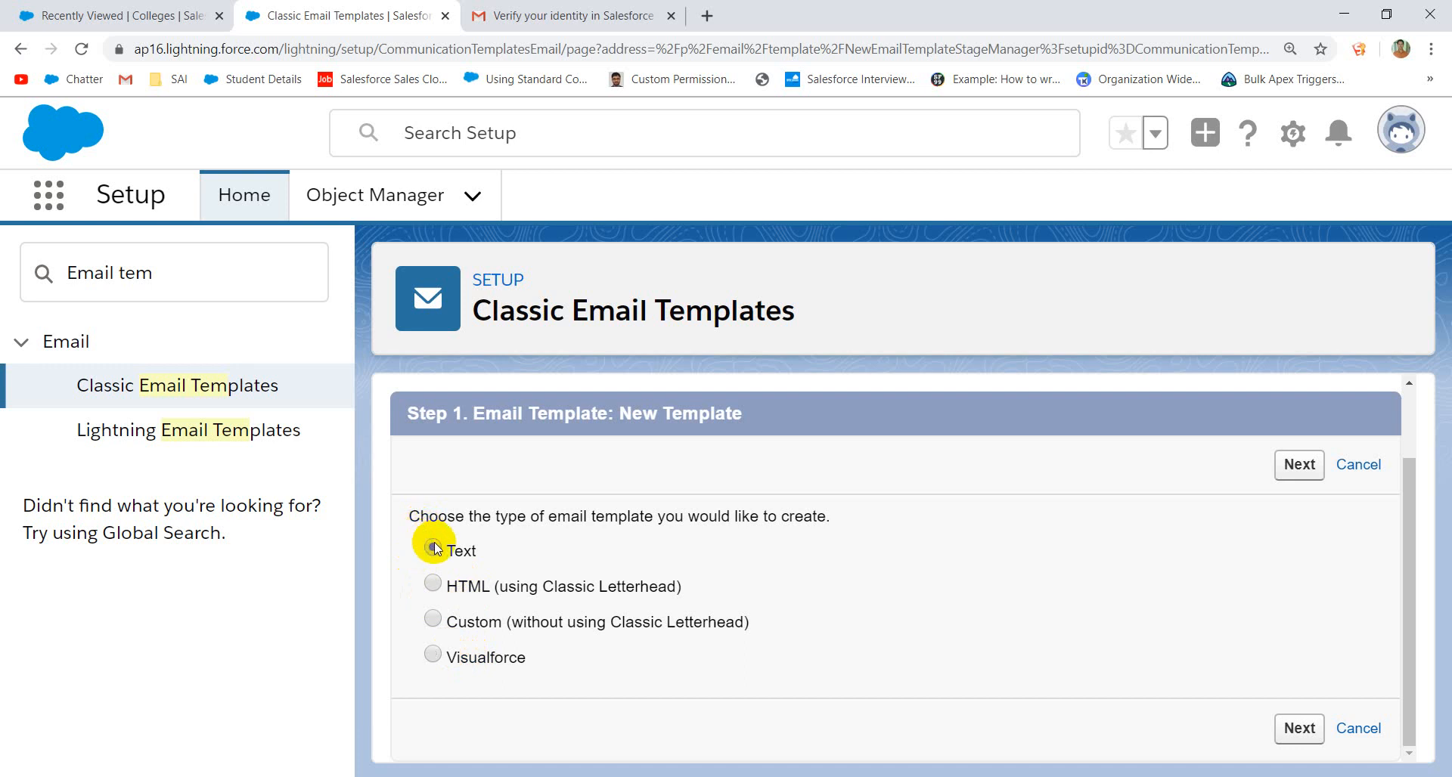
pyautogui.click(1303, 727)
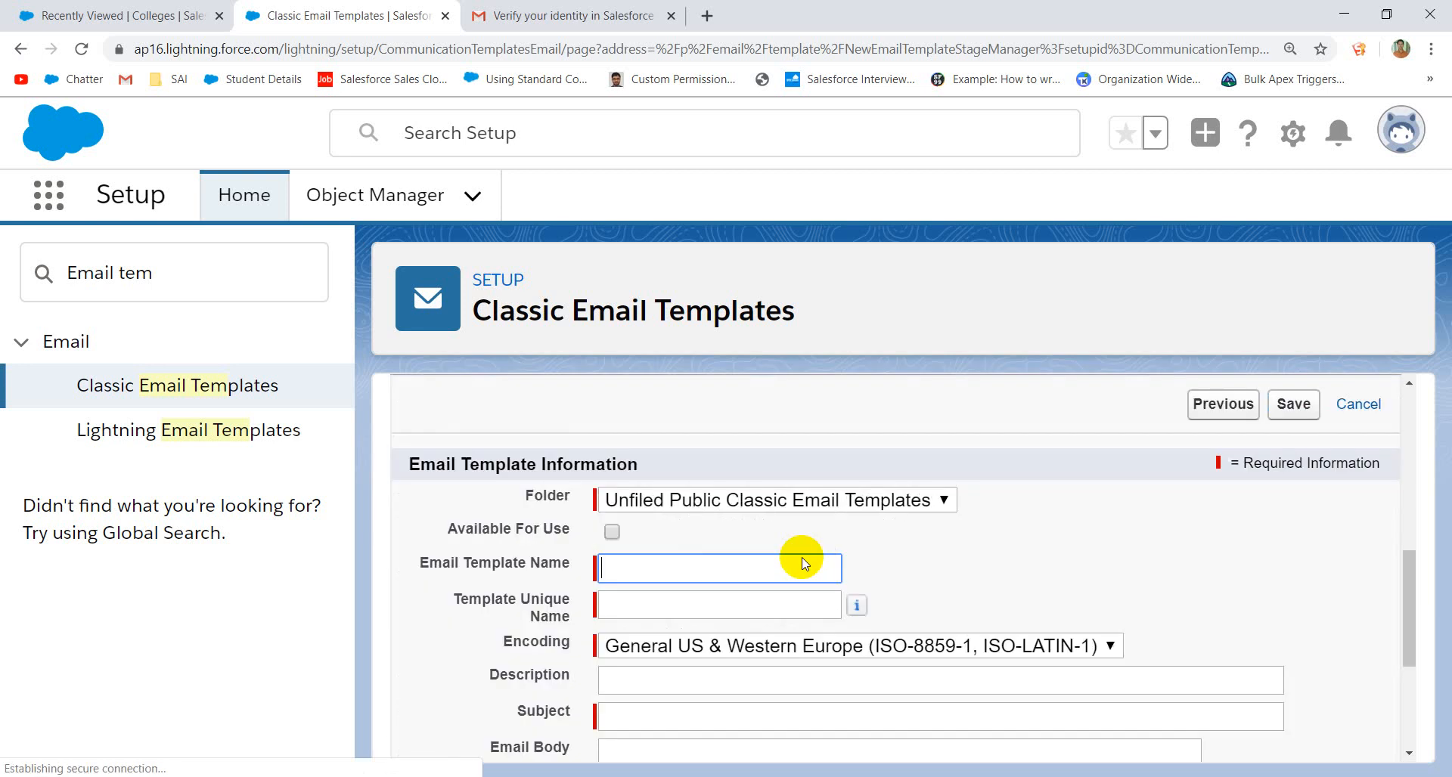
# - Make the template available for use and name it "Student Welcome Email", with the unique name Student_Welcome_Email
pyautogui.scroll(-3, 803, 564)
pyautogui.scroll(4, 803, 564)
pyautogui.scroll(-4, 758, 569)
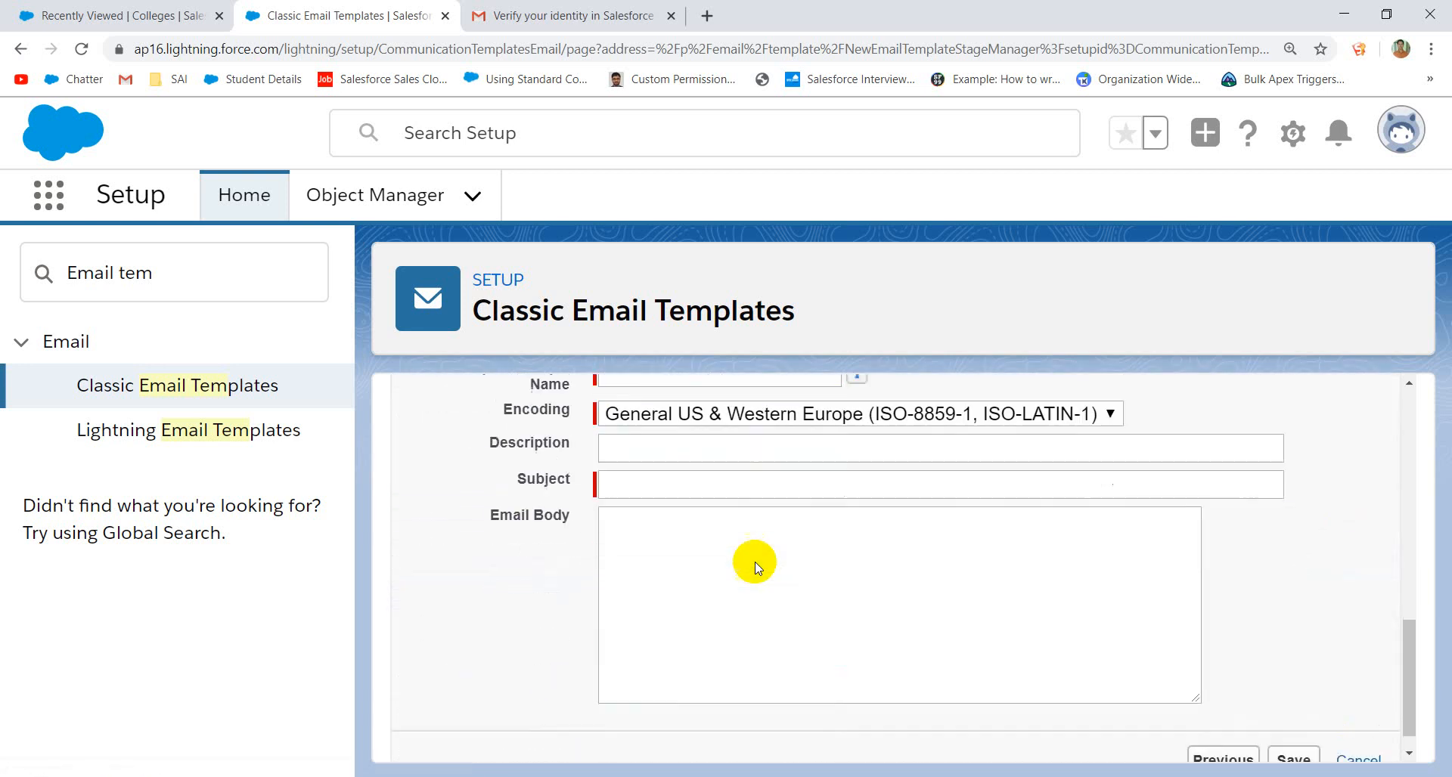
pyautogui.scroll(2, 729, 542)
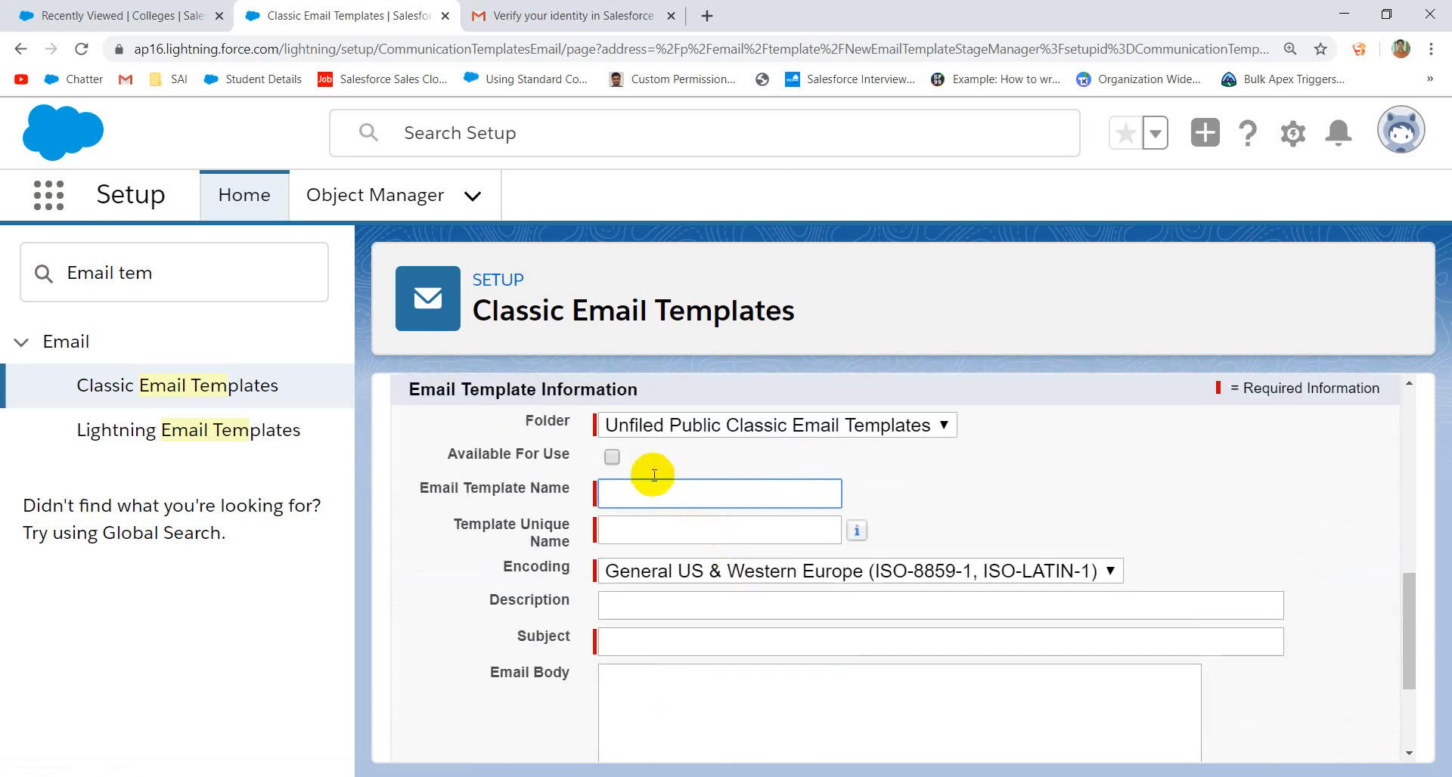
pyautogui.click(613, 458)
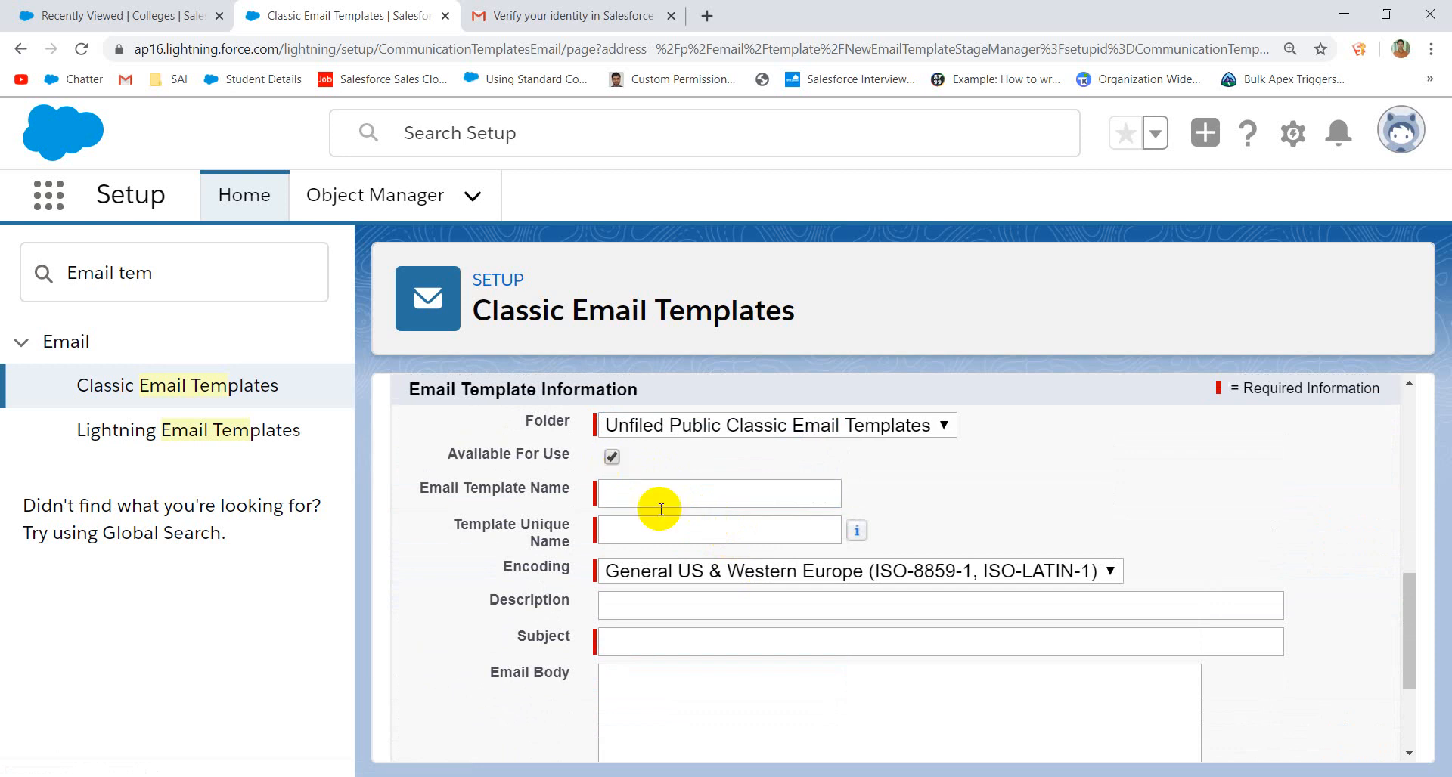
pyautogui.click(686, 499)
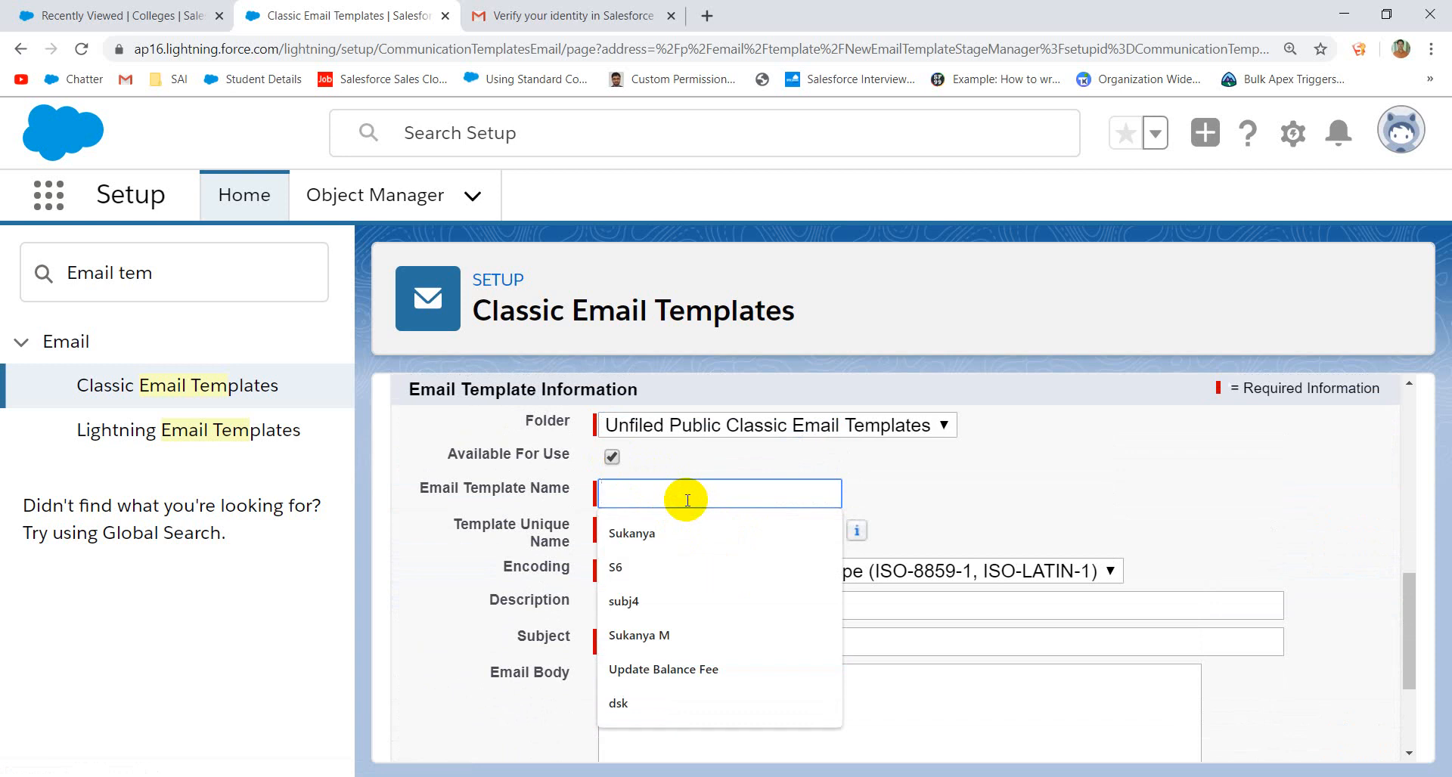
pyautogui.write('Student')
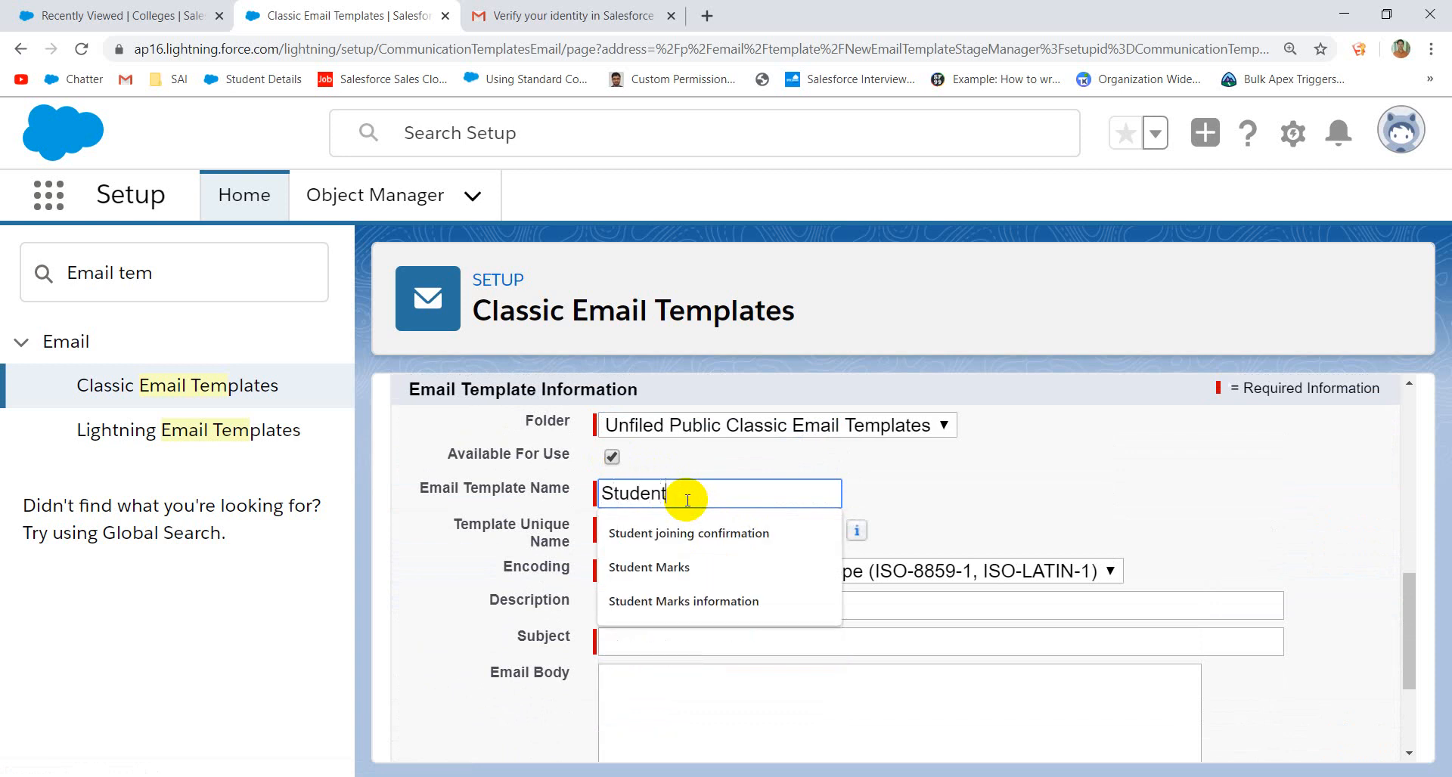
pyautogui.write(' Wel')
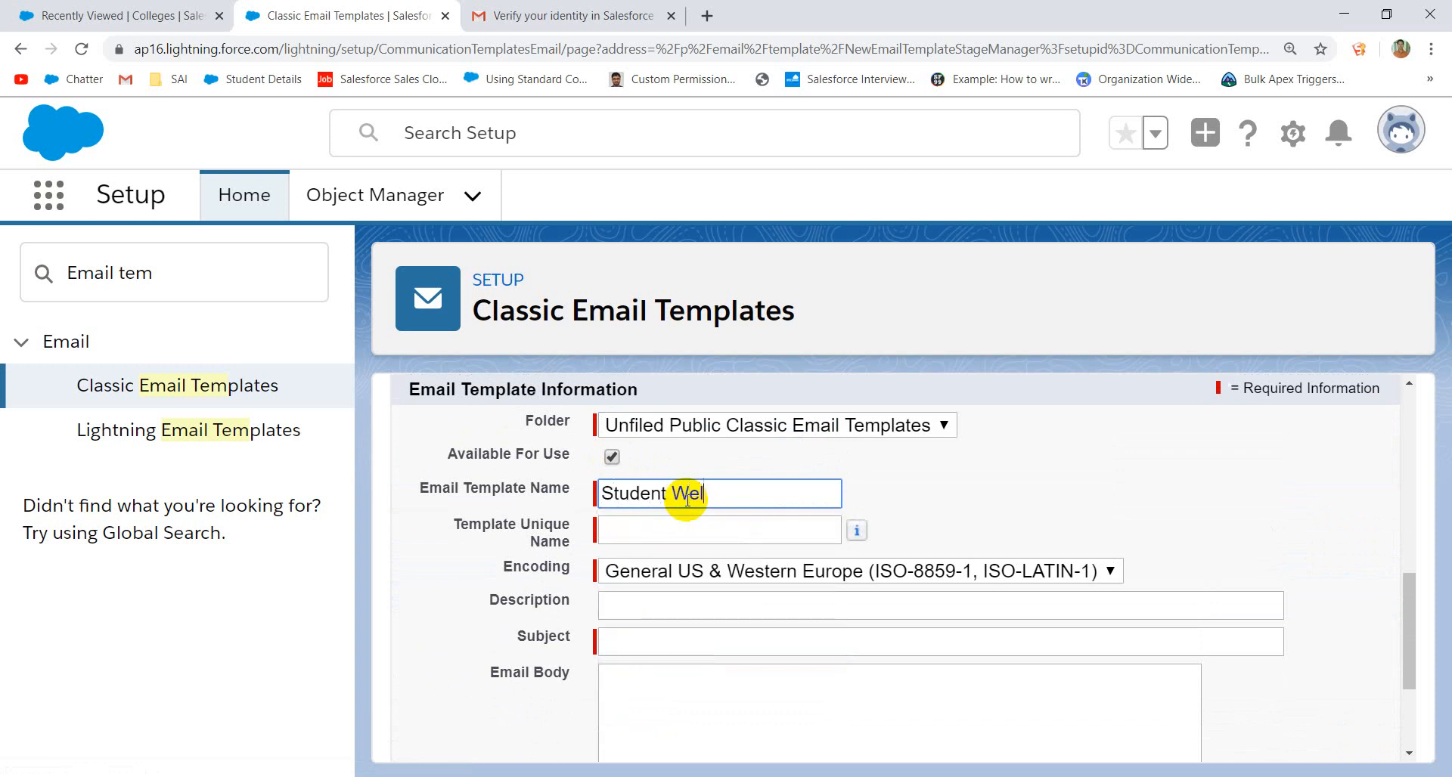
pyautogui.write('come Email')
pyautogui.click(694, 529)
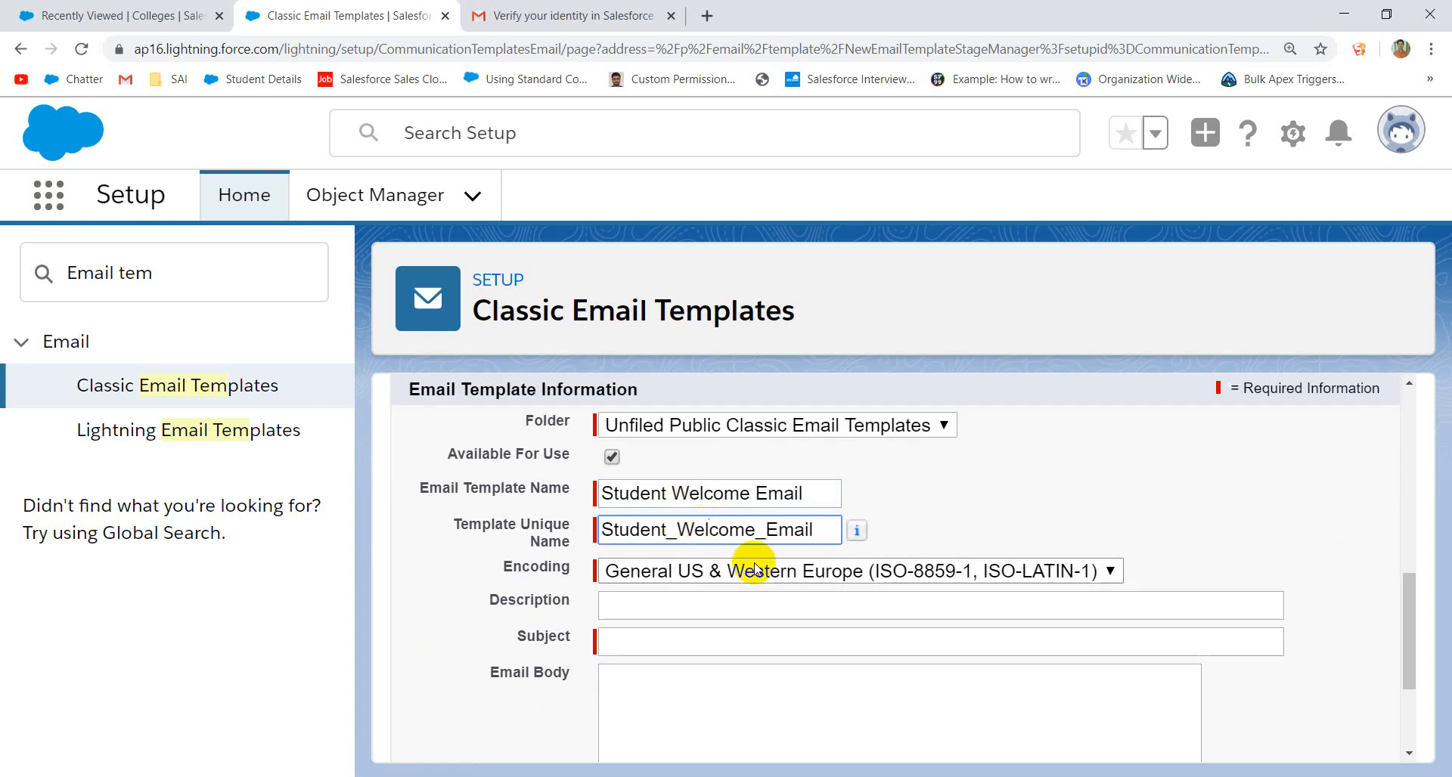
# - Enter "Welcome ::" as the beginning of the template's subject
pyautogui.scroll(-3, 745, 564)
pyautogui.click(659, 456)
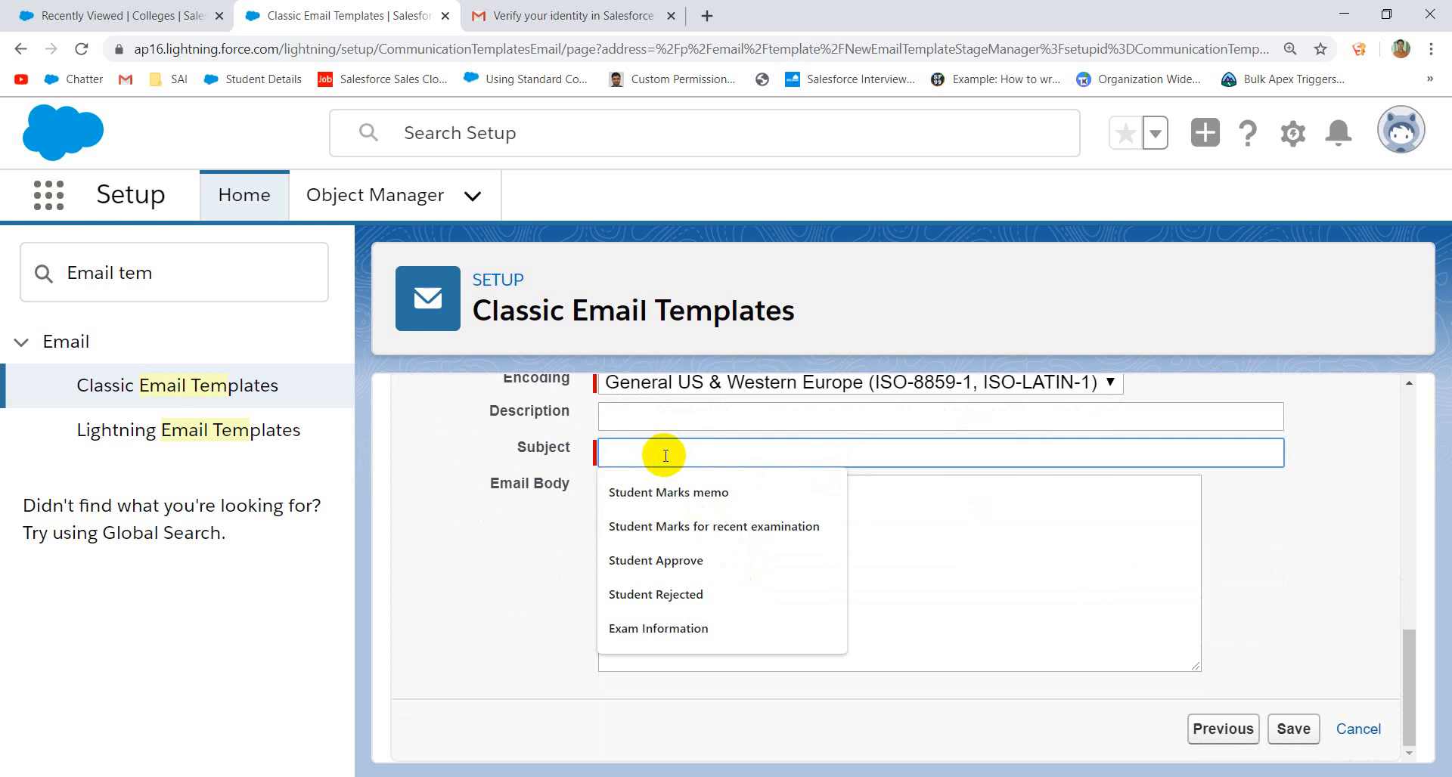
pyautogui.write('Wel')
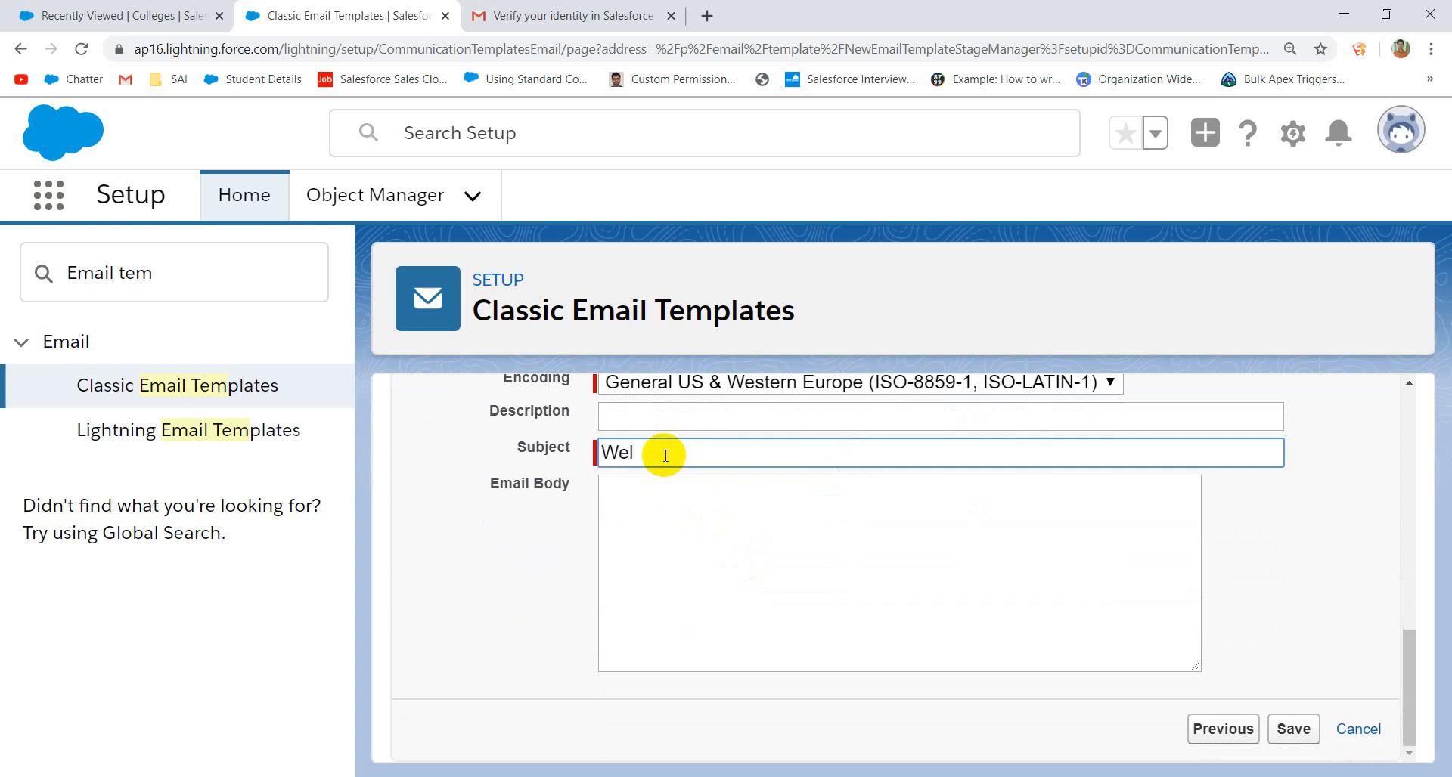
pyautogui.write('come ::')
# - Generate the merge field value for Student Name from the Student Fields
pyautogui.scroll(5, 752, 425)
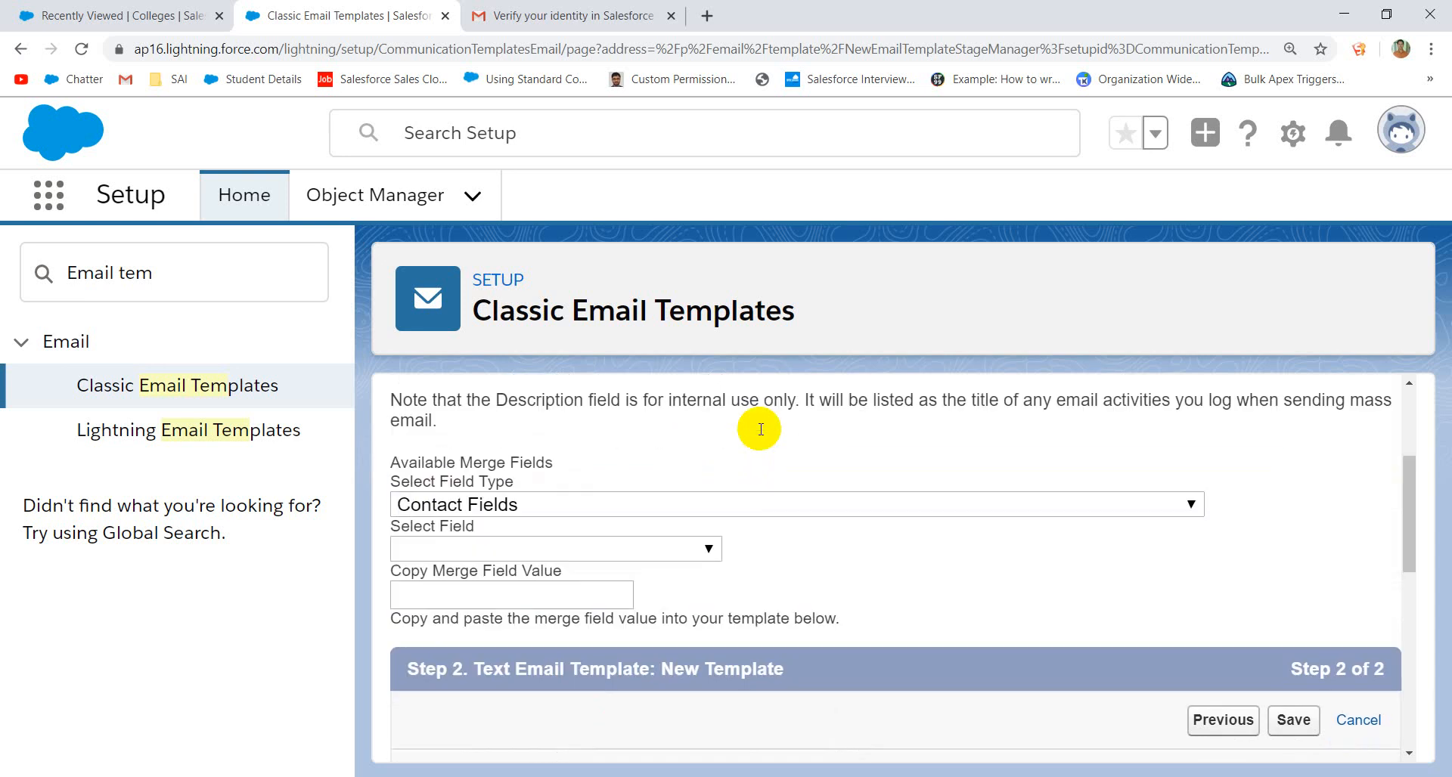
pyautogui.click(599, 508)
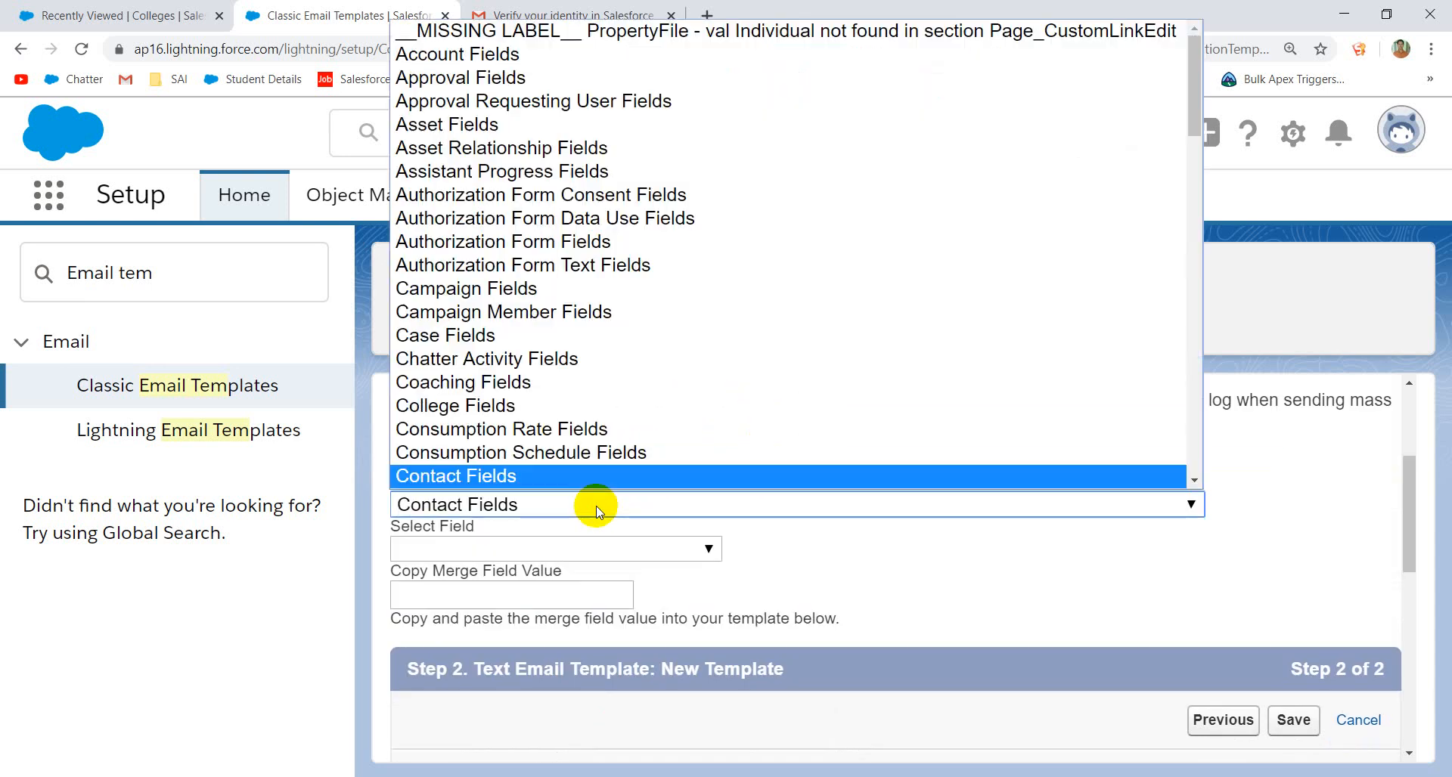
pyautogui.write('stu')
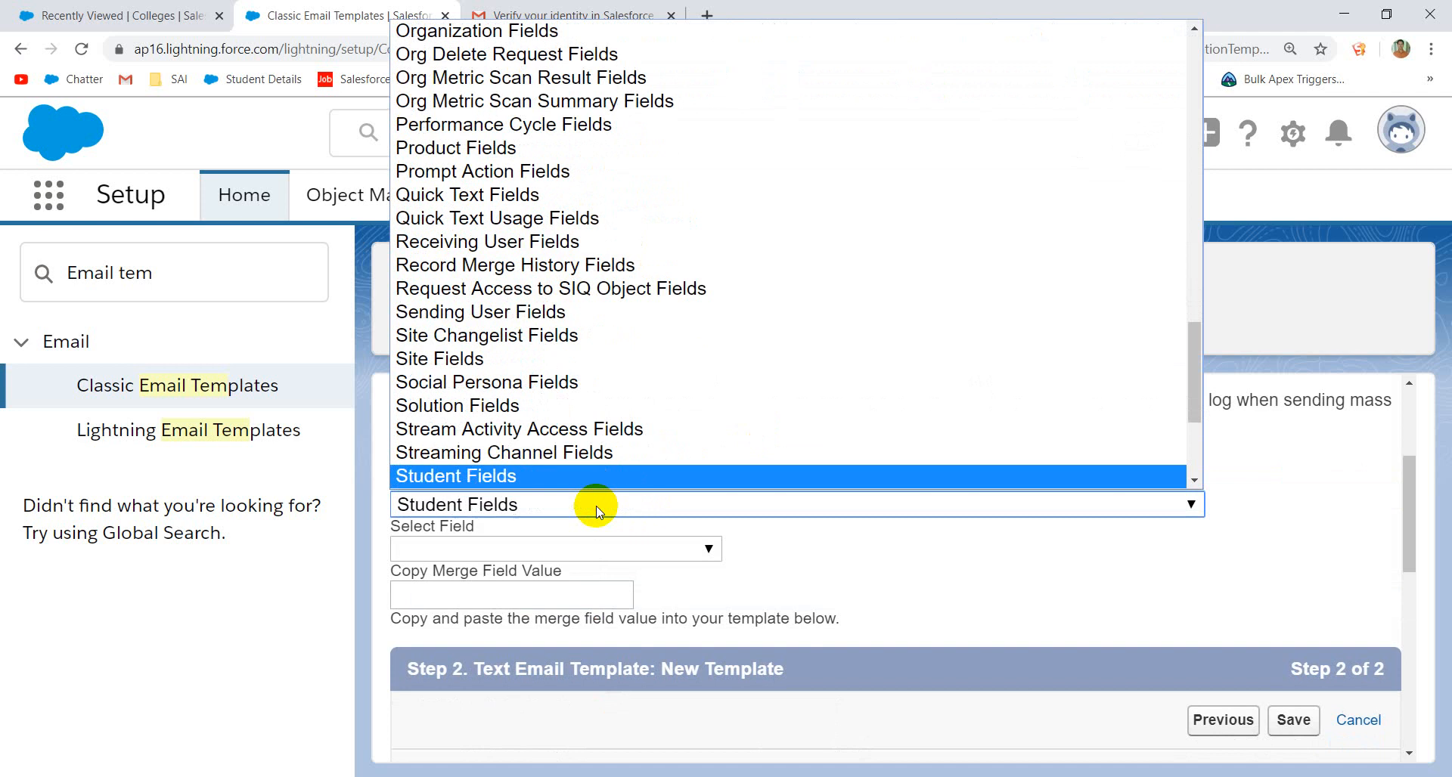
pyautogui.scroll(-1, 557, 479)
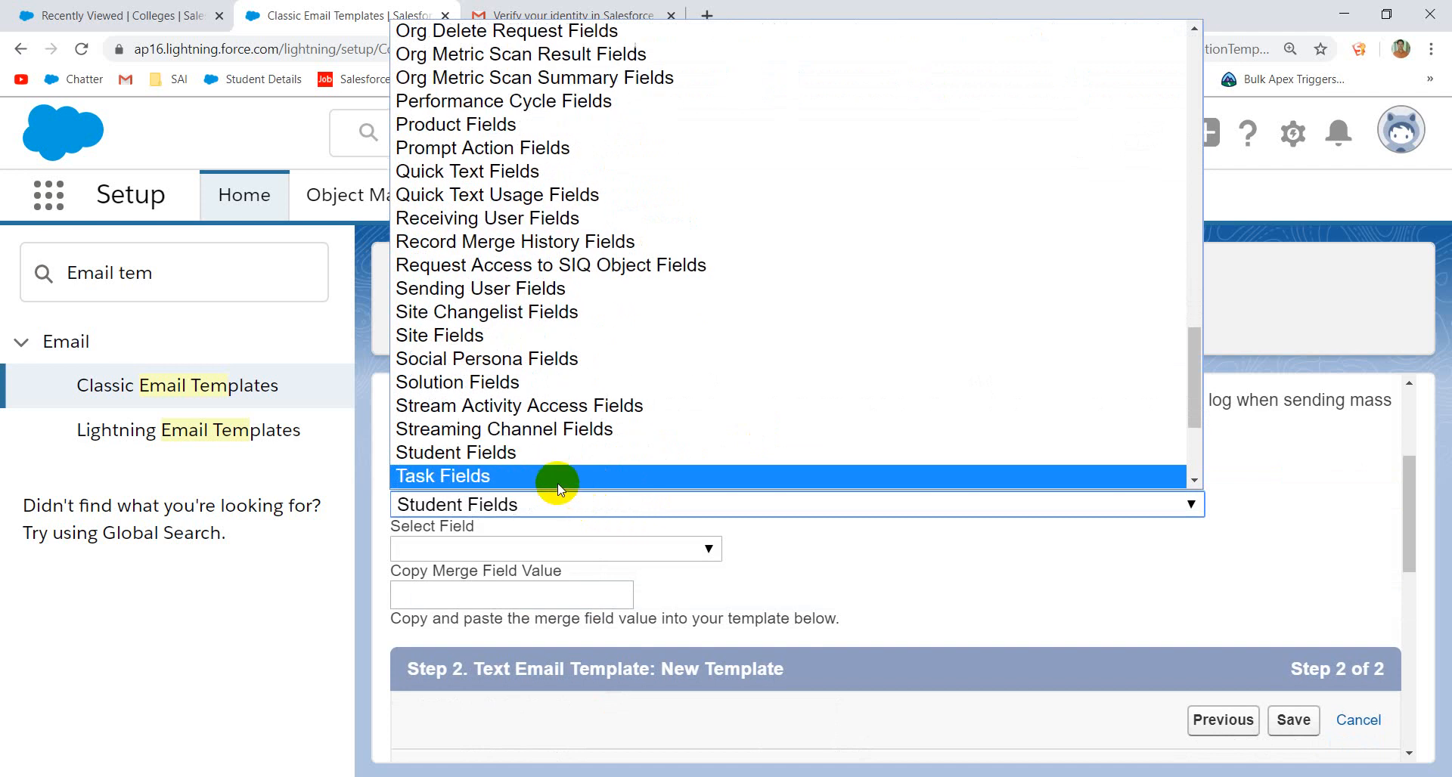
pyautogui.click(517, 457)
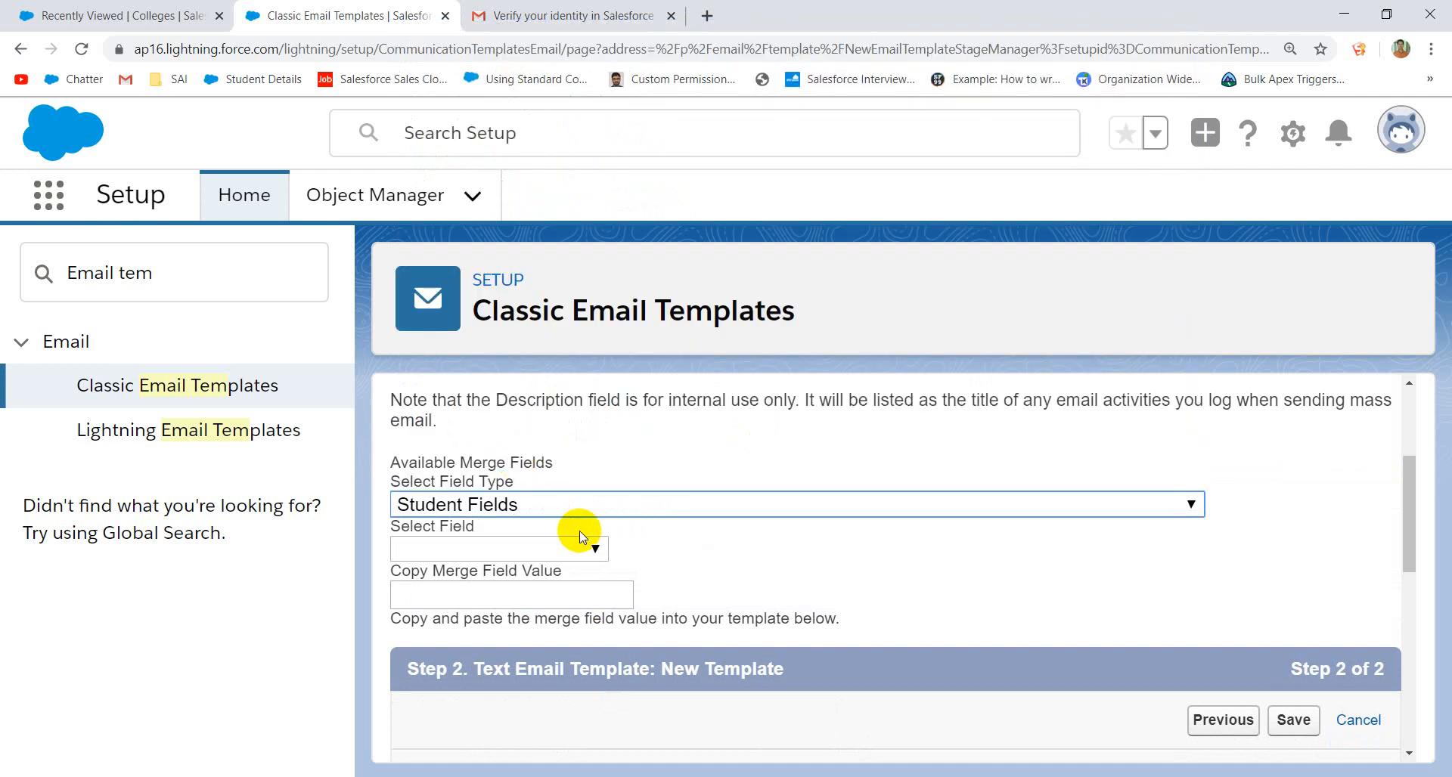
pyautogui.click(567, 549)
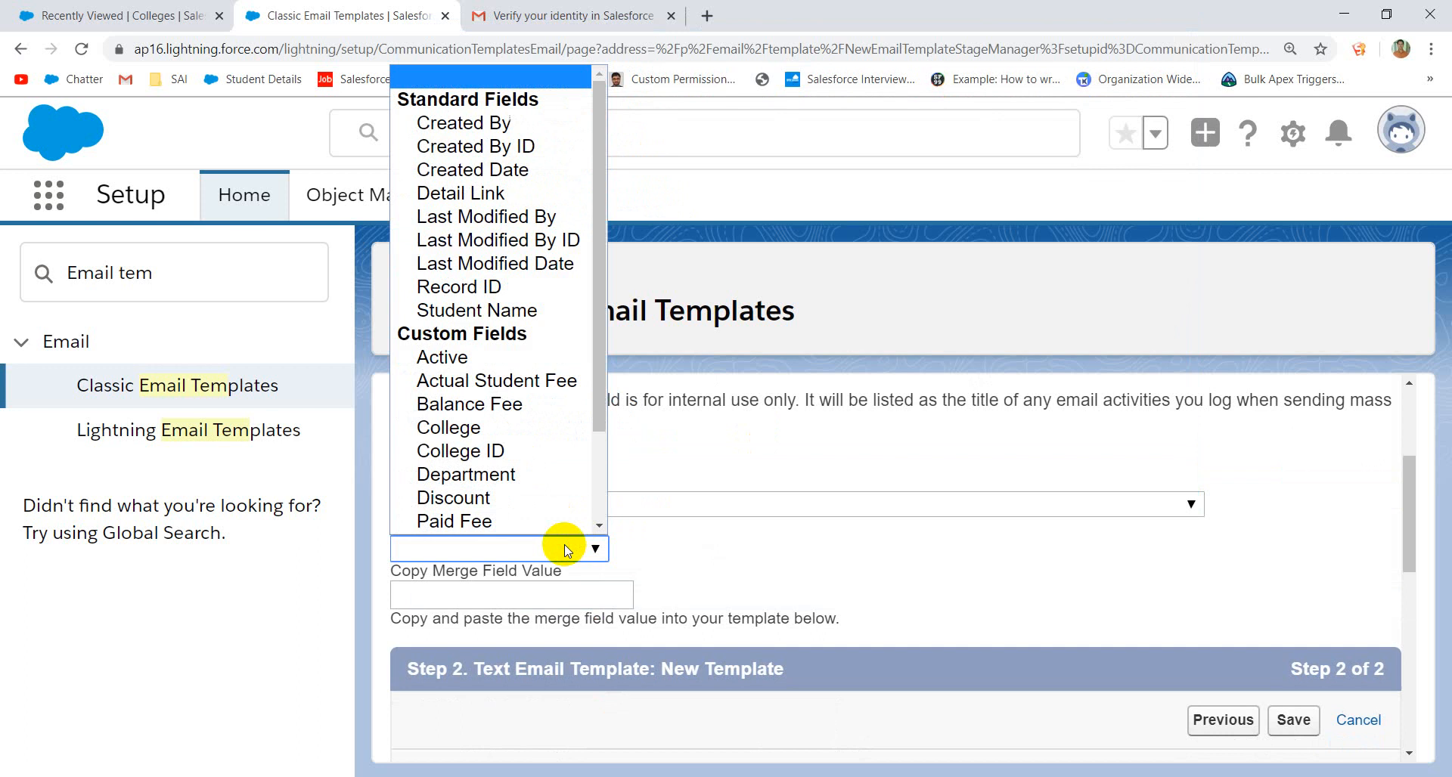
pyautogui.click(514, 311)
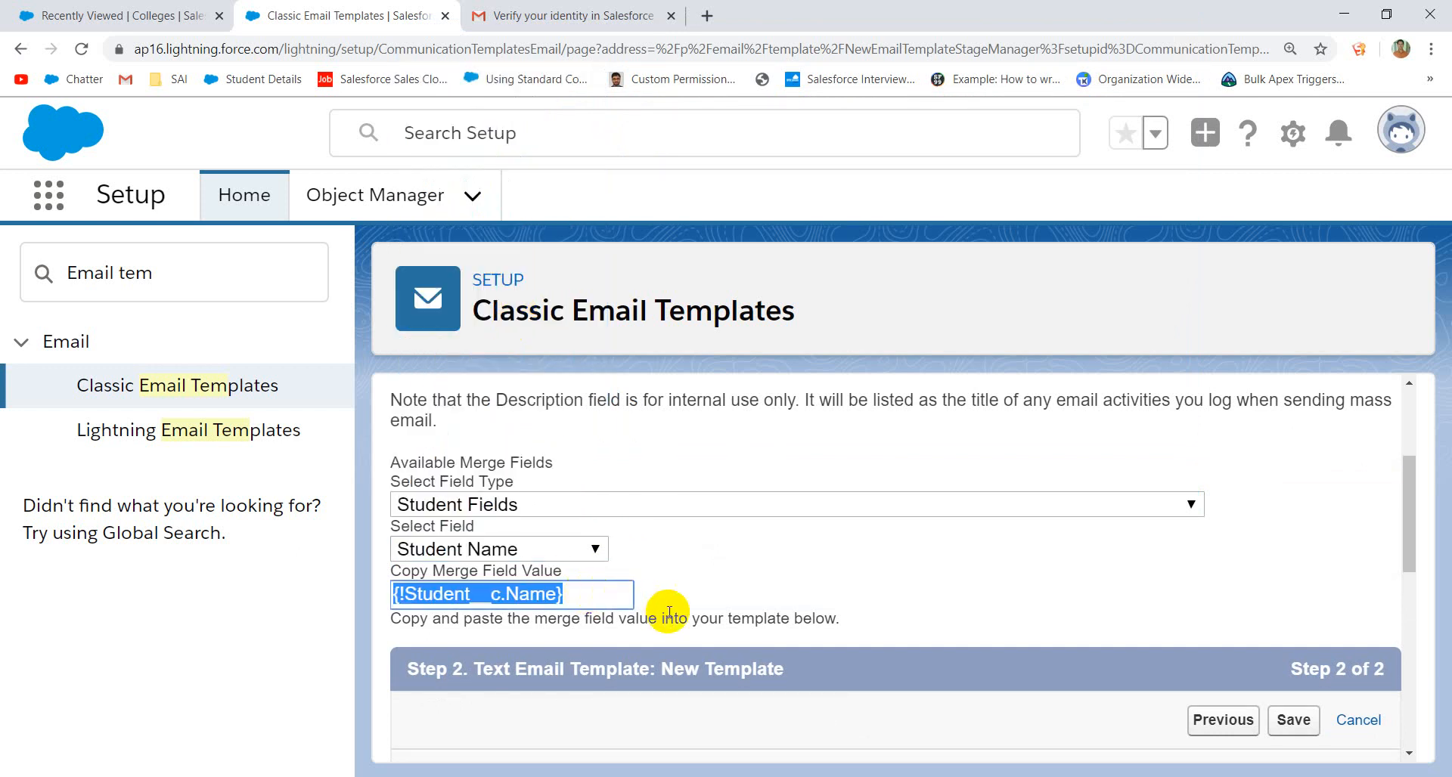
# - Copy the merge field {!Student__c.Name} and append it to the subject after "Welcome ::"
pyautogui.scroll(-3, 668, 613)
pyautogui.scroll(1, 615, 578)
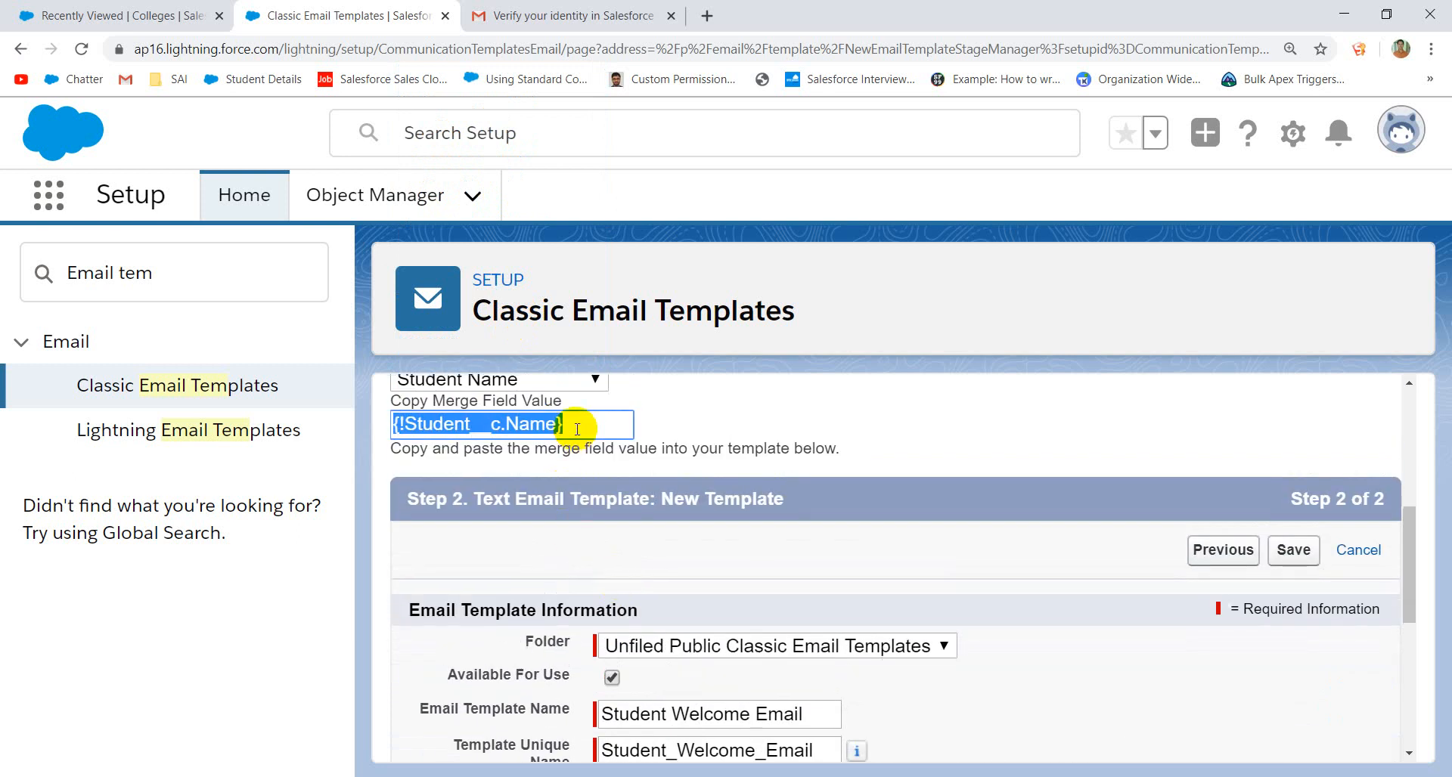
pyautogui.scroll(-3, 724, 471)
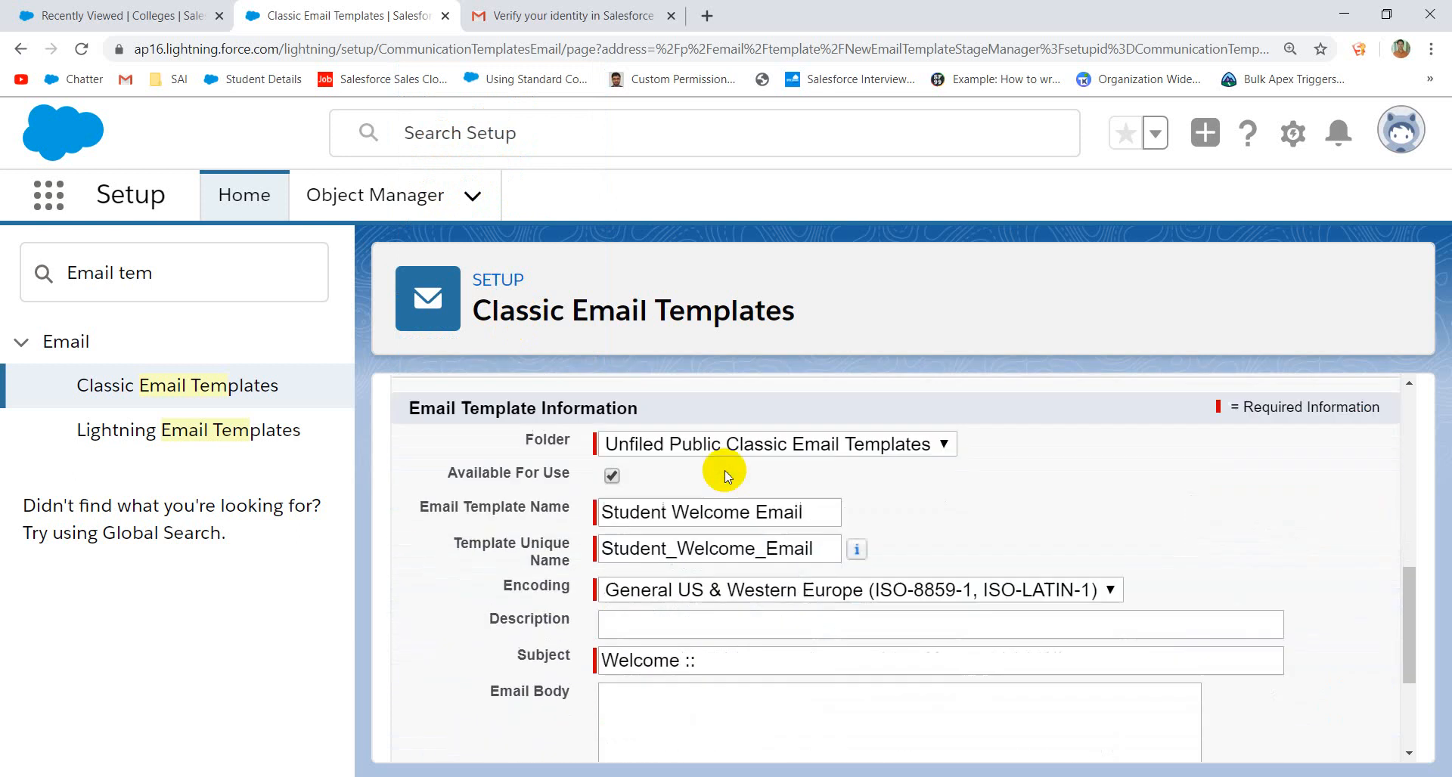
pyautogui.click(736, 654)
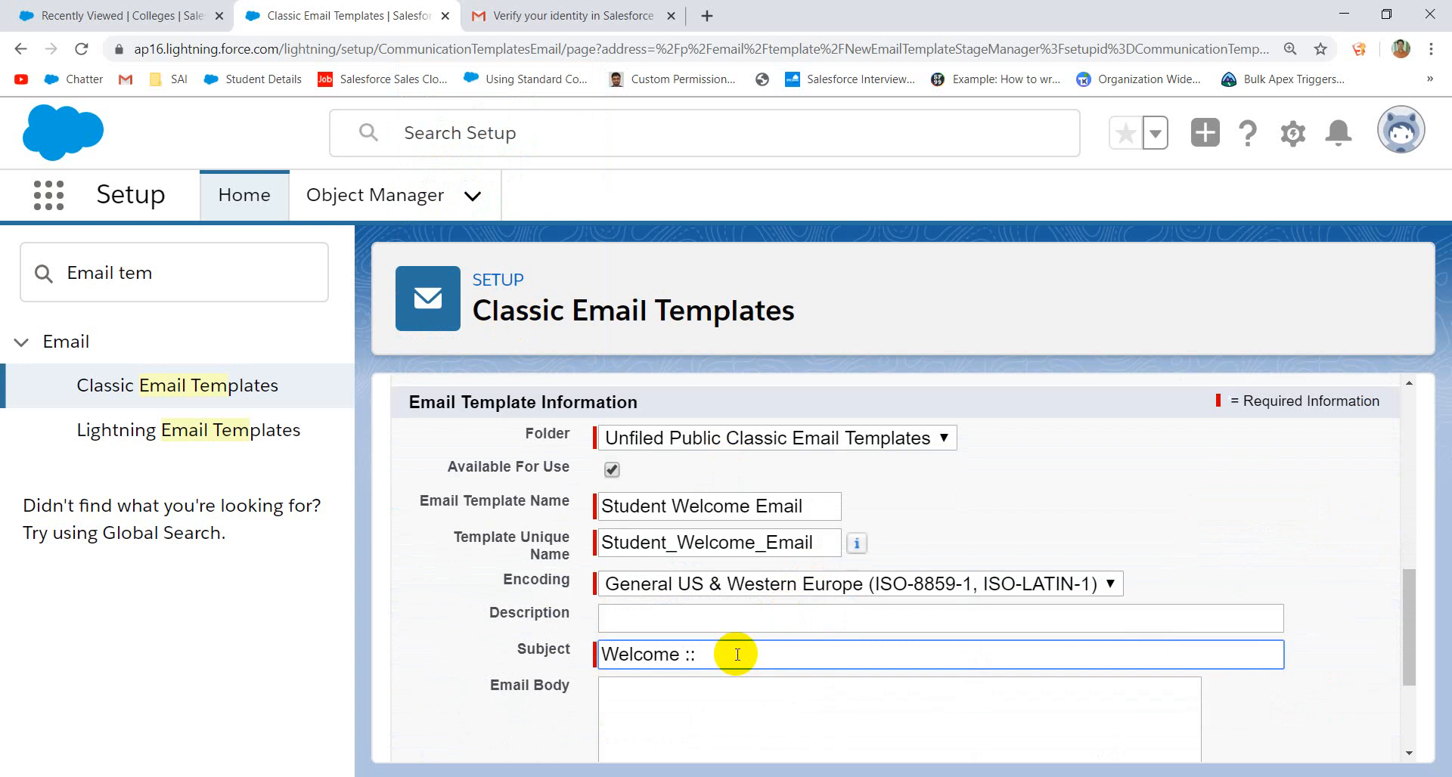
pyautogui.hotkey('ctrl', 'n')
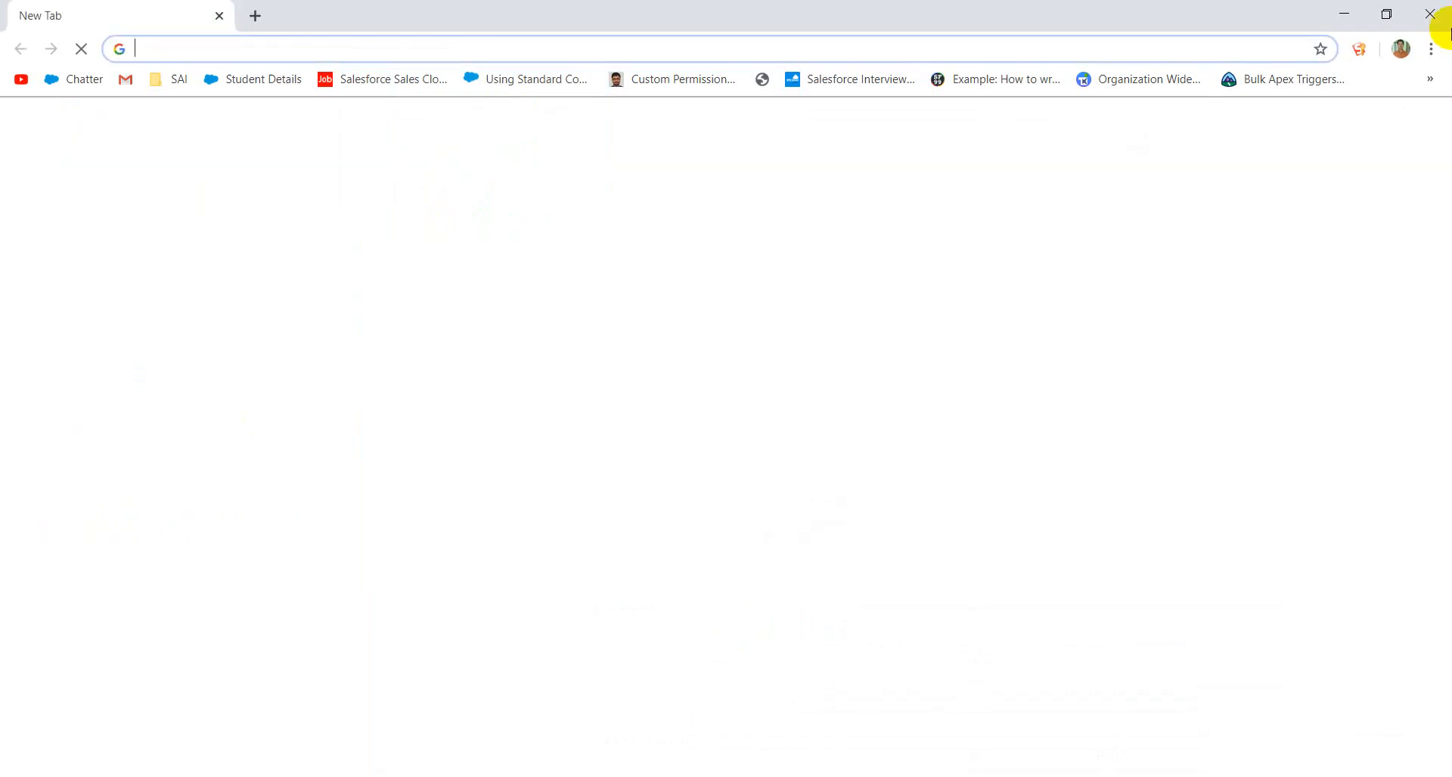
pyautogui.click(1429, 14)
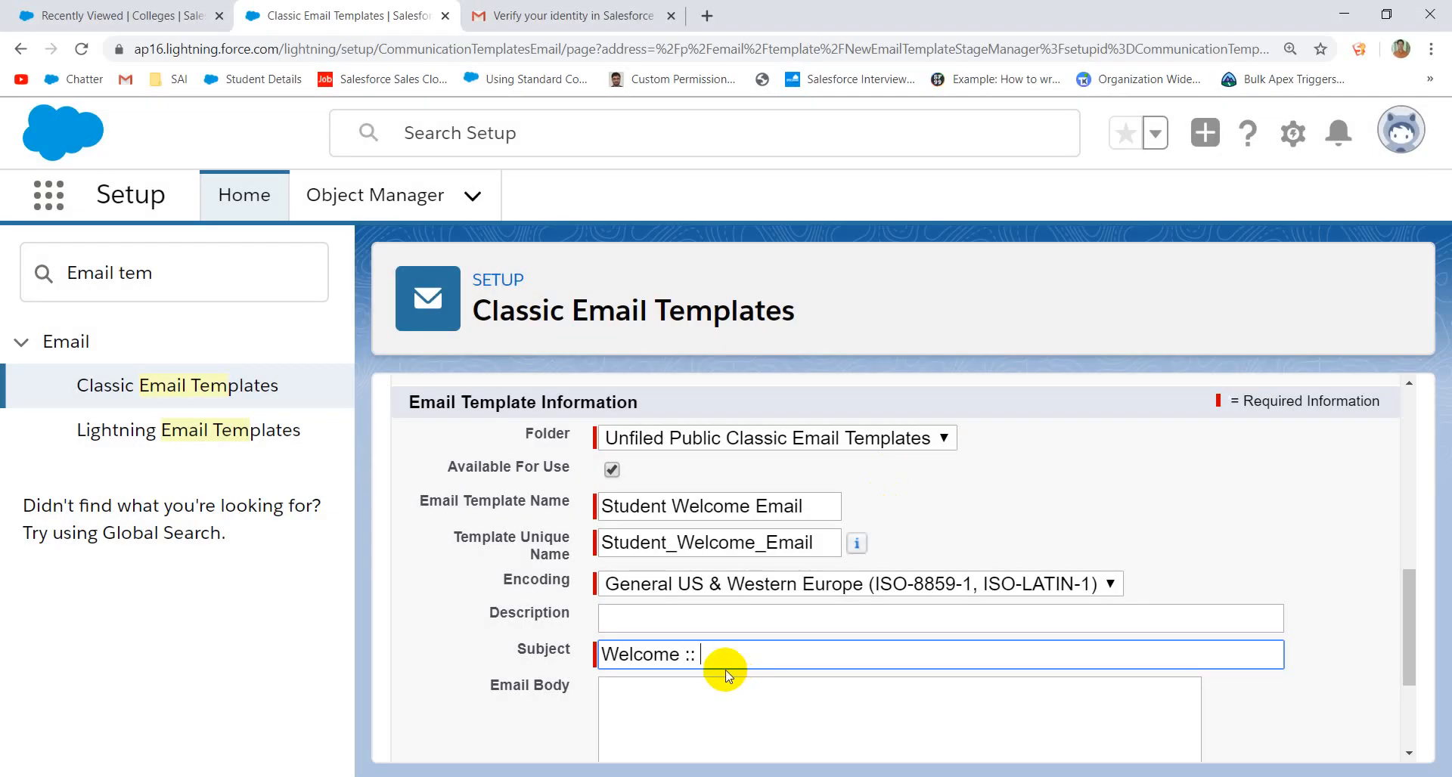
pyautogui.write('{!Student__c.Name}')
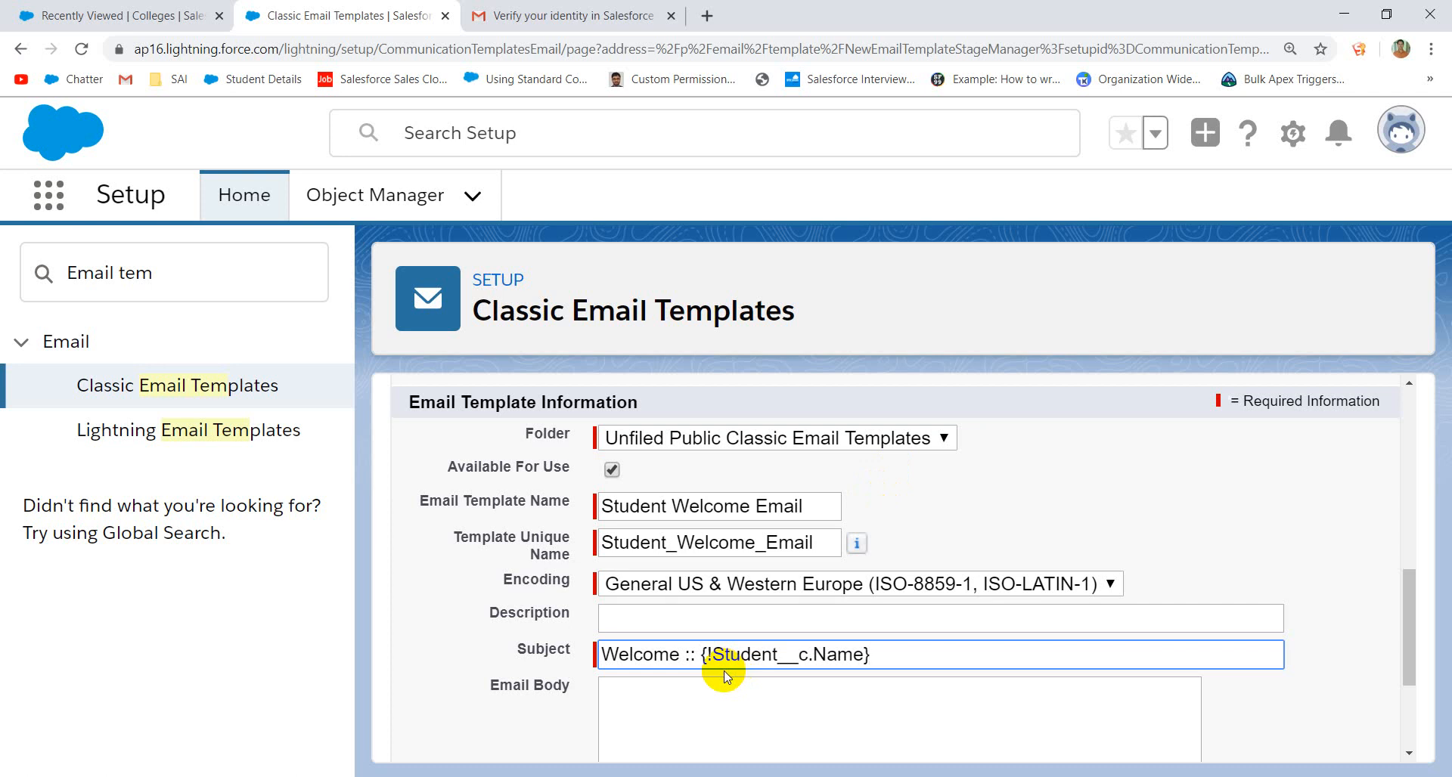
# - Begin the email body with the greeting line "Hi {!Student__c.Name},"
pyautogui.scroll(-3, 757, 673)
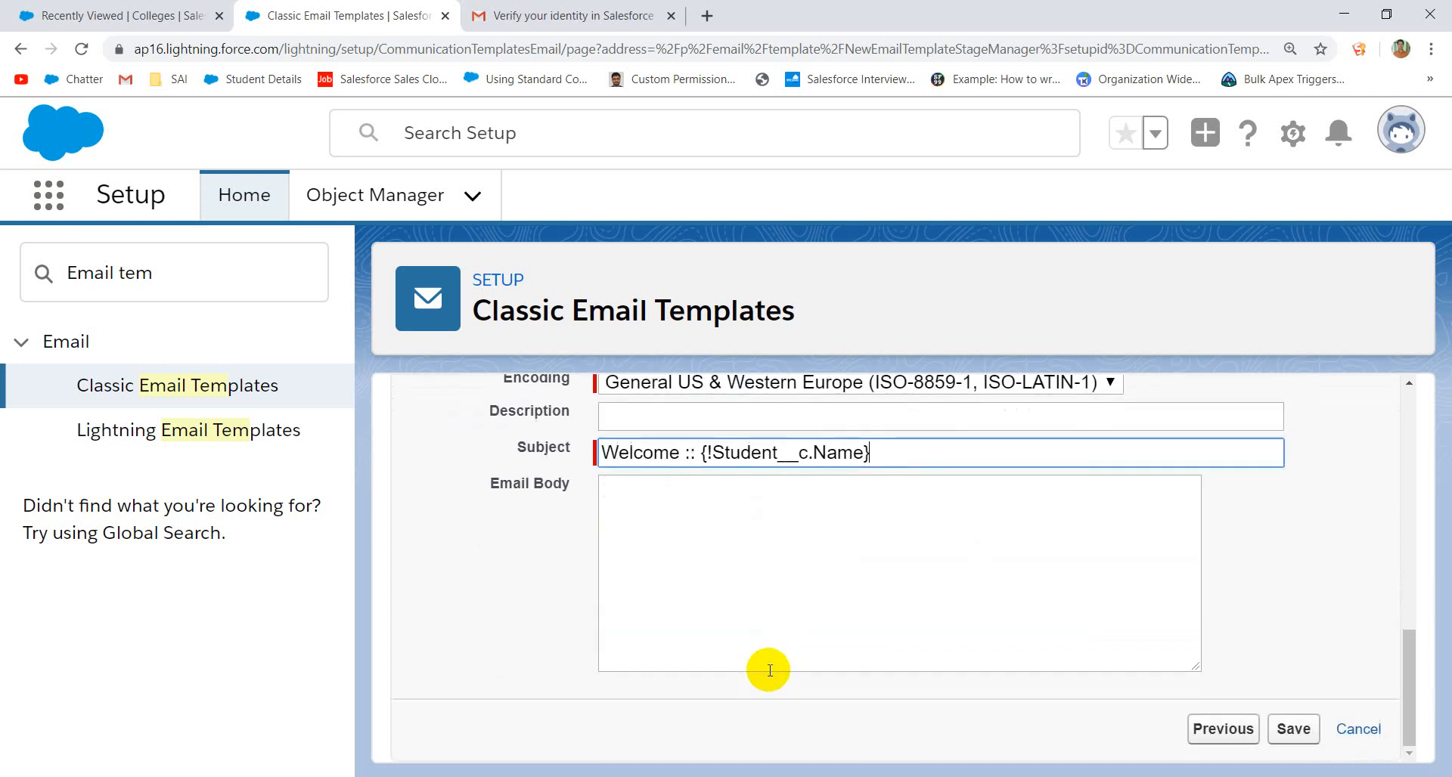
pyautogui.click(652, 511)
pyautogui.write('HI')
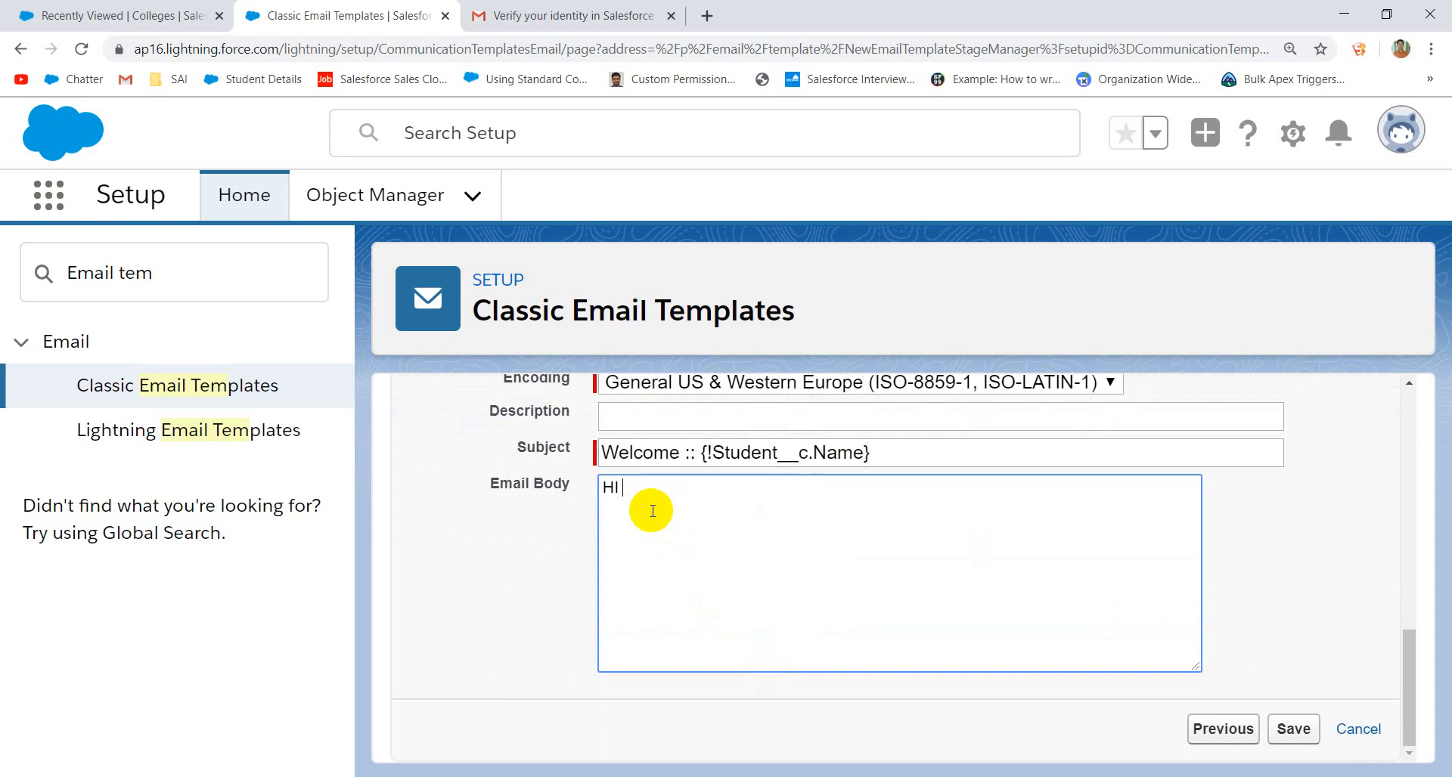
pyautogui.press('BackSpace')
pyautogui.press('BackSpace')
pyautogui.write('i')
pyautogui.write('{!Student__c.Name}')
pyautogui.press('Return')
# - Start a new paragraph below the greeting in the email body with "Welcome to the"
pyautogui.write('Welcome o')
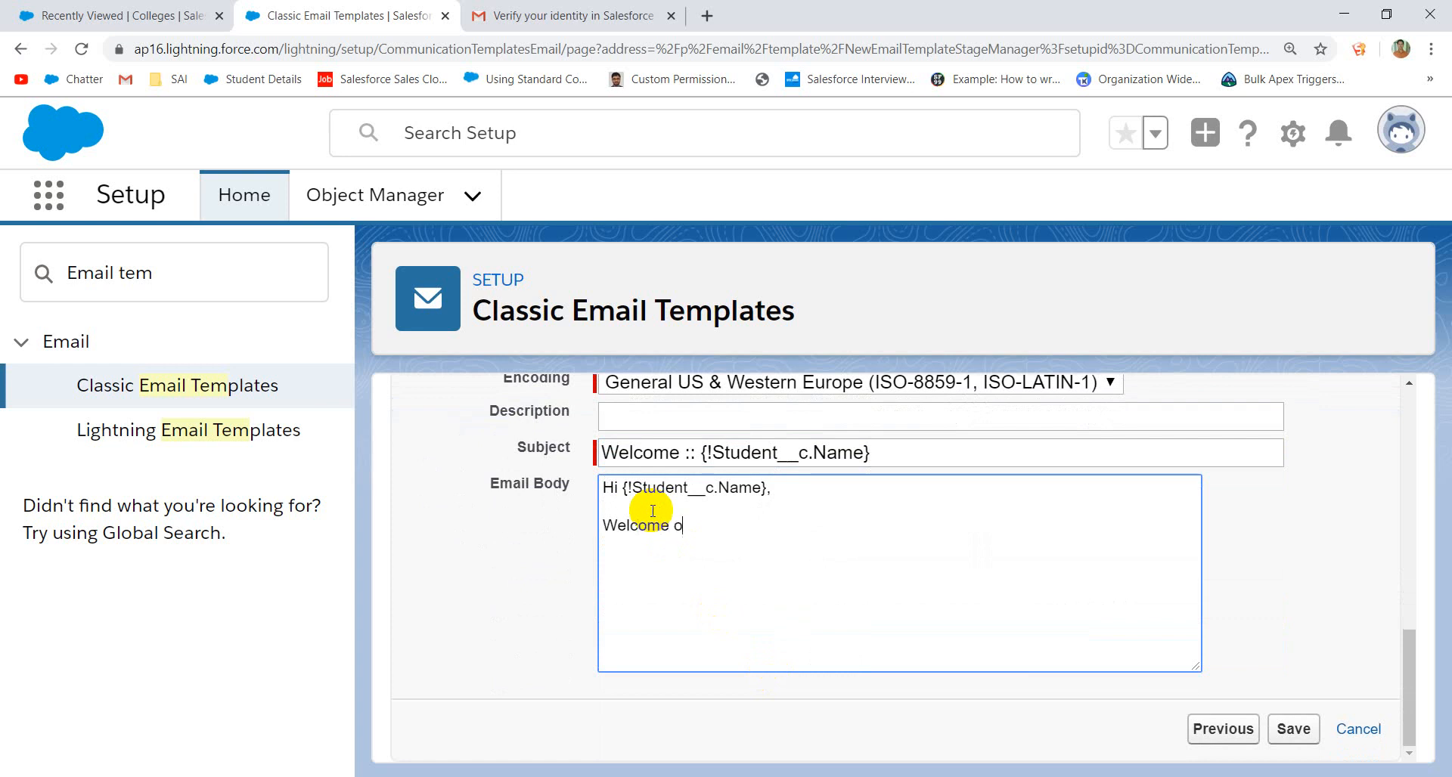
pyautogui.press('BackSpace')
pyautogui.write('to thw')
pyautogui.press('BackSpace')
pyautogui.press('BackSpace')
pyautogui.write('e')
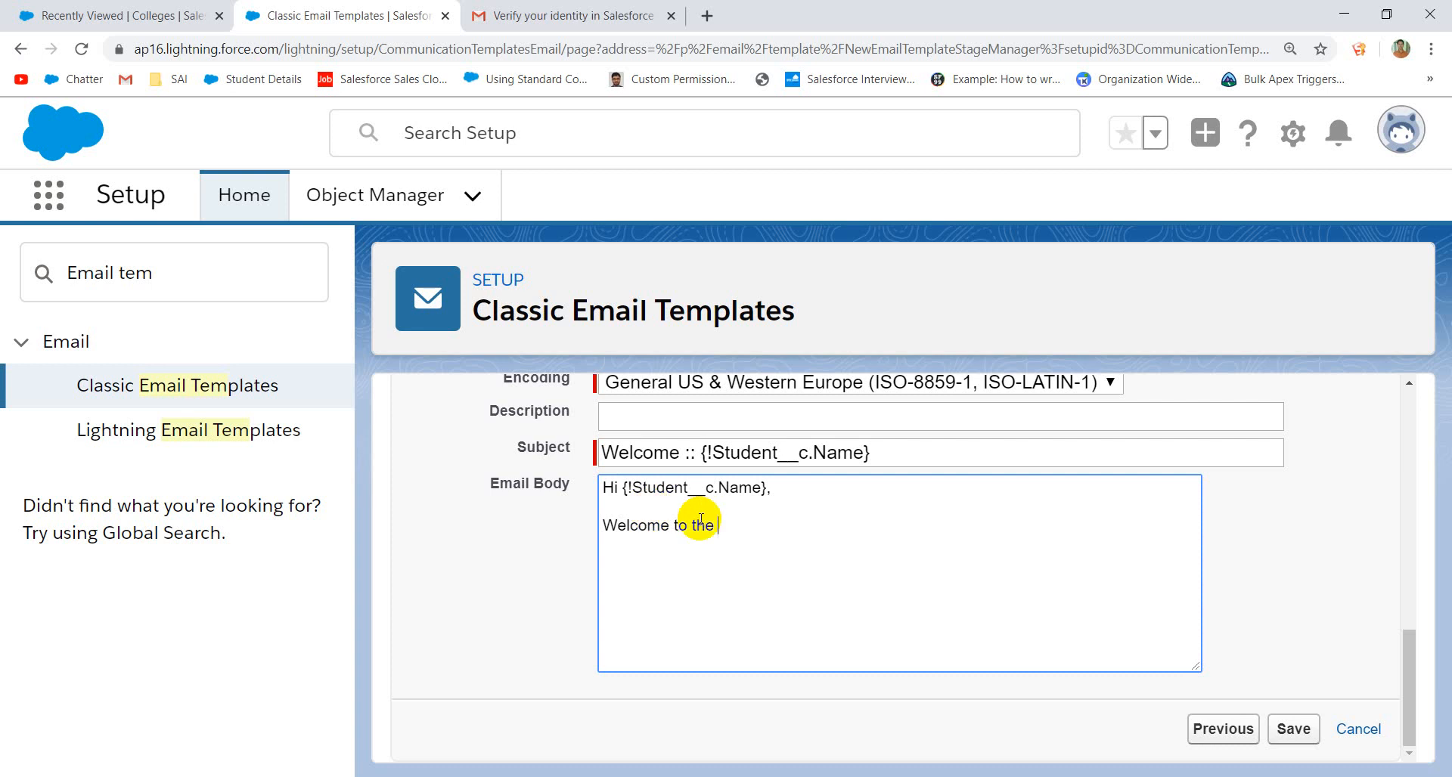
# - Generate the merge field value for University from the Student Fields and copy it
pyautogui.scroll(4, 684, 518)
pyautogui.scroll(3, 670, 522)
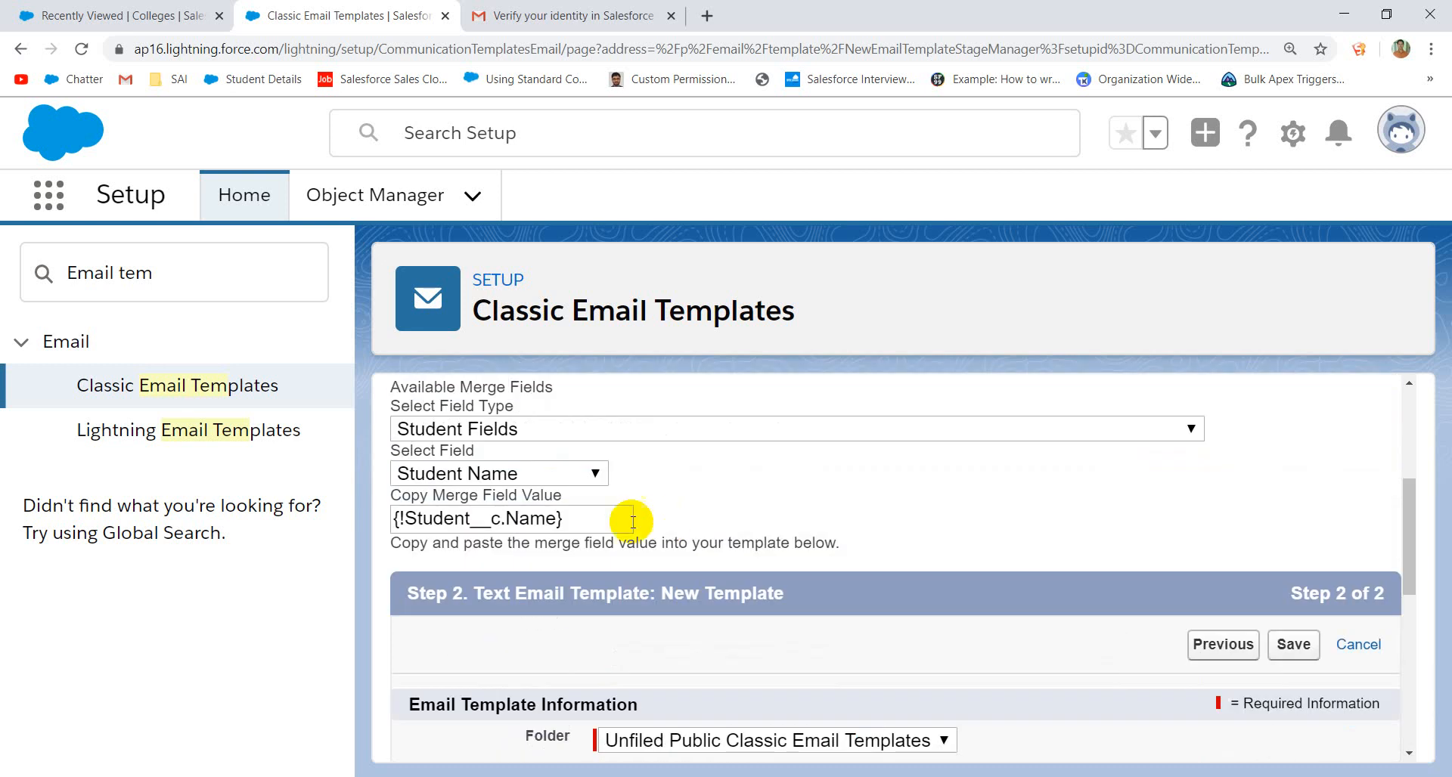
pyautogui.click(539, 477)
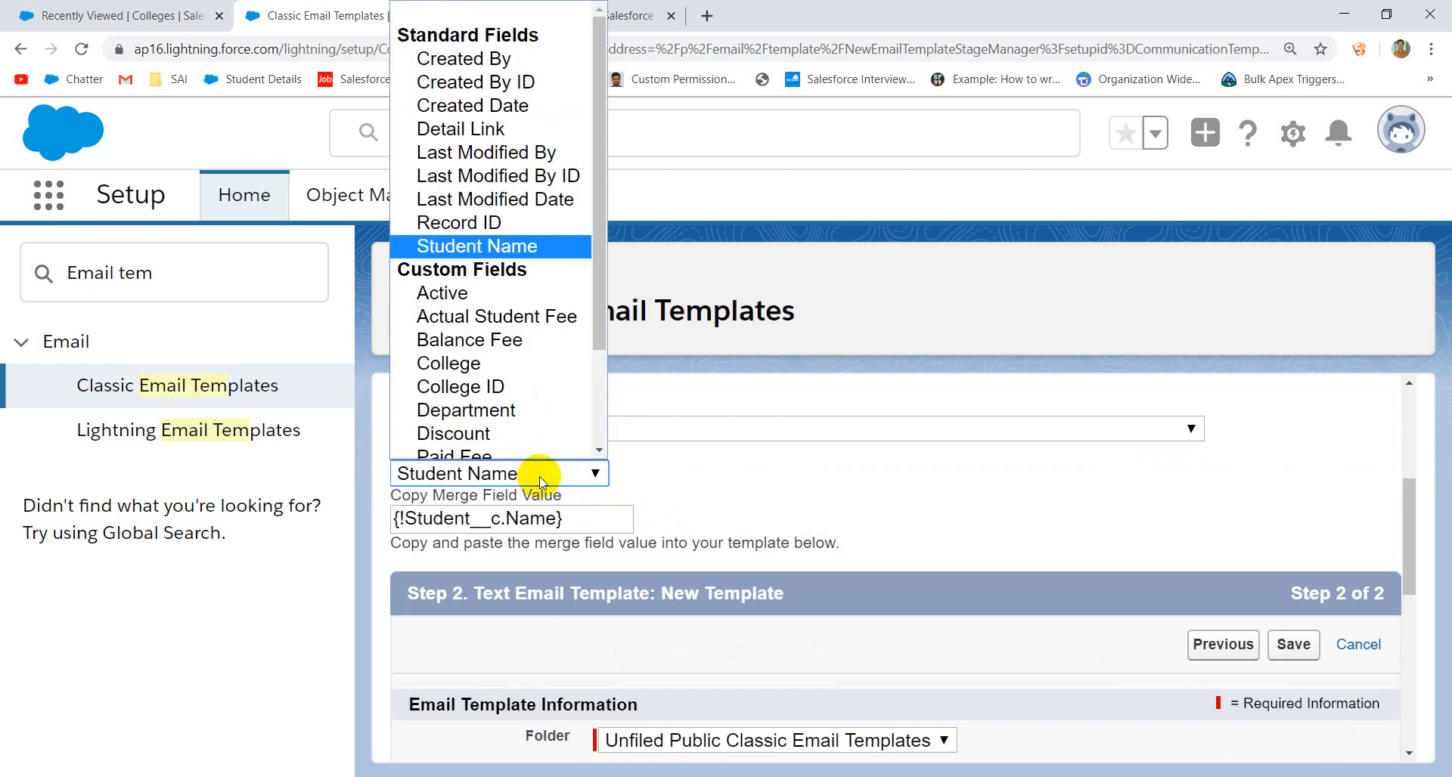
pyautogui.scroll(-3, 439, 374)
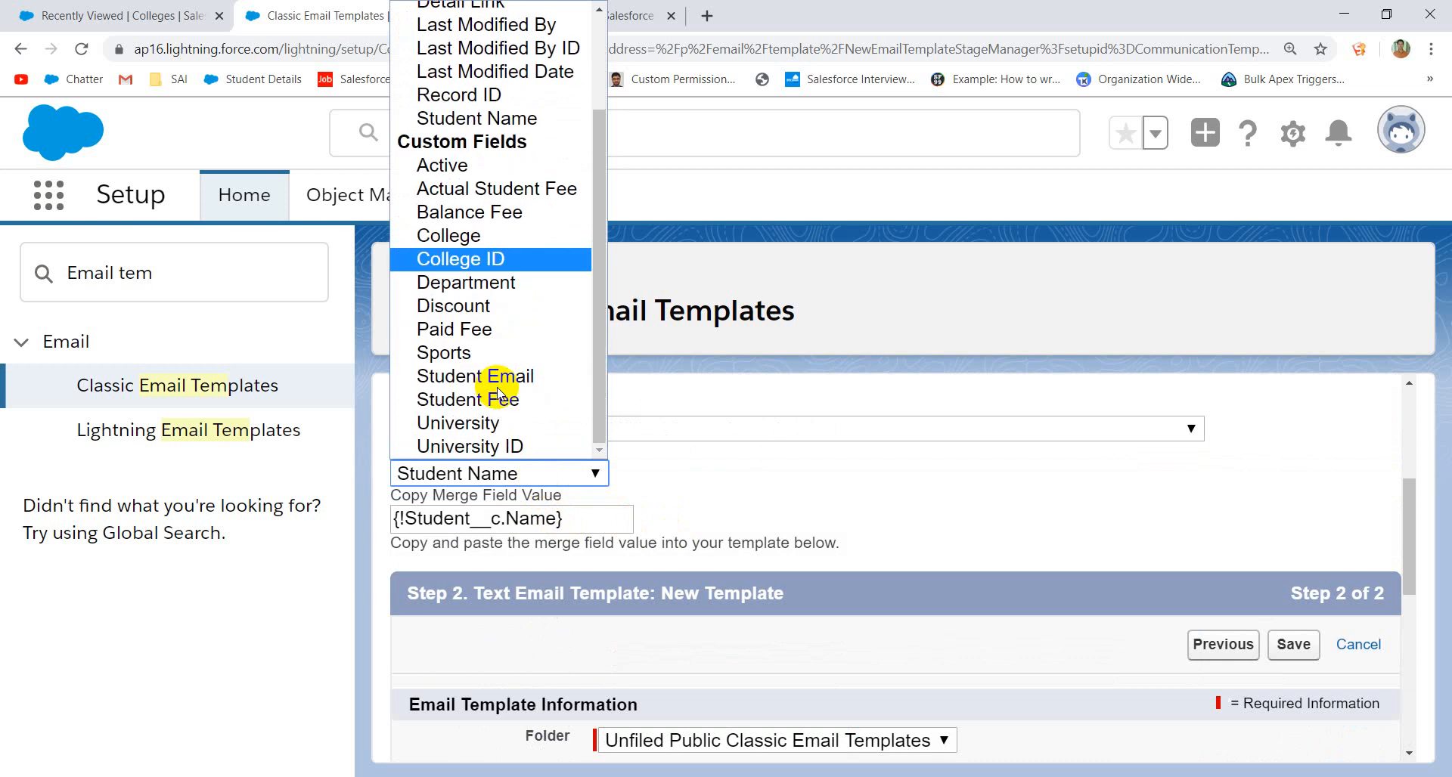
pyautogui.click(473, 423)
pyautogui.hotkey('ctrl', 'c')
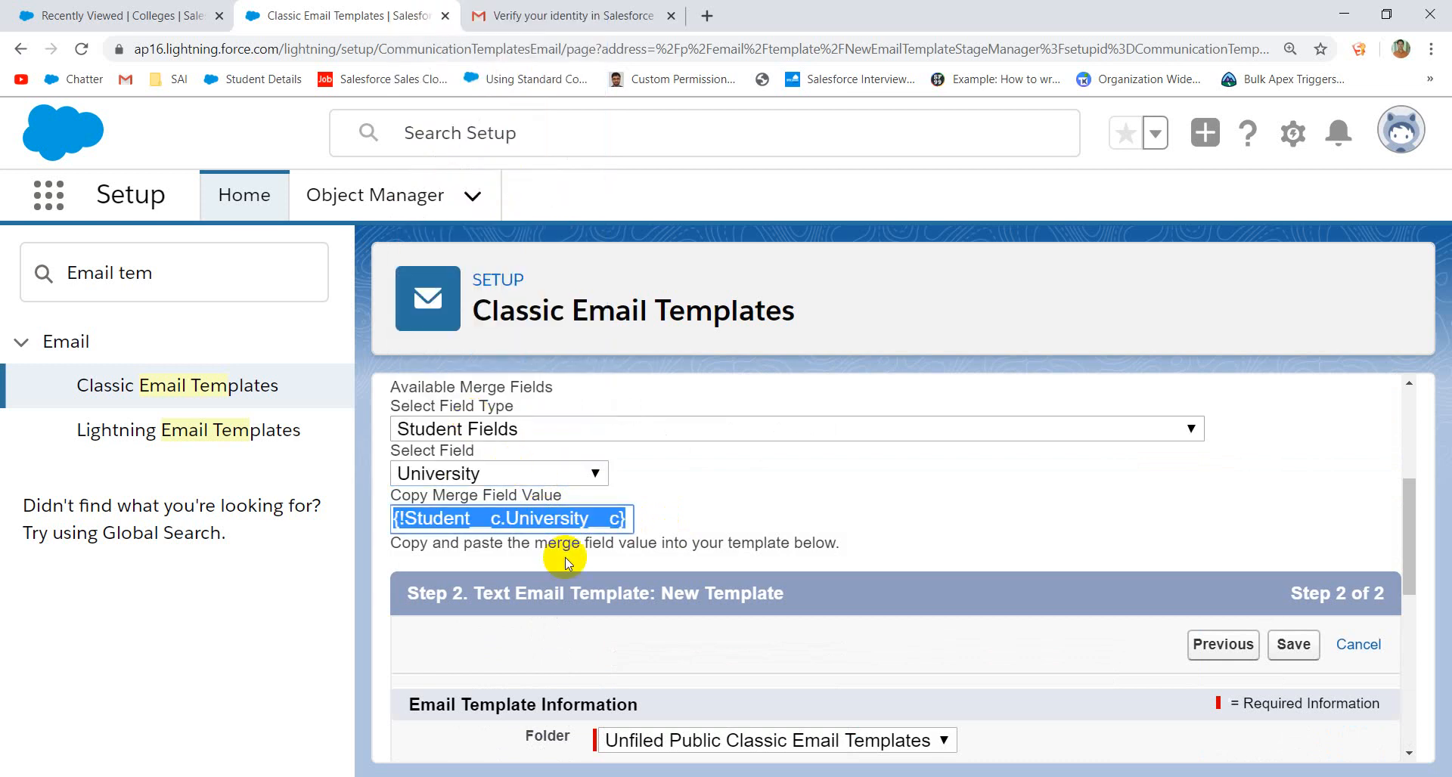
# - Insert {!Student__c.University__c} after "Welcome to the" and complete the line with ". Please find your fee details below."
pyautogui.scroll(-10, 567, 559)
pyautogui.click(733, 539)
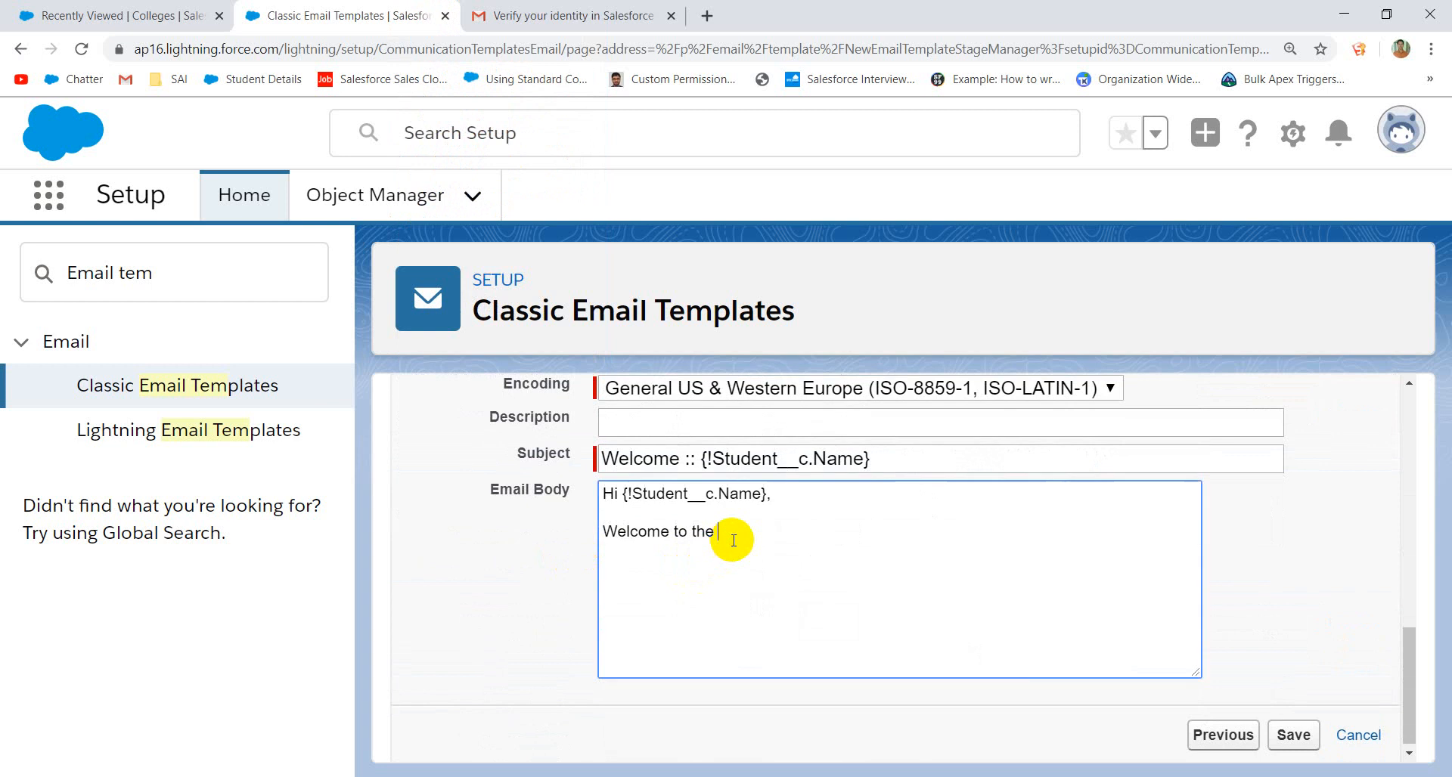
pyautogui.hotkey('ctrl', 'v')
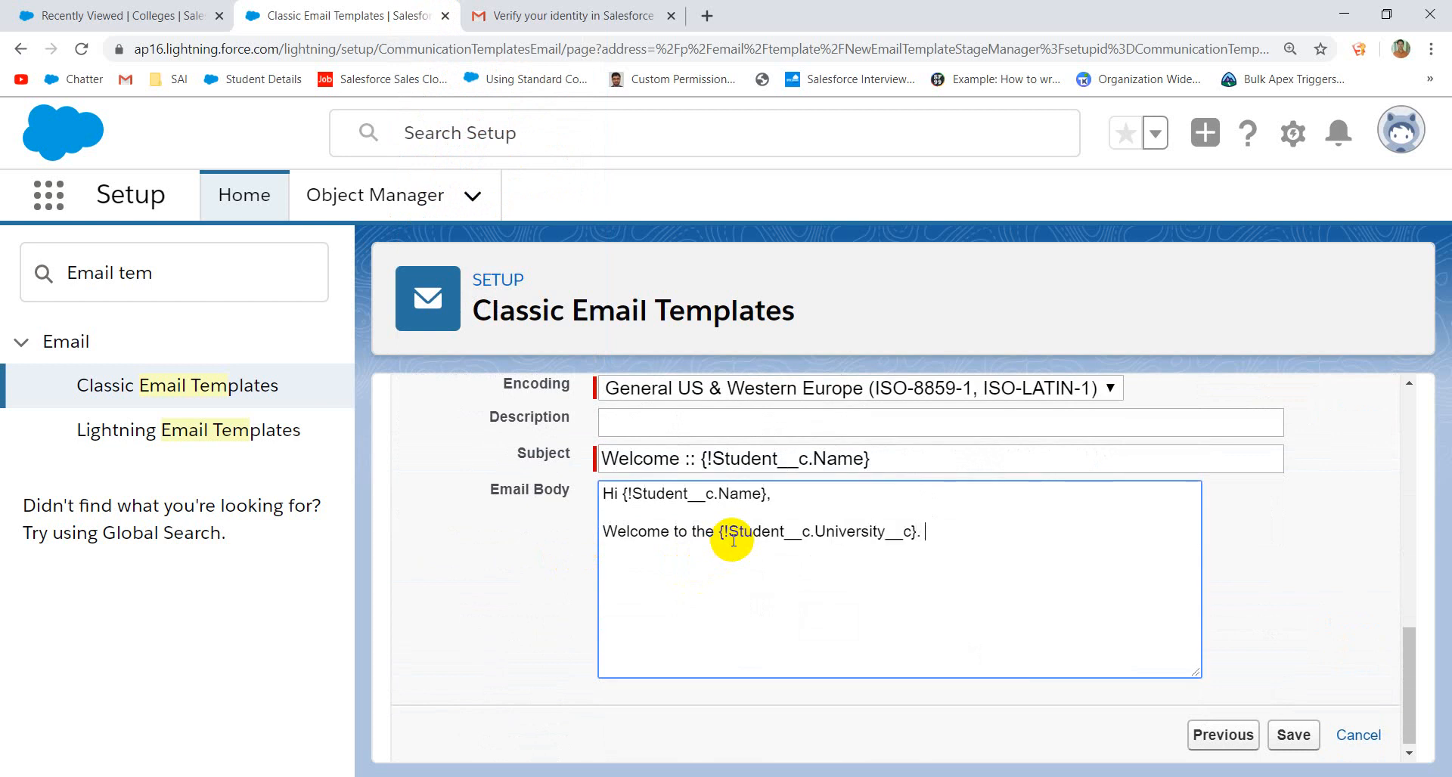
pyautogui.write('. Please find your fe')
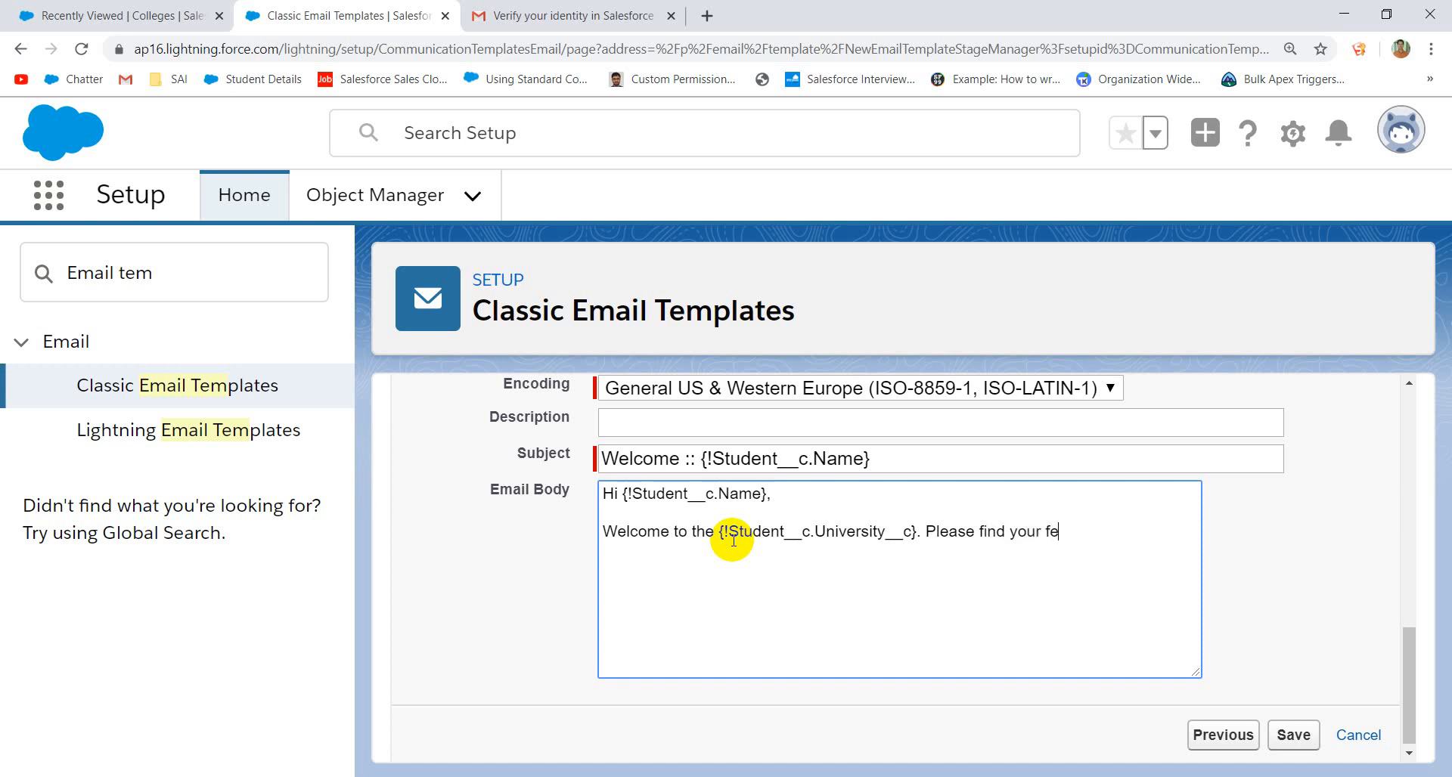
pyautogui.write('e details below.')
# - Generate the merge field value for Student Fee from the Student Fields and copy it
pyautogui.scroll(10, 730, 537)
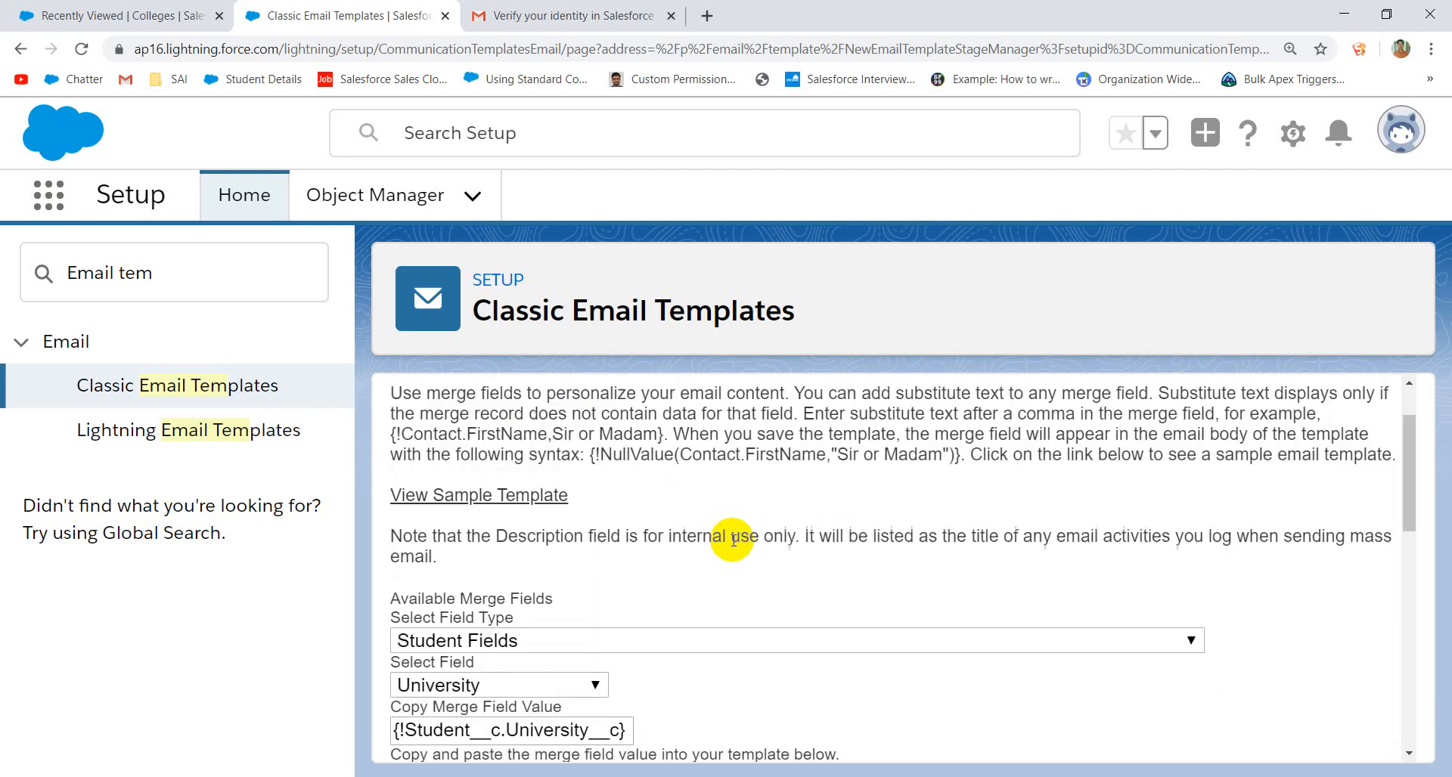
pyautogui.scroll(-5, 532, 498)
pyautogui.scroll(3, 532, 498)
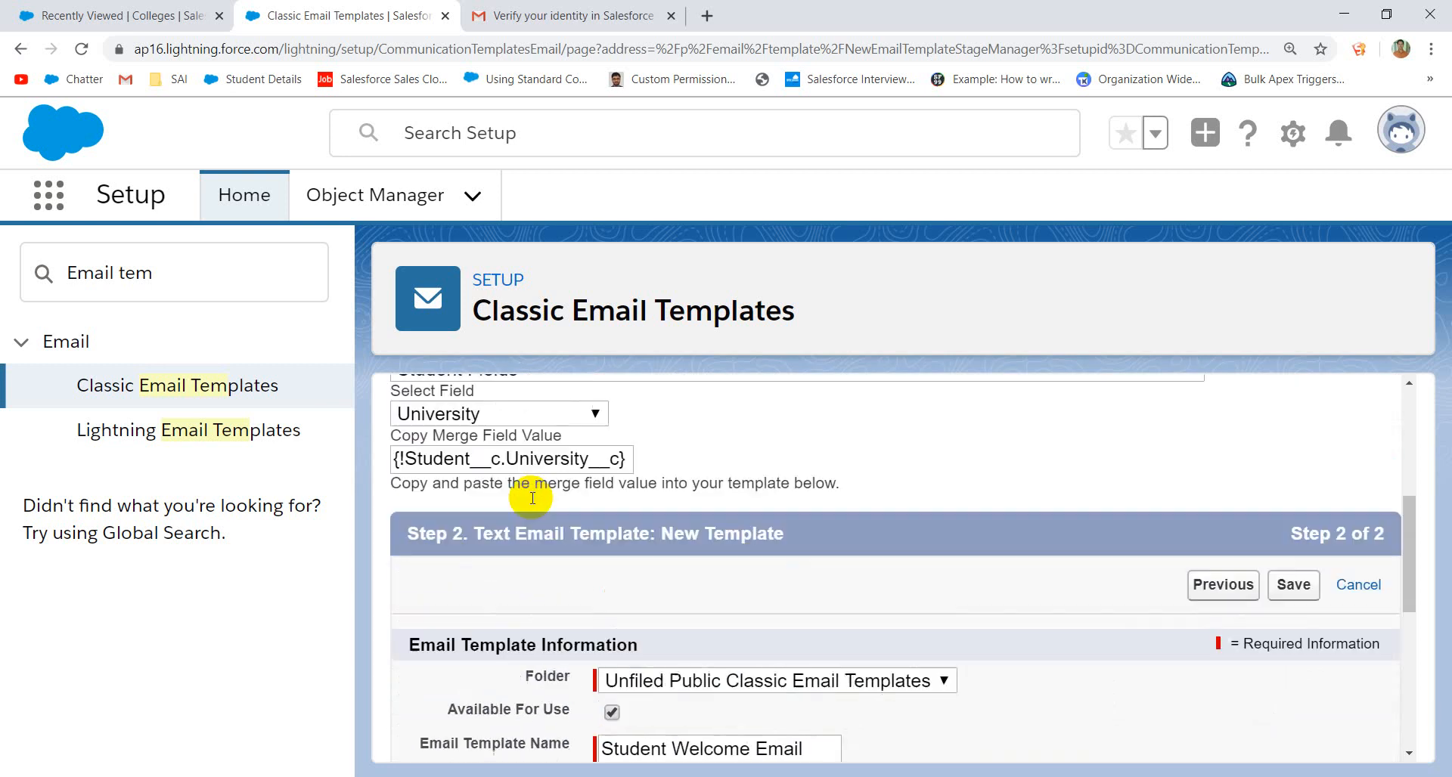
pyautogui.click(517, 416)
pyautogui.scroll(-1, 488, 386)
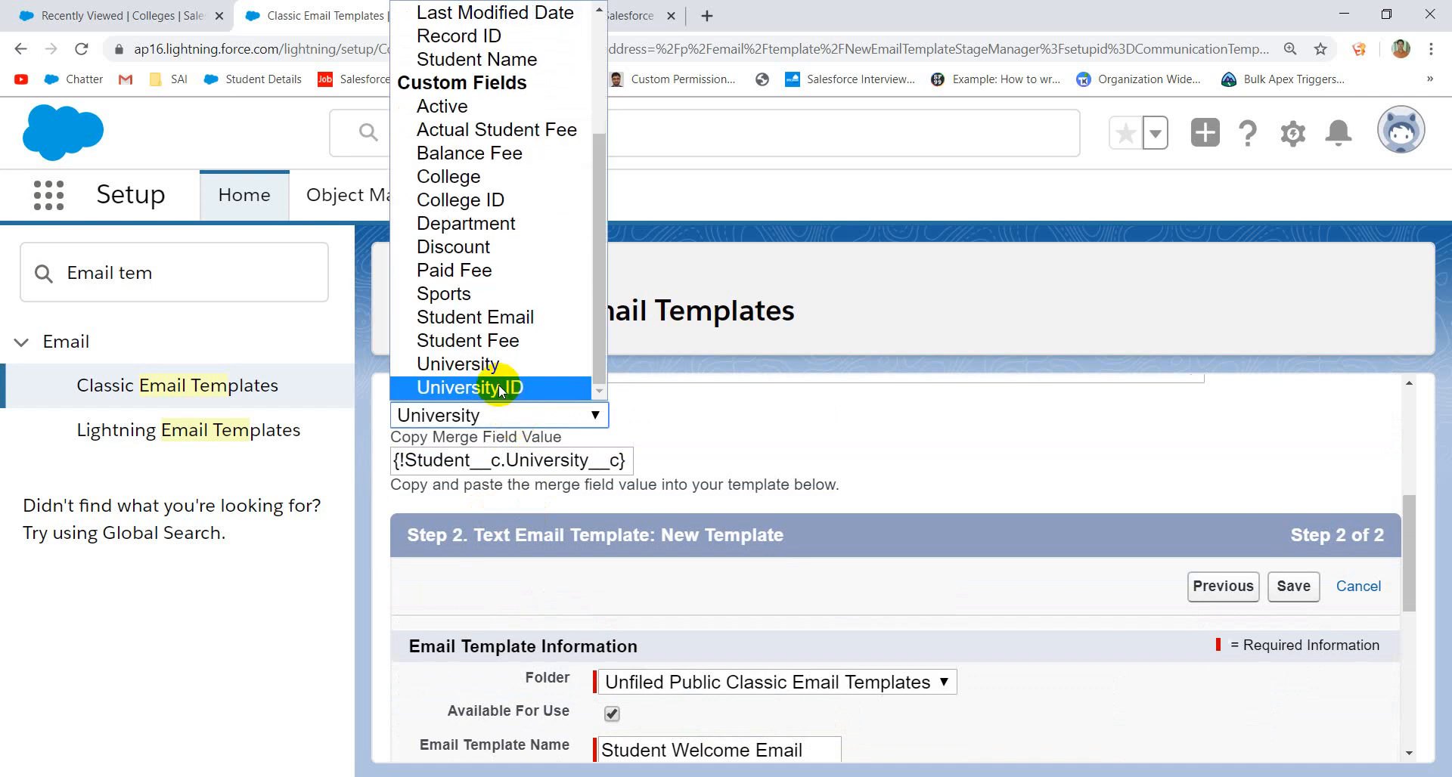
pyautogui.click(483, 341)
pyautogui.hotkey('ctrl', 'c')
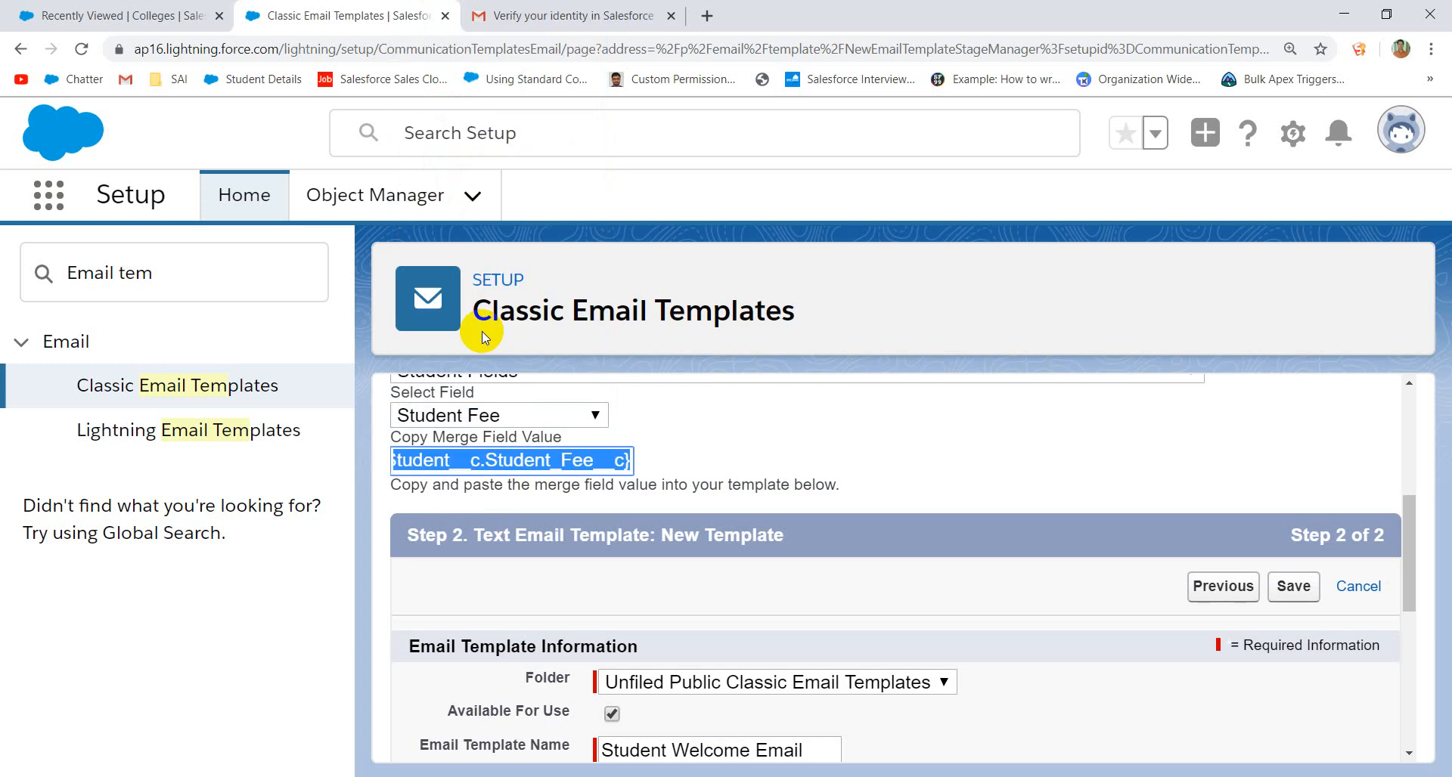
# - Add the line "Student Fee : {!Student__c.Student_Fee__c}" to the email body, followed by the closing "Yours,"
pyautogui.scroll(-5, 664, 528)
pyautogui.click(639, 567)
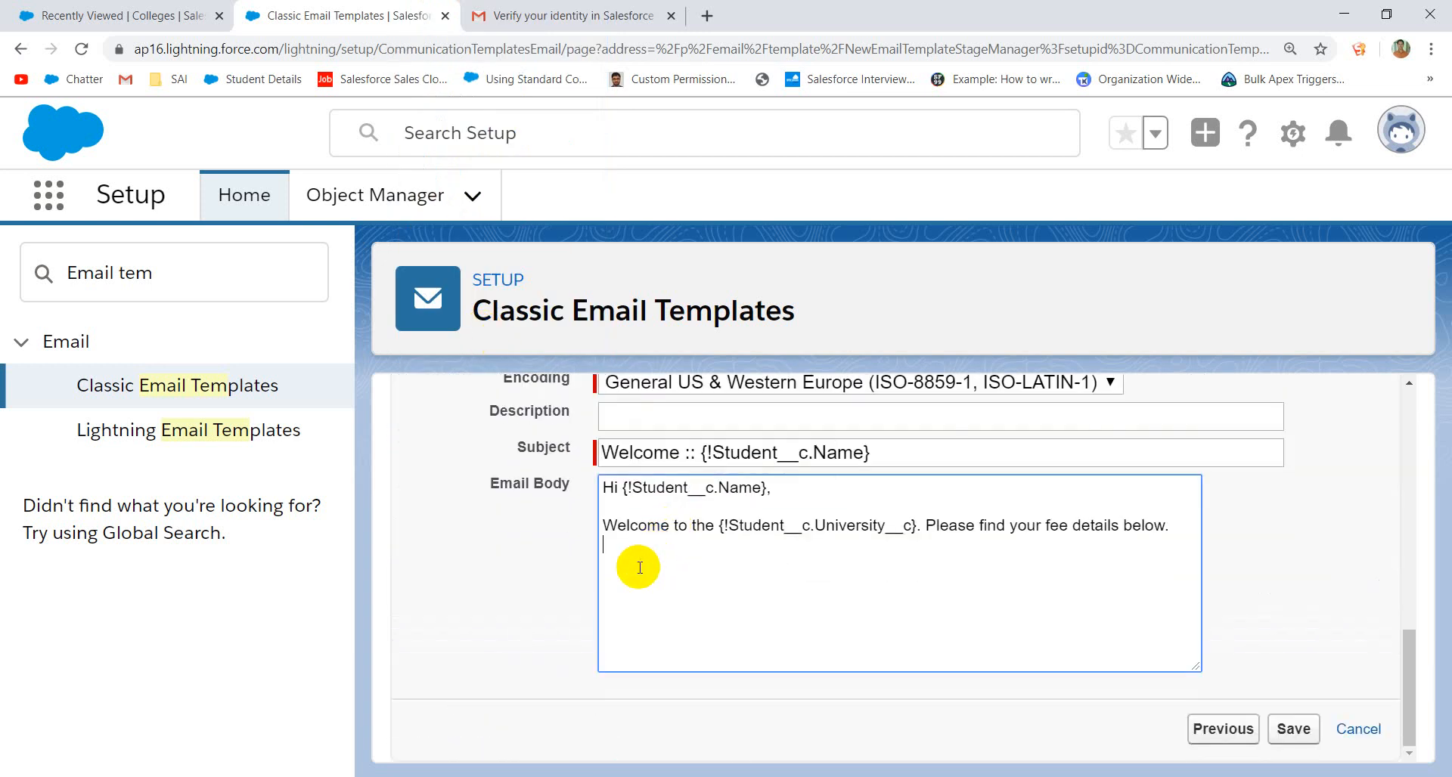
pyautogui.write('Student Fee :')
pyautogui.hotkey('ctrl', 'v')
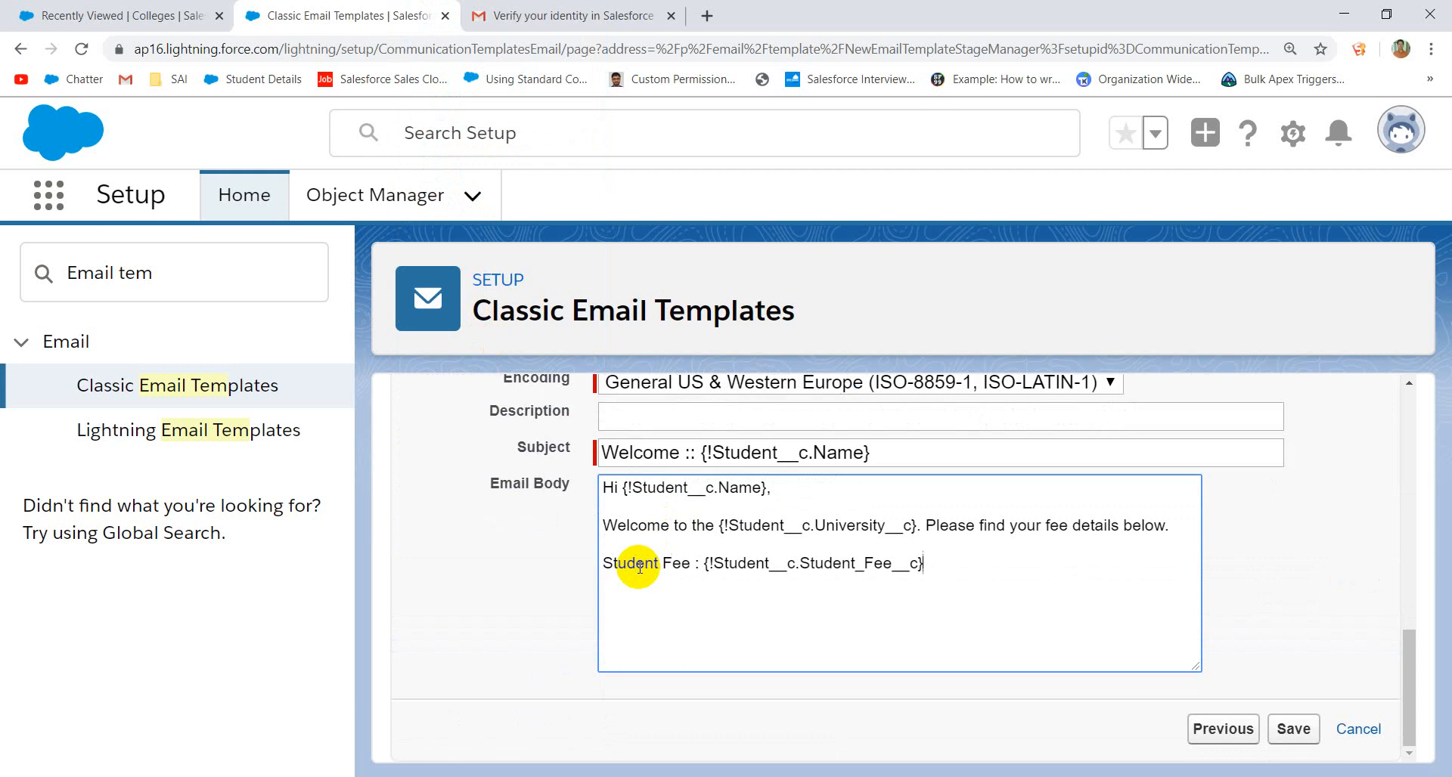
pyautogui.press('Return')
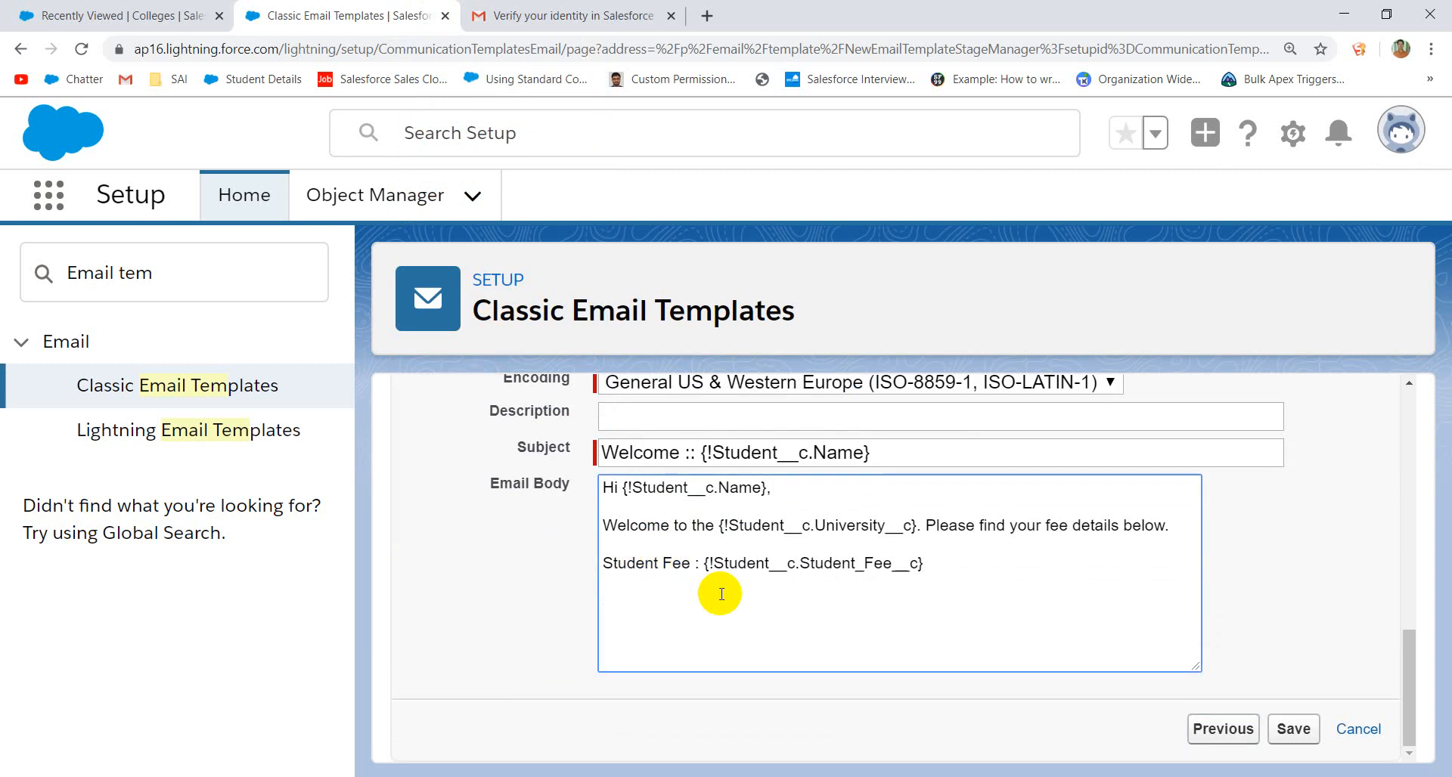
pyautogui.write('Yours,')
# - Generate the merge field value for Created By from the Student Fields and copy it
pyautogui.scroll(10, 504, 495)
pyautogui.scroll(-8, 628, 554)
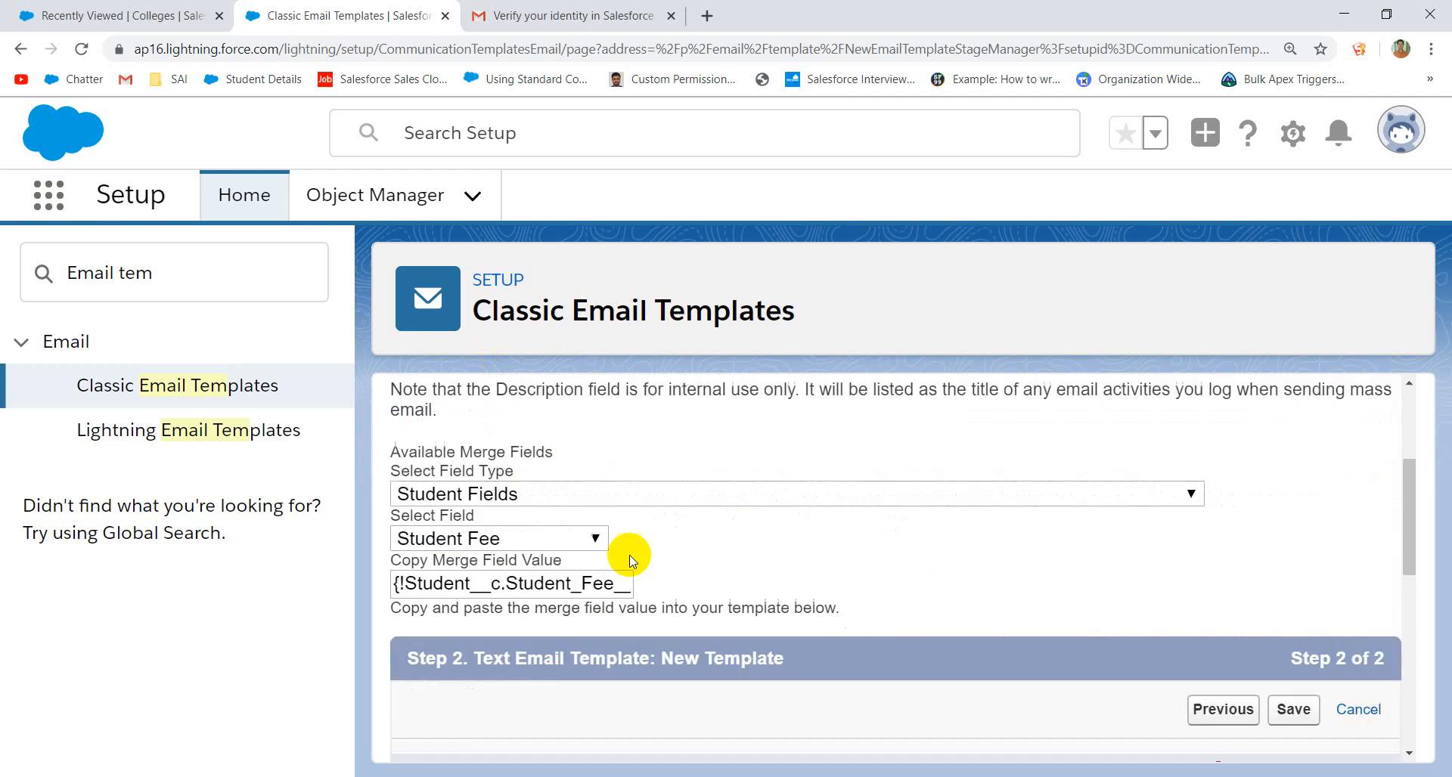
pyautogui.scroll(3, 606, 557)
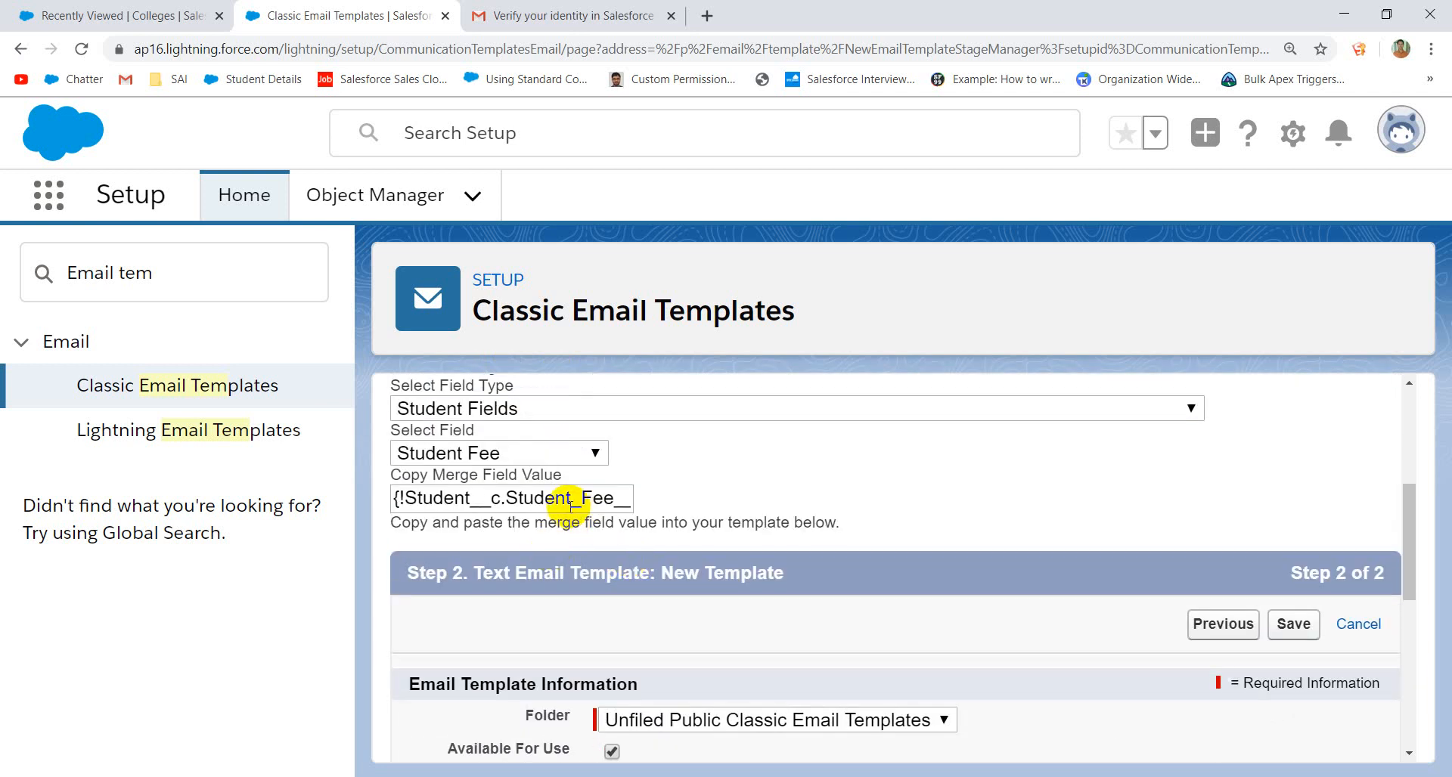
pyautogui.click(506, 458)
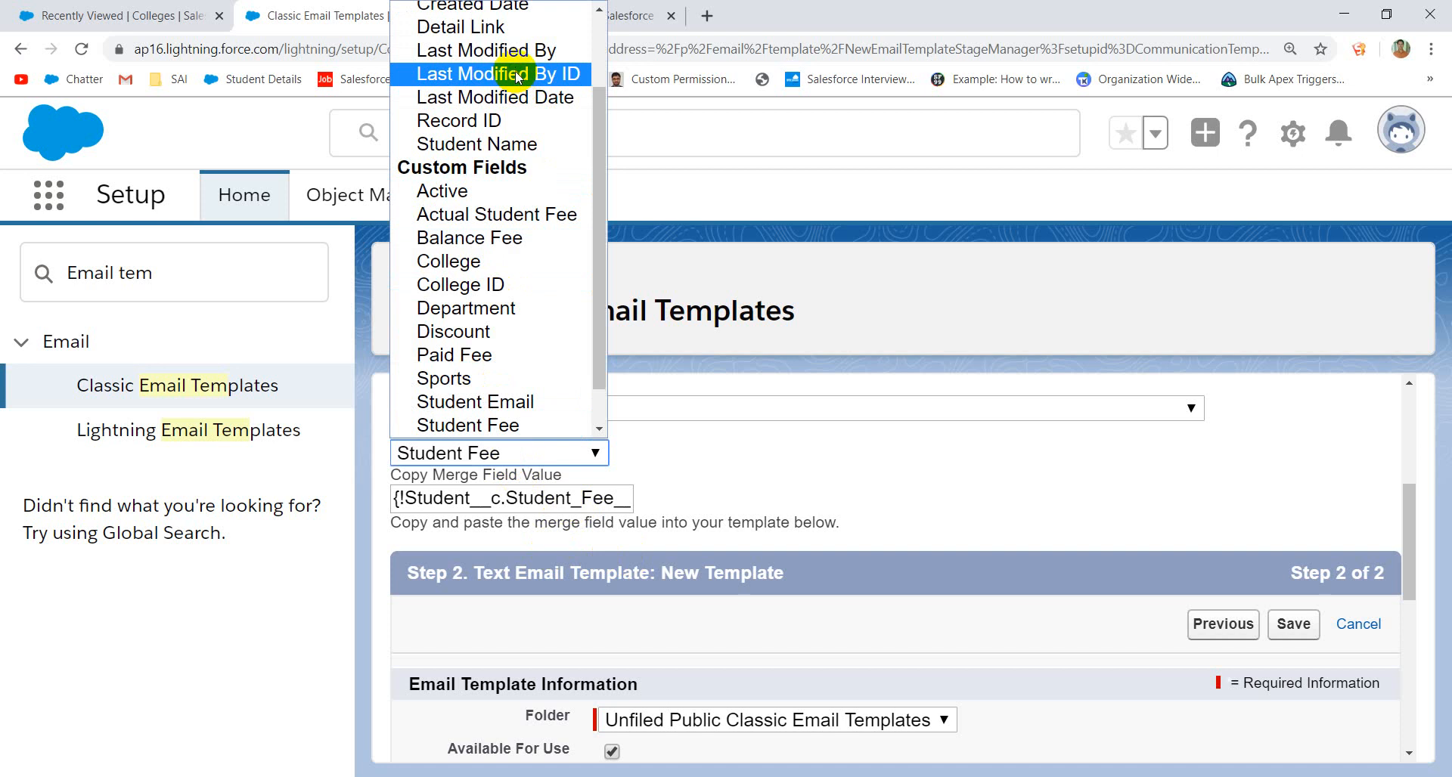
pyautogui.scroll(2, 505, 74)
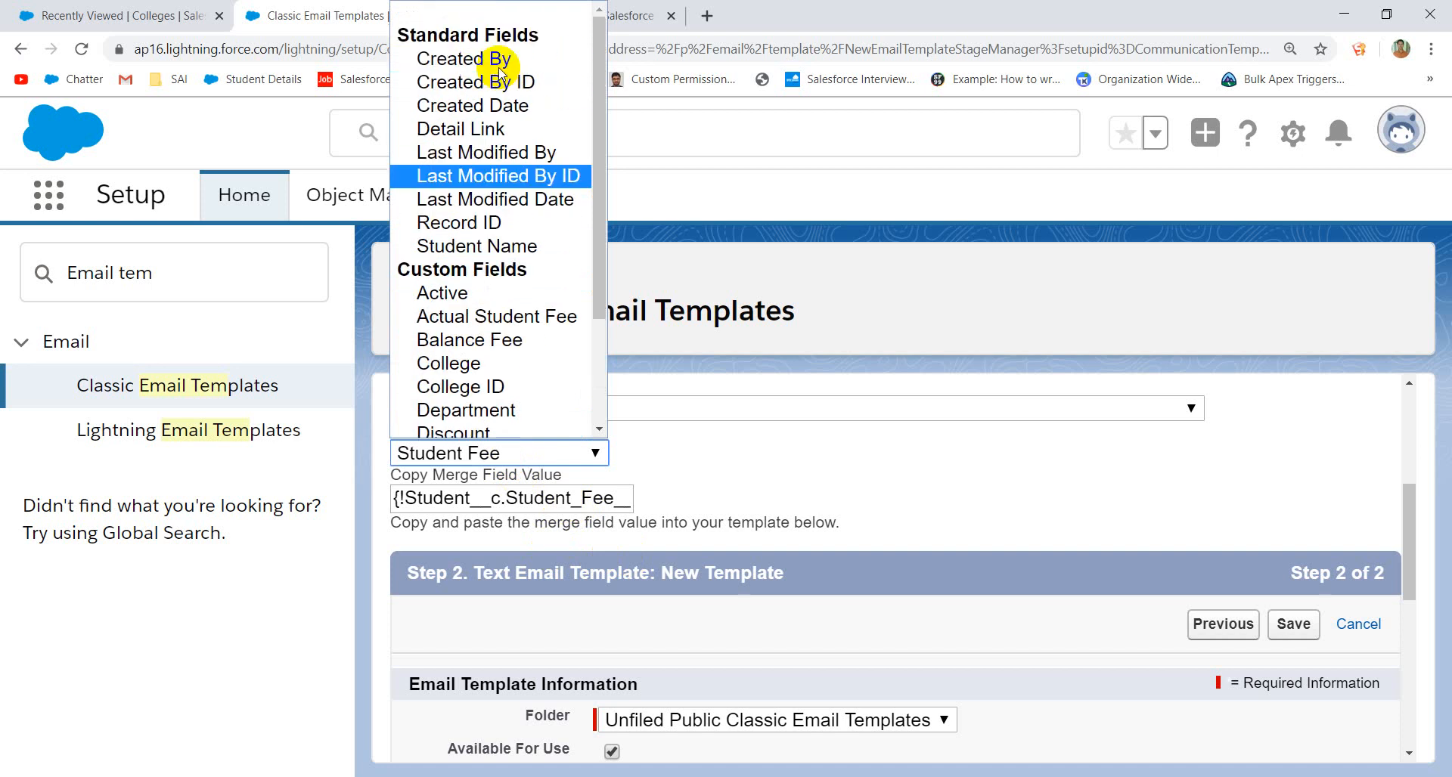
pyautogui.click(473, 58)
pyautogui.hotkey('ctrl', 'c')
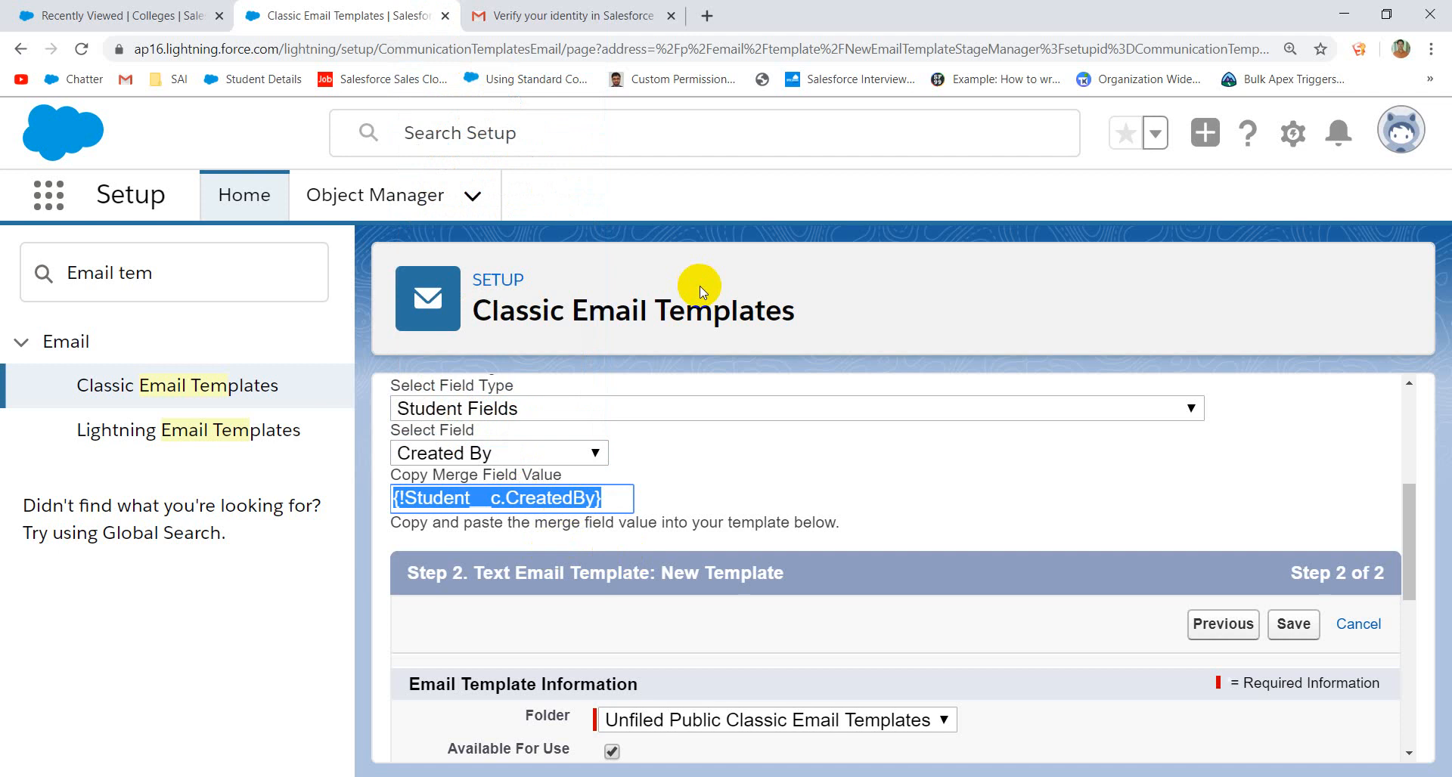
# - Insert {!Student__c.CreatedBy} below "Yours," in the email body and save the template
pyautogui.scroll(-5, 823, 555)
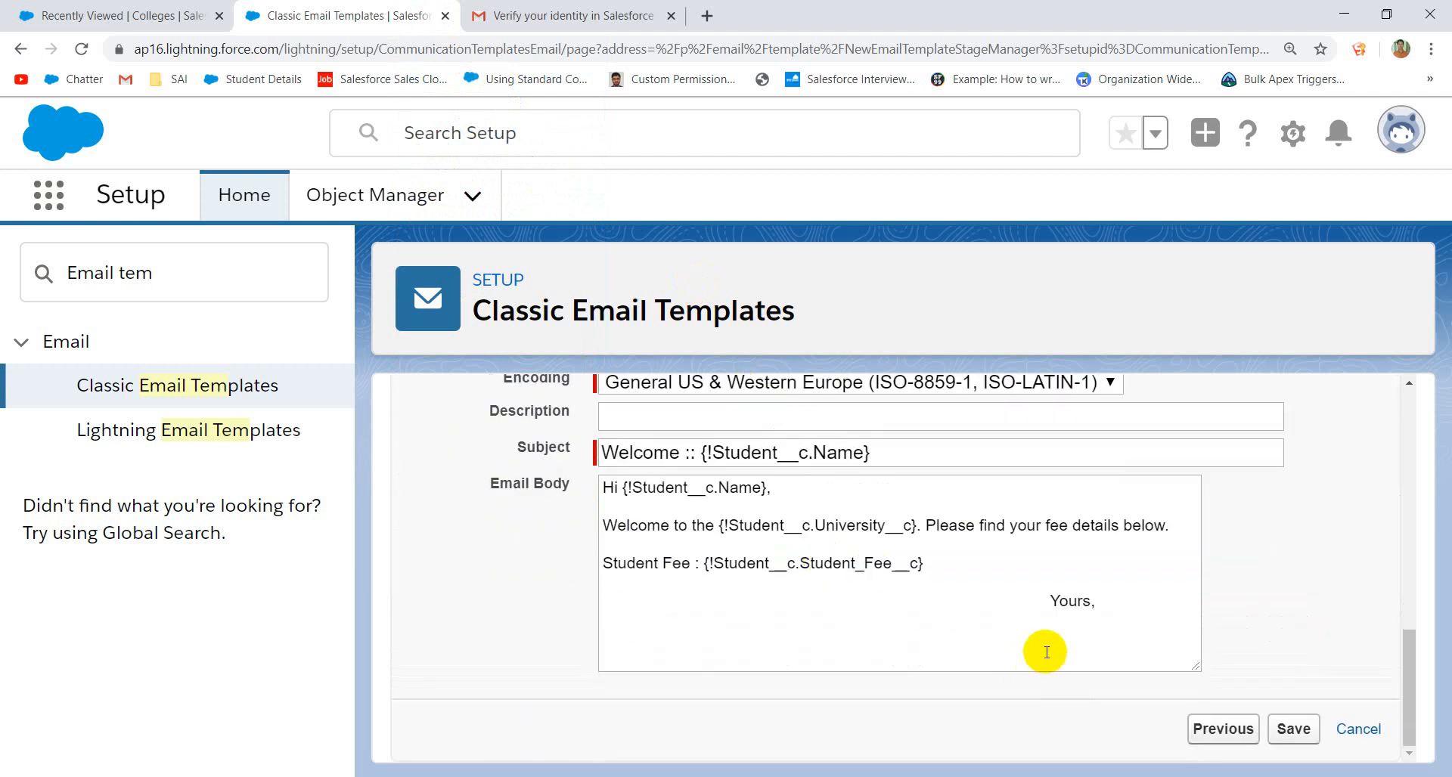
pyautogui.click(1054, 621)
pyautogui.hotkey('ctrl', 'v')
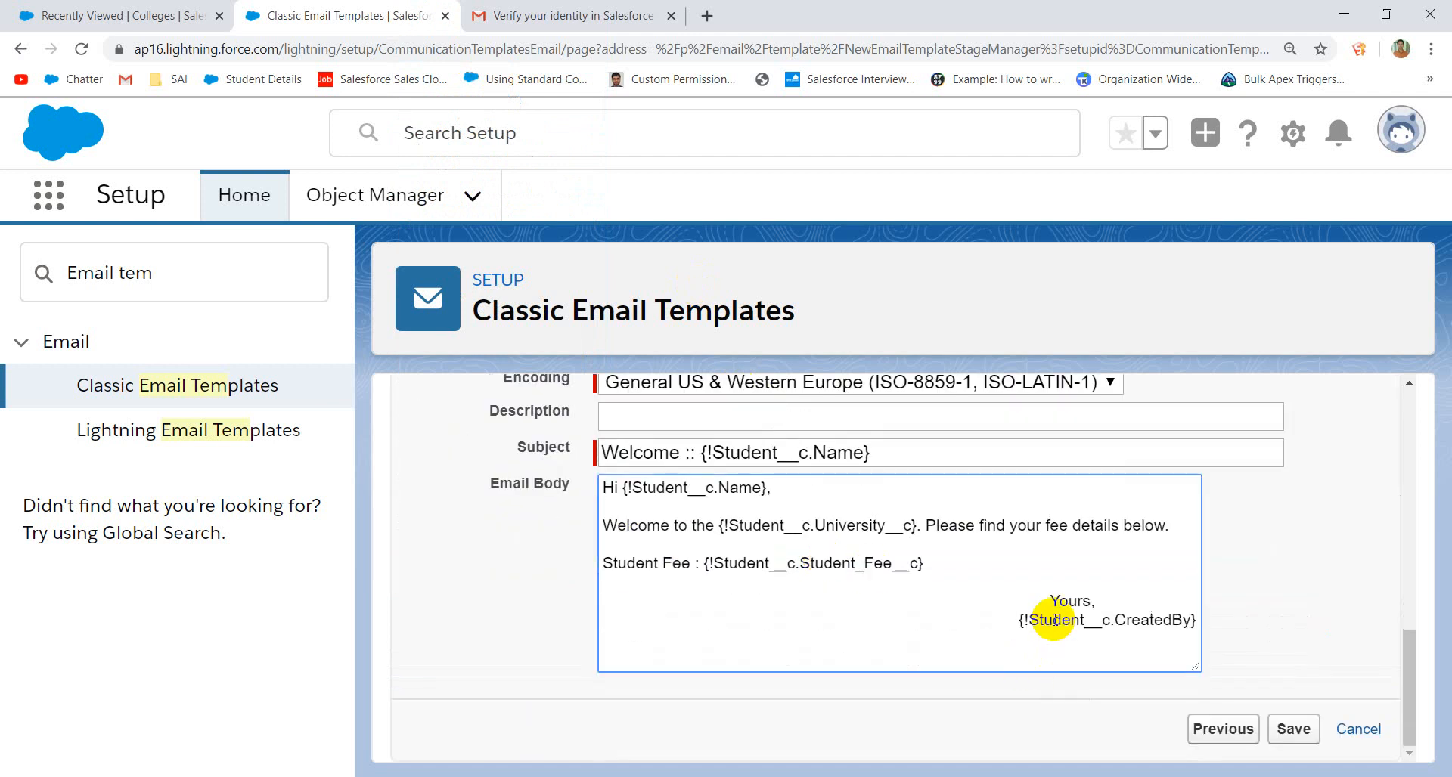
pyautogui.click(1278, 731)
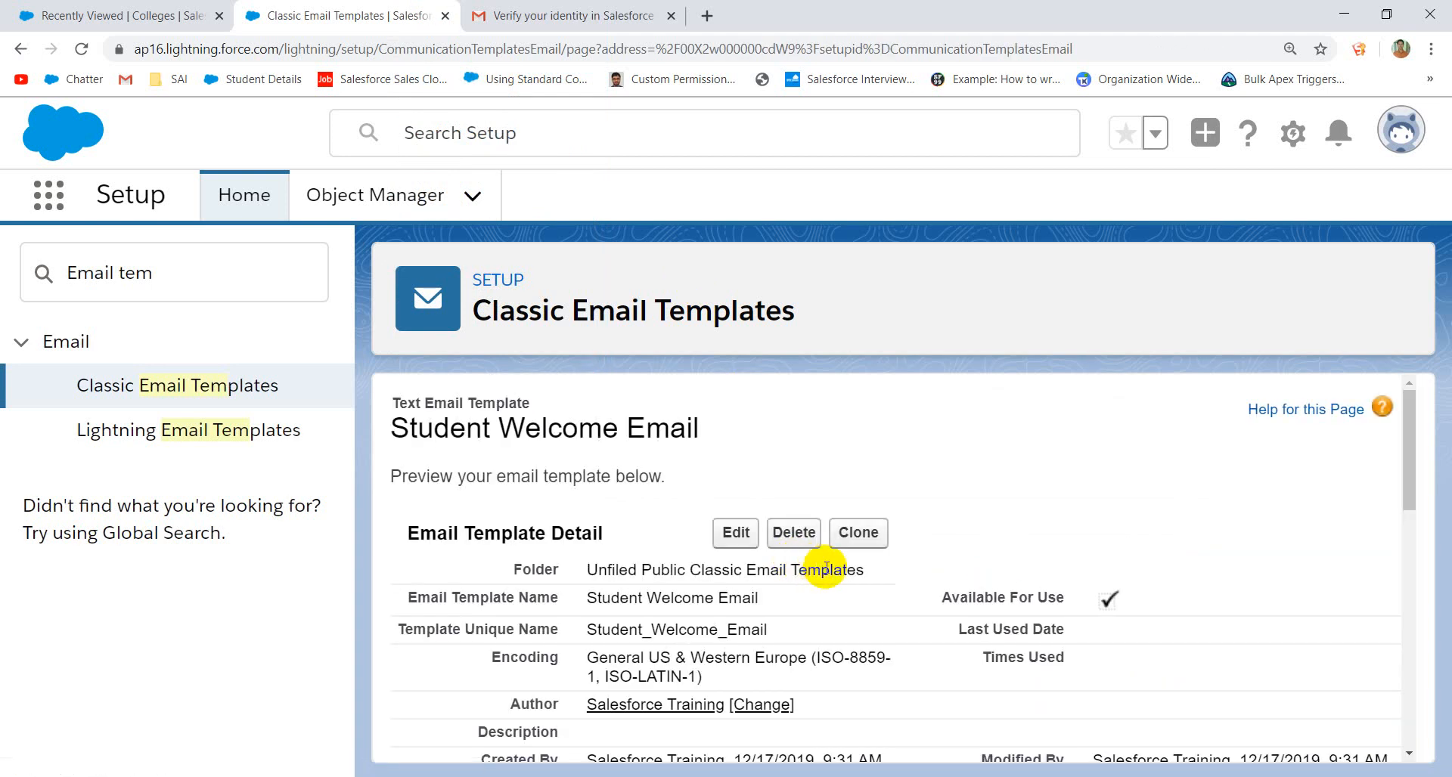
# - Open the test and merge field verification window, look for Student among the Related To record types, and close the window
pyautogui.scroll(-5, 827, 567)
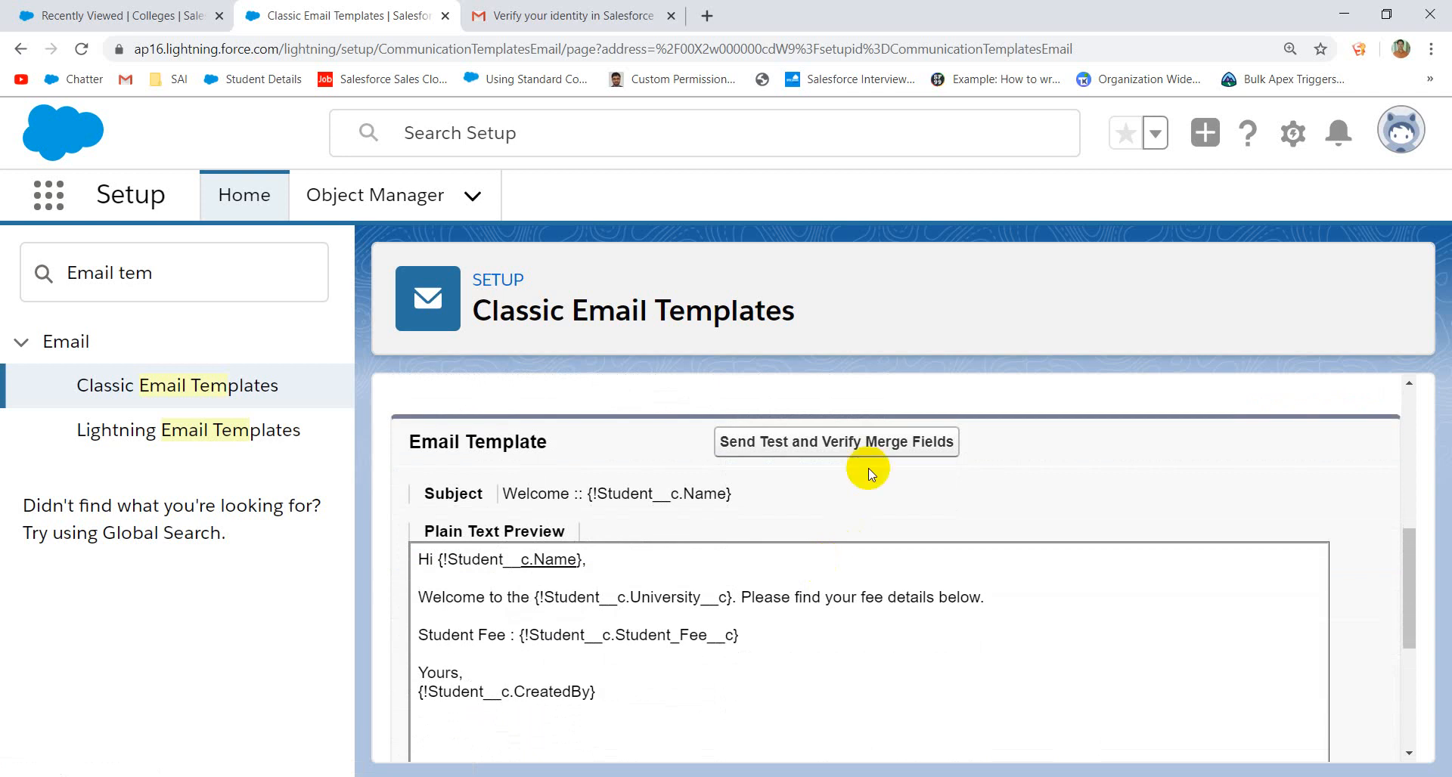
pyautogui.click(803, 446)
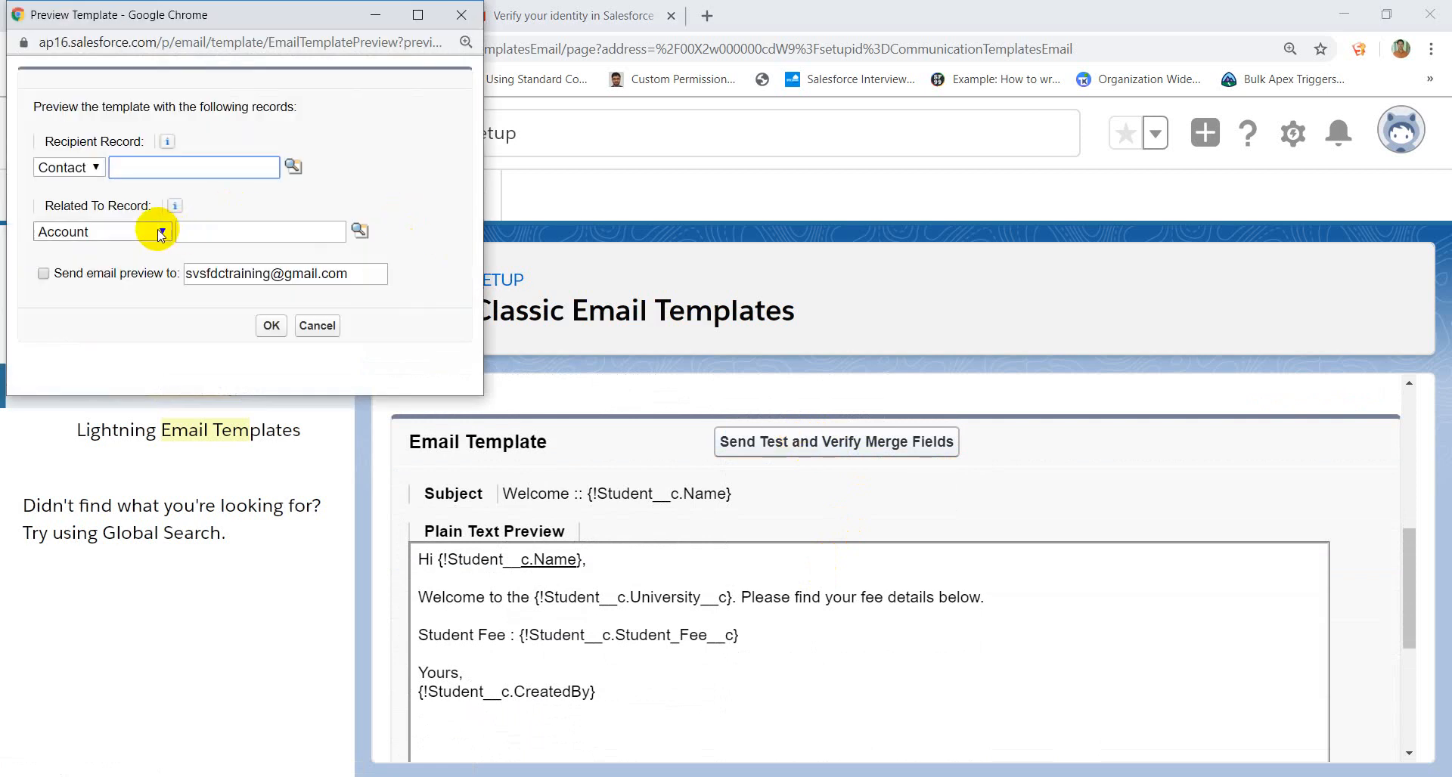
pyautogui.click(161, 232)
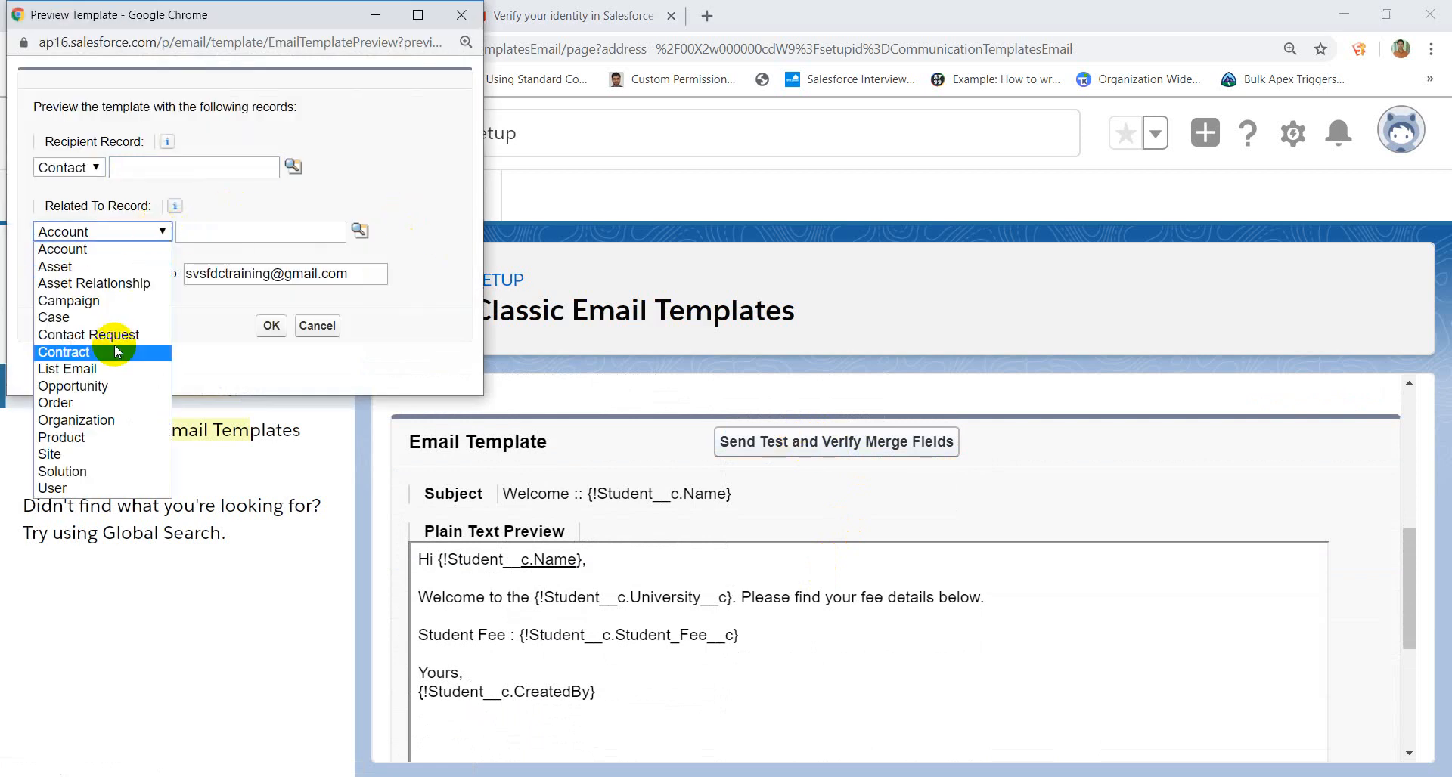
pyautogui.press('s')
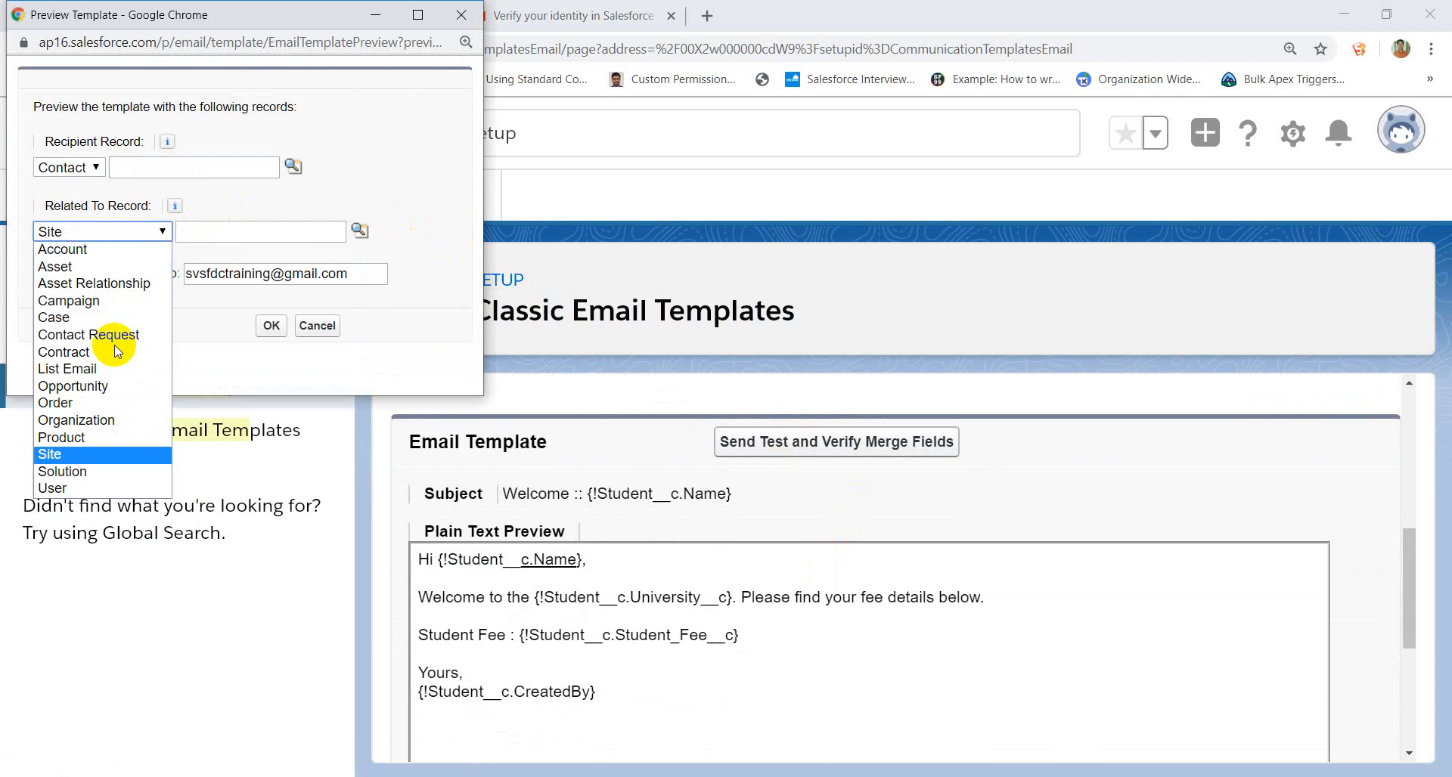
pyautogui.click(461, 15)
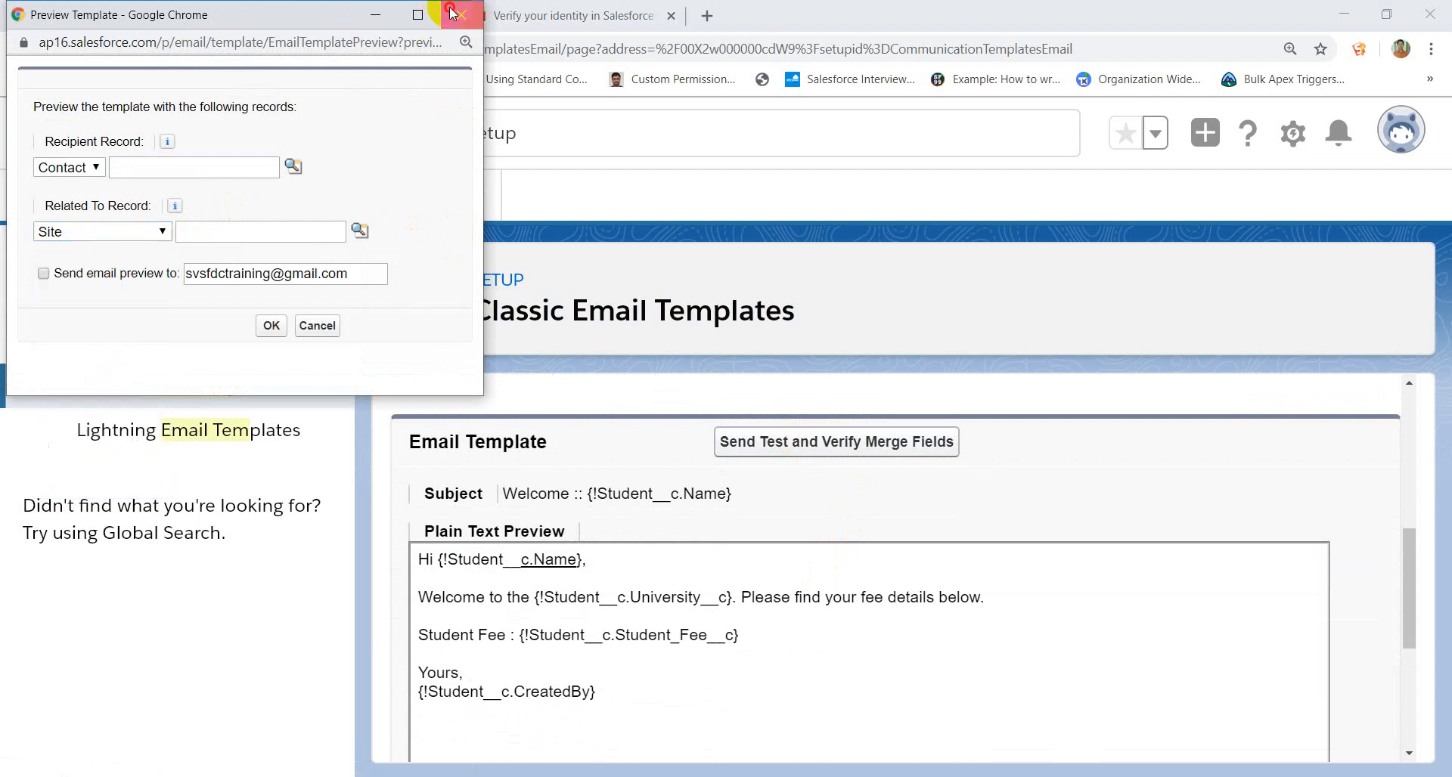
# - Go to the Students list in the Sales app and open the Student object's definition for editing
pyautogui.click(156, 15)
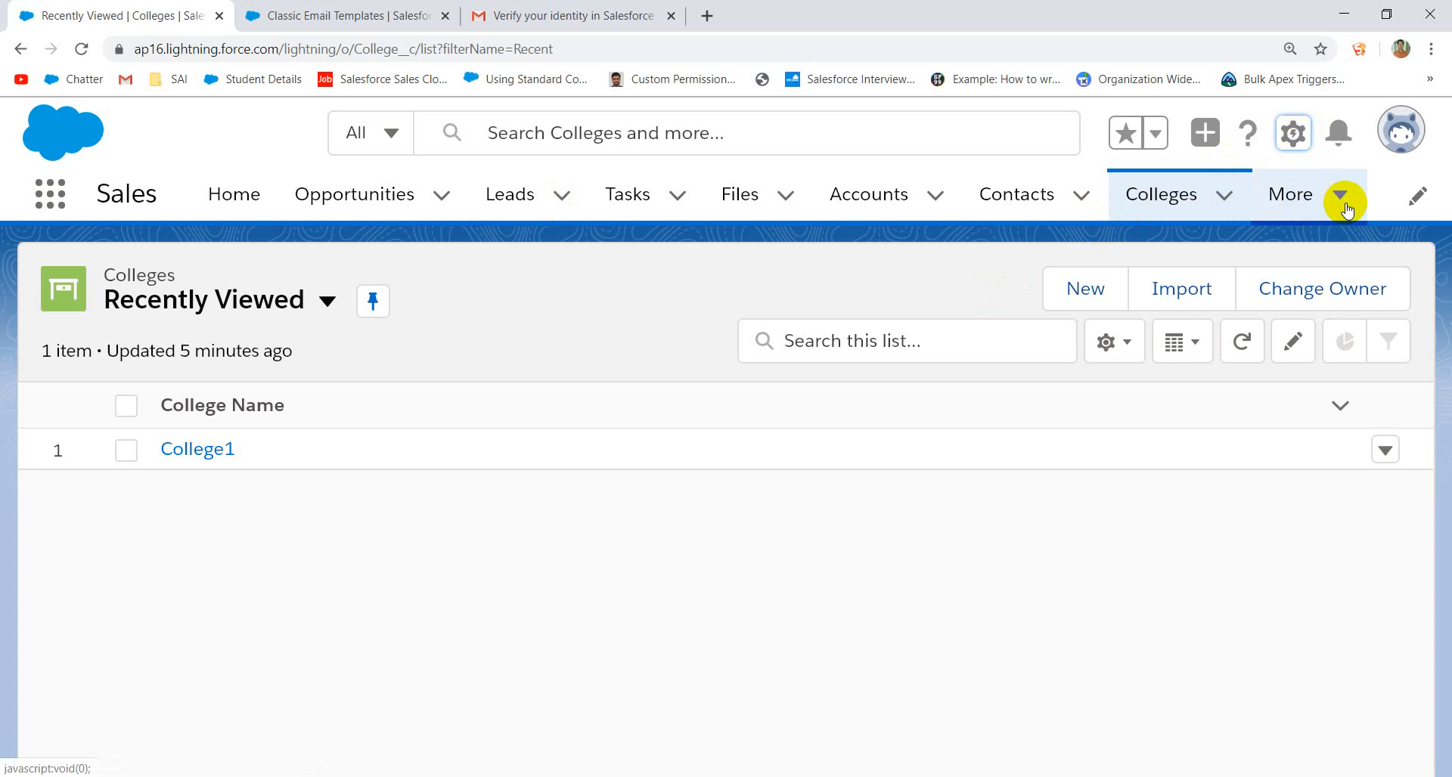
pyautogui.click(1343, 200)
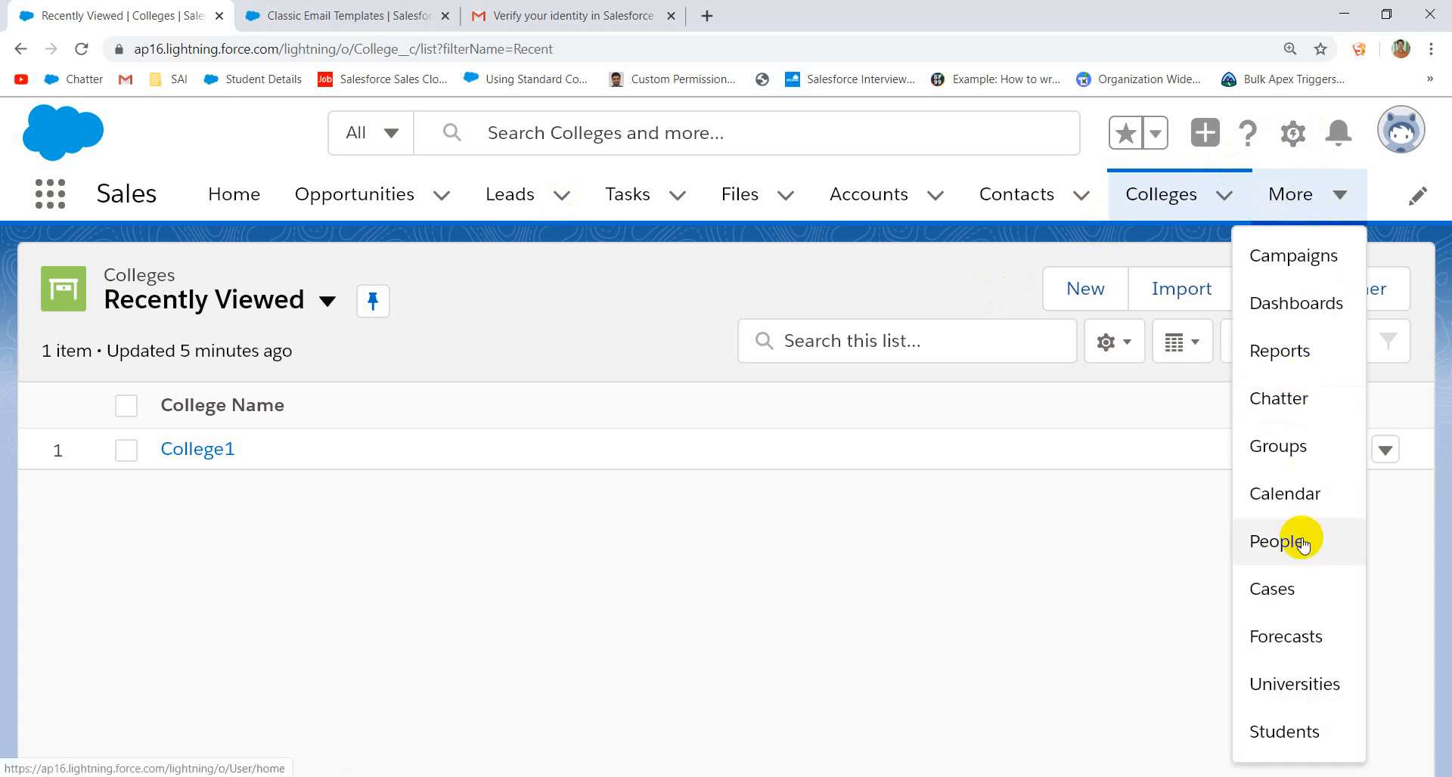
pyautogui.click(1284, 729)
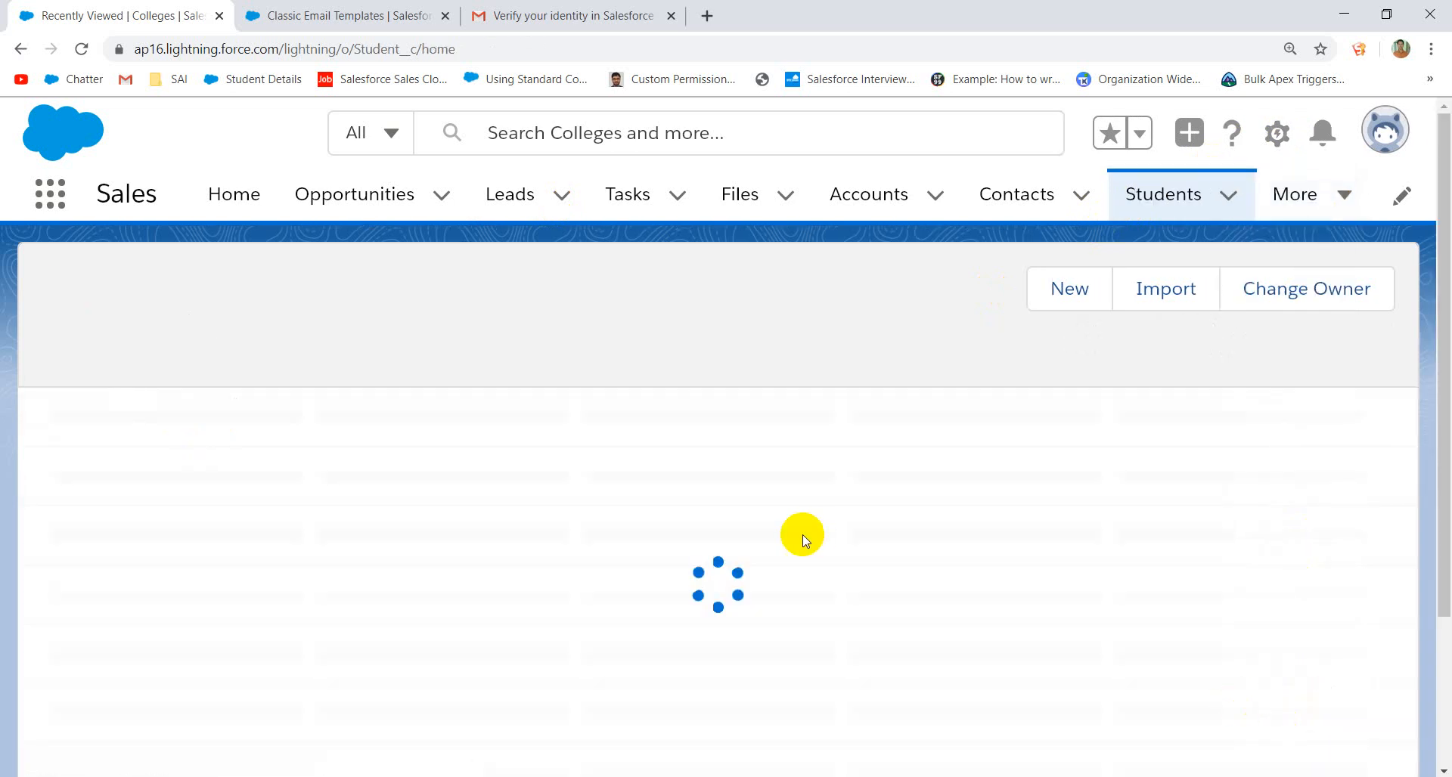
pyautogui.click(1277, 140)
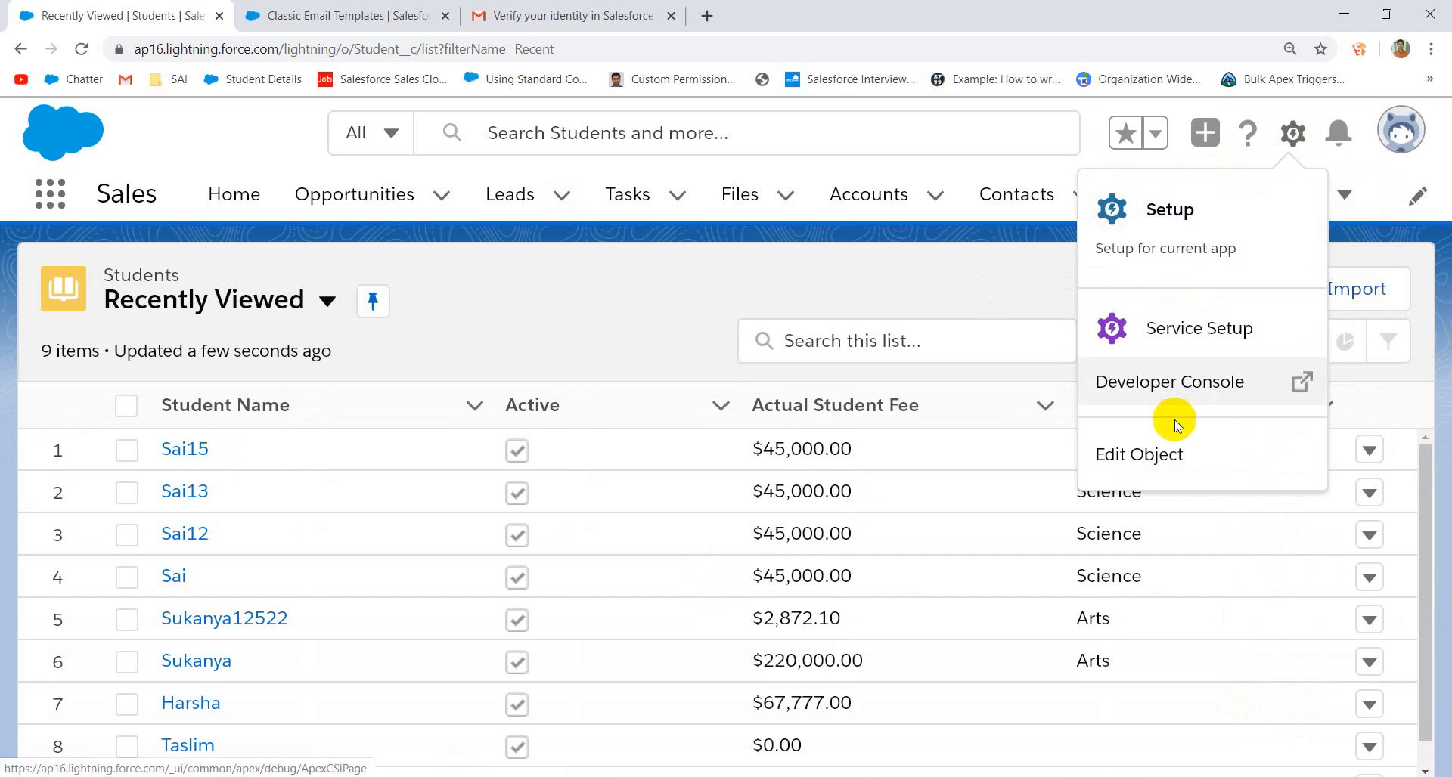
pyautogui.click(1144, 456)
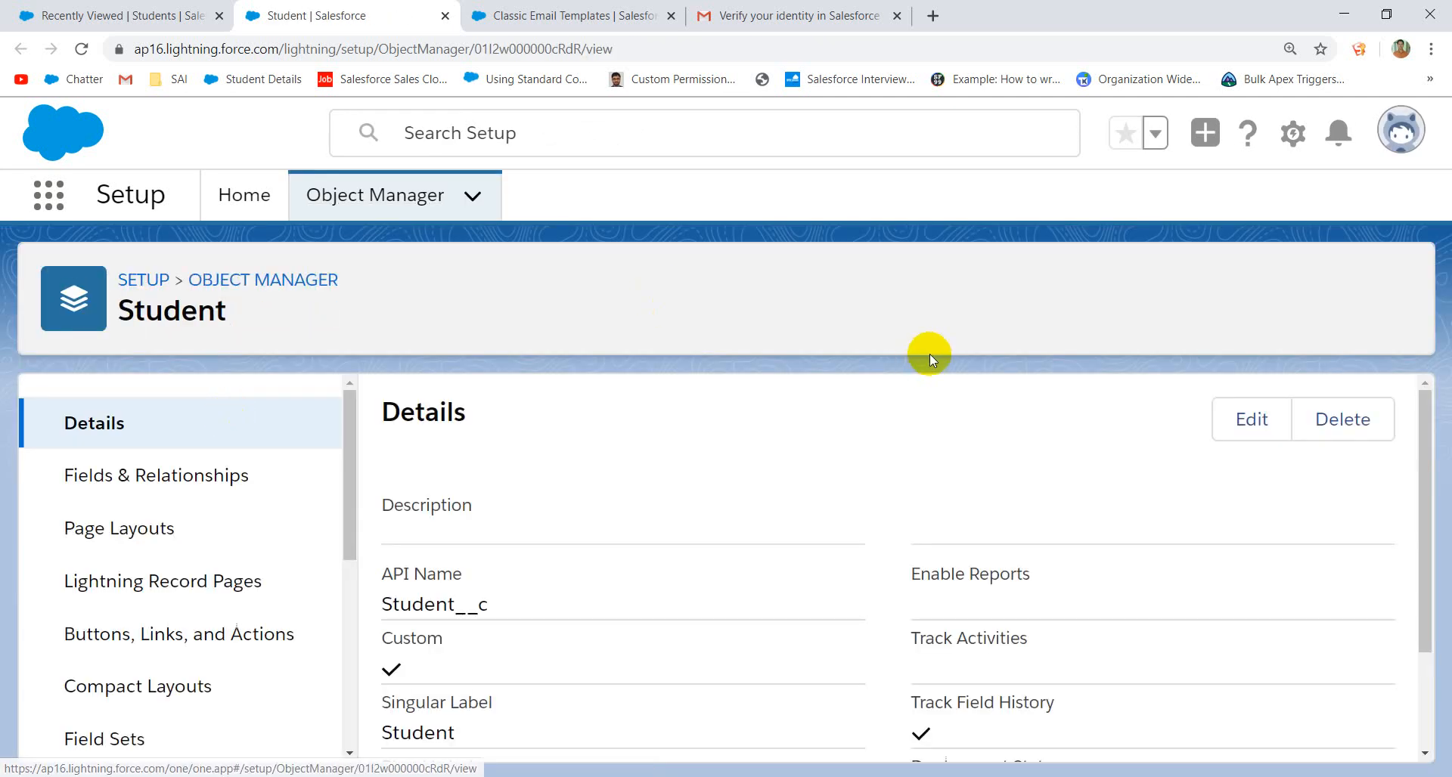
pyautogui.click(1260, 423)
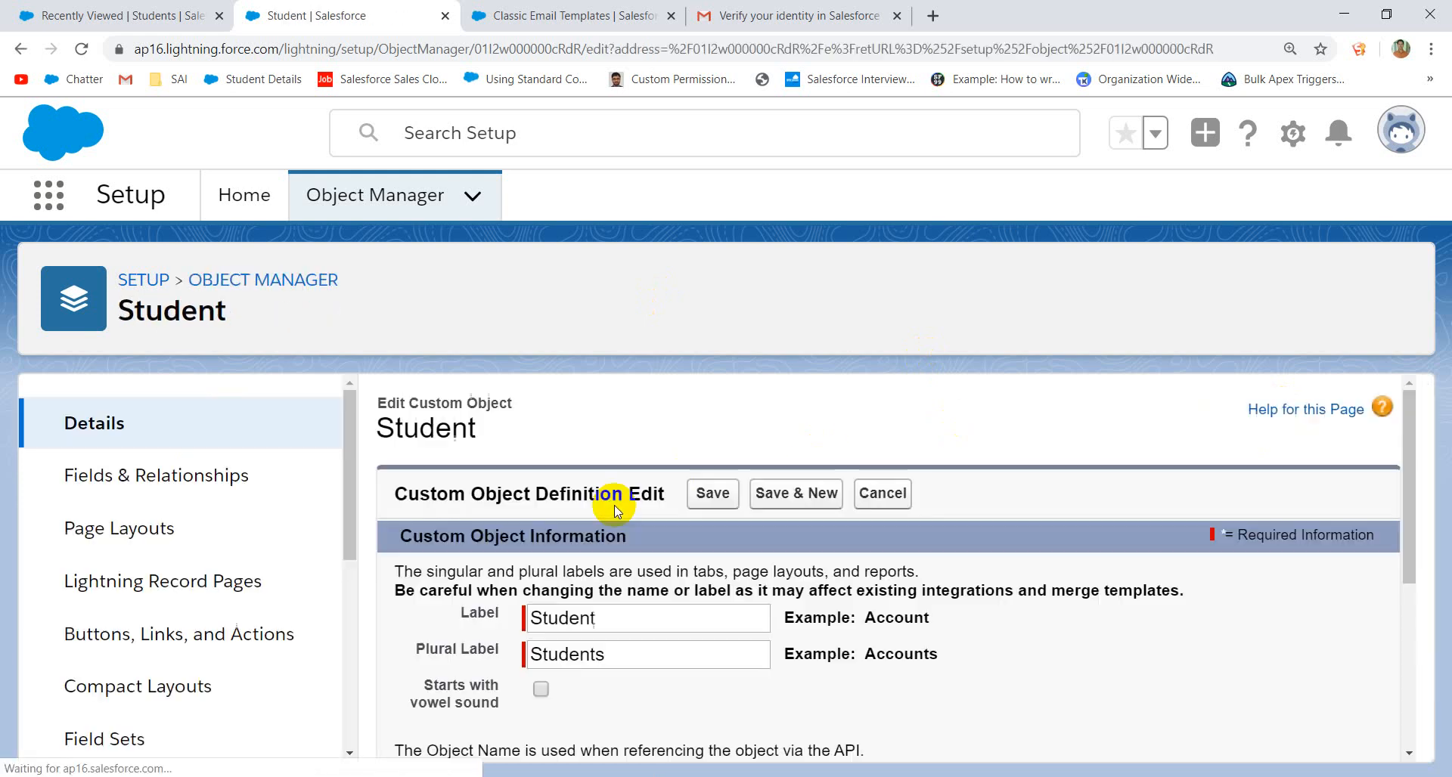
# - Enable Allow Activities among the Student object's optional features and save the object definition
pyautogui.scroll(-7, 725, 565)
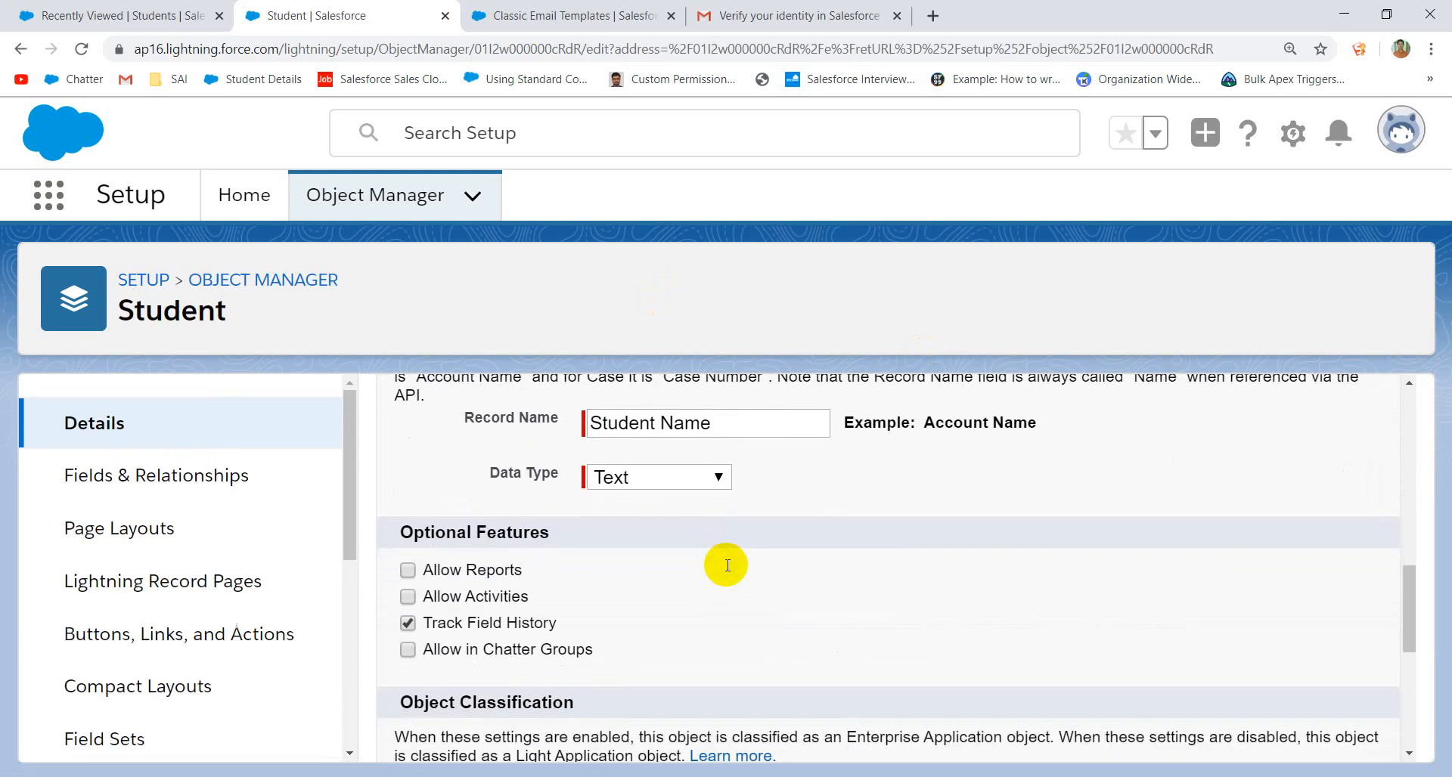
pyautogui.click(507, 599)
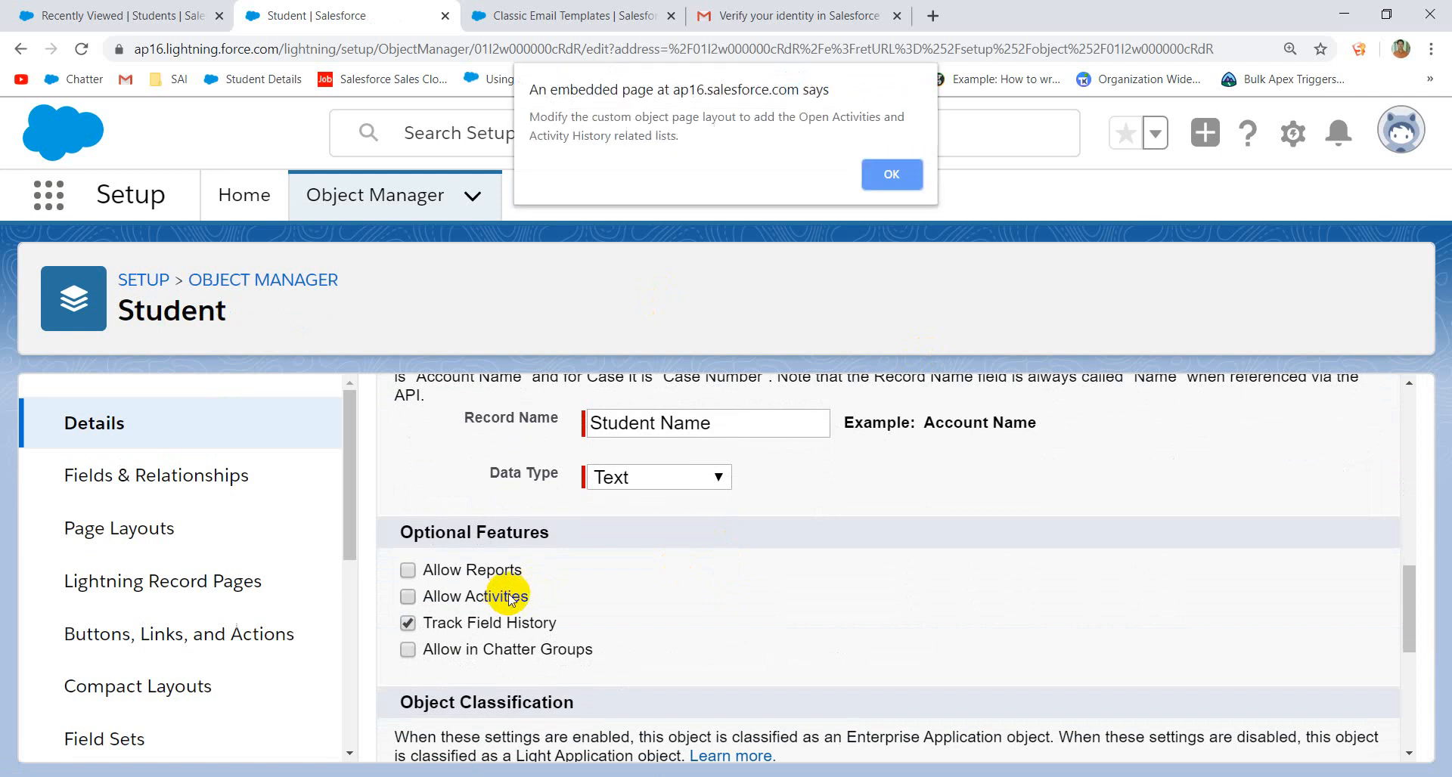
pyautogui.click(891, 174)
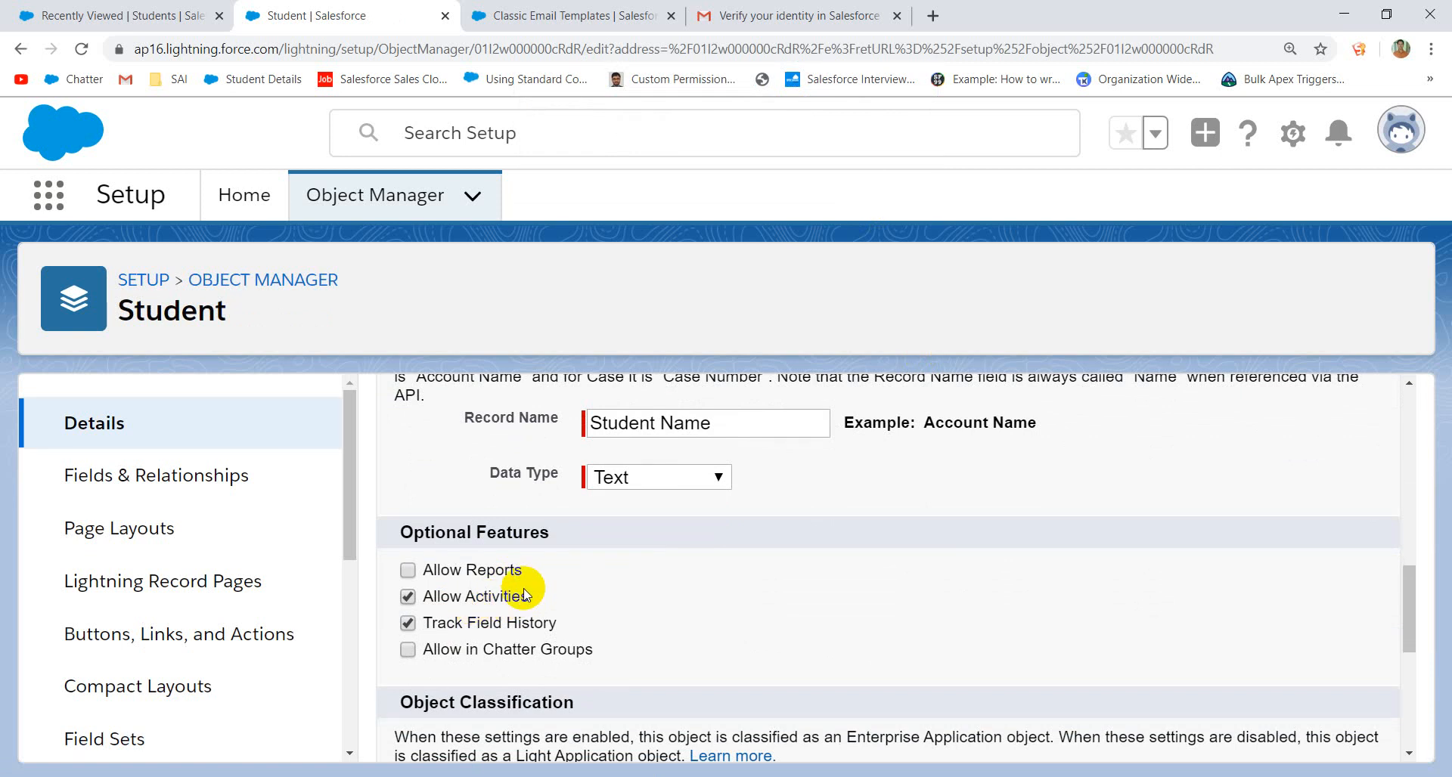
pyautogui.scroll(-5, 555, 597)
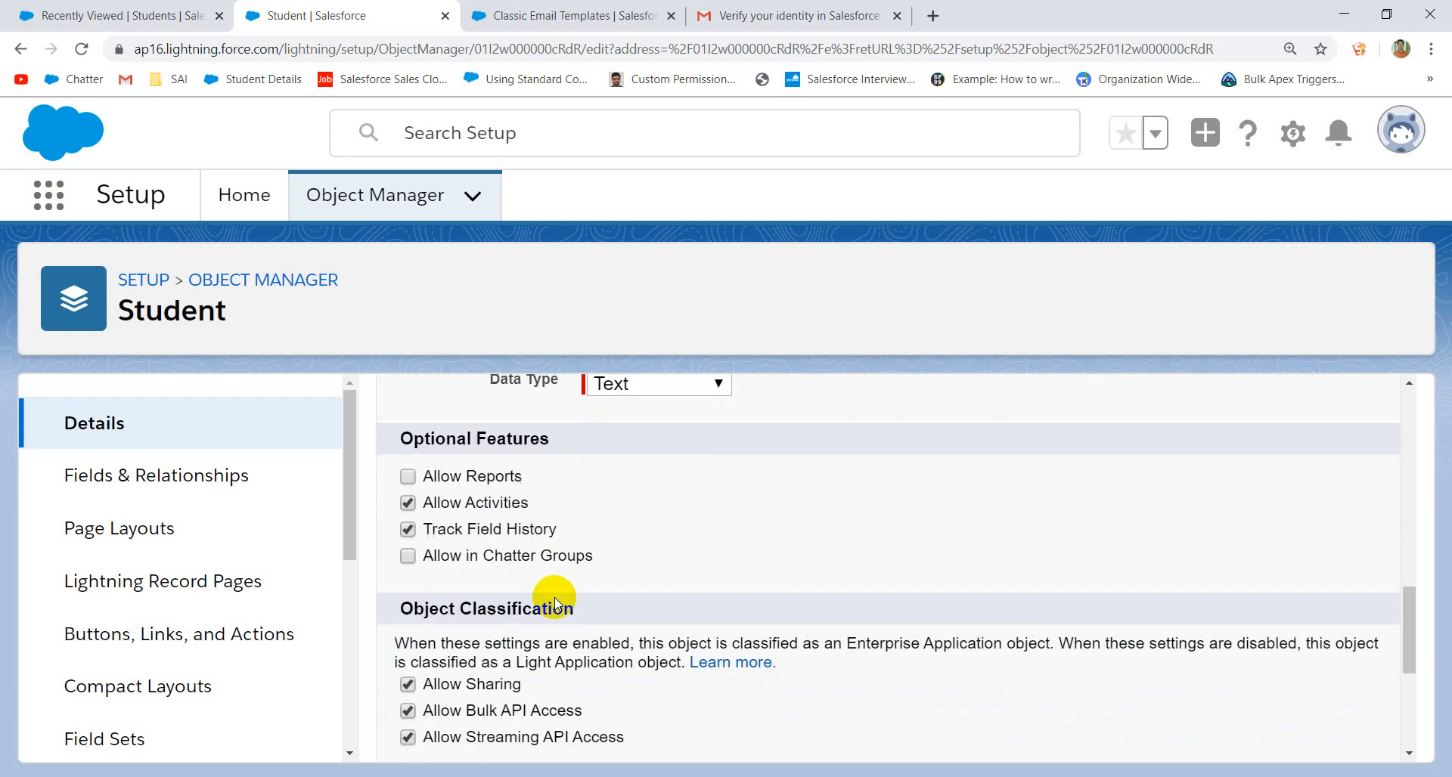
pyautogui.scroll(5, 555, 597)
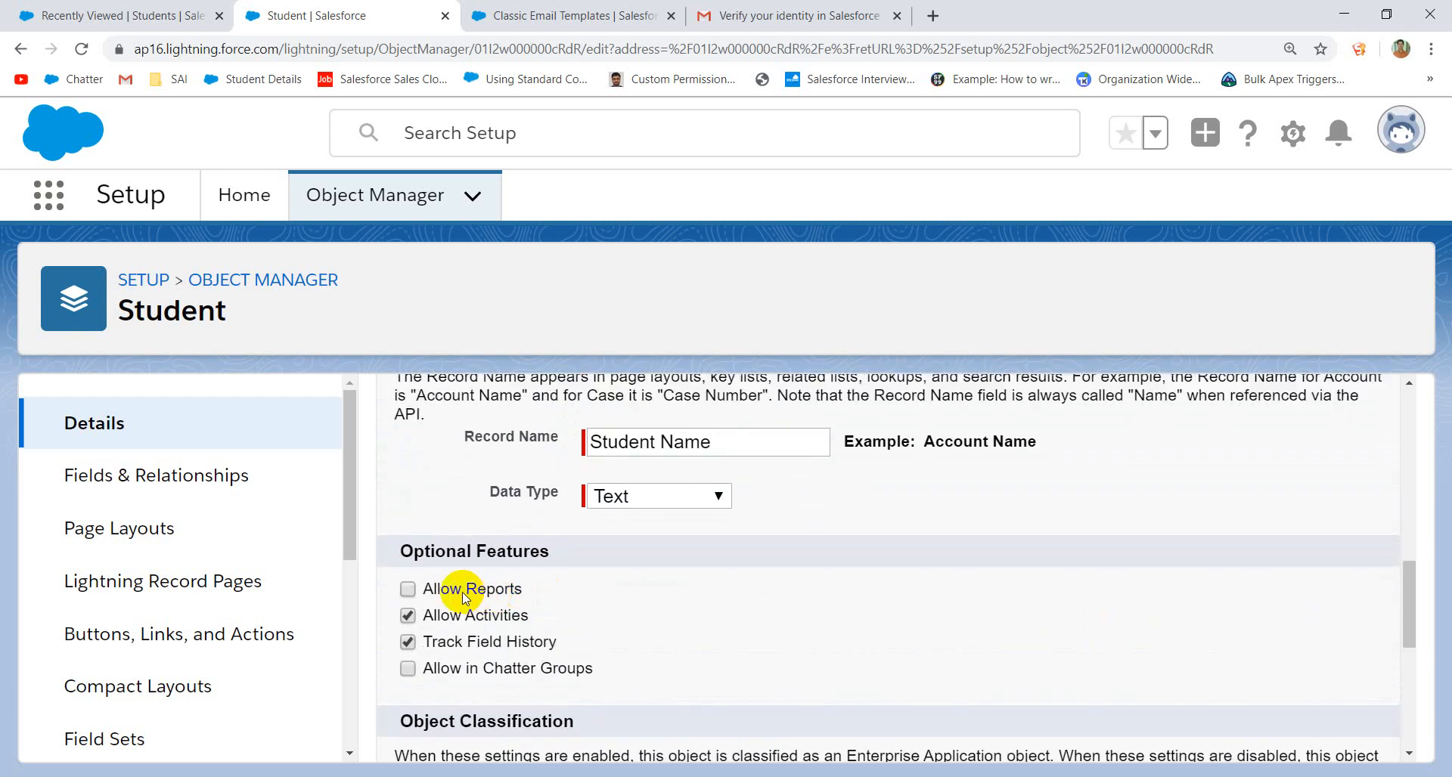
pyautogui.scroll(-5, 615, 661)
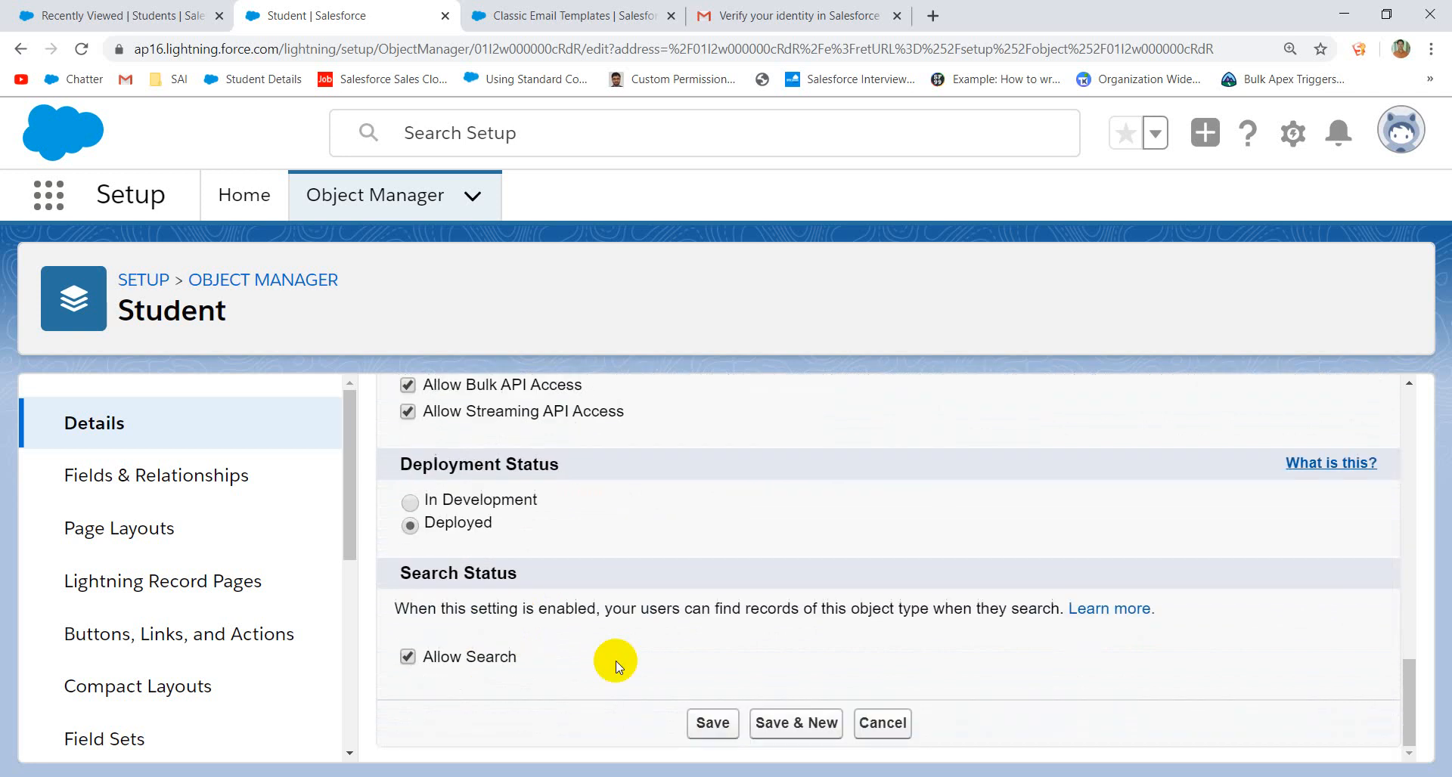
pyautogui.click(705, 727)
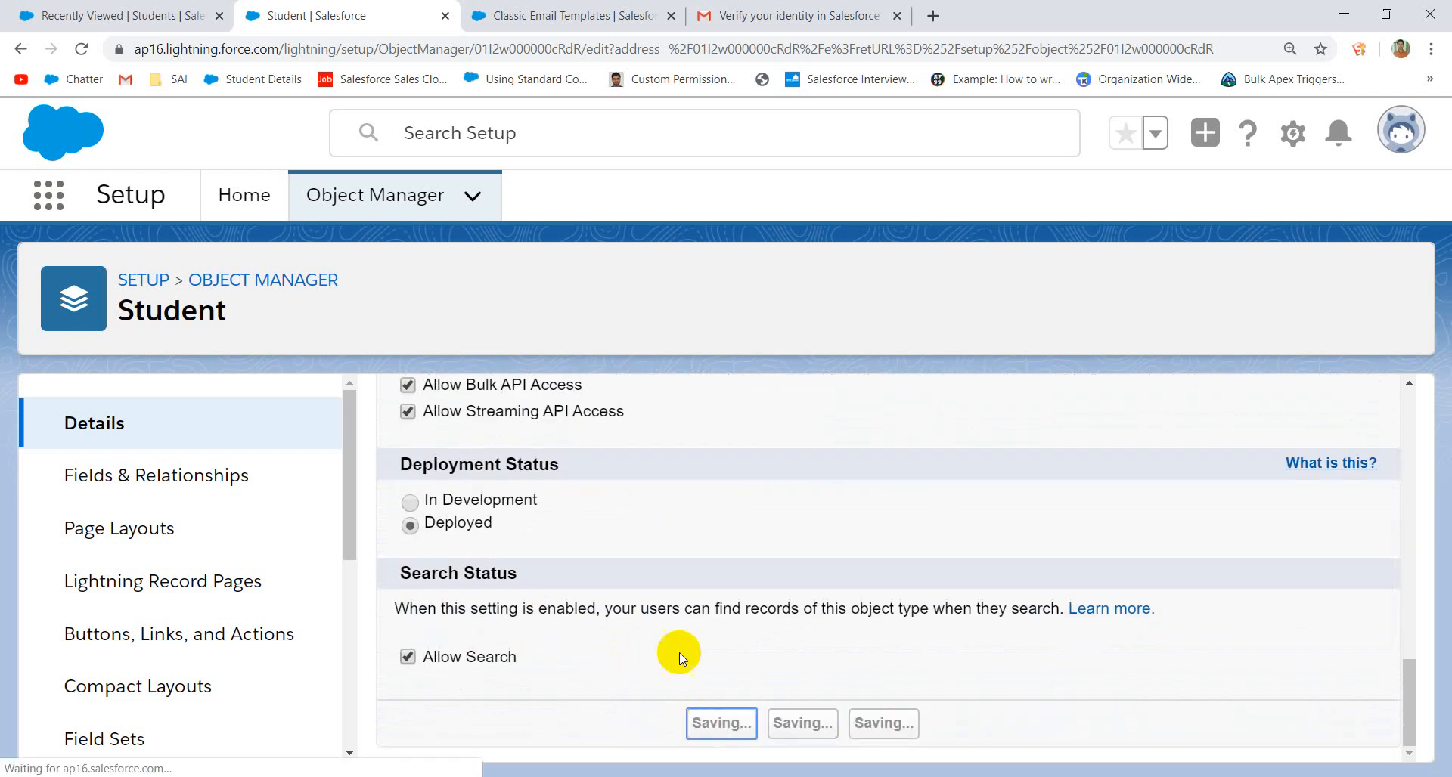
# - Return to the Student Welcome Email template, reload its page and start the test and merge field verification
pyautogui.click(499, 15)
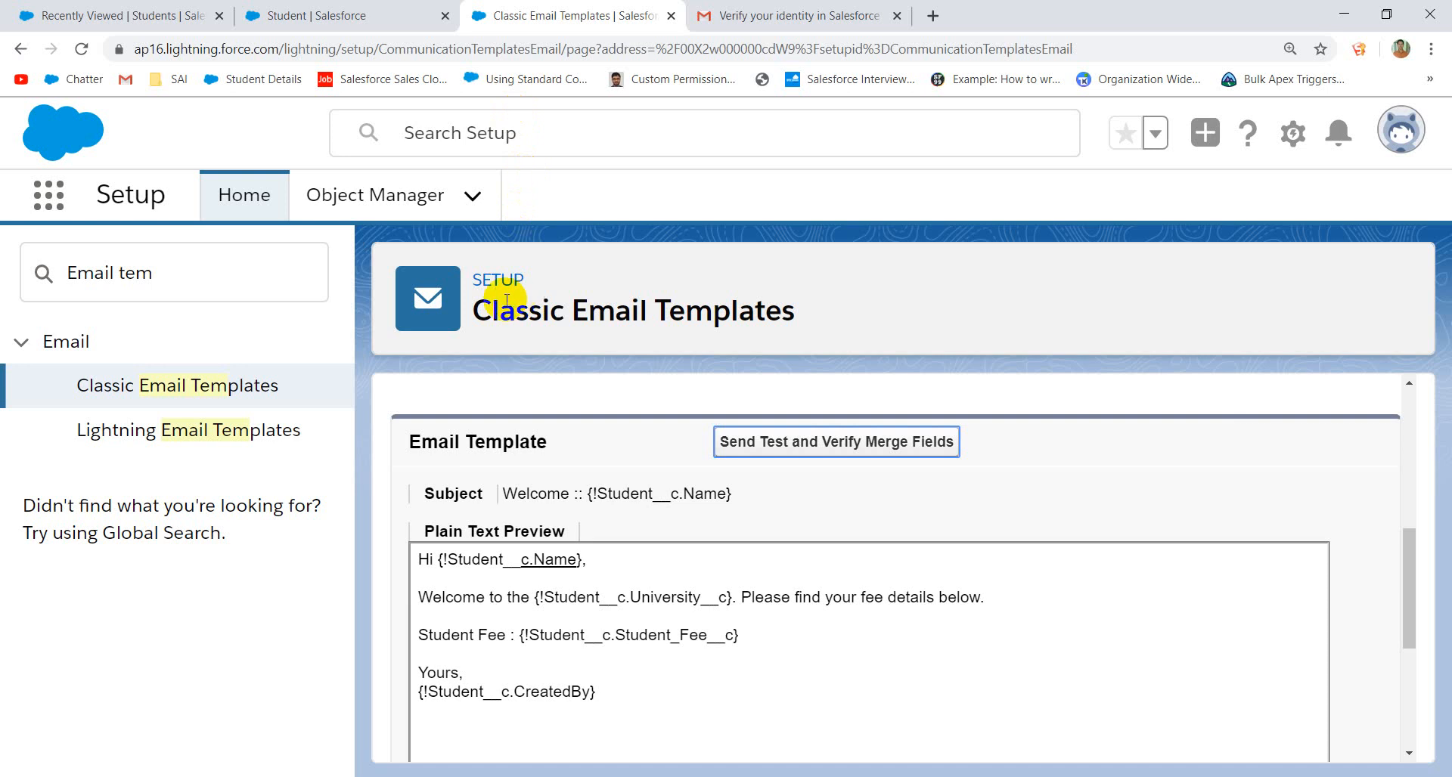
pyautogui.click(84, 48)
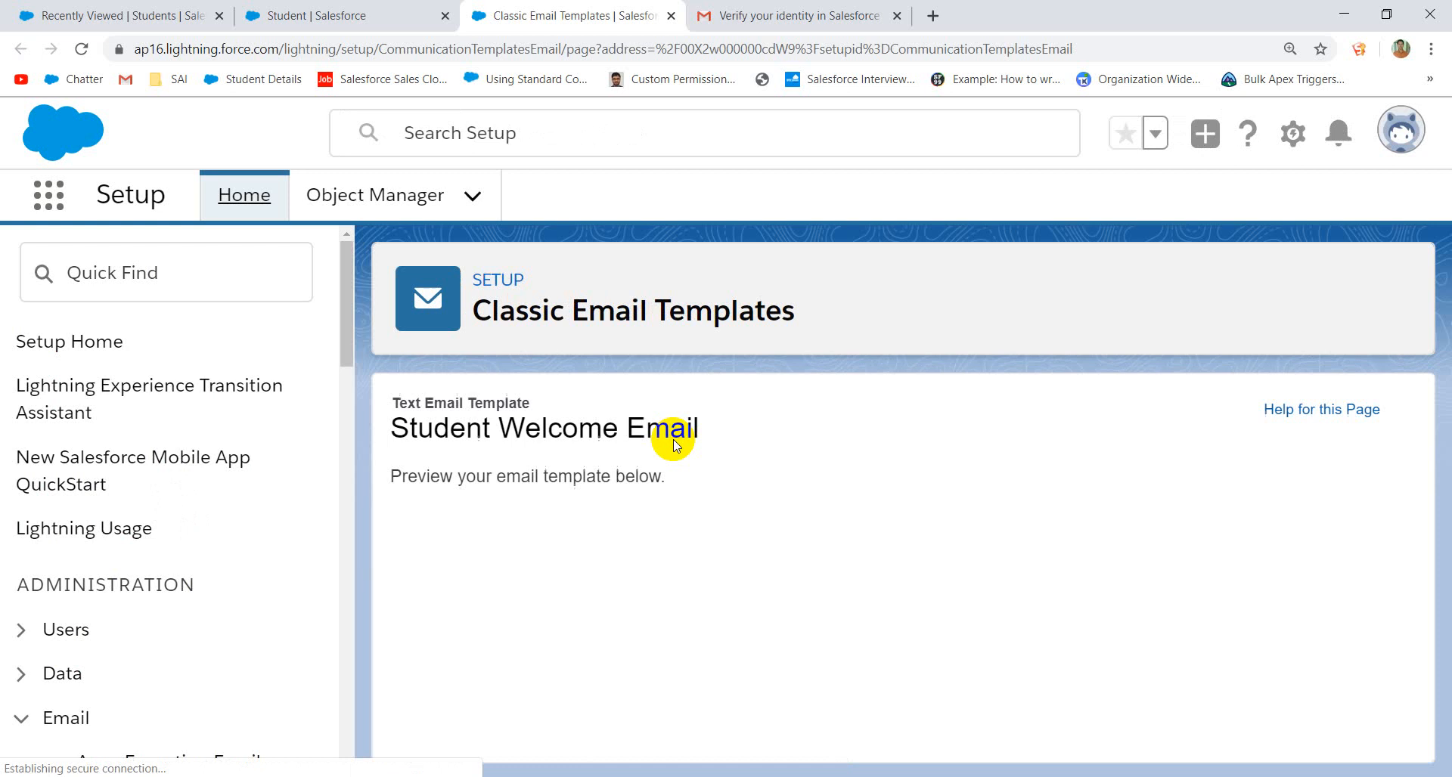
pyautogui.scroll(-4, 787, 603)
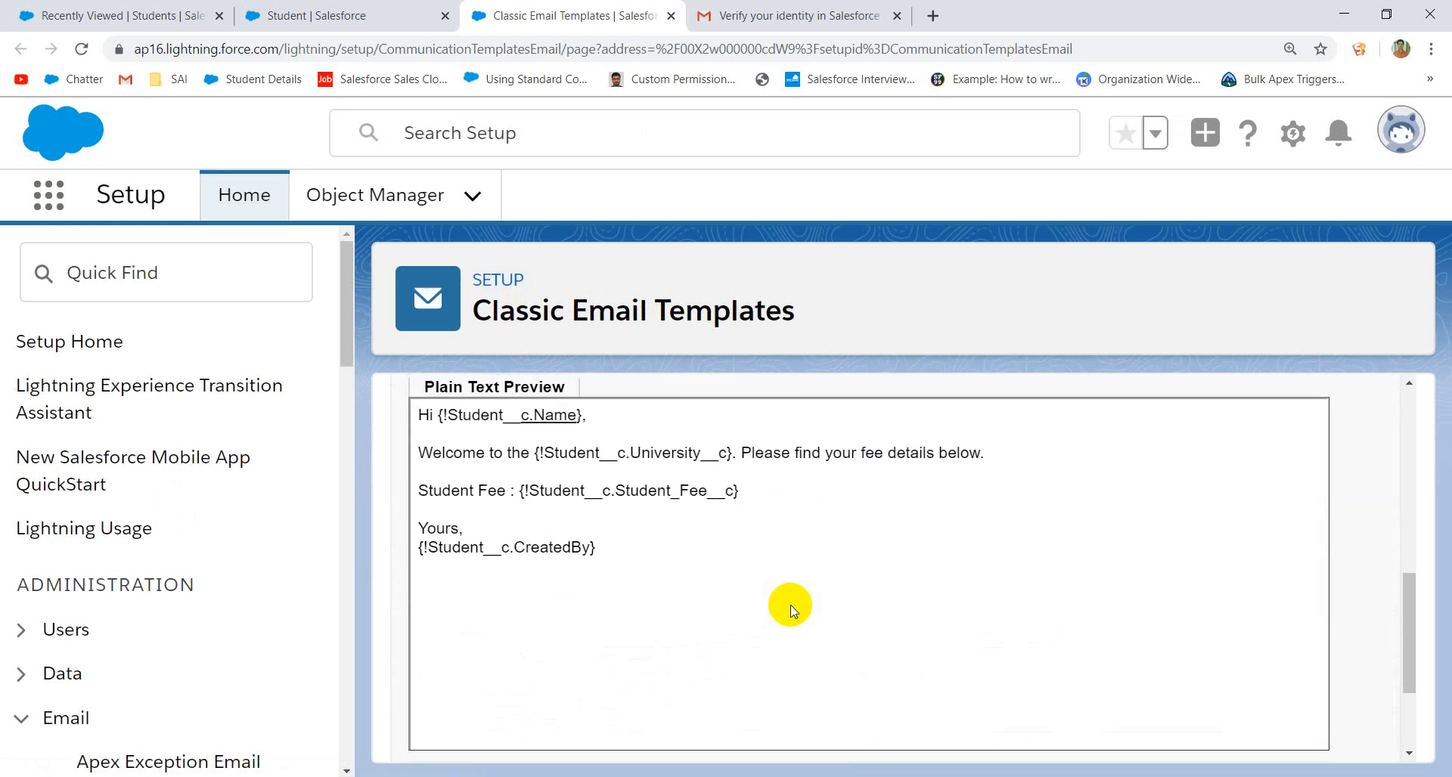
pyautogui.scroll(2, 787, 602)
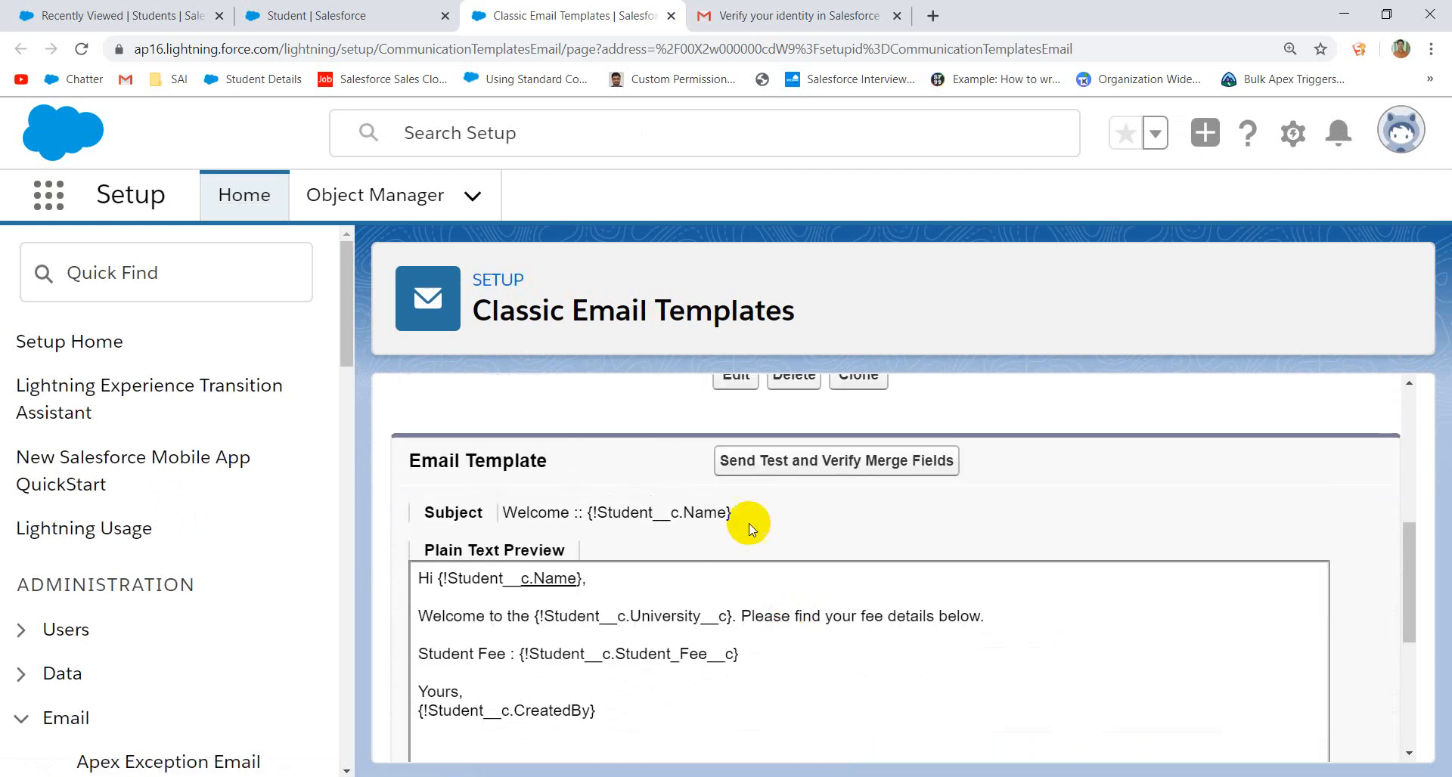
pyautogui.click(794, 463)
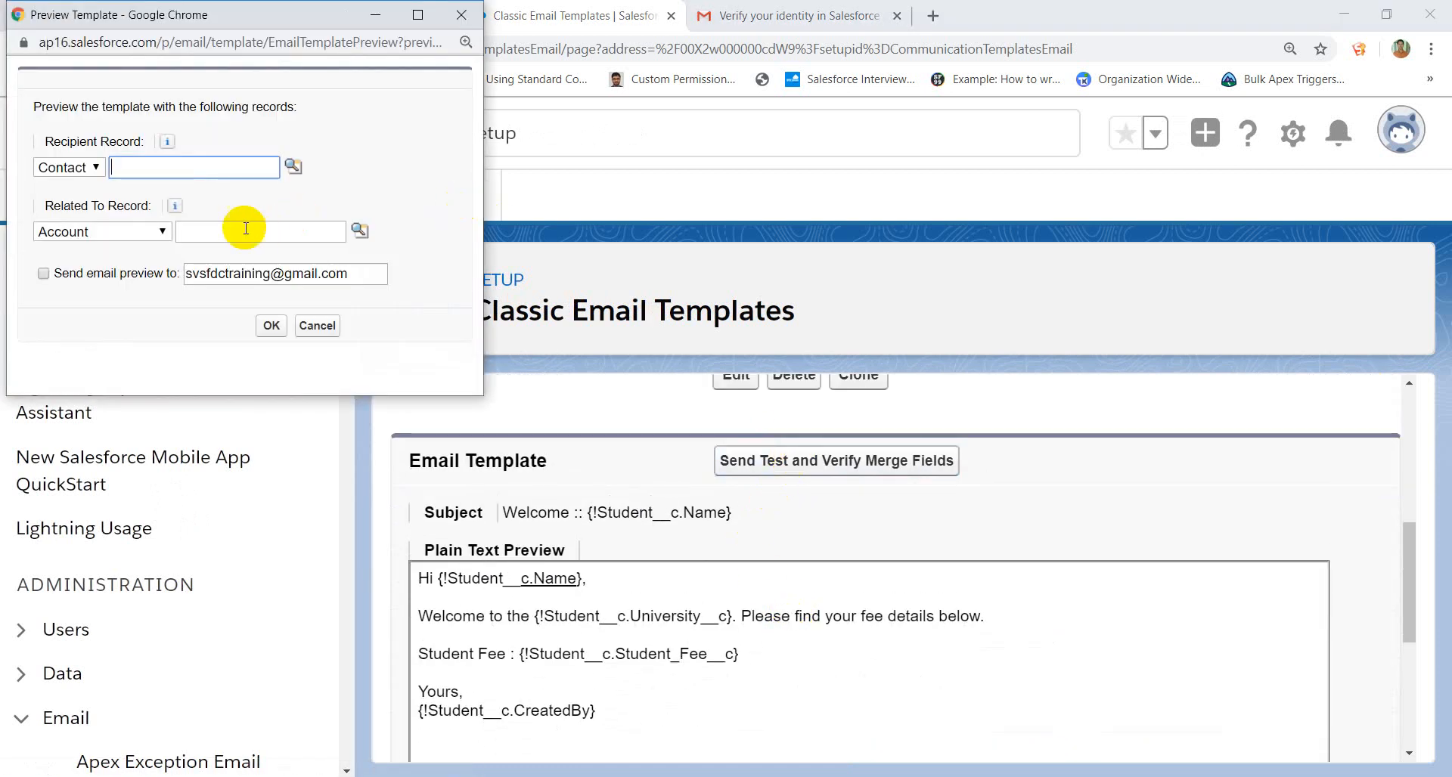
# - Relate the preview to the first recently viewed Student record and send the email preview to the prefilled address
pyautogui.click(147, 236)
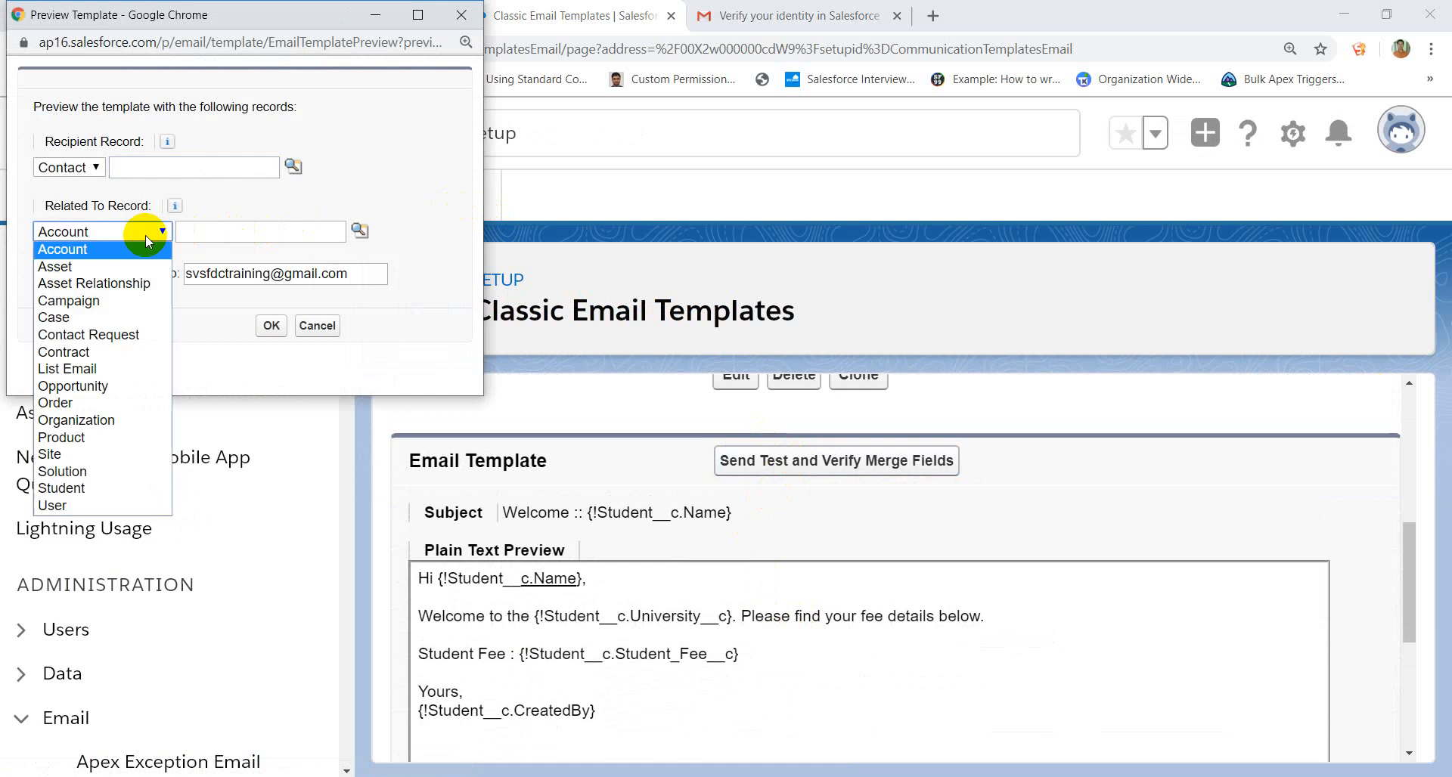
pyautogui.click(79, 488)
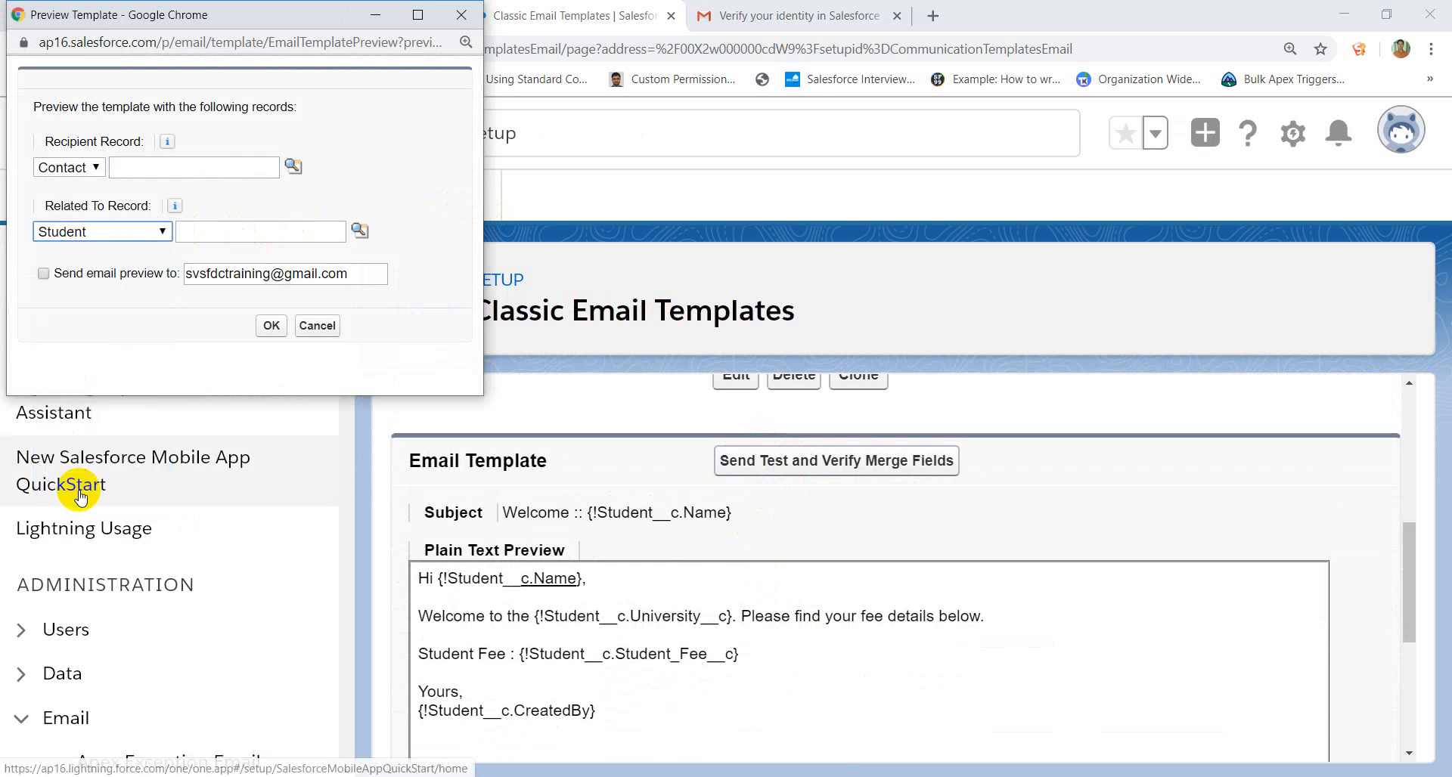
pyautogui.click(359, 230)
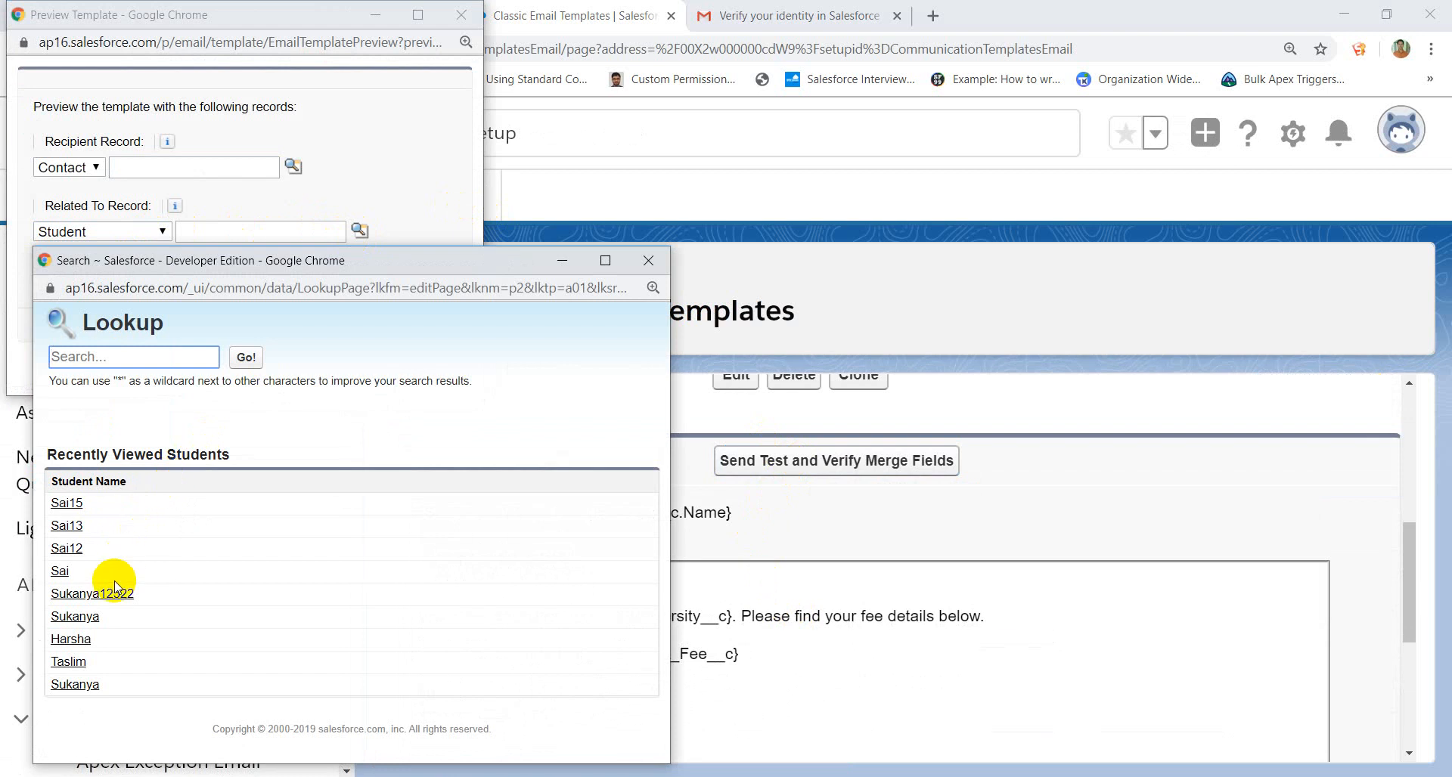
pyautogui.click(65, 504)
pyautogui.click(52, 276)
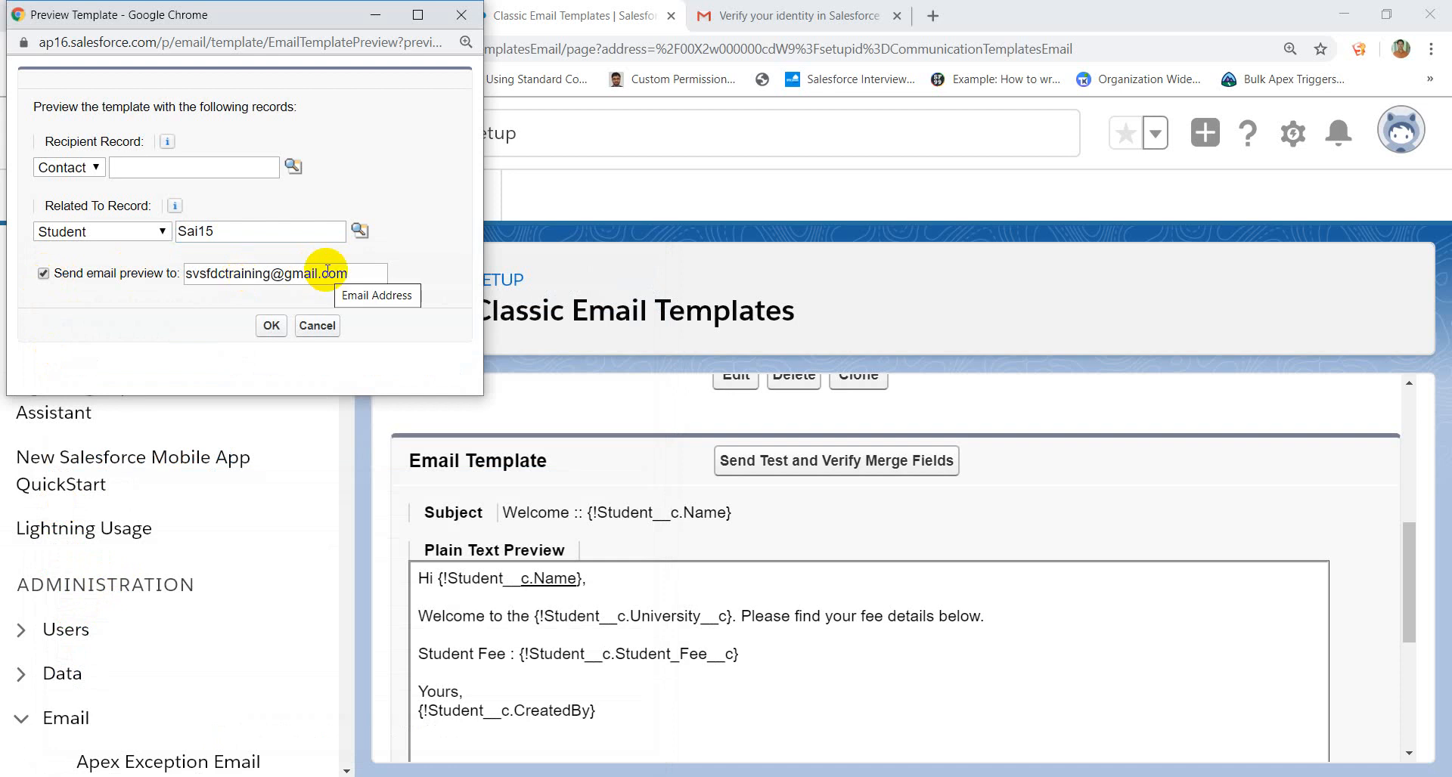
pyautogui.click(270, 325)
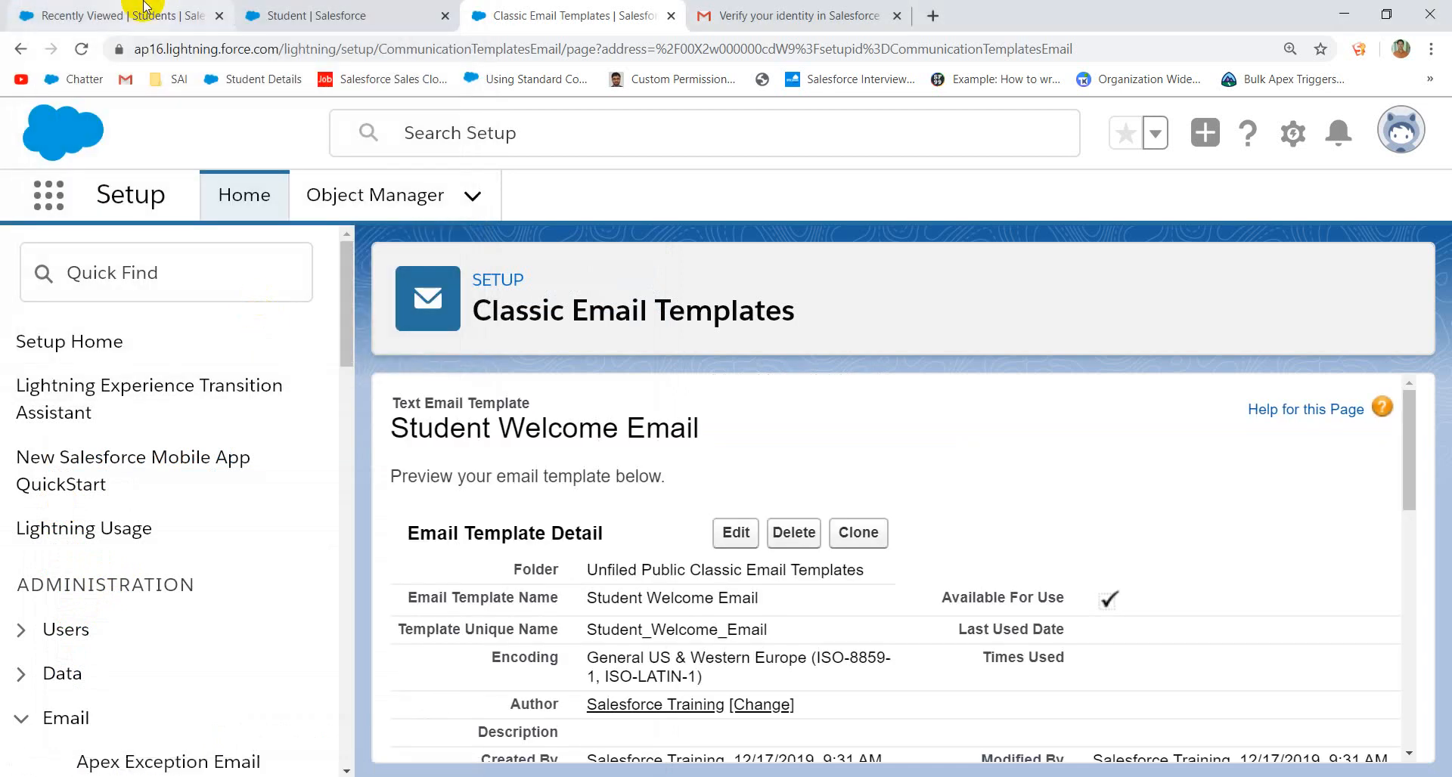
# - Switch to Gmail, go back to the inbox and open the newly received welcome email
pyautogui.click(791, 15)
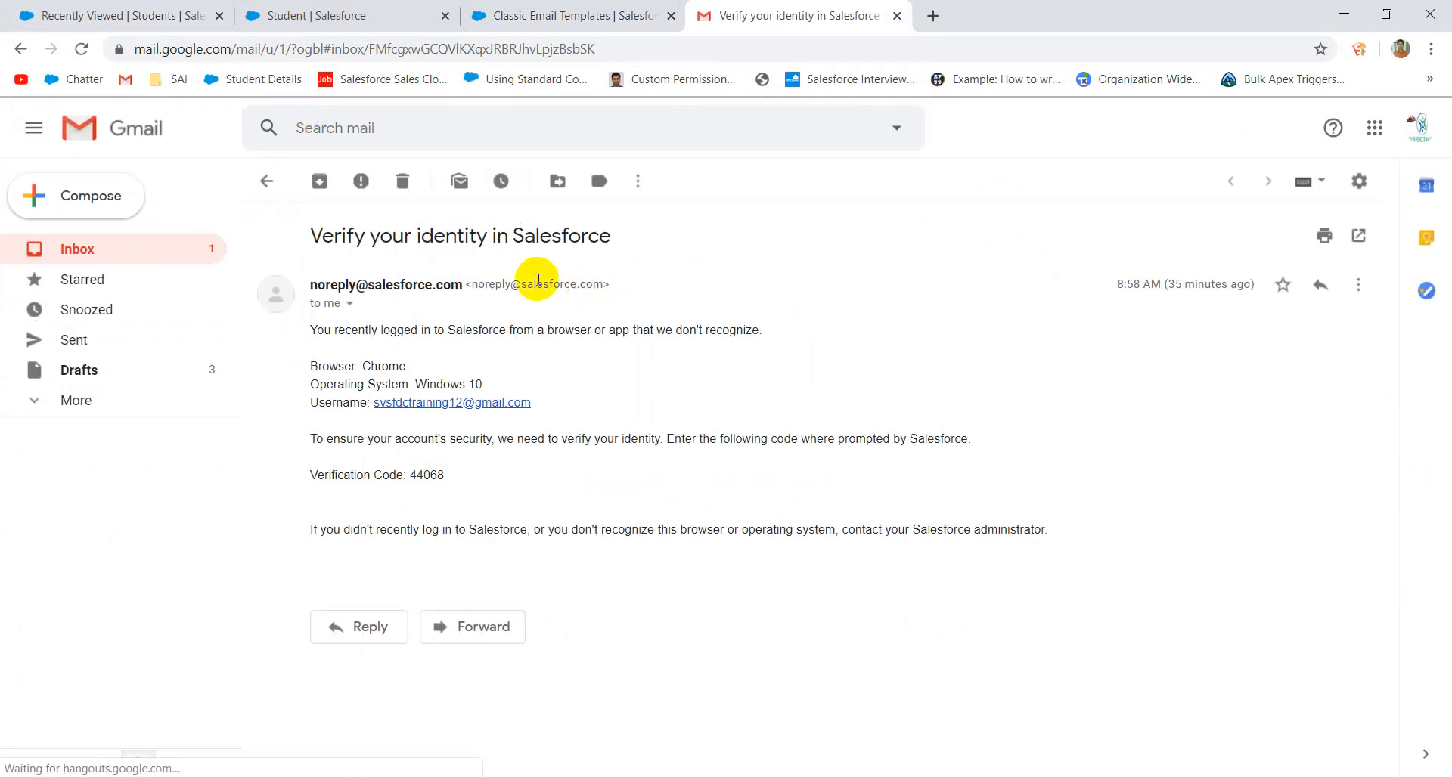
pyautogui.click(269, 183)
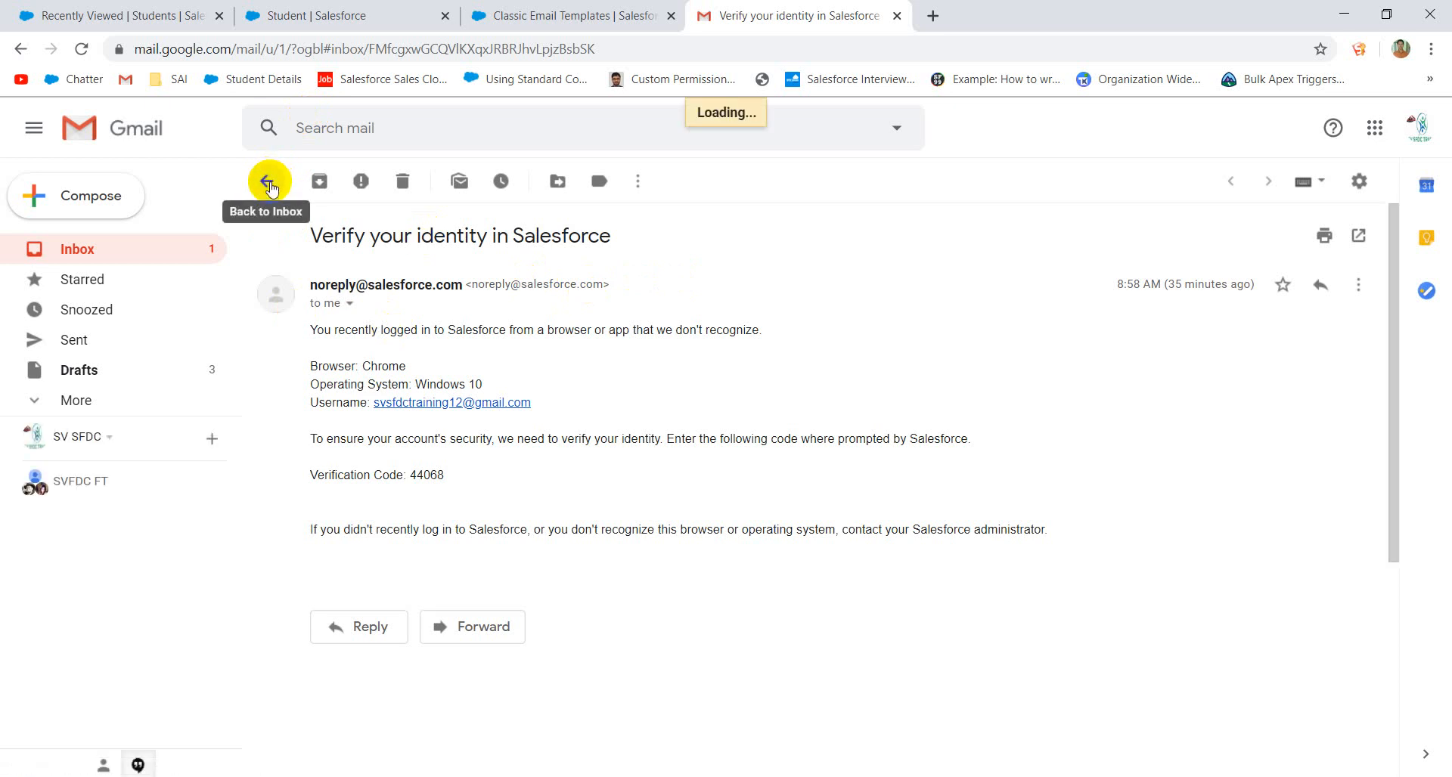
pyautogui.click(269, 184)
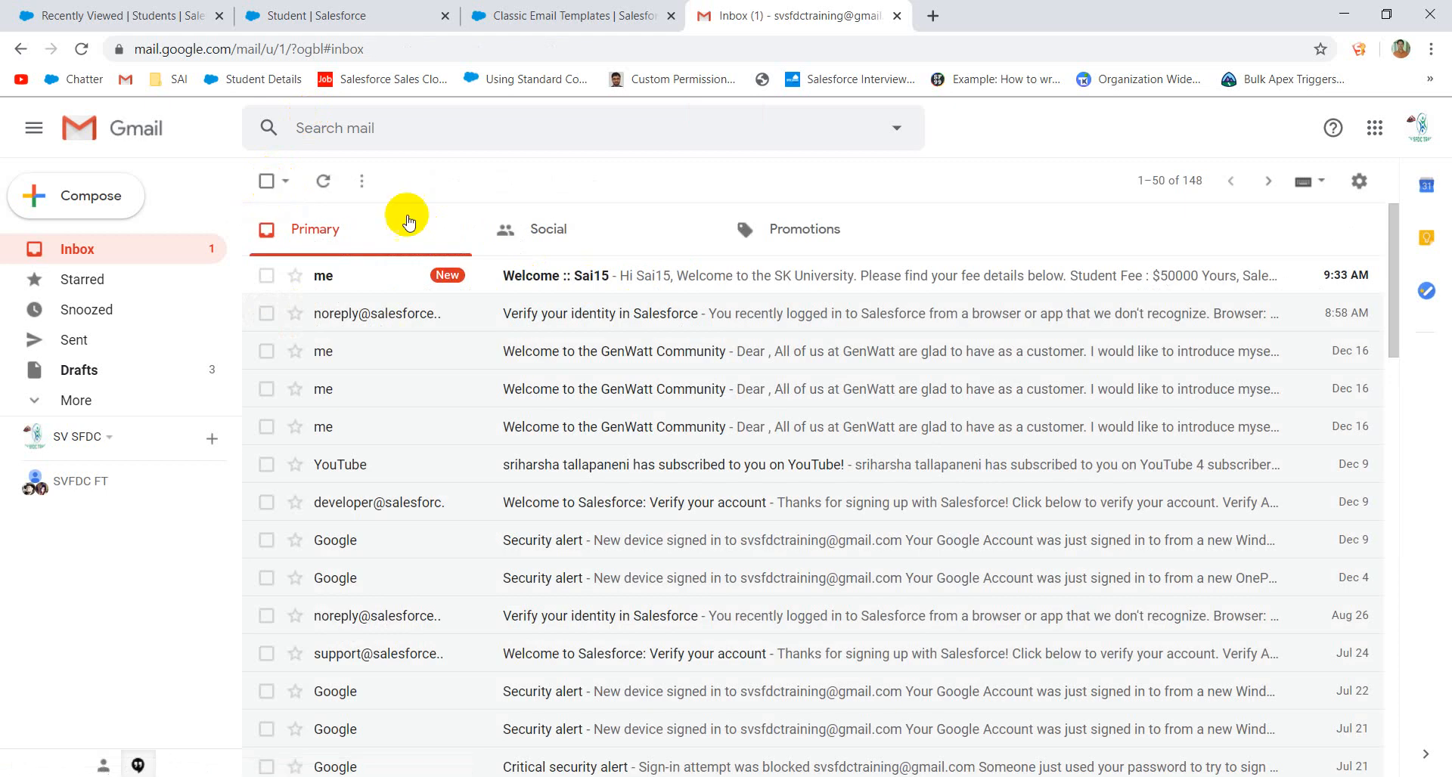
pyautogui.click(583, 277)
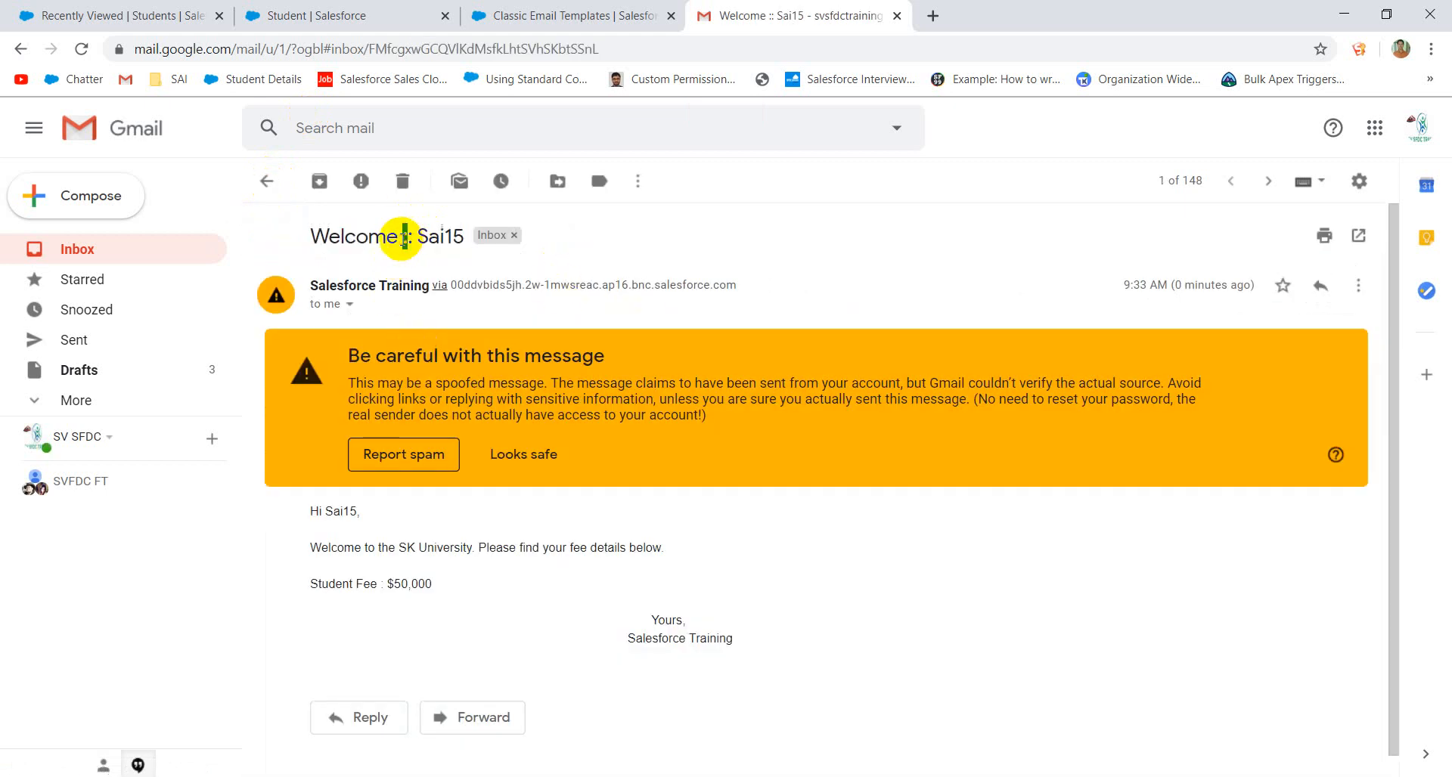
# - Check the merged values in the email's subject, greeting, student fee line and signature
pyautogui.moveTo(416, 236); pyautogui.dragTo(451, 236)
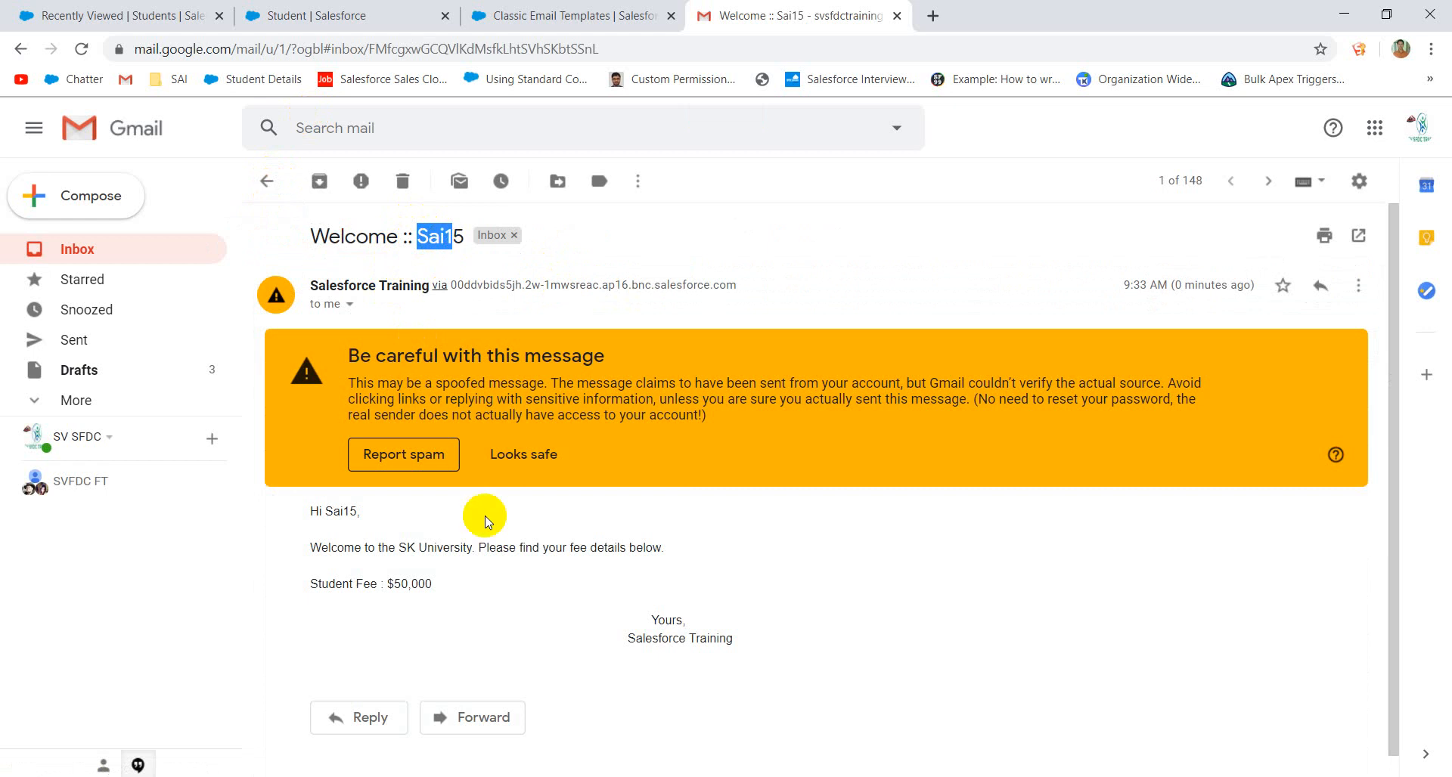
pyautogui.click(472, 575)
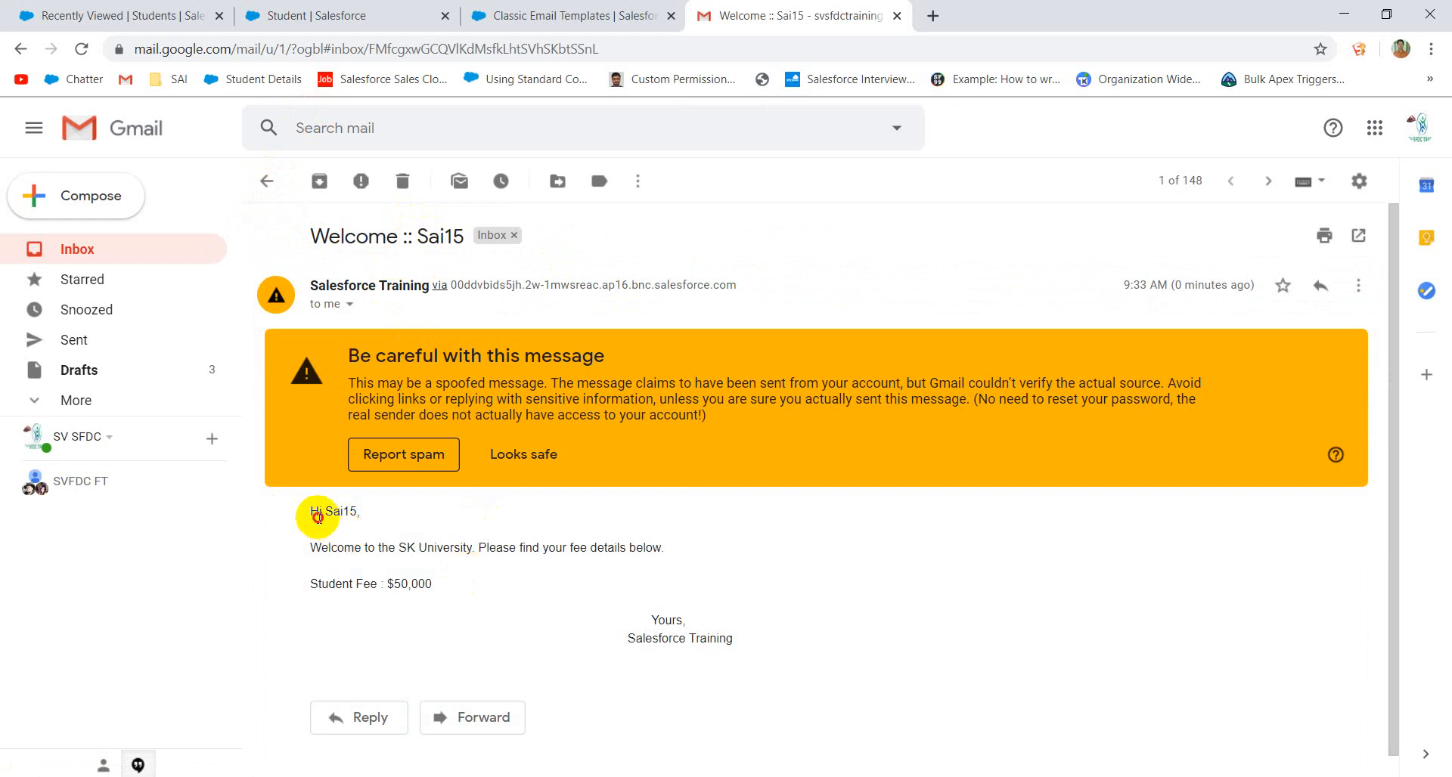
pyautogui.moveTo(318, 518); pyautogui.dragTo(354, 513)
pyautogui.click(338, 592)
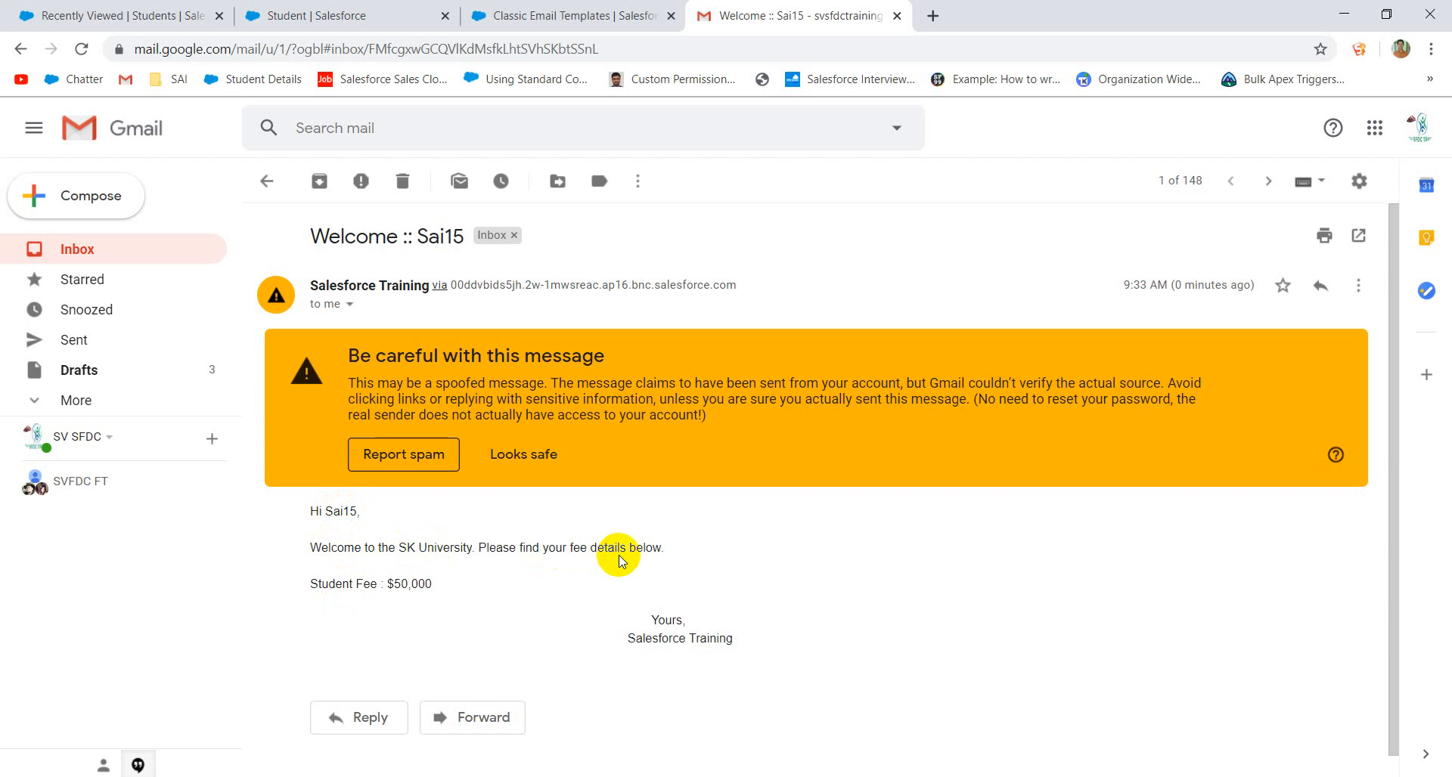
pyautogui.moveTo(434, 587); pyautogui.dragTo(316, 588)
pyautogui.click(468, 605)
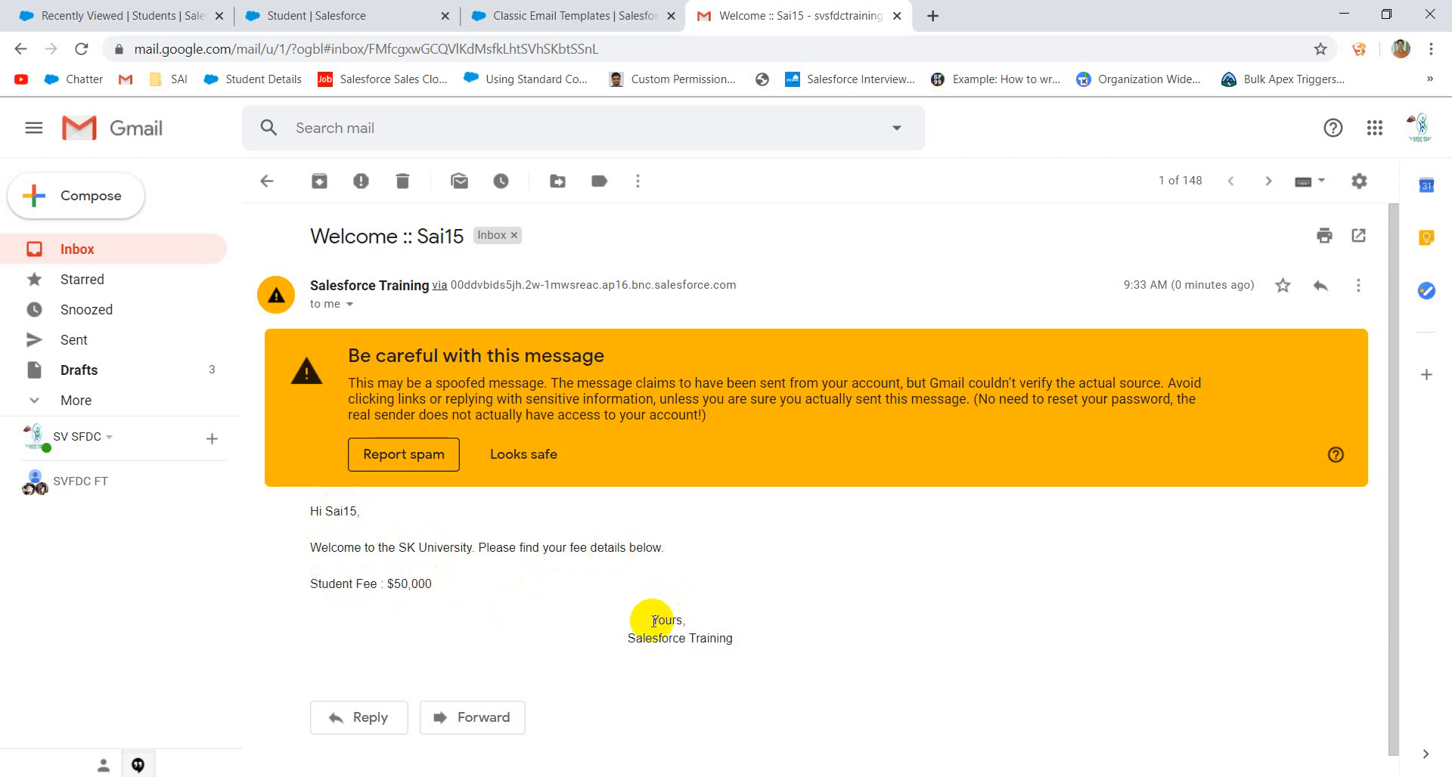
pyautogui.moveTo(653, 618); pyautogui.dragTo(723, 635)
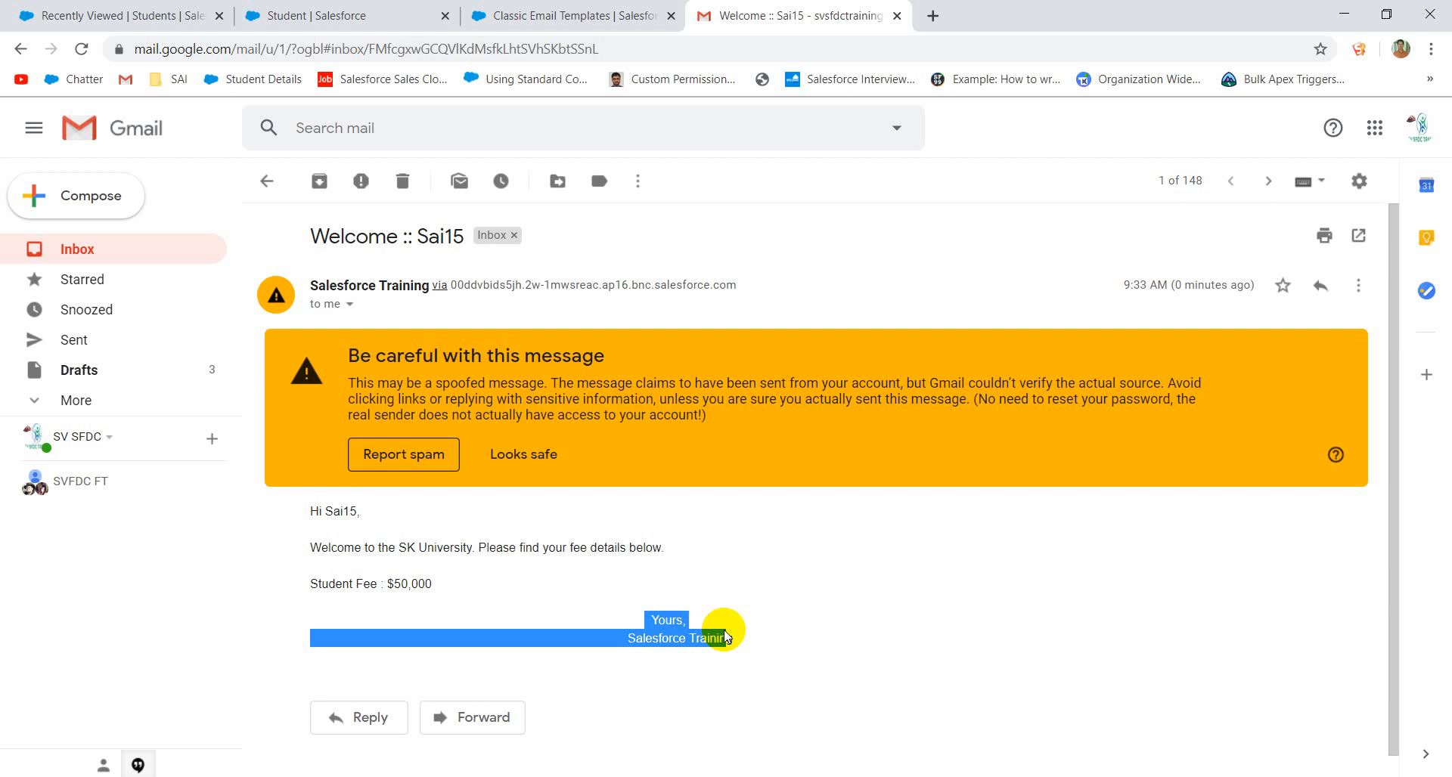
# - Return to Salesforce Setup and search for "Email te" to locate Lightning Email Templates
pyautogui.click(590, 15)
pyautogui.click(191, 277)
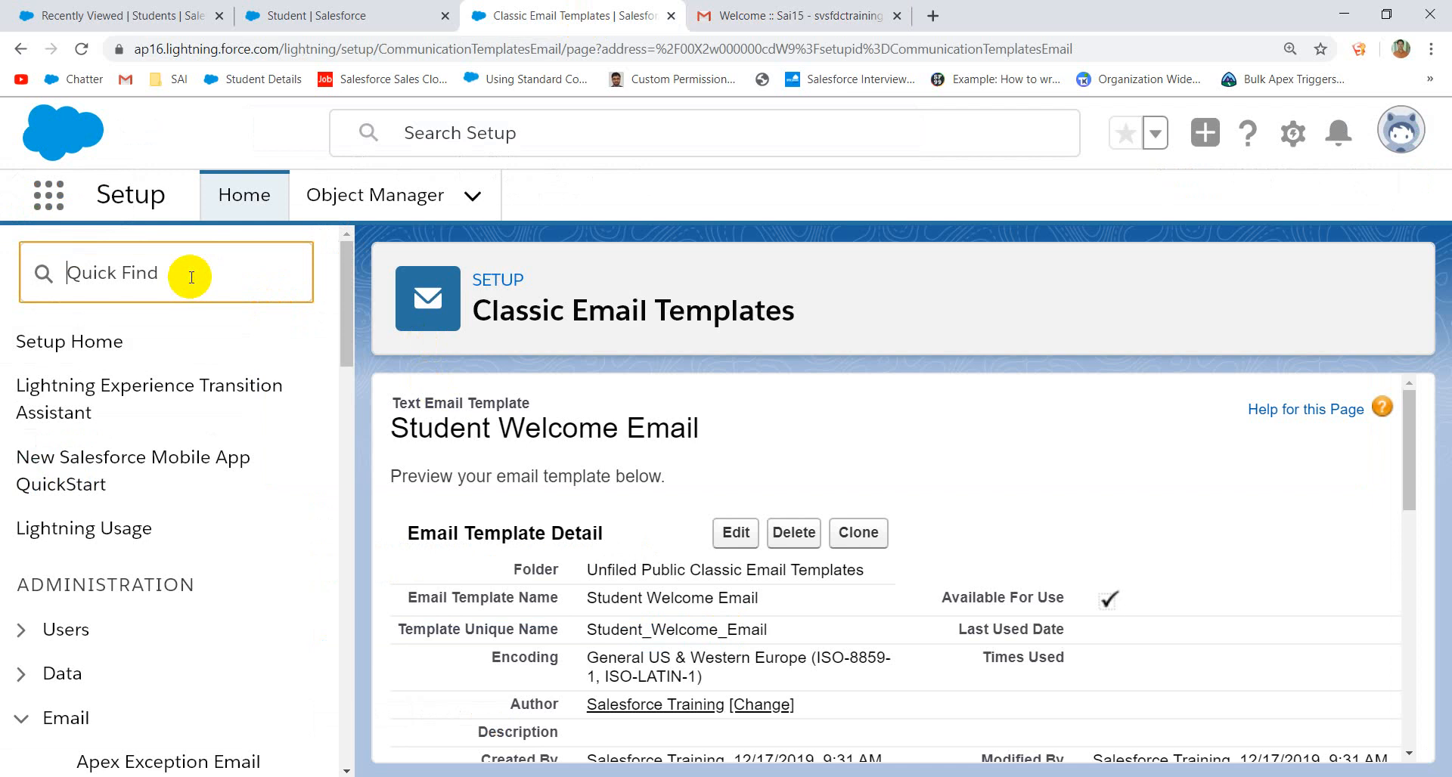
pyautogui.write('Email te')
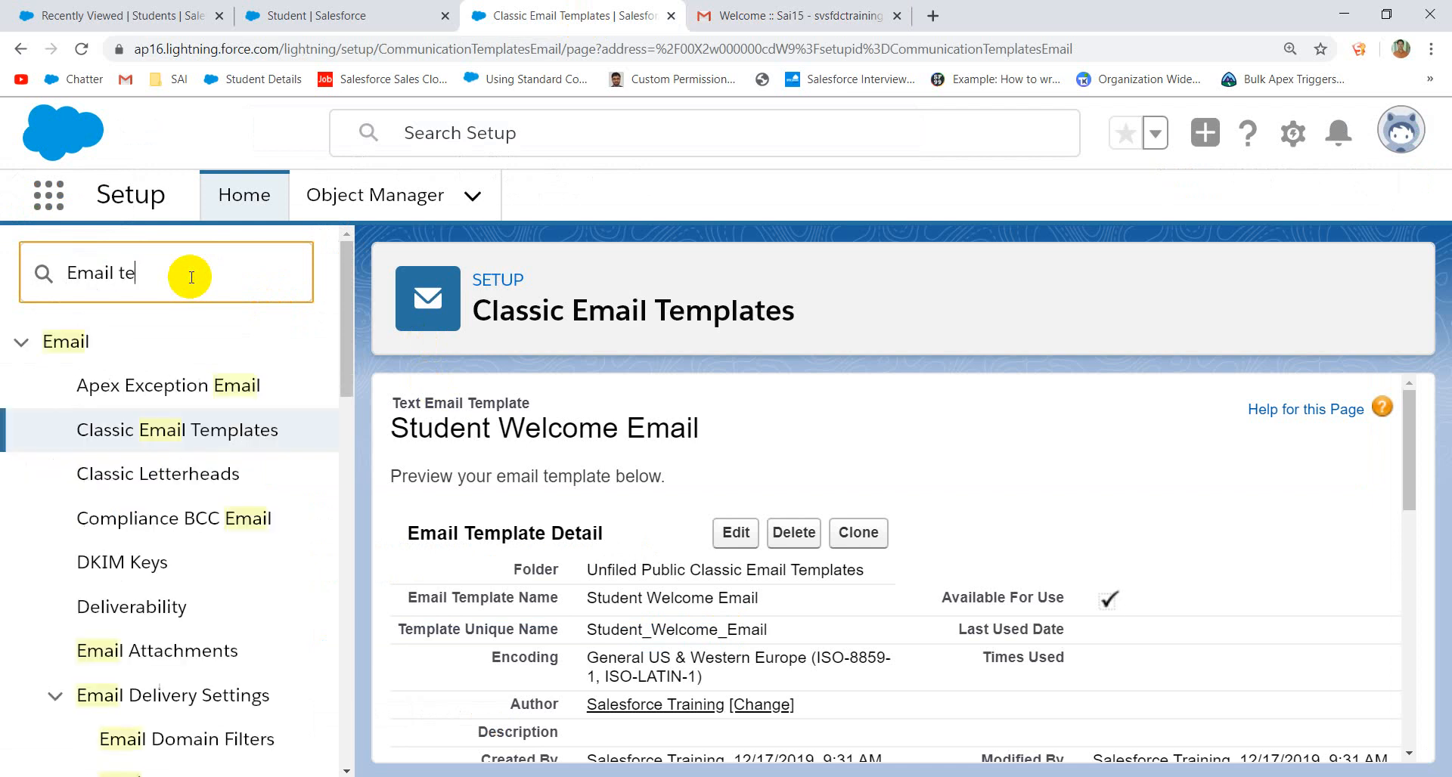
pyautogui.click(203, 446)
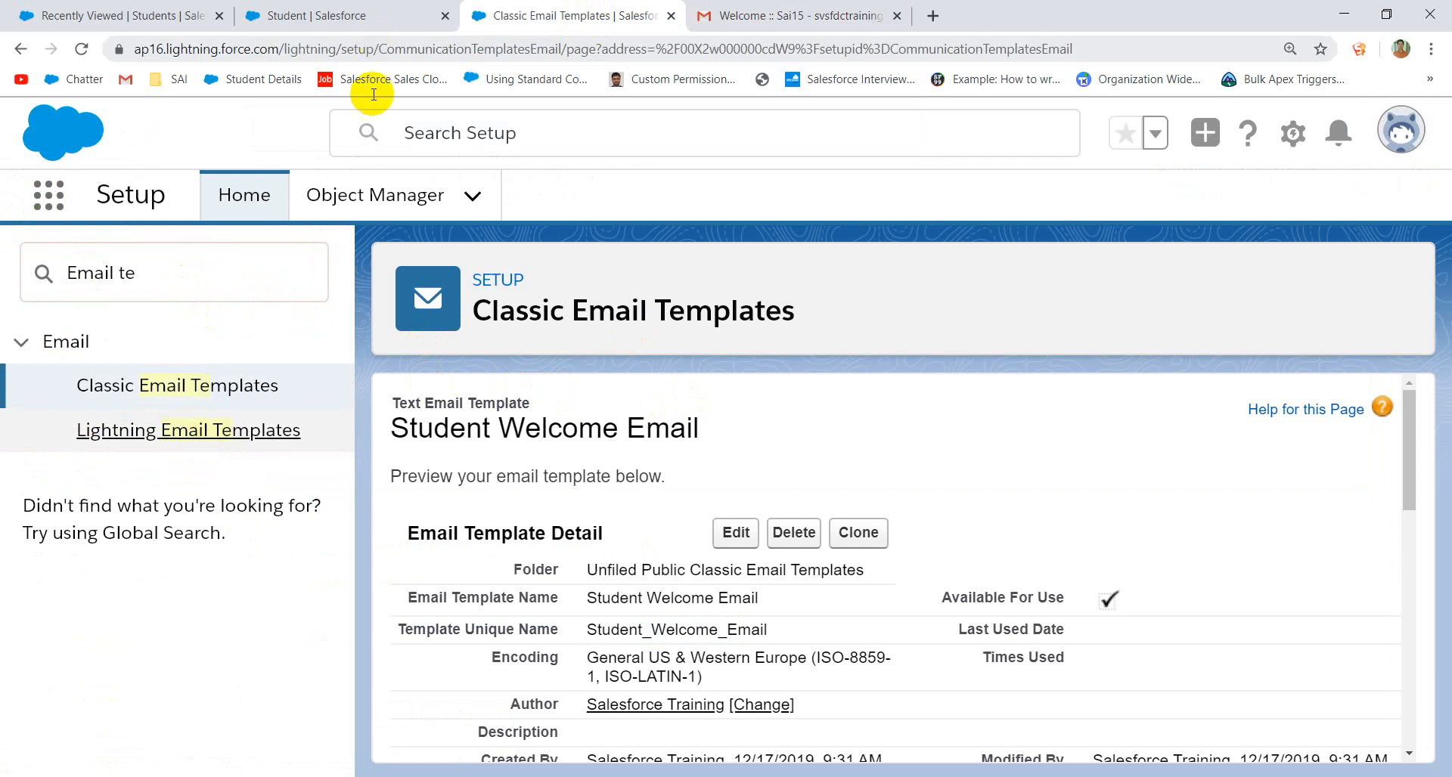
# - From the Sales app, search the App Launcher for "Email templ" and open the Email Templates item
pyautogui.click(189, 16)
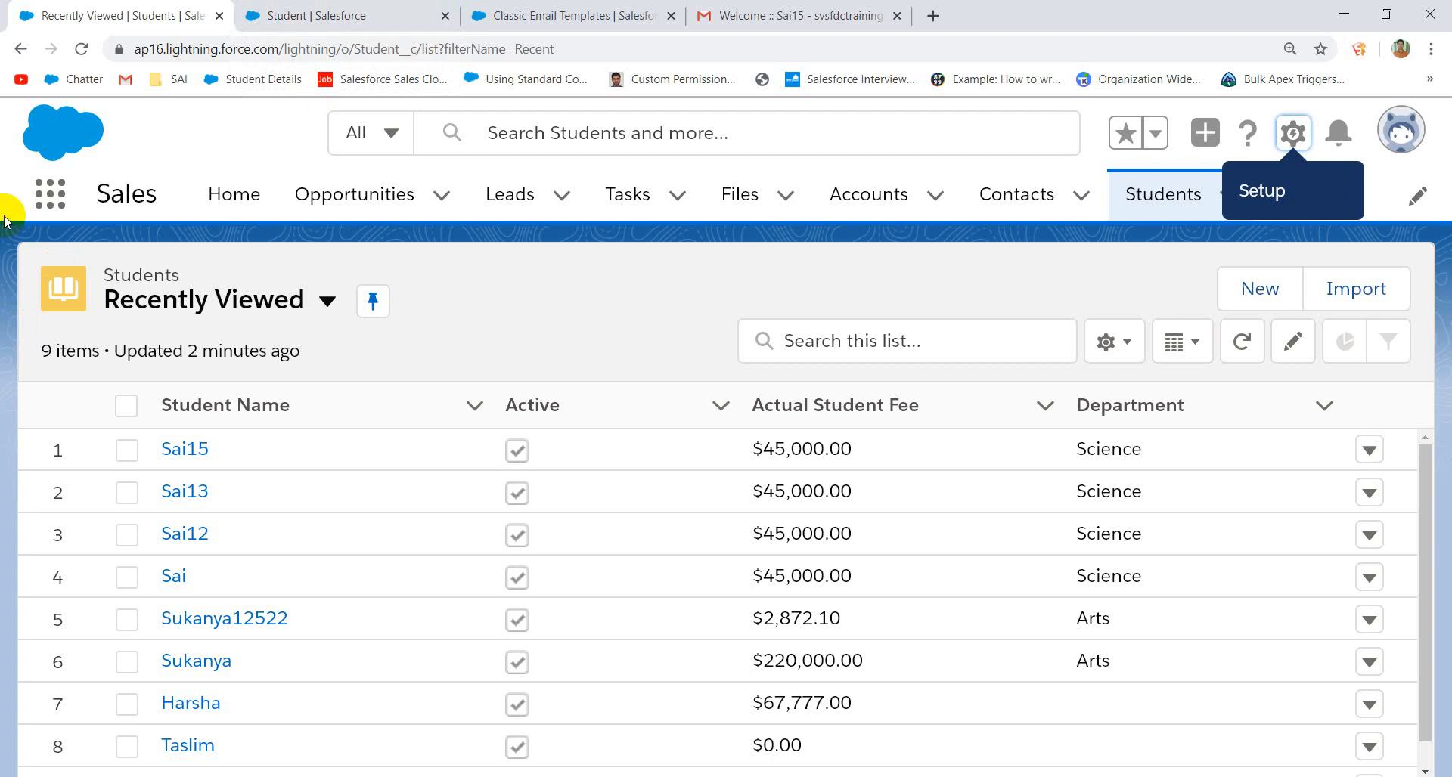
pyautogui.click(43, 207)
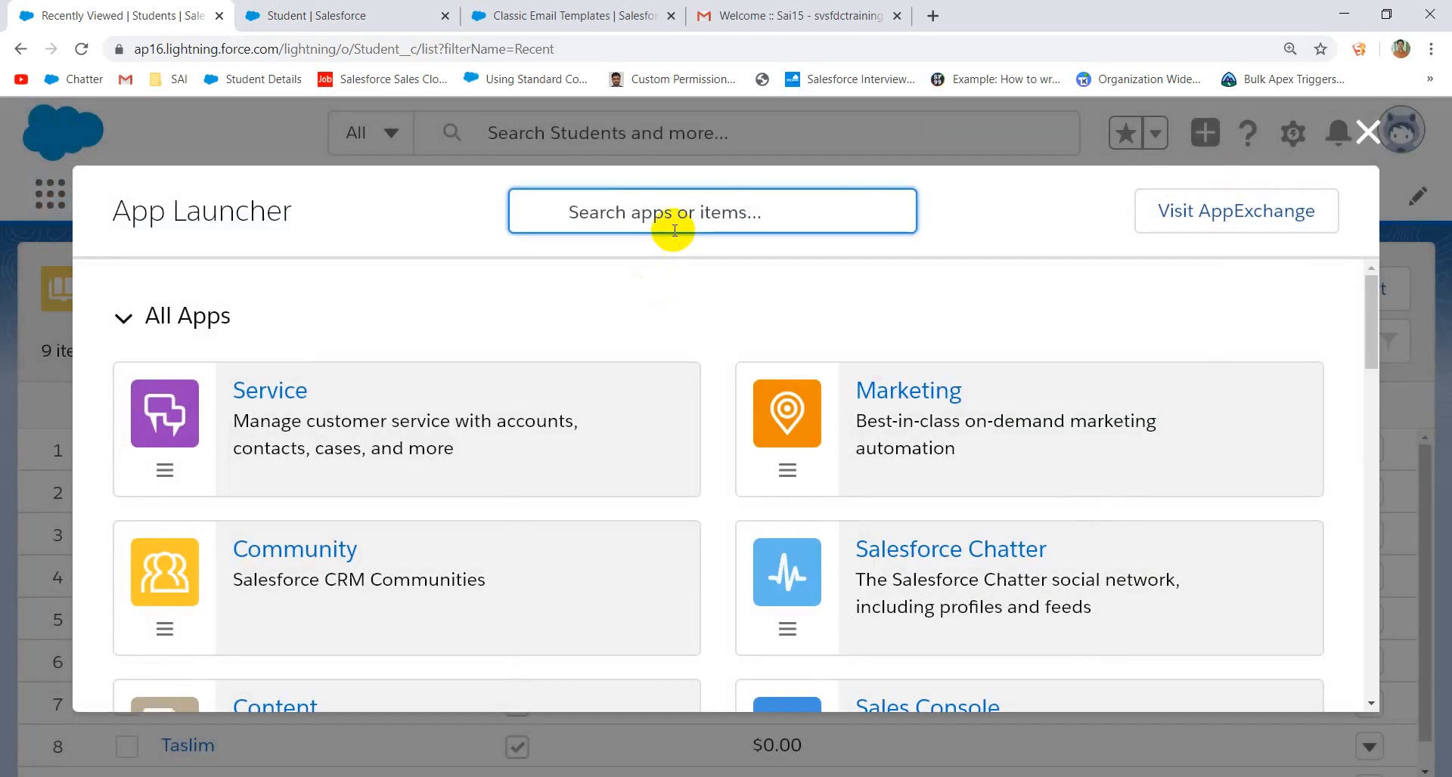
pyautogui.click(647, 213)
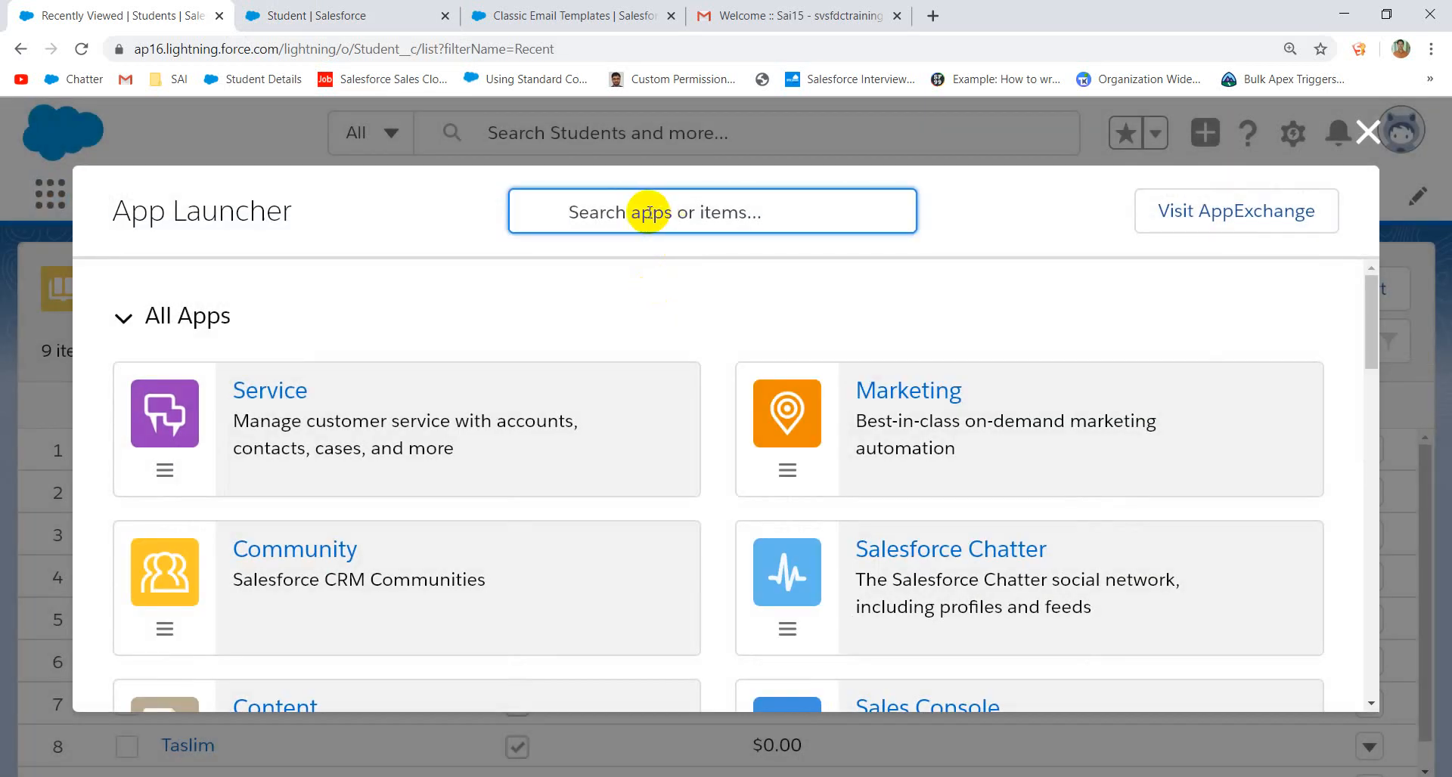
pyautogui.write('Email t')
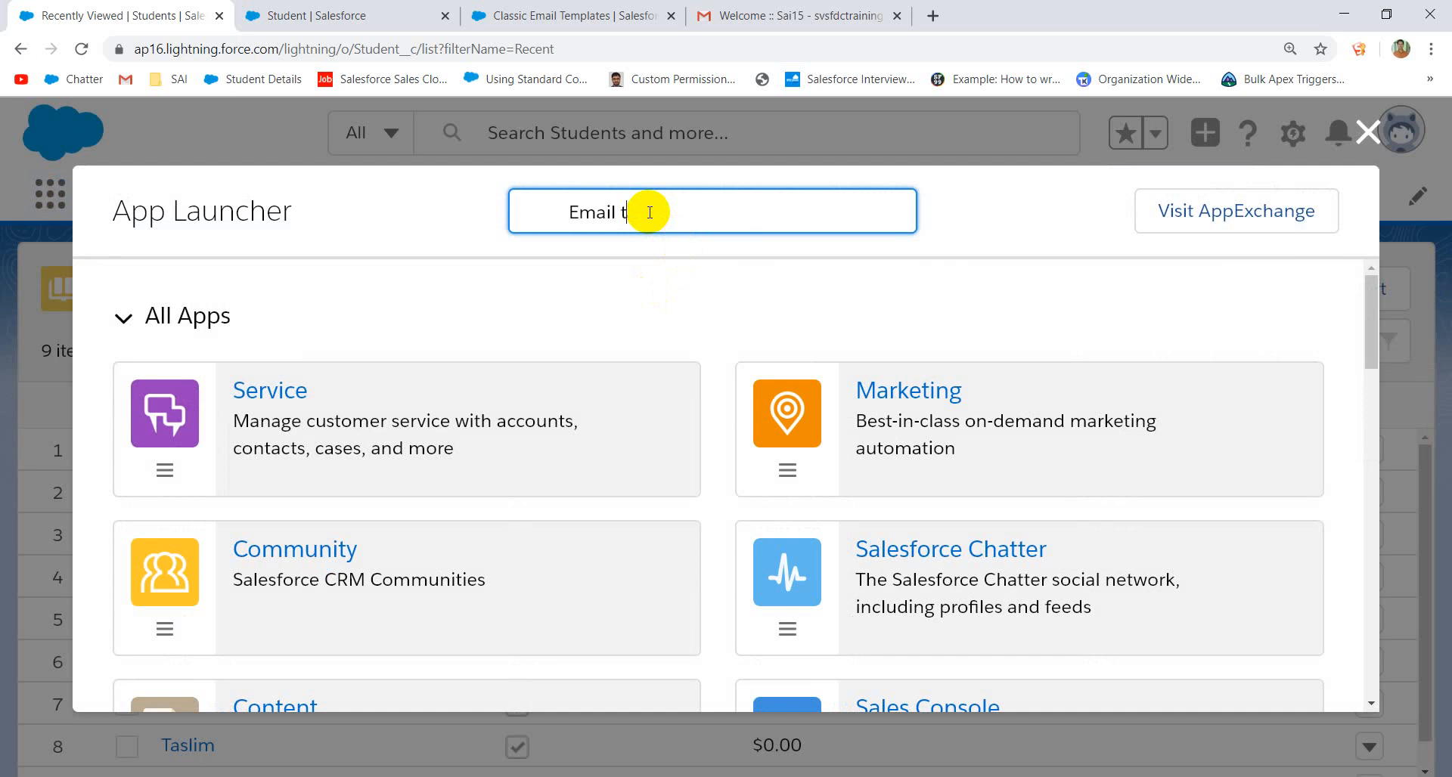
pyautogui.write('empl')
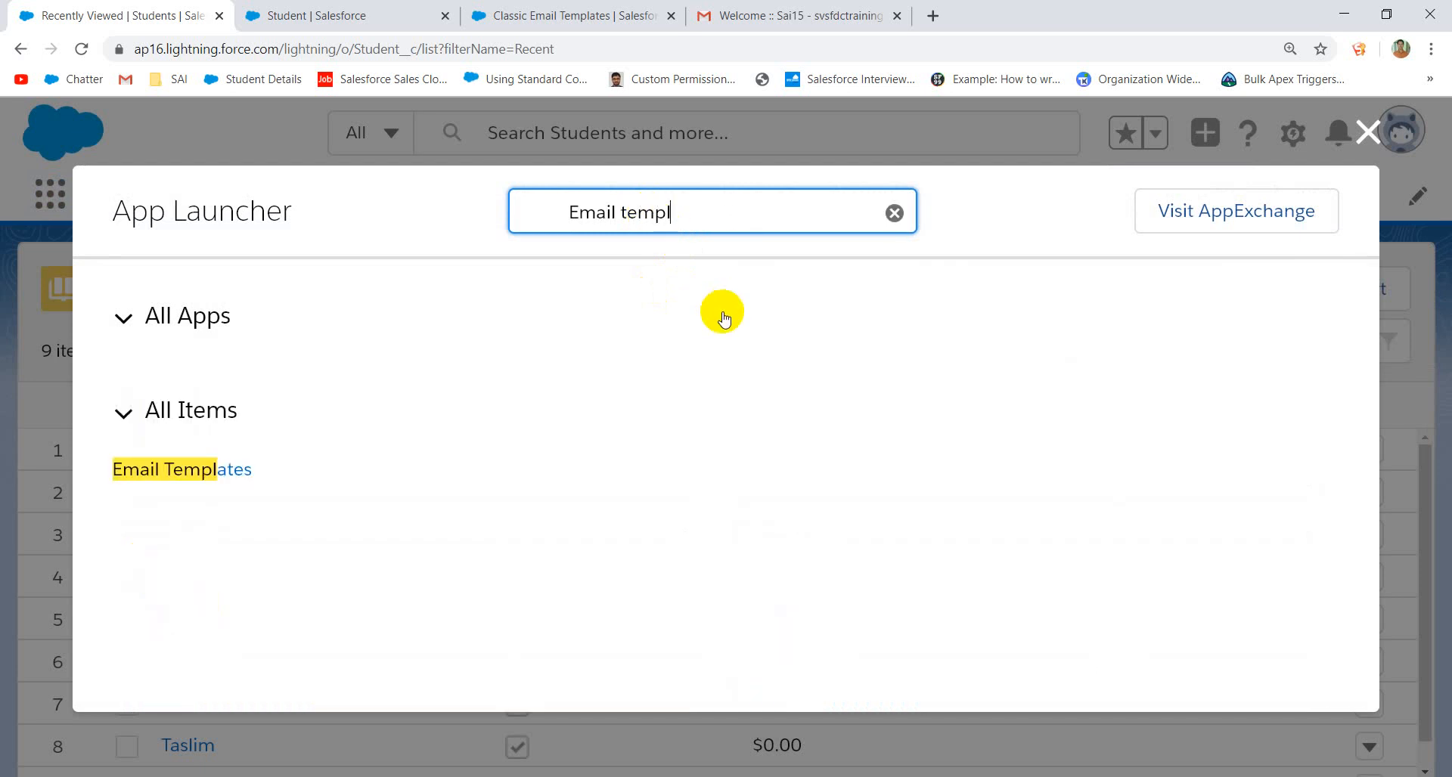
pyautogui.click(183, 468)
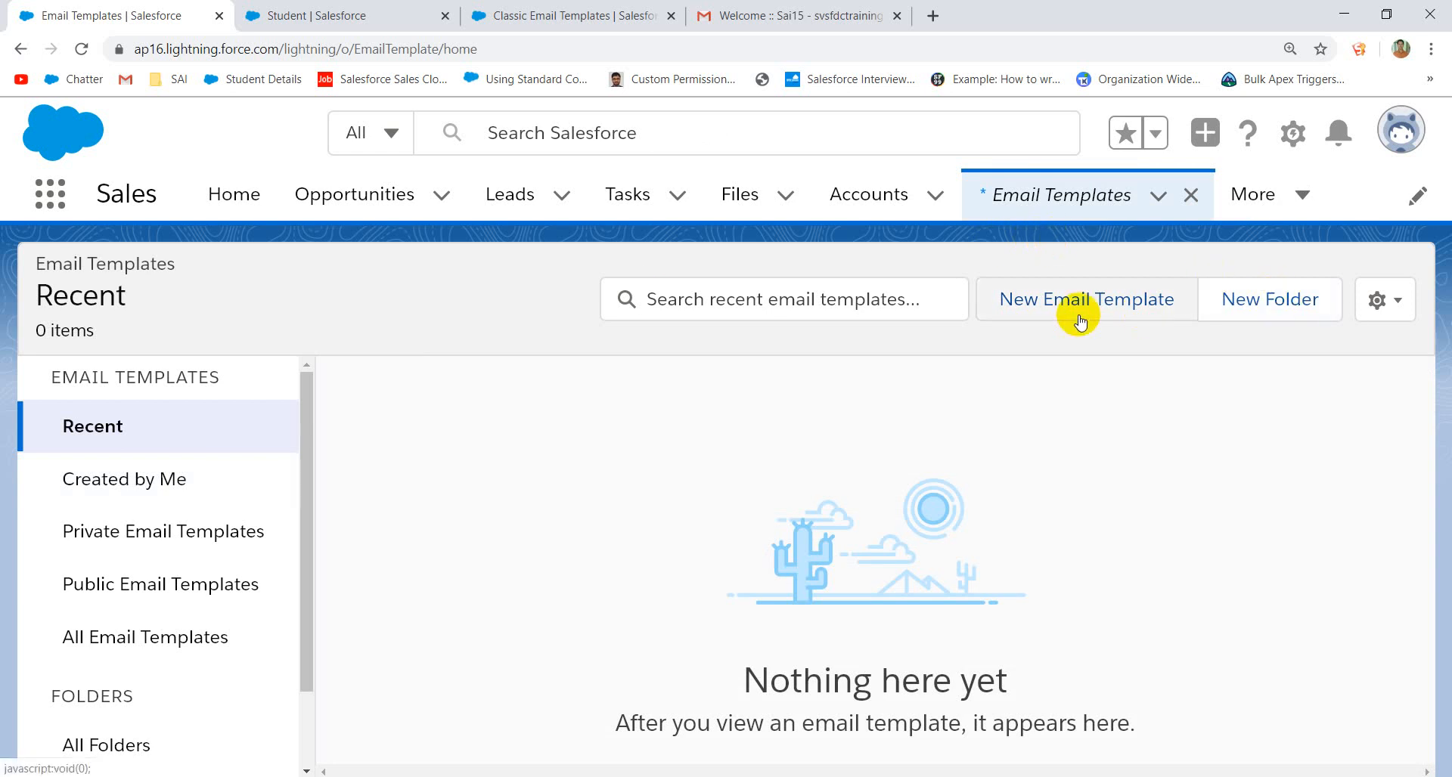
# - Start a new email template and name it "My Welcome"
pyautogui.click(1040, 302)
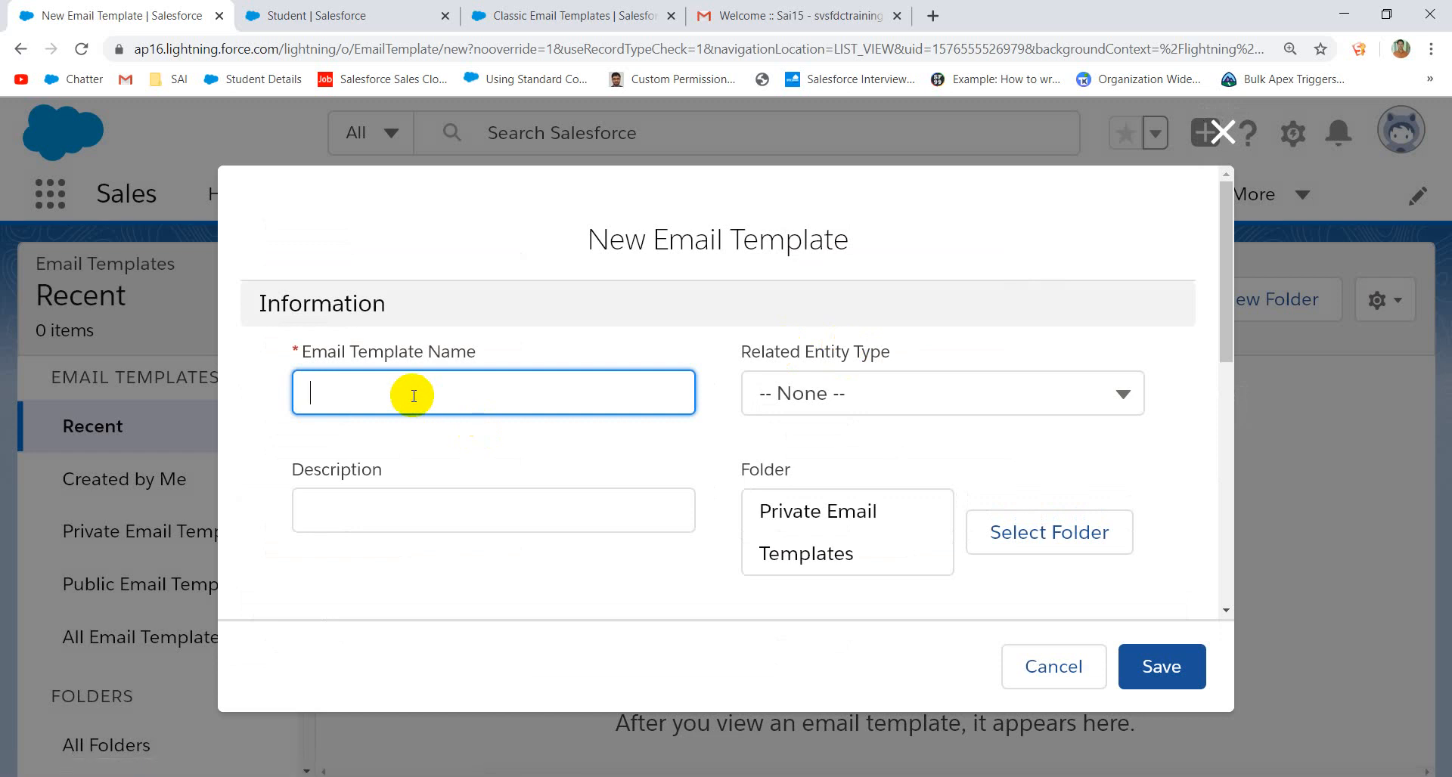
pyautogui.write('My Welcome')
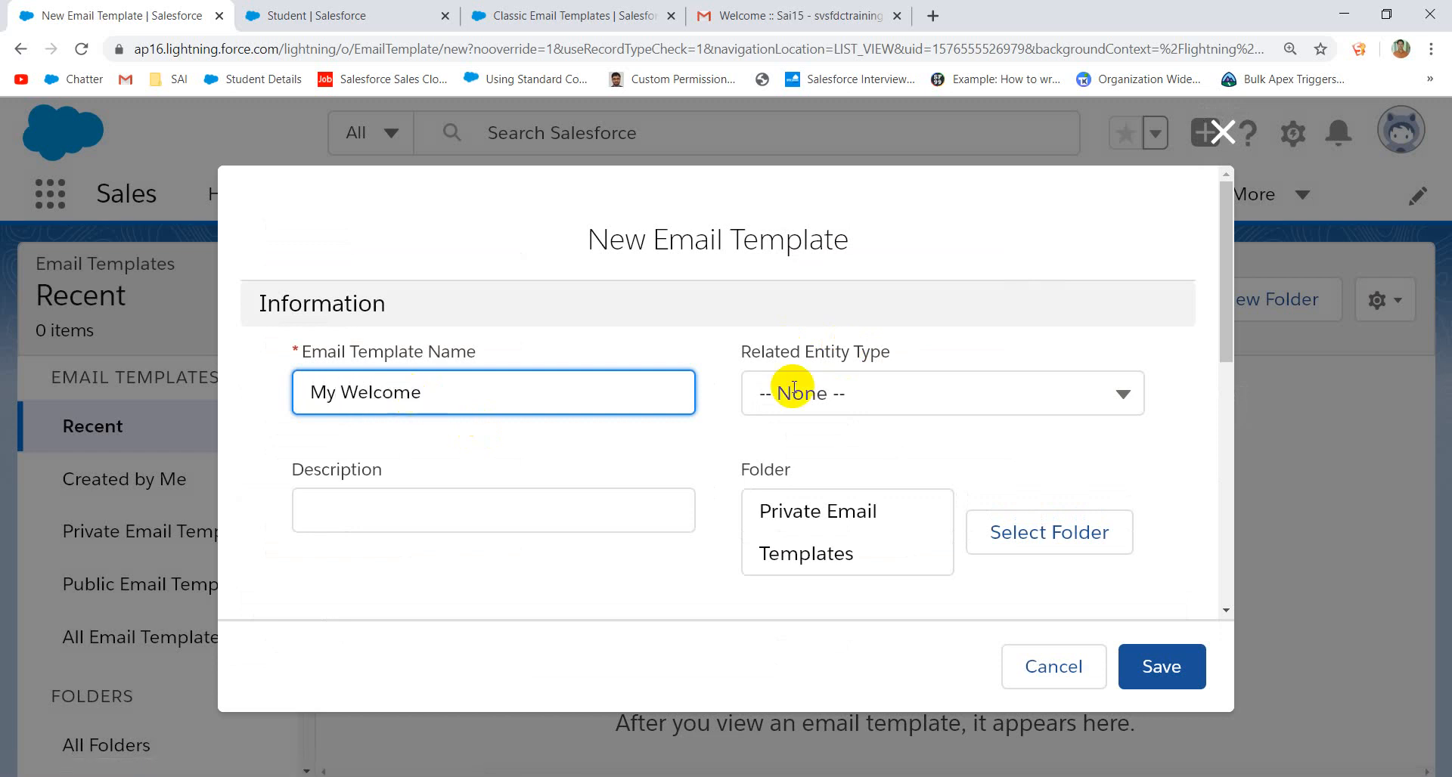
# - Look through all the objects offered as Related Entity Type for the new template
pyautogui.click(882, 396)
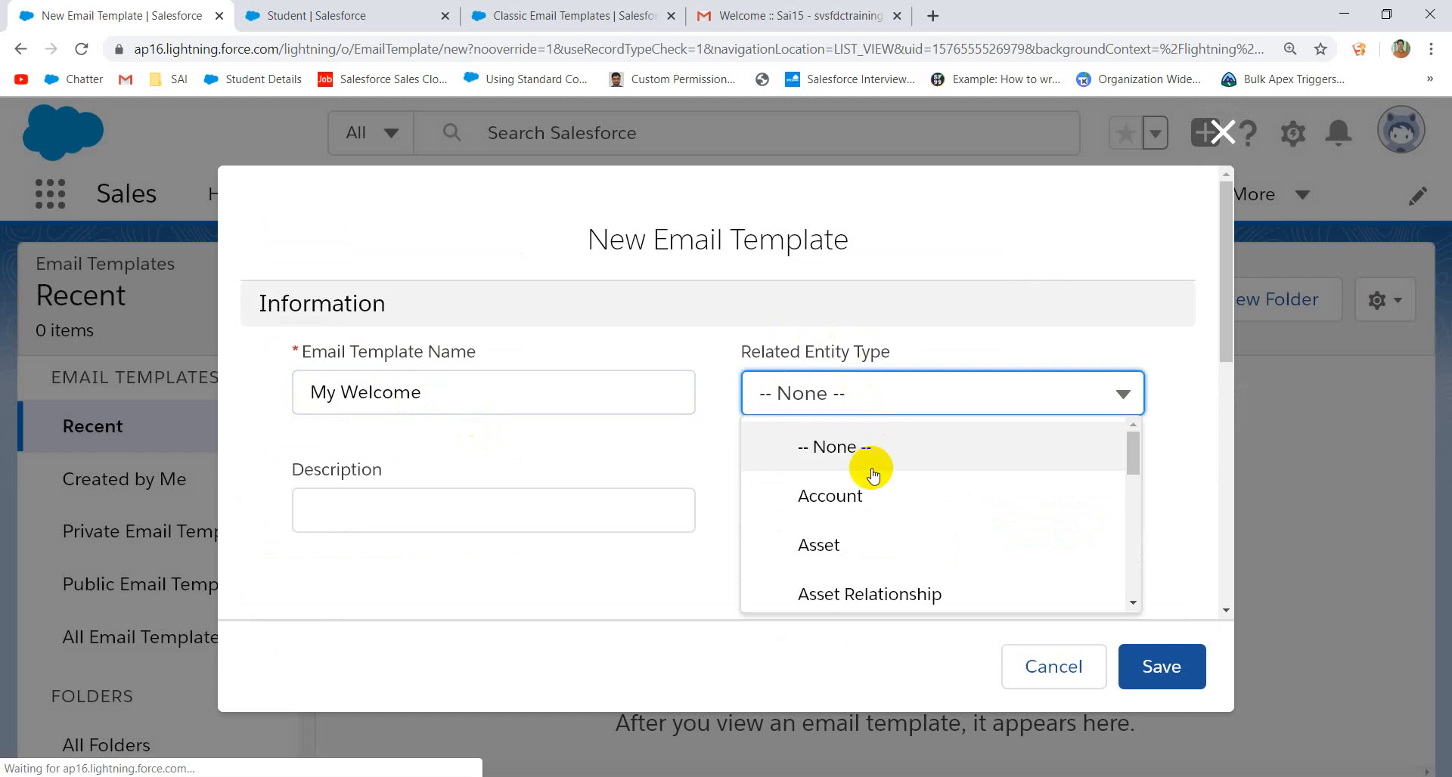
pyautogui.scroll(-5, 869, 470)
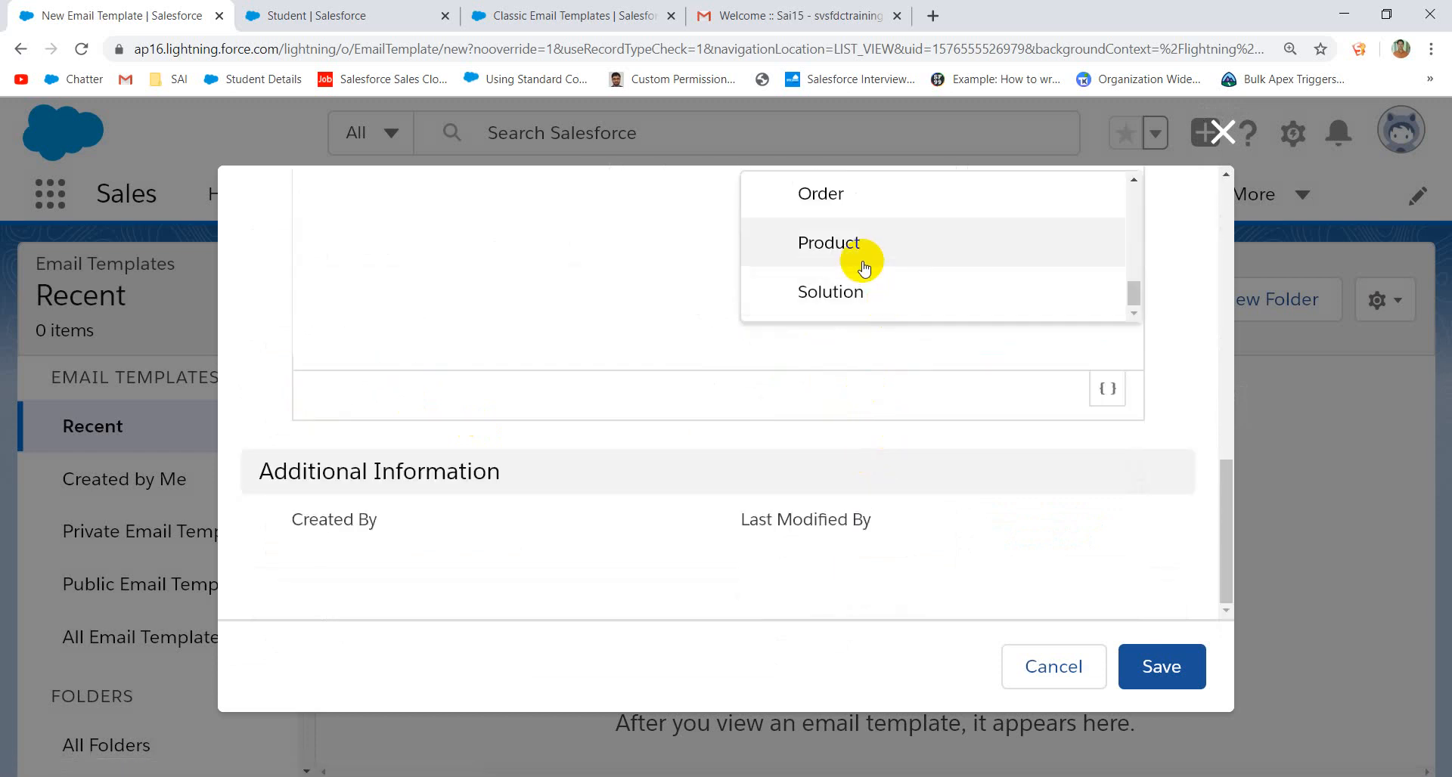
pyautogui.scroll(10, 862, 265)
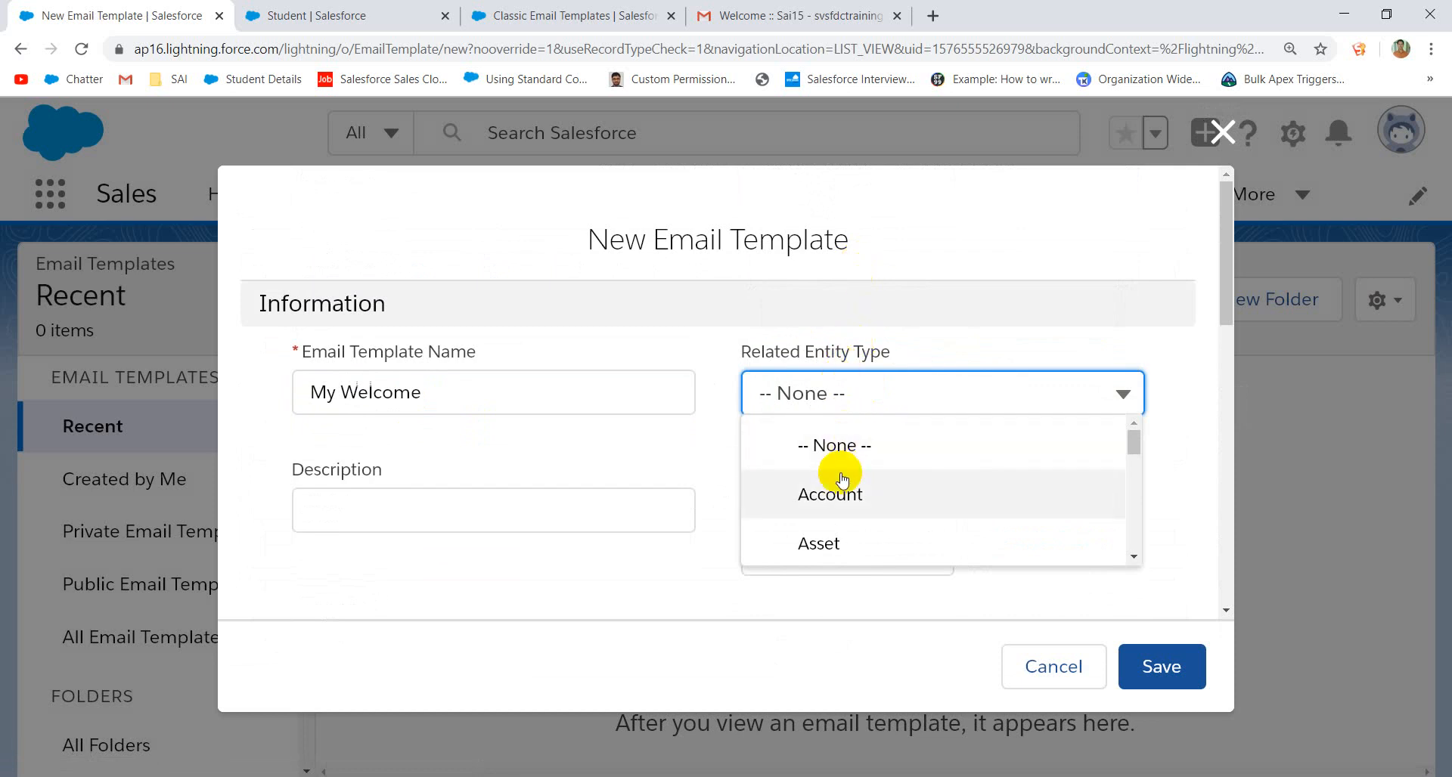
pyautogui.scroll(-5, 842, 479)
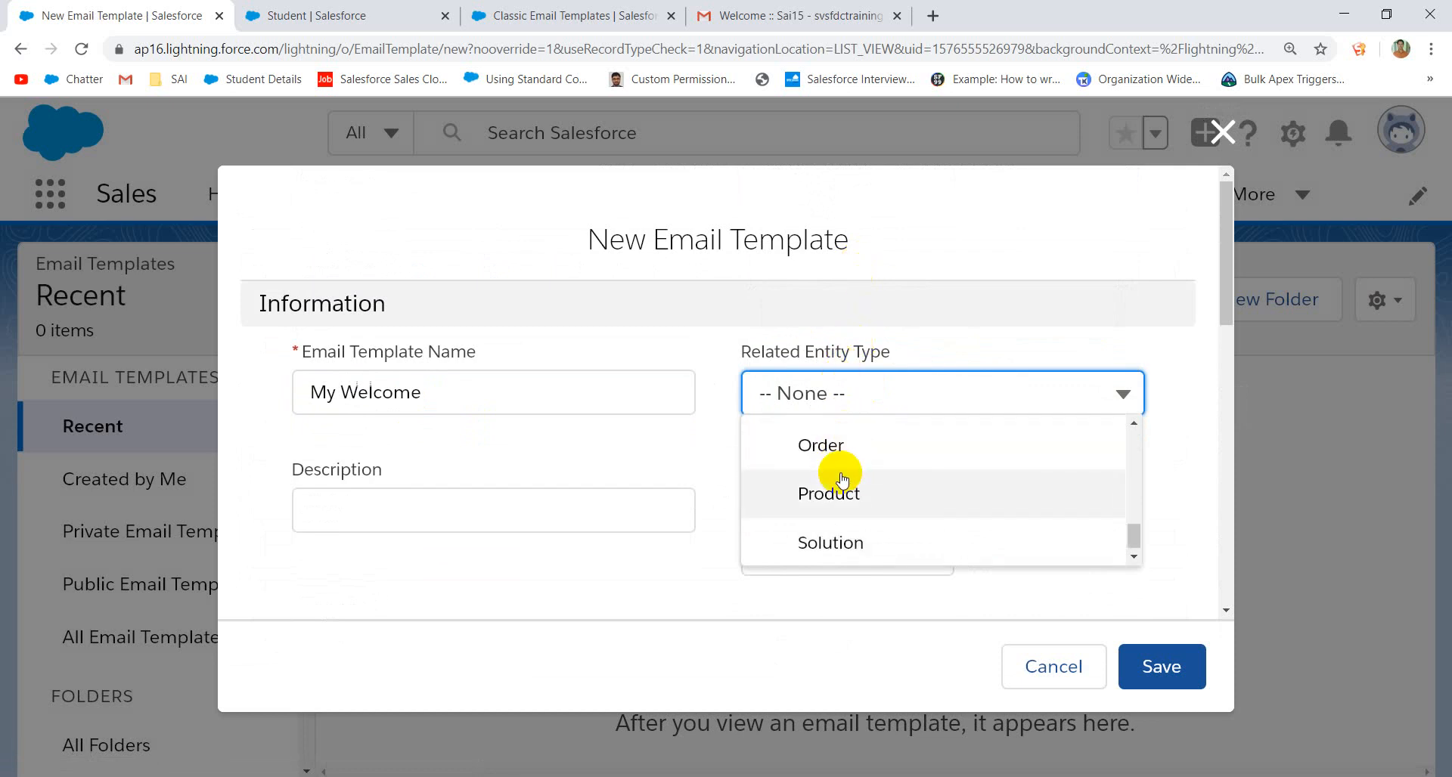
pyautogui.click(921, 338)
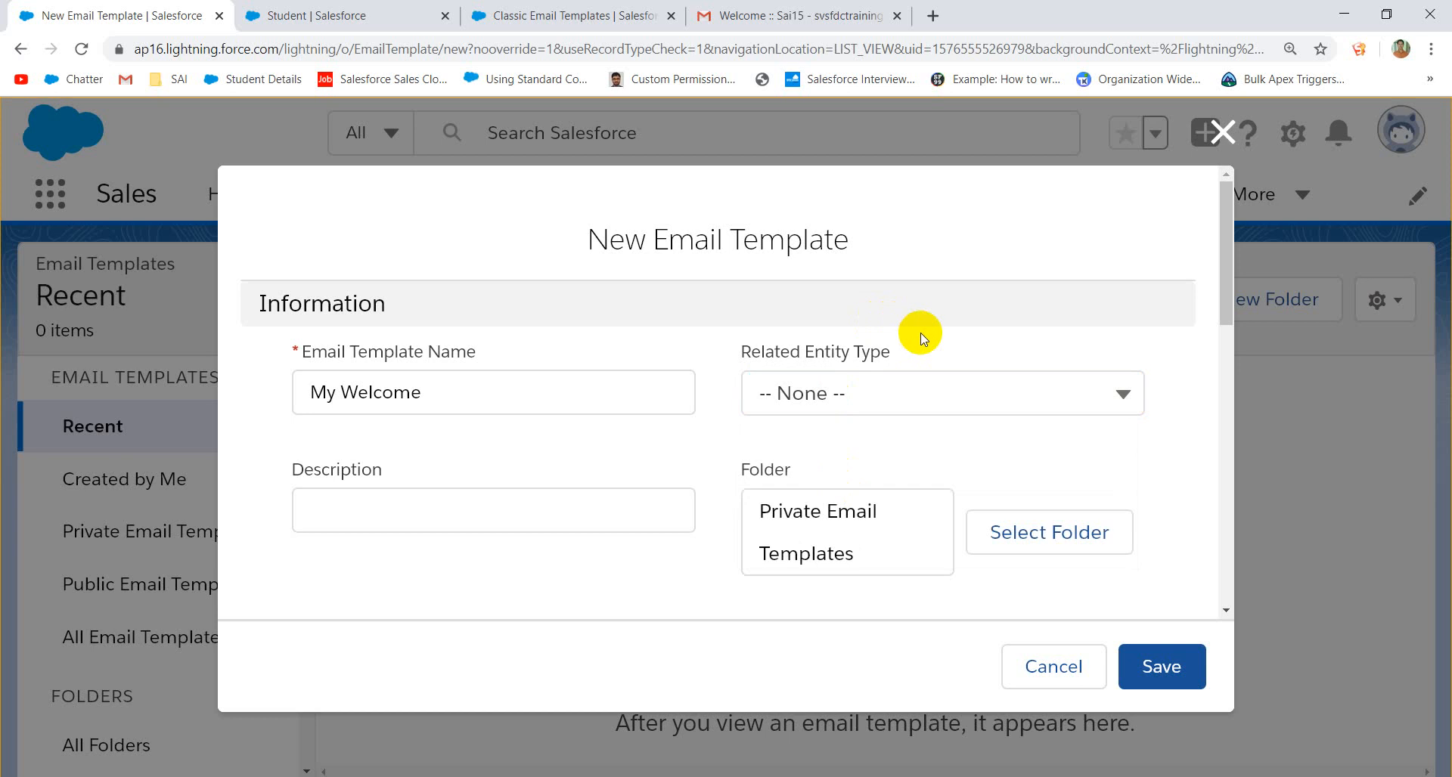
pyautogui.click(1125, 395)
pyautogui.press('s')
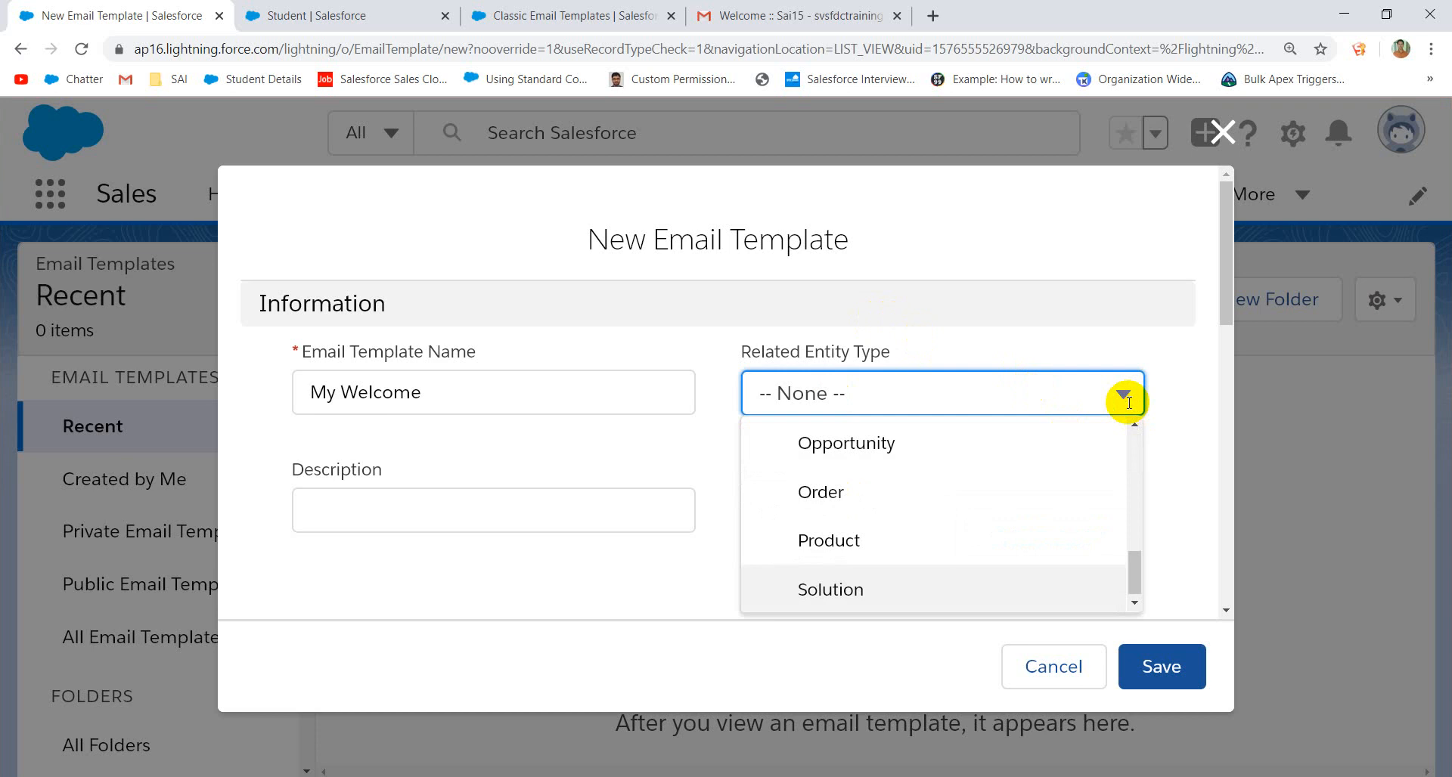
pyautogui.scroll(2, 917, 504)
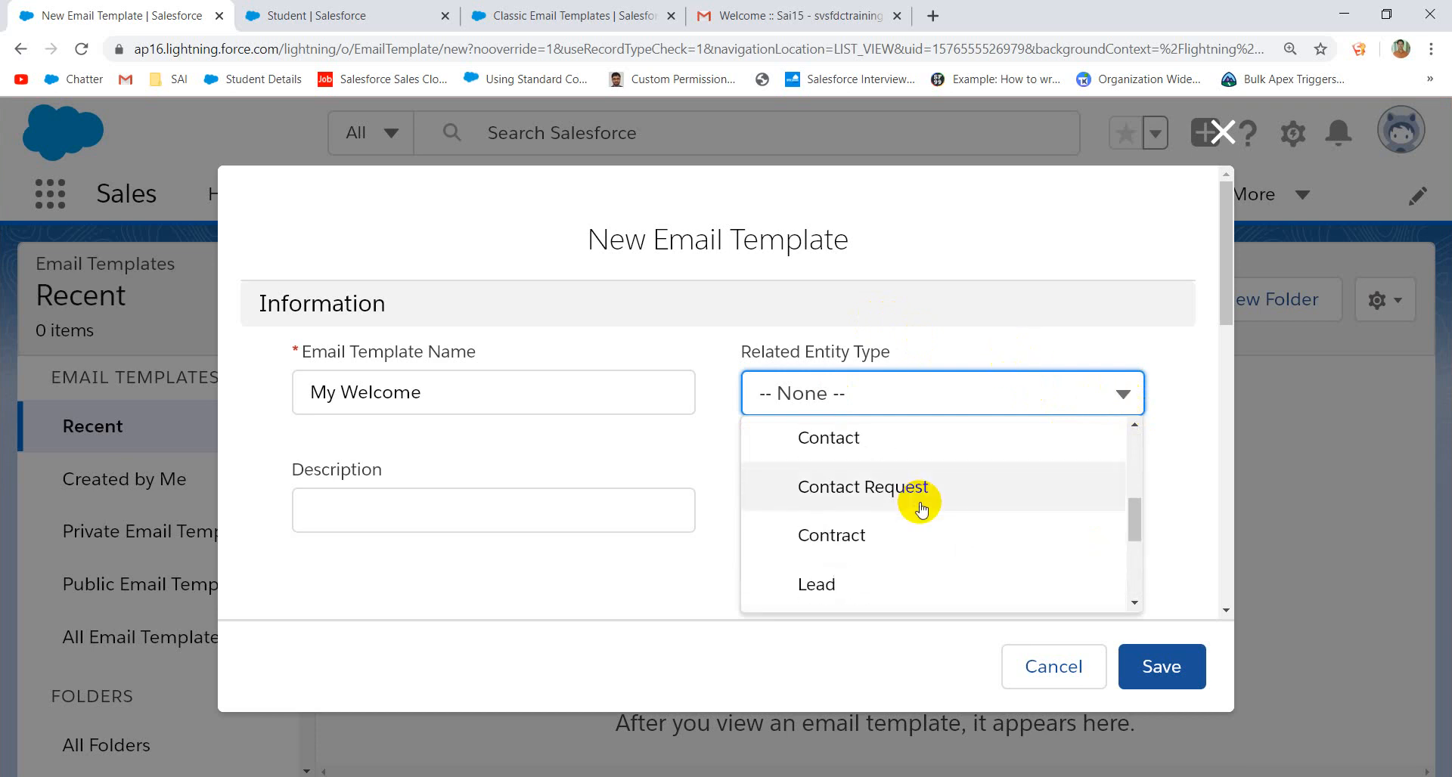
pyautogui.scroll(3, 921, 508)
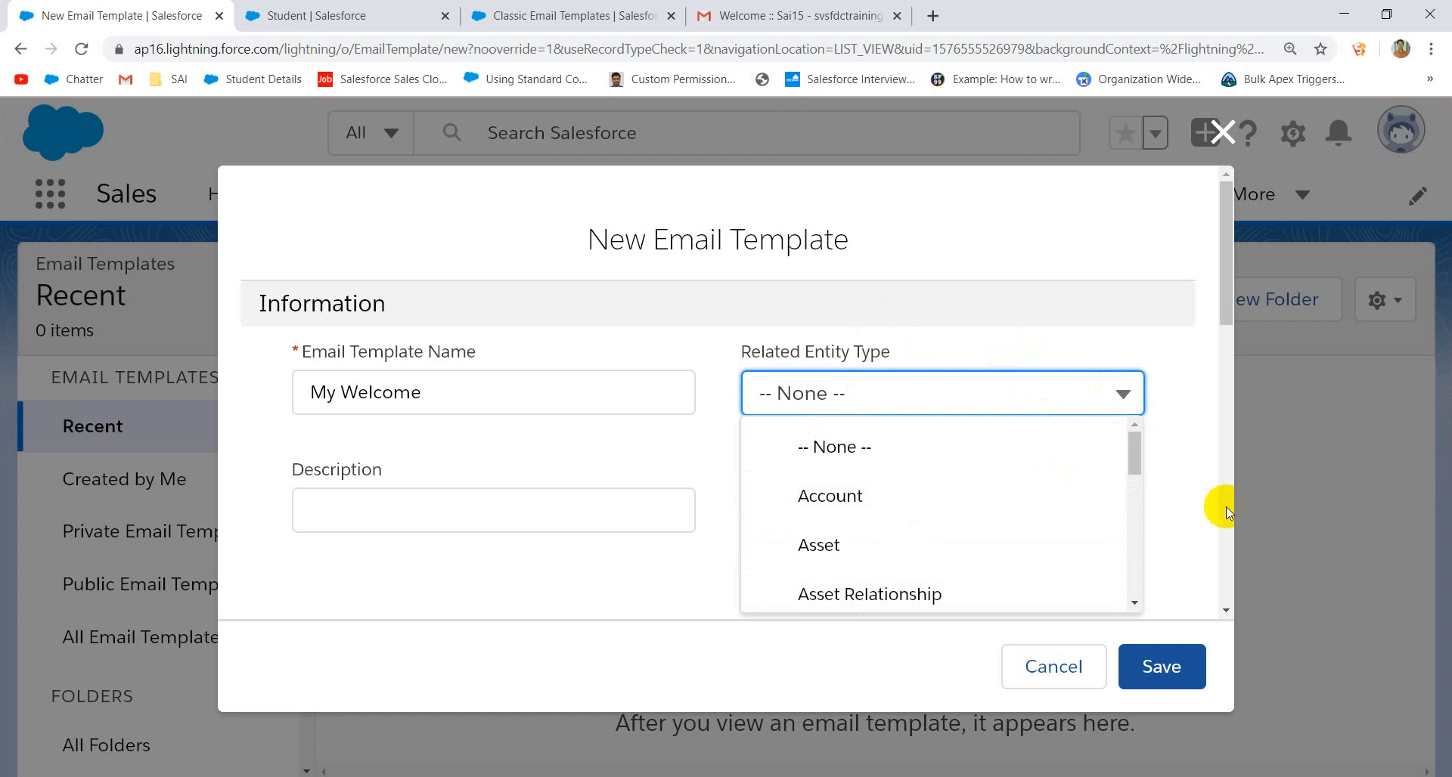
pyautogui.click(1017, 408)
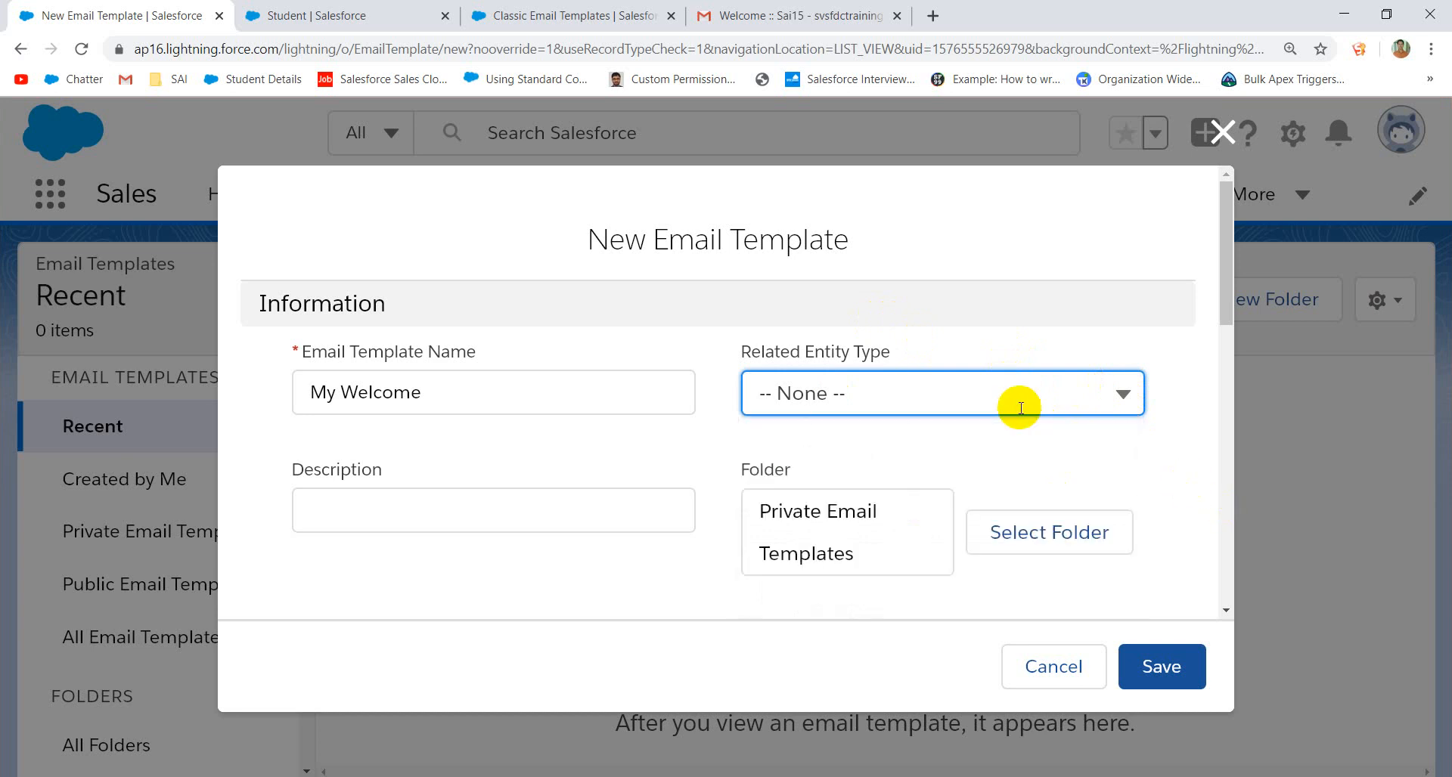
pyautogui.click(1020, 408)
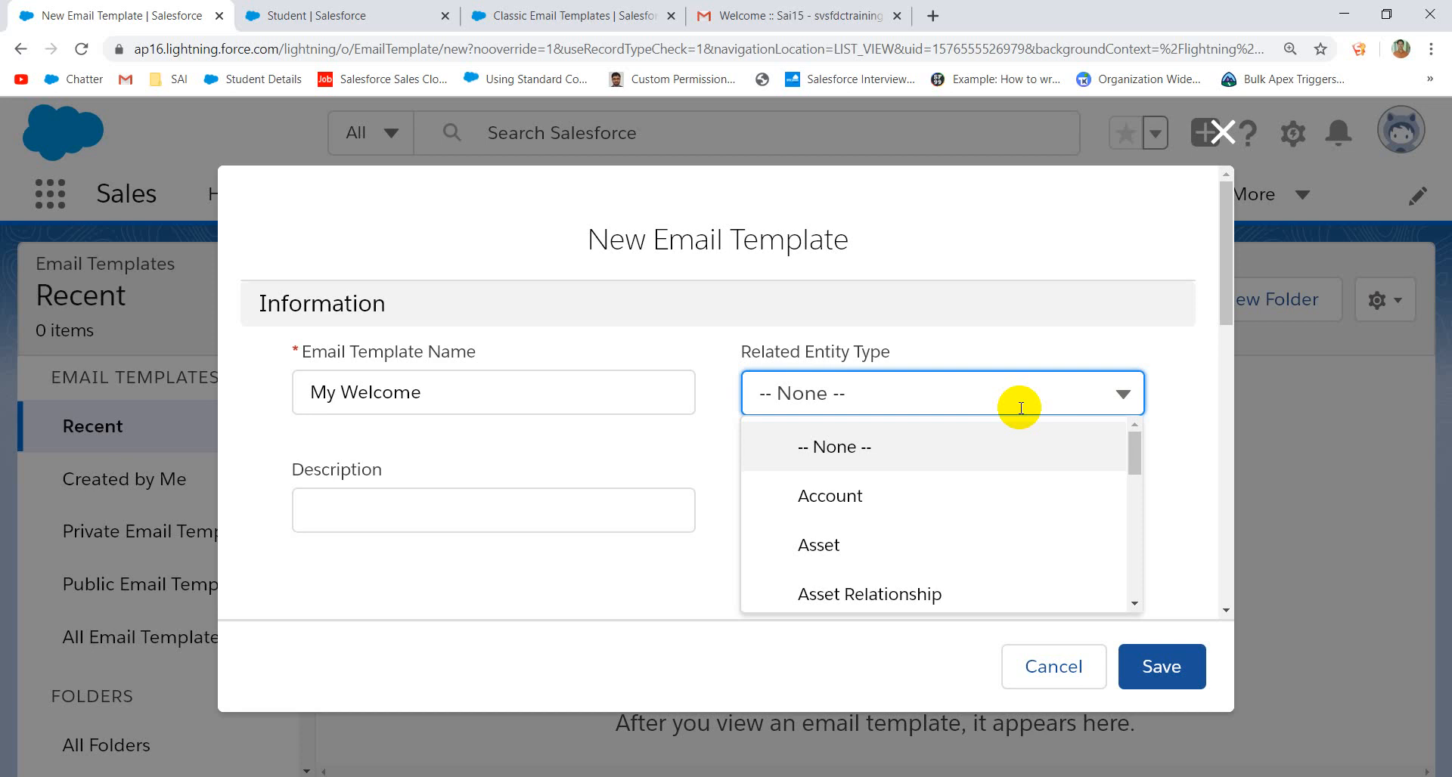
pyautogui.scroll(-6, 959, 509)
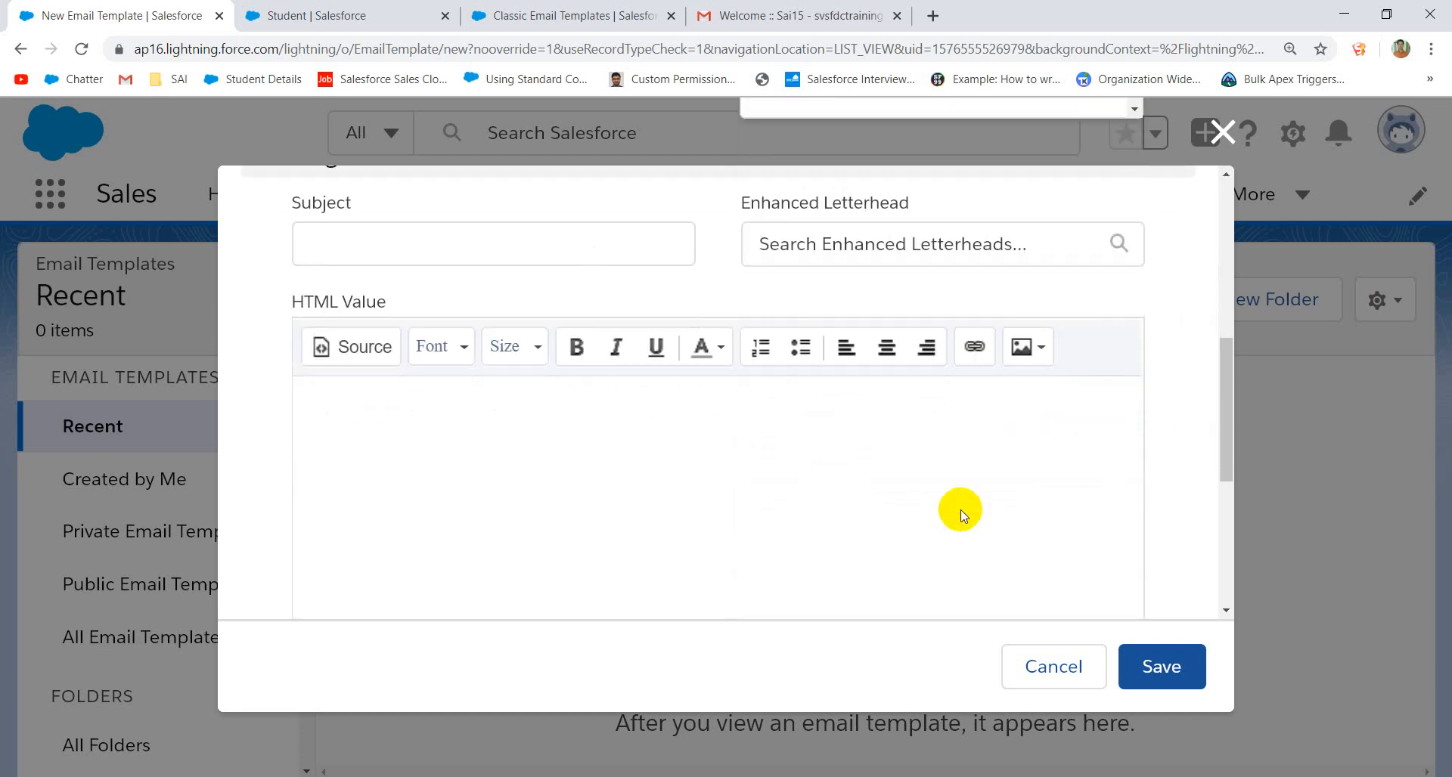
pyautogui.scroll(2, 930, 431)
pyautogui.scroll(1, 931, 431)
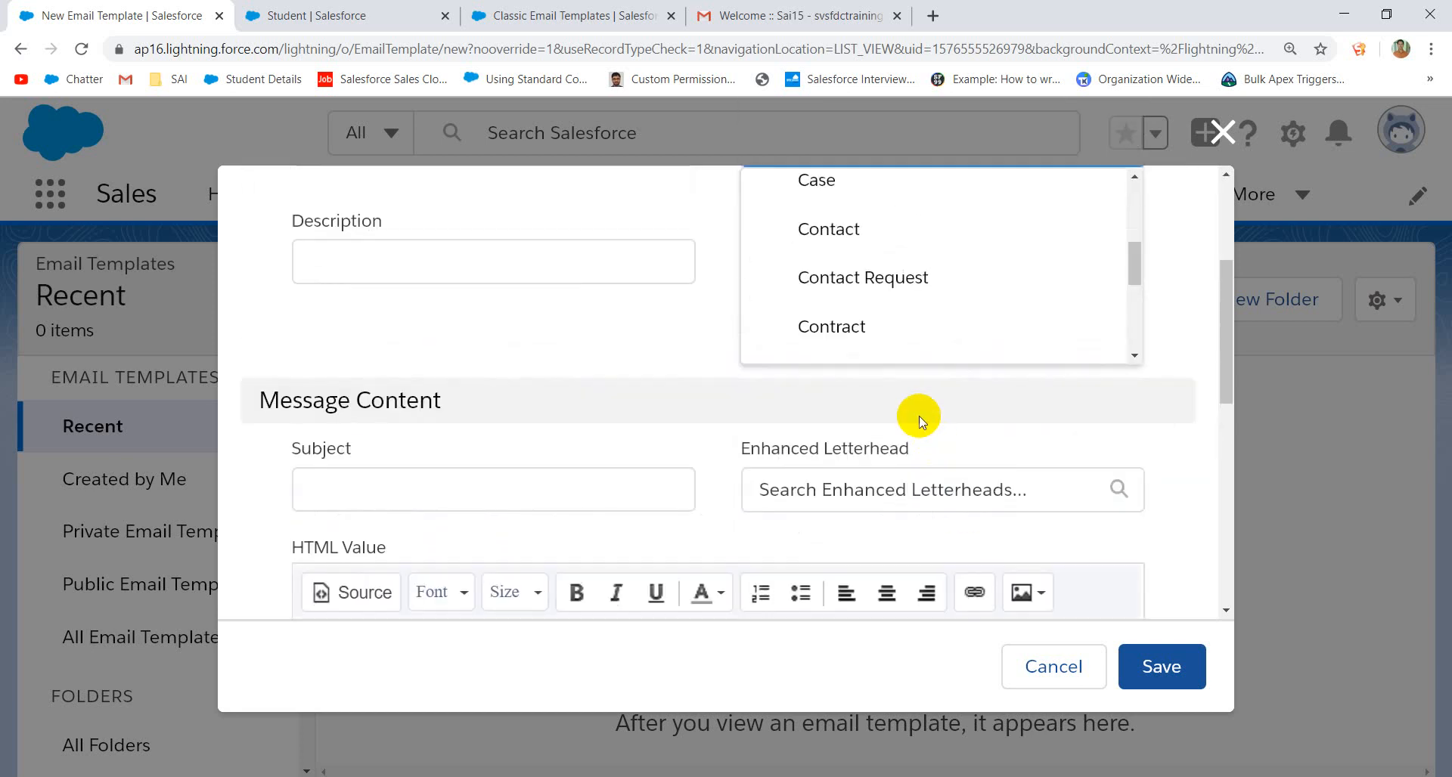
pyautogui.scroll(-6, 906, 262)
pyautogui.scroll(7, 907, 263)
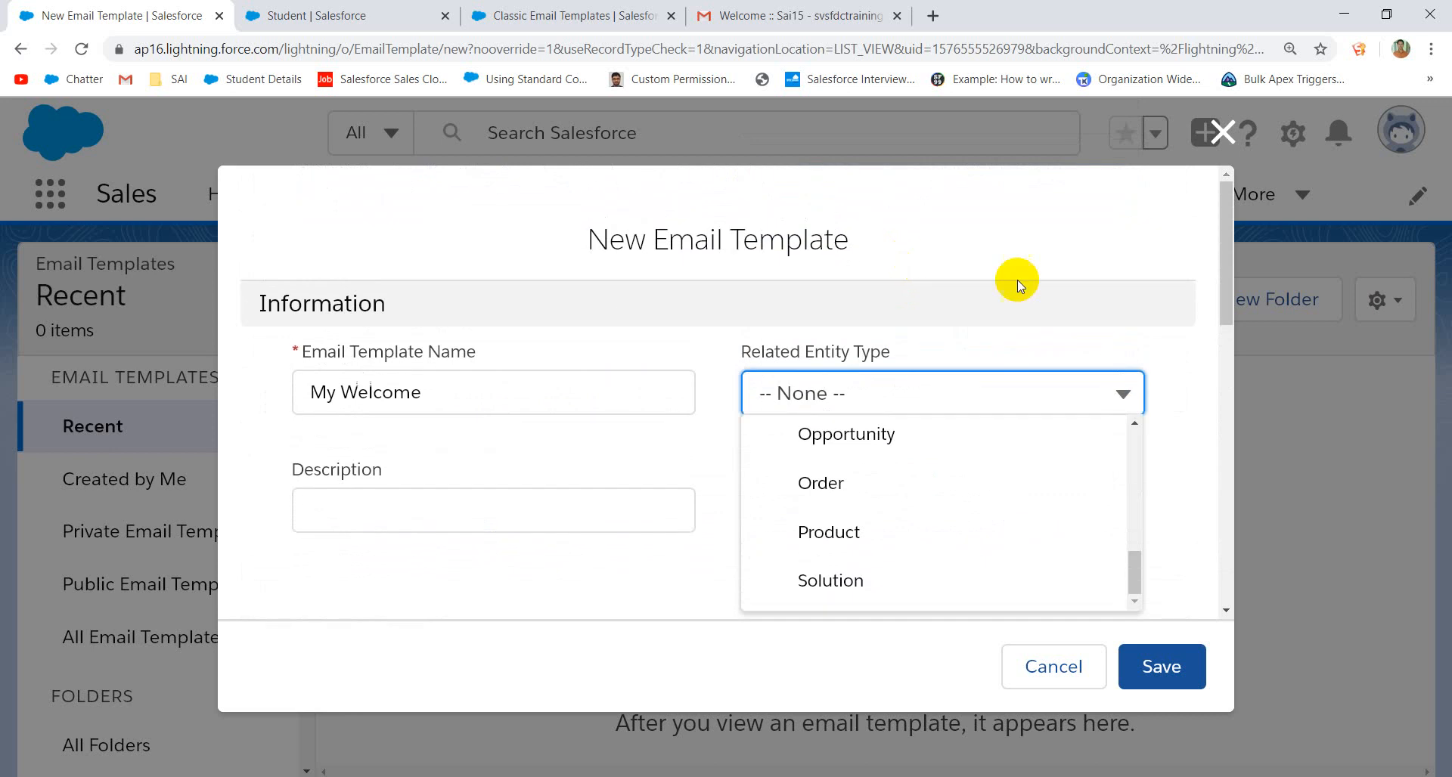
pyautogui.click(1078, 315)
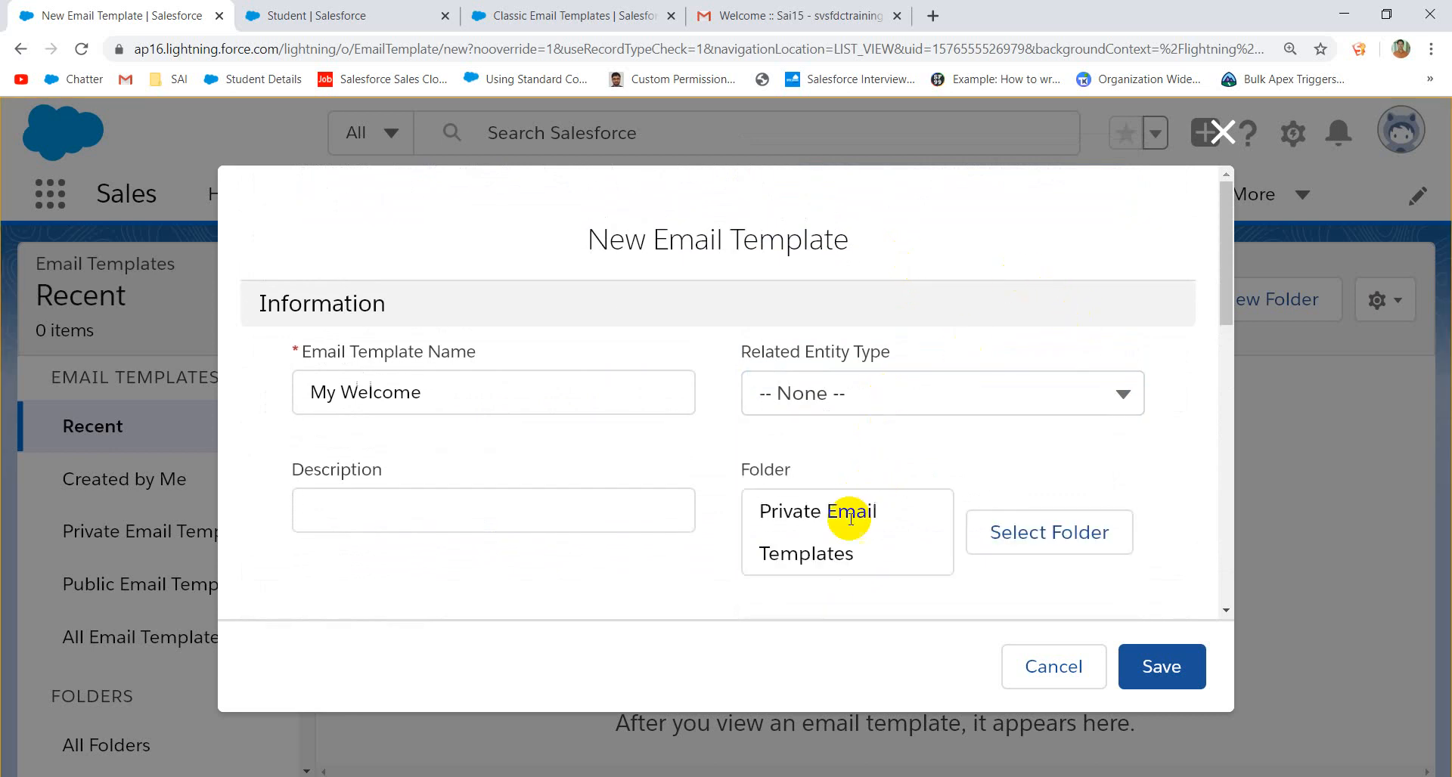
# - Check which folders are available for storing the template and cancel the folder selection
pyautogui.scroll(-1, 851, 517)
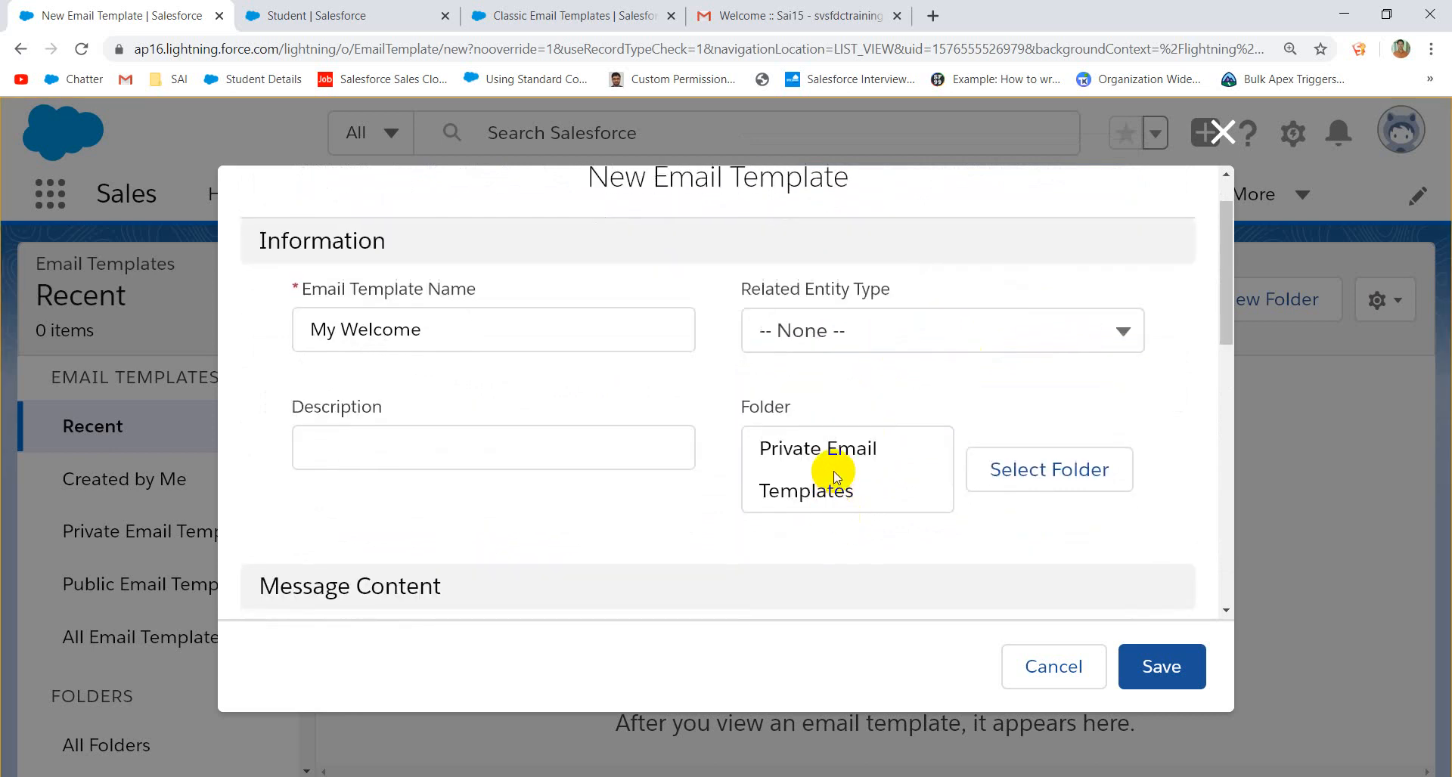
pyautogui.moveTo(840, 450); pyautogui.dragTo(820, 493)
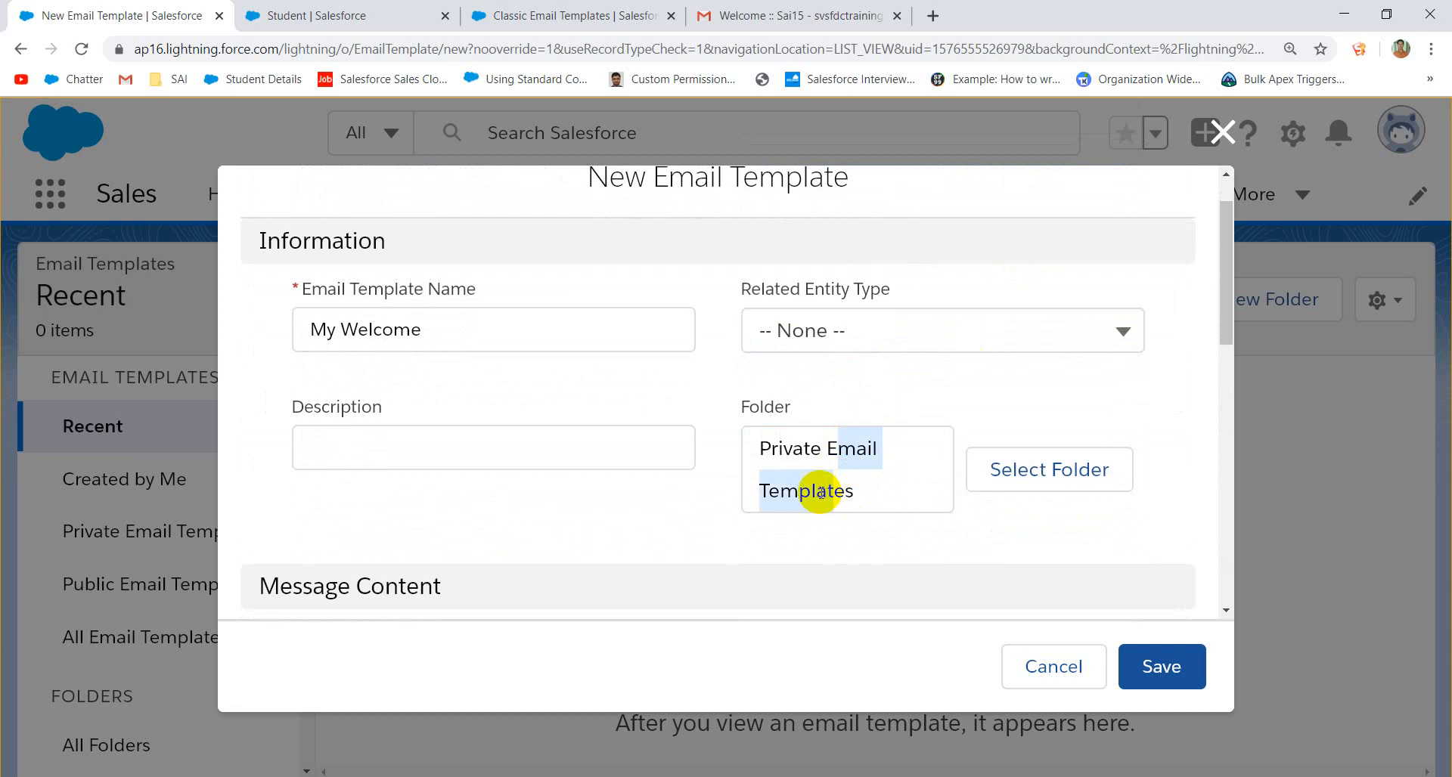
pyautogui.click(885, 498)
pyautogui.click(1018, 467)
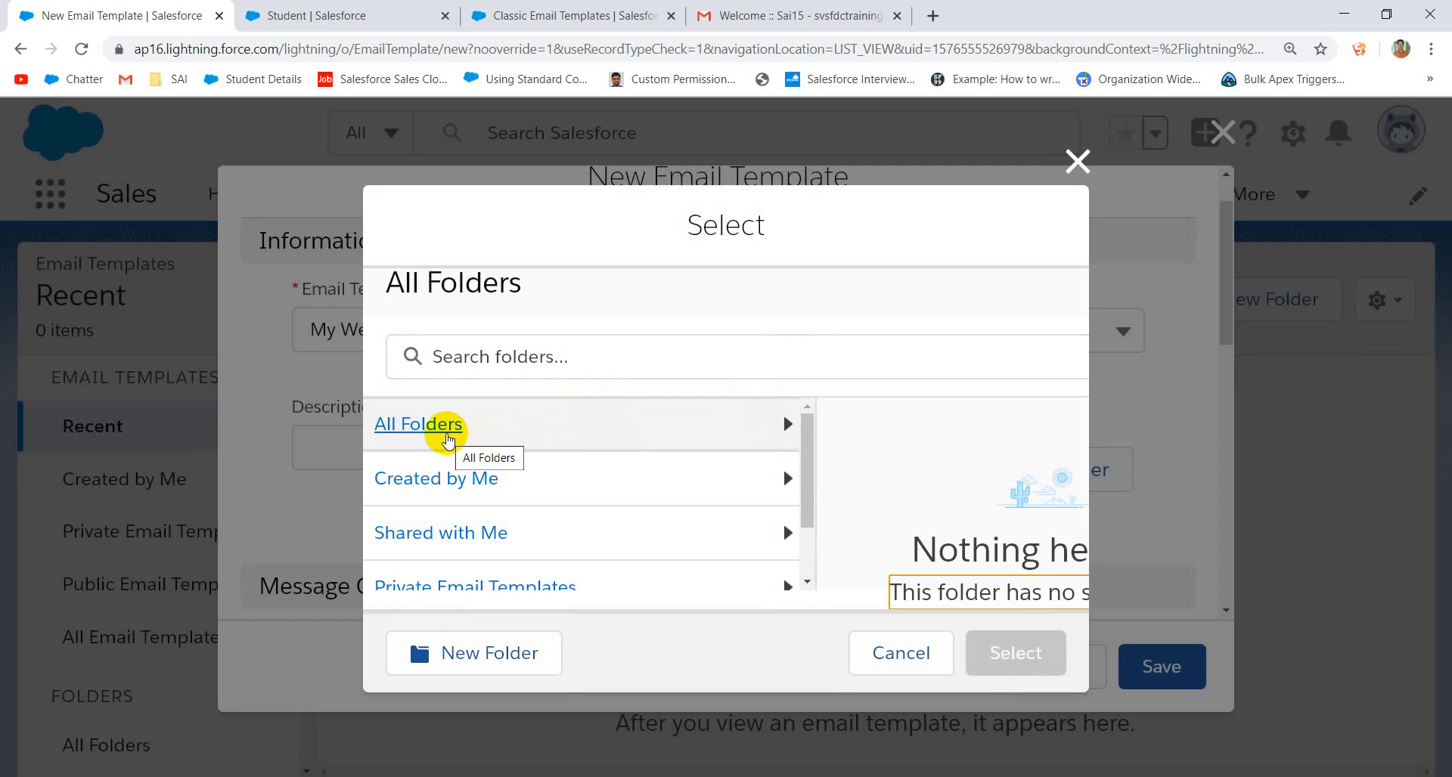
pyautogui.click(423, 437)
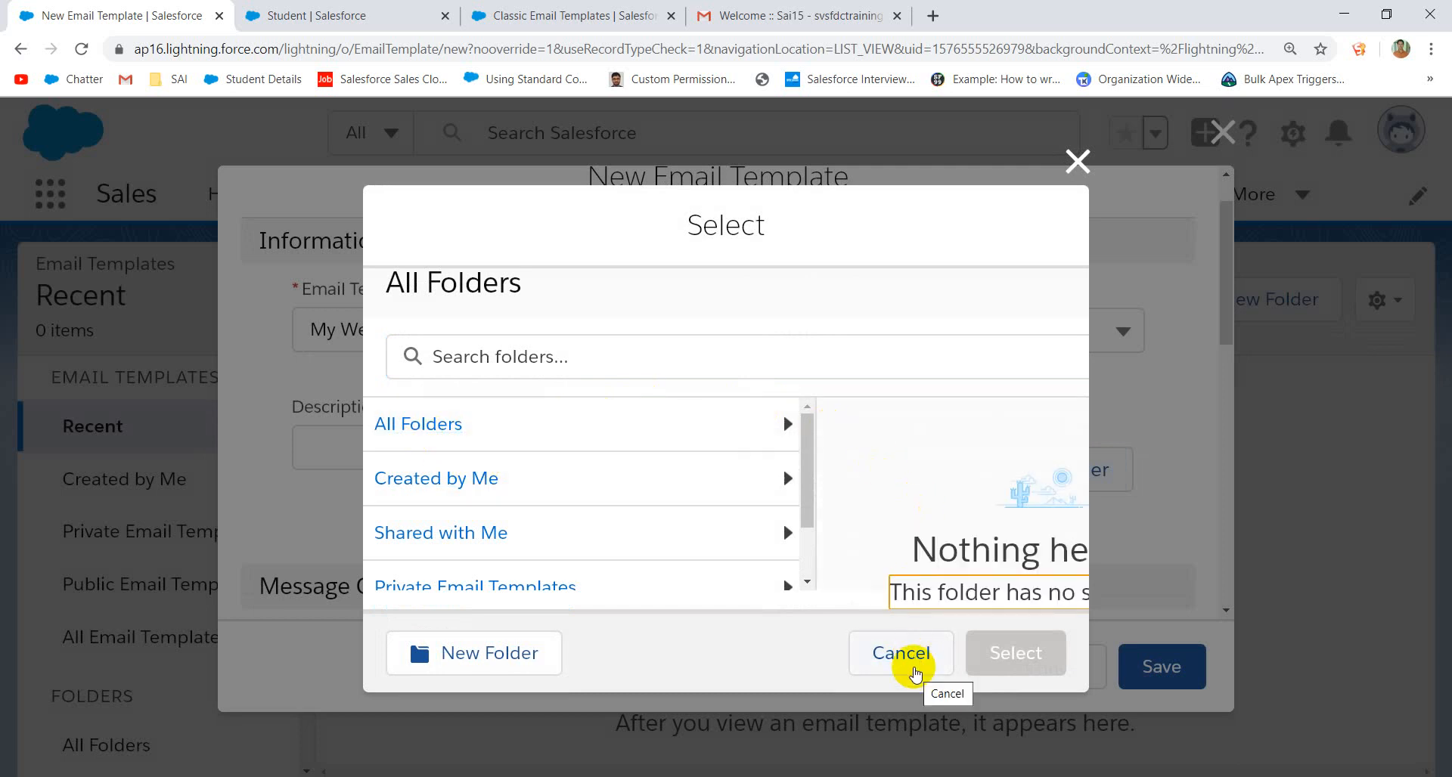
pyautogui.click(901, 655)
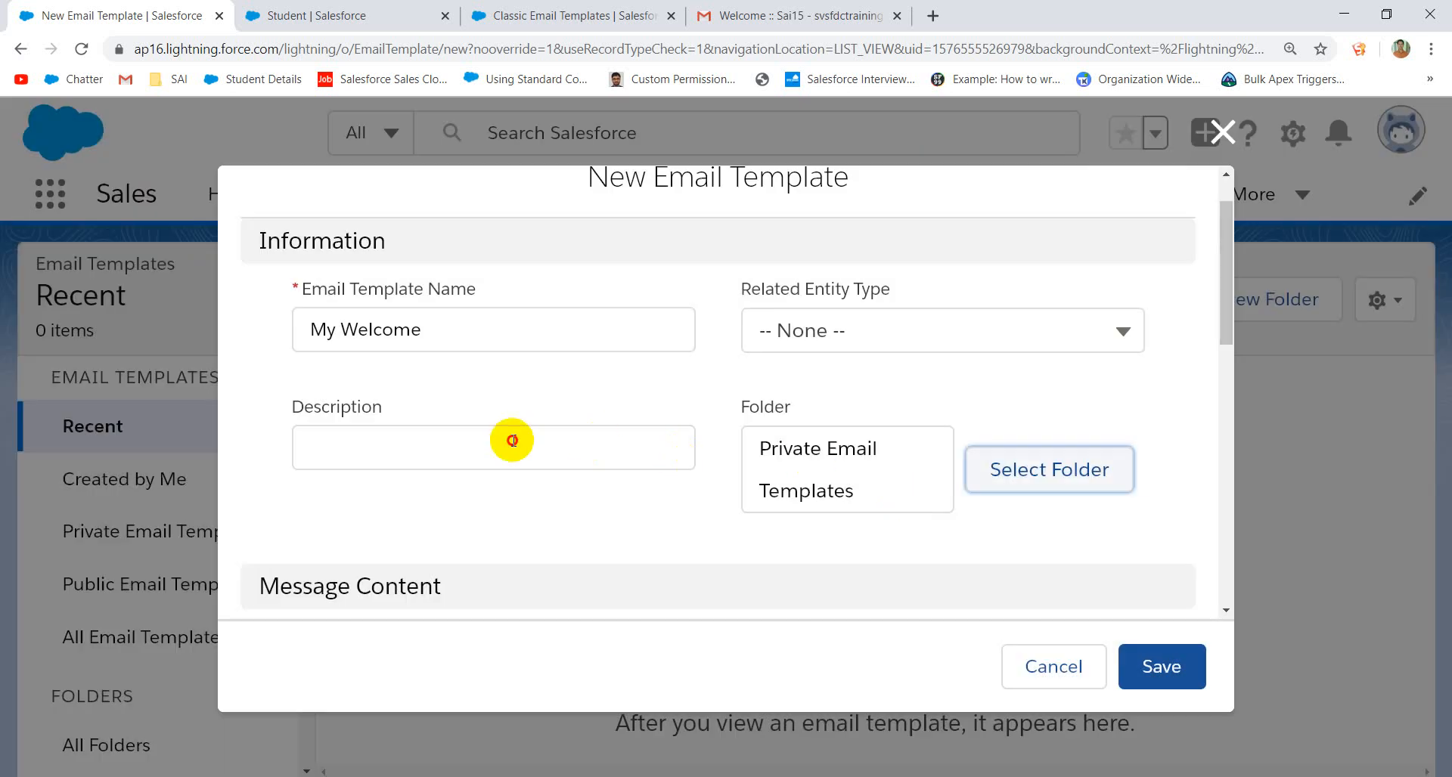
# - Enter "My Welcome" as the template's description and "Test Email" as its subject
pyautogui.click(514, 440)
pyautogui.write('My')
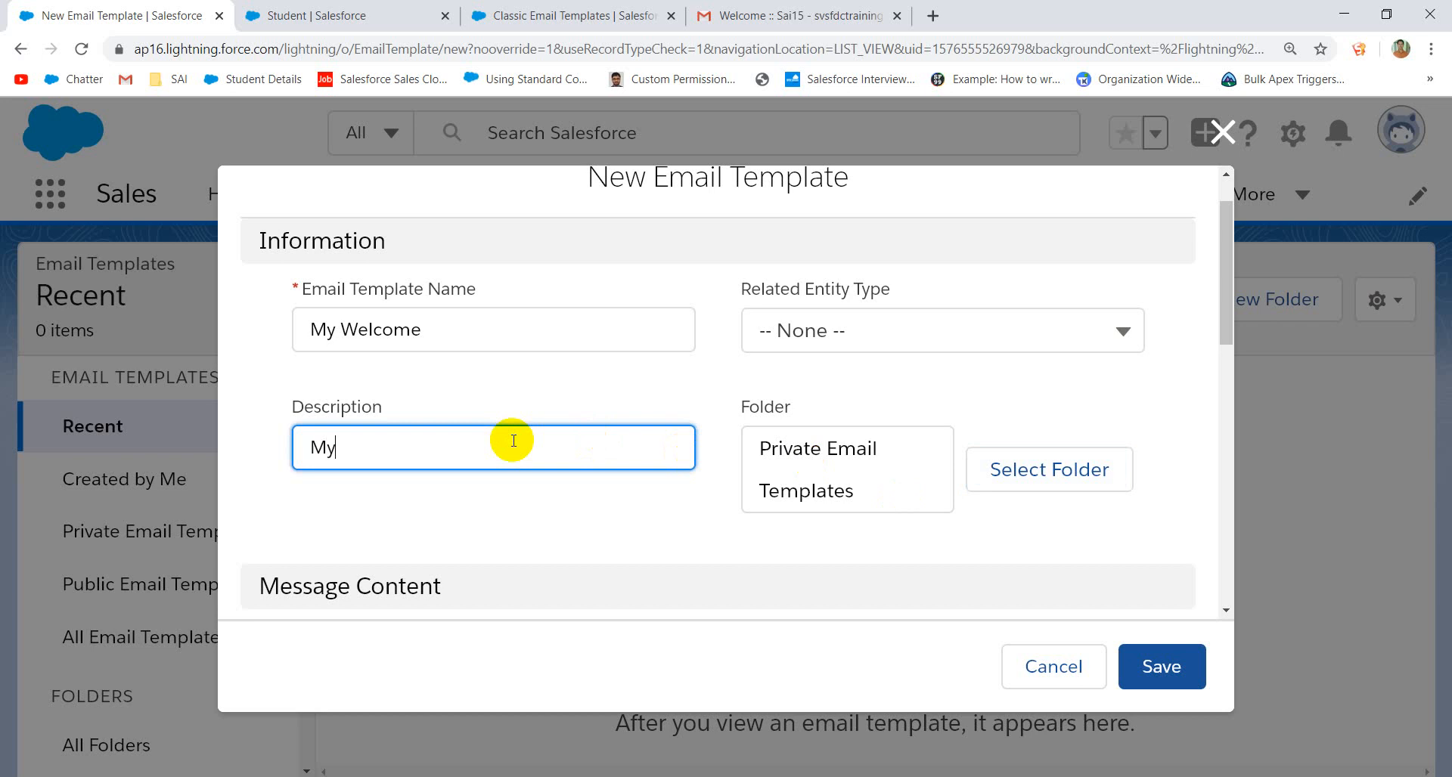
pyautogui.write(' Welcome')
pyautogui.scroll(-5, 527, 499)
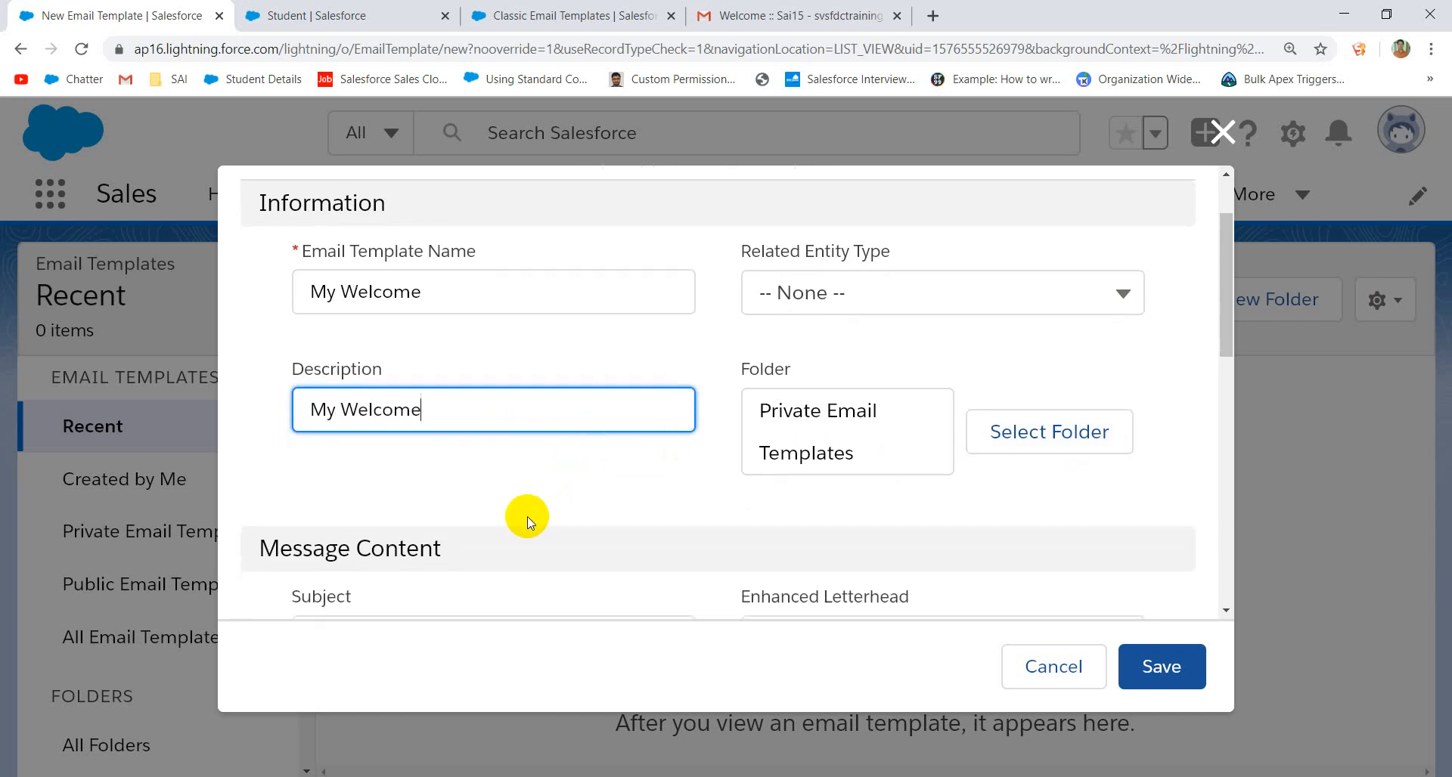
pyautogui.scroll(5, 527, 520)
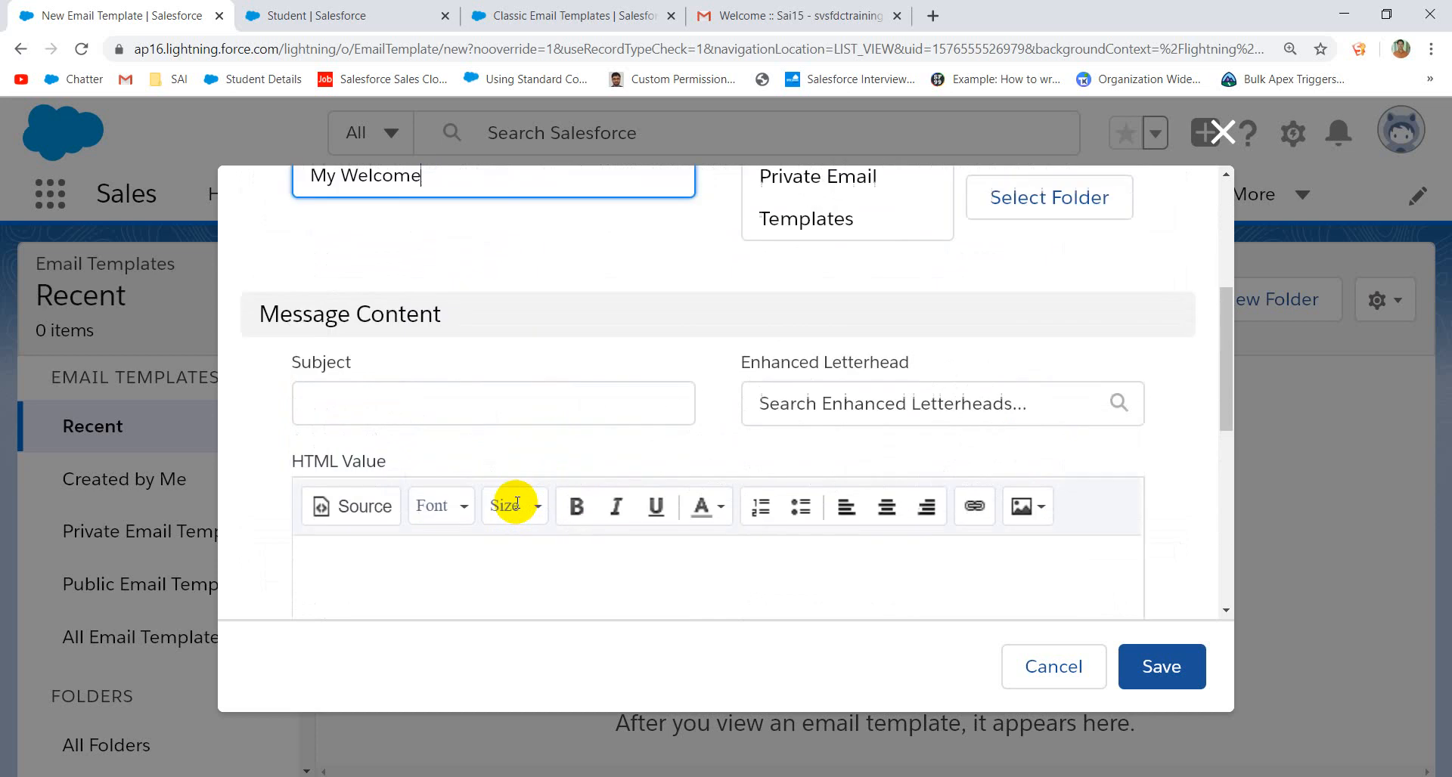
pyautogui.click(415, 391)
pyautogui.write('Test ')
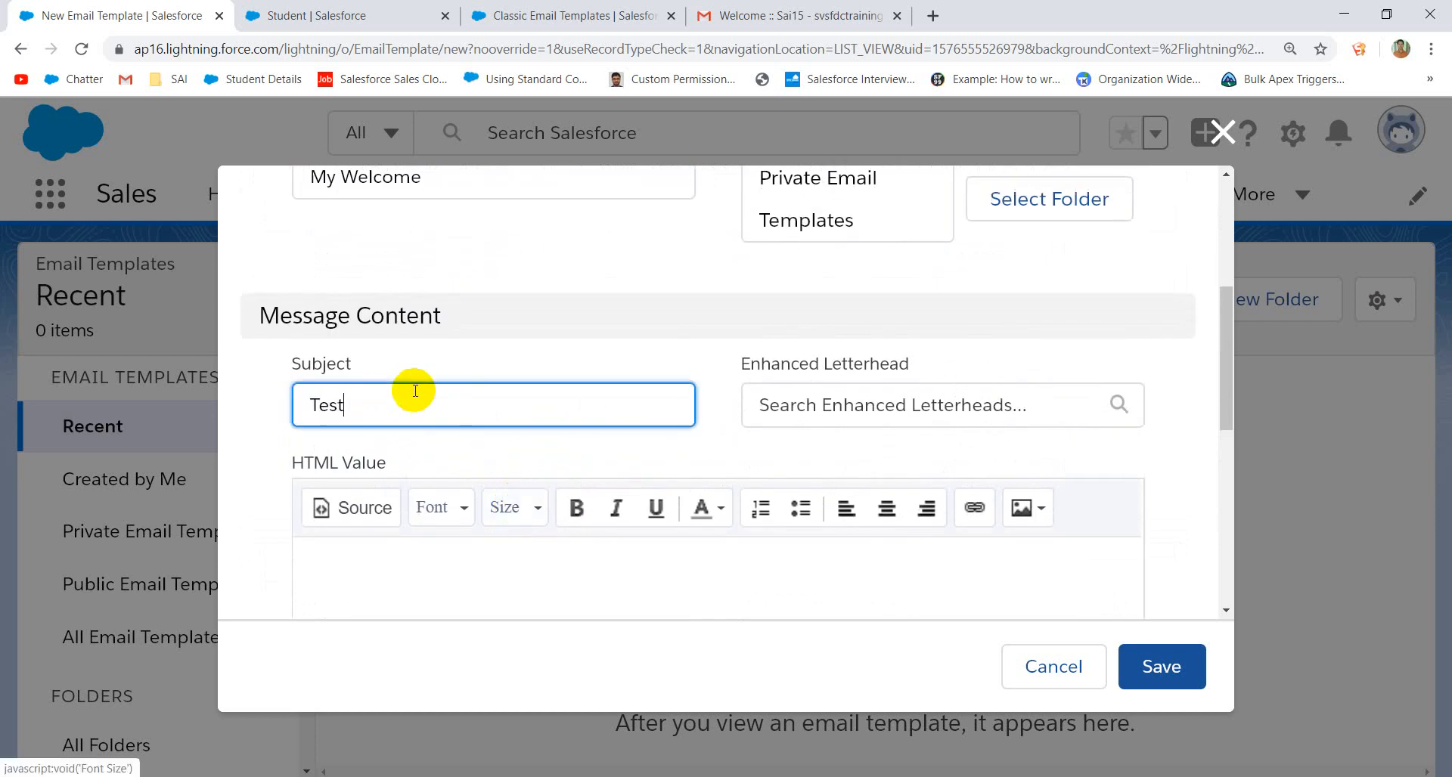
pyautogui.write('Email')
pyautogui.click(872, 410)
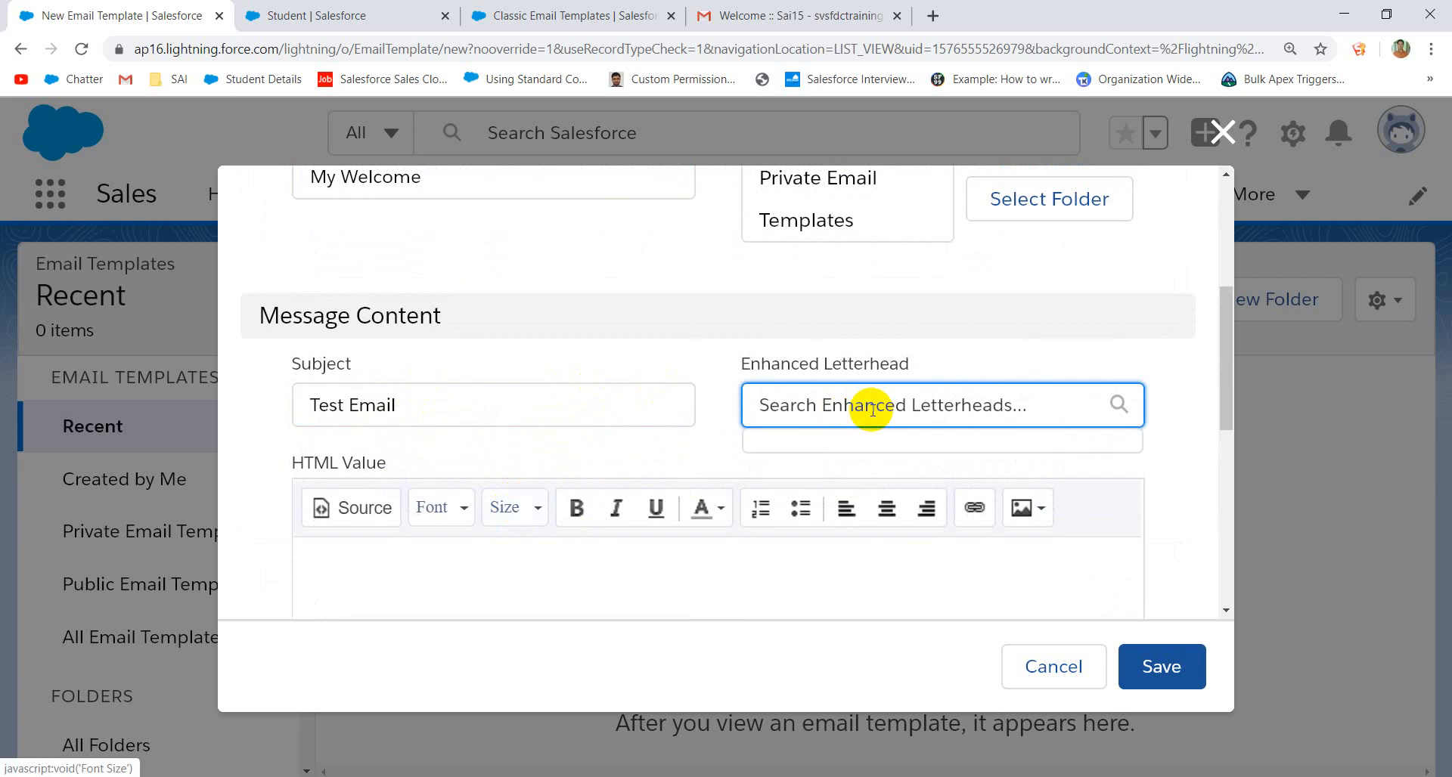
pyautogui.click(677, 315)
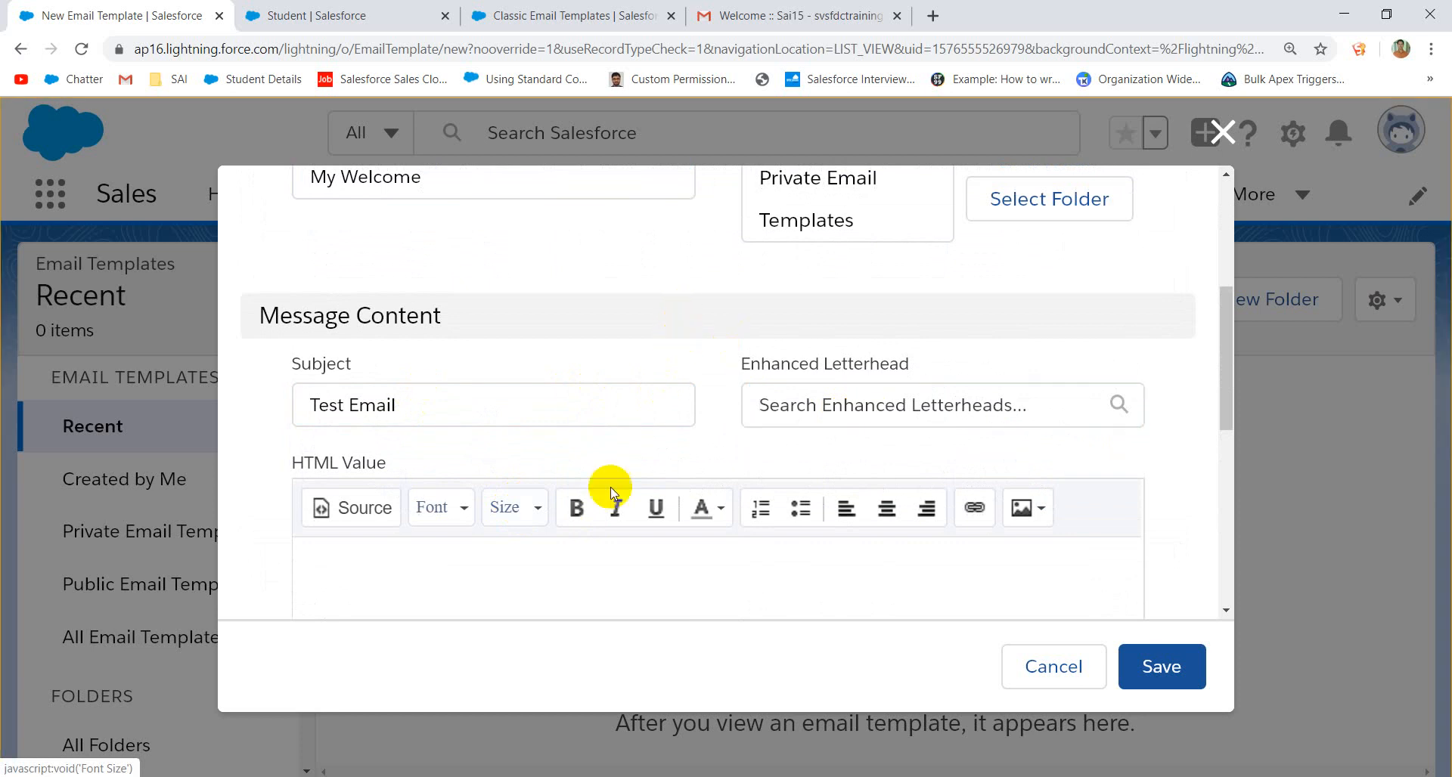
# - Write "Test Lightning Email" as the template's HTML body and save the template
pyautogui.scroll(-2, 605, 507)
pyautogui.scroll(-2, 605, 520)
pyautogui.click(480, 465)
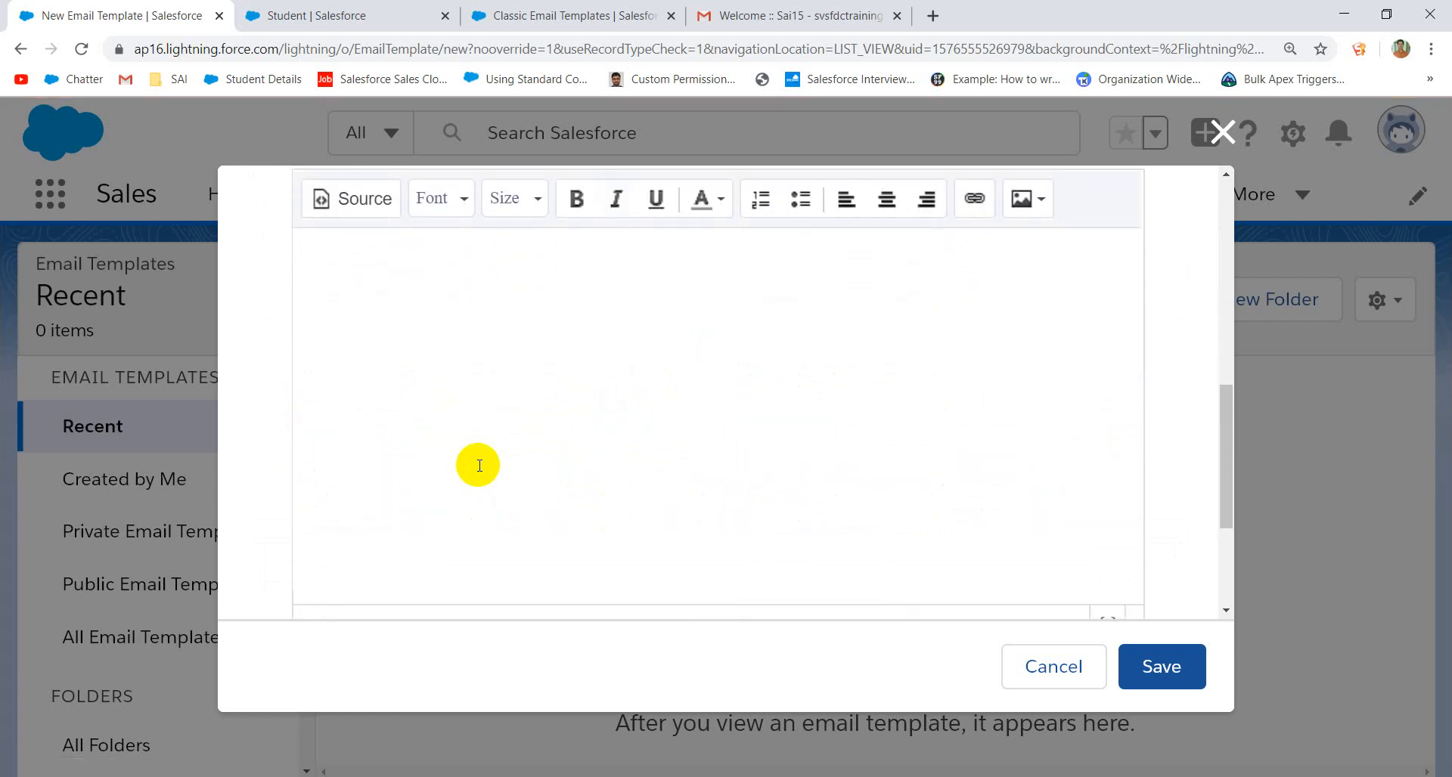
pyautogui.write('Test W')
pyautogui.write('Ema')
pyautogui.press('BackSpace')
pyautogui.press('BackSpace')
pyautogui.press('BackSpace')
pyautogui.press('BackSpace')
pyautogui.press('BackSpace')
pyautogui.write('Lightning Email')
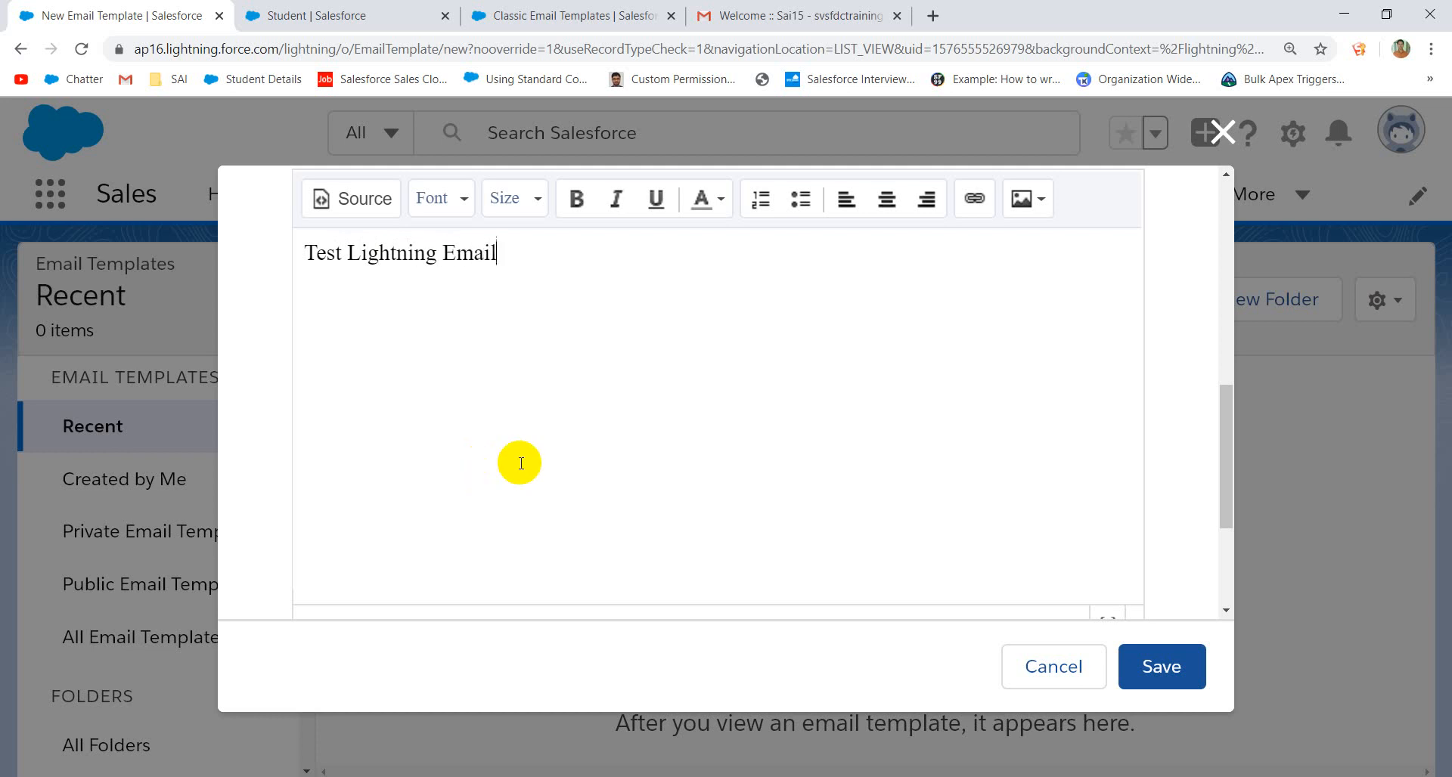
pyautogui.scroll(-3, 519, 463)
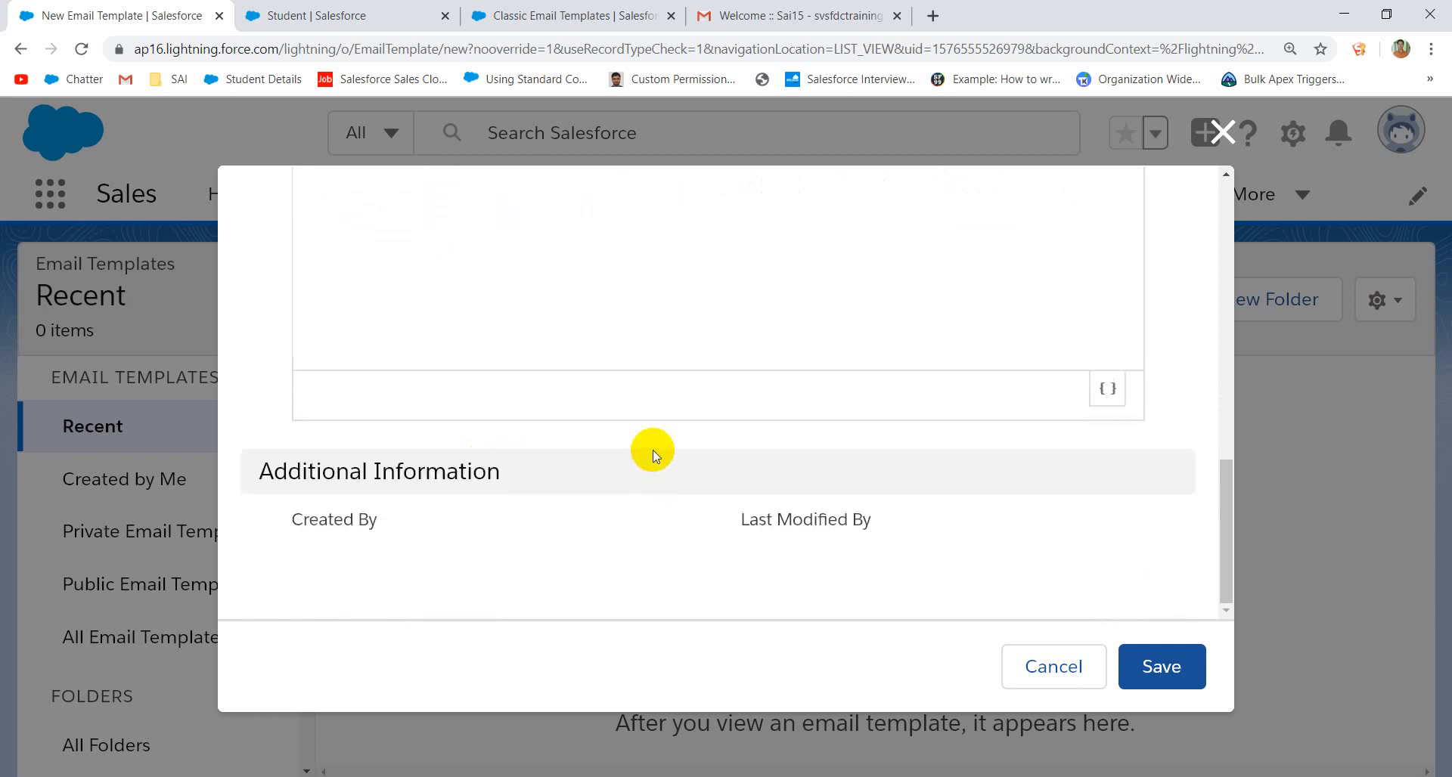
pyautogui.click(1157, 673)
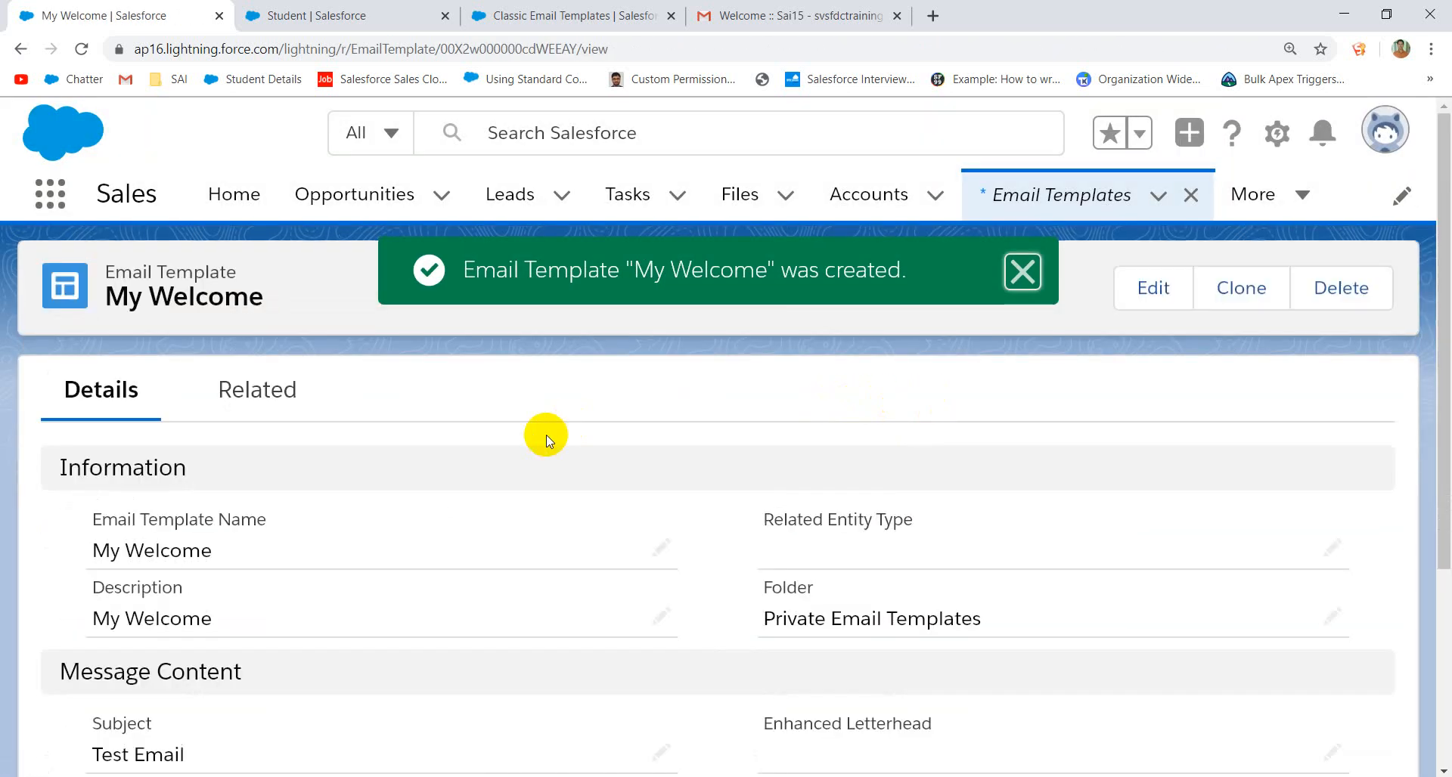
# - Review the saved My Welcome template's details and dismiss the Compact Setting prompt
pyautogui.scroll(-4, 431, 518)
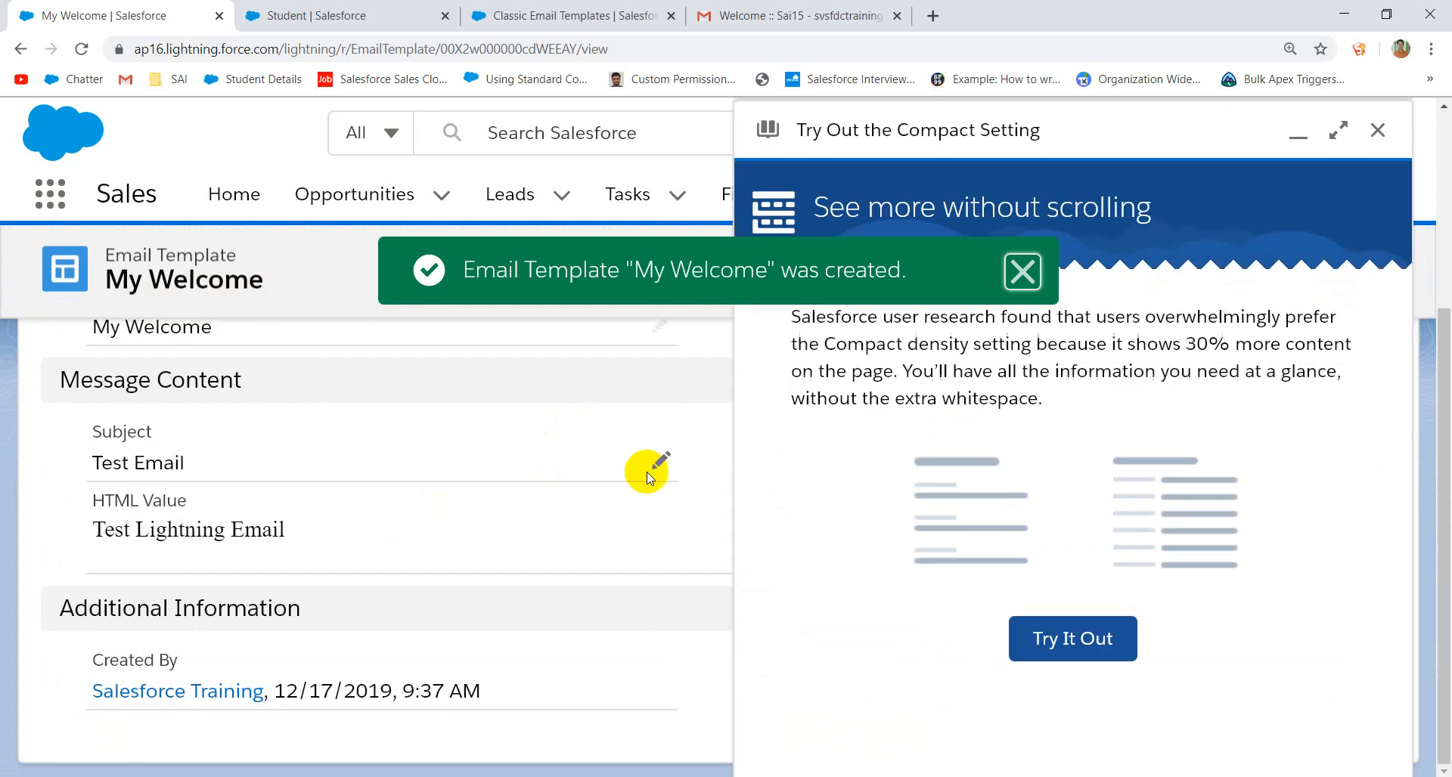
pyautogui.scroll(4, 648, 476)
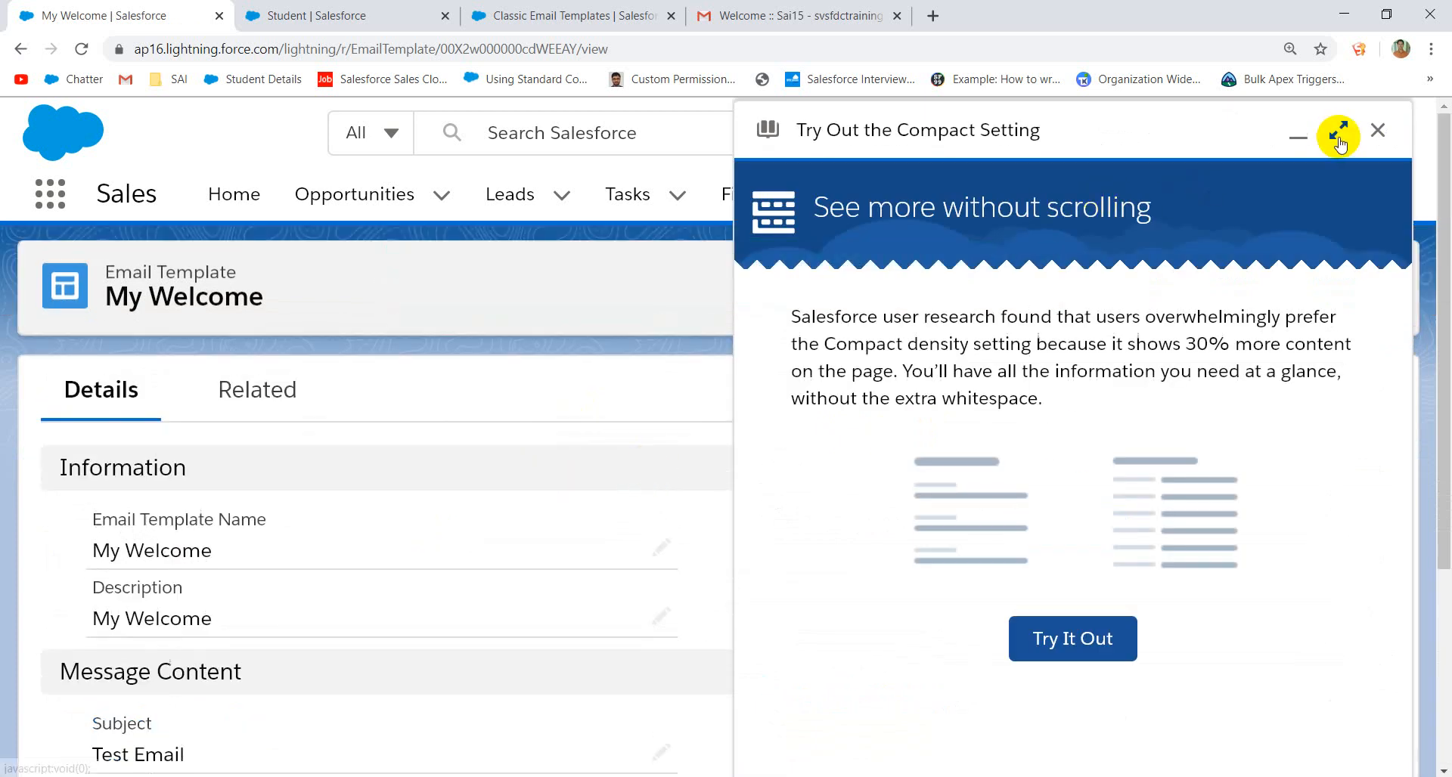
pyautogui.click(1379, 131)
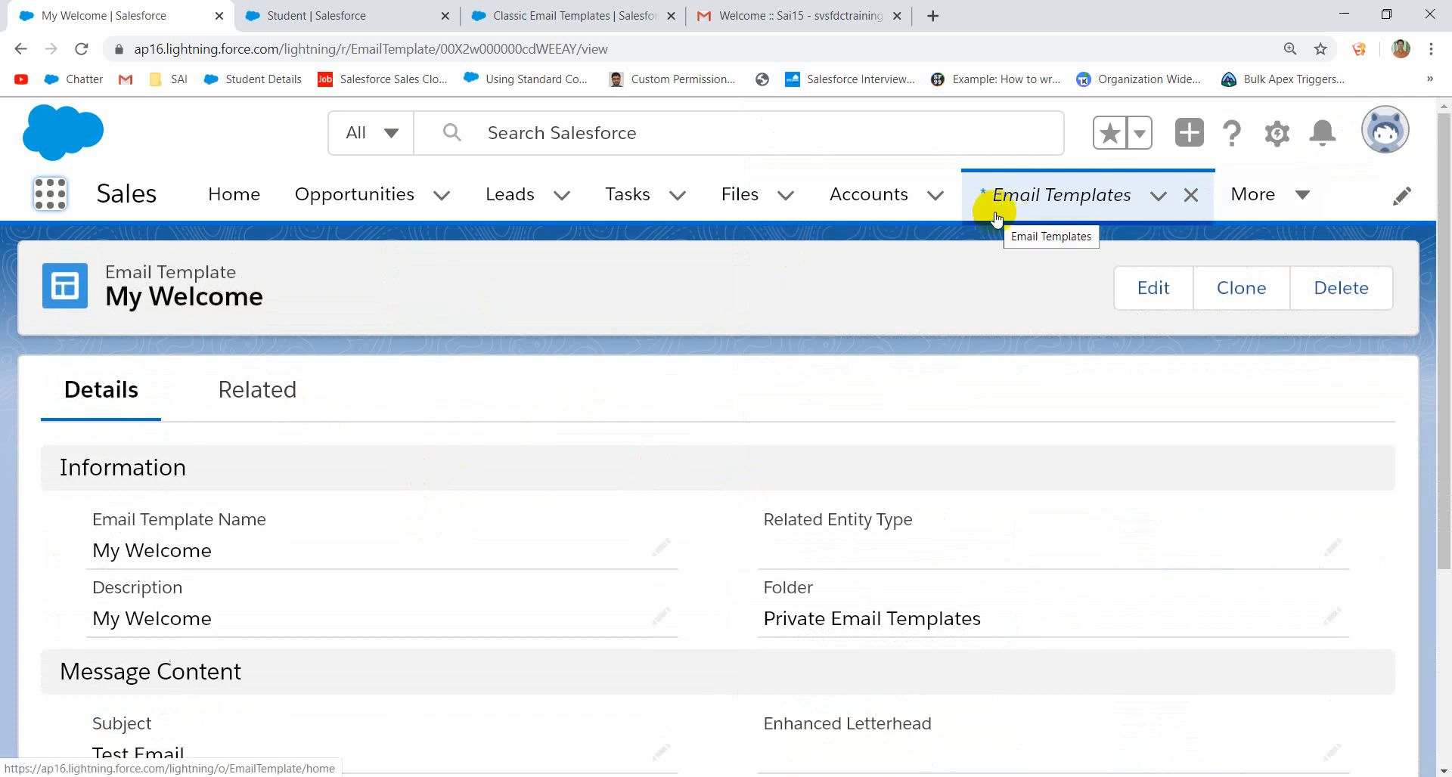
# - Find Workflow Rules in Setup by searching "workflo" and open the Welcome Student rule for editing
pyautogui.click(584, 21)
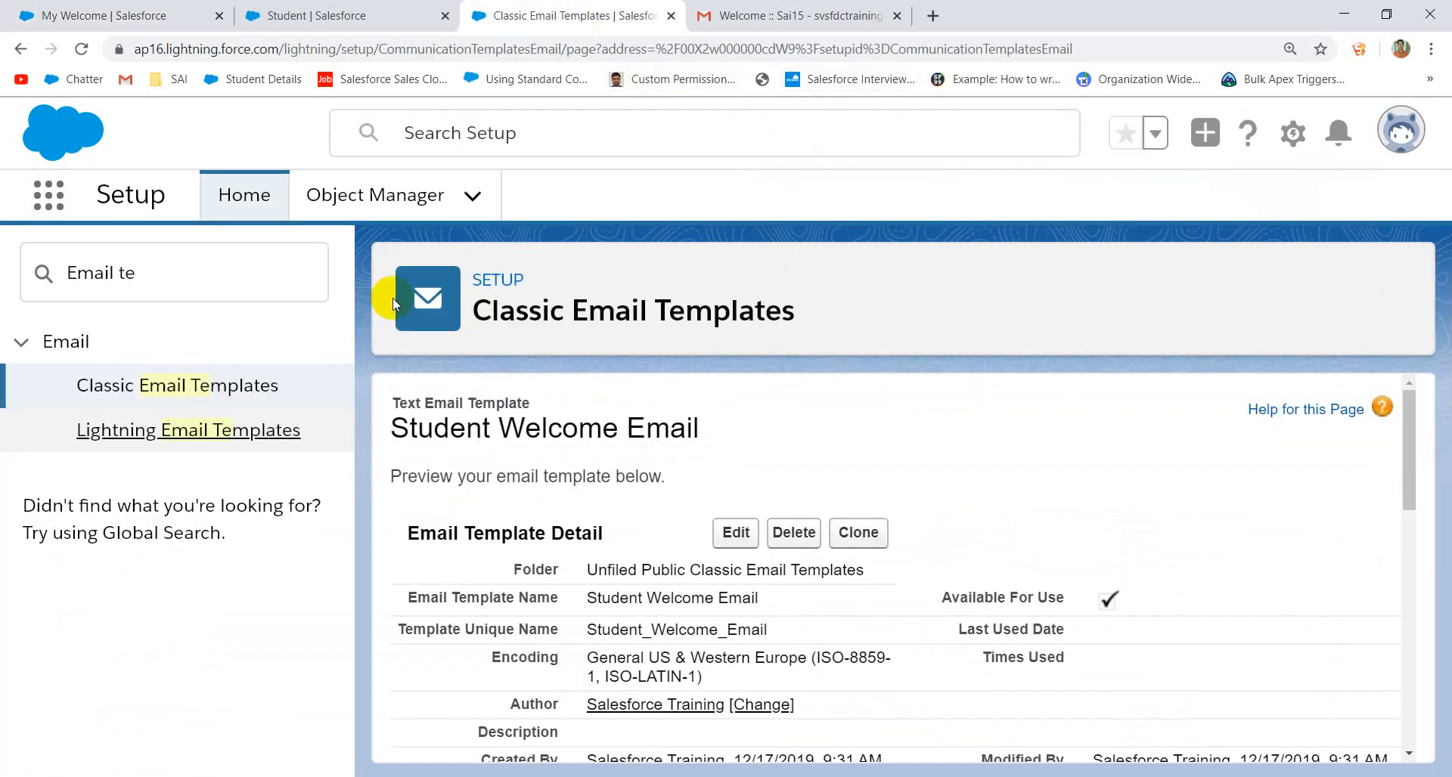
pyautogui.click(115, 257)
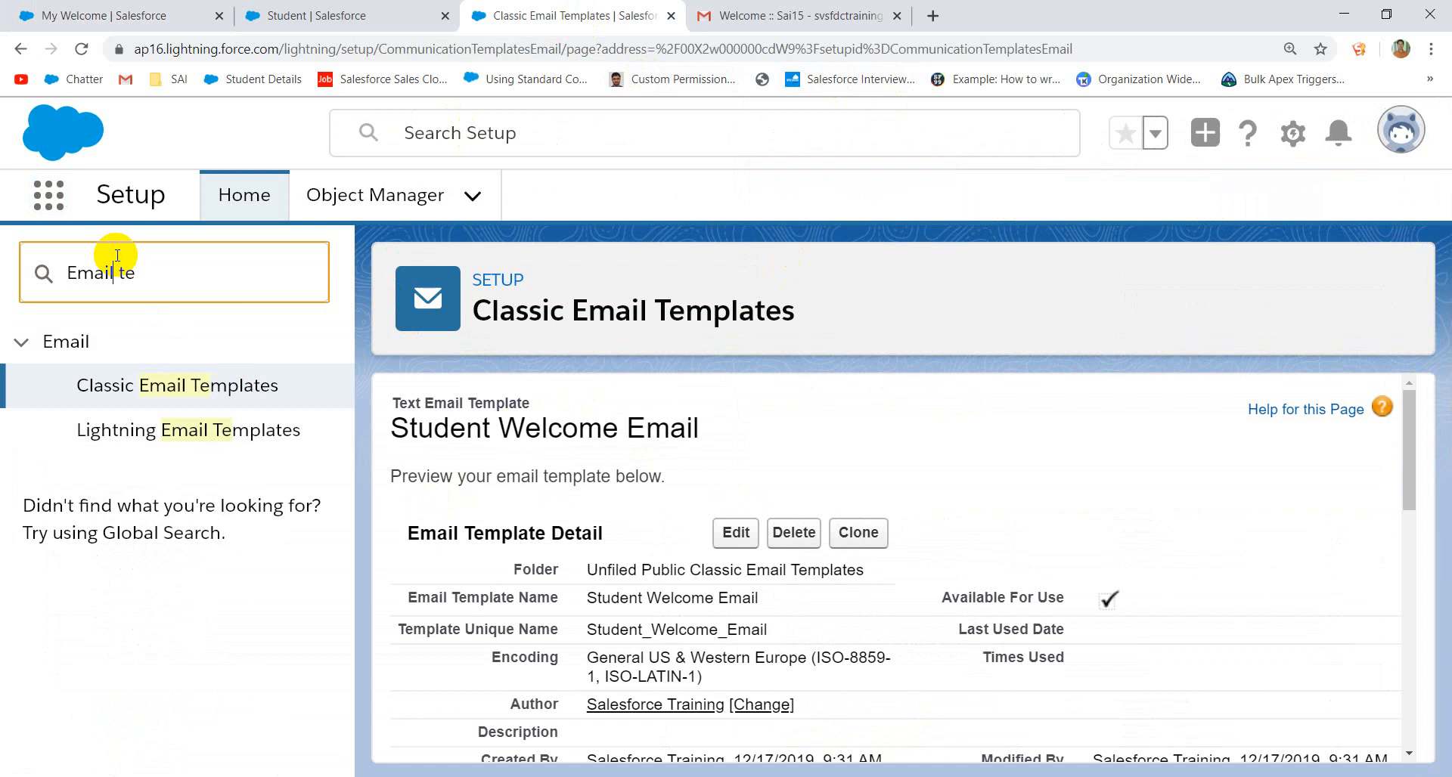
pyautogui.tripleClick(173, 272)
pyautogui.write('workflo')
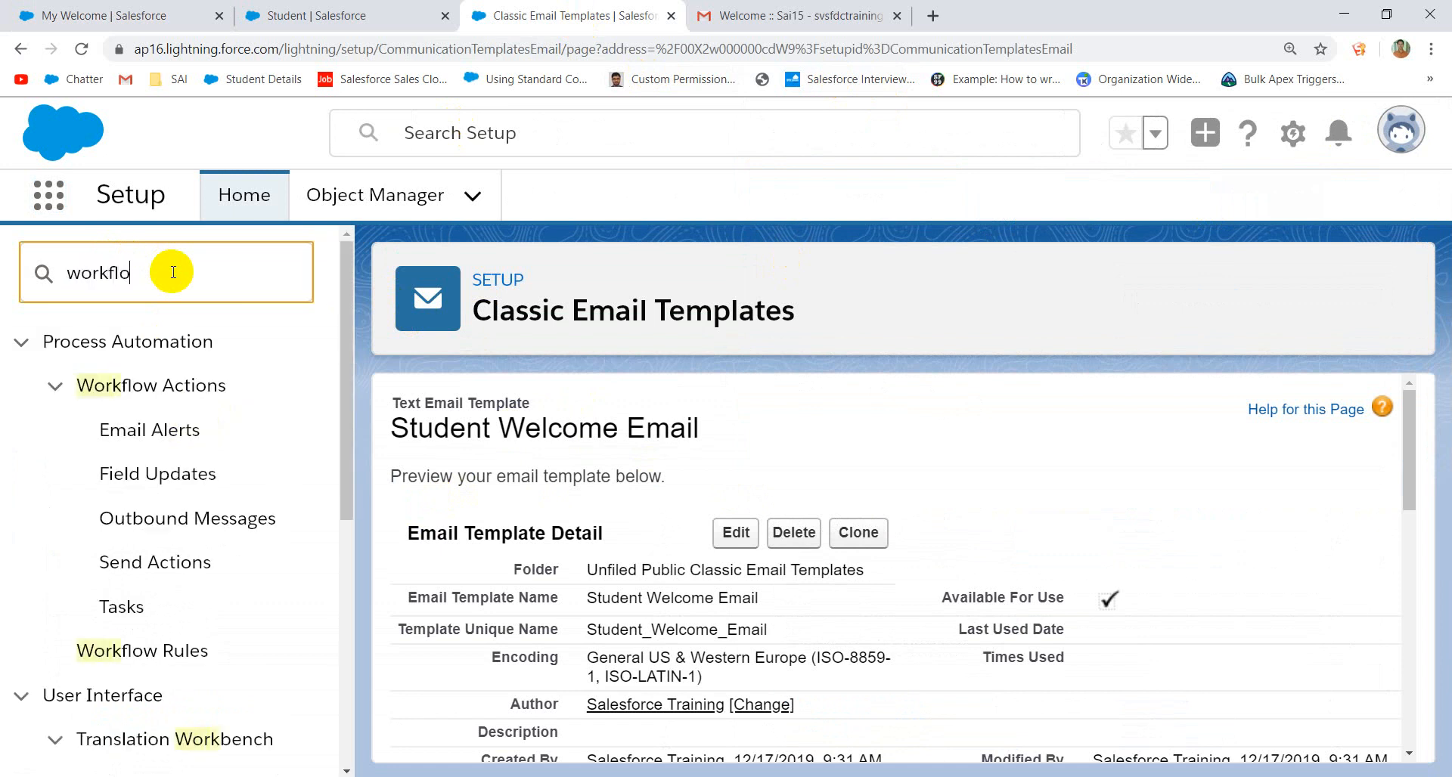
pyautogui.click(142, 652)
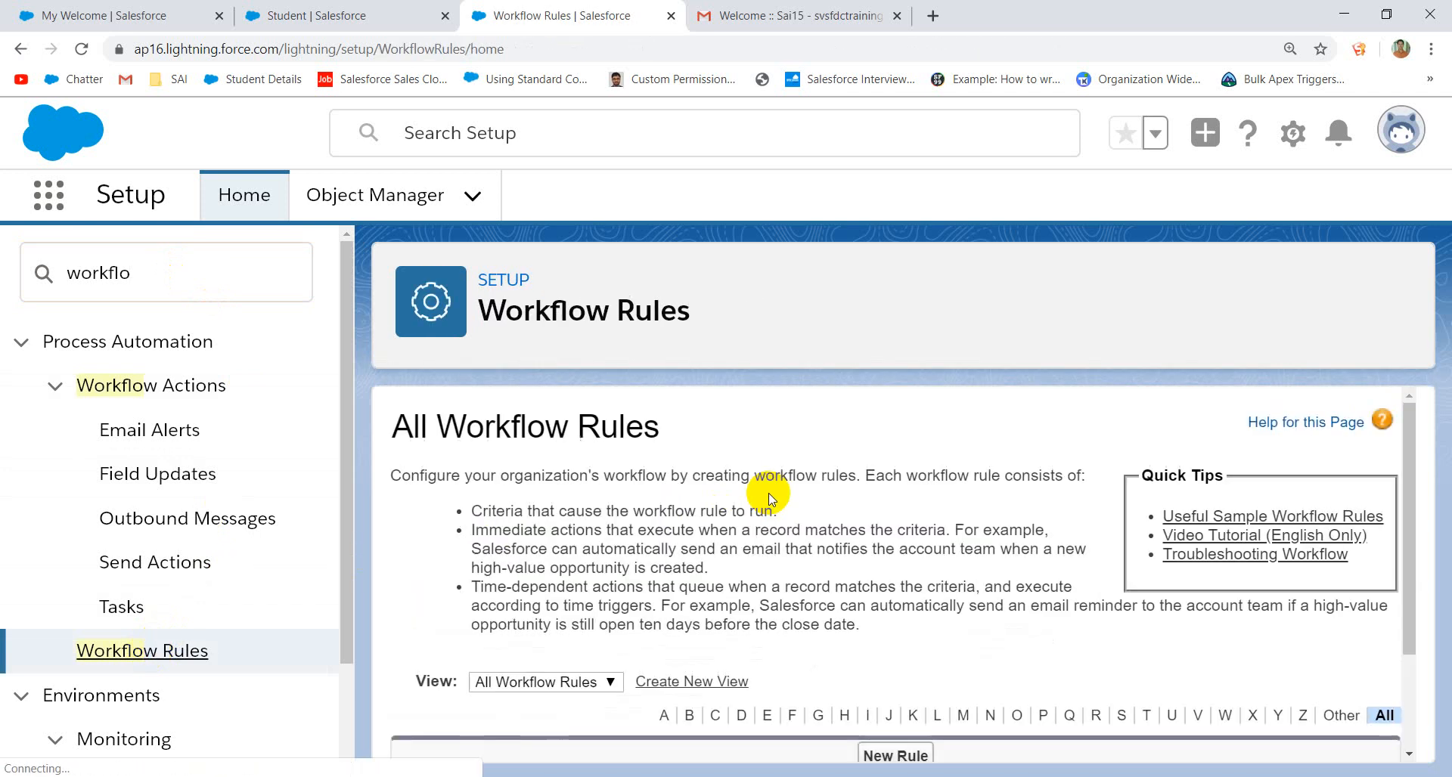
pyautogui.scroll(-2, 620, 559)
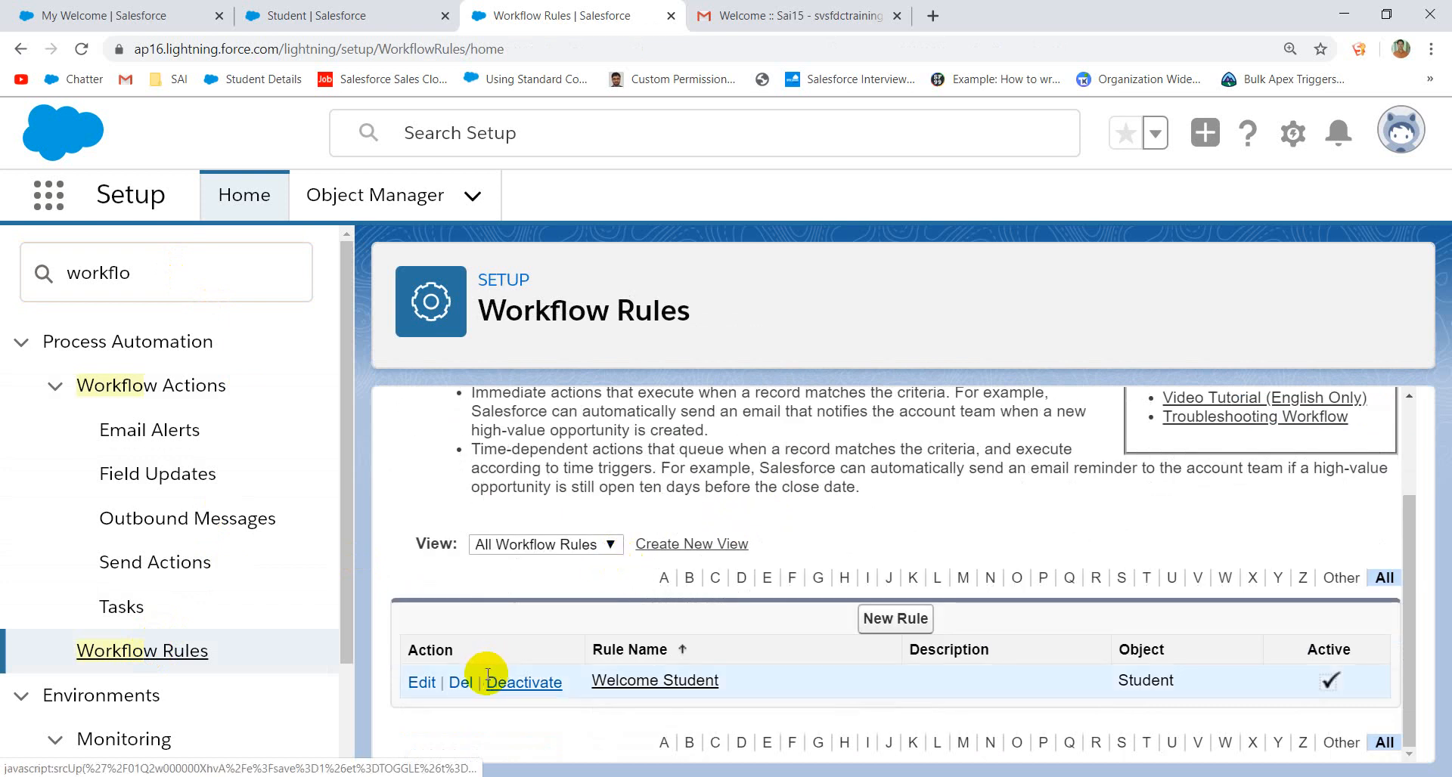
pyautogui.click(423, 683)
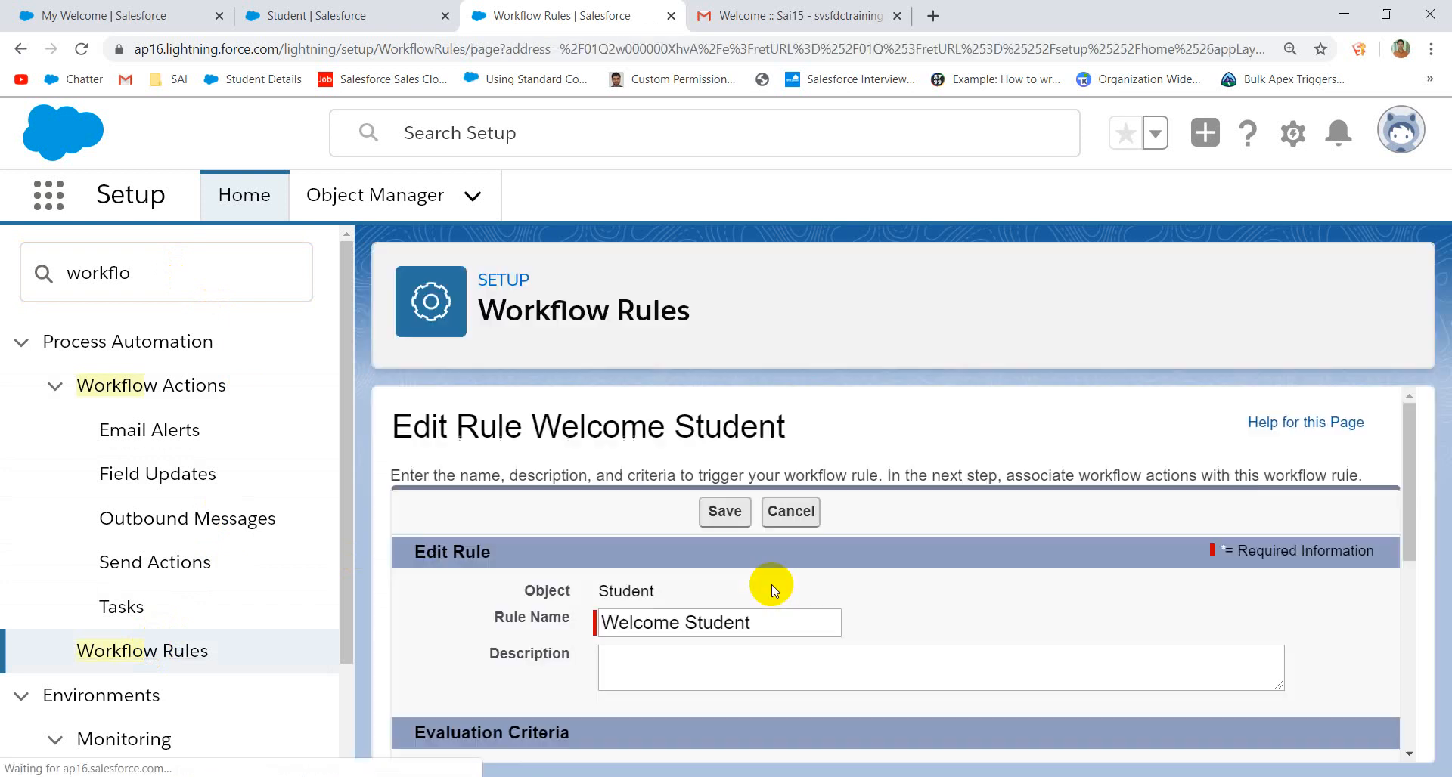
# - Set the Welcome Student rule to be evaluated only when a record is created and save the rule
pyautogui.scroll(-5, 771, 588)
pyautogui.scroll(6, 768, 584)
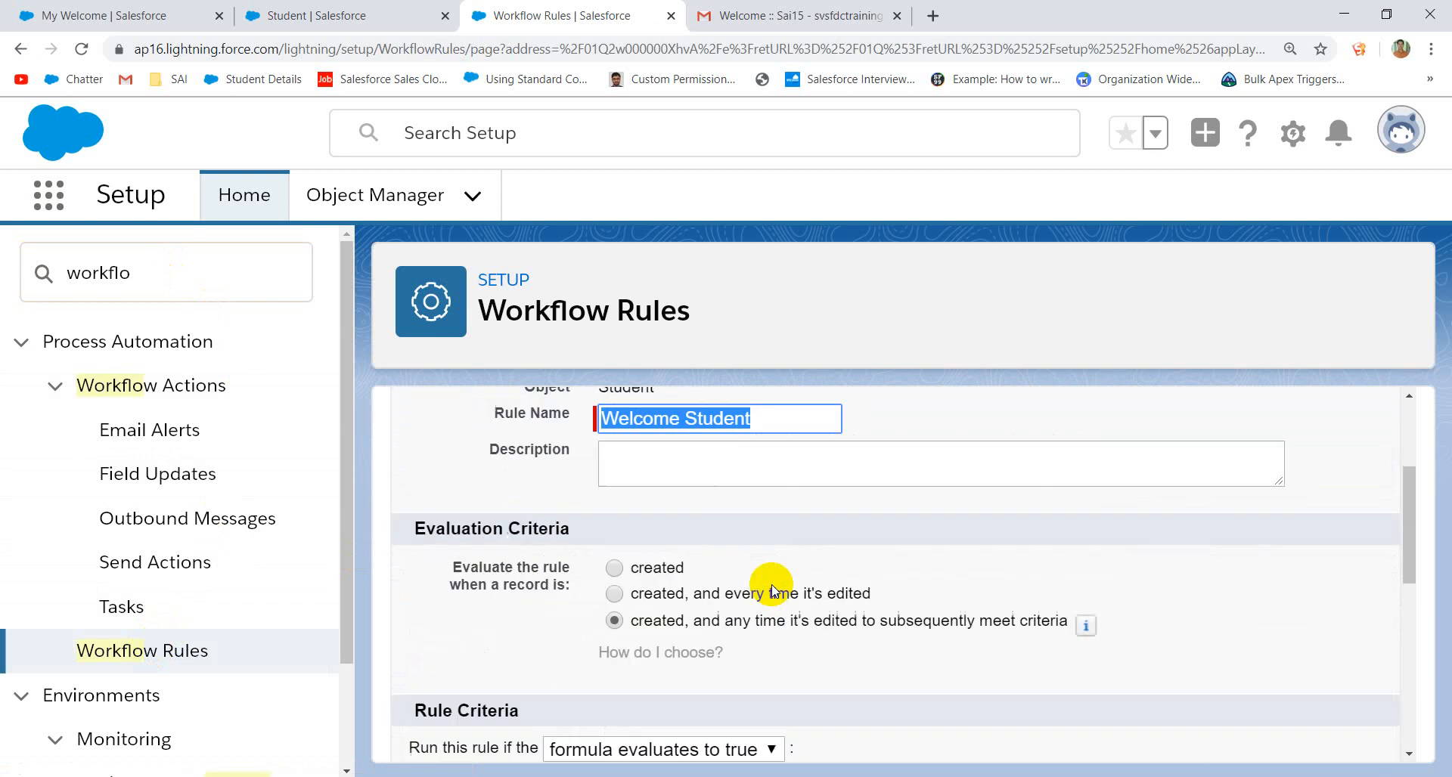
pyautogui.scroll(-2, 713, 625)
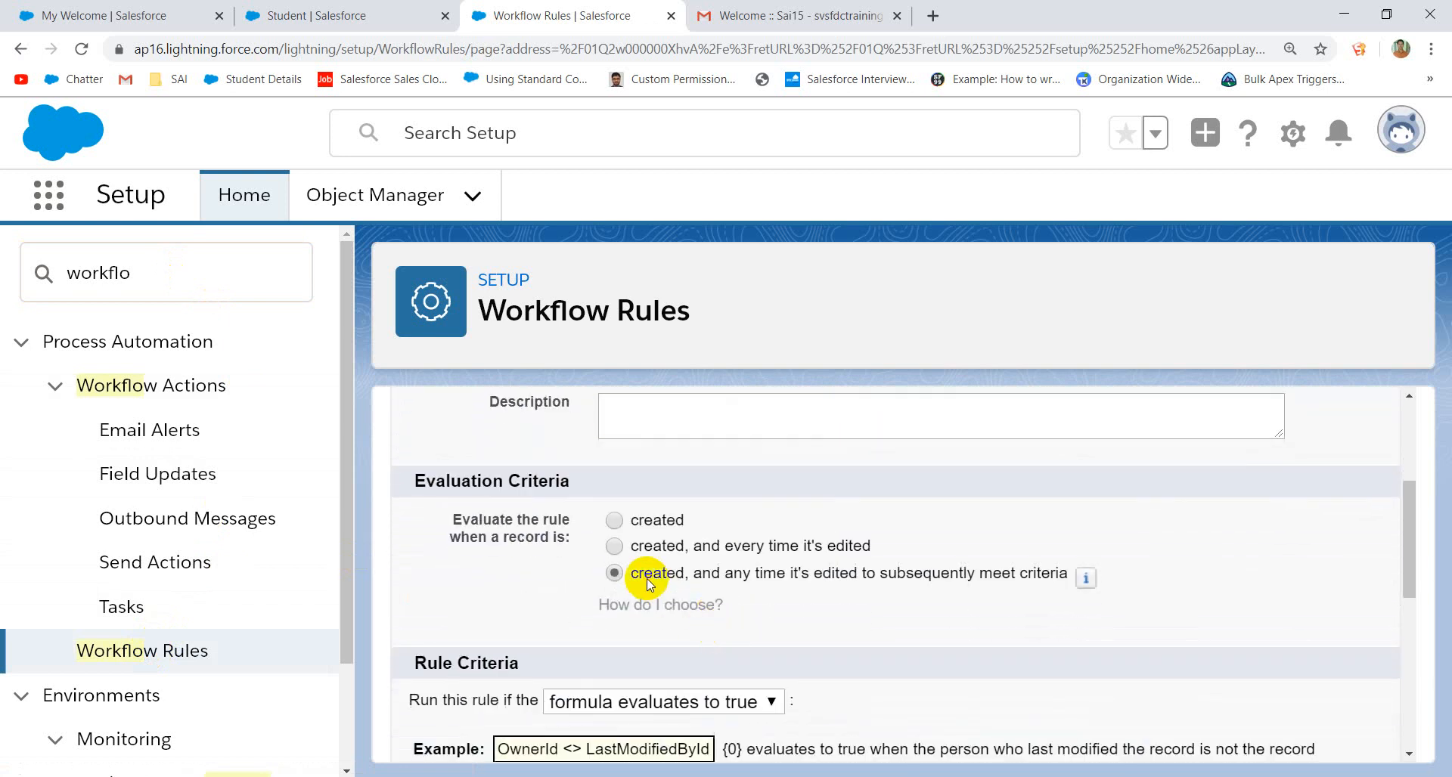
pyautogui.click(613, 522)
pyautogui.scroll(-5, 782, 614)
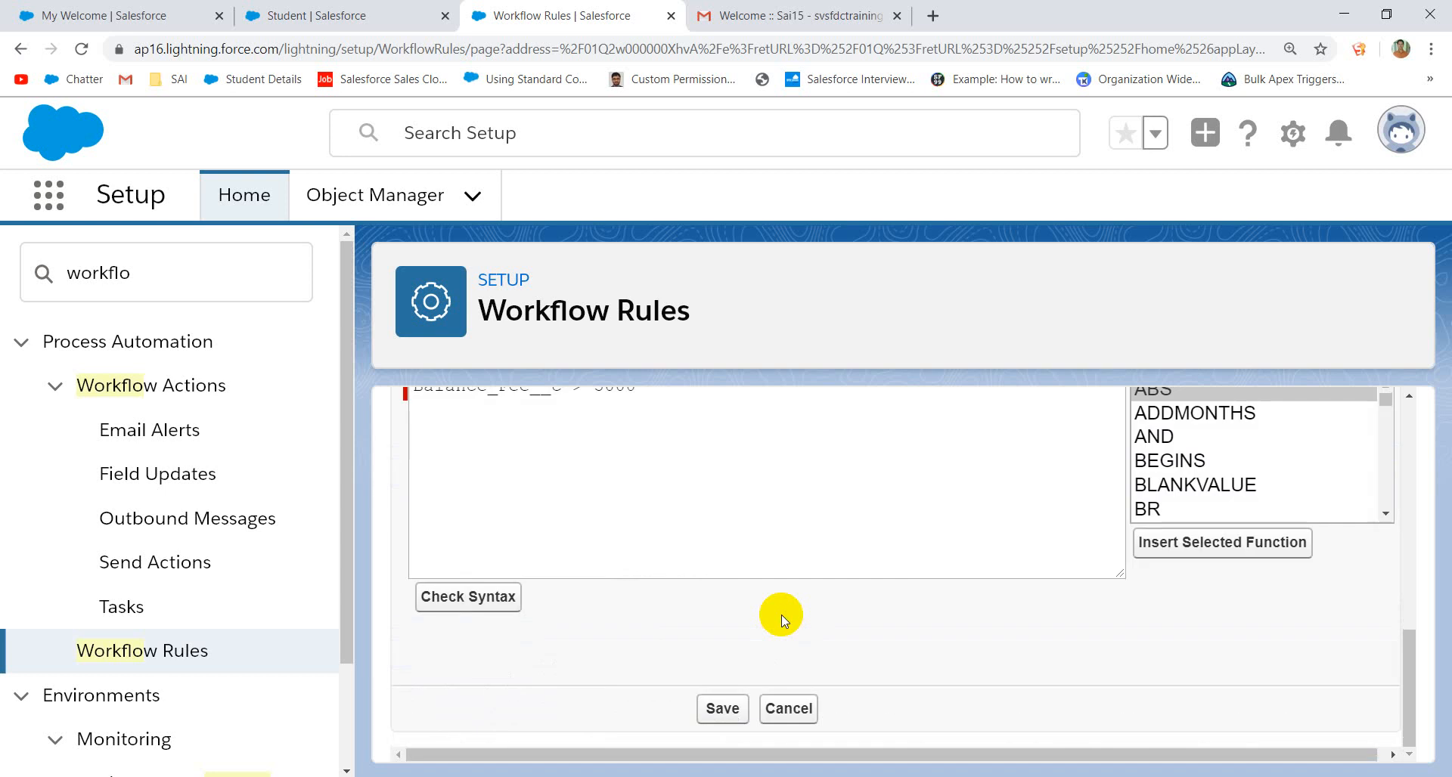
pyautogui.click(728, 708)
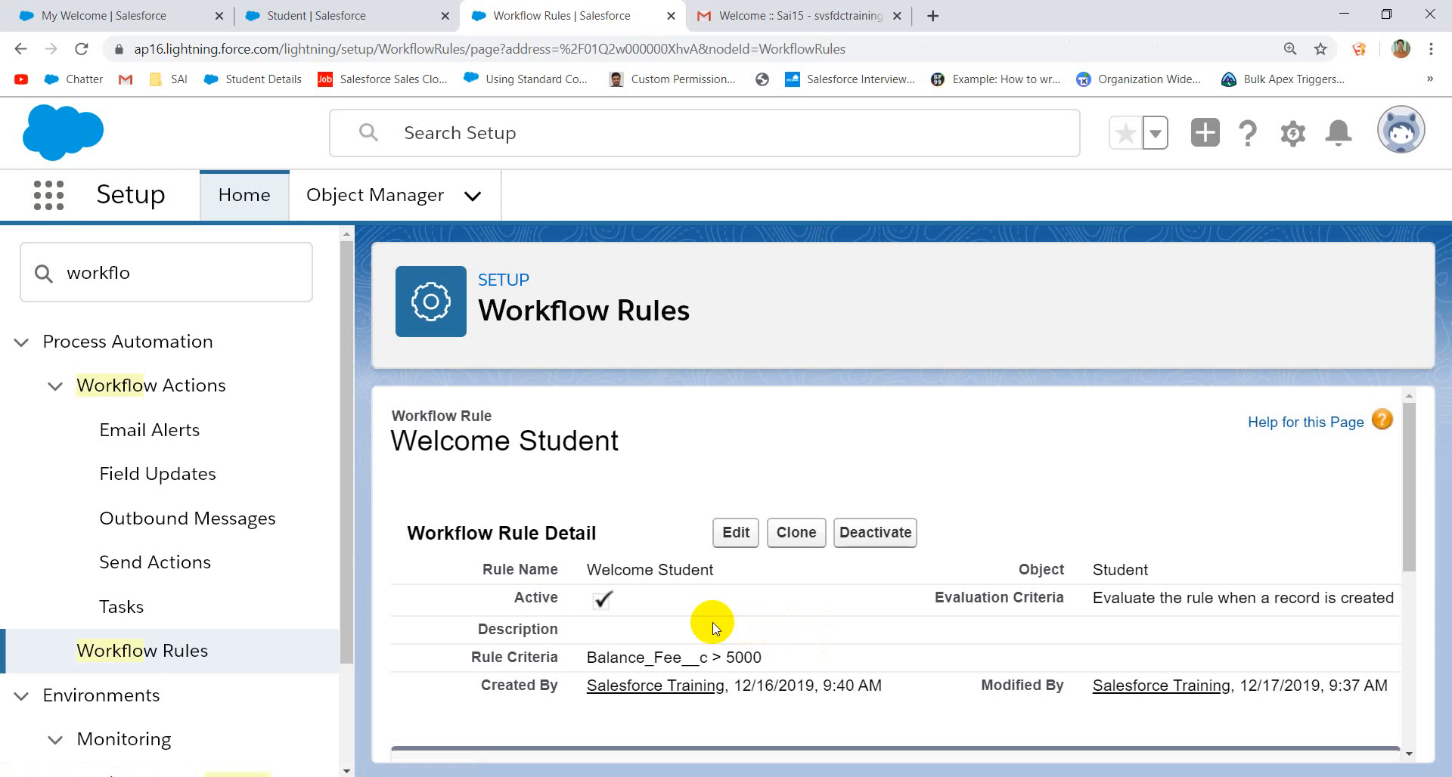
# - Open the Student Welcome Email alert for editing from the rule's immediate workflow actions
pyautogui.scroll(-5, 714, 627)
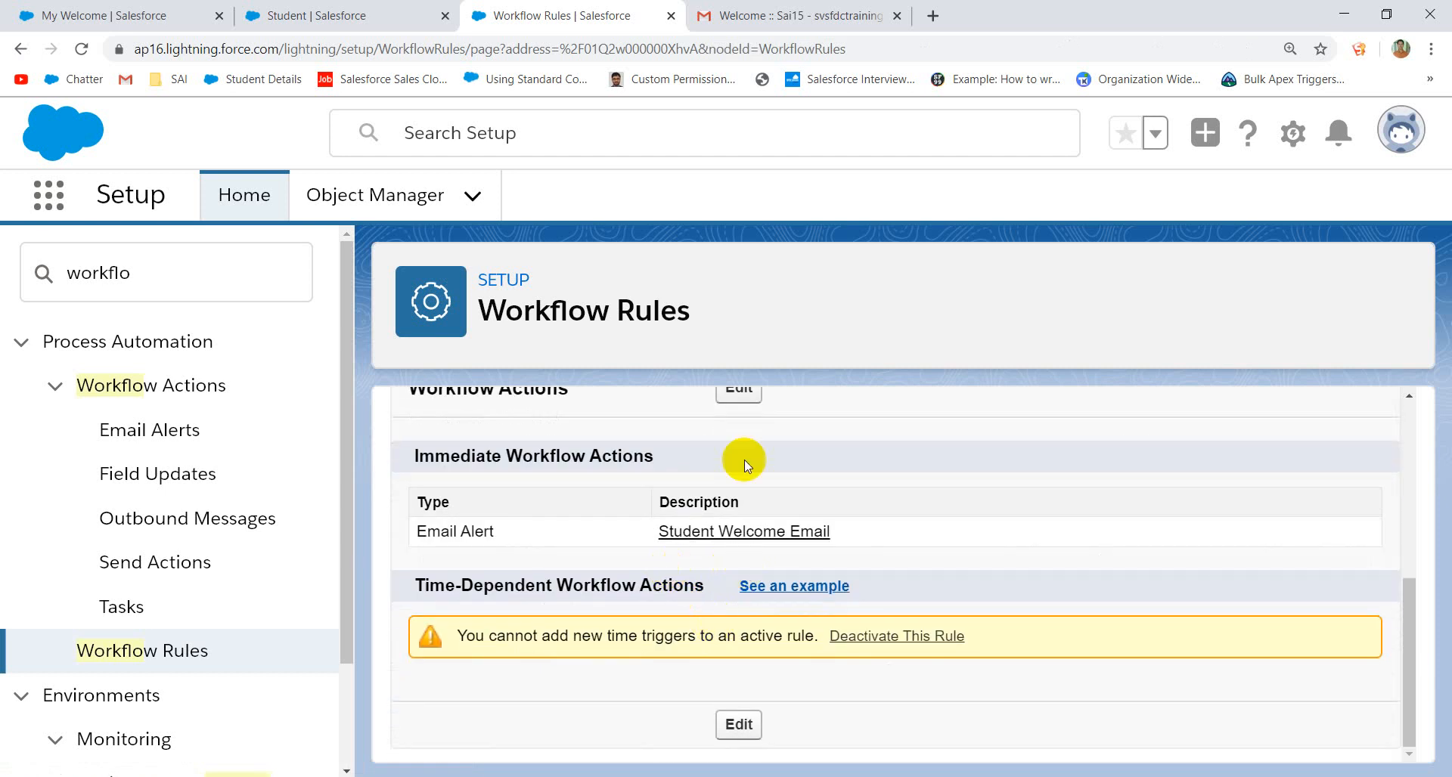
pyautogui.click(733, 394)
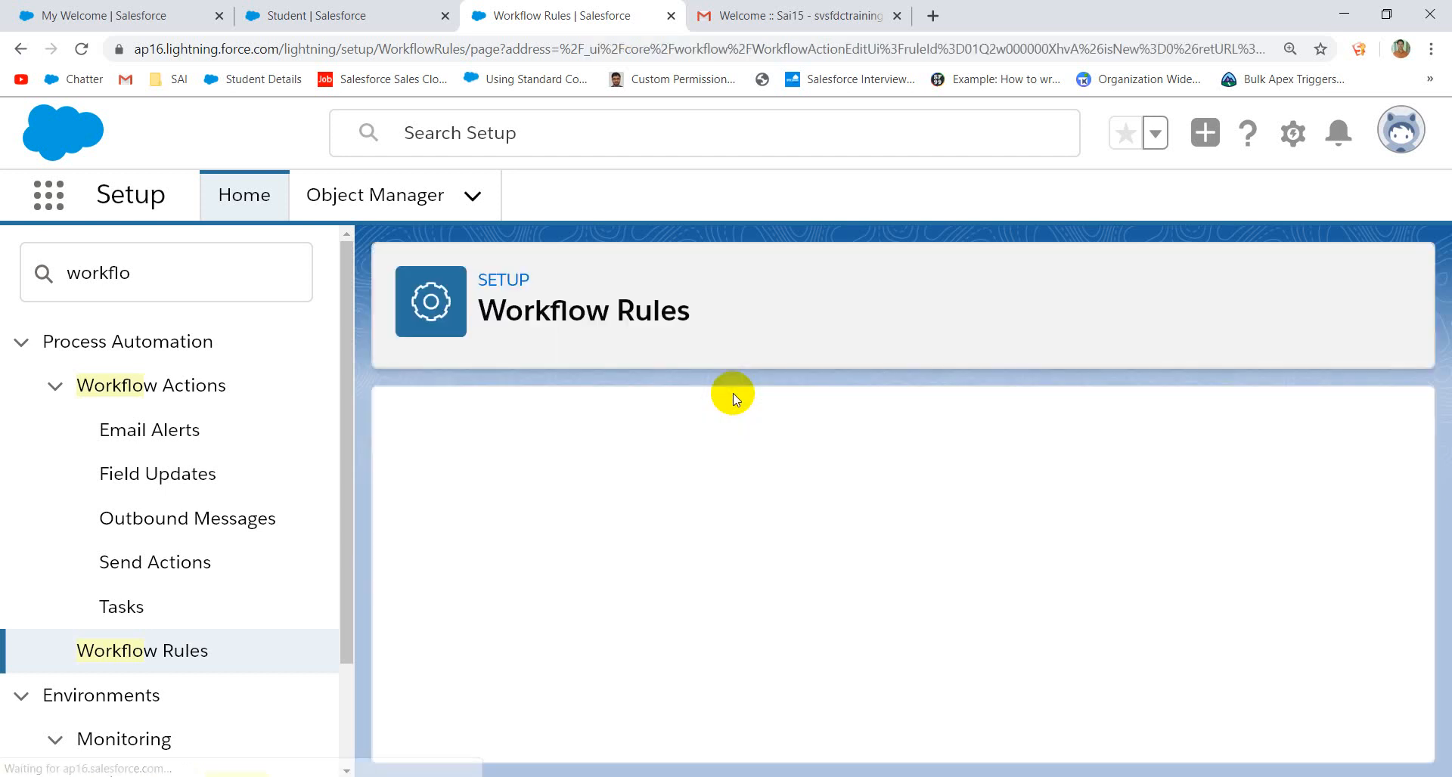
pyautogui.scroll(-4, 656, 529)
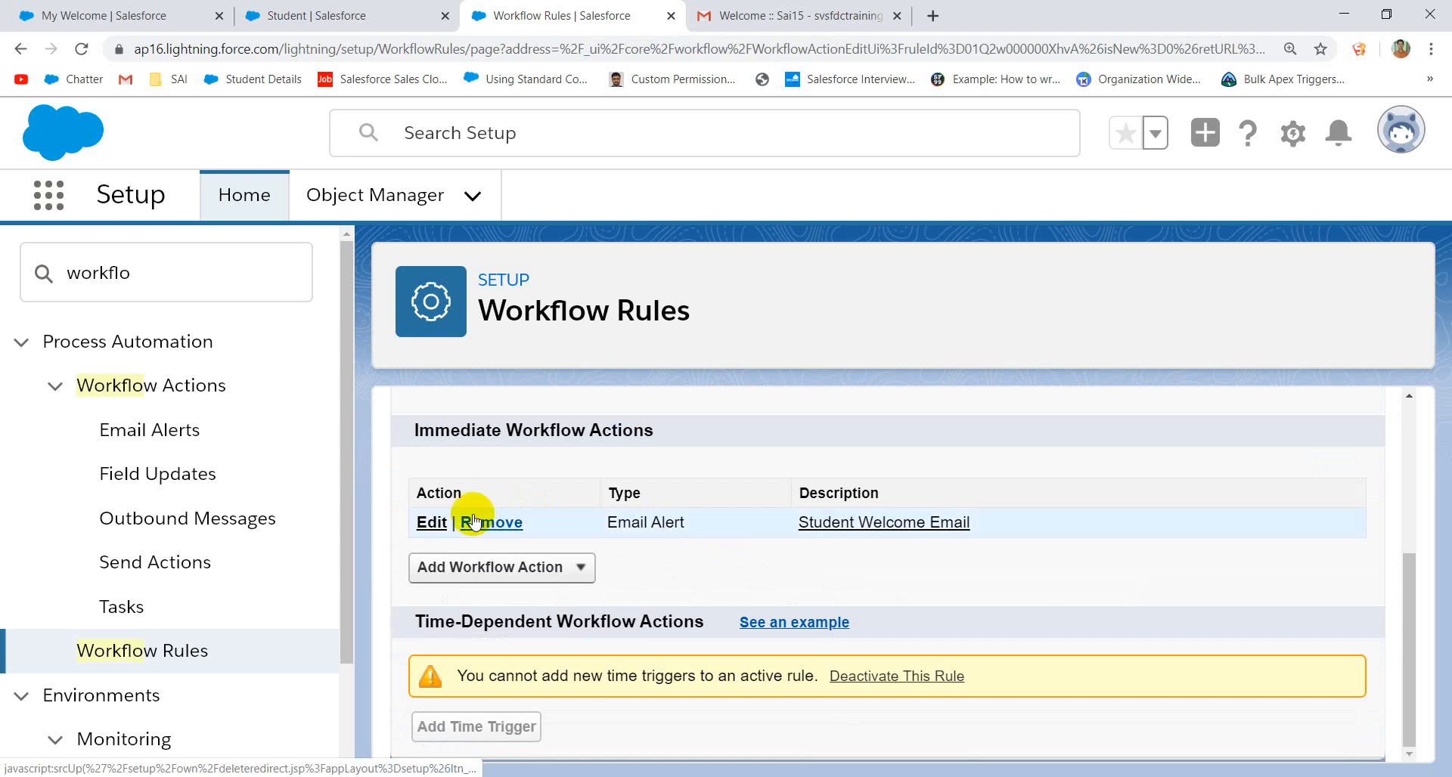
pyautogui.click(432, 522)
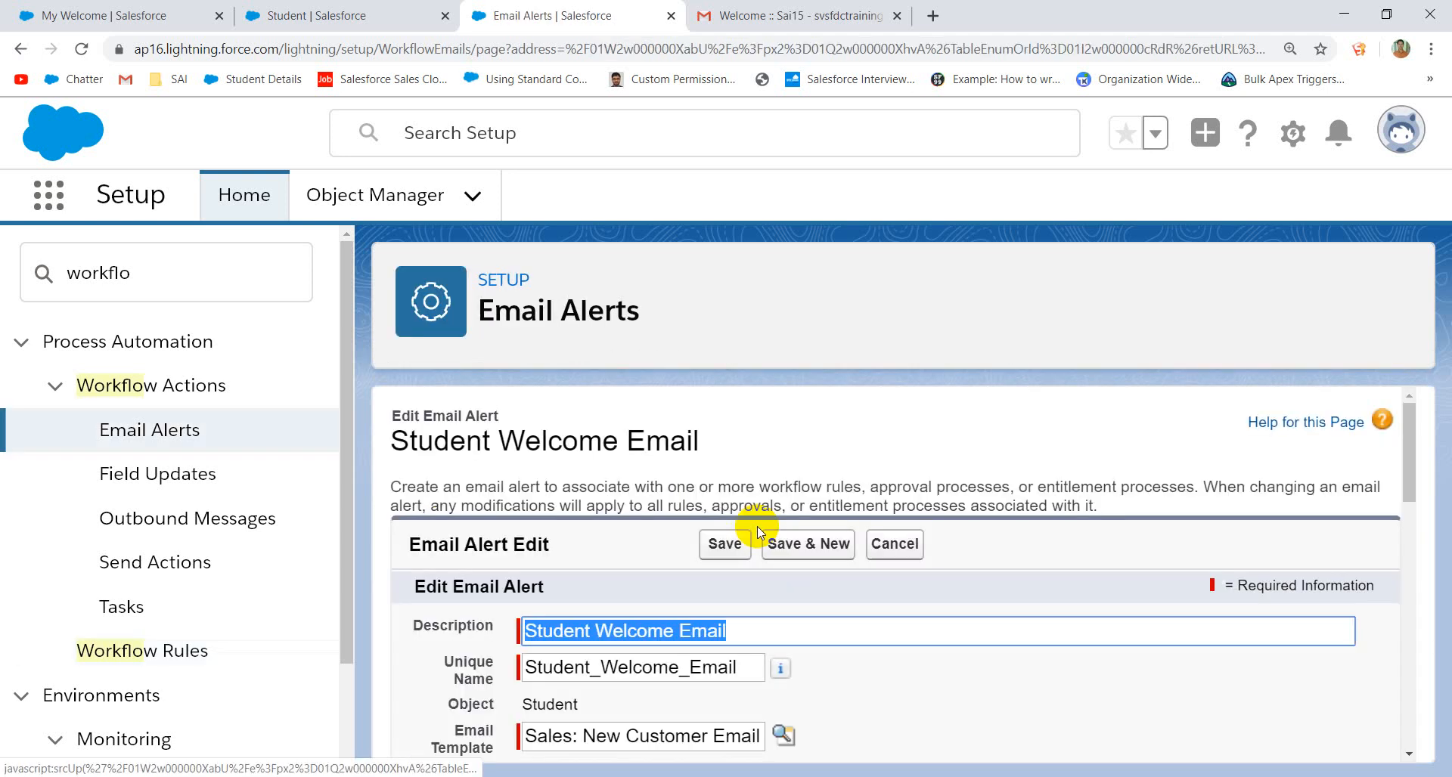
pyautogui.scroll(-8, 756, 526)
pyautogui.scroll(5, 756, 526)
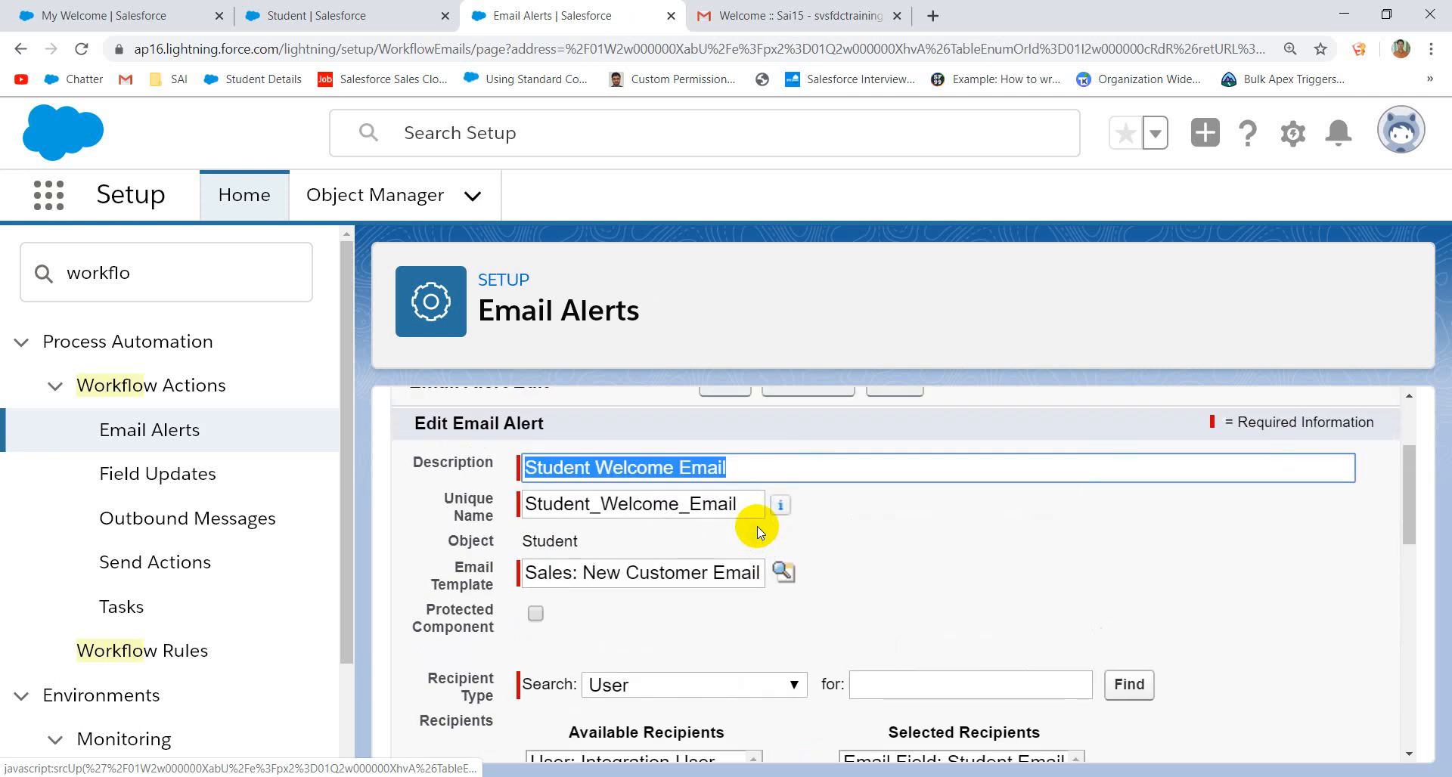
# - Replace the alert's email template with the classic Student Welcome Email template and save the alert
pyautogui.moveTo(780, 505)
pyautogui.tripleClick(760, 573)
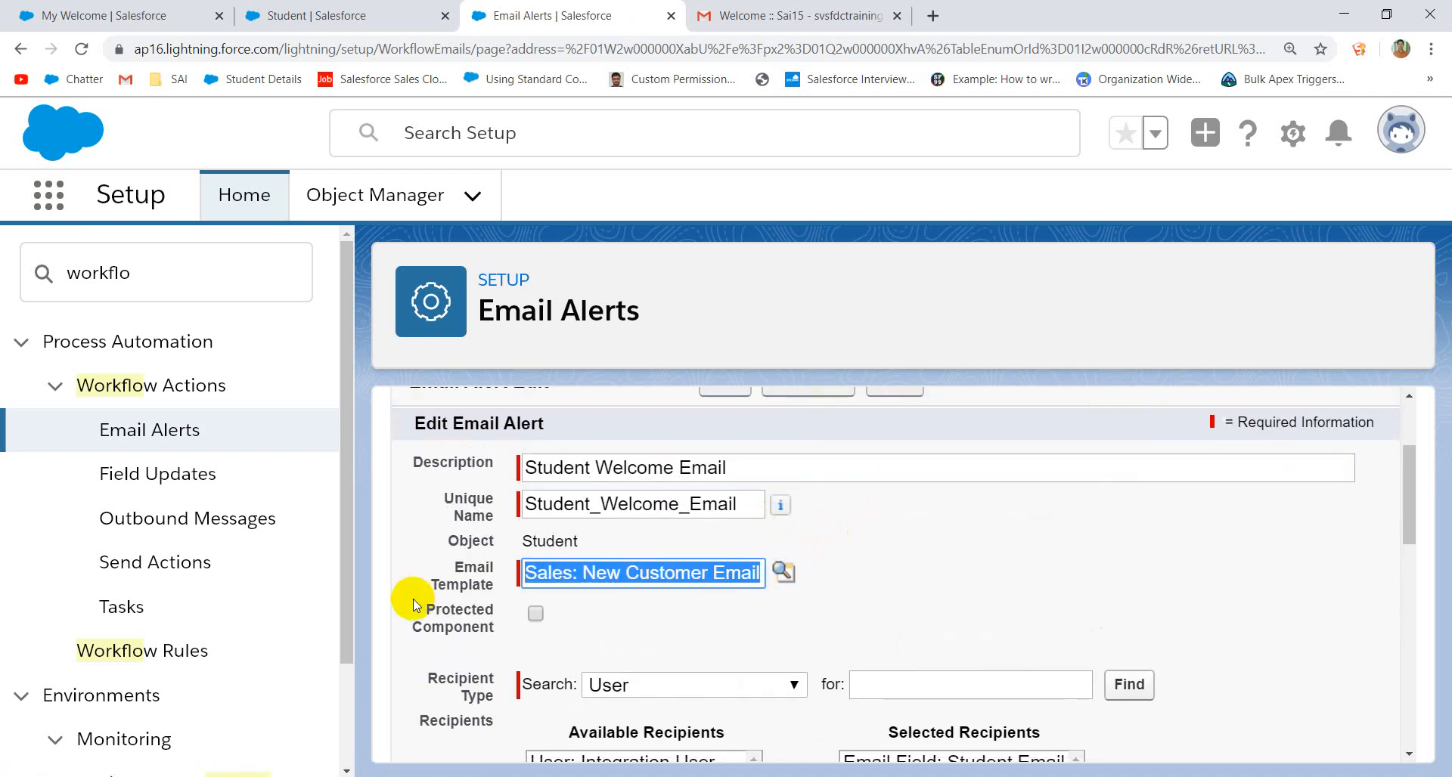
pyautogui.press('BackSpace')
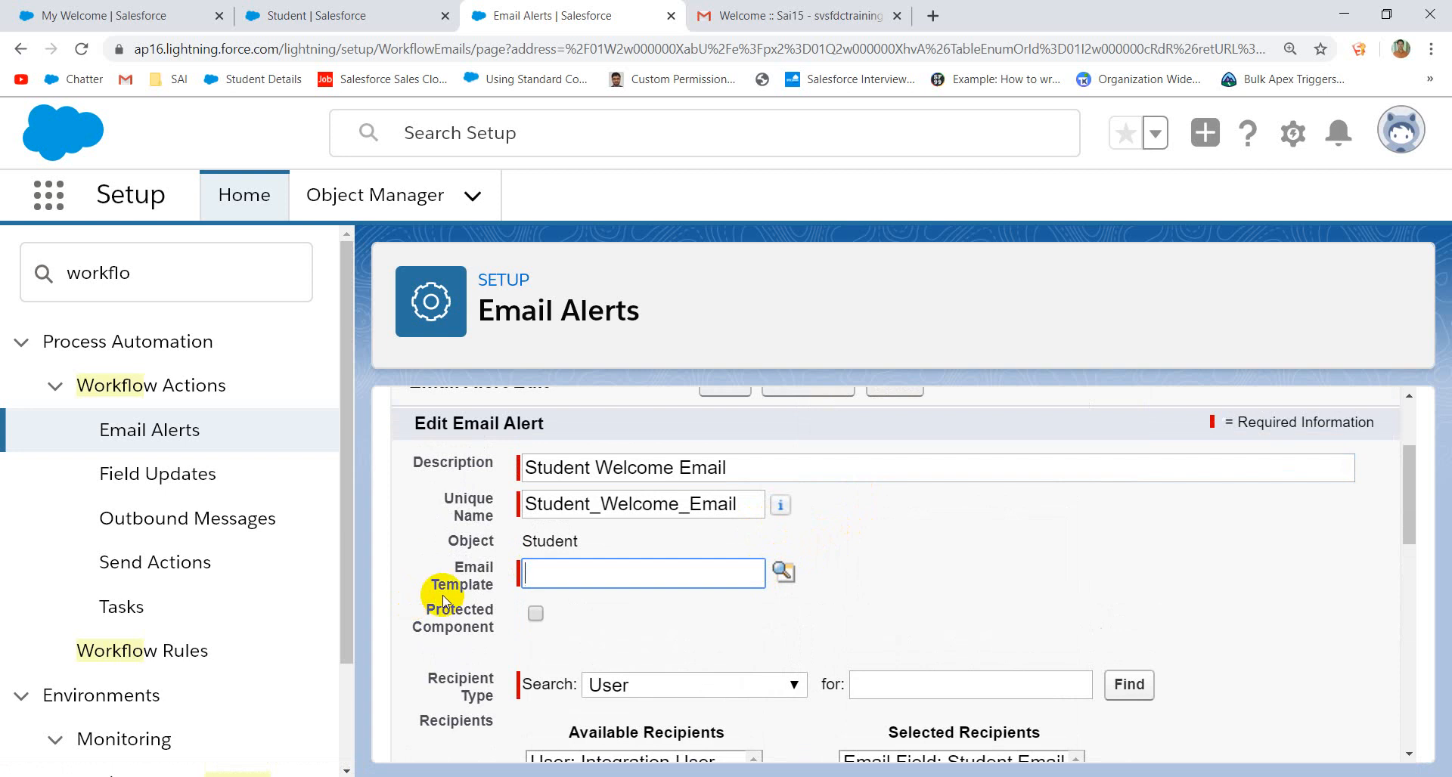
pyautogui.click(780, 575)
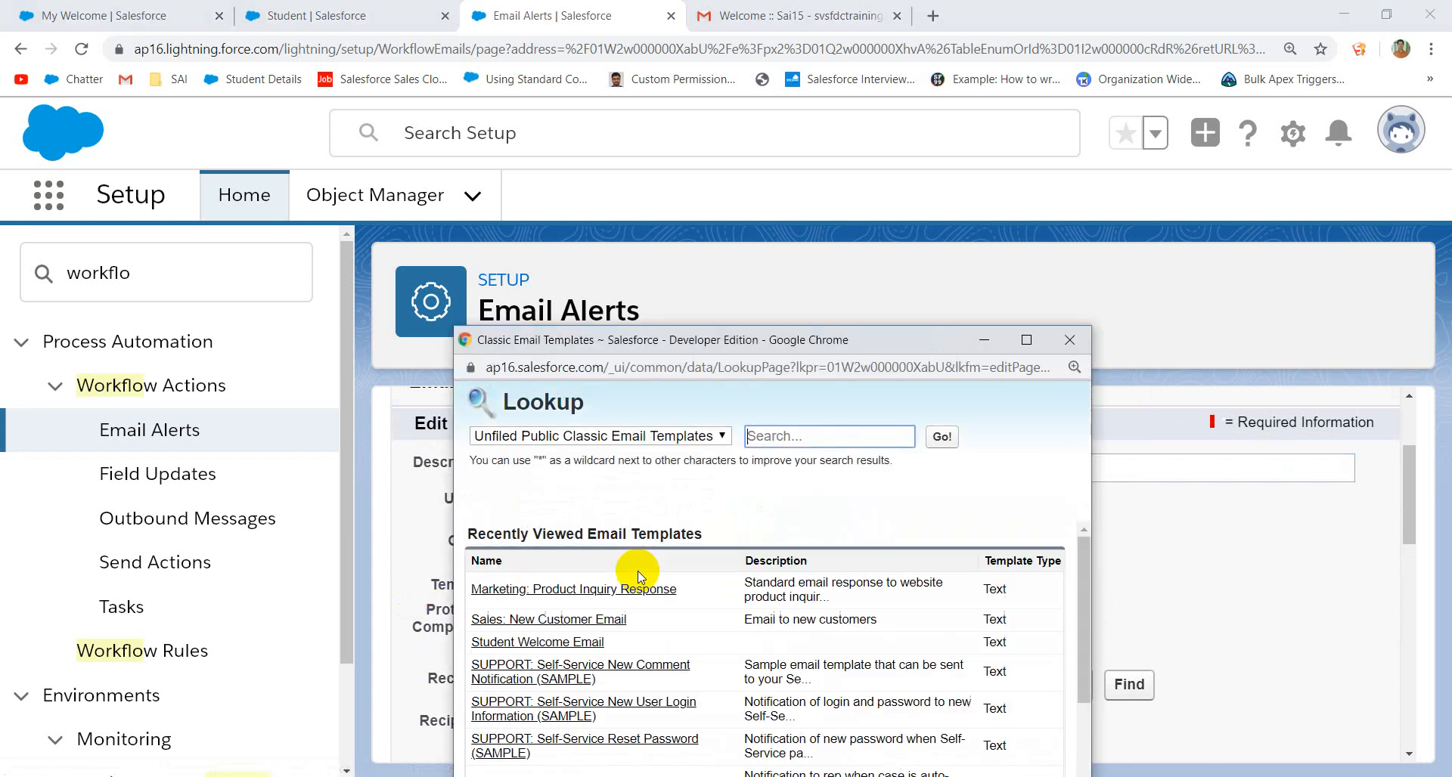
pyautogui.scroll(-2, 635, 591)
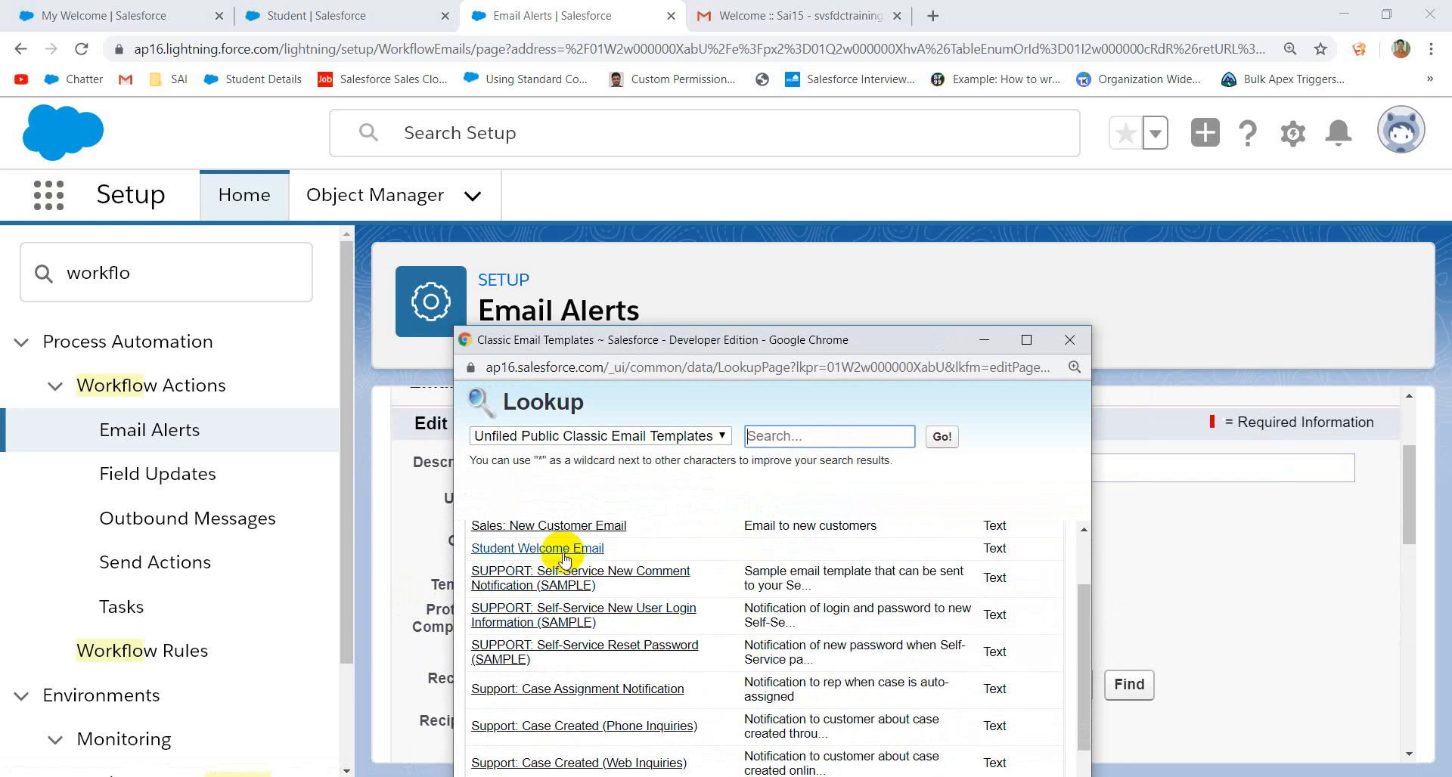
pyautogui.click(639, 436)
pyautogui.click(639, 437)
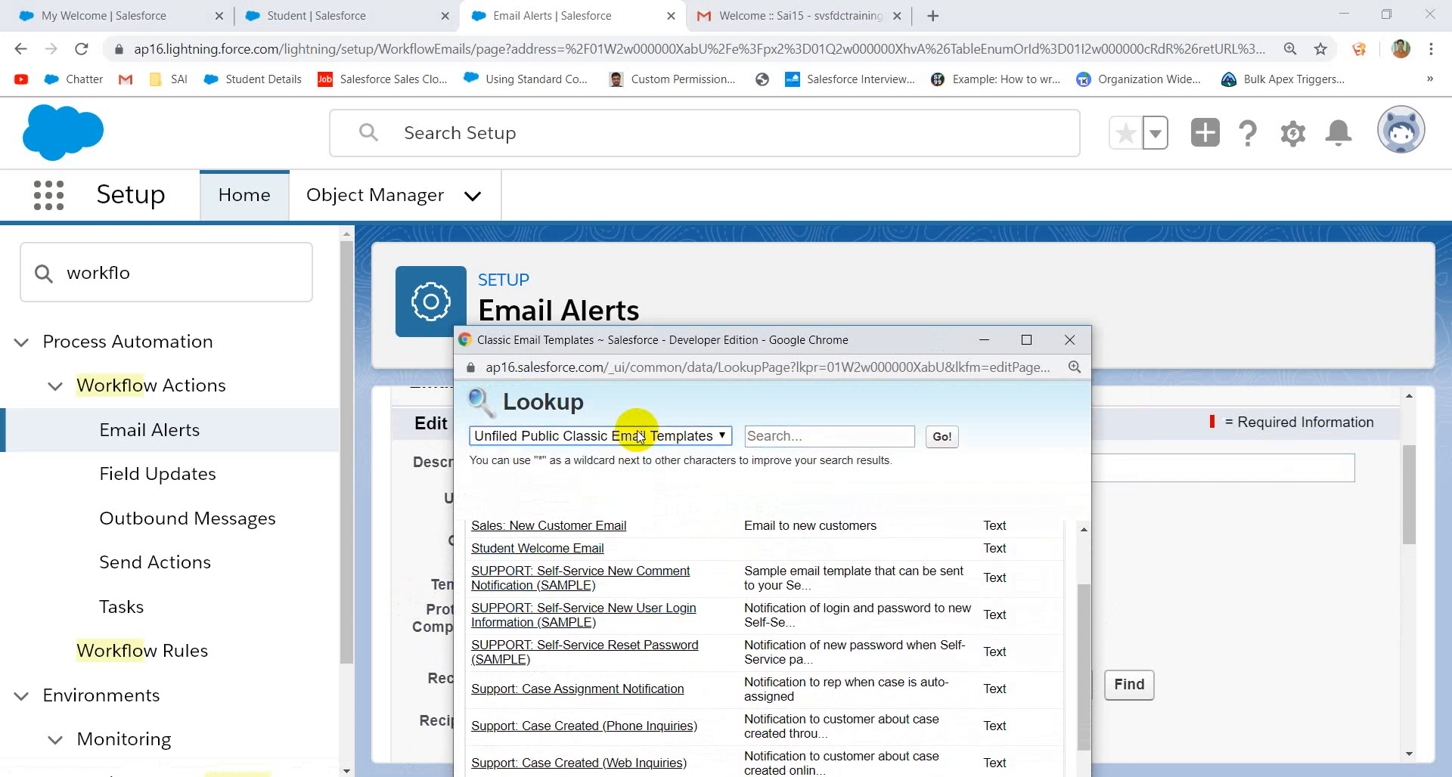
pyautogui.click(560, 549)
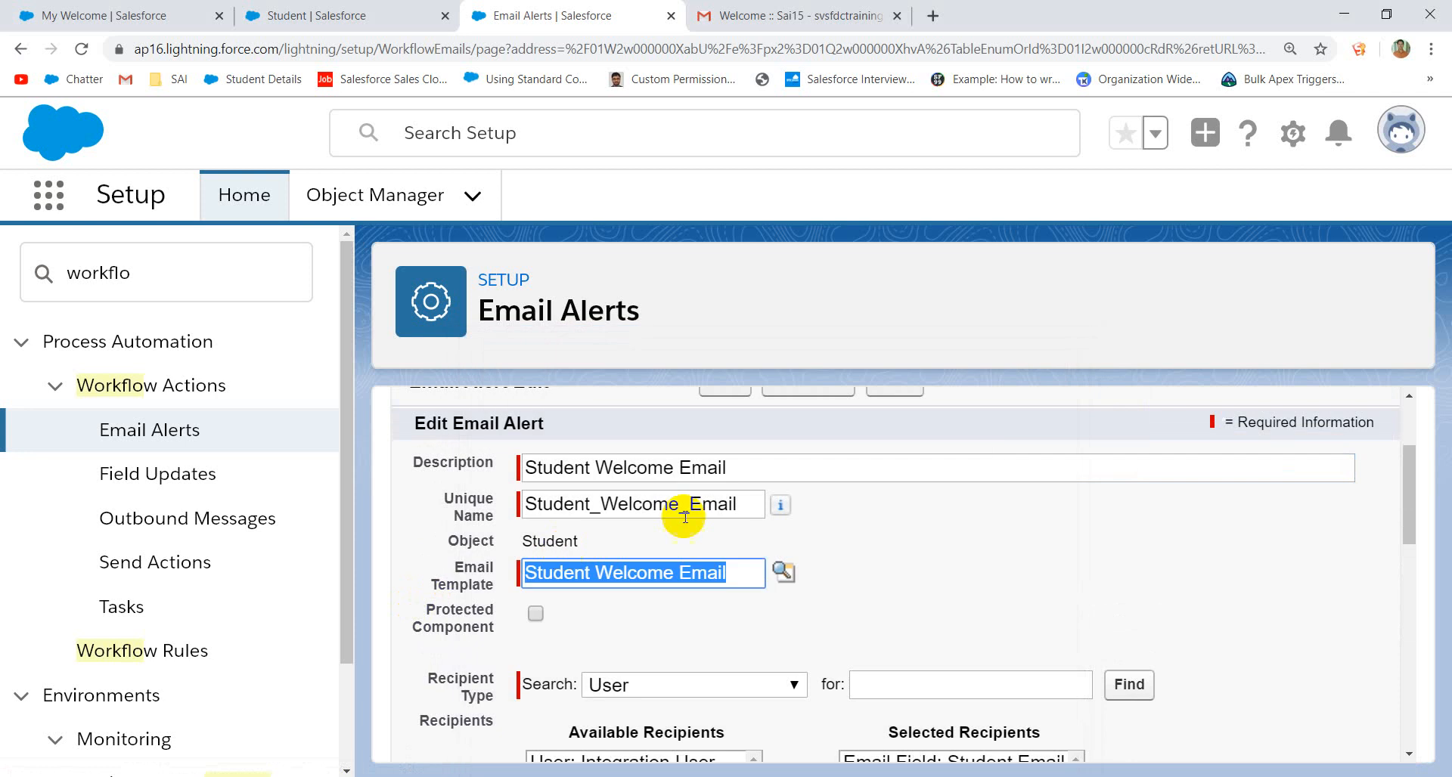
pyautogui.scroll(-10, 847, 540)
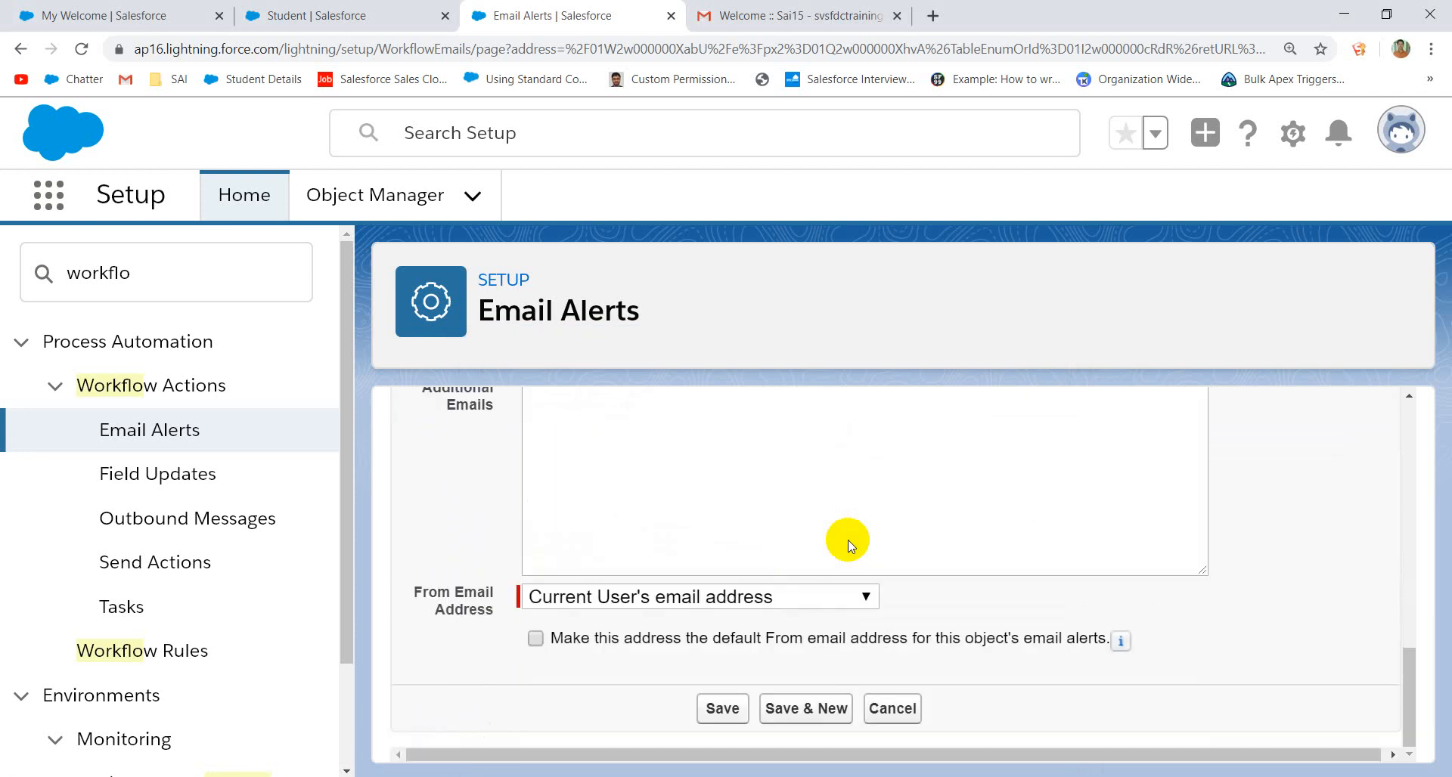
pyautogui.click(722, 709)
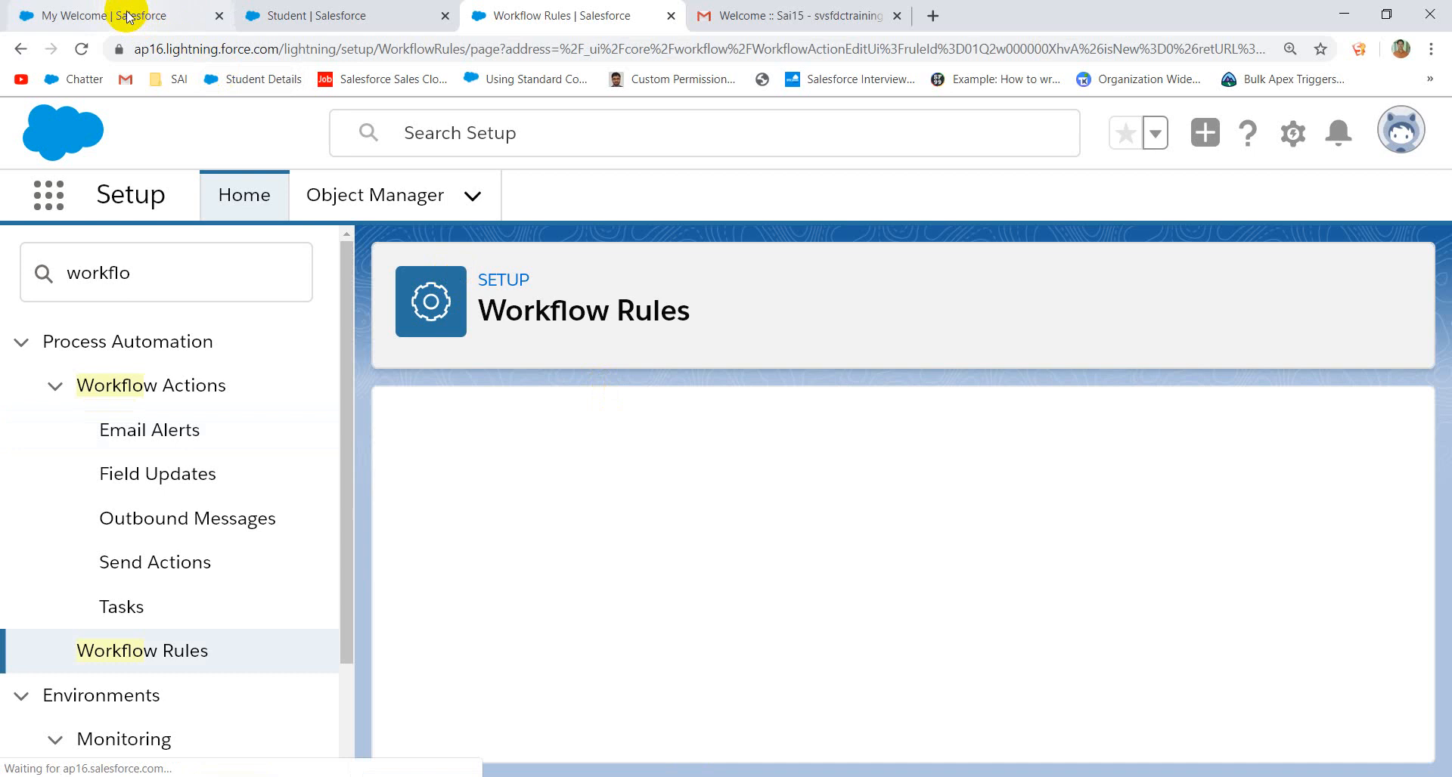
# - Review the rule's criteria and immediate actions and finish editing the workflow actions
pyautogui.scroll(-1, 673, 548)
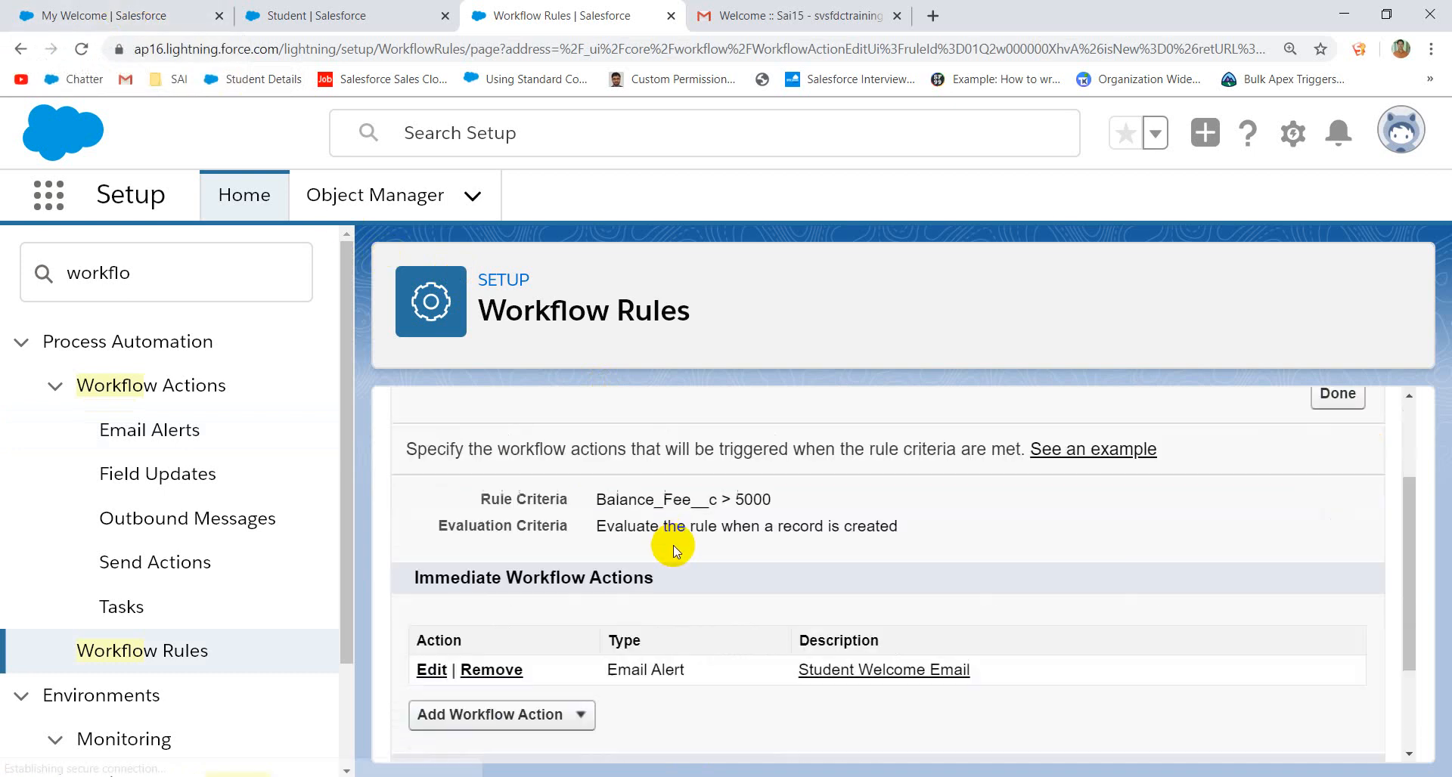
pyautogui.scroll(-2, 673, 548)
pyautogui.scroll(3, 806, 505)
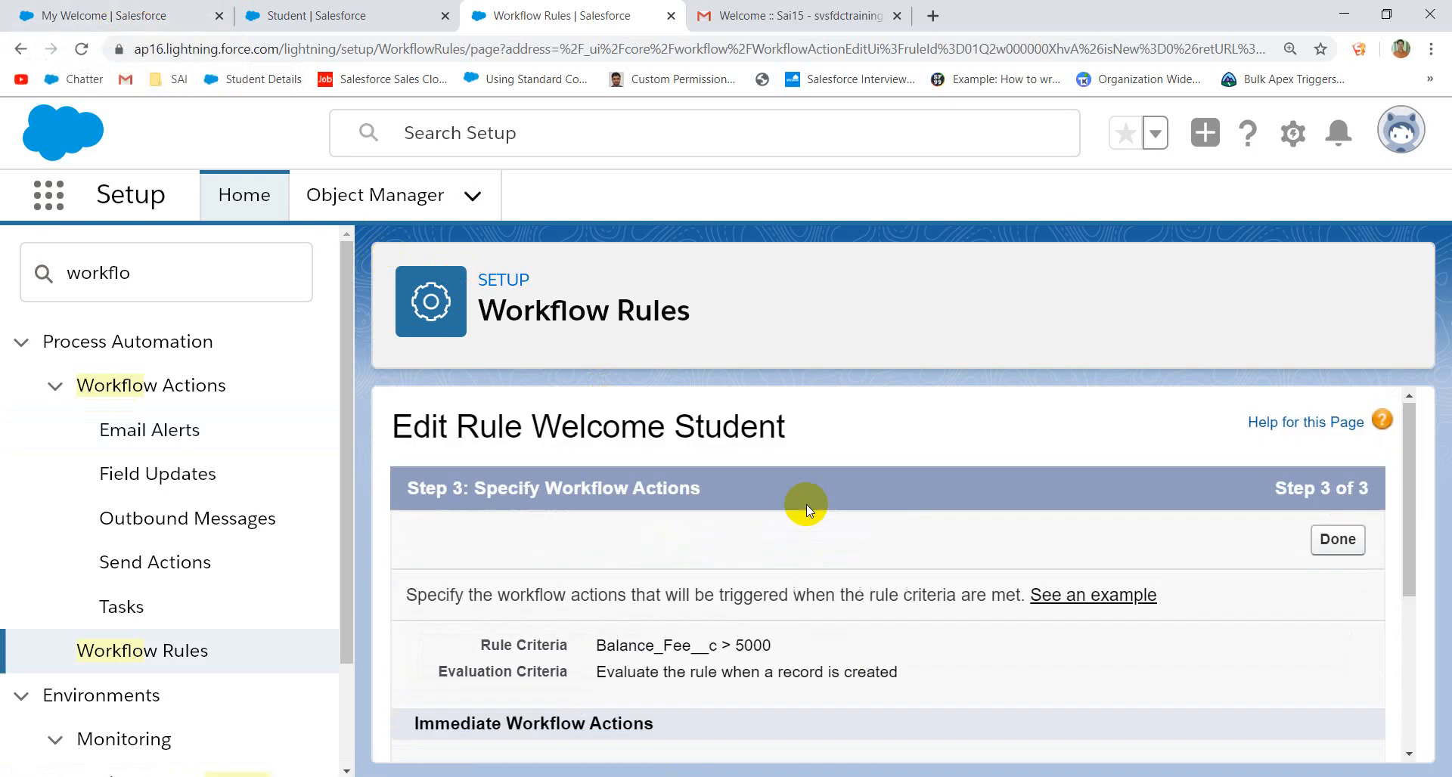
pyautogui.click(1335, 539)
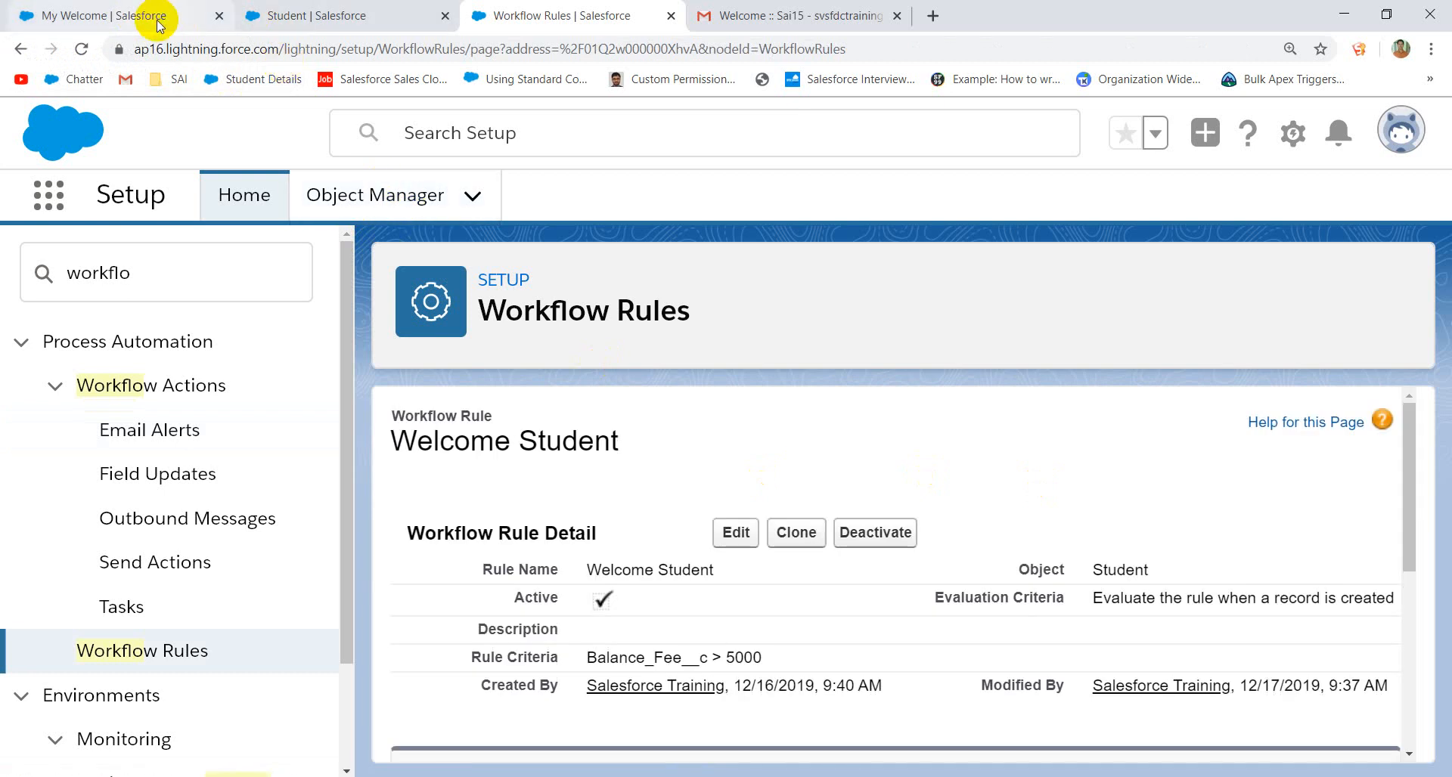
# - Return to the Sales app, close the Email Templates tab and open the Students list
pyautogui.click(307, 31)
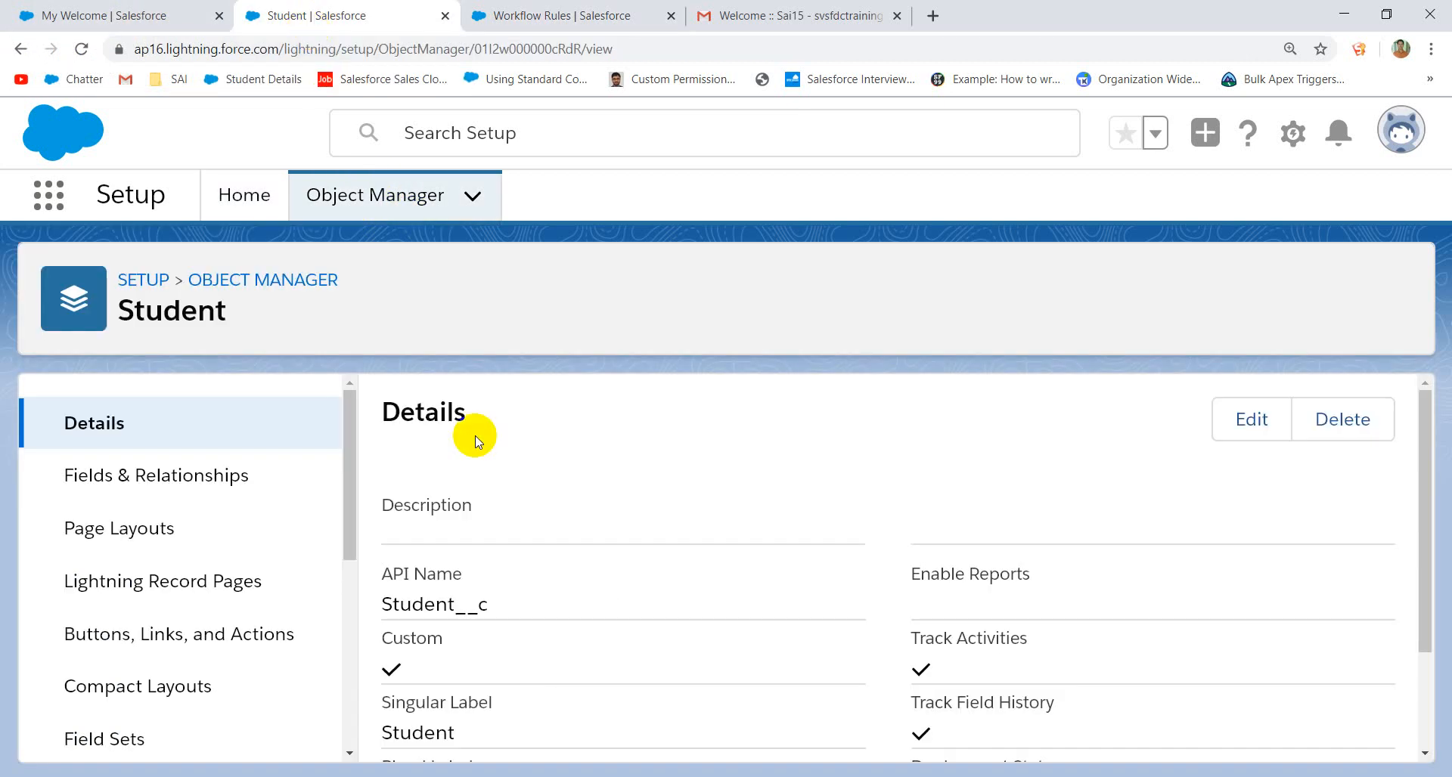
pyautogui.click(76, 17)
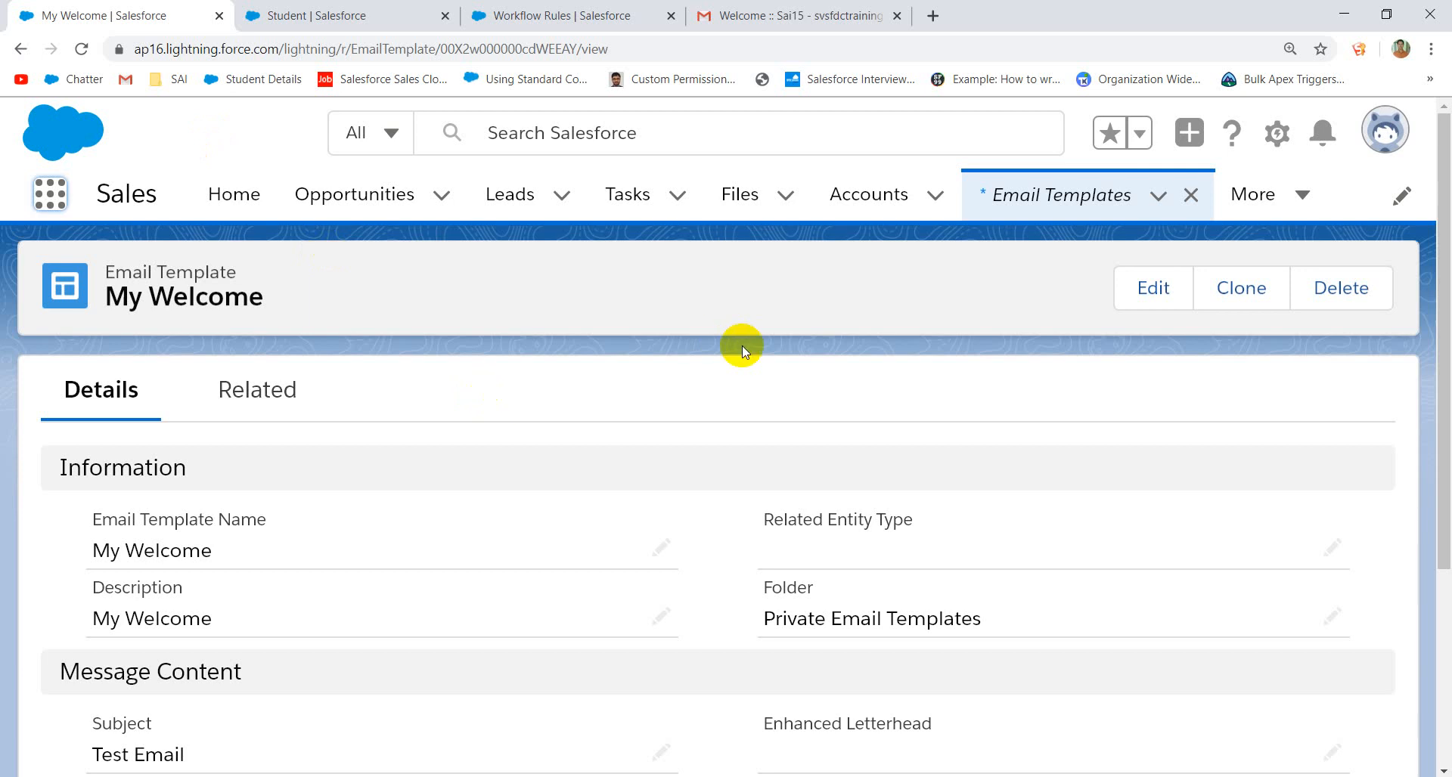
pyautogui.click(1187, 204)
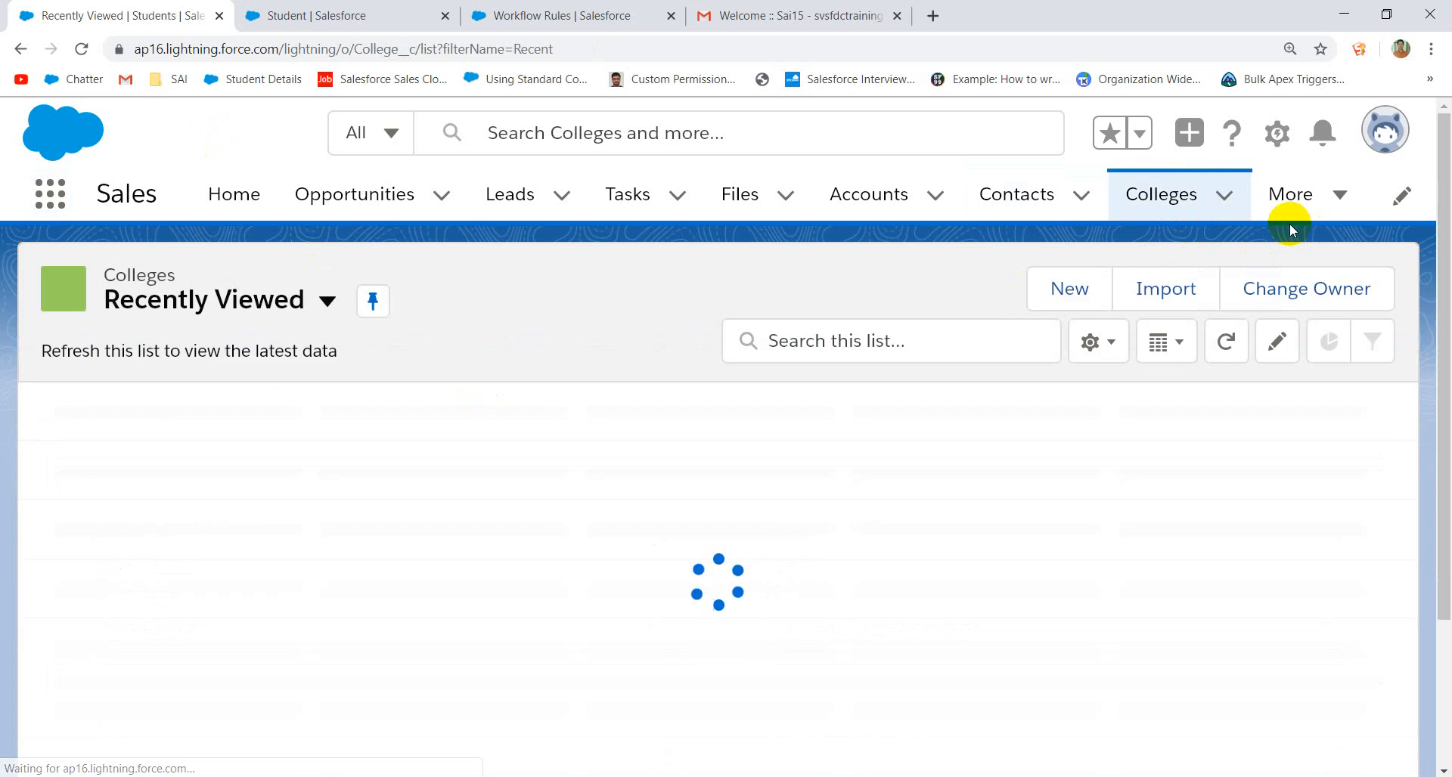
pyautogui.click(1340, 195)
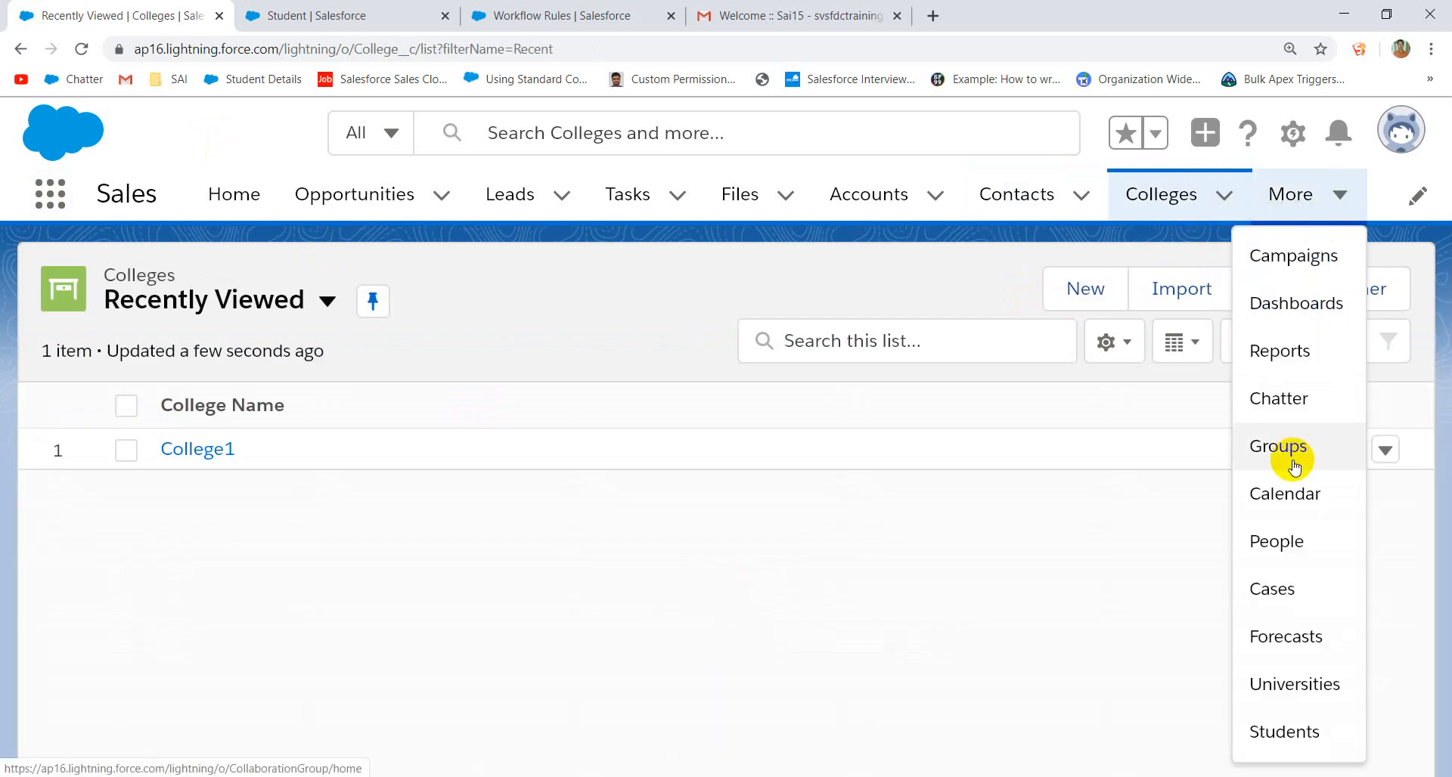
pyautogui.click(1292, 728)
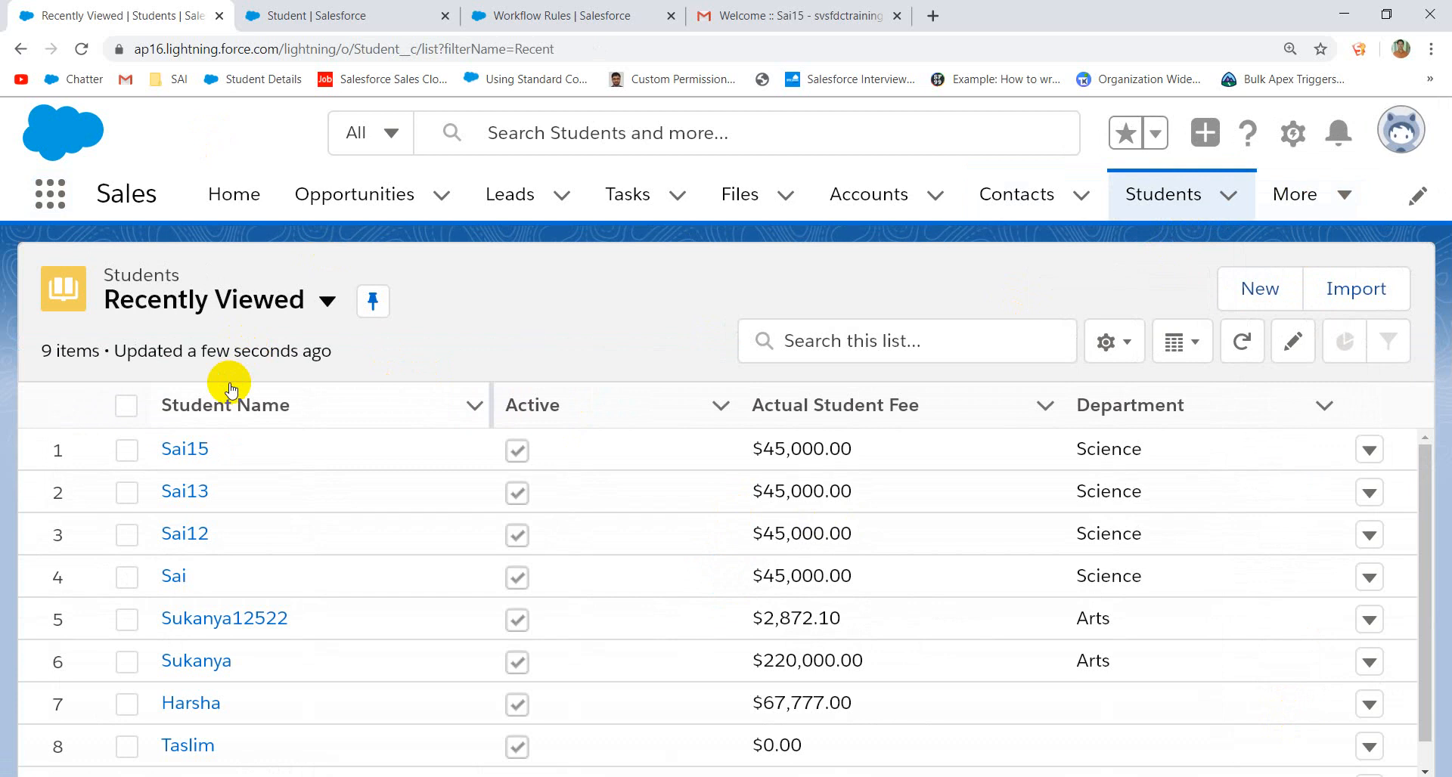
# - Open the first student record in the Recently Viewed list and start cloning it
pyautogui.click(186, 449)
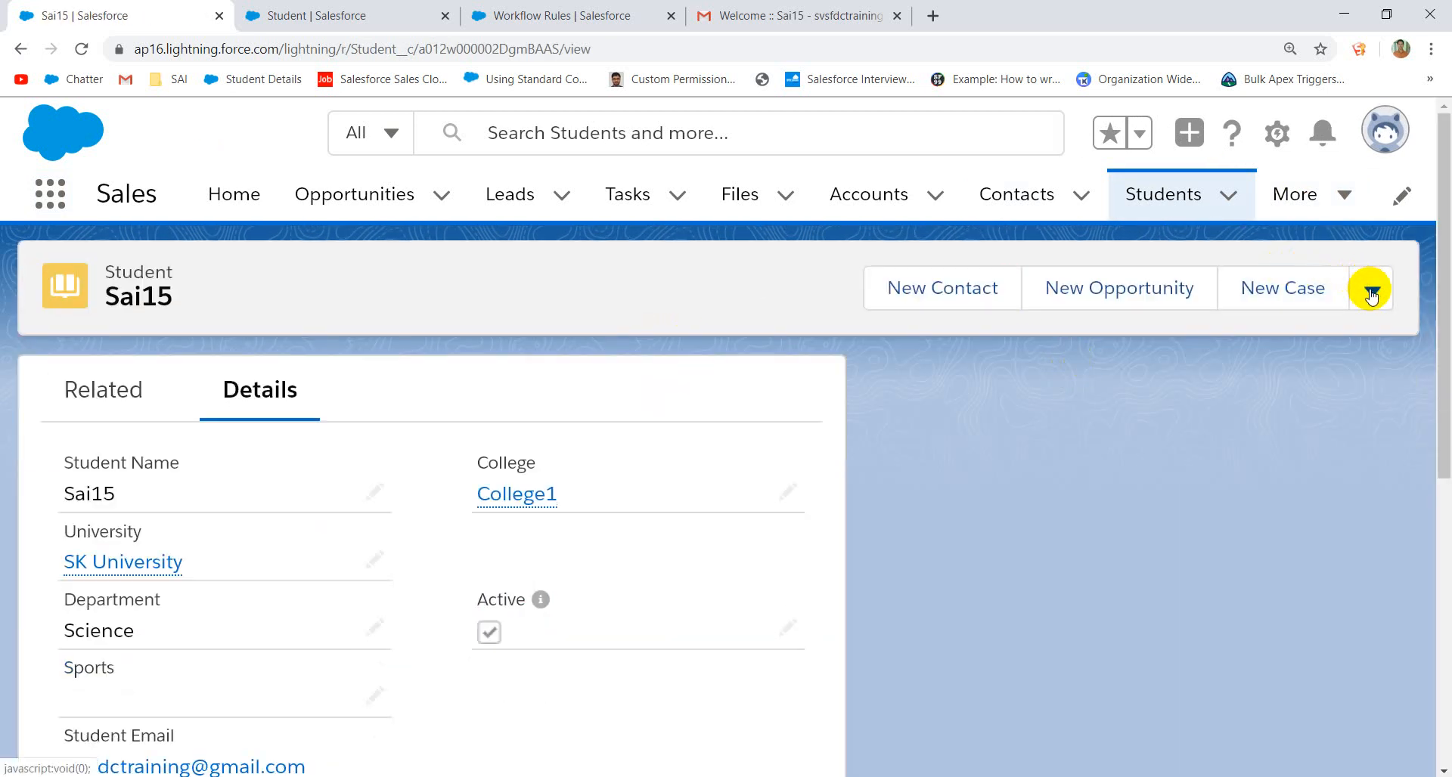
pyautogui.click(1362, 286)
pyautogui.click(1292, 451)
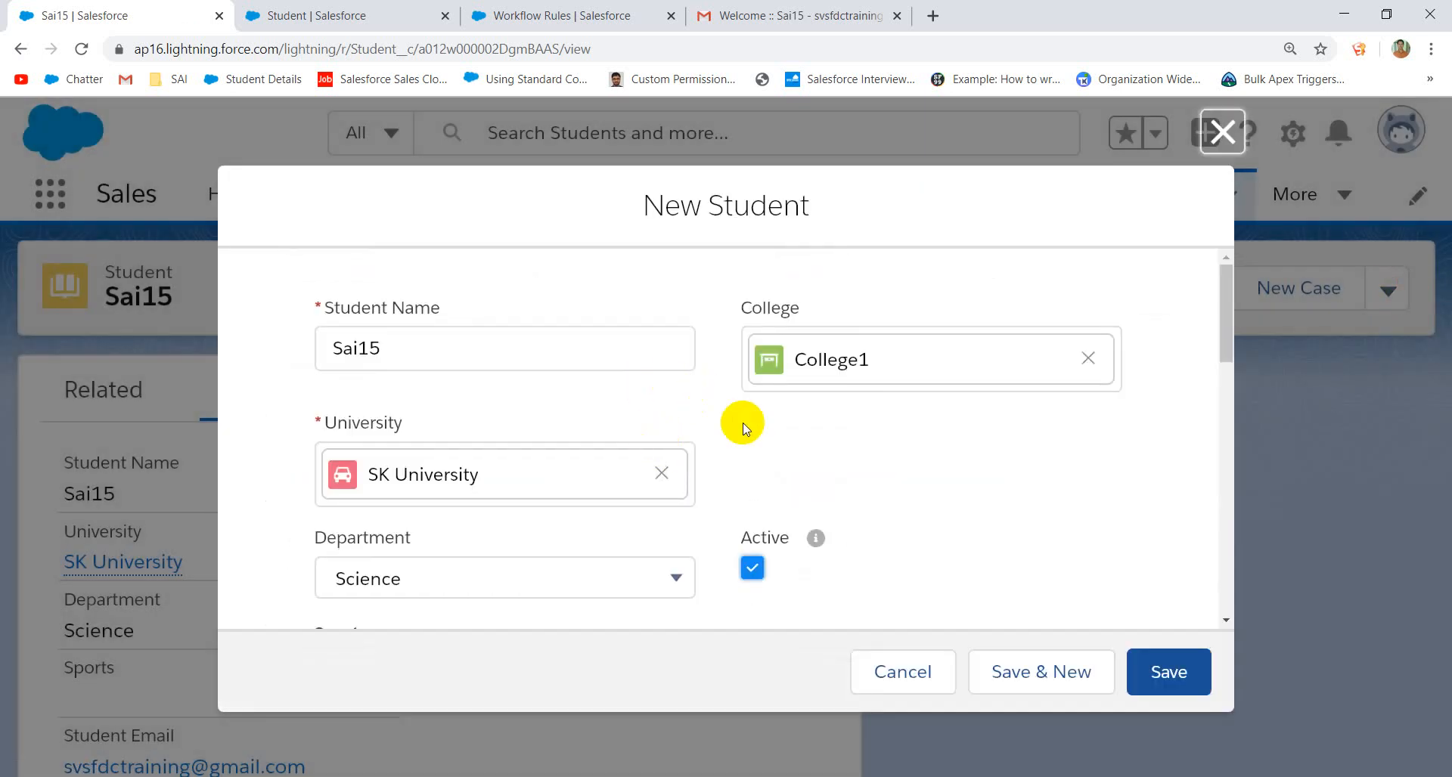
# - Change the number at the end of the cloned student's name to 16 and save the new student record
pyautogui.scroll(-5, 738, 421)
pyautogui.scroll(5, 739, 422)
pyautogui.click(521, 351)
pyautogui.press('BackSpace')
pyautogui.write('6')
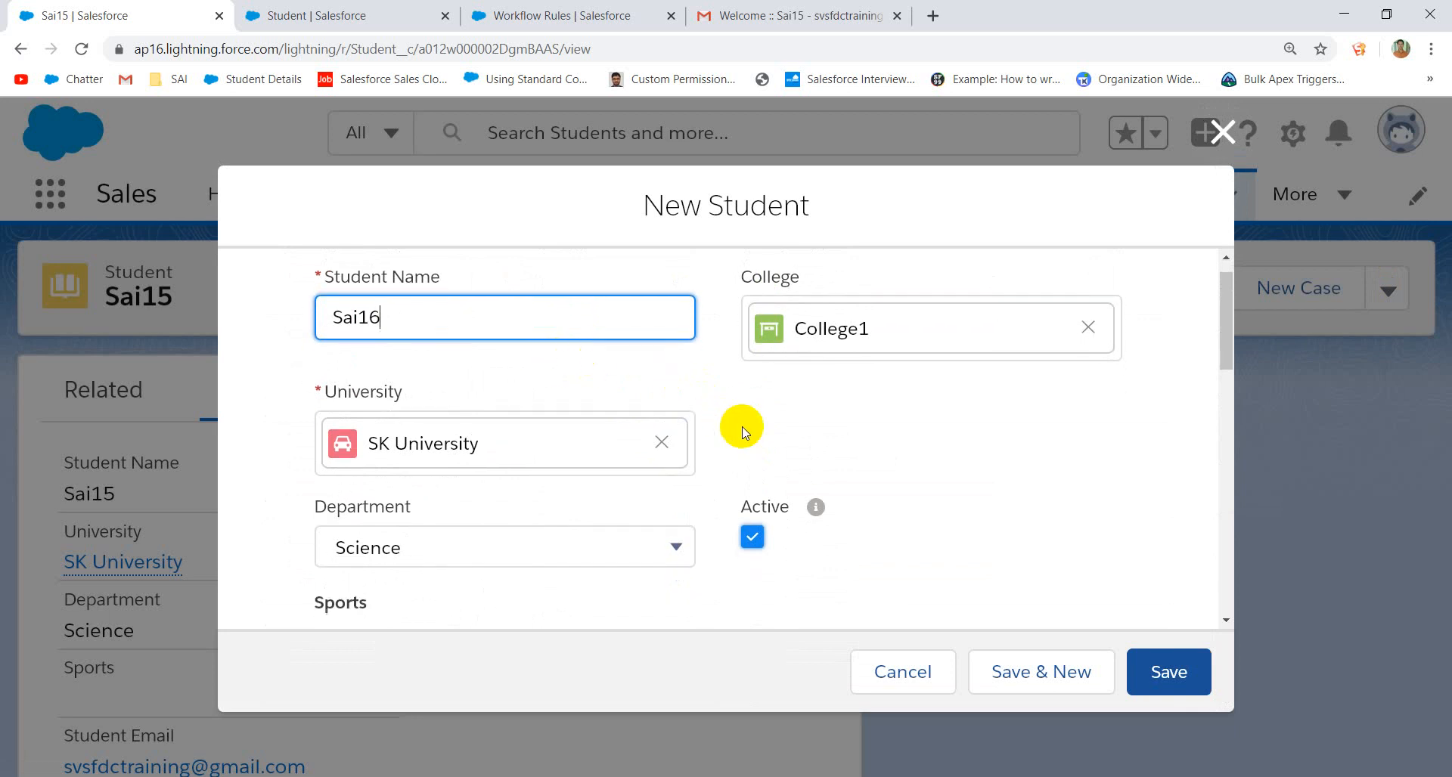
pyautogui.scroll(-7, 741, 426)
pyautogui.scroll(-5, 741, 427)
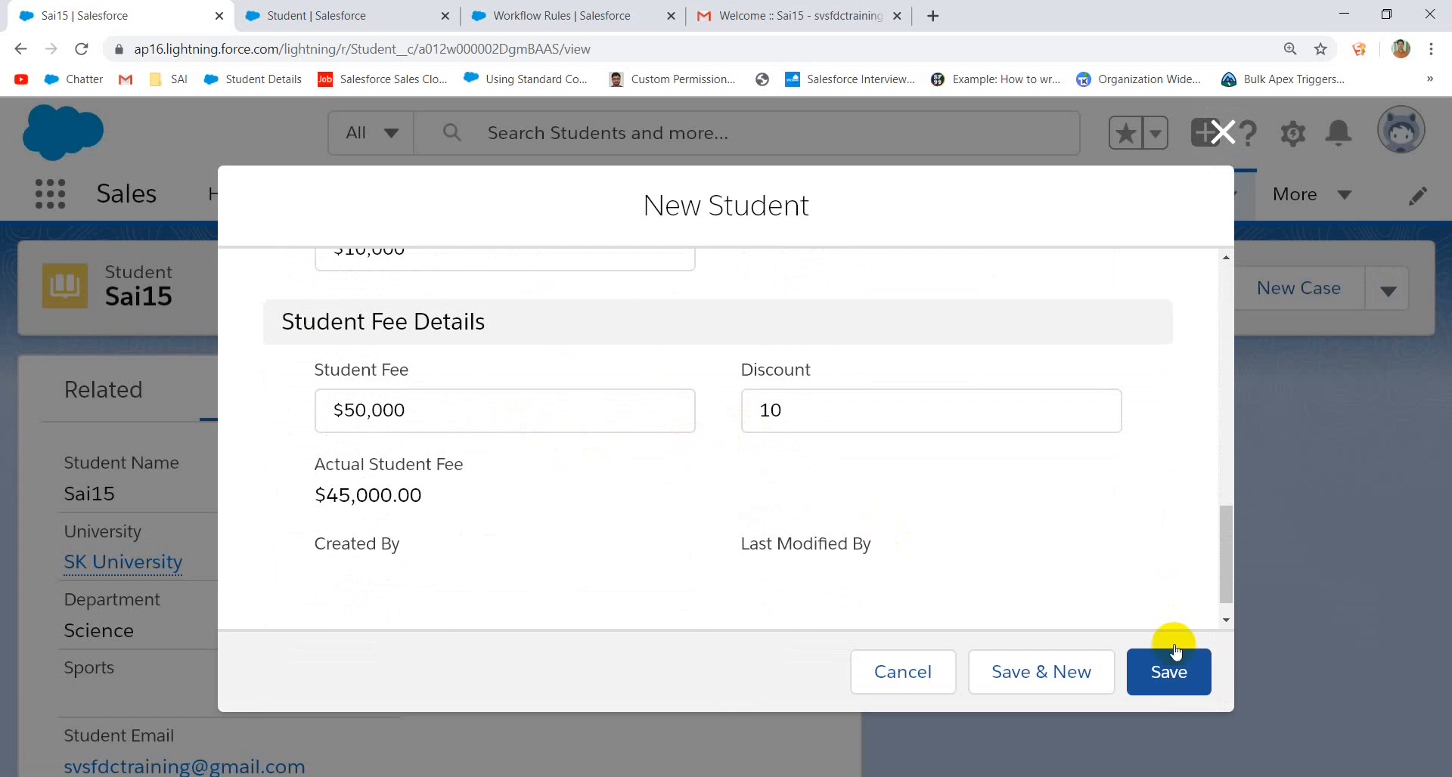
pyautogui.click(1169, 677)
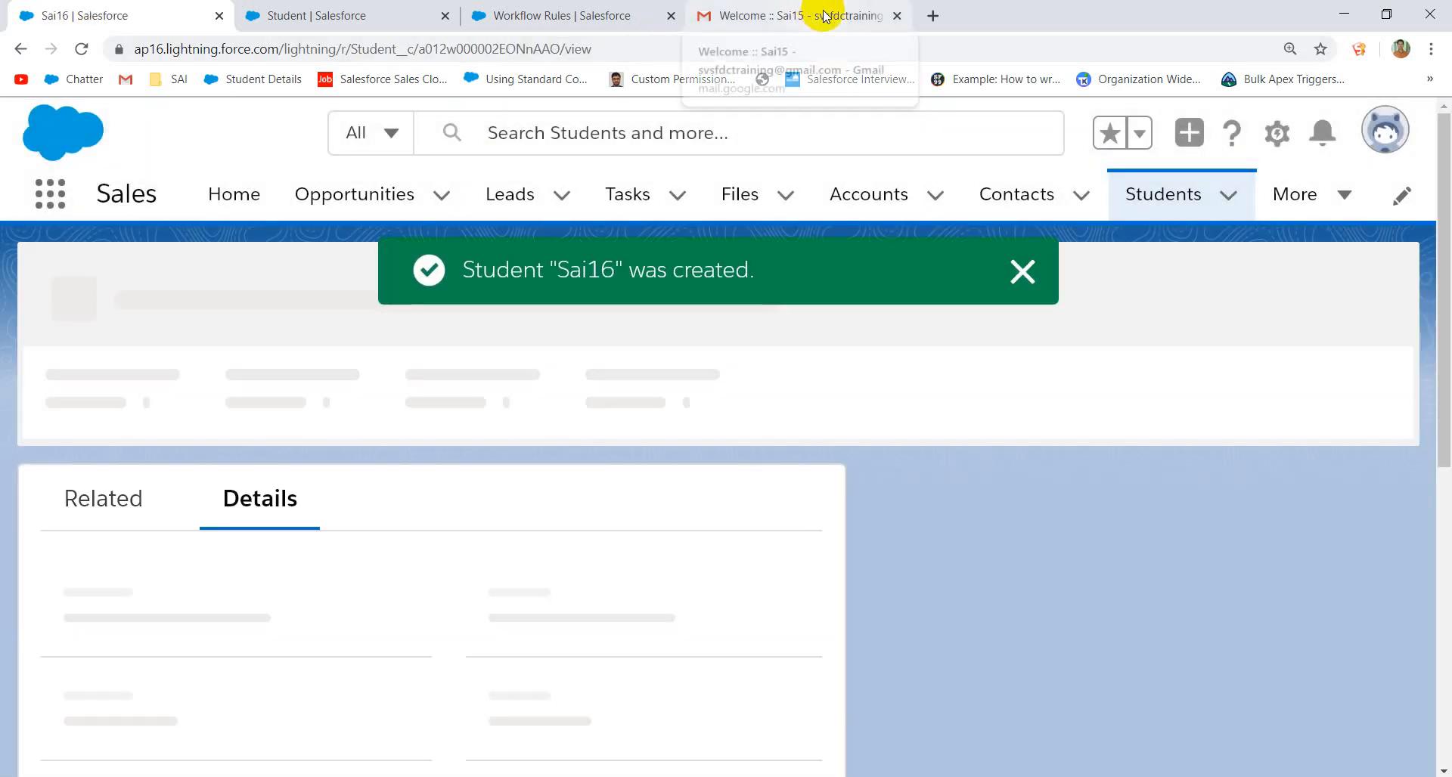
# - Switch to Gmail, read the newest welcome email sent for the new student, and return to the student record in Salesforce
pyautogui.click(806, 15)
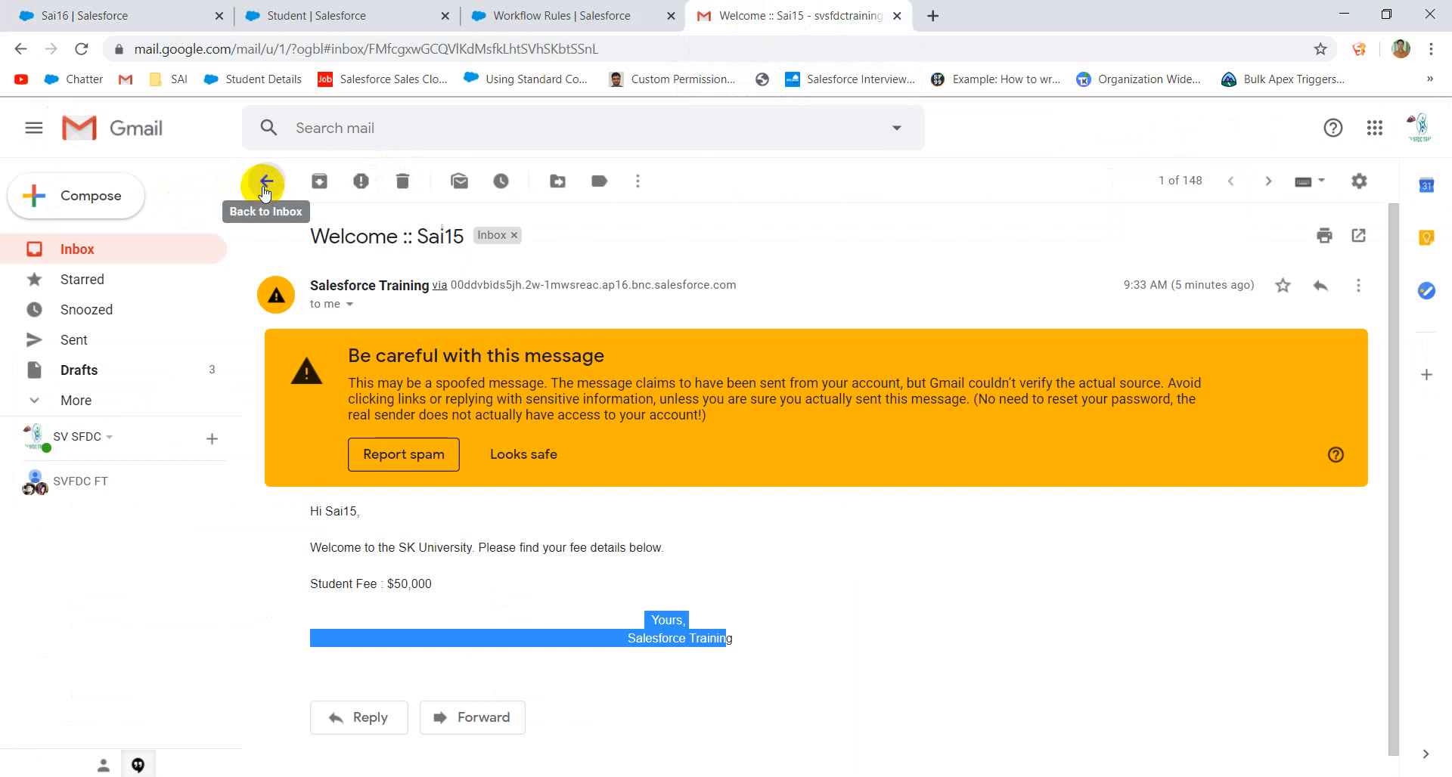
pyautogui.click(267, 181)
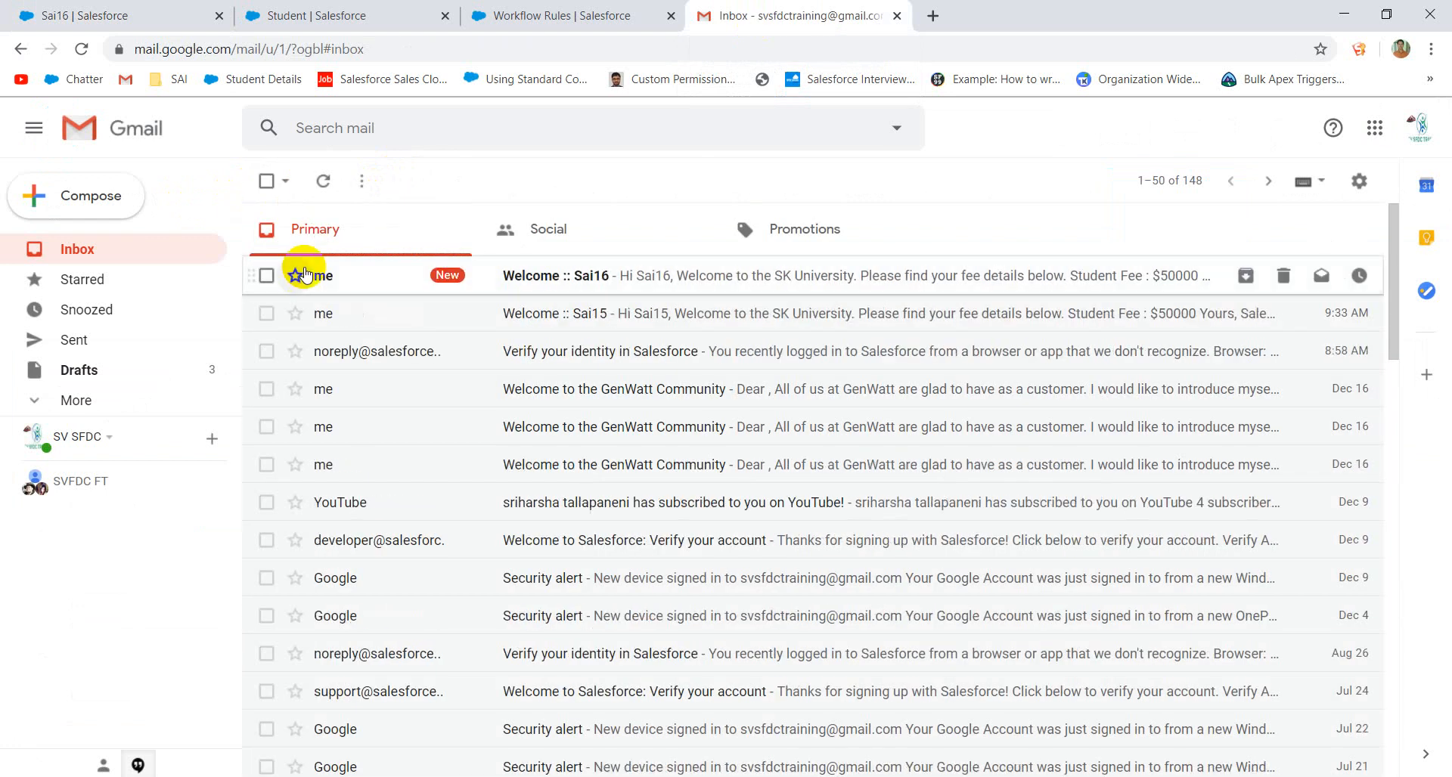
pyautogui.click(666, 280)
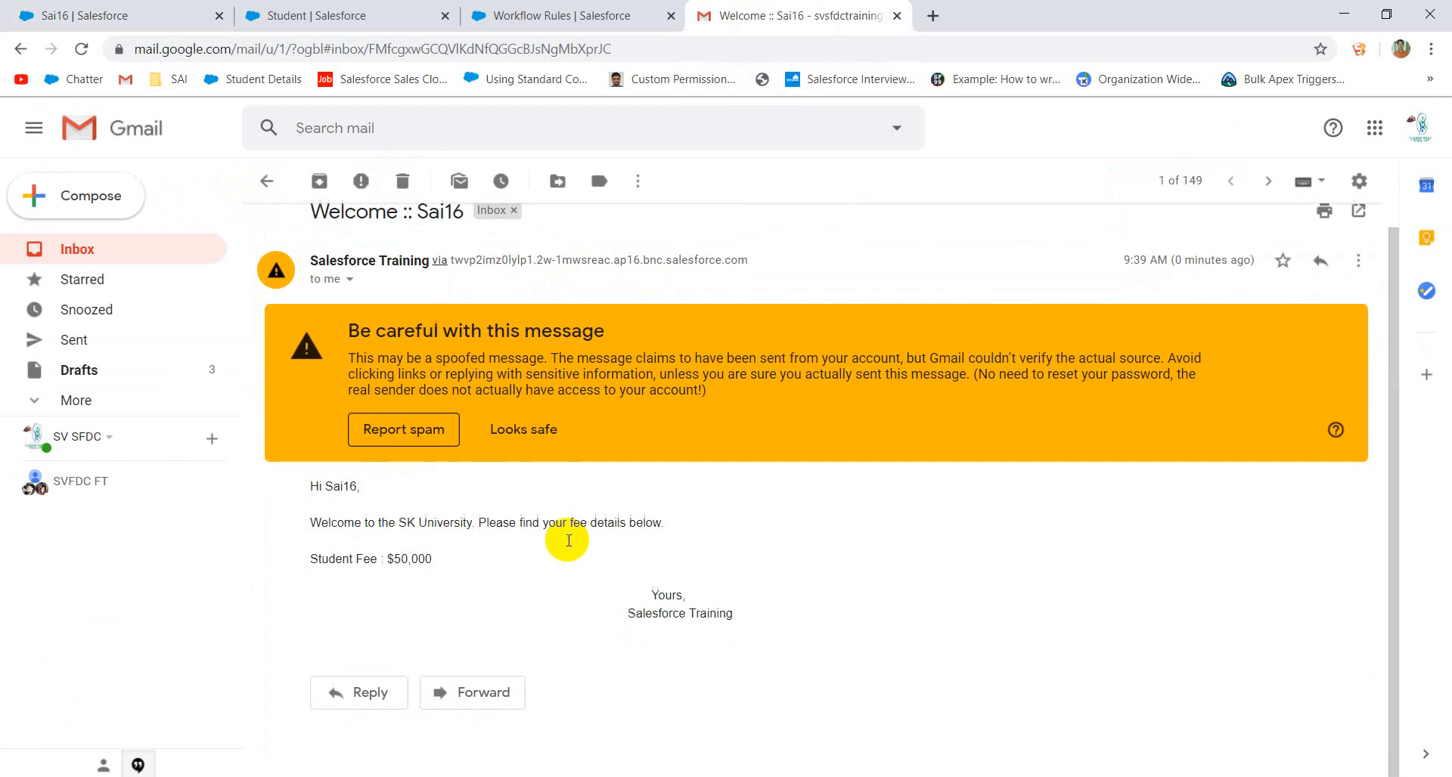
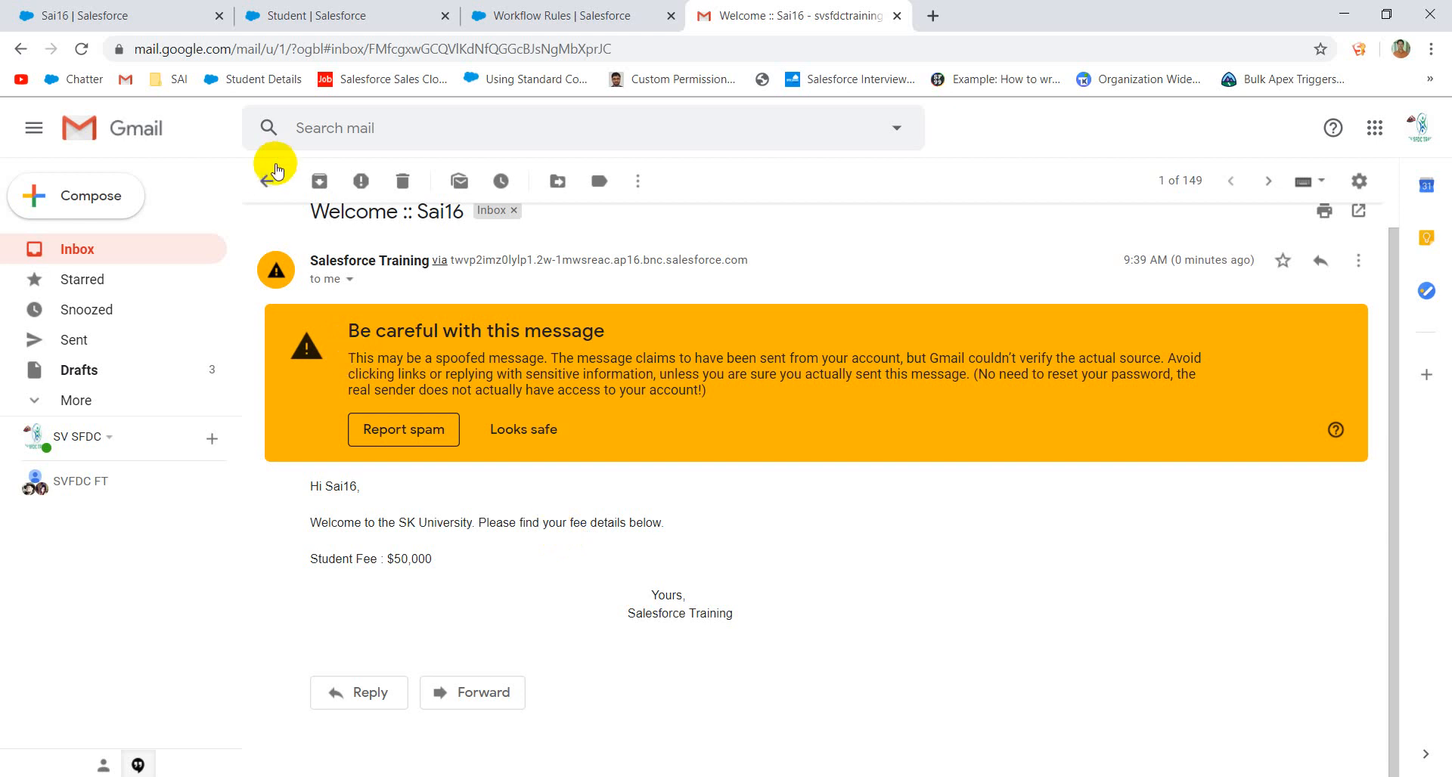
pyautogui.click(268, 180)
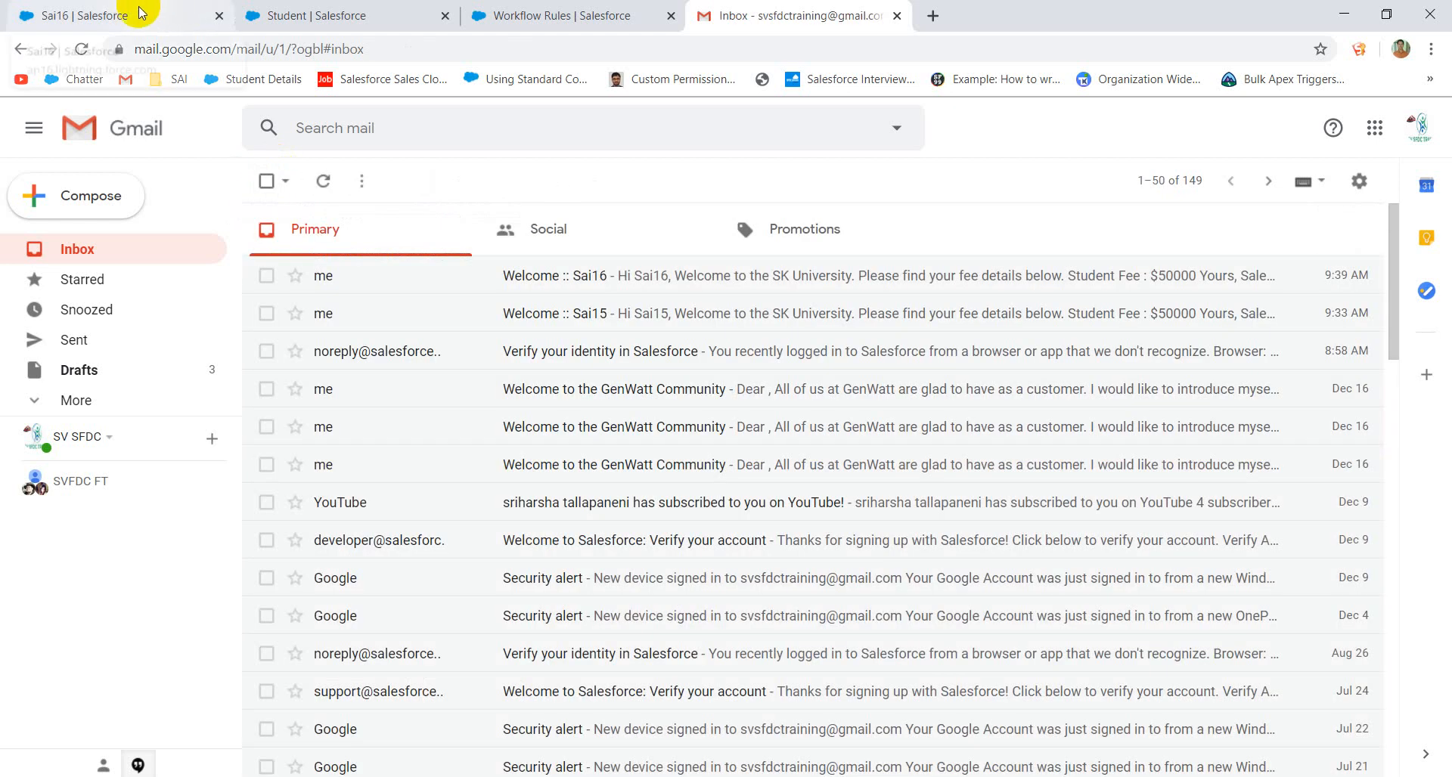
pyautogui.click(114, 15)
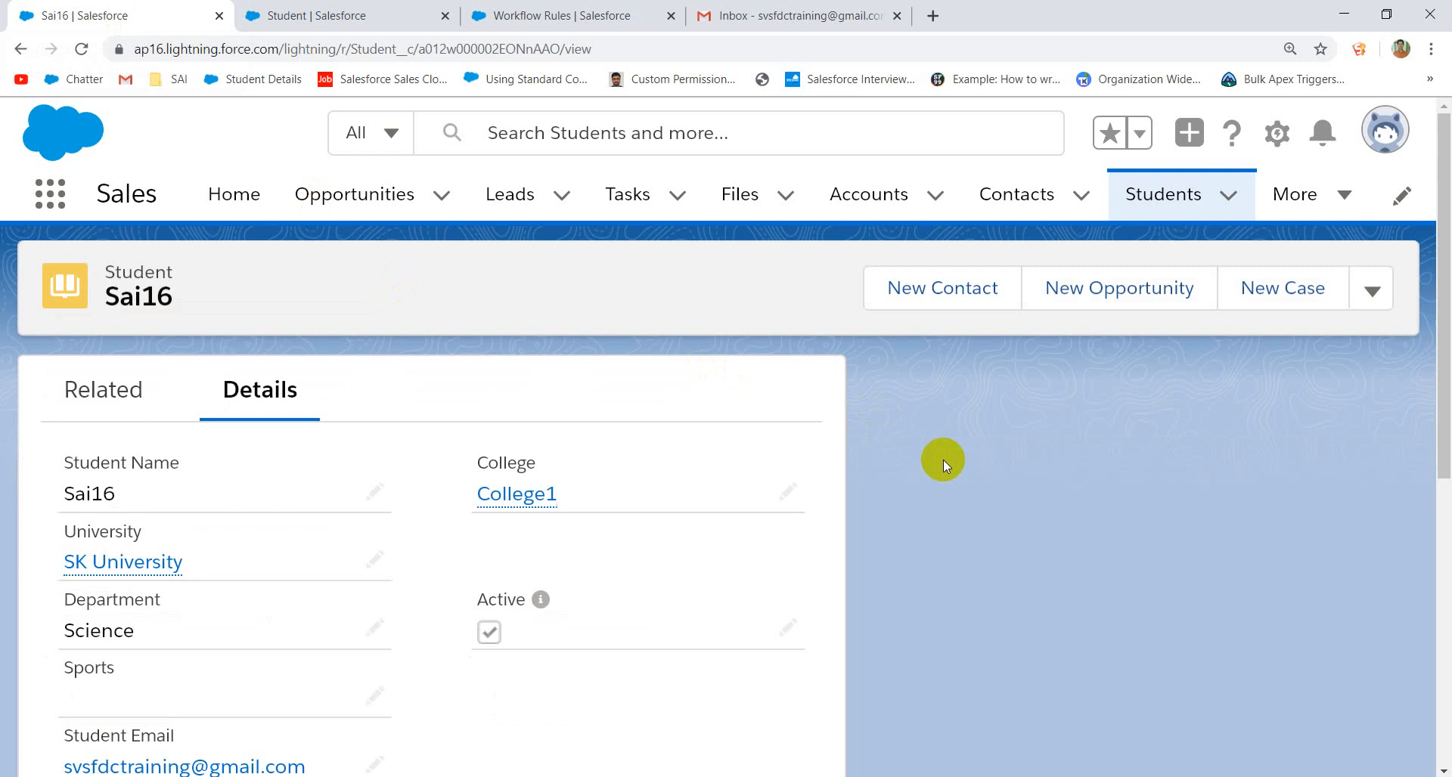
# - Search Setup for "letter" and open the Classic Letterheads page
pyautogui.click(566, 16)
pyautogui.moveTo(194, 275); pyautogui.dragTo(2, 265)
pyautogui.write('le')
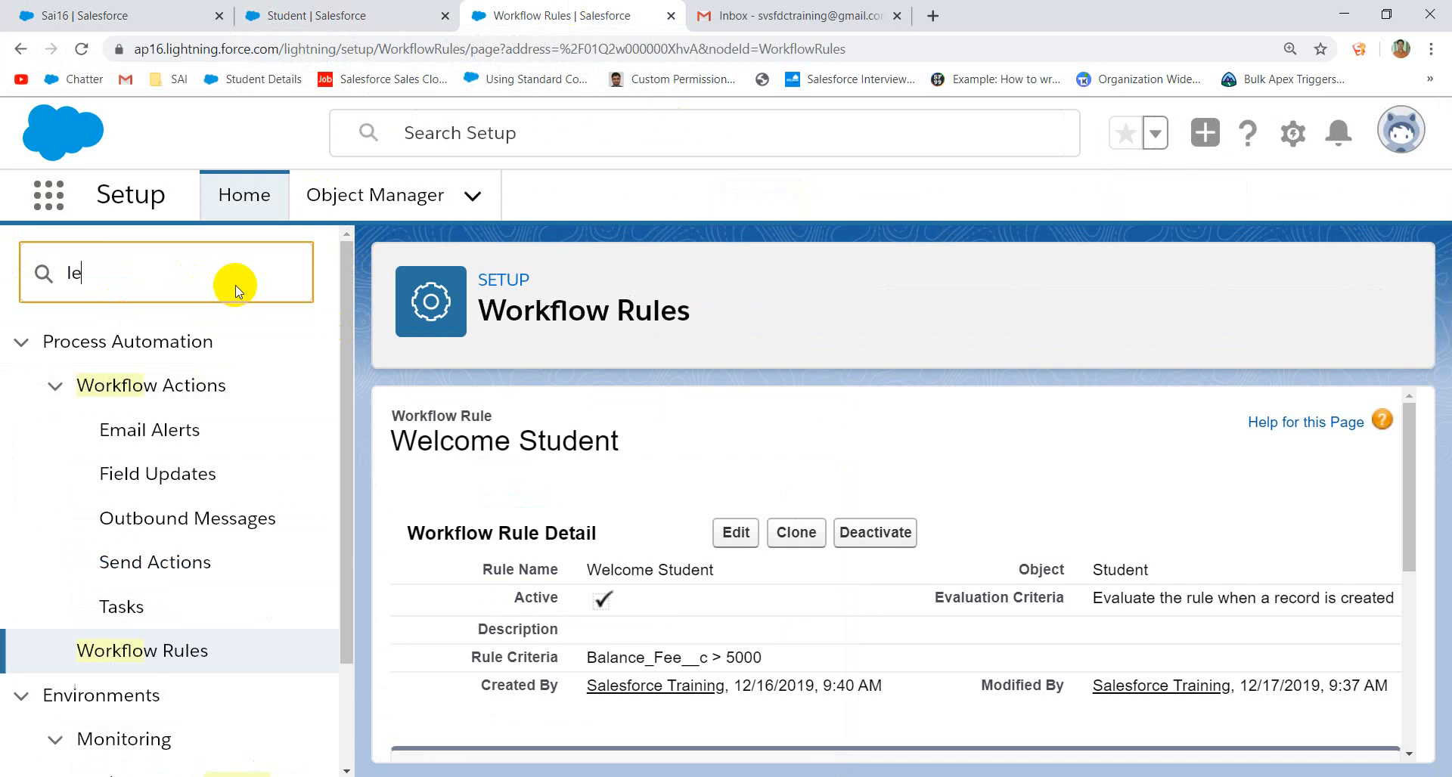
pyautogui.write('tter')
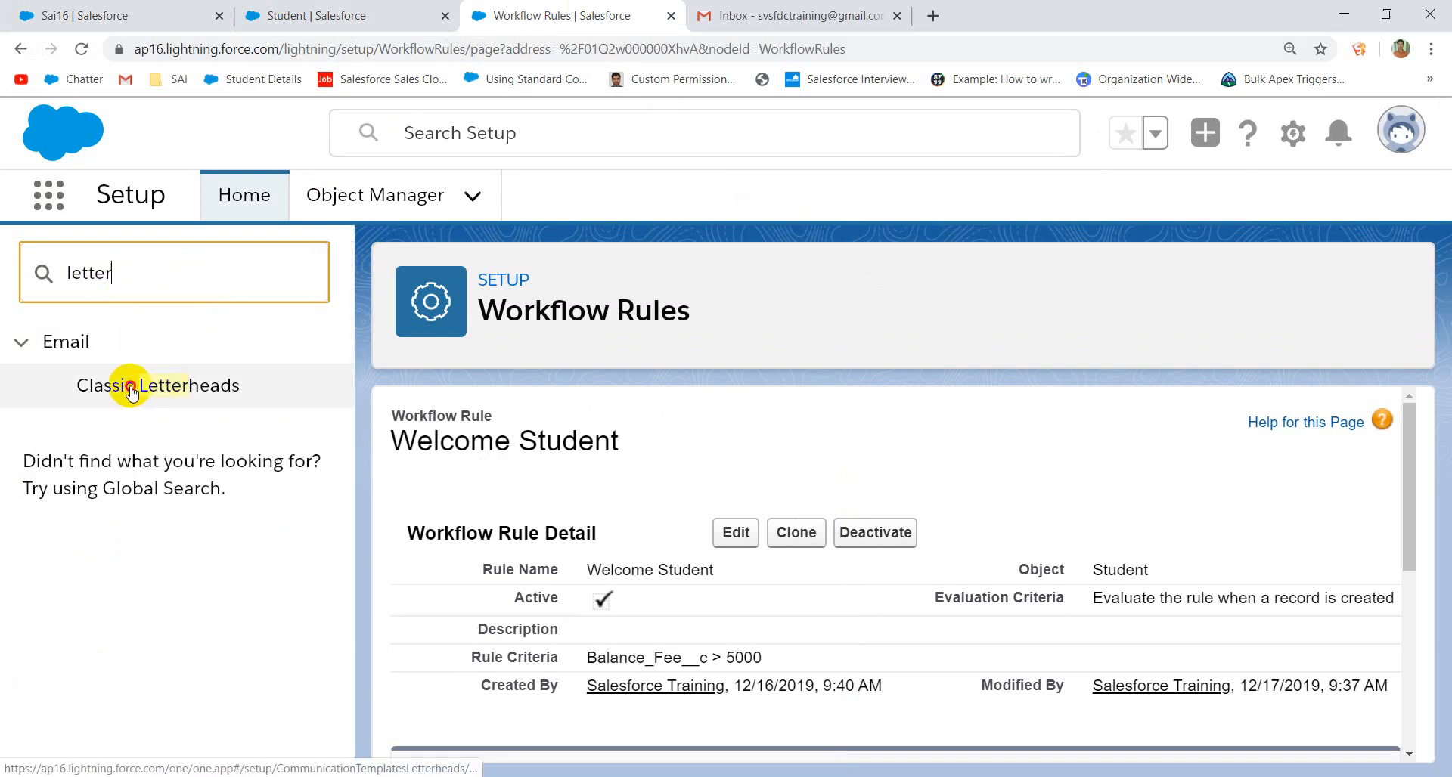
pyautogui.click(130, 390)
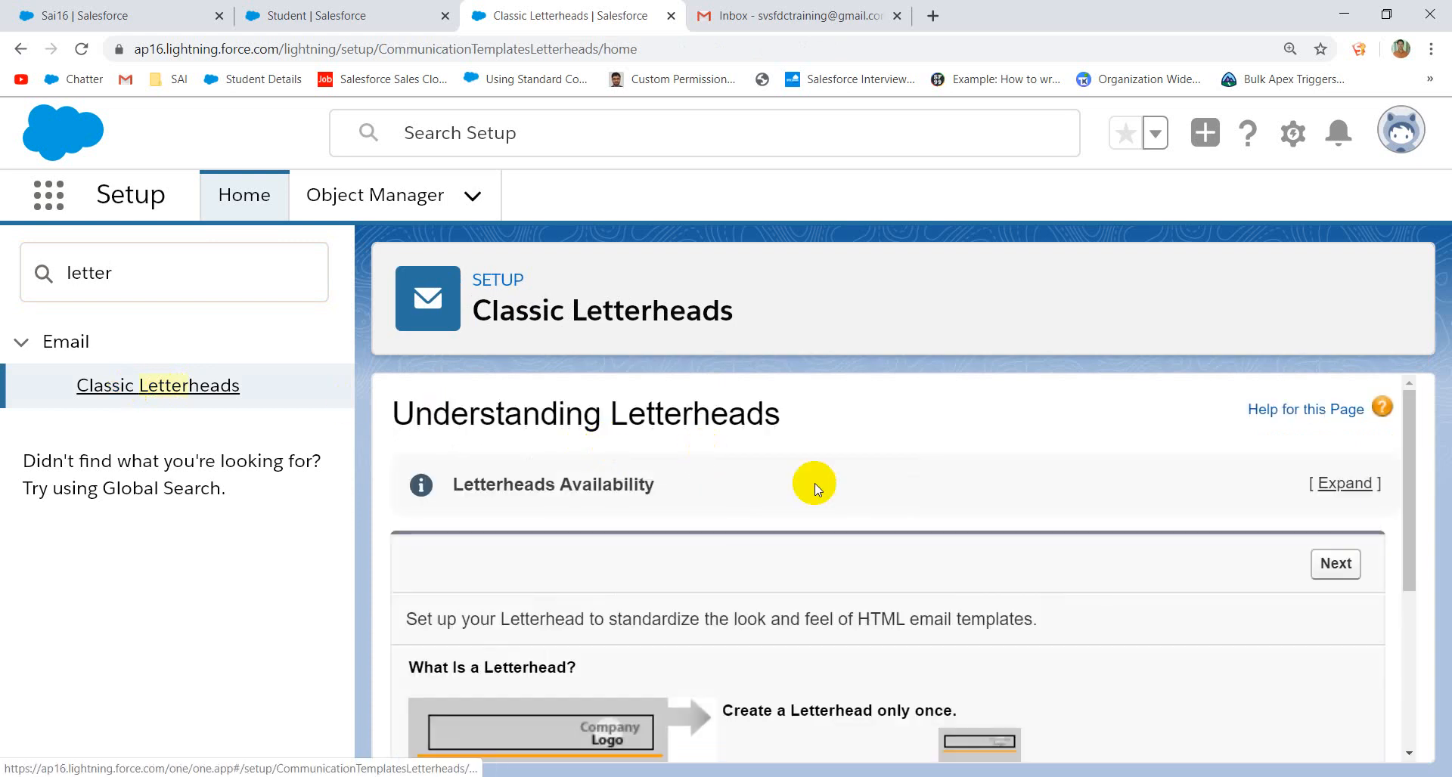
# - Set the Understanding Letterheads introduction not to show again and continue to the list of letterheads
pyautogui.scroll(-2, 824, 495)
pyautogui.scroll(-1, 837, 505)
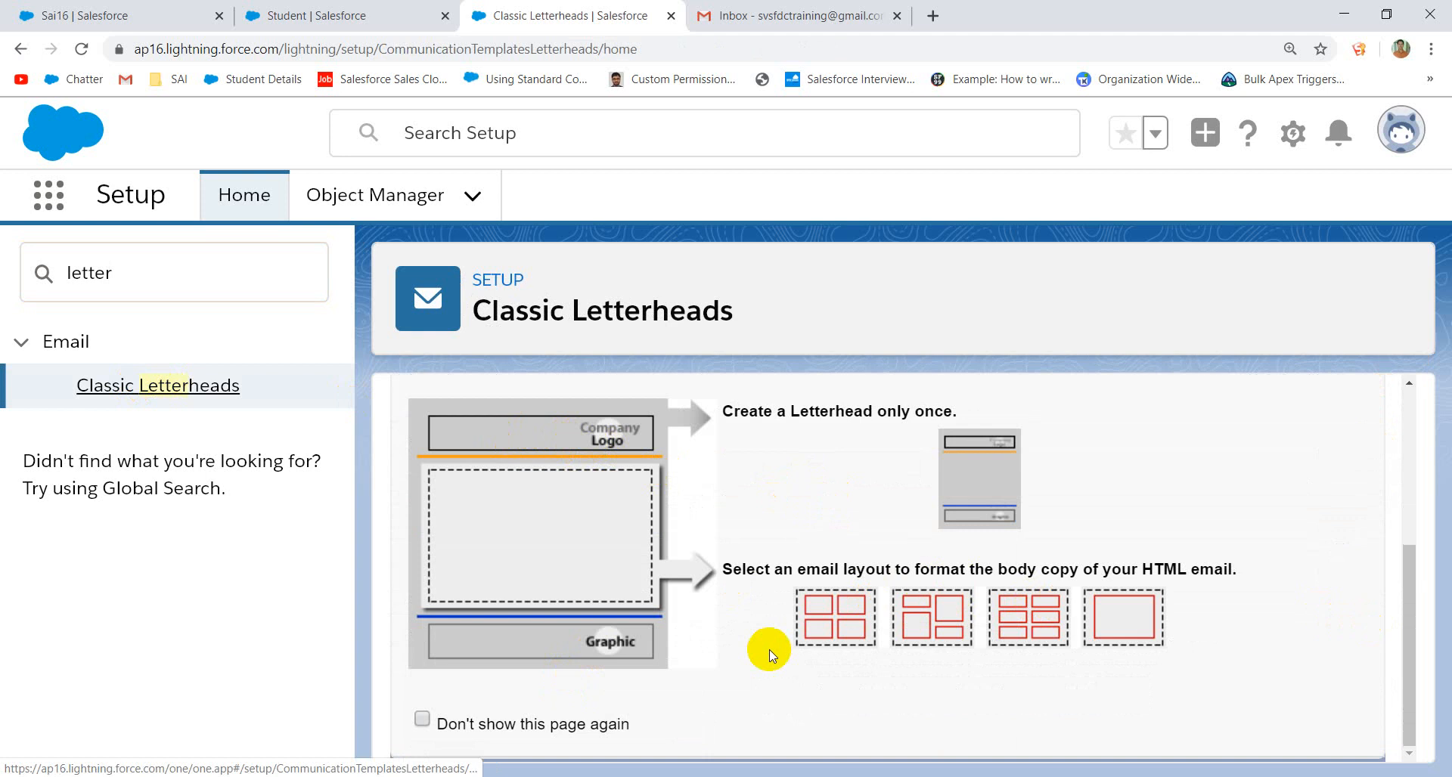
pyautogui.click(431, 722)
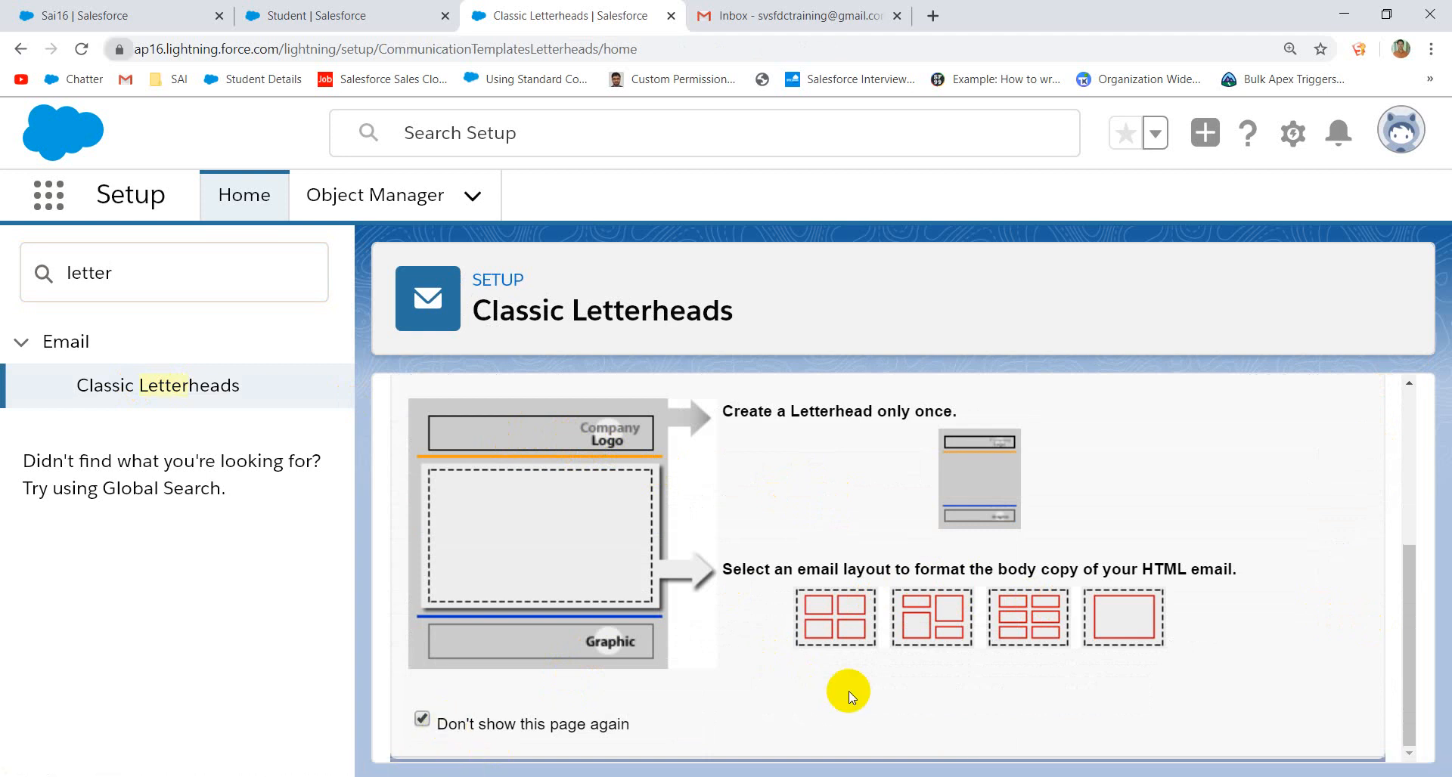
pyautogui.hotkey('ctrl', 'l')
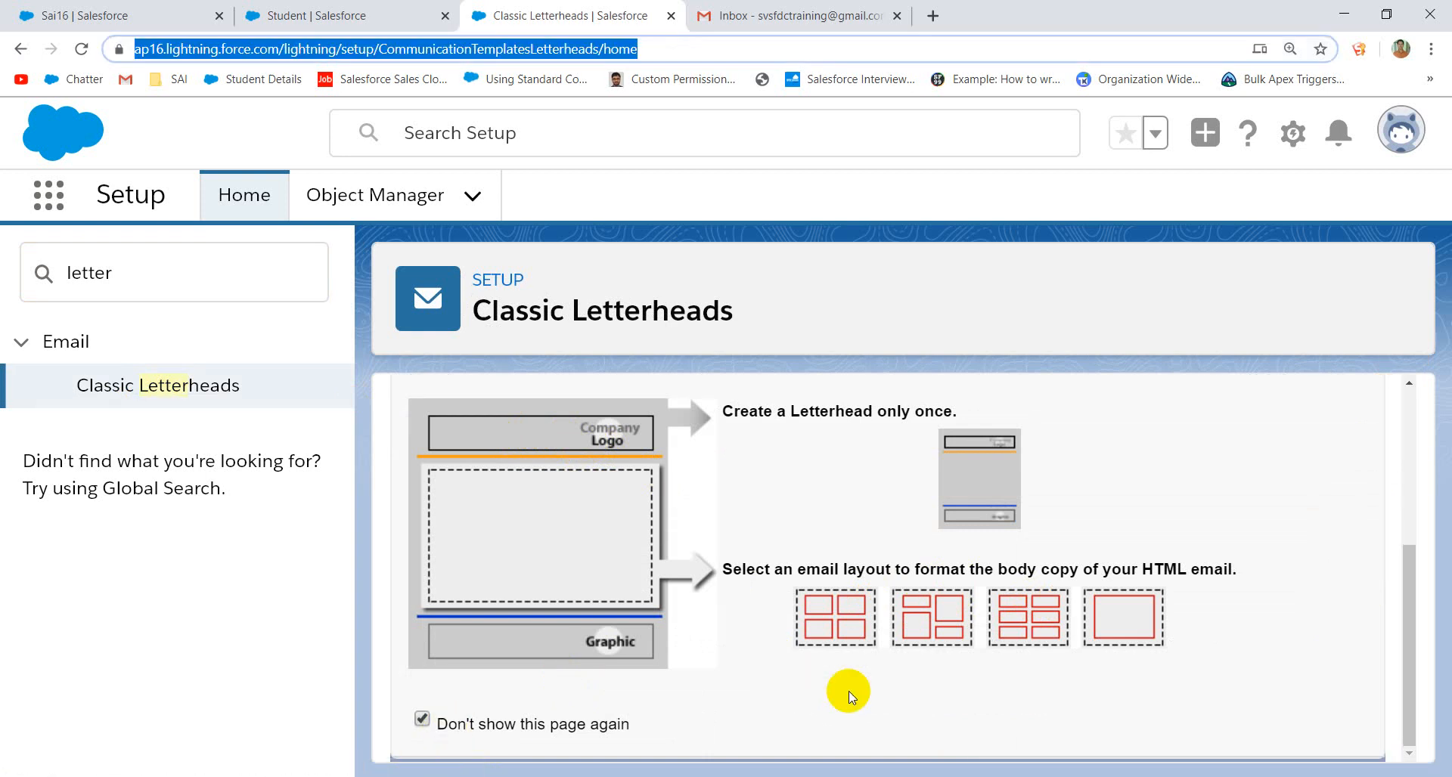
pyautogui.click(849, 592)
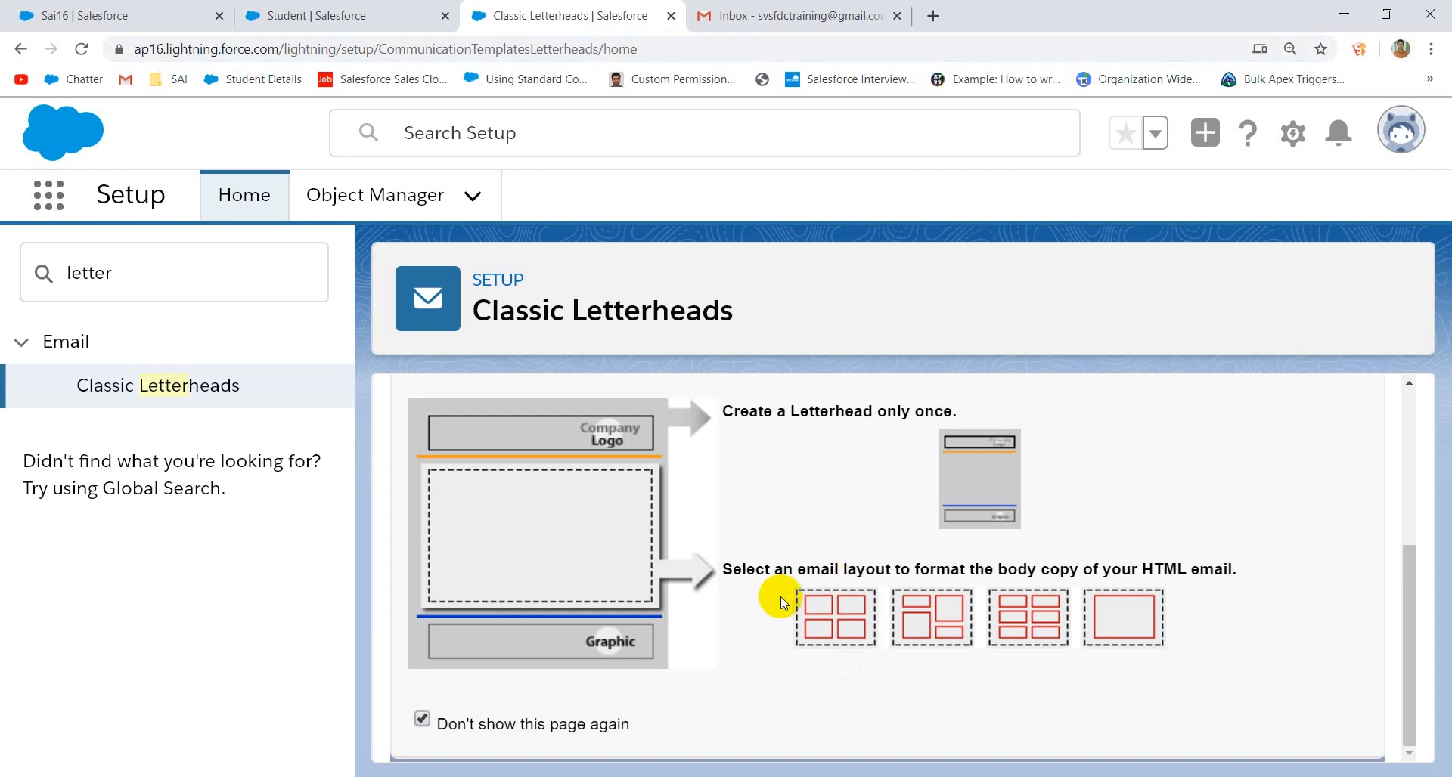
pyautogui.hotkey('ctrl', '-')
pyautogui.hotkey('ctrl', '-')
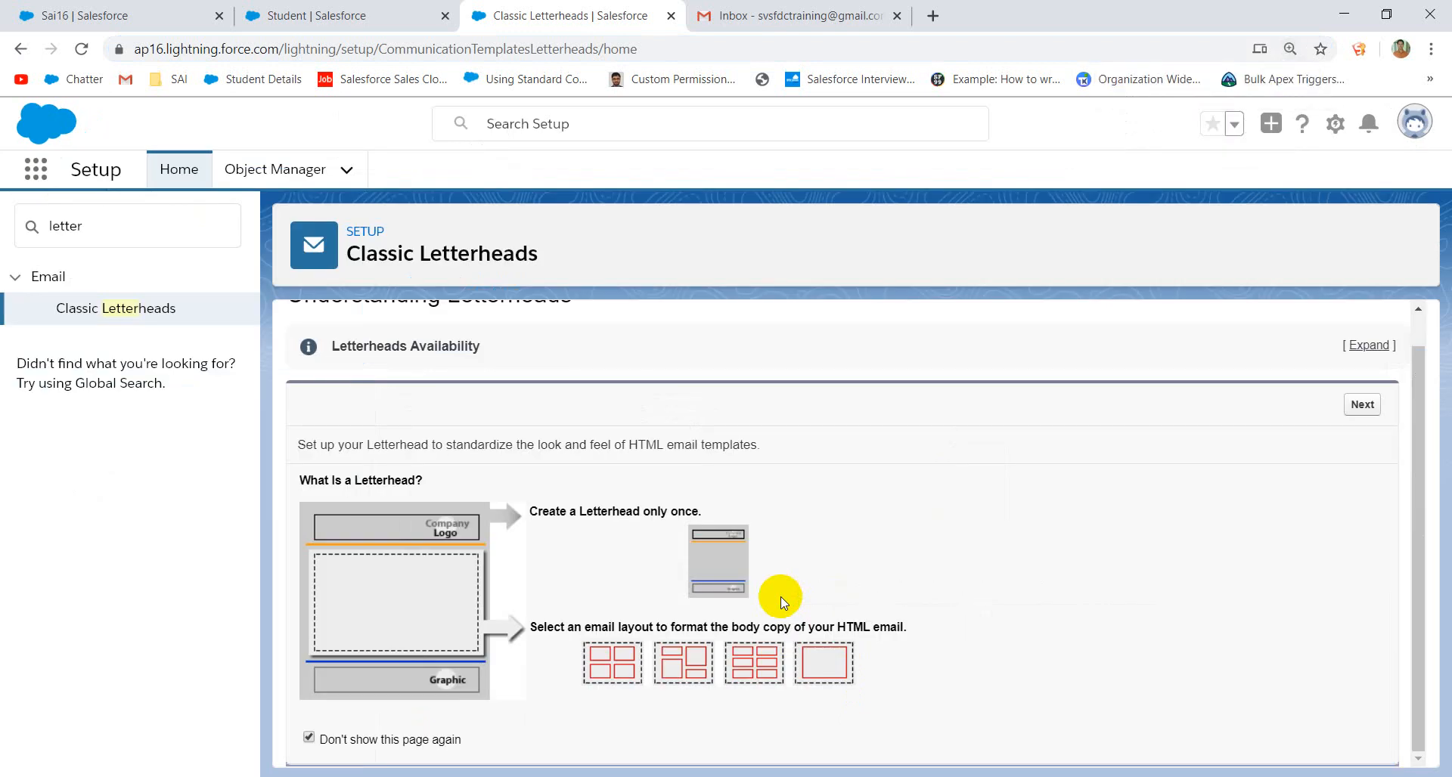
pyautogui.hotkey('ctrl', '+')
pyautogui.hotkey('ctrl', '+')
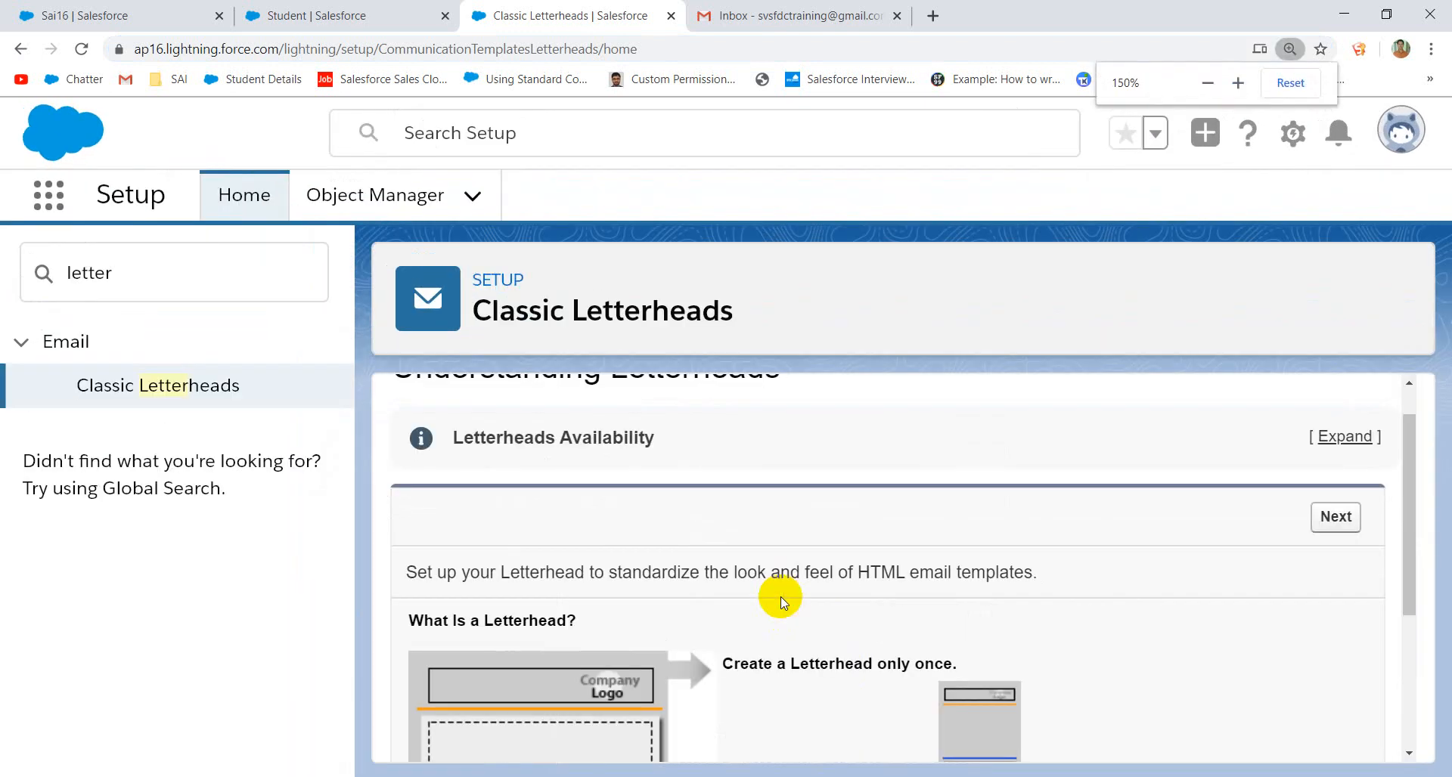
pyautogui.hotkey('ctrl', '-')
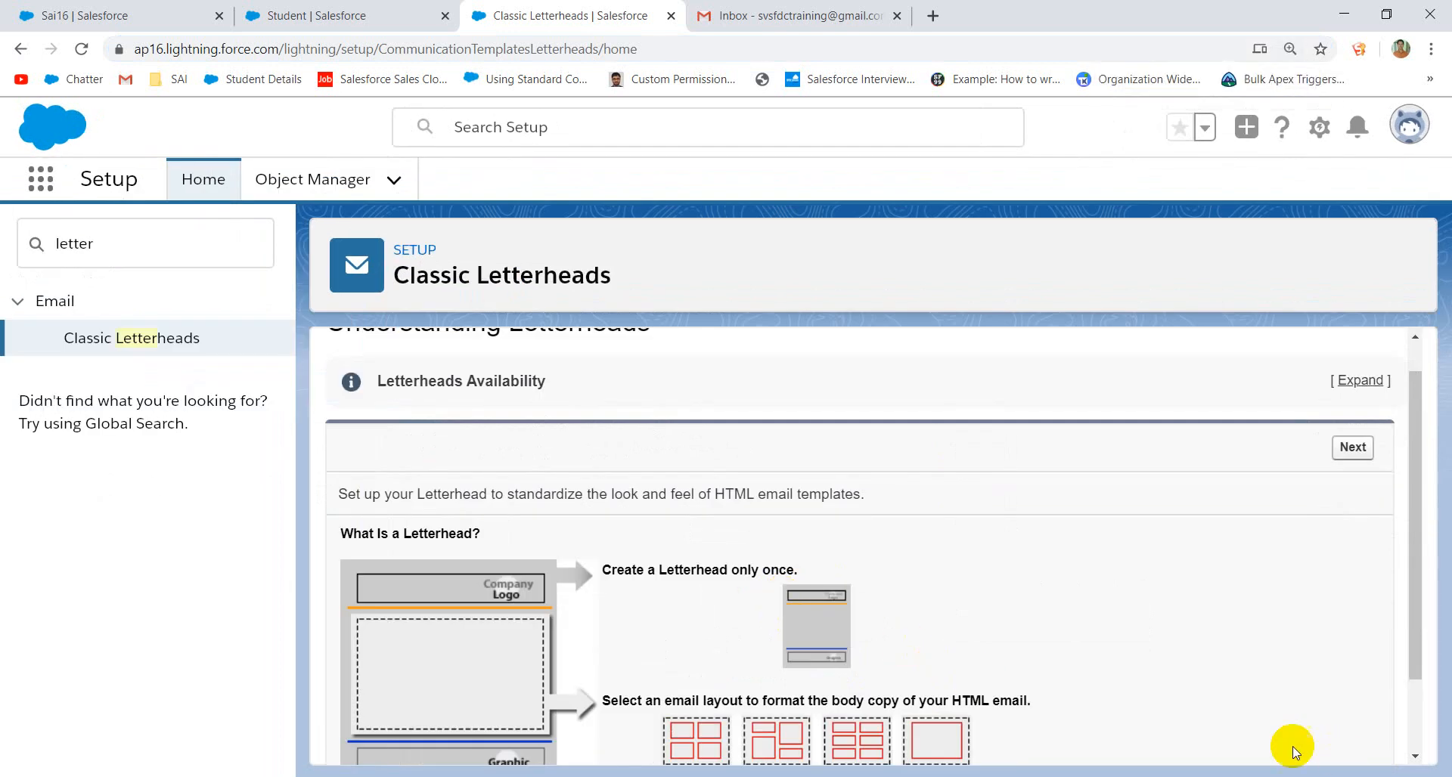
pyautogui.click(1355, 446)
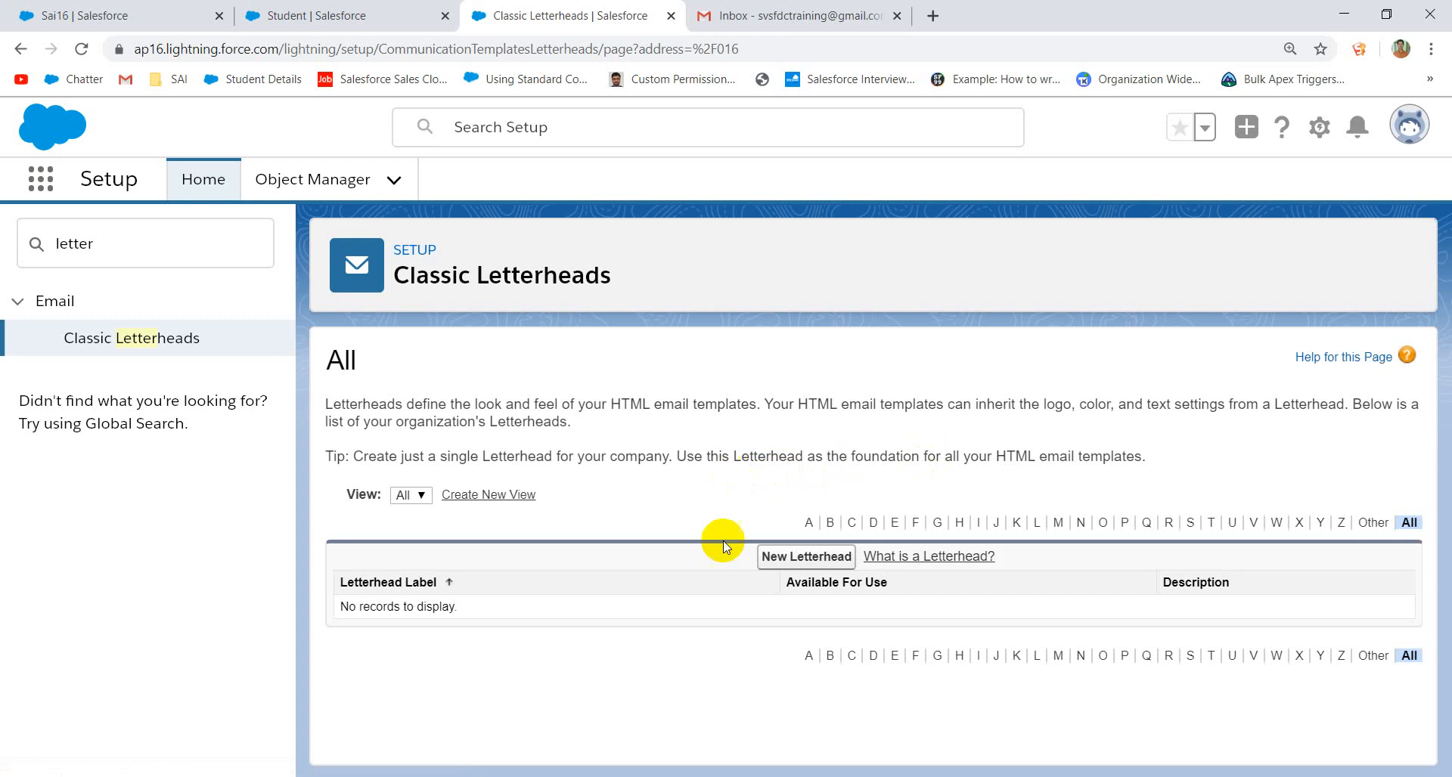
# - Create a new classic letterhead labelled "My Letter Head", make it available for use and save its properties
pyautogui.click(775, 556)
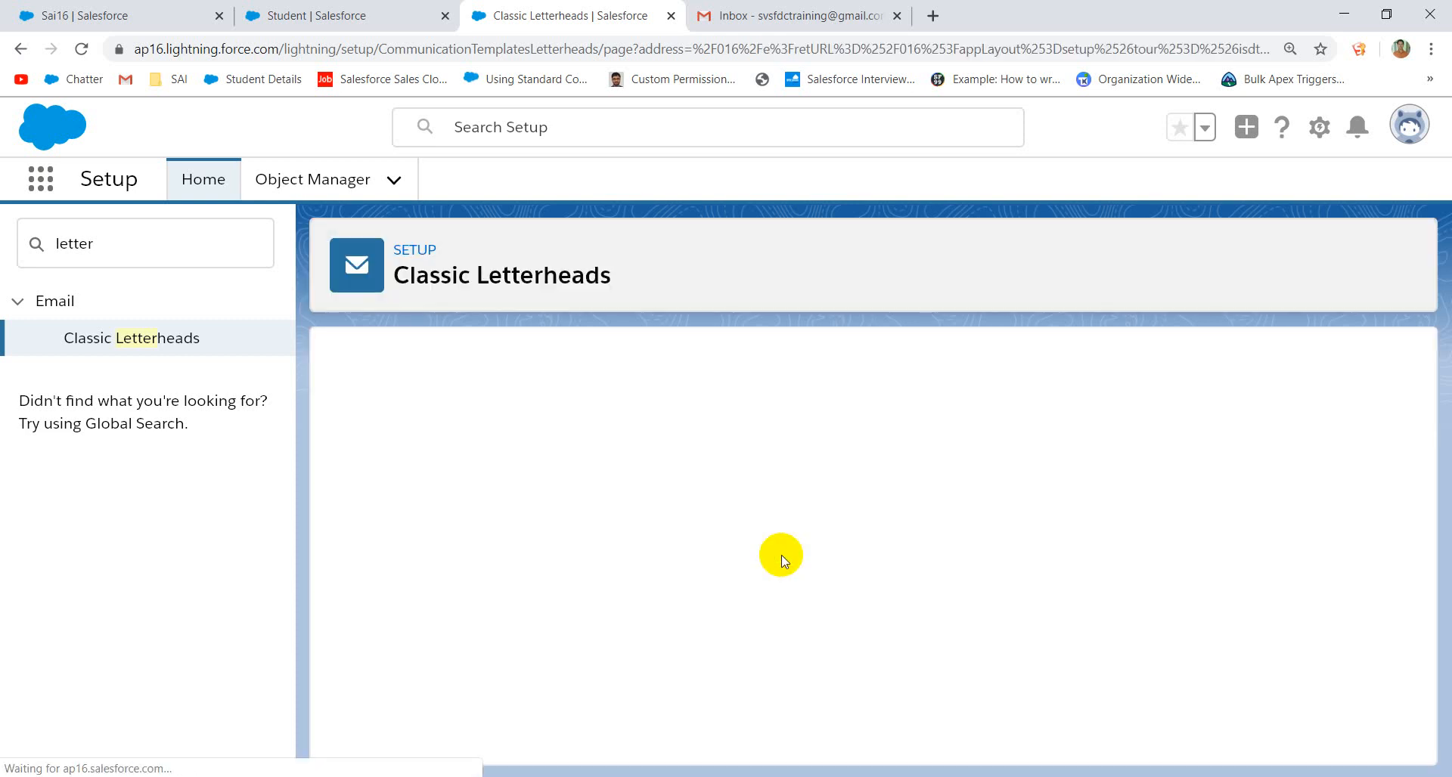
pyautogui.click(558, 491)
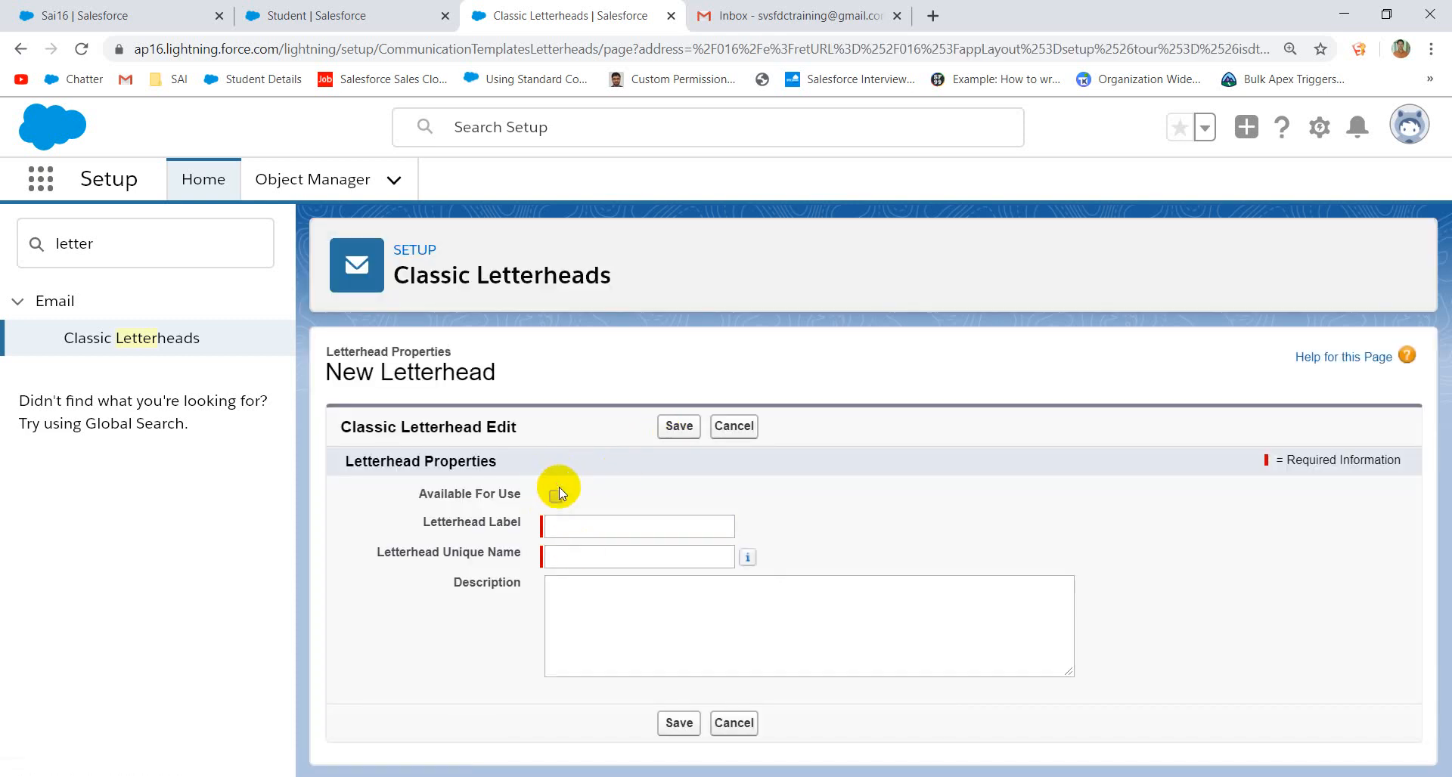
pyautogui.click(557, 496)
pyautogui.click(571, 527)
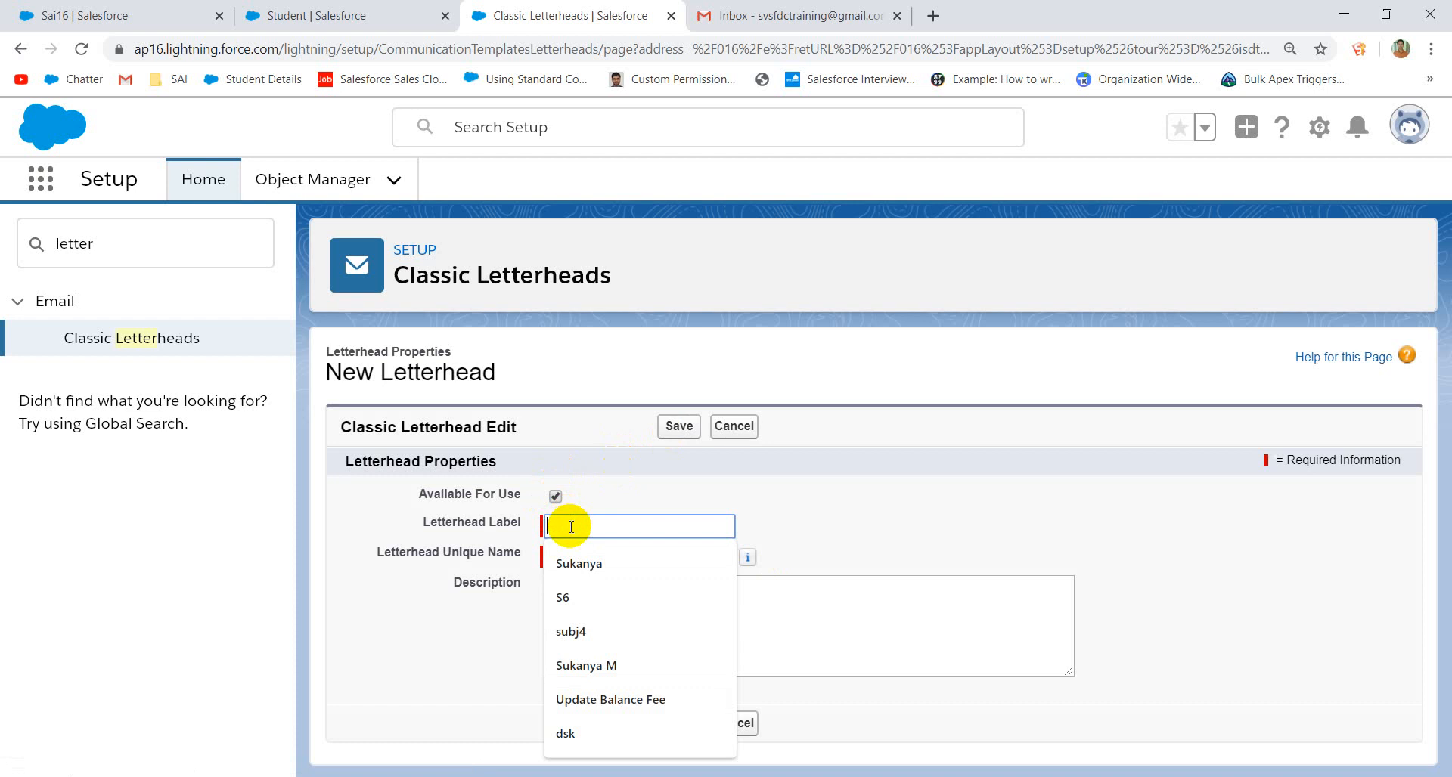
pyautogui.write('My')
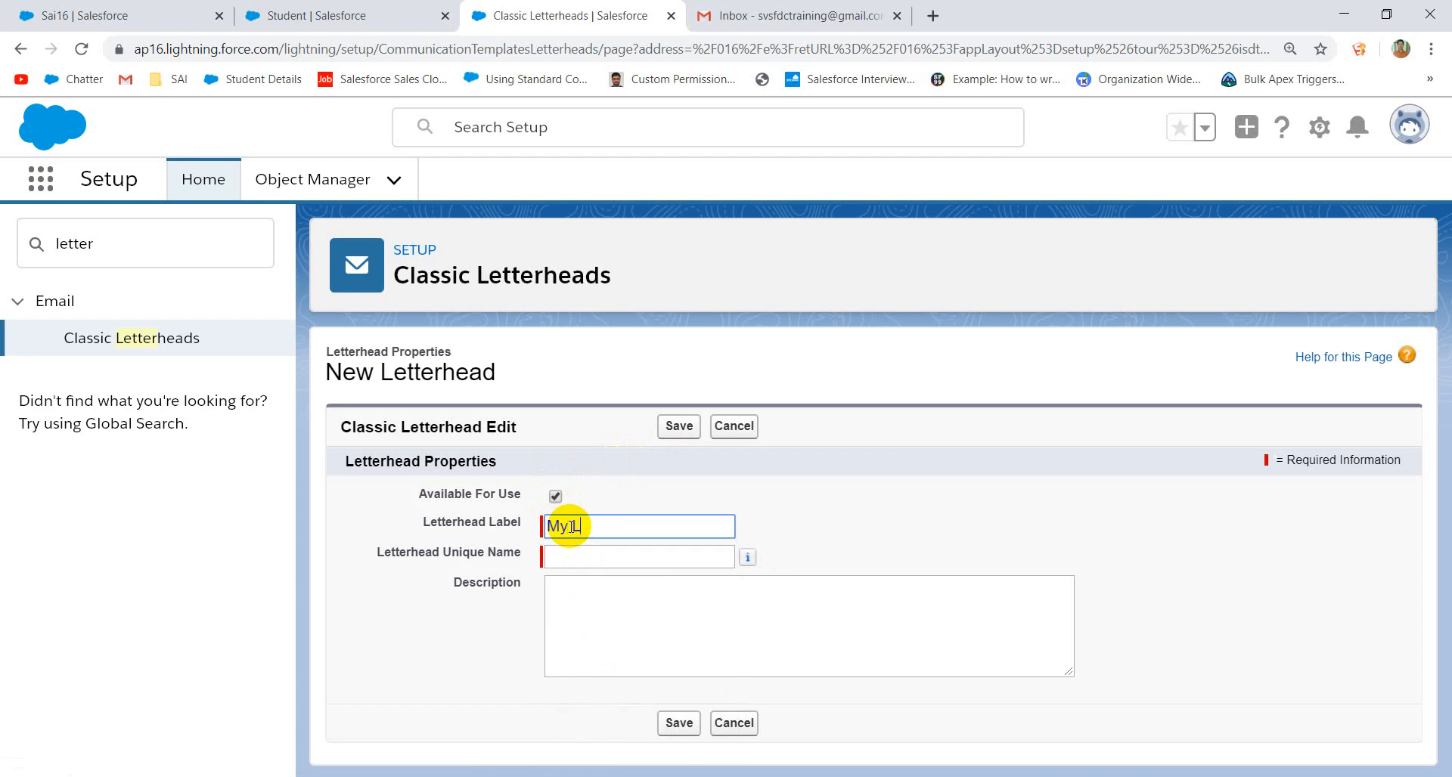
pyautogui.write(' Letter Head')
pyautogui.click(610, 554)
pyautogui.click(679, 426)
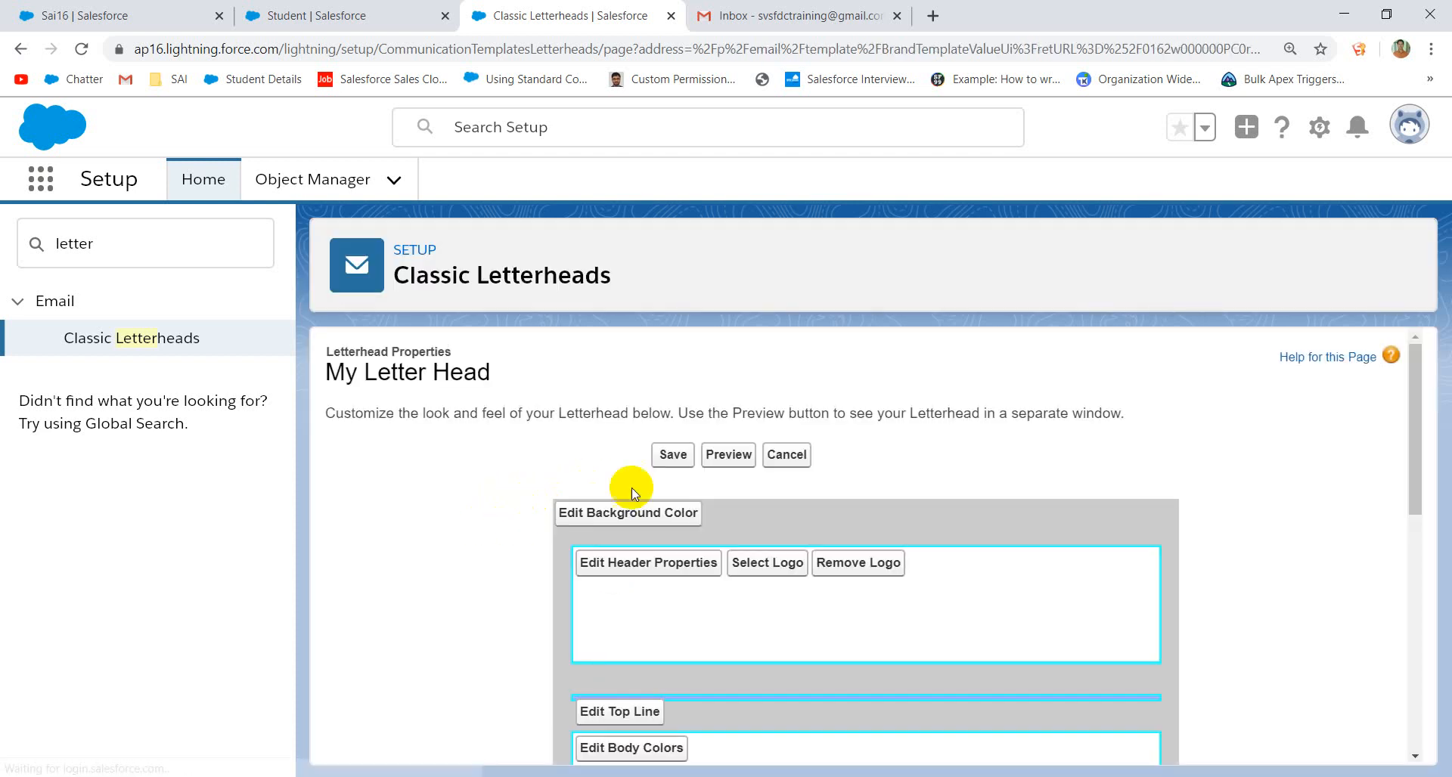
# - Set the letterhead's background color to green #33FF33
pyautogui.scroll(-3, 677, 479)
pyautogui.scroll(2, 650, 447)
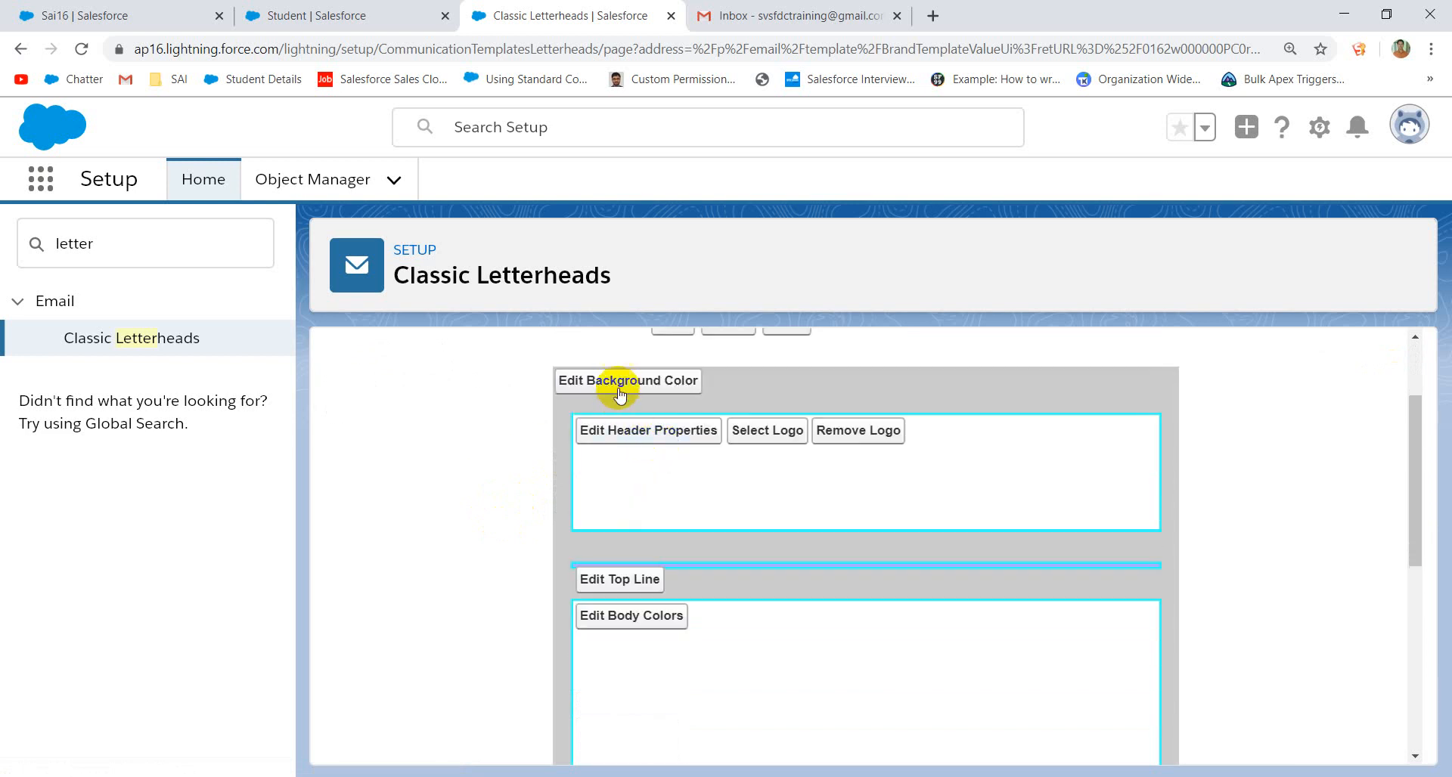
pyautogui.click(614, 381)
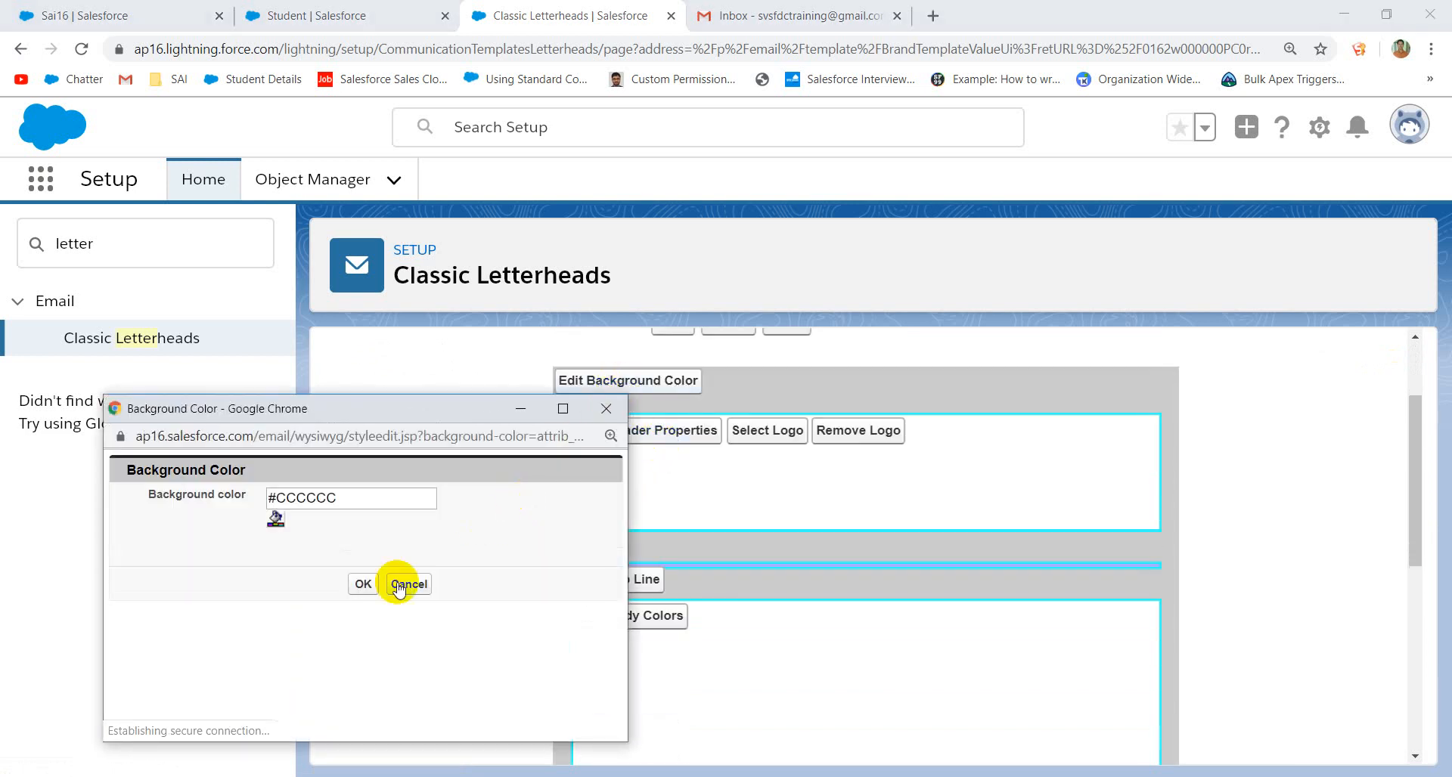
pyautogui.click(279, 524)
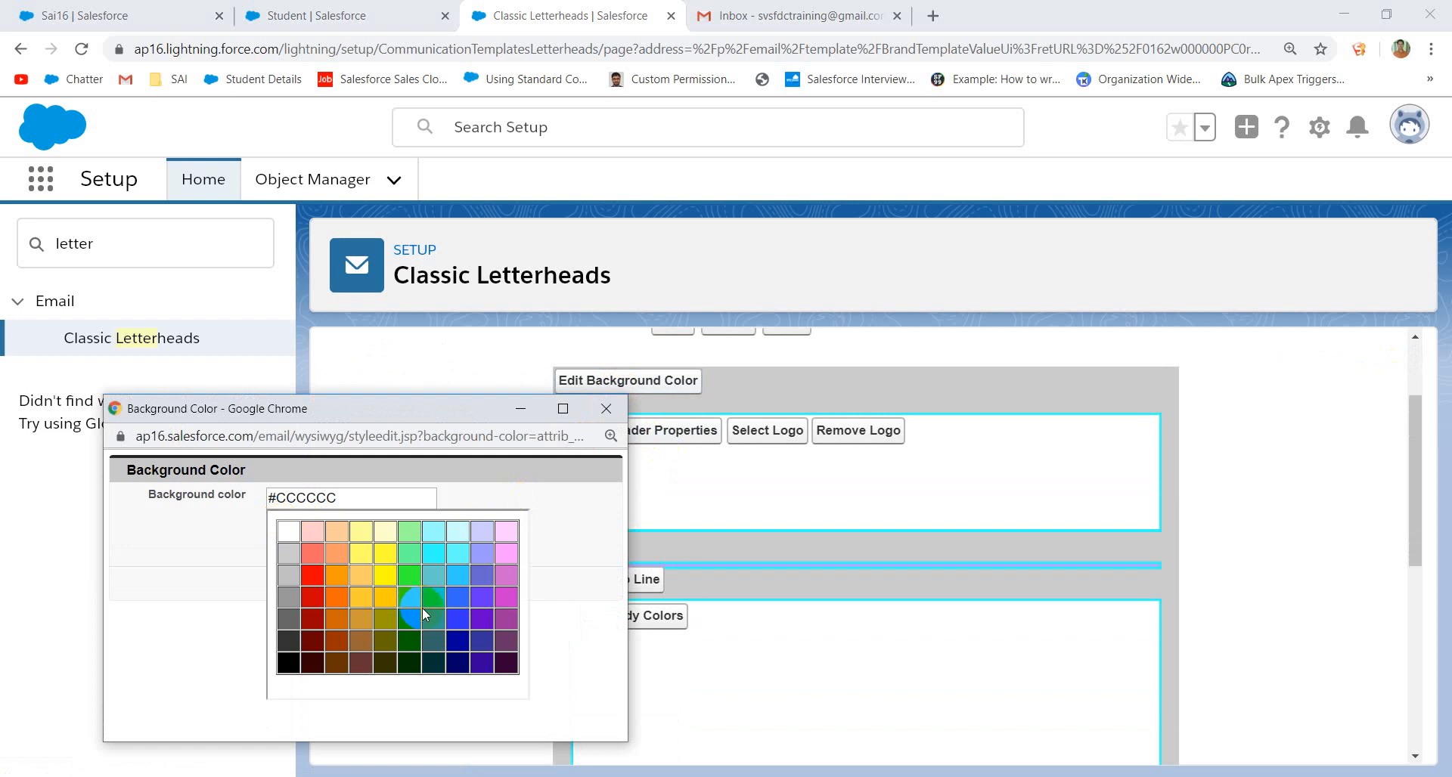
pyautogui.click(412, 579)
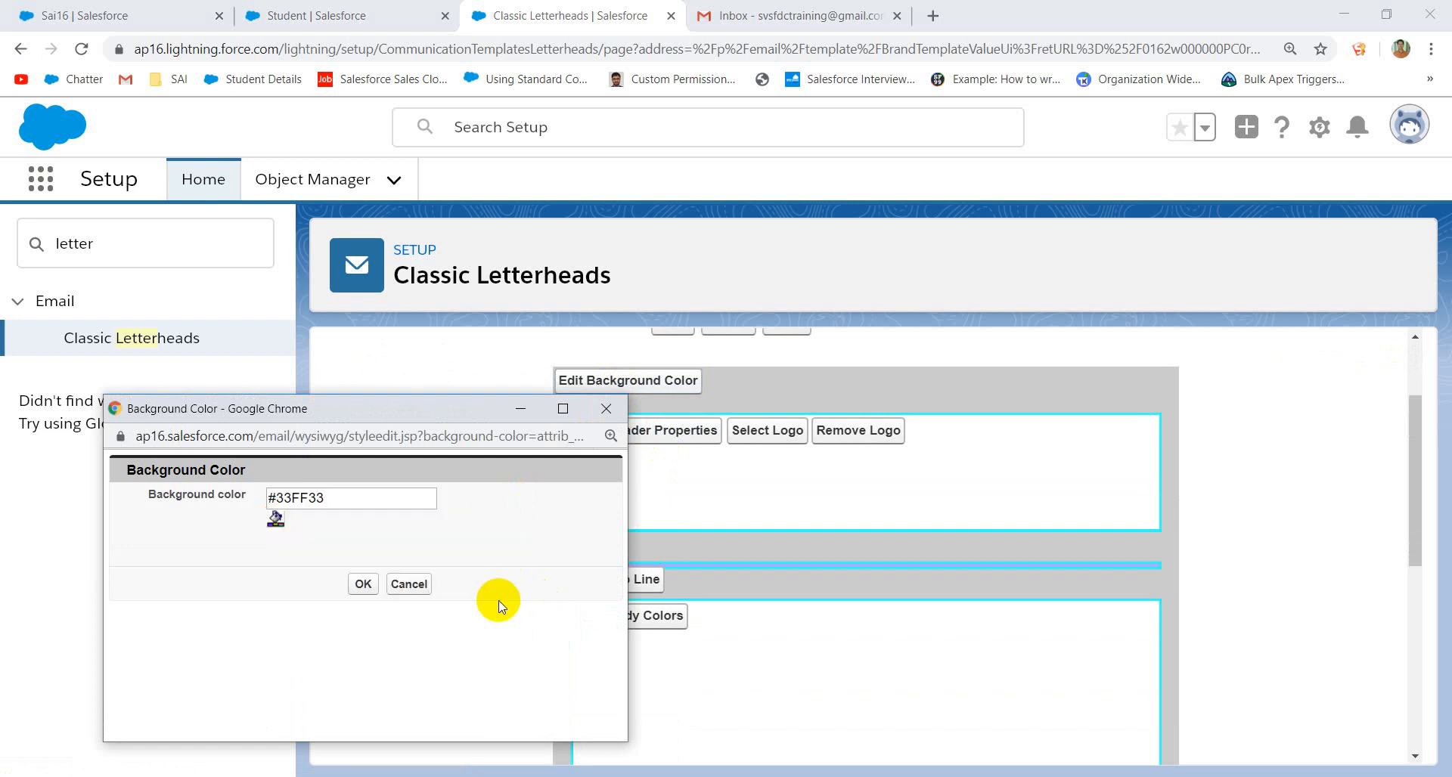
pyautogui.click(366, 586)
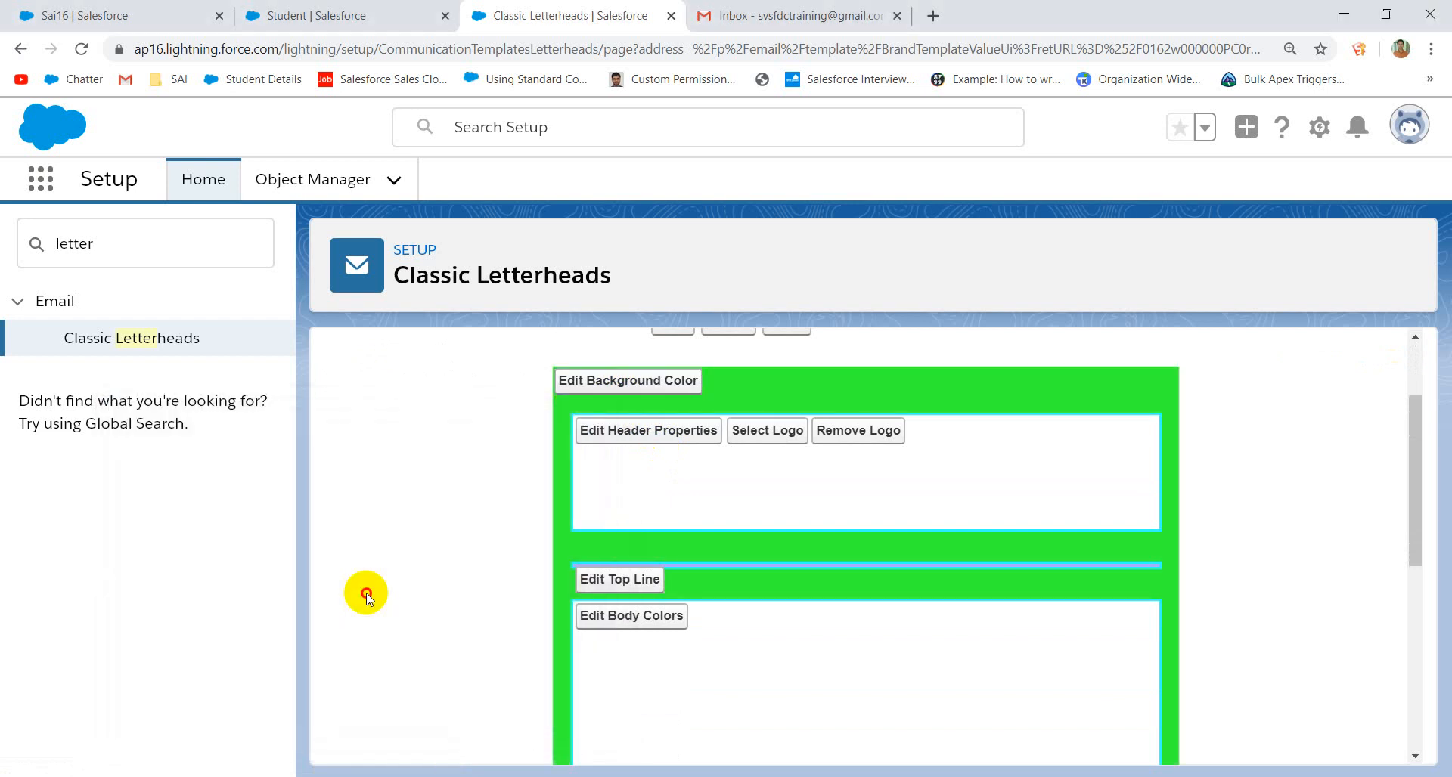
# - Examine the file locations offered for the letterhead's logo and close the file picker without choosing a file
pyautogui.click(768, 433)
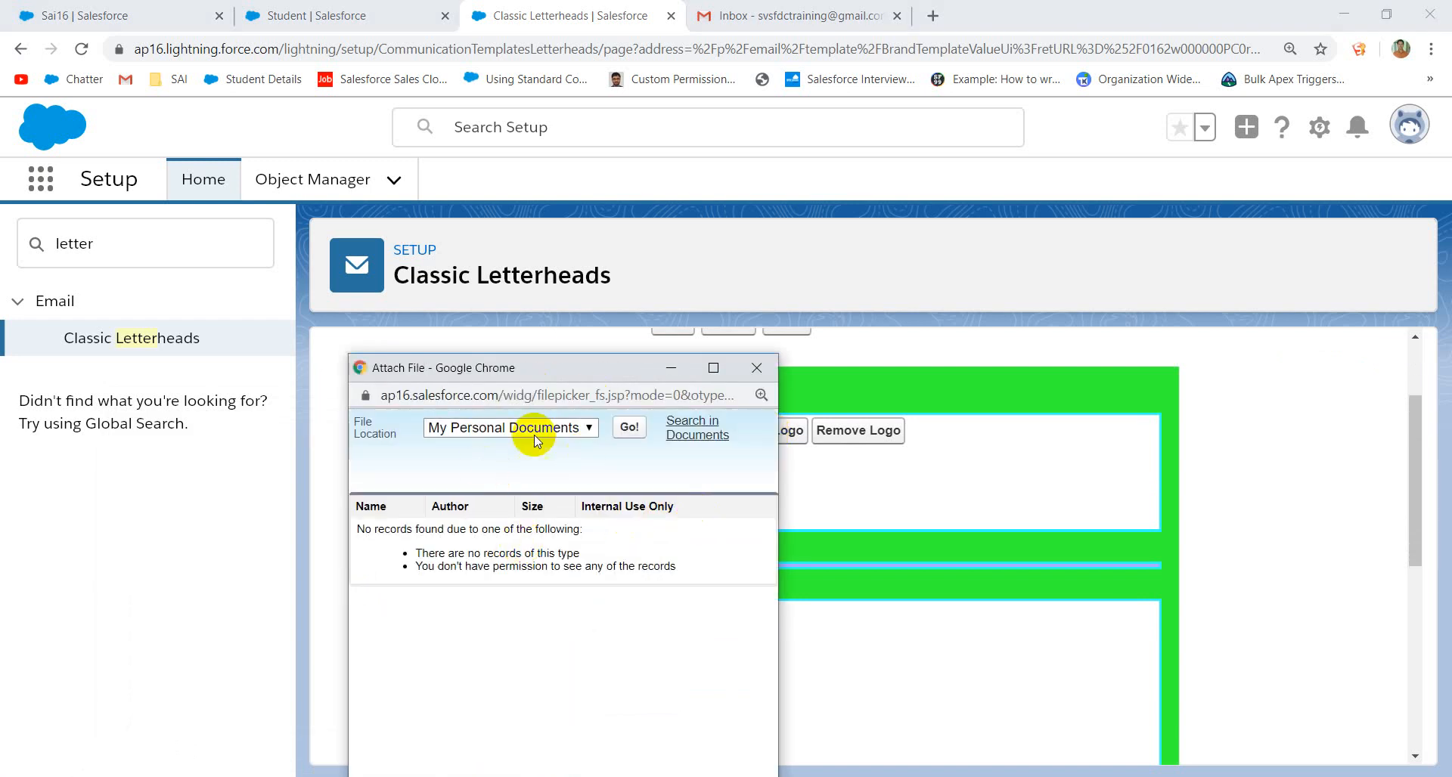
pyautogui.click(527, 439)
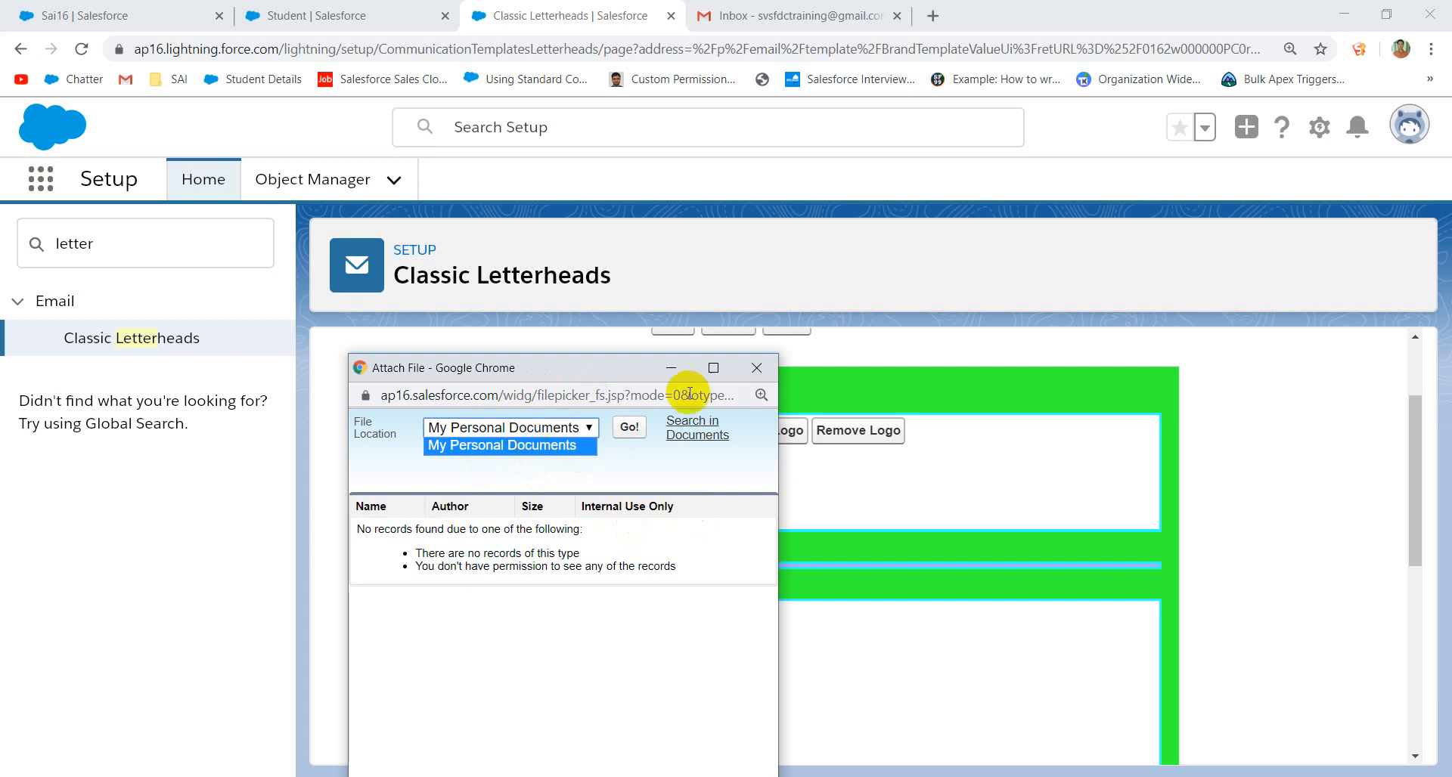
pyautogui.click(753, 370)
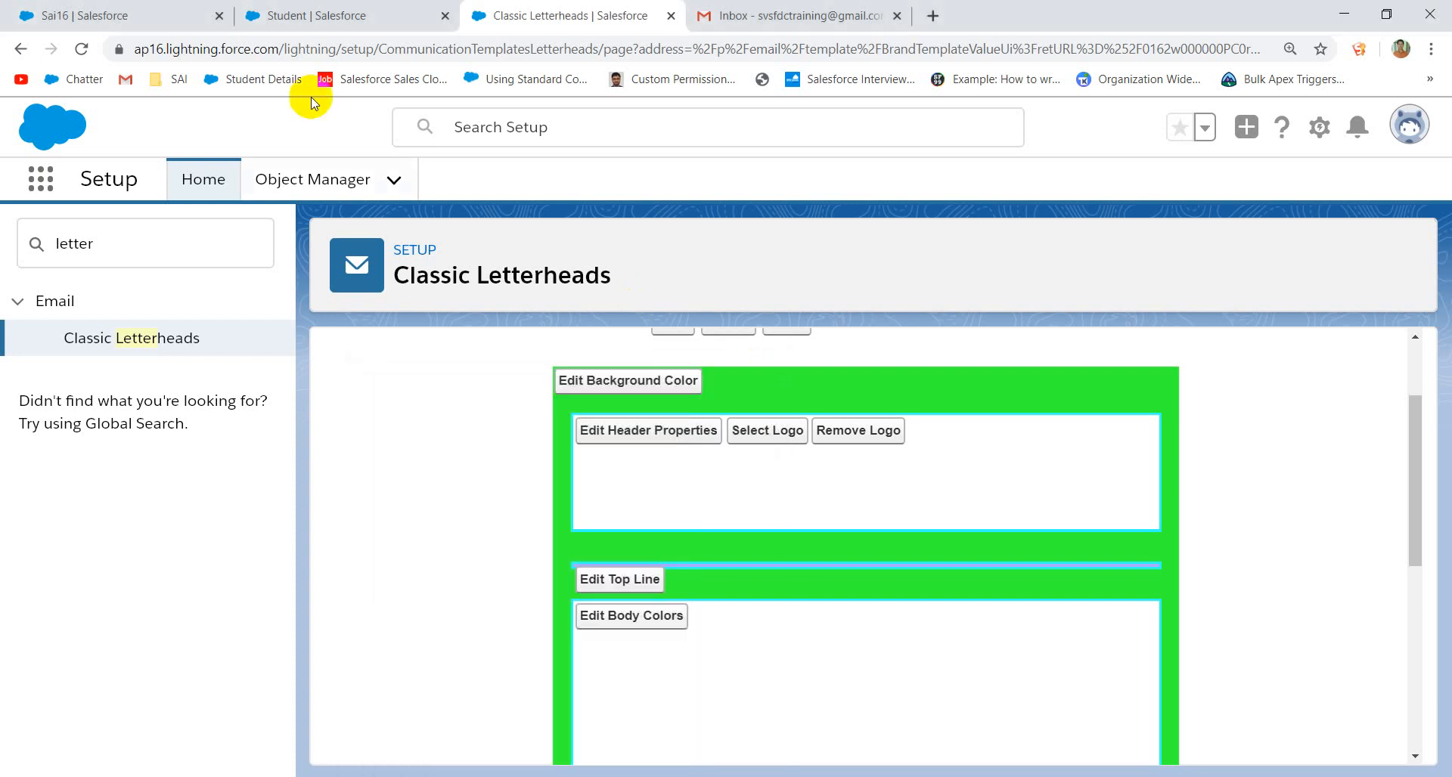
# - Go to the open Sai16 student record and search the App Launcher for "Docume"
pyautogui.click(302, 15)
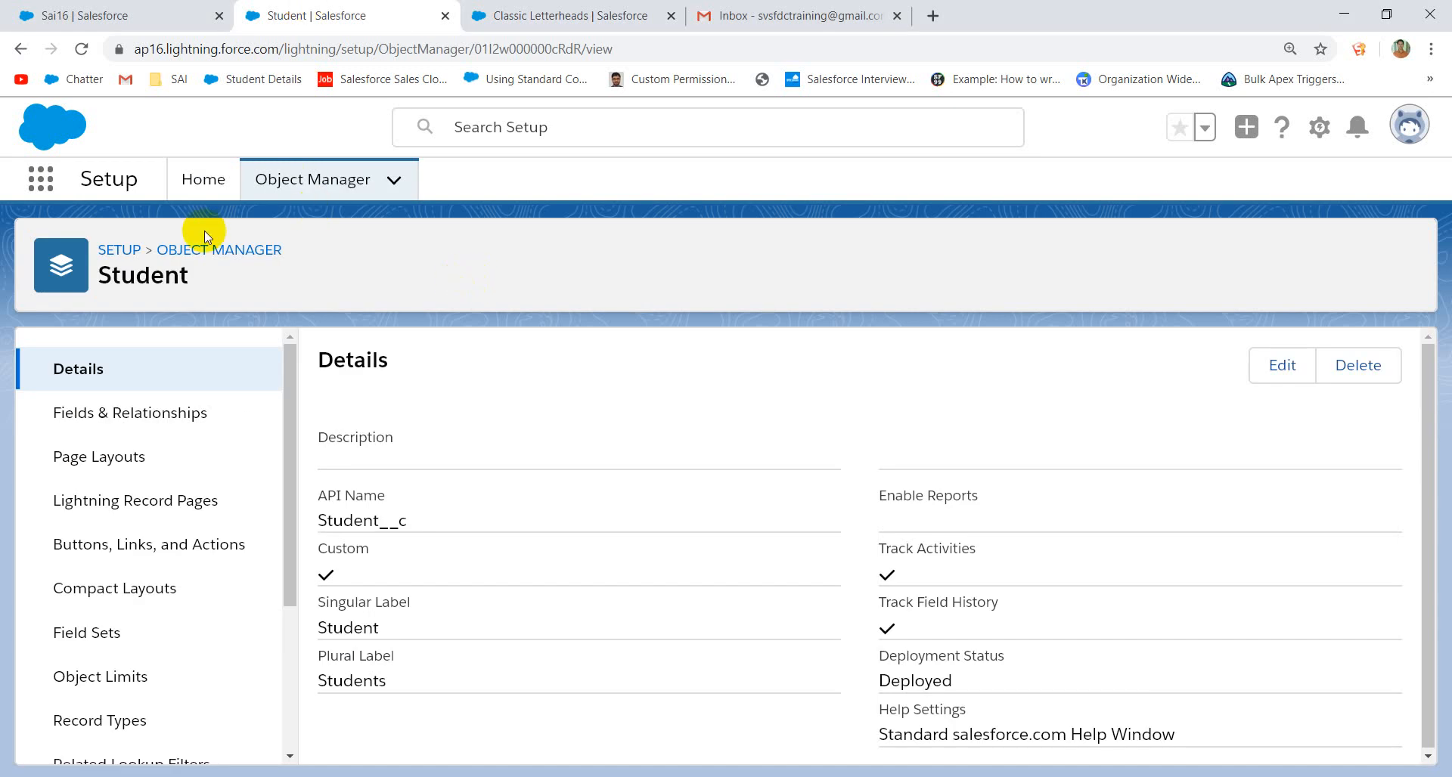
pyautogui.click(106, 12)
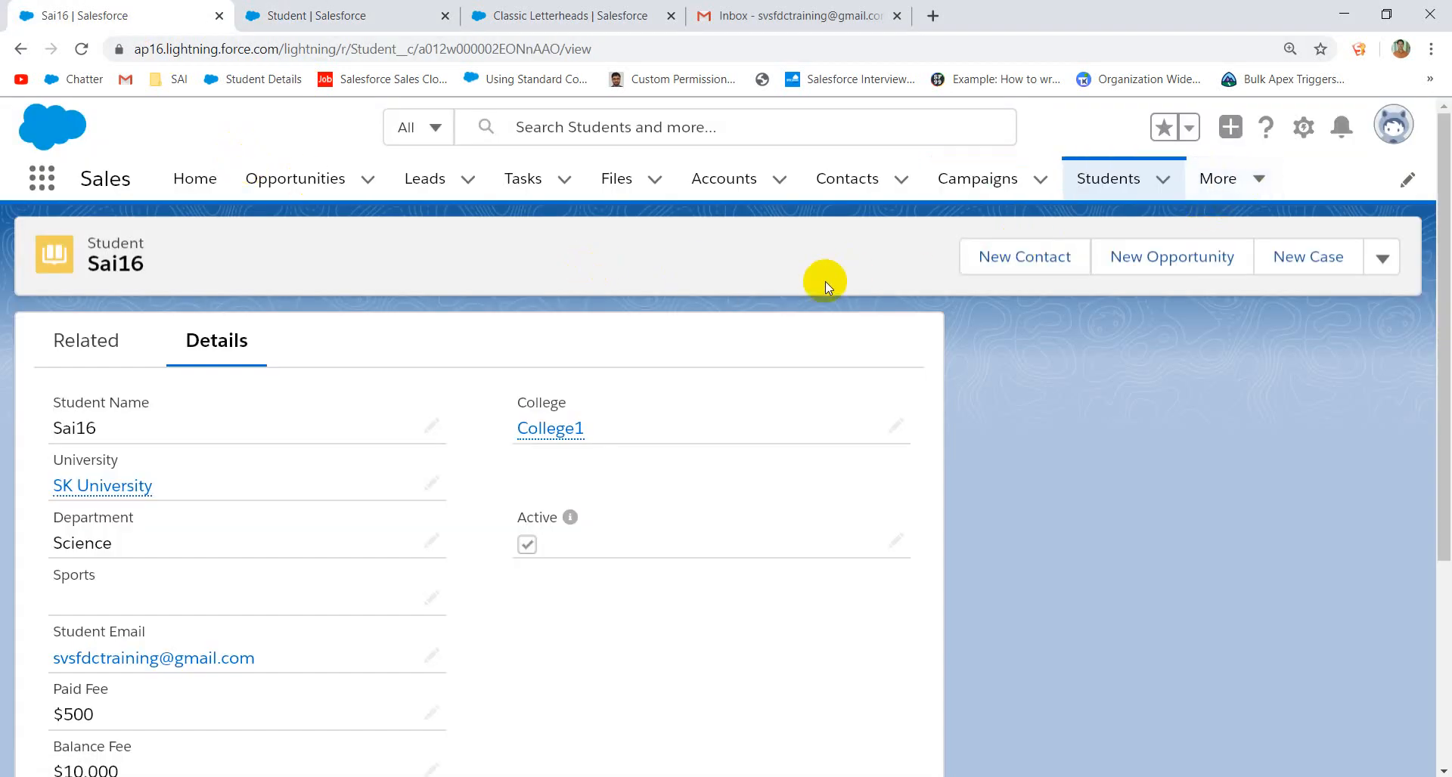
pyautogui.click(45, 183)
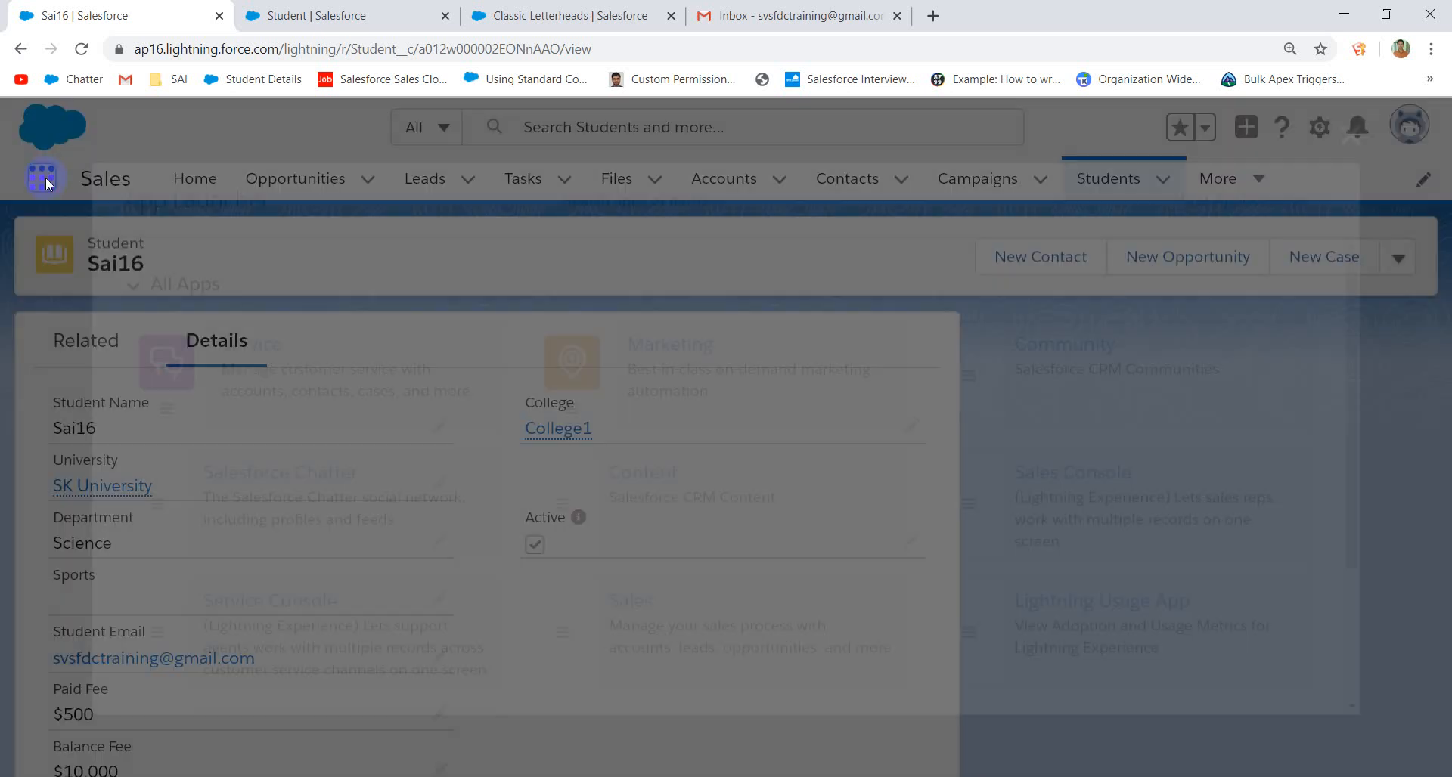
pyautogui.click(604, 194)
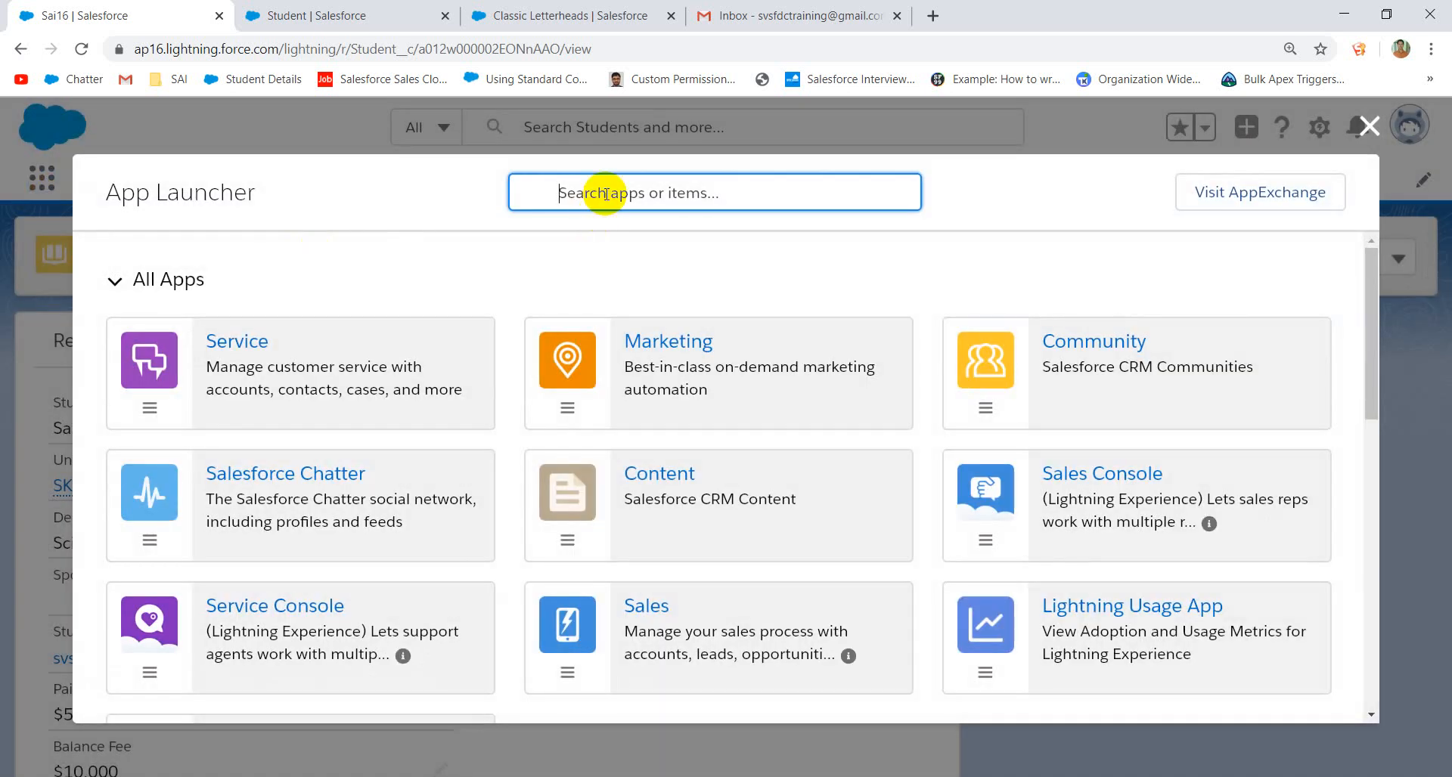
pyautogui.write('Docume')
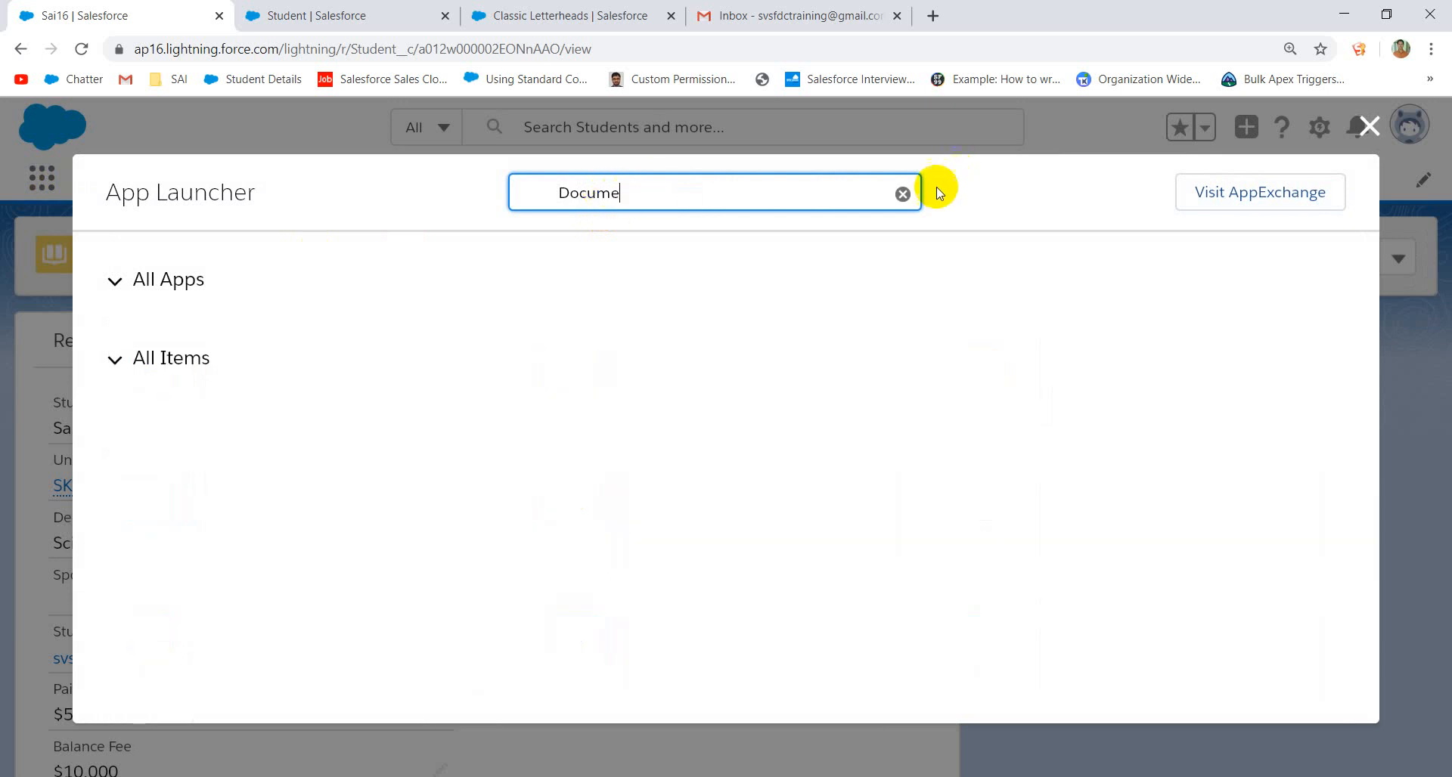
# - Replace the App Launcher search with "files" and open the Files item
pyautogui.click(903, 194)
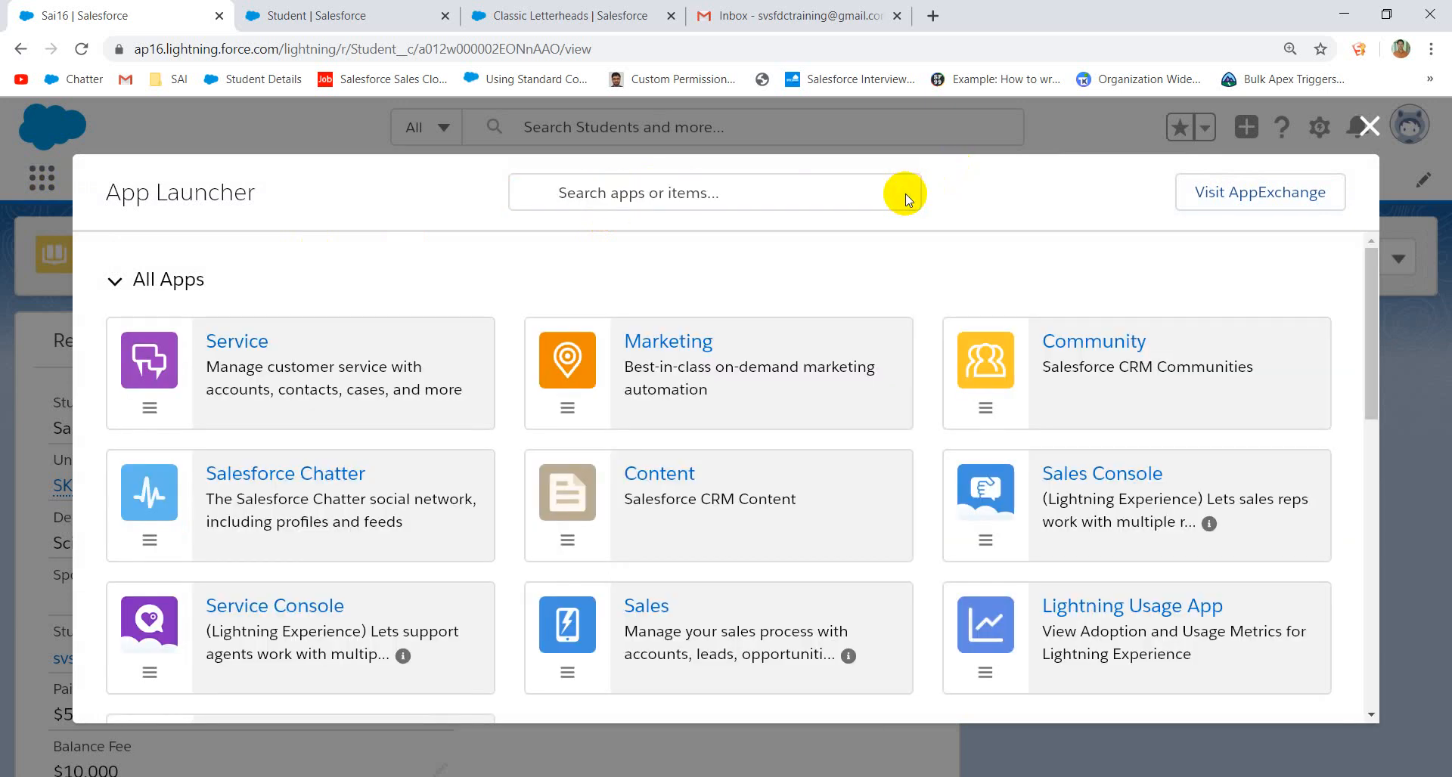
pyautogui.click(869, 192)
pyautogui.write('files')
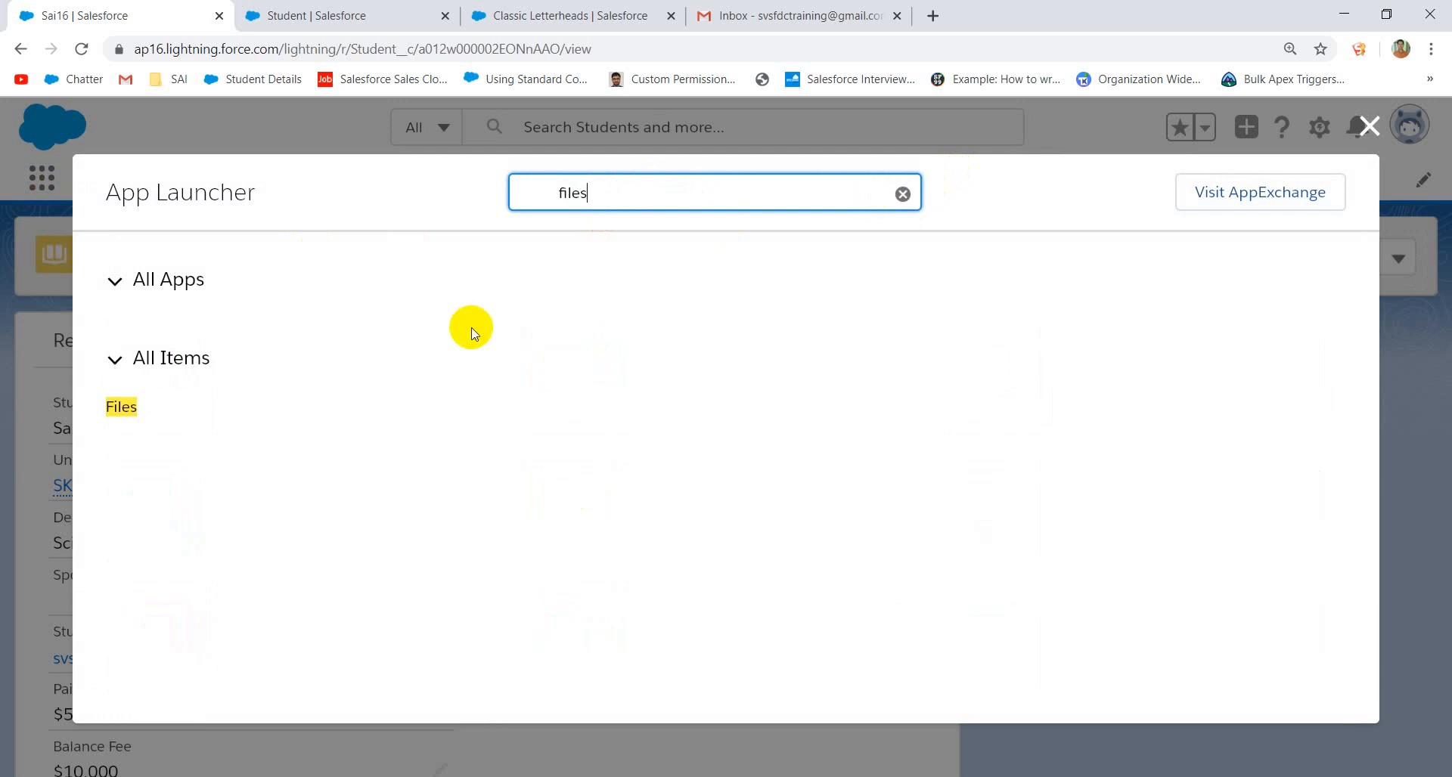
pyautogui.click(121, 408)
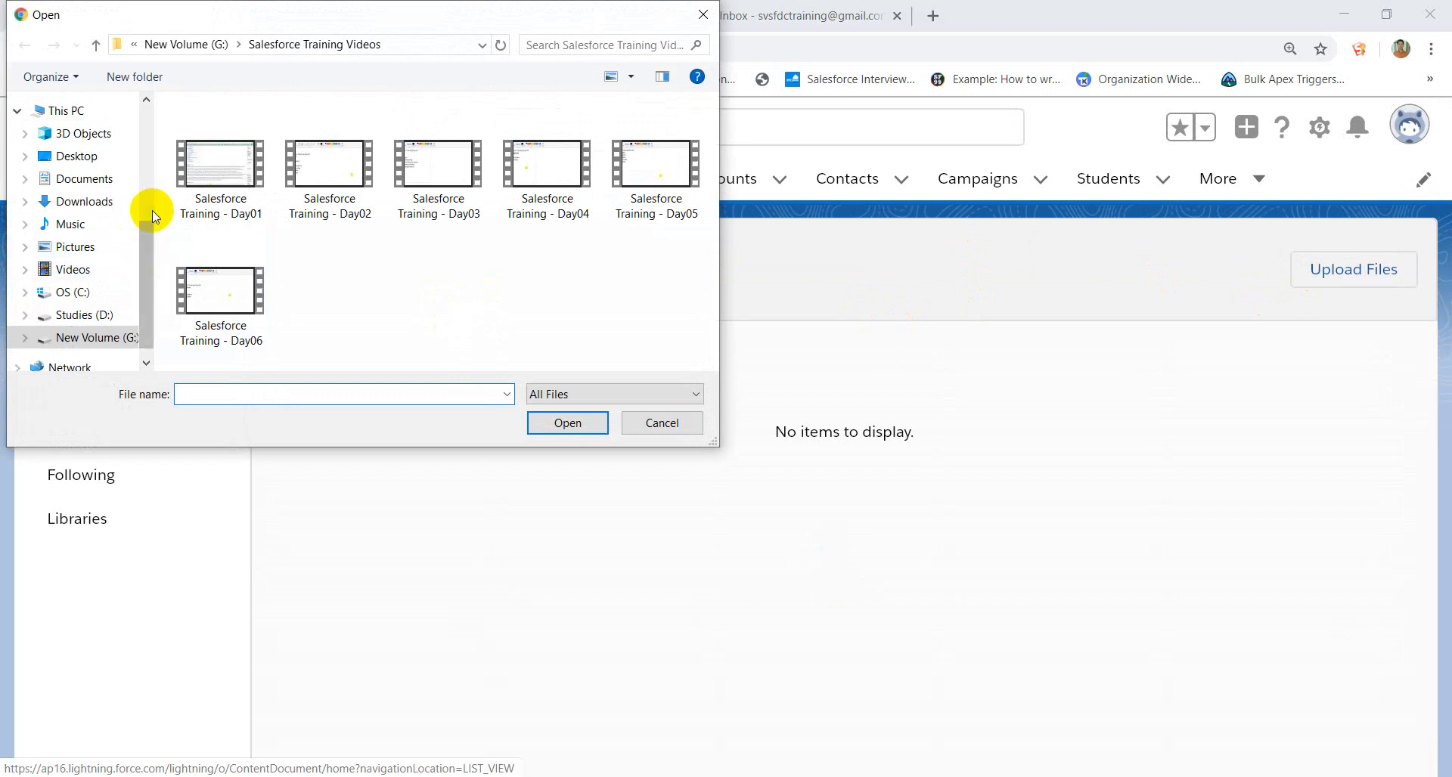
# - Upload the image "sfdc day1" from the Pictures folder to Files and finish the upload
pyautogui.moveTo(148, 243); pyautogui.dragTo(146, 206)
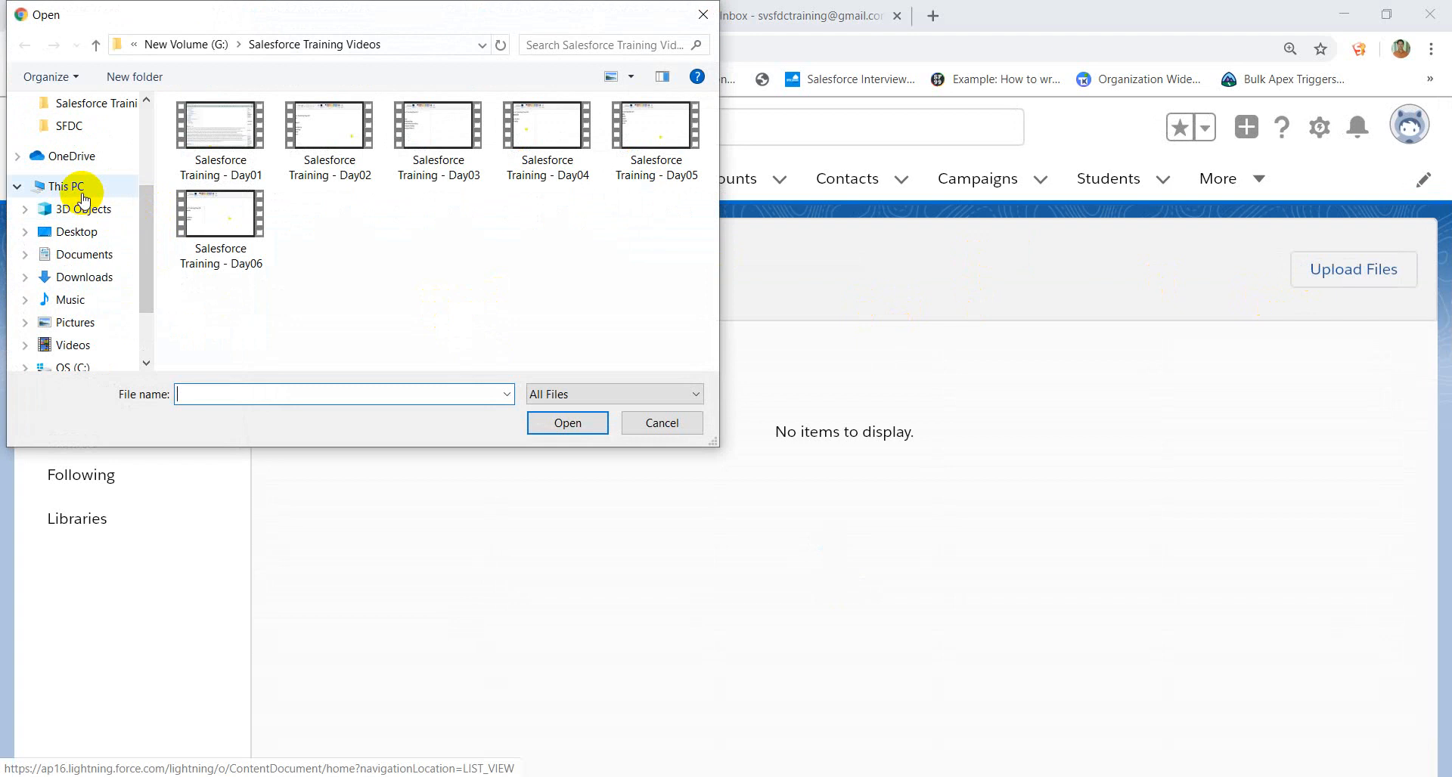
pyautogui.click(76, 323)
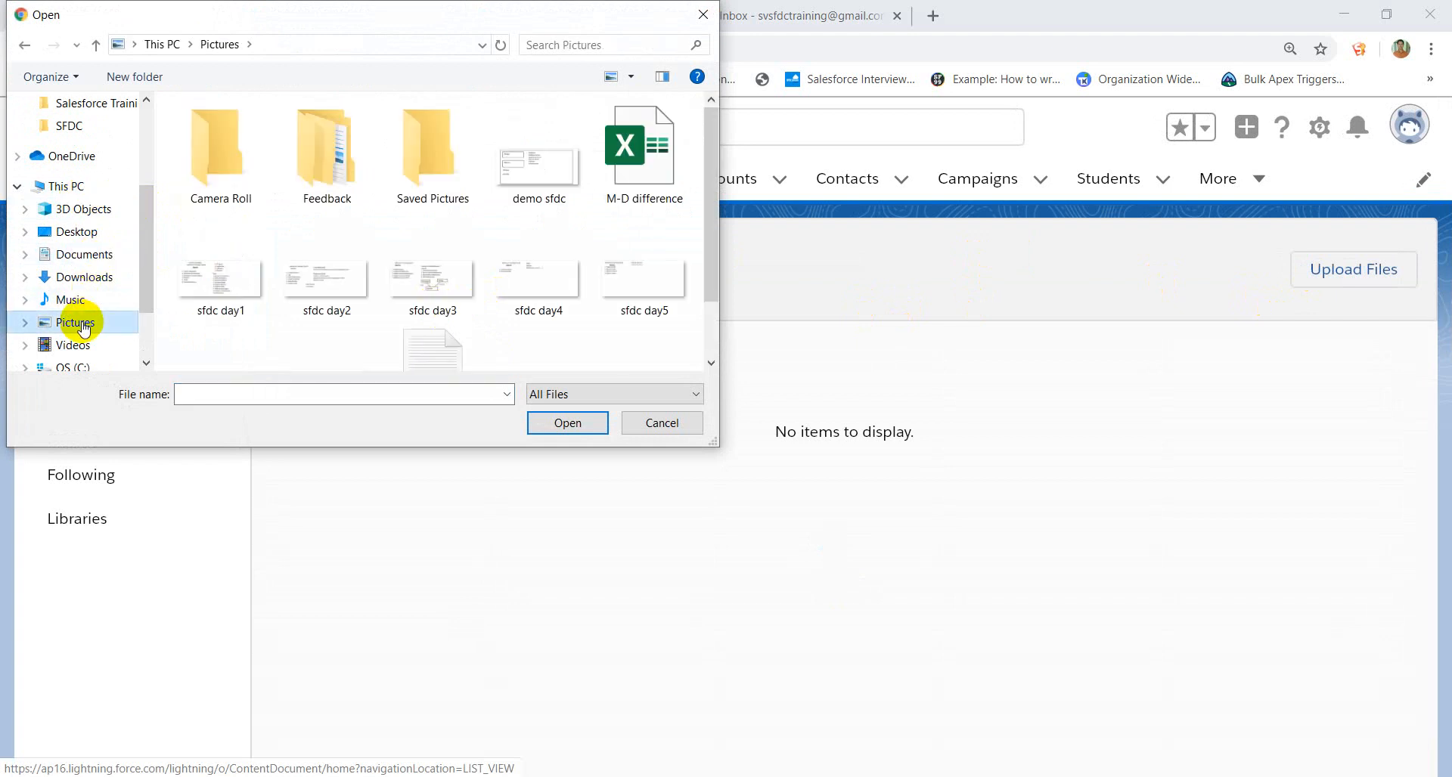
pyautogui.click(249, 293)
pyautogui.click(560, 428)
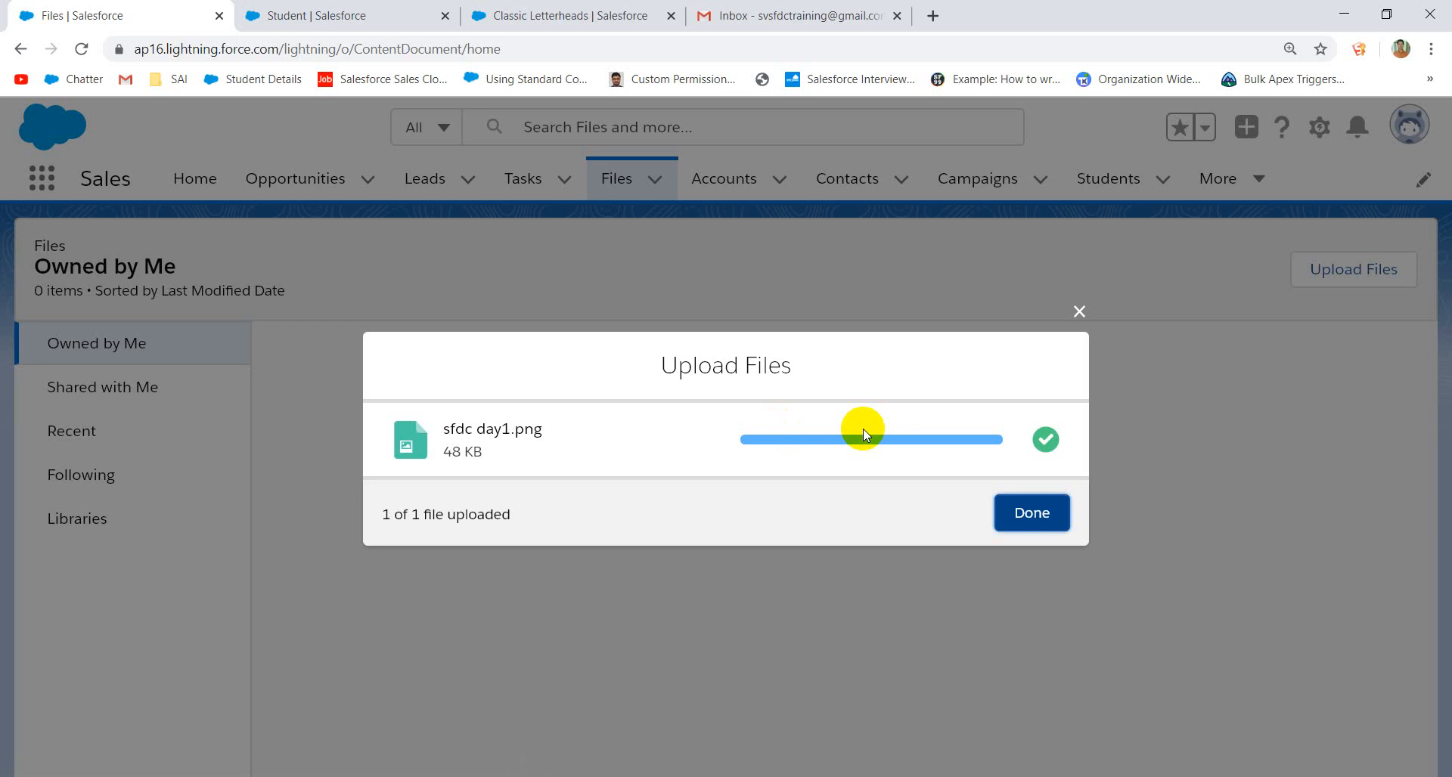
pyautogui.click(1055, 522)
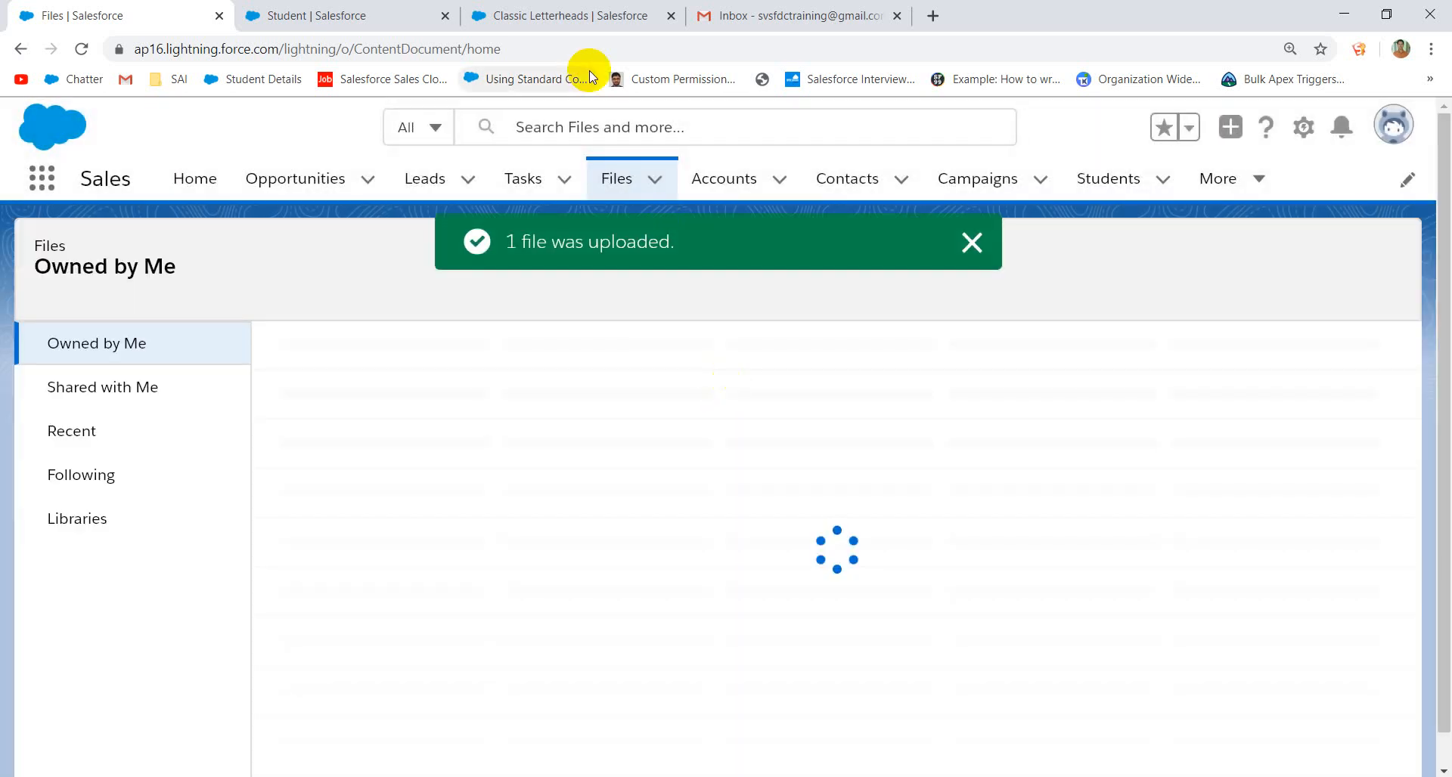
# - Return to the classic letterhead, look for a logo file in My Personal Documents and close the file picker
pyautogui.click(530, 14)
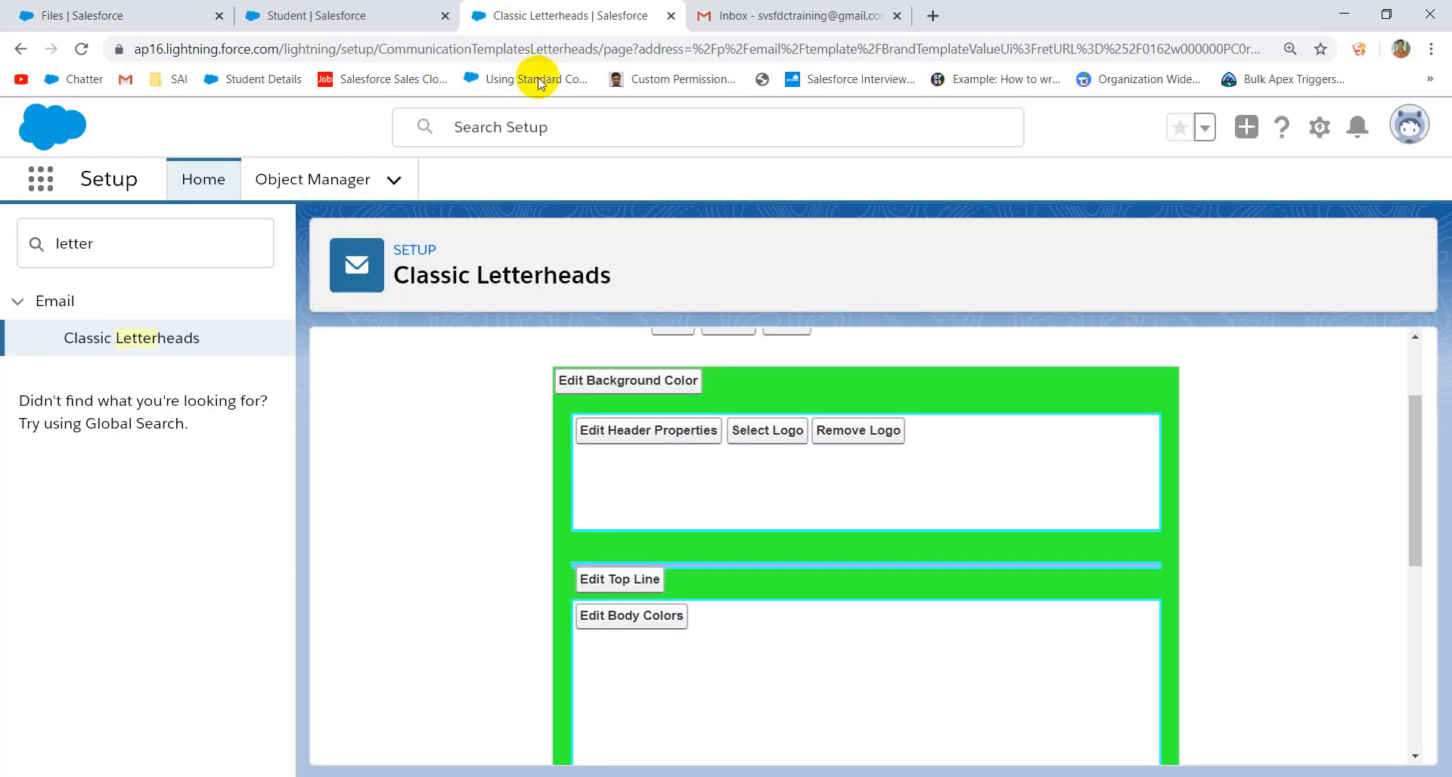
pyautogui.click(730, 430)
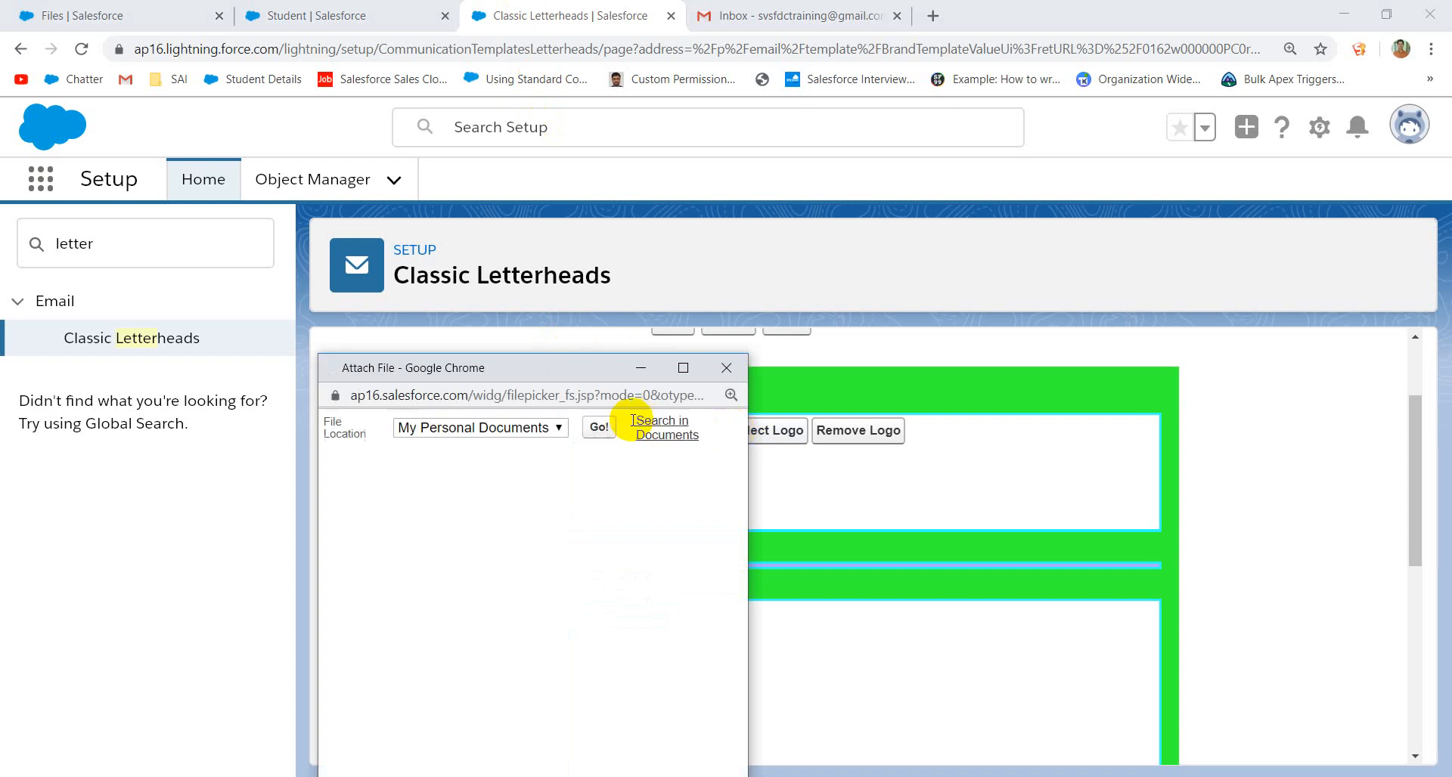
pyautogui.click(517, 431)
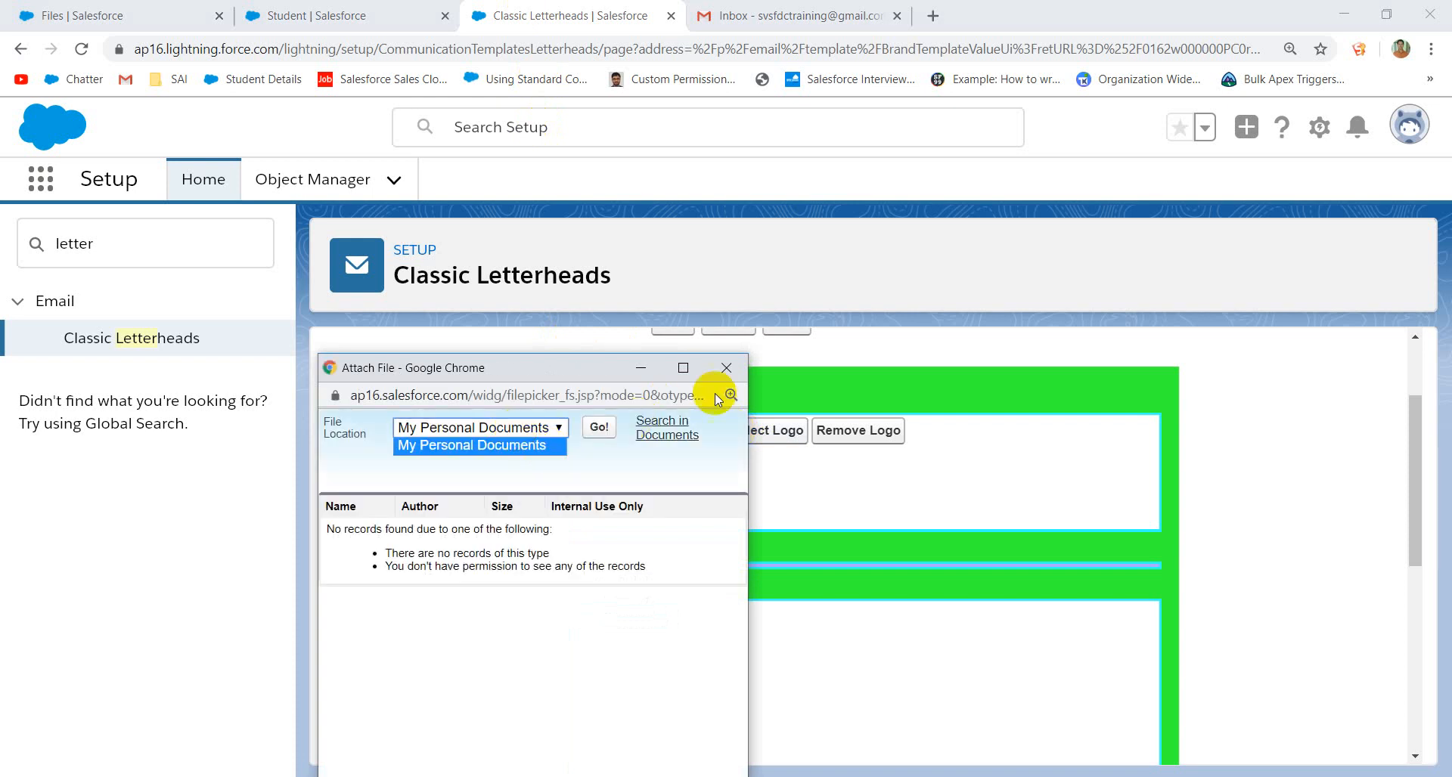
pyautogui.click(664, 427)
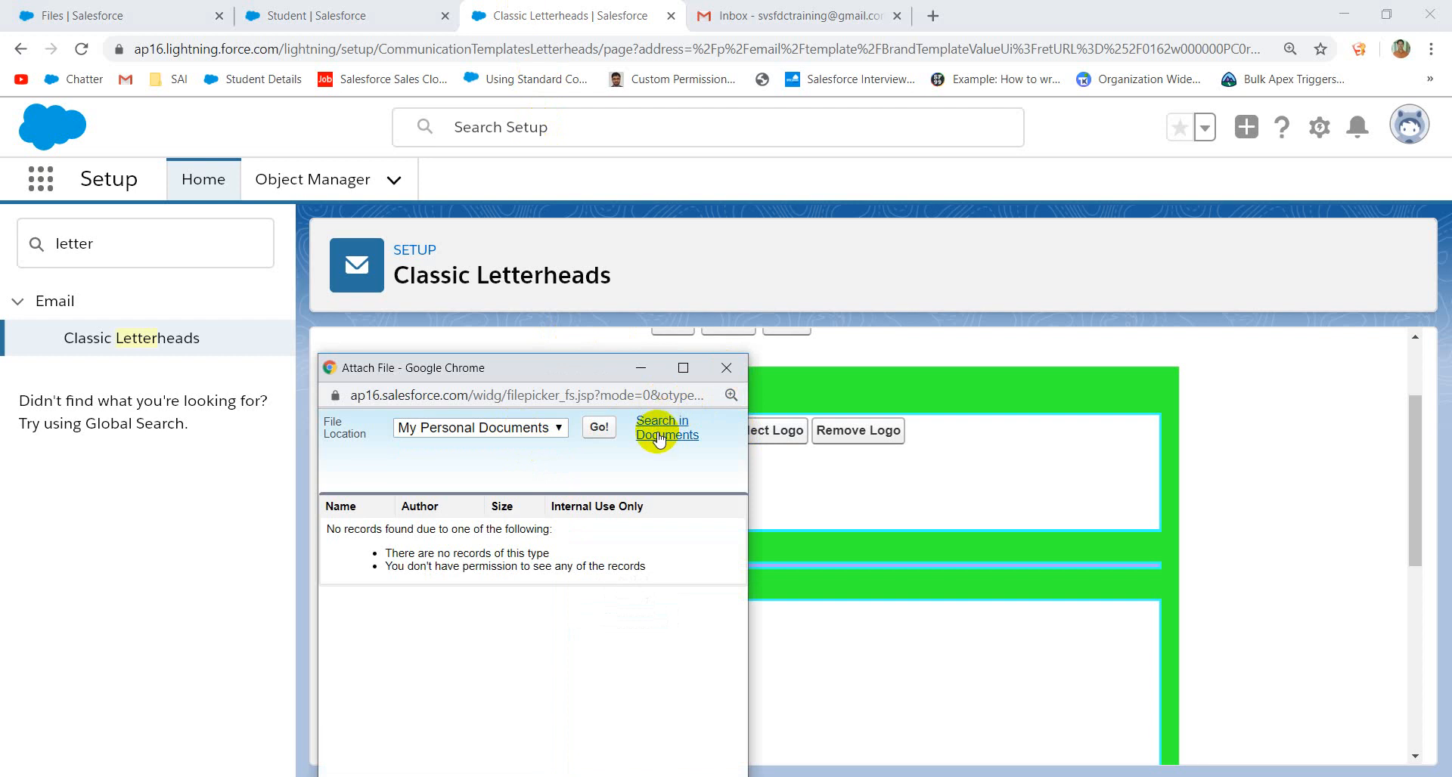
pyautogui.click(605, 428)
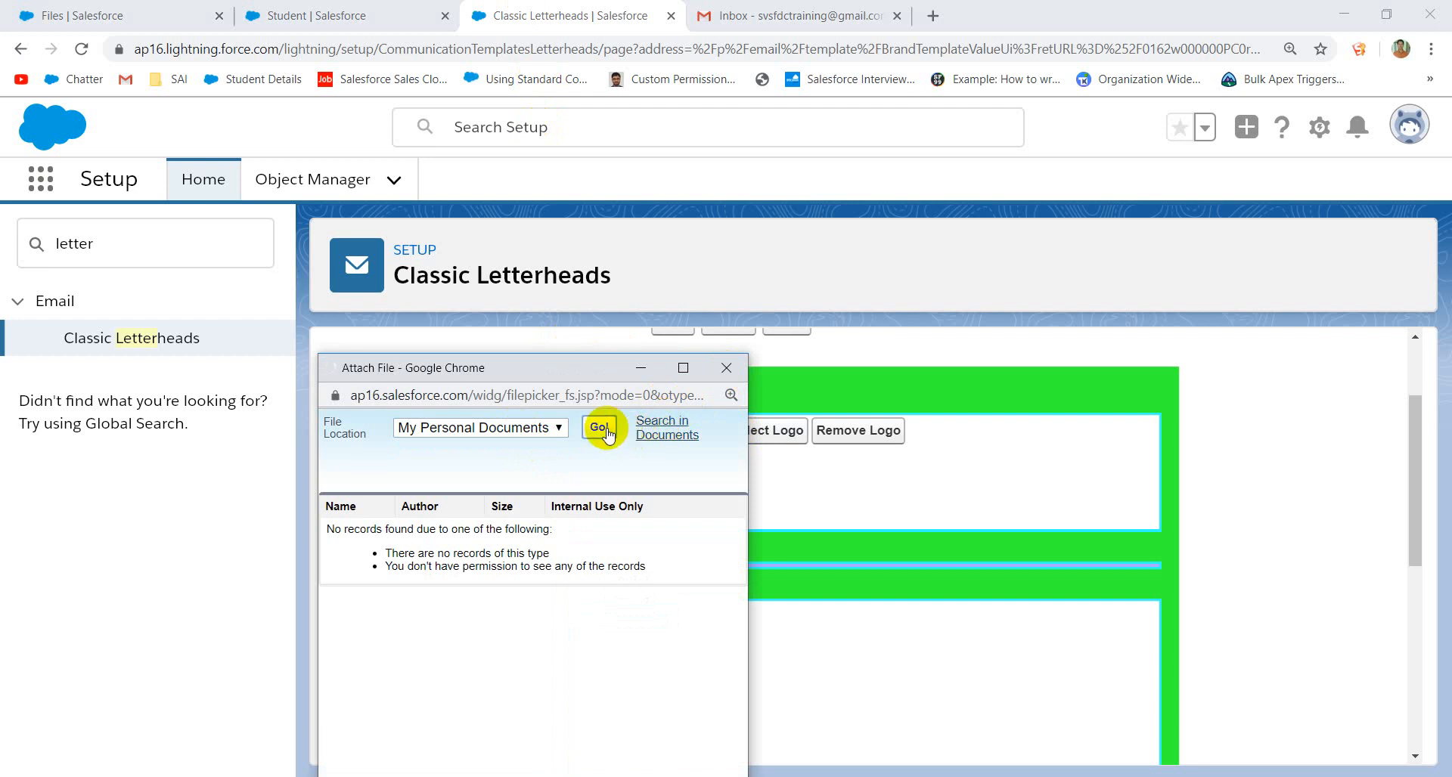
pyautogui.click(726, 369)
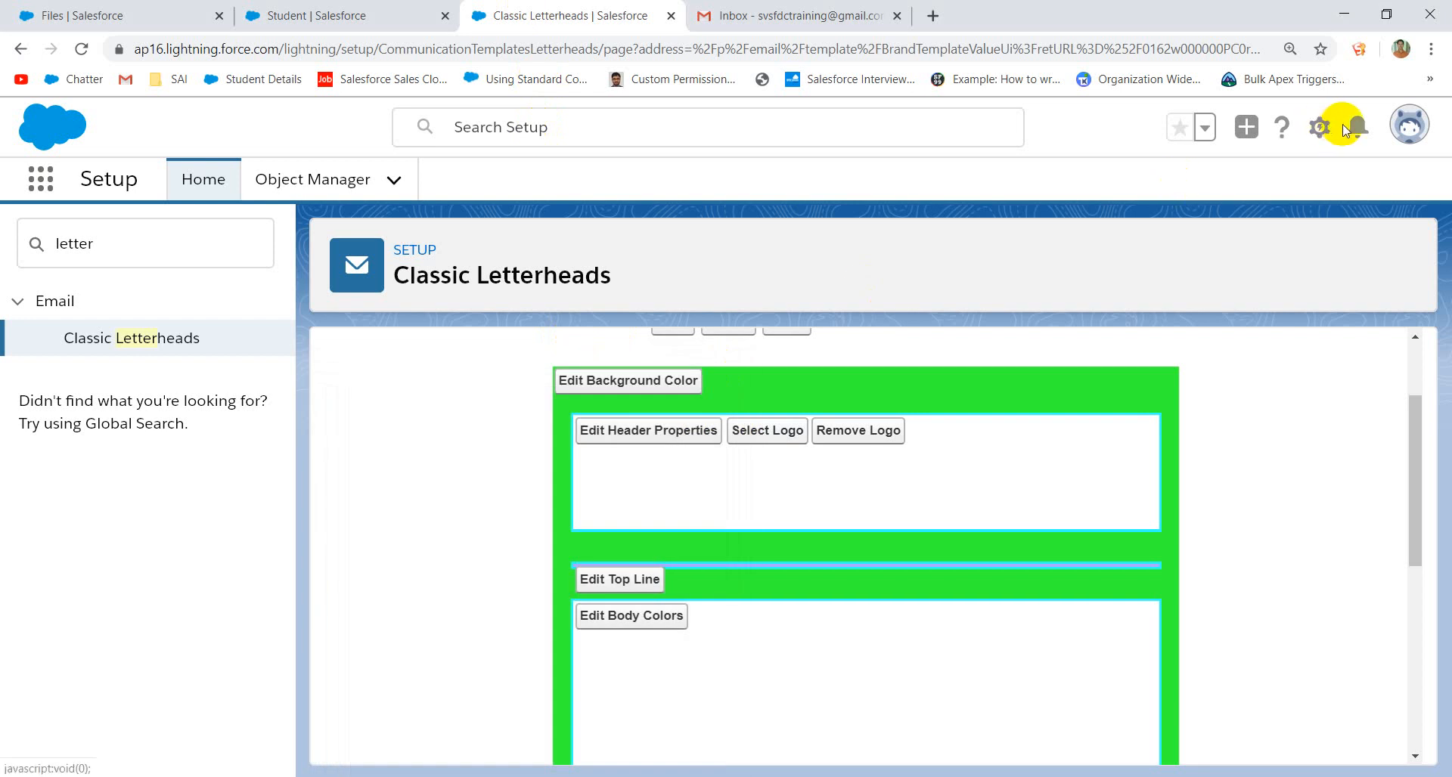
# - Switch to Salesforce Classic and open the Documents home page from the list of all tabs
pyautogui.click(1408, 124)
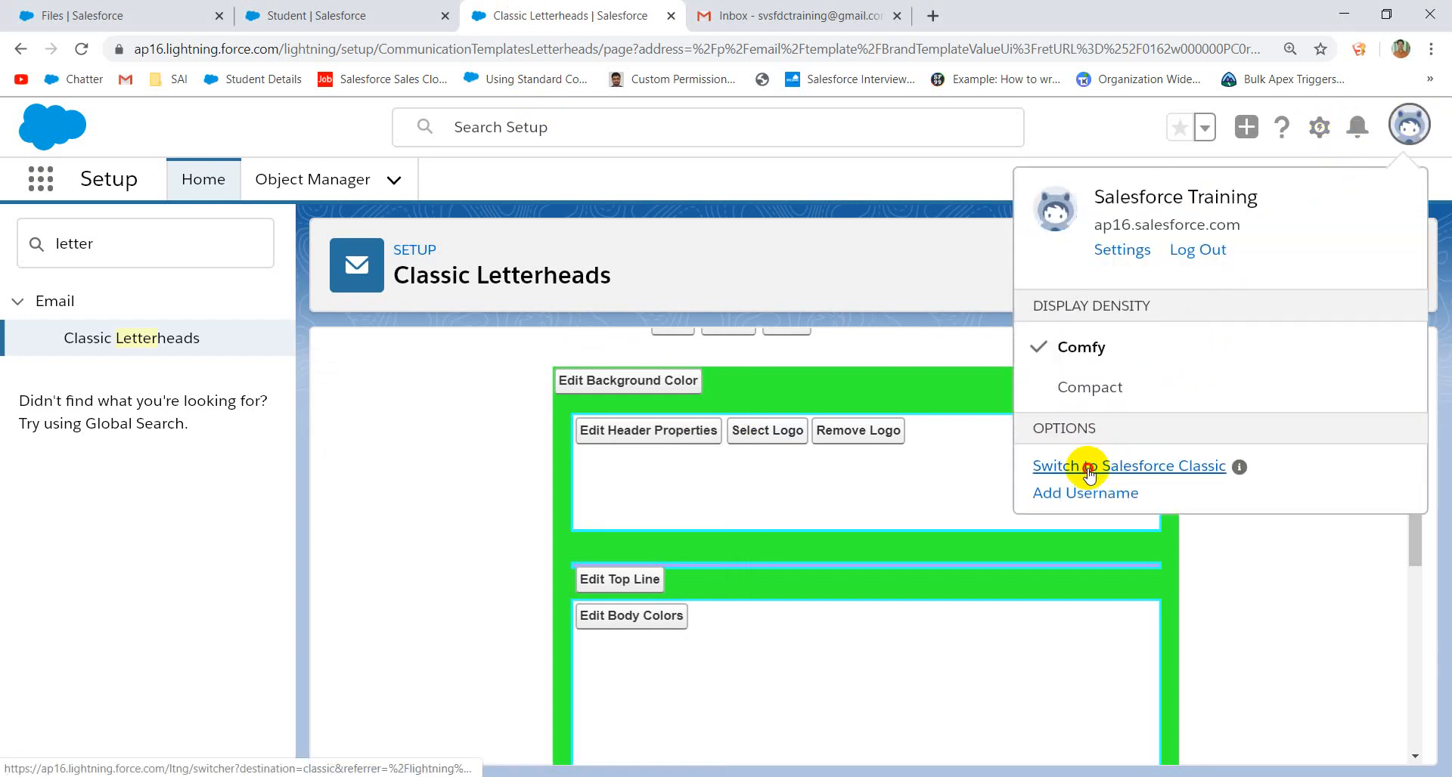
pyautogui.click(1088, 465)
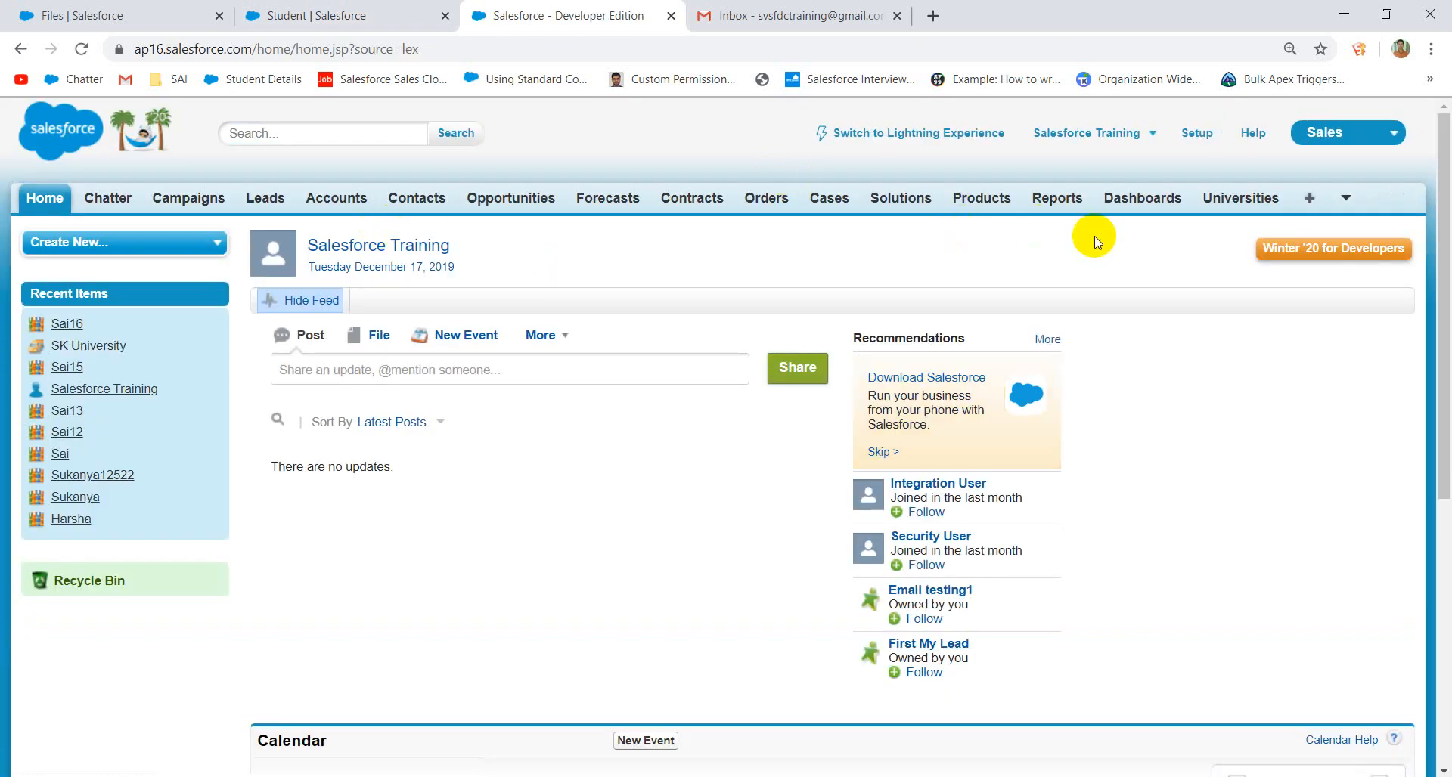
pyautogui.click(1348, 199)
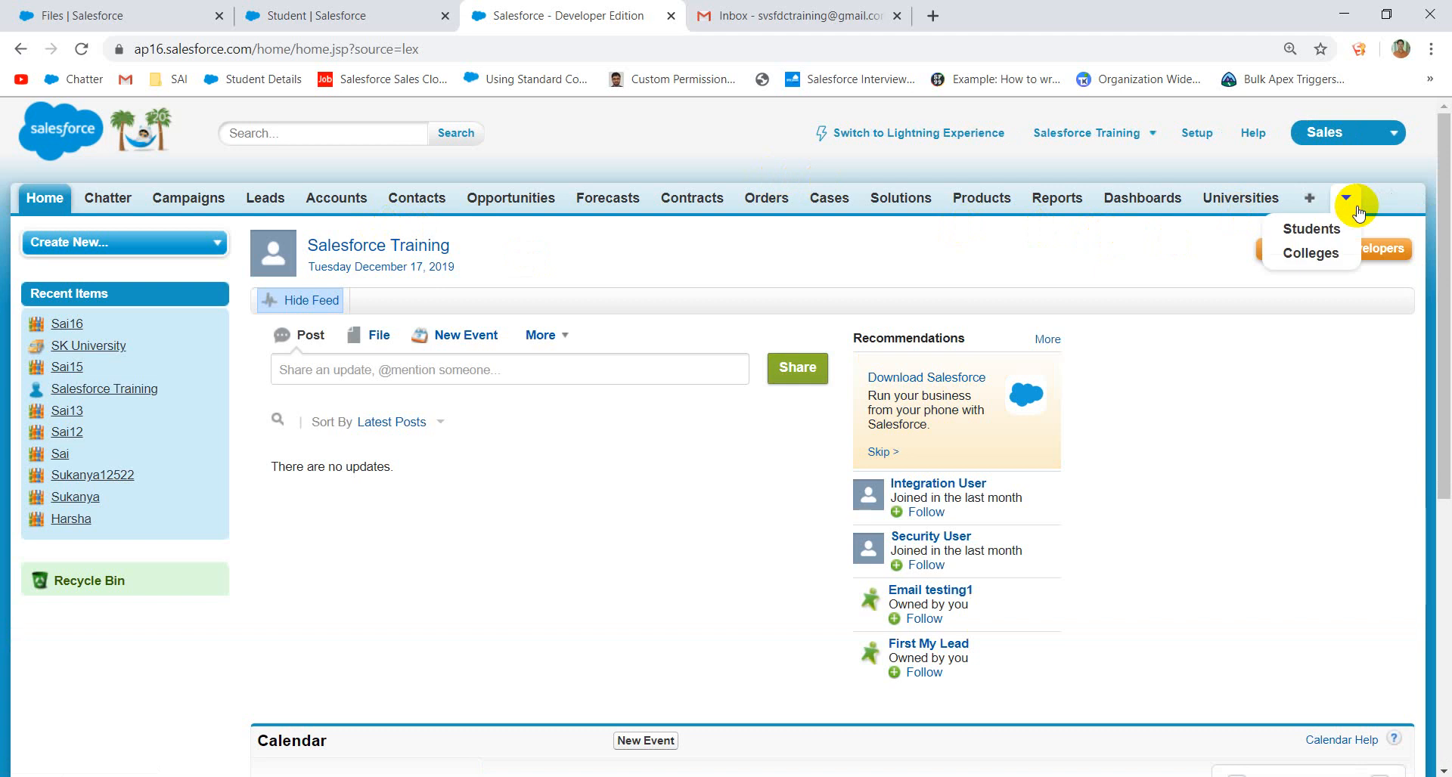
pyautogui.click(1310, 199)
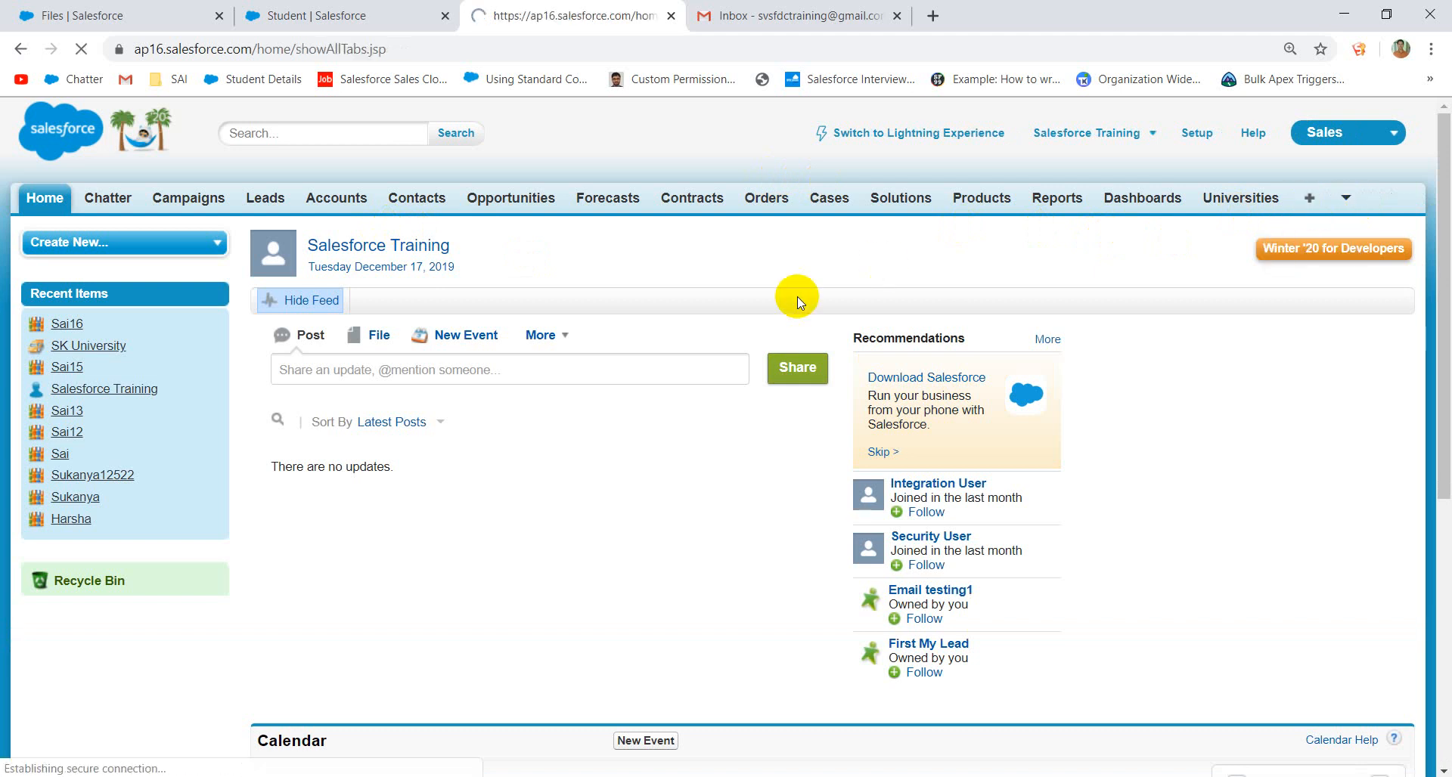
pyautogui.scroll(-5, 681, 362)
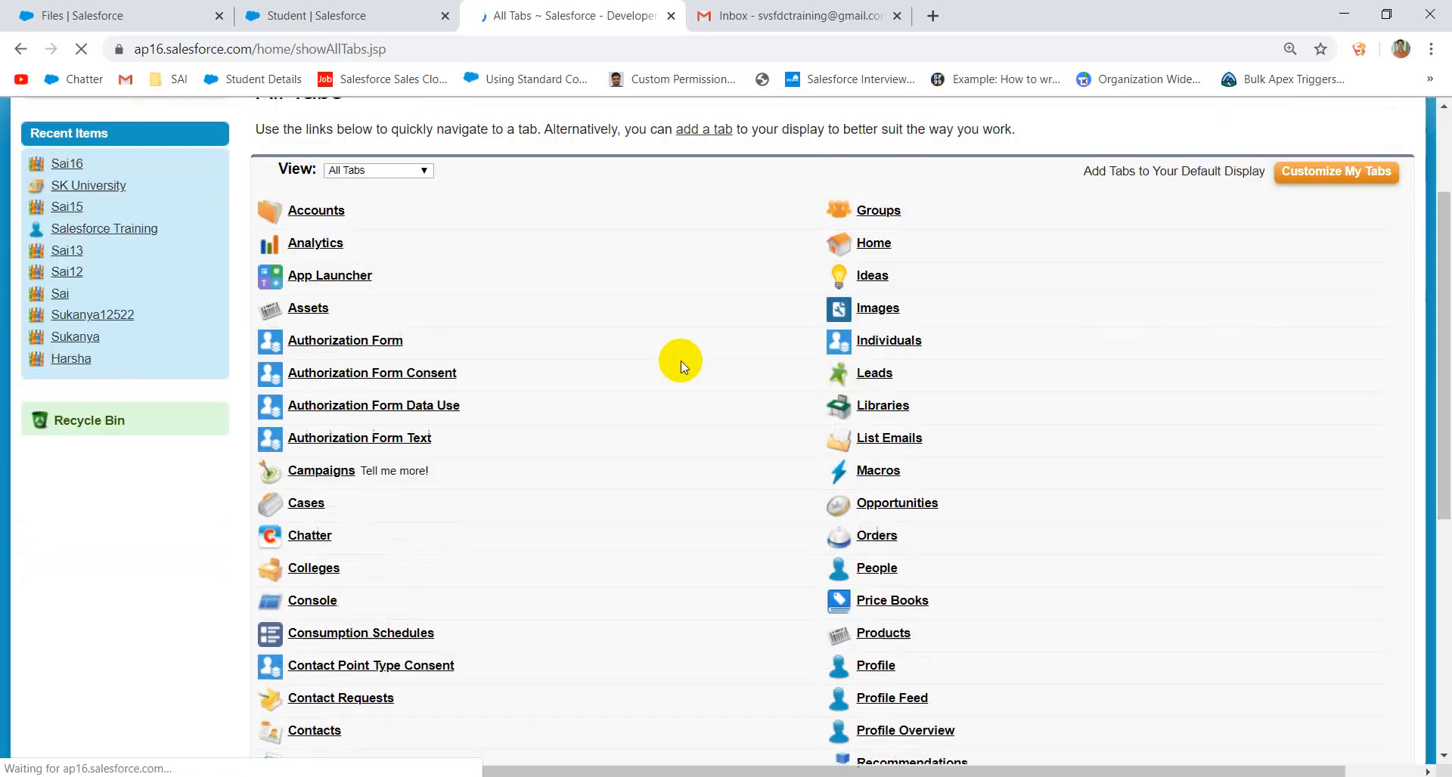
pyautogui.scroll(2, 570, 415)
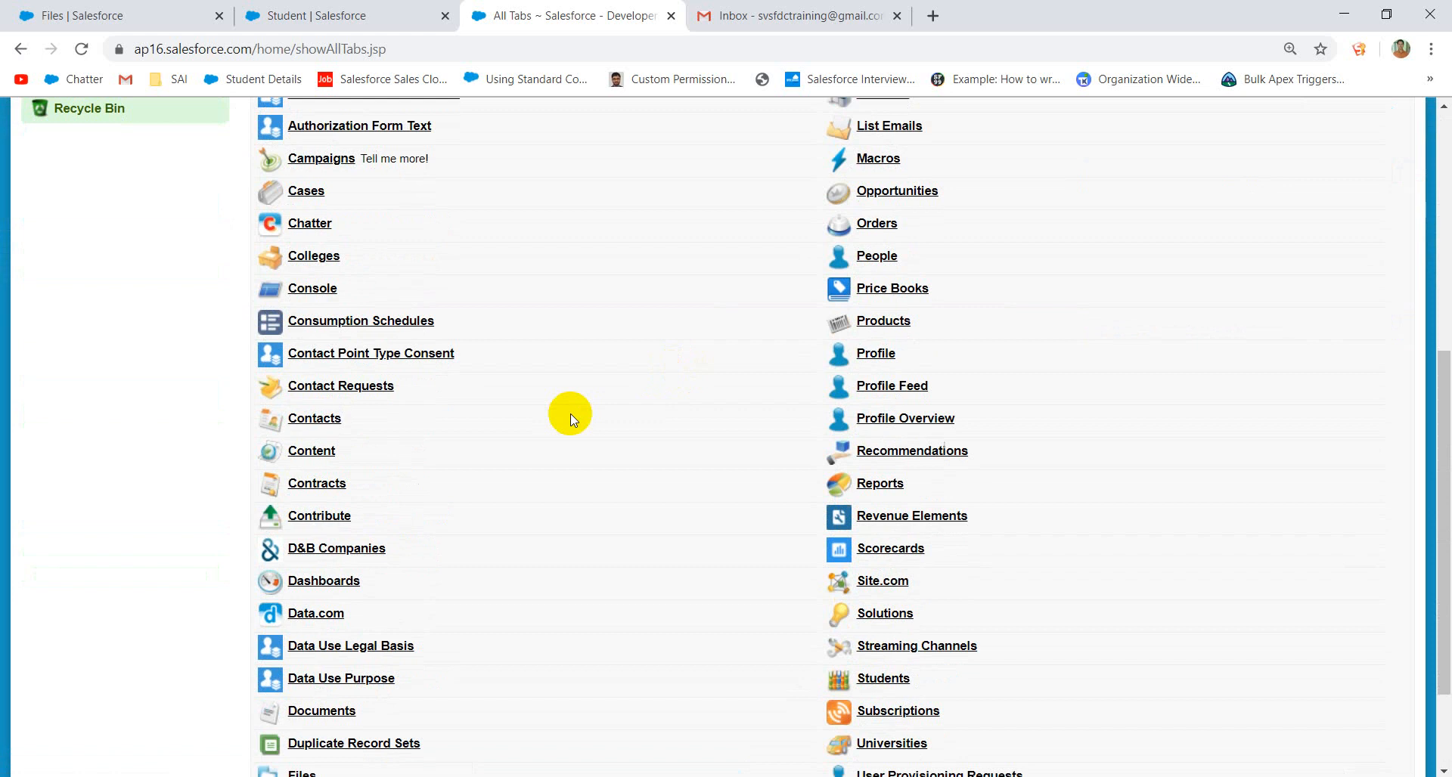
pyautogui.scroll(-4, 570, 415)
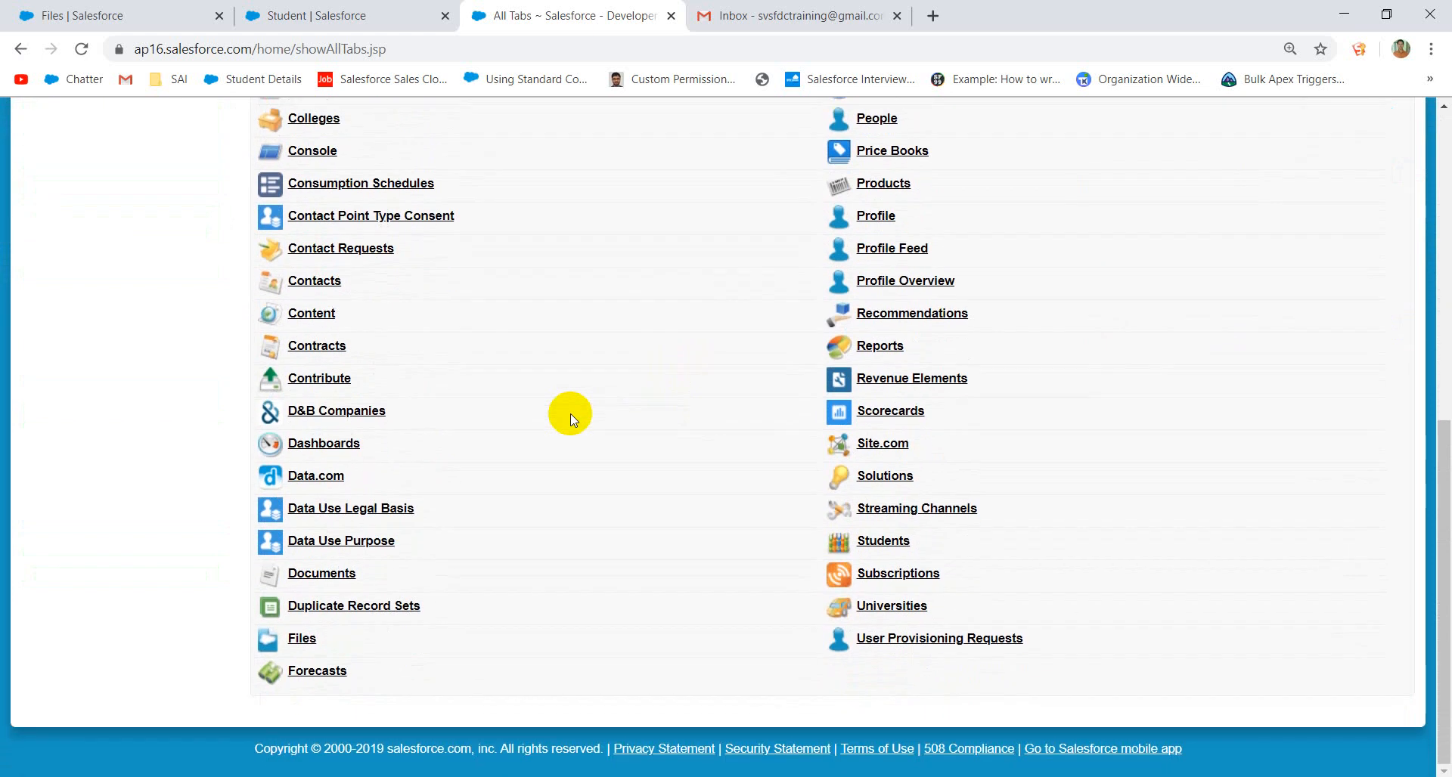
pyautogui.click(325, 574)
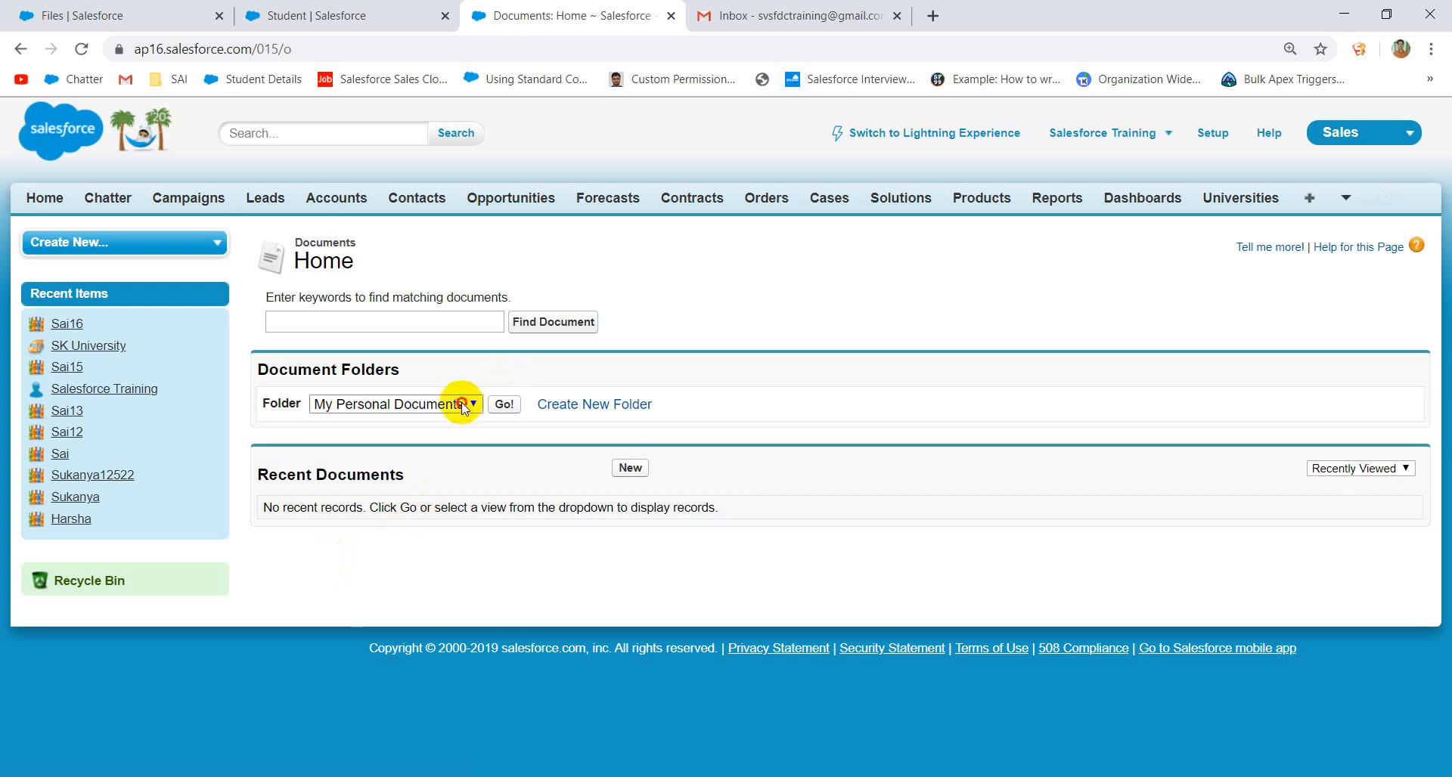
# - Start a new document upload named "Letter Head Logo" and mark it as an externally available image
pyautogui.click(463, 403)
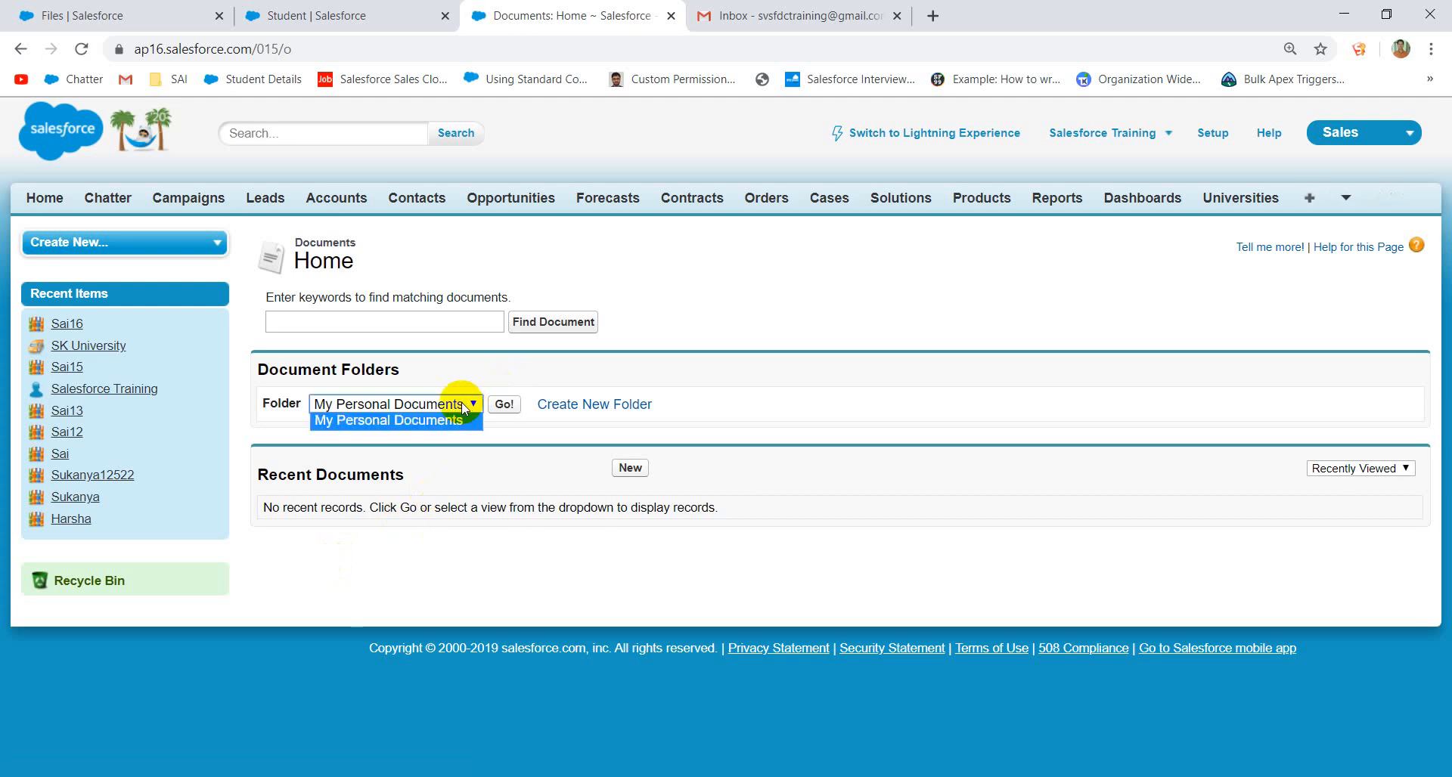
pyautogui.click(486, 358)
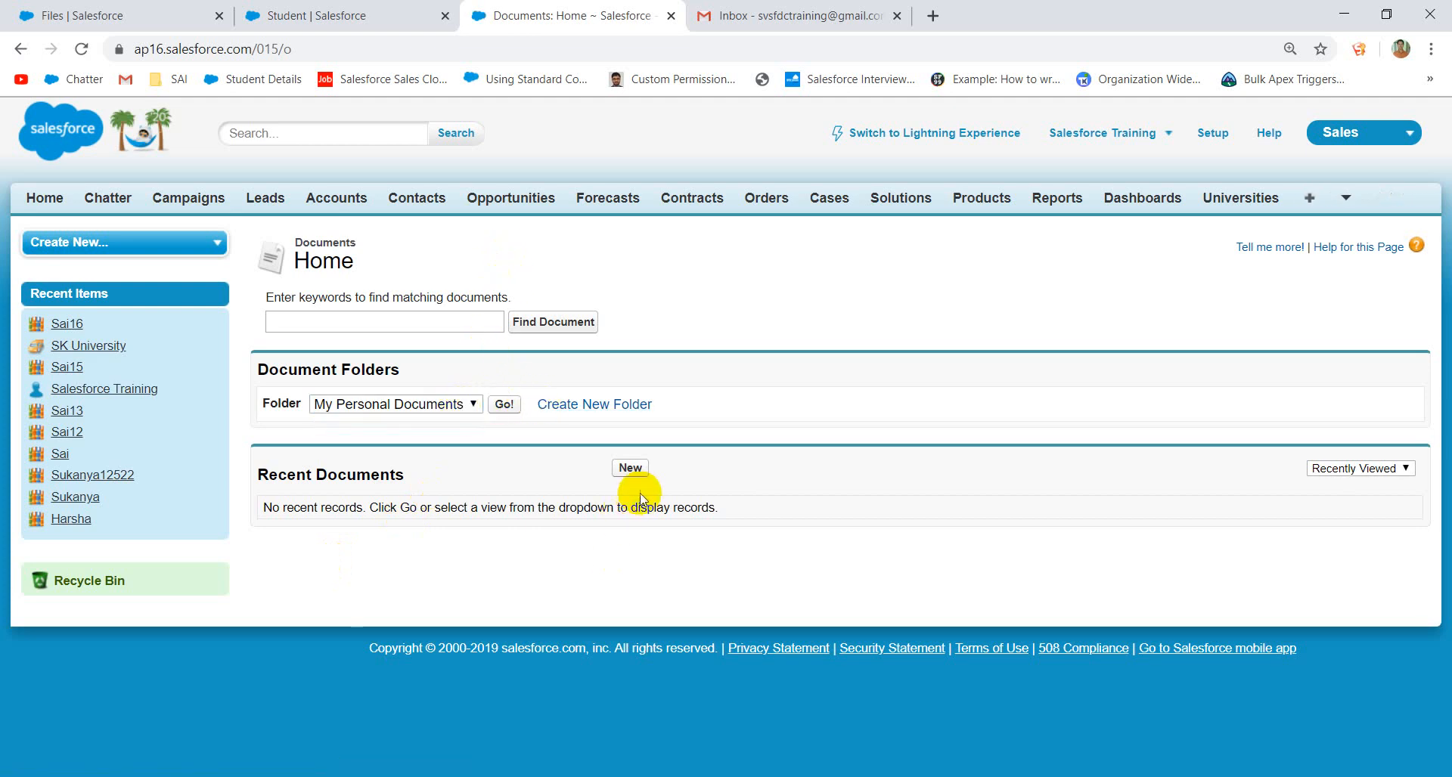
pyautogui.click(631, 469)
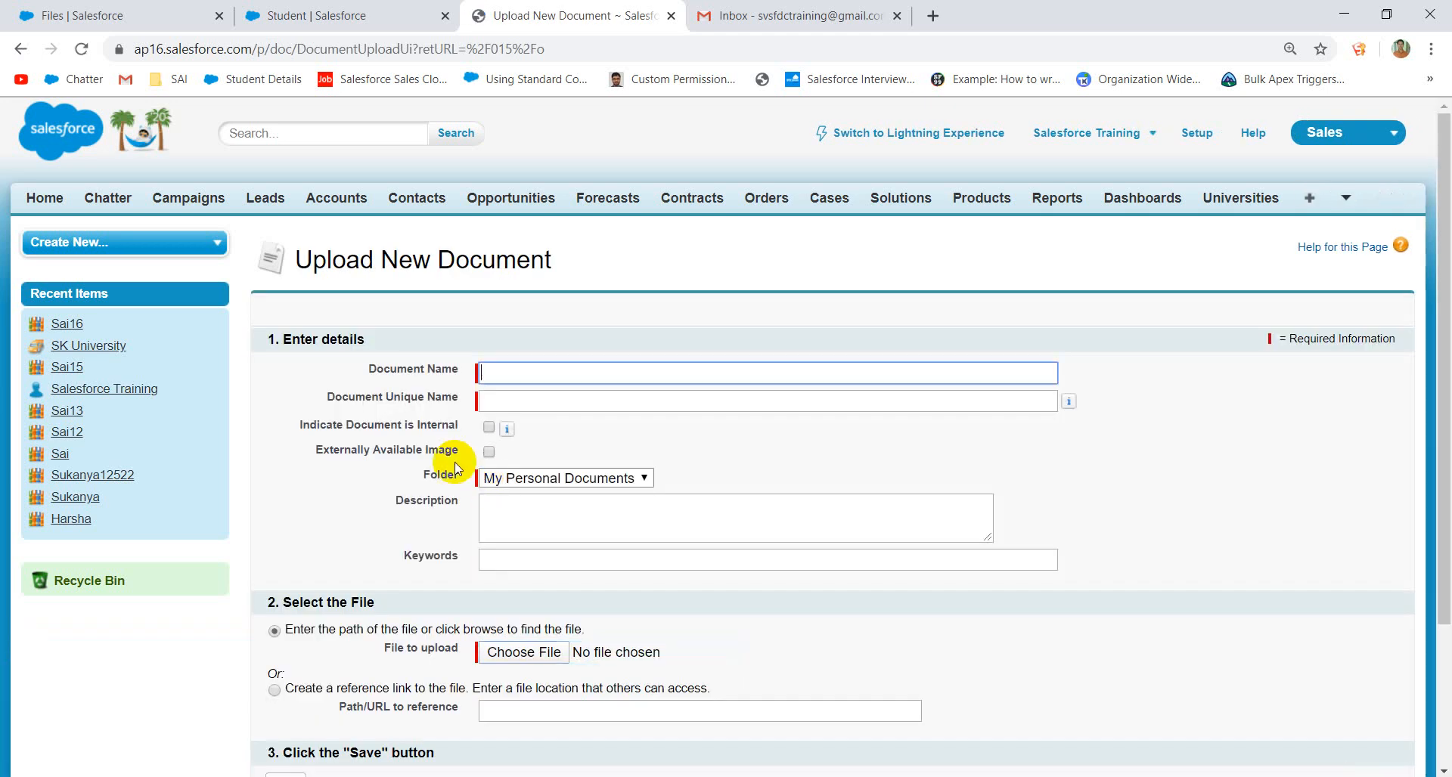
pyautogui.write('Logo')
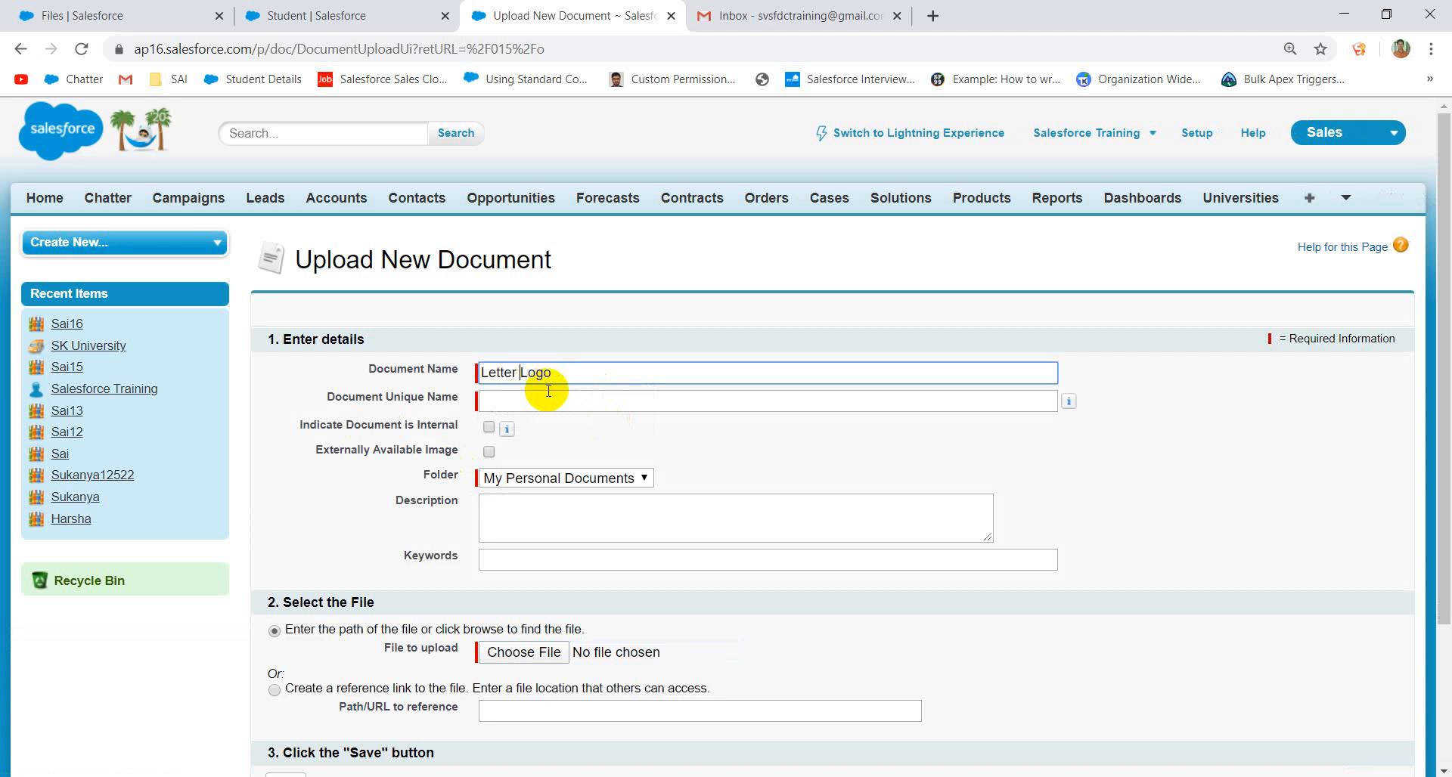
pyautogui.write('ead')
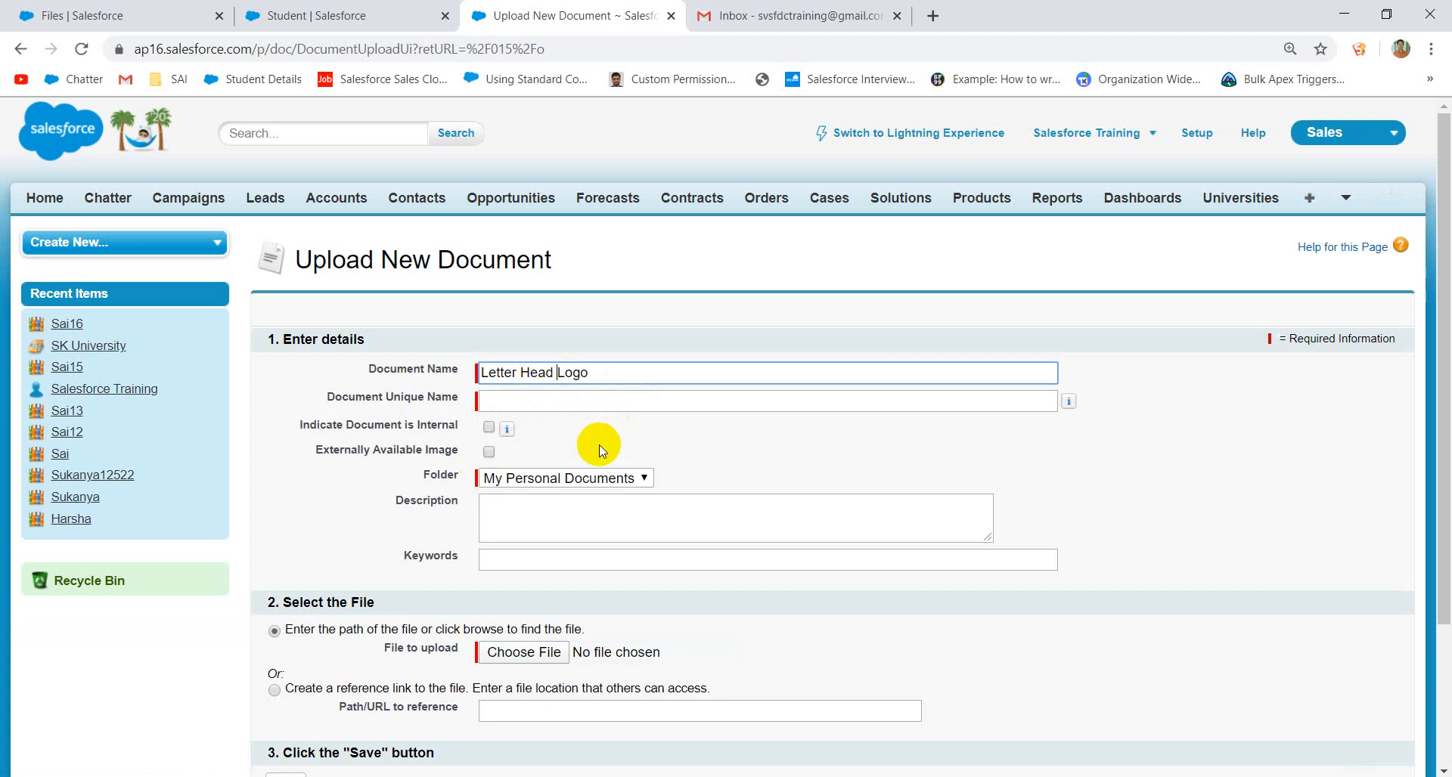
pyautogui.click(584, 402)
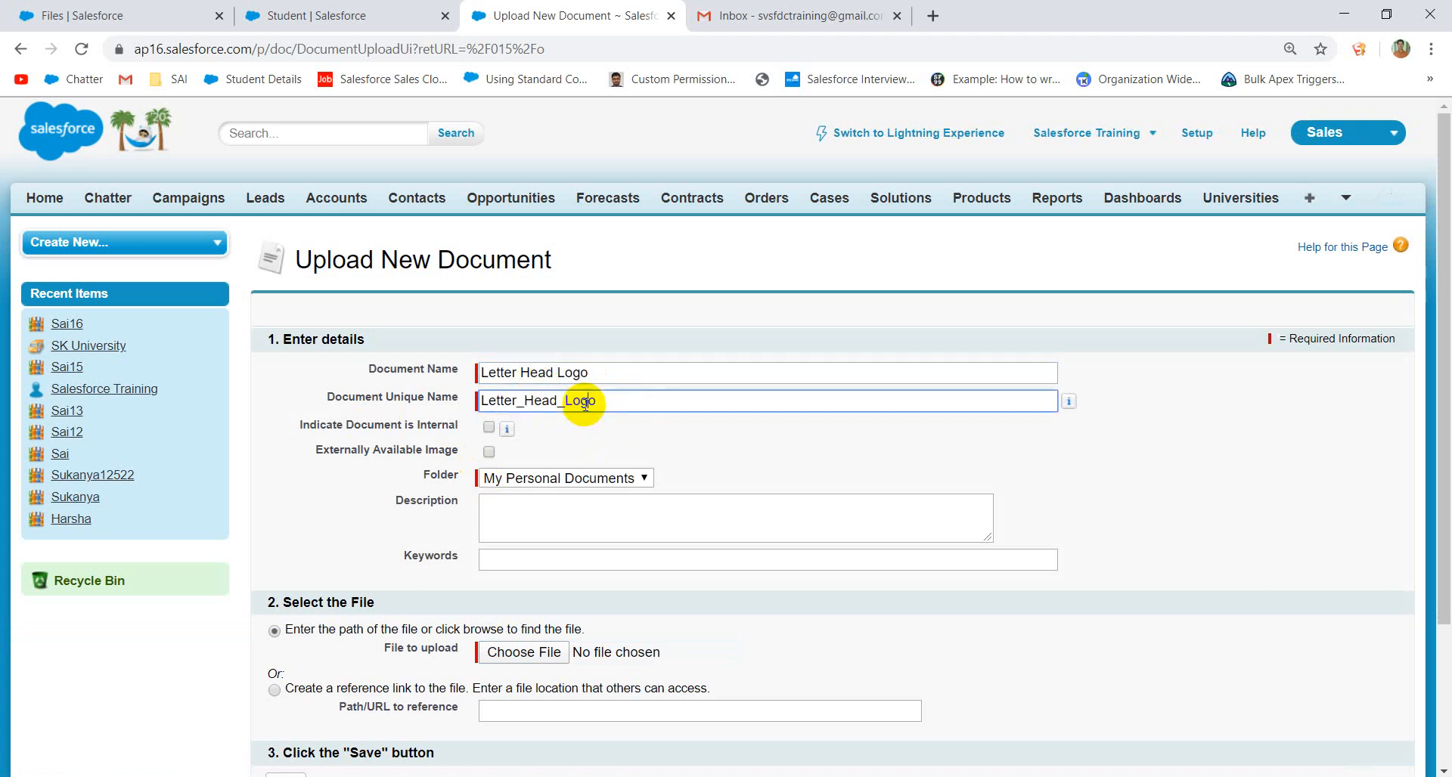
pyautogui.click(488, 452)
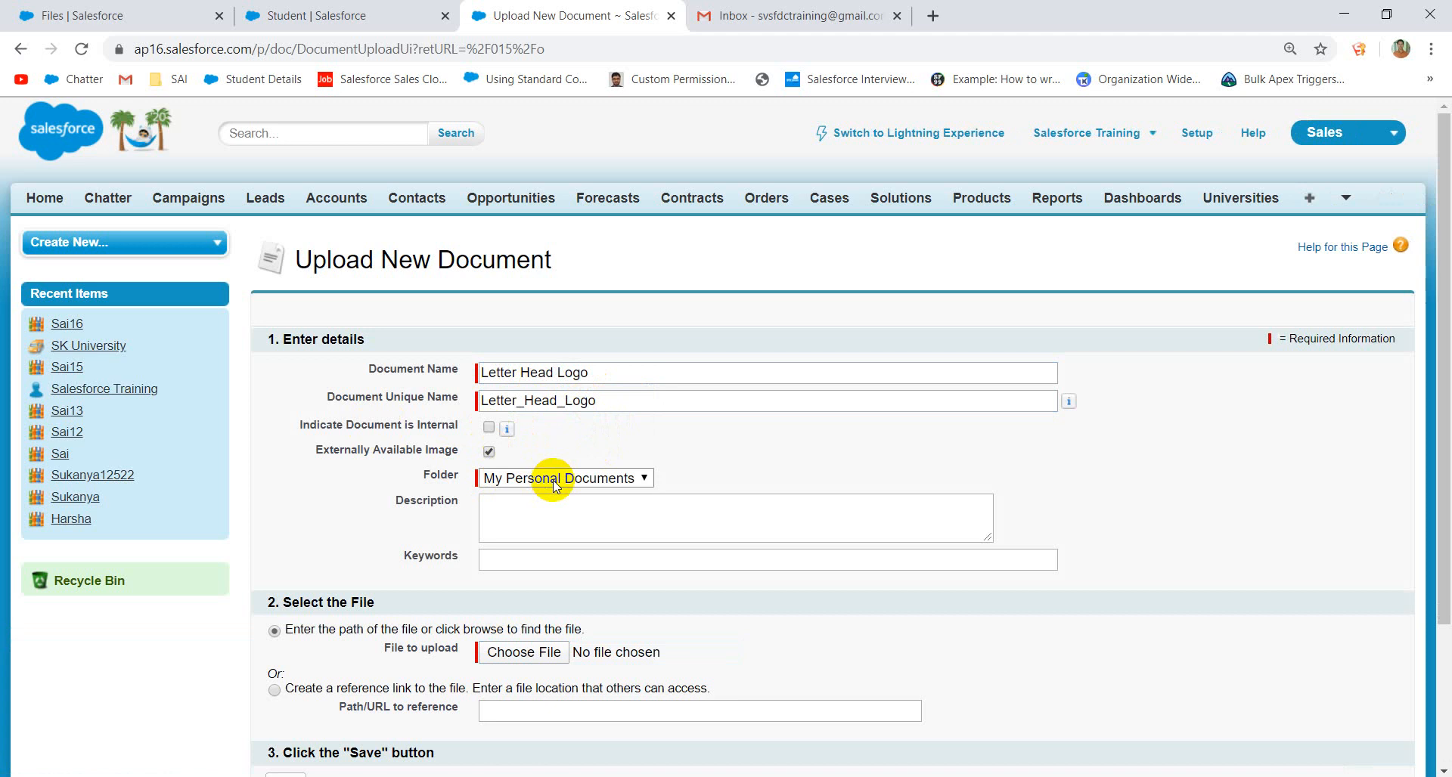
# - Choose the image "sfdc day1" from the Pictures folder as the file to upload and save the document
pyautogui.scroll(-3, 586, 538)
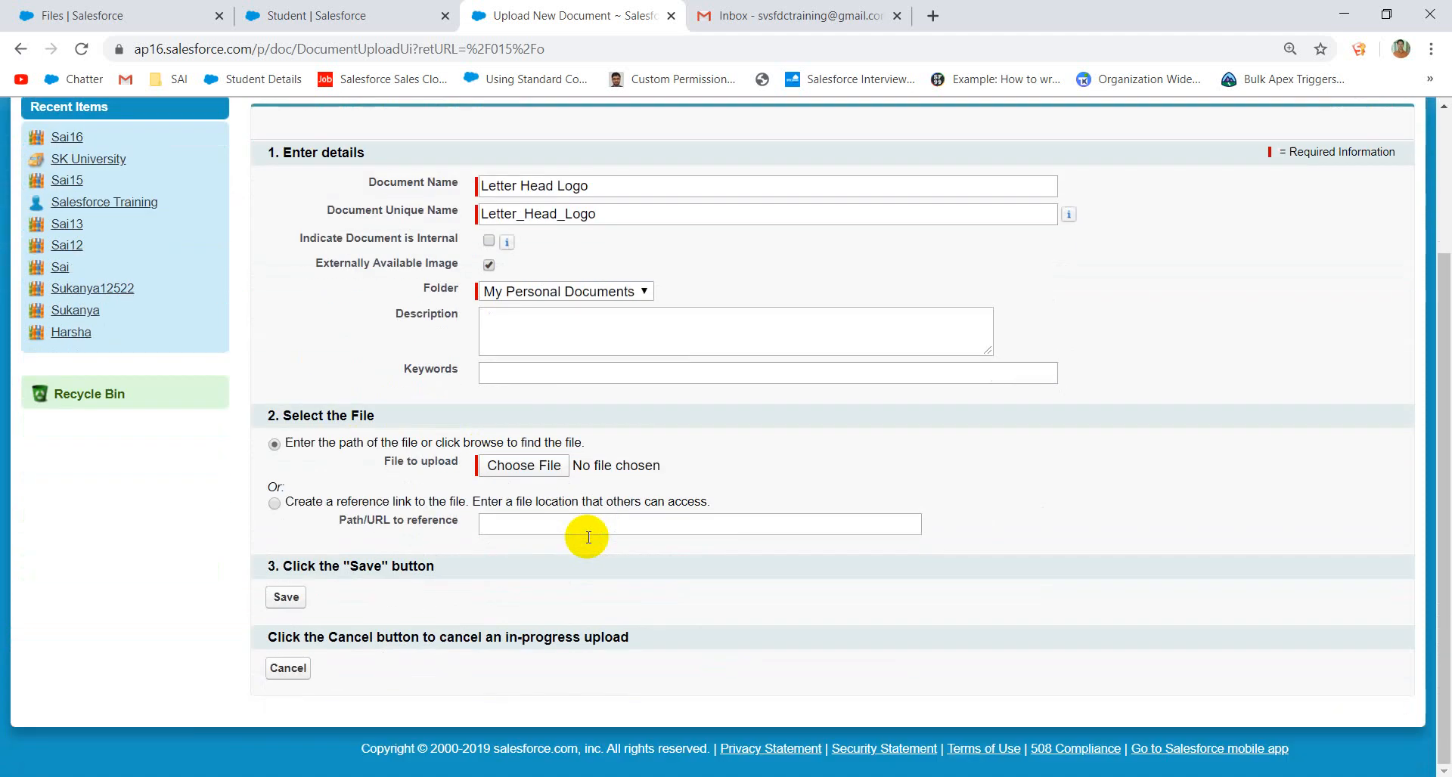
pyautogui.click(524, 469)
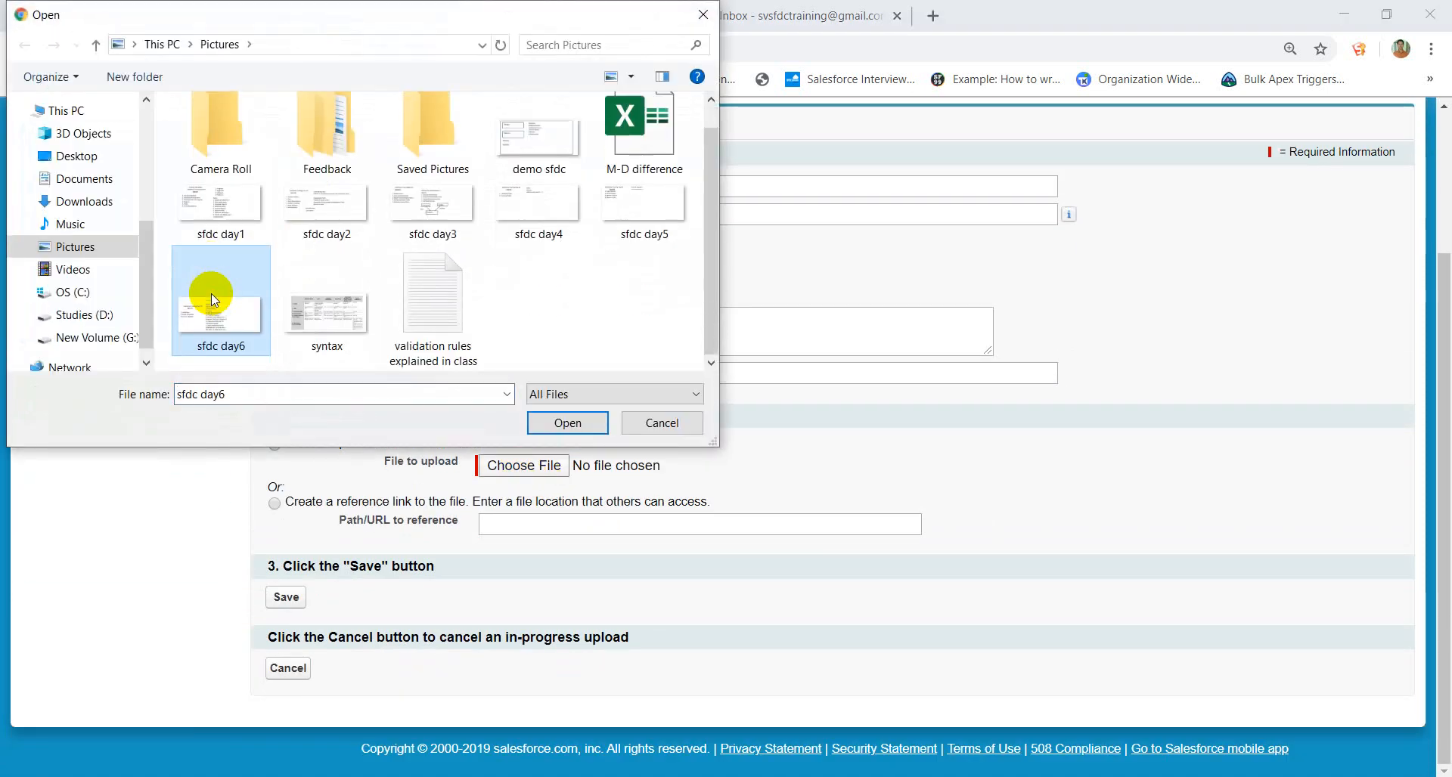
pyautogui.click(261, 231)
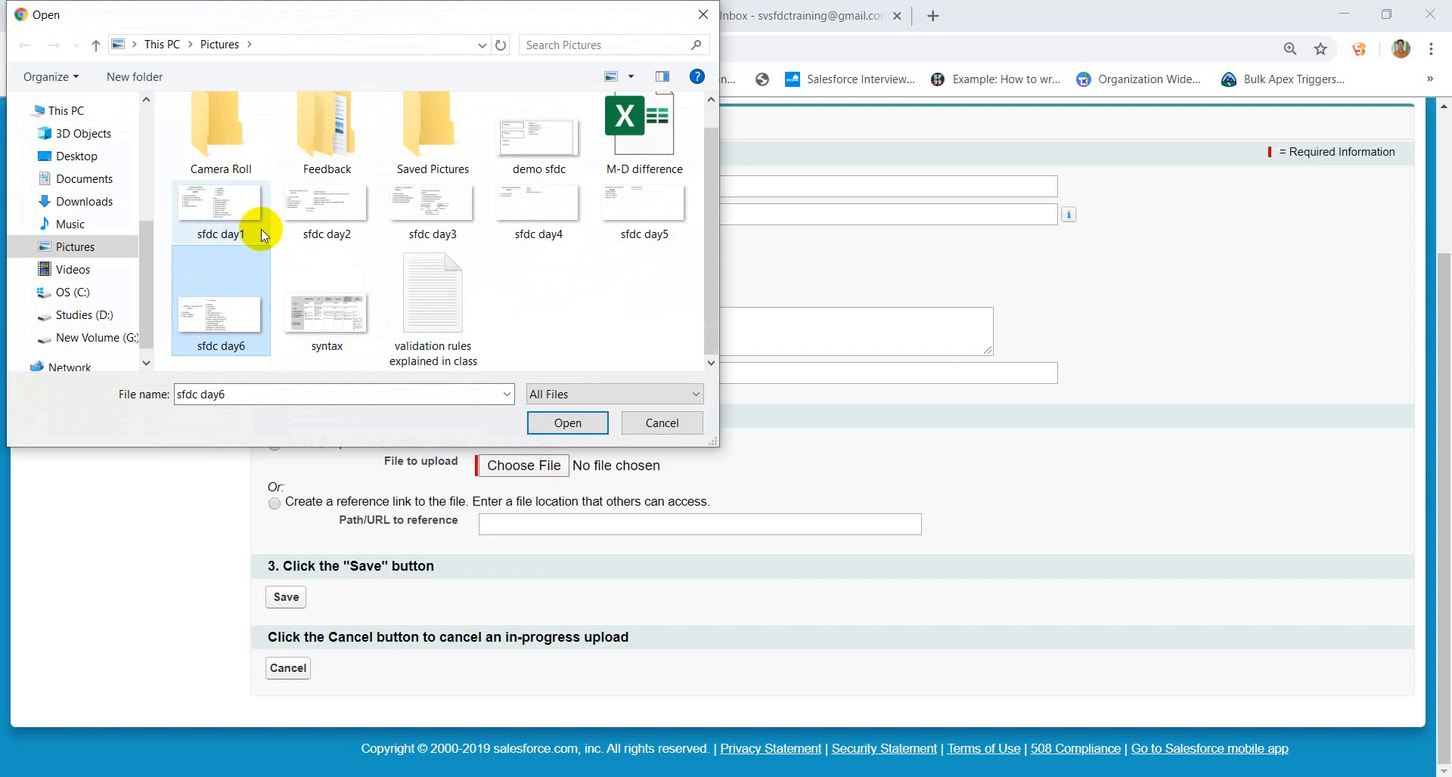
pyautogui.click(568, 423)
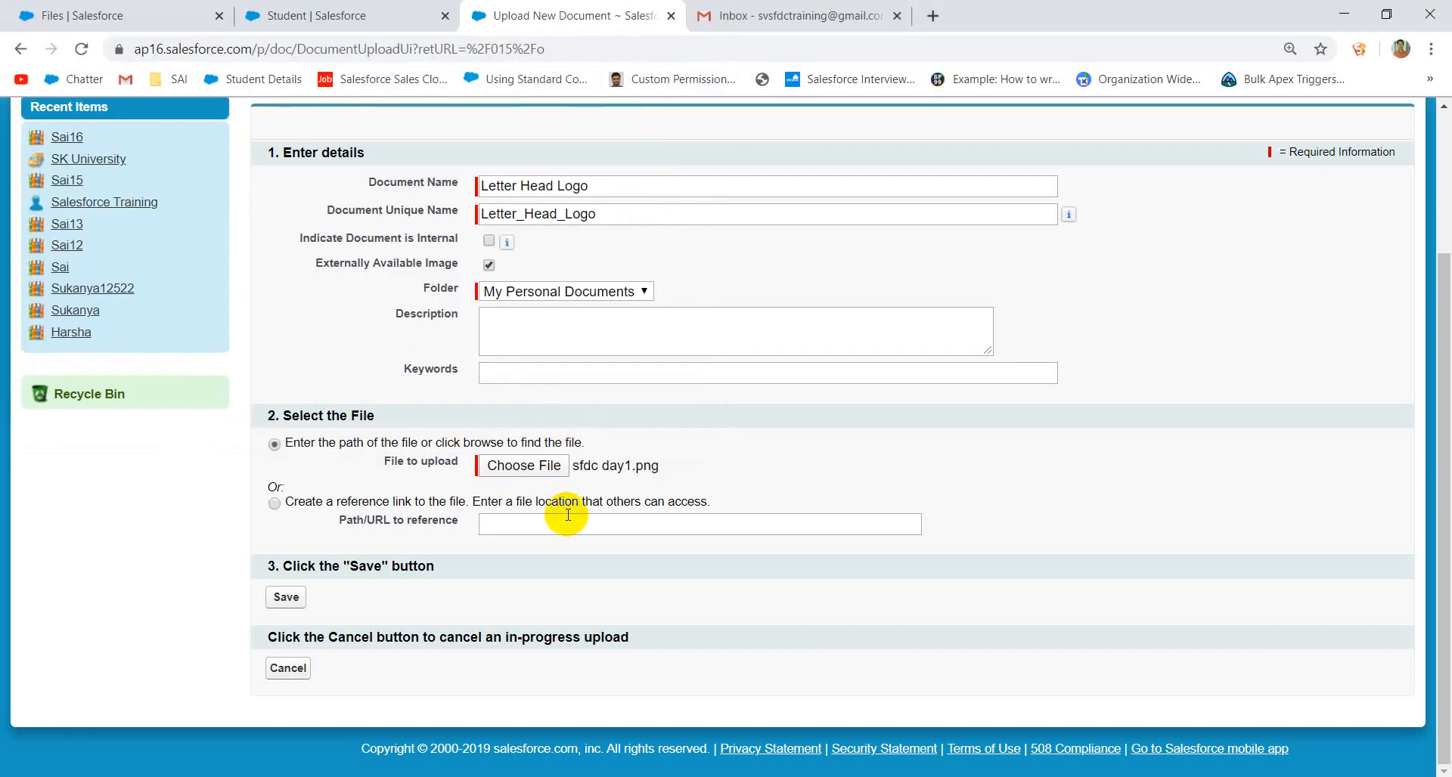
pyautogui.click(286, 596)
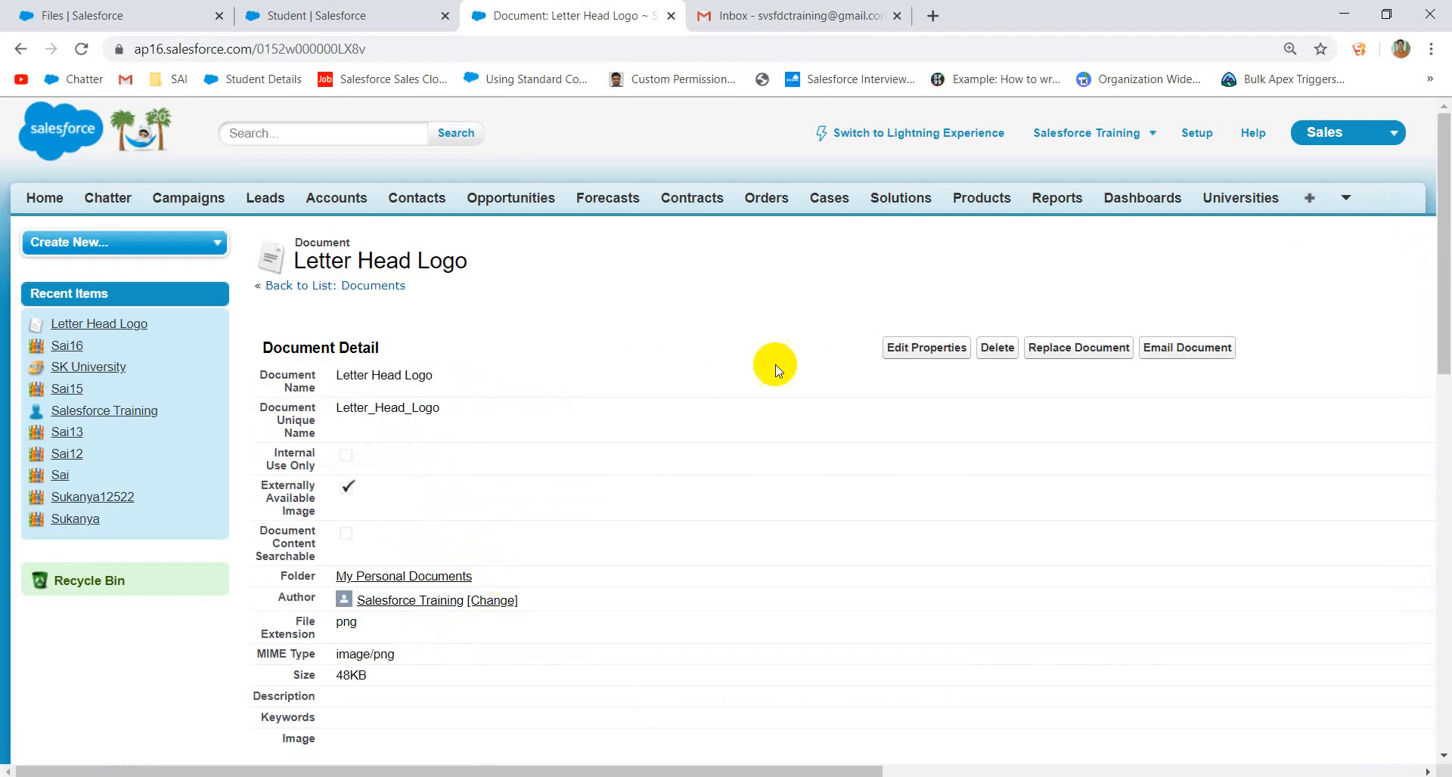
# - Switch back to Lightning Experience and open the Classic Letterheads page in Setup by searching for "lette"
pyautogui.click(920, 144)
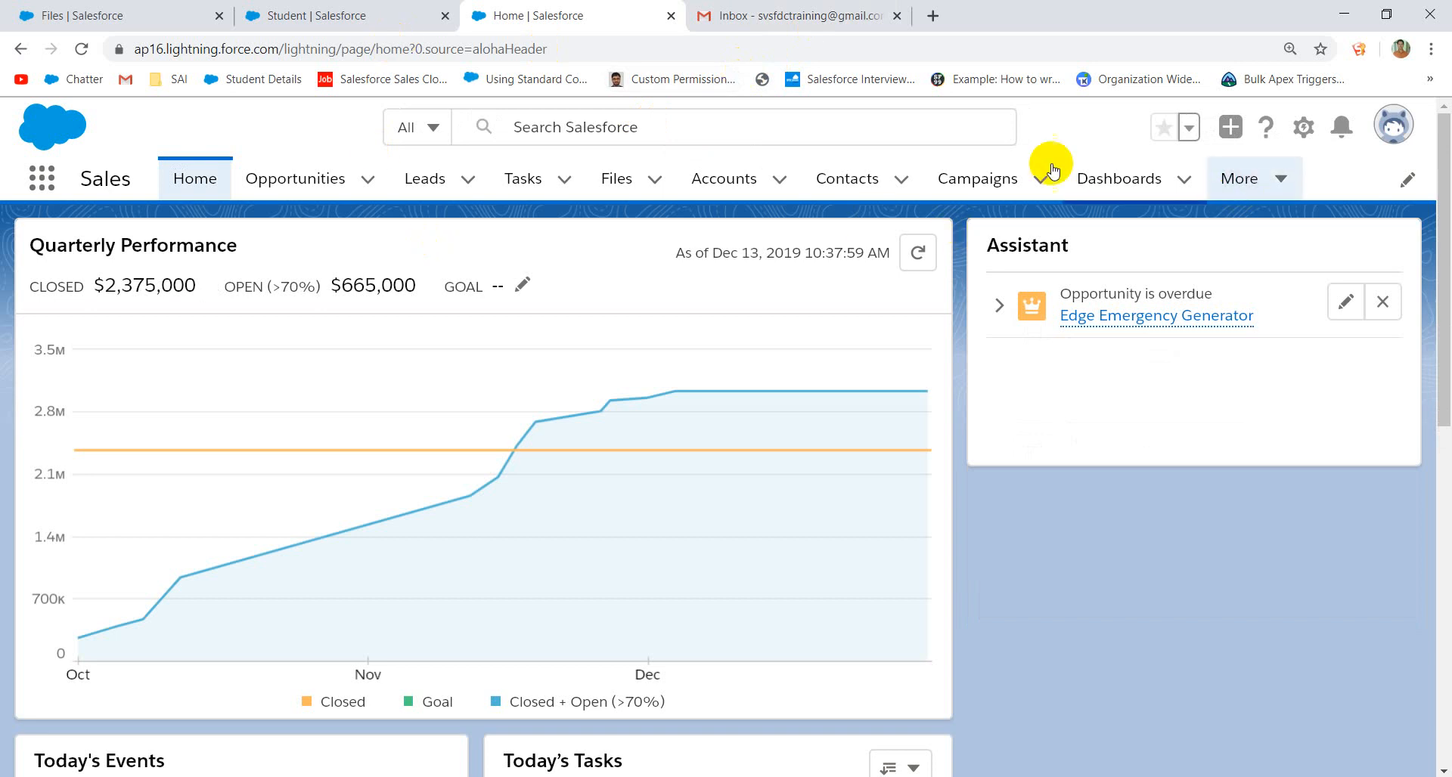
pyautogui.click(343, 15)
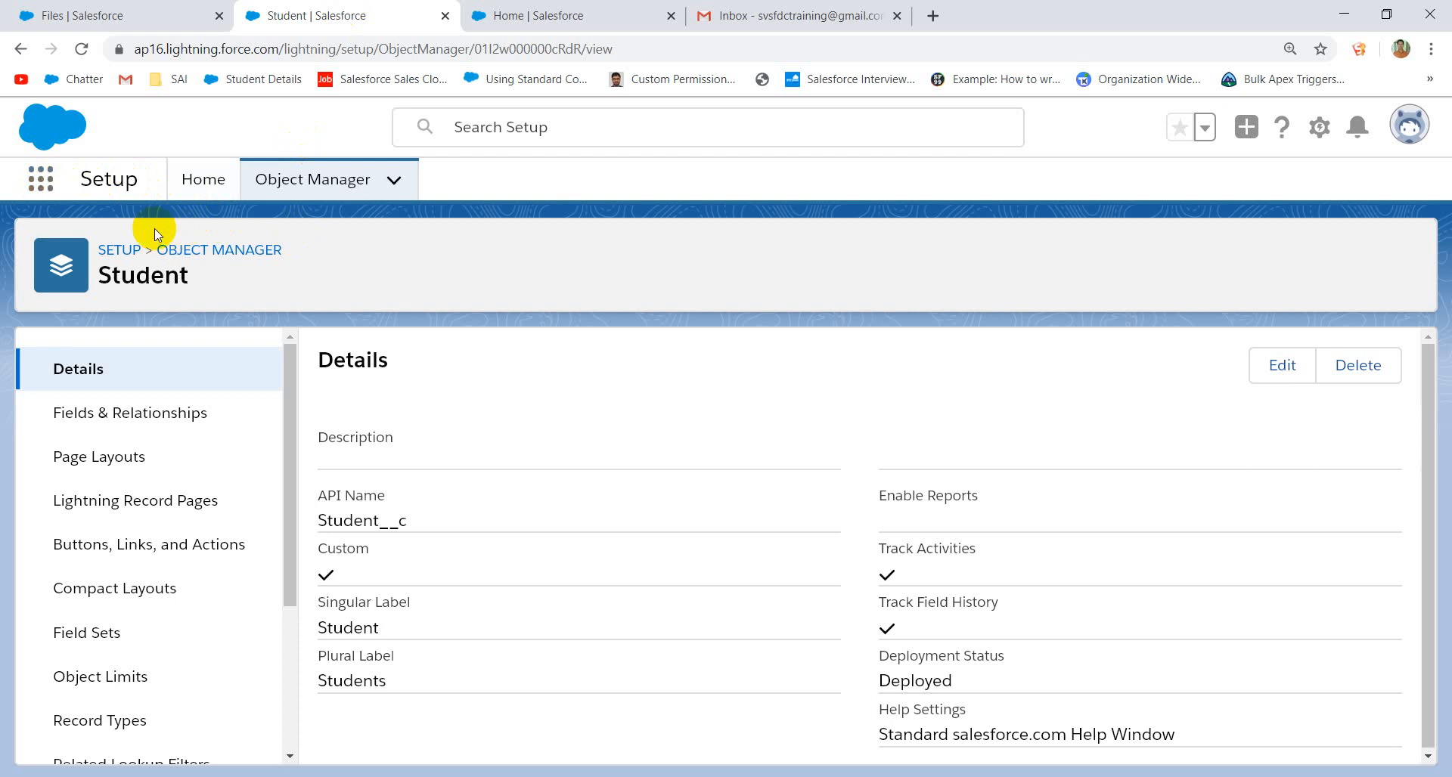
pyautogui.click(41, 179)
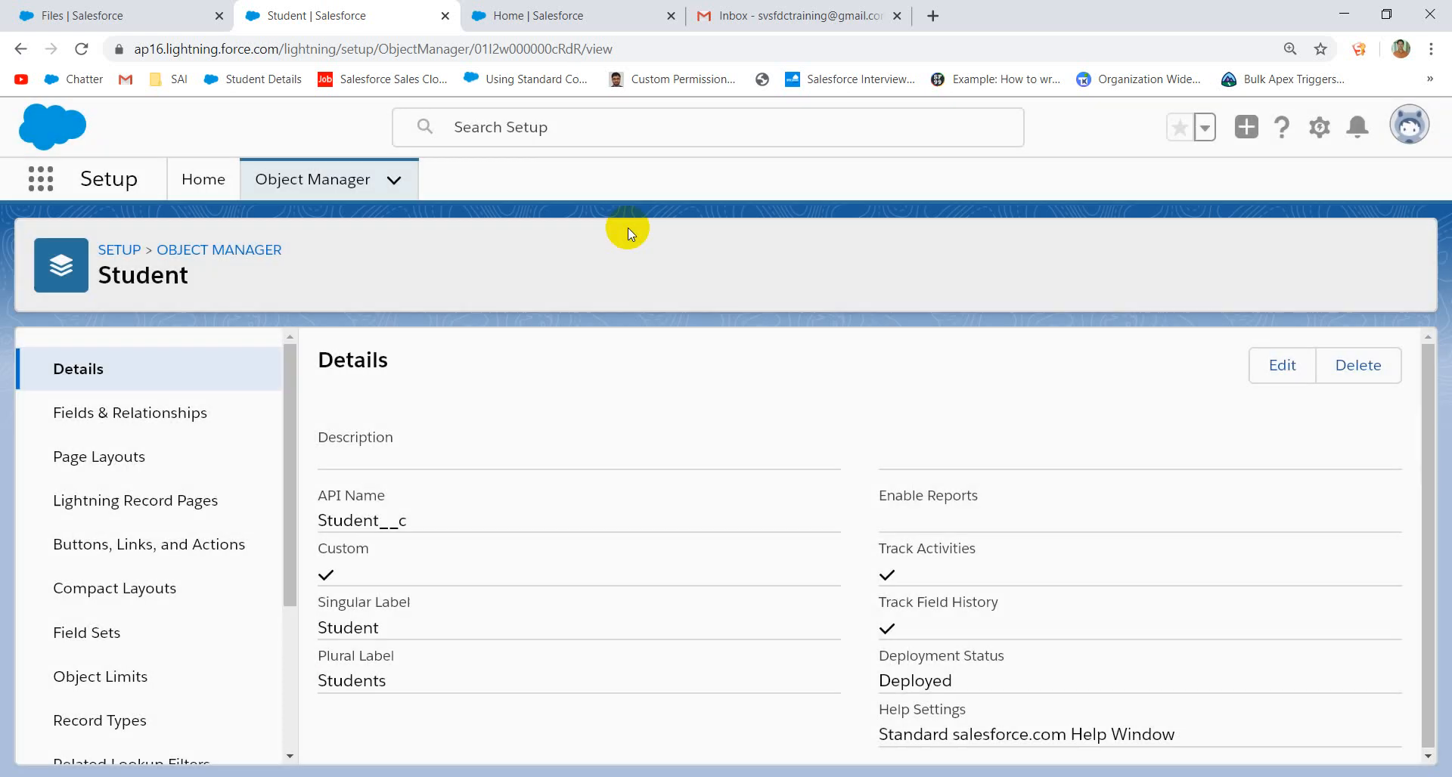
pyautogui.click(203, 180)
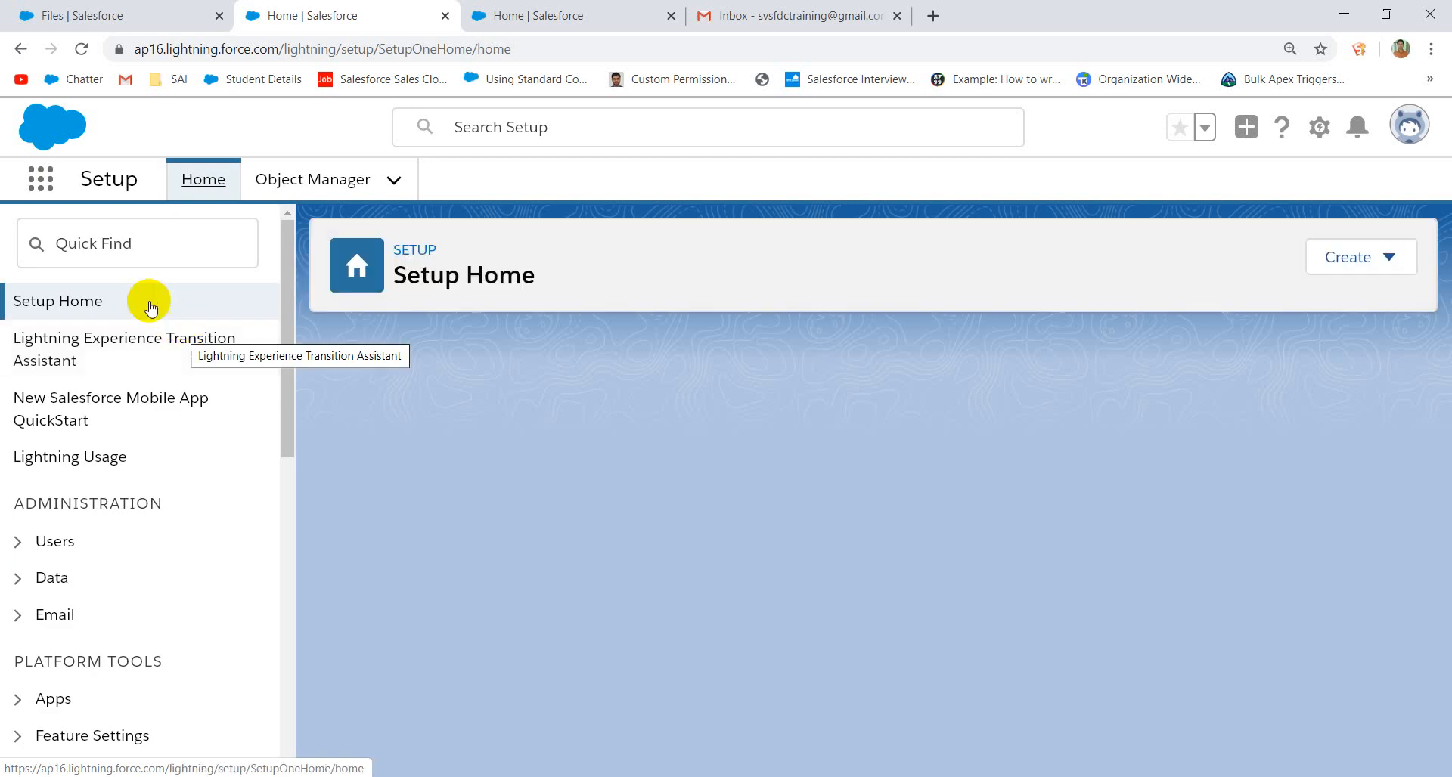
pyautogui.click(104, 244)
pyautogui.write('l')
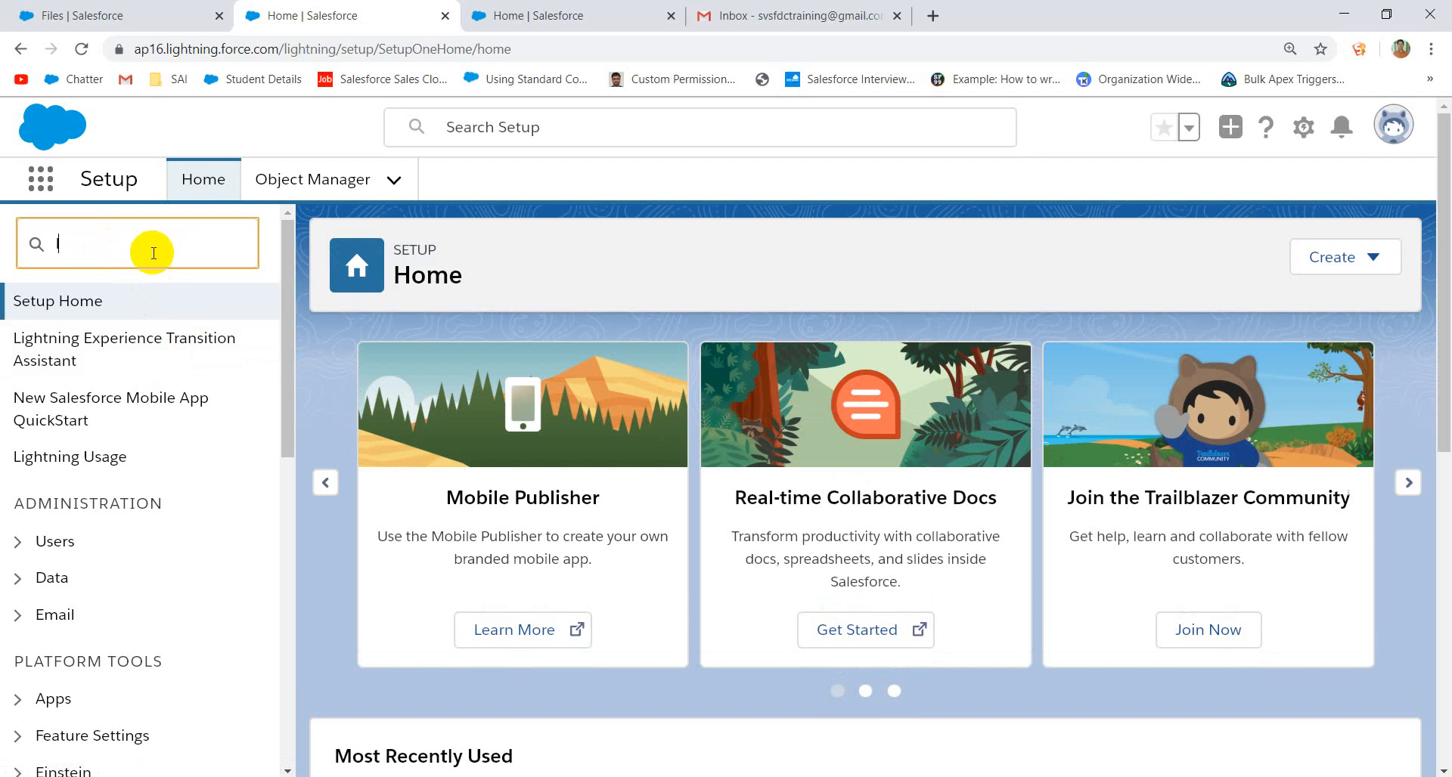
pyautogui.write('ette')
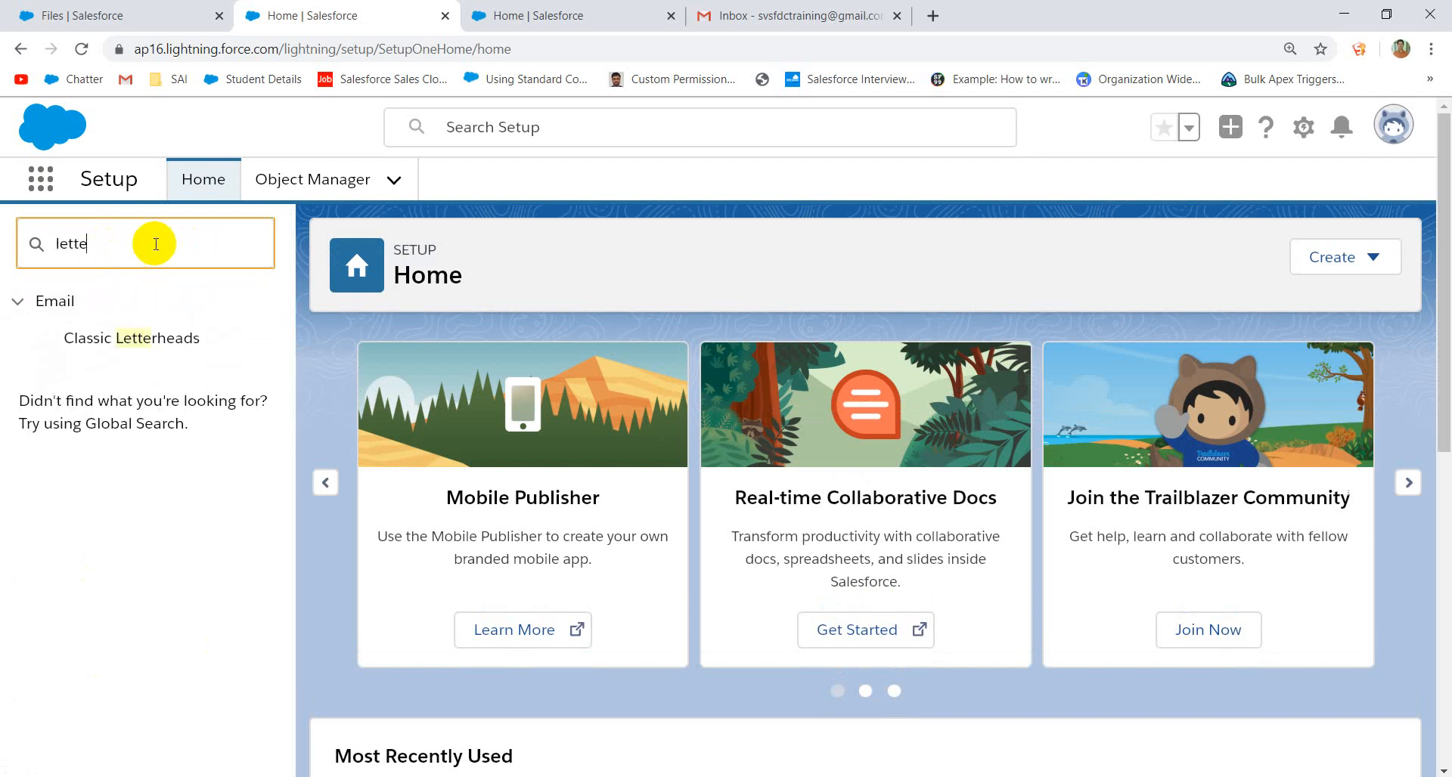
pyautogui.click(143, 338)
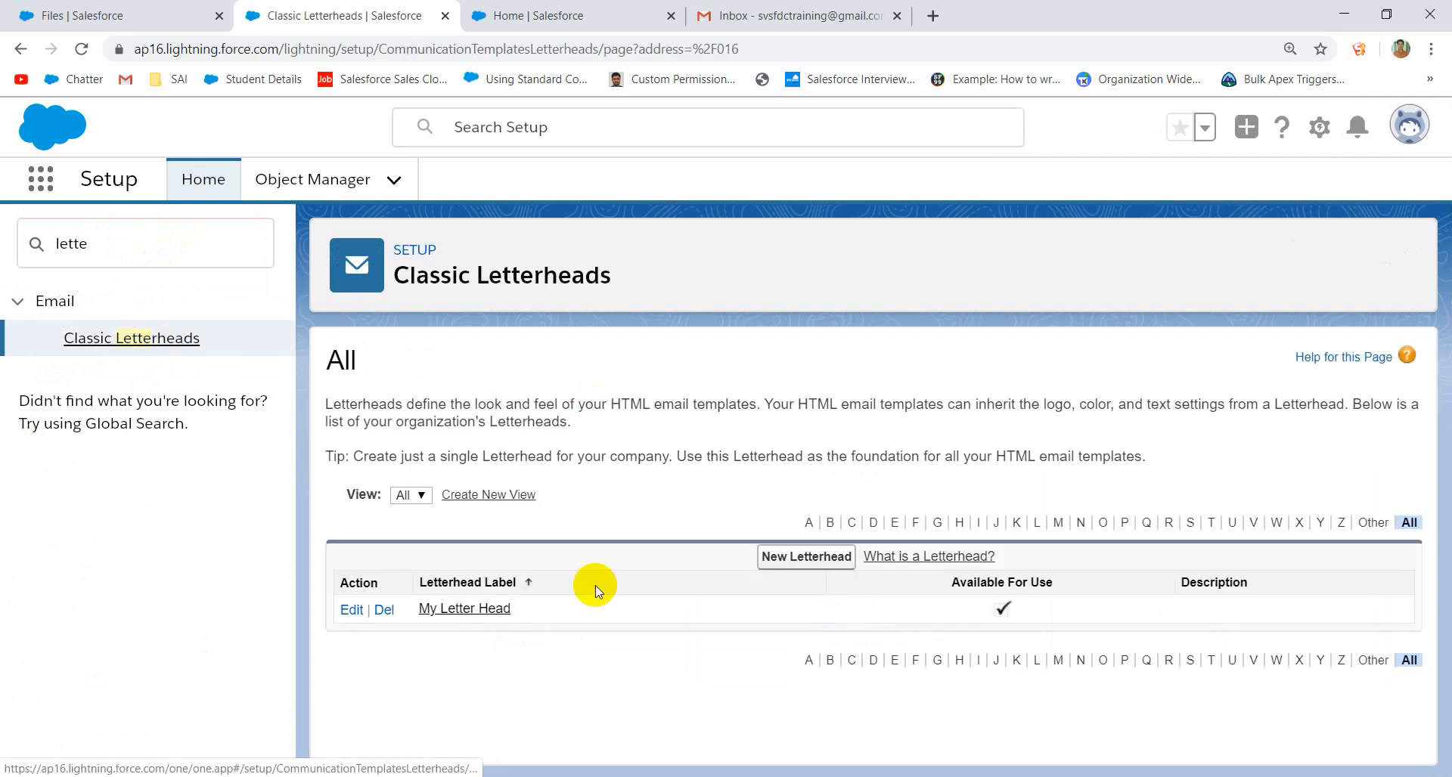
# - Open the properties of the "My Letter Head" letterhead for editing and save them without changes
pyautogui.click(353, 613)
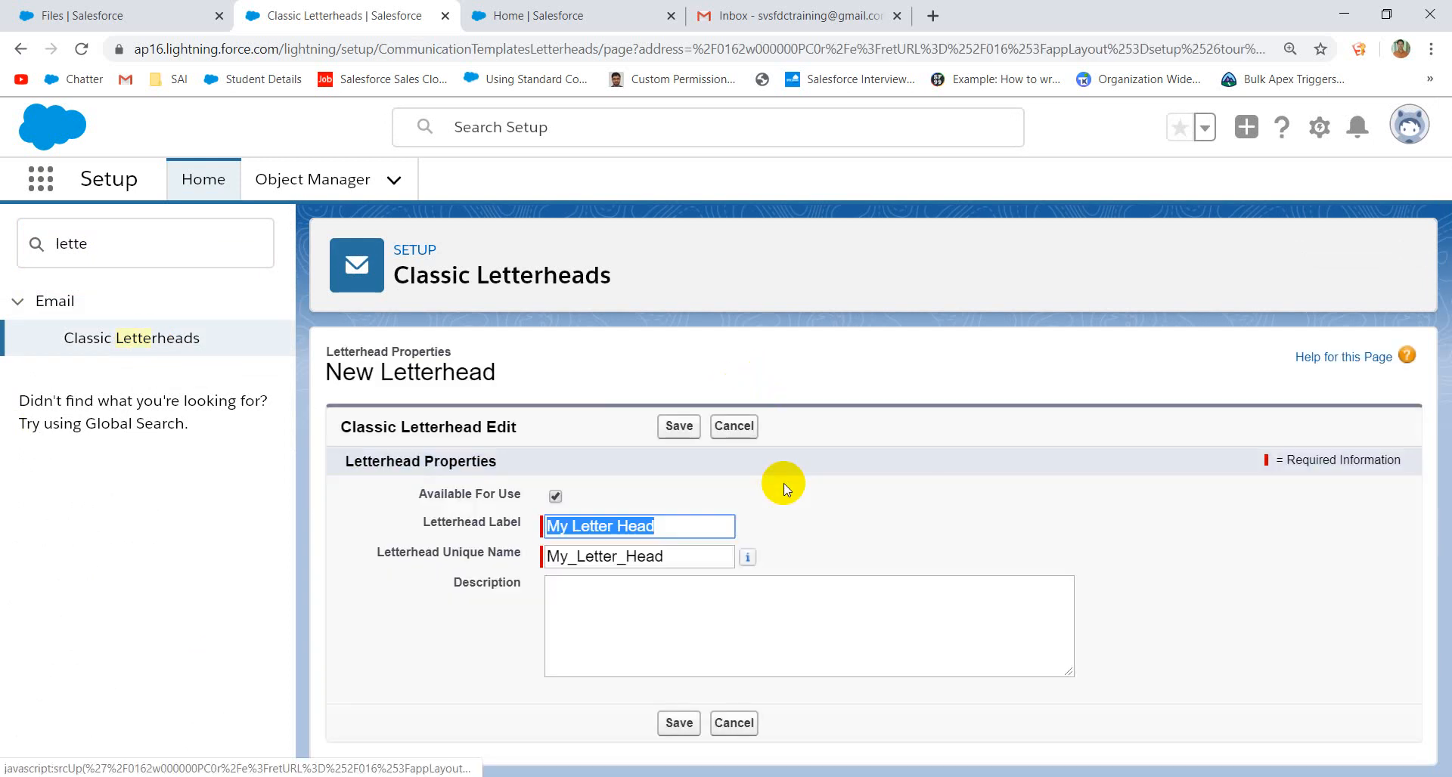
pyautogui.moveTo(783, 558); pyautogui.dragTo(752, 467)
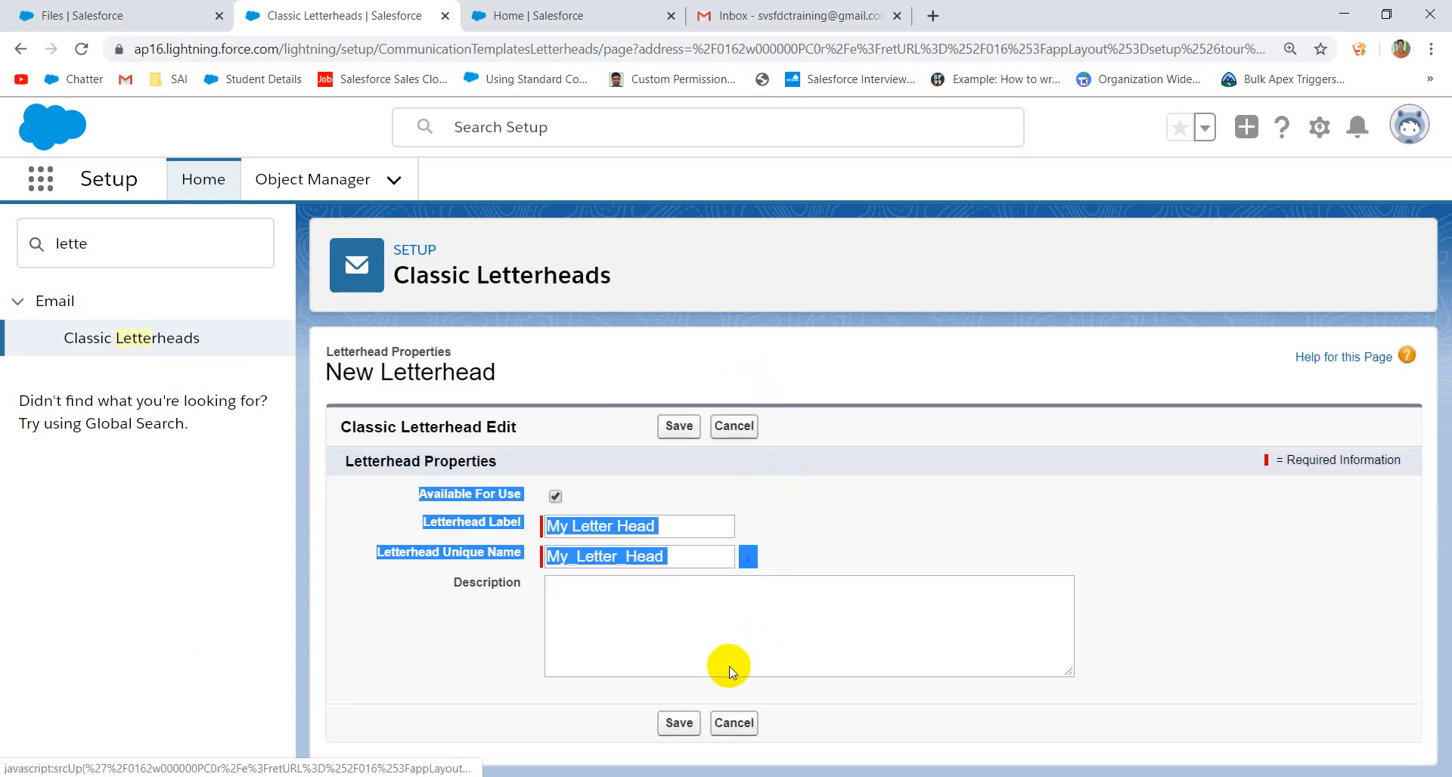
pyautogui.click(677, 722)
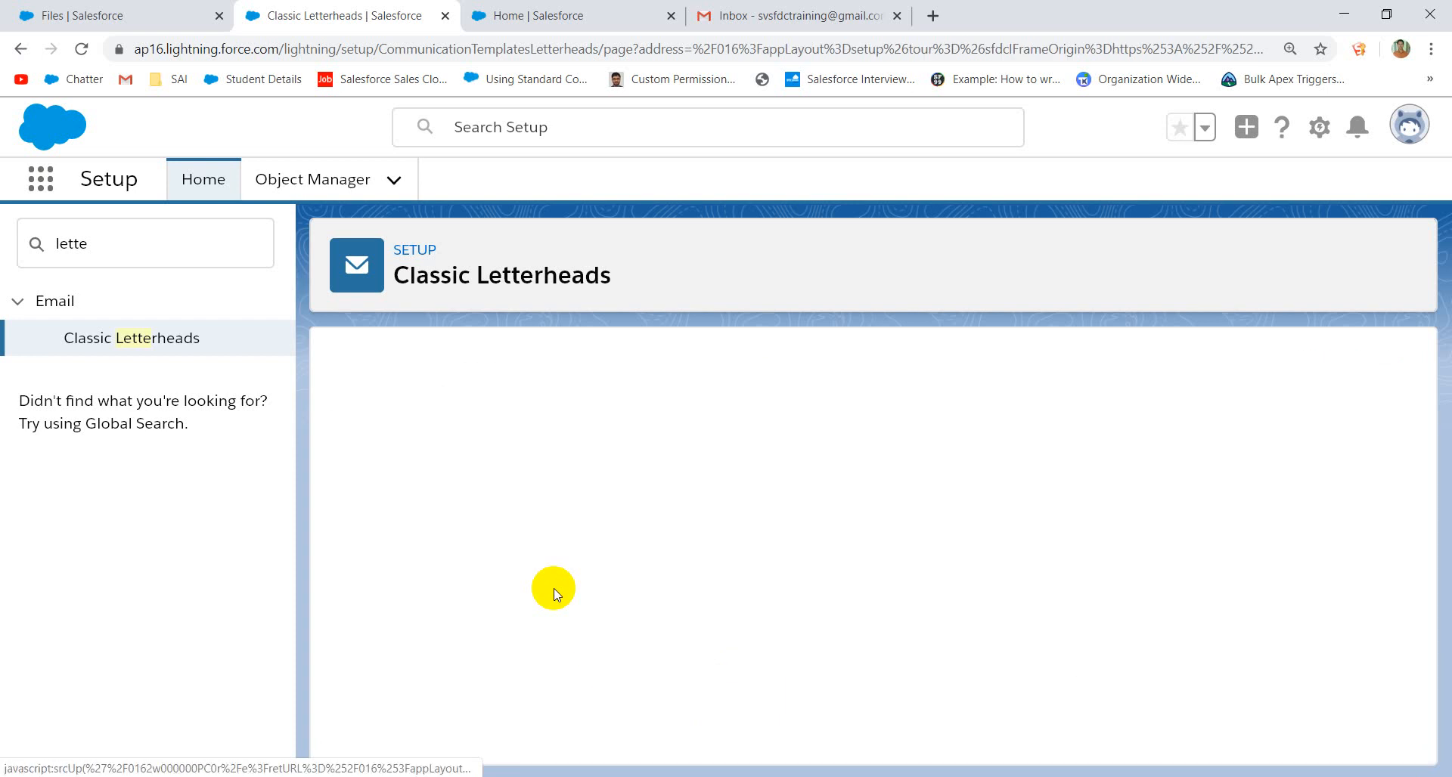
# - Open the "My Letter Head" detail page and start editing the letterhead's layout, cancelling the properties form
pyautogui.click(490, 610)
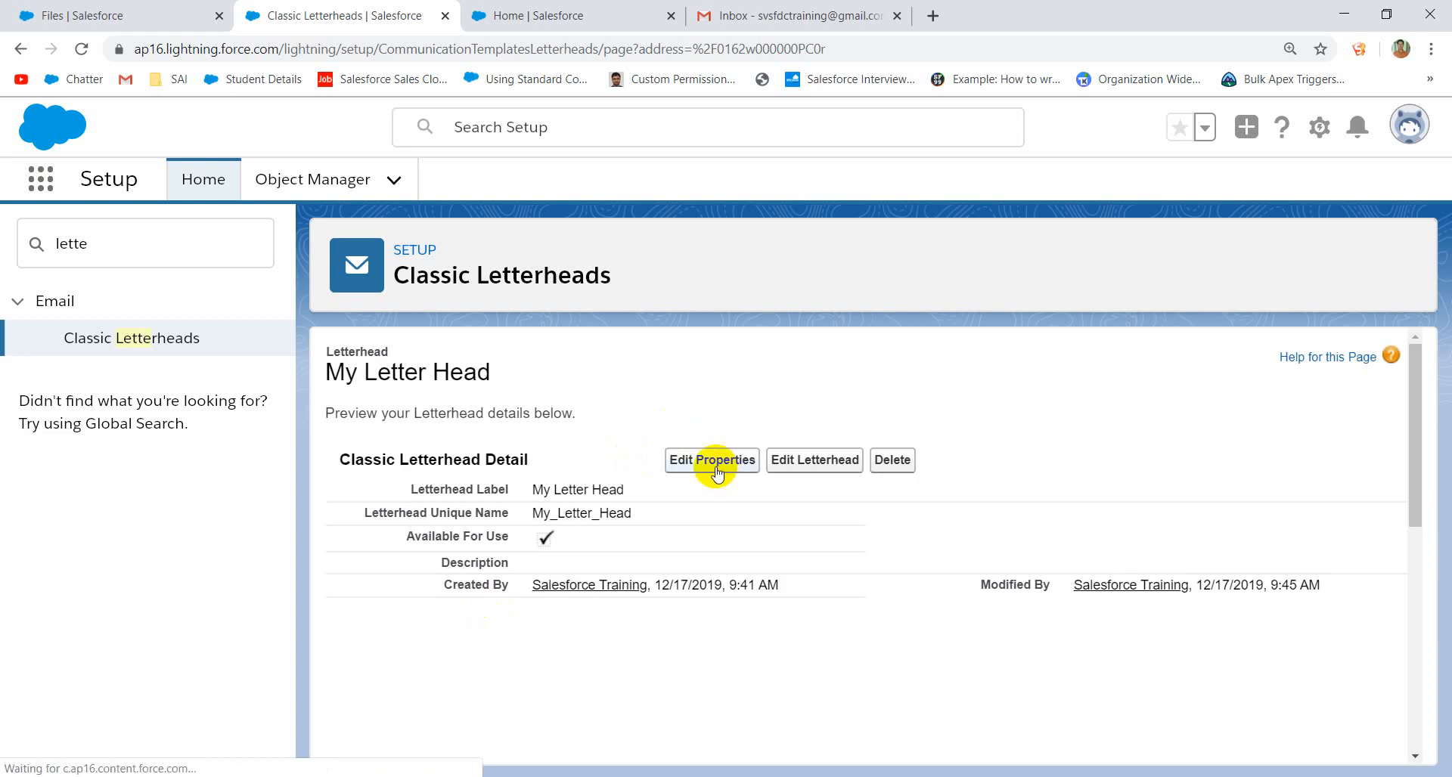
pyautogui.click(717, 471)
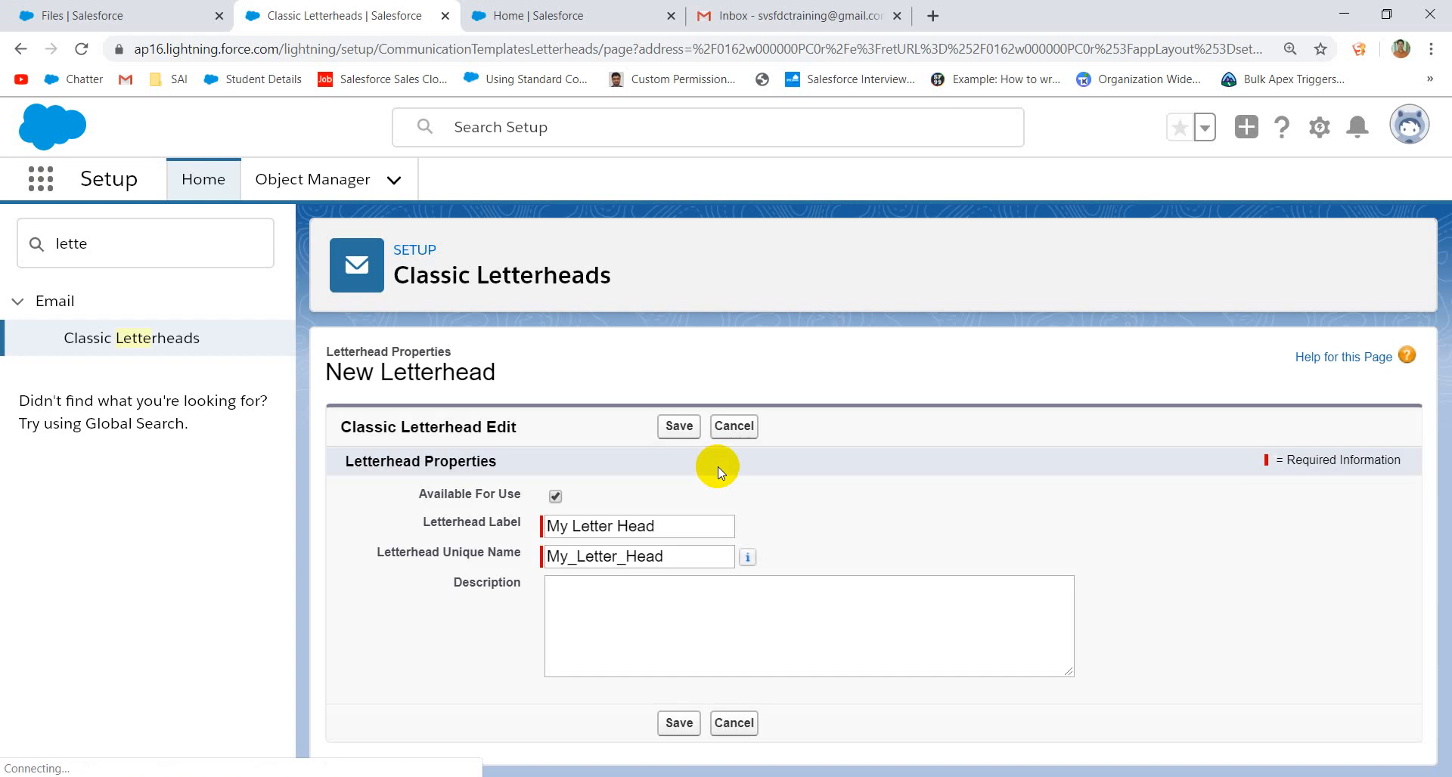
pyautogui.click(744, 727)
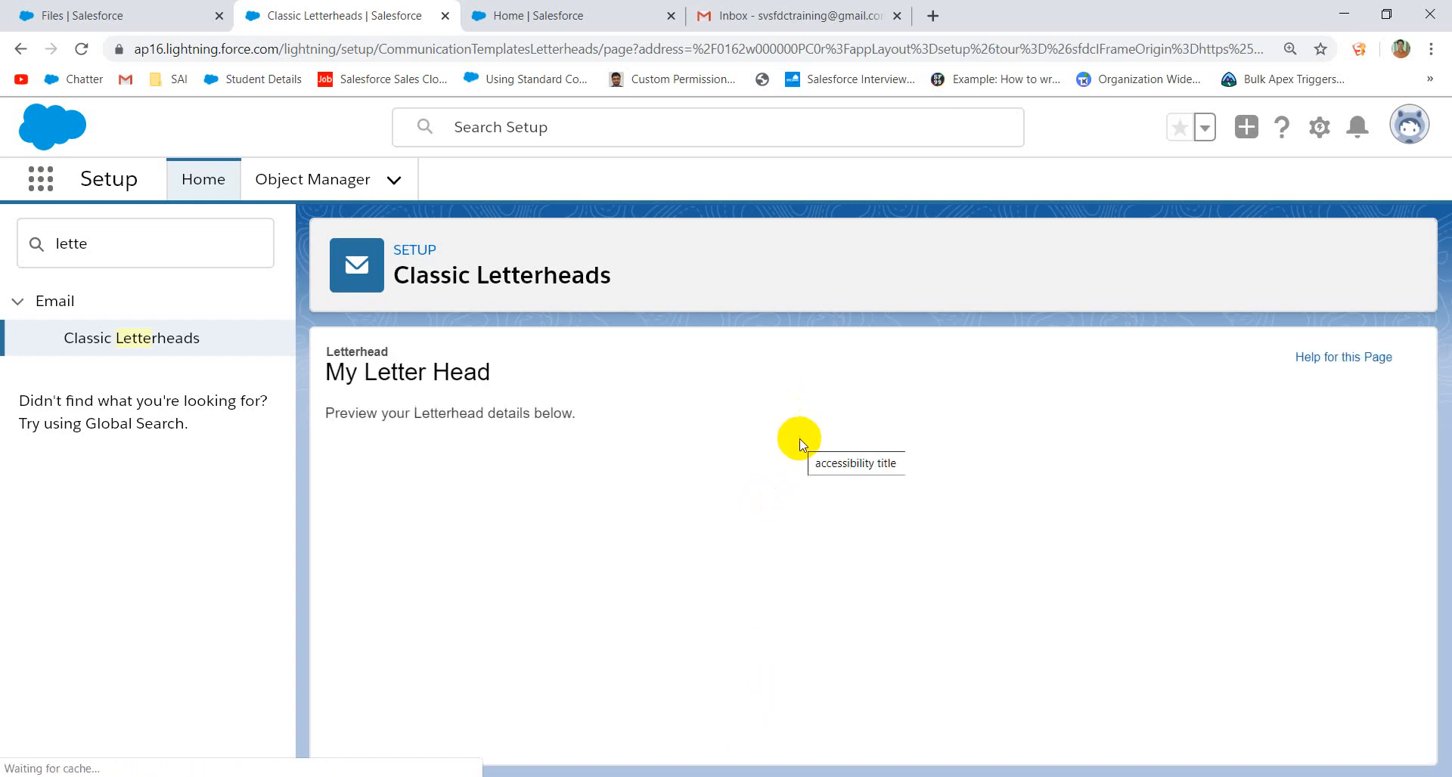
pyautogui.click(791, 470)
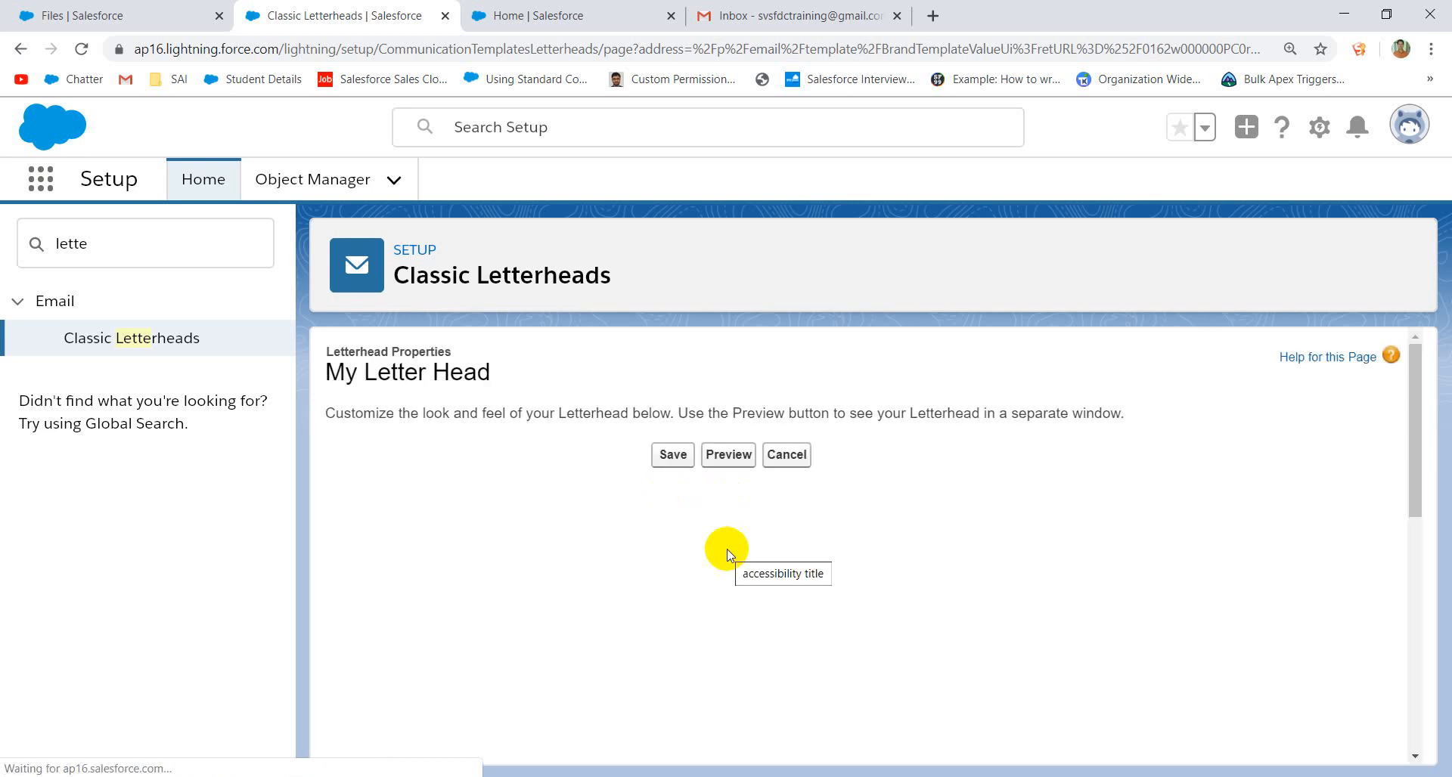
pyautogui.scroll(-5, 728, 556)
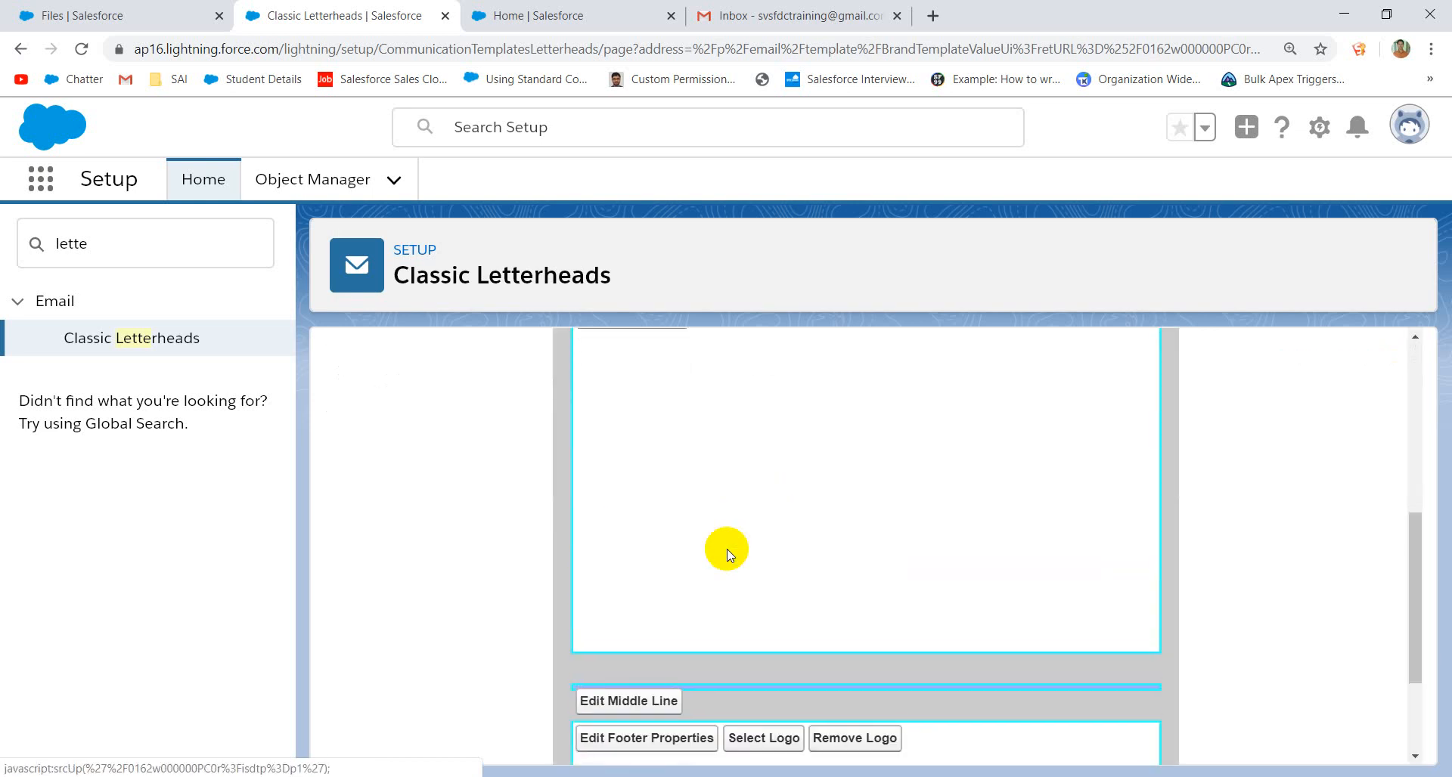
pyautogui.scroll(3, 728, 555)
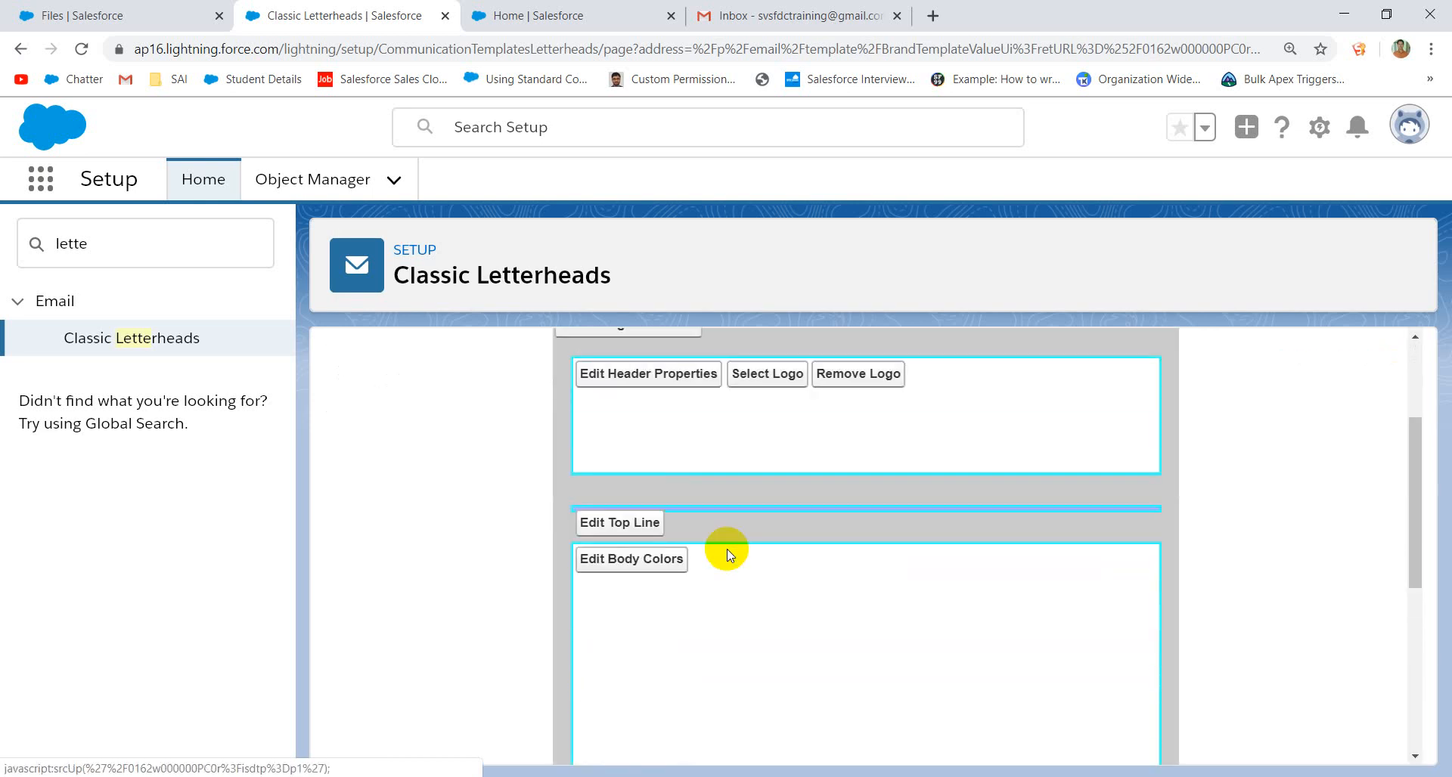
# - Select the uploaded logo image as the header logo and check how it fits in the letterhead
pyautogui.click(786, 386)
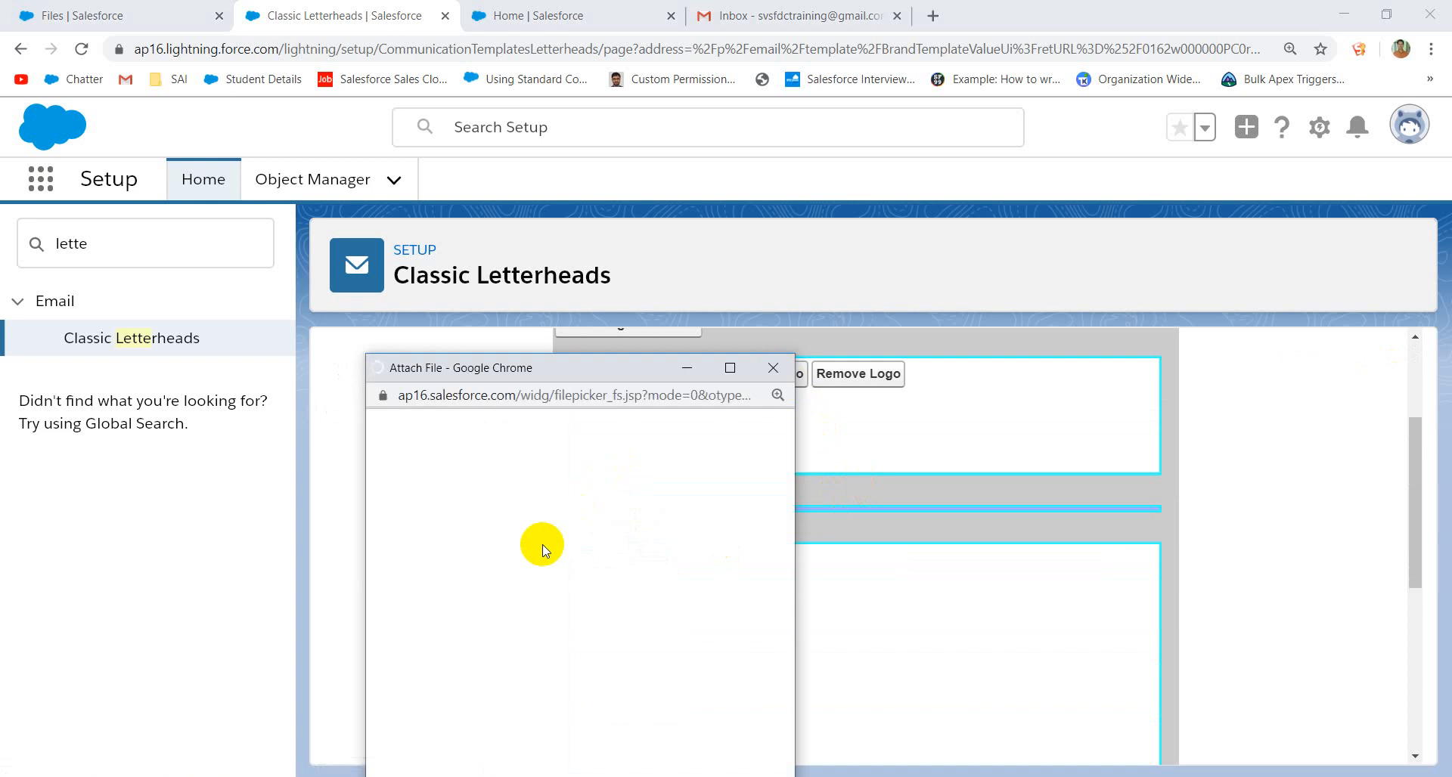
pyautogui.click(453, 537)
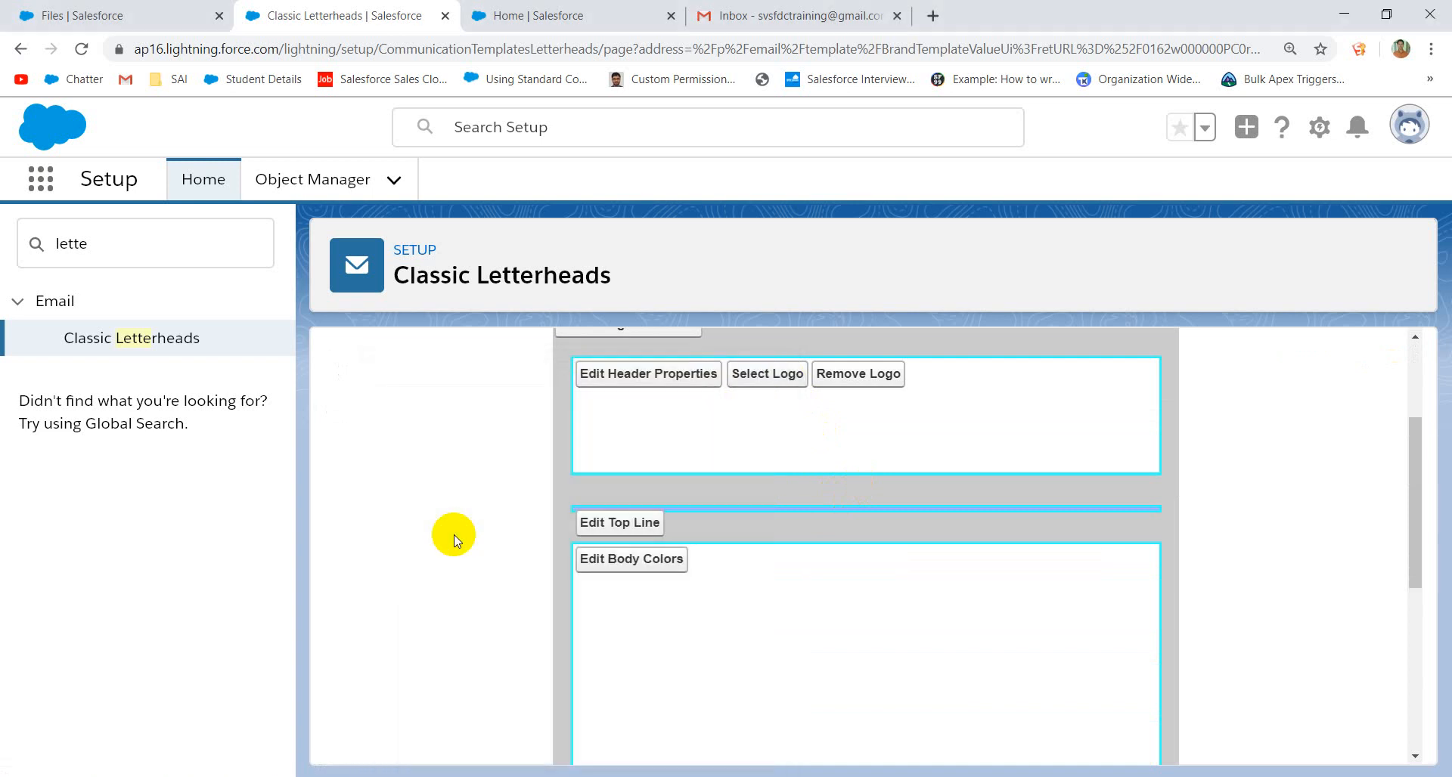
pyautogui.scroll(-8, 902, 507)
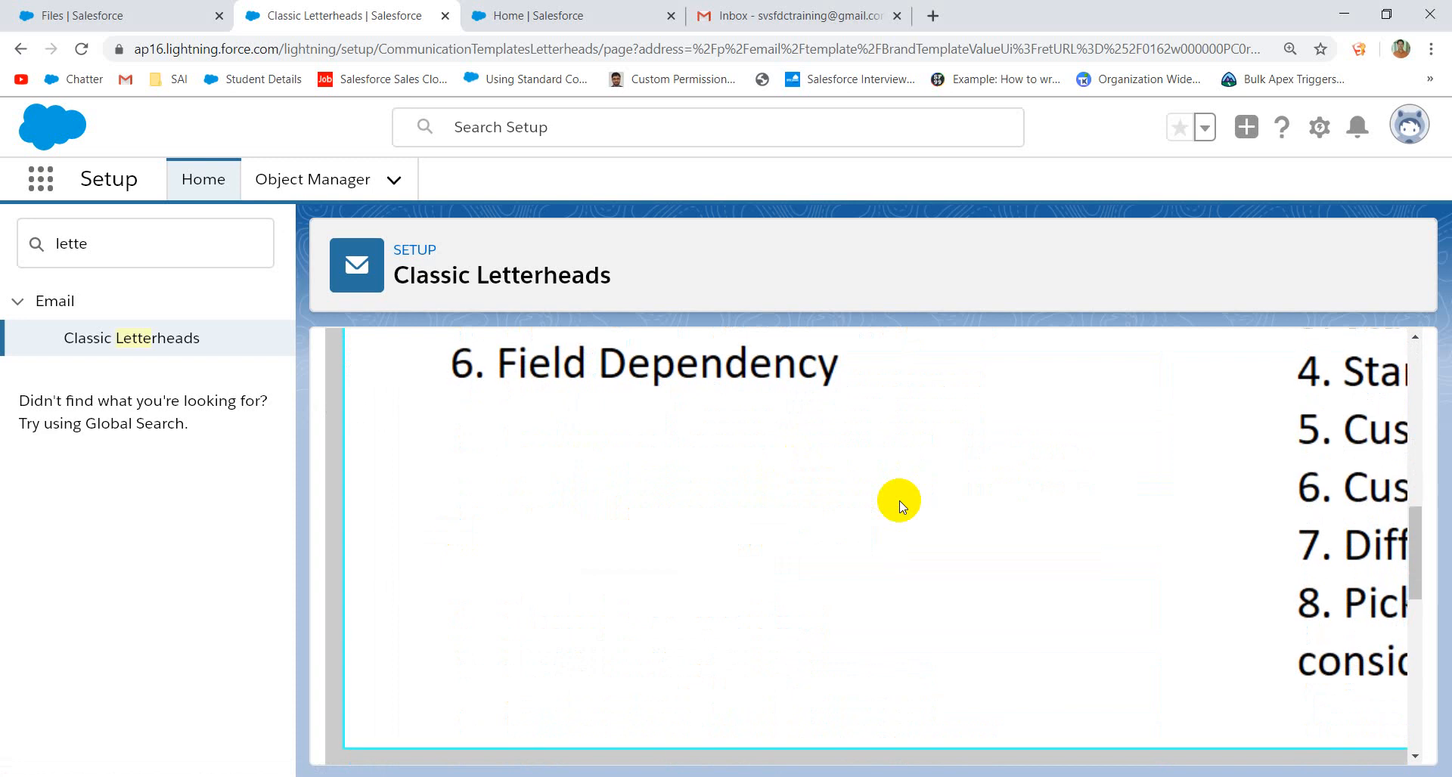
pyautogui.scroll(3, 902, 507)
pyautogui.scroll(-10, 903, 507)
pyautogui.scroll(10, 902, 506)
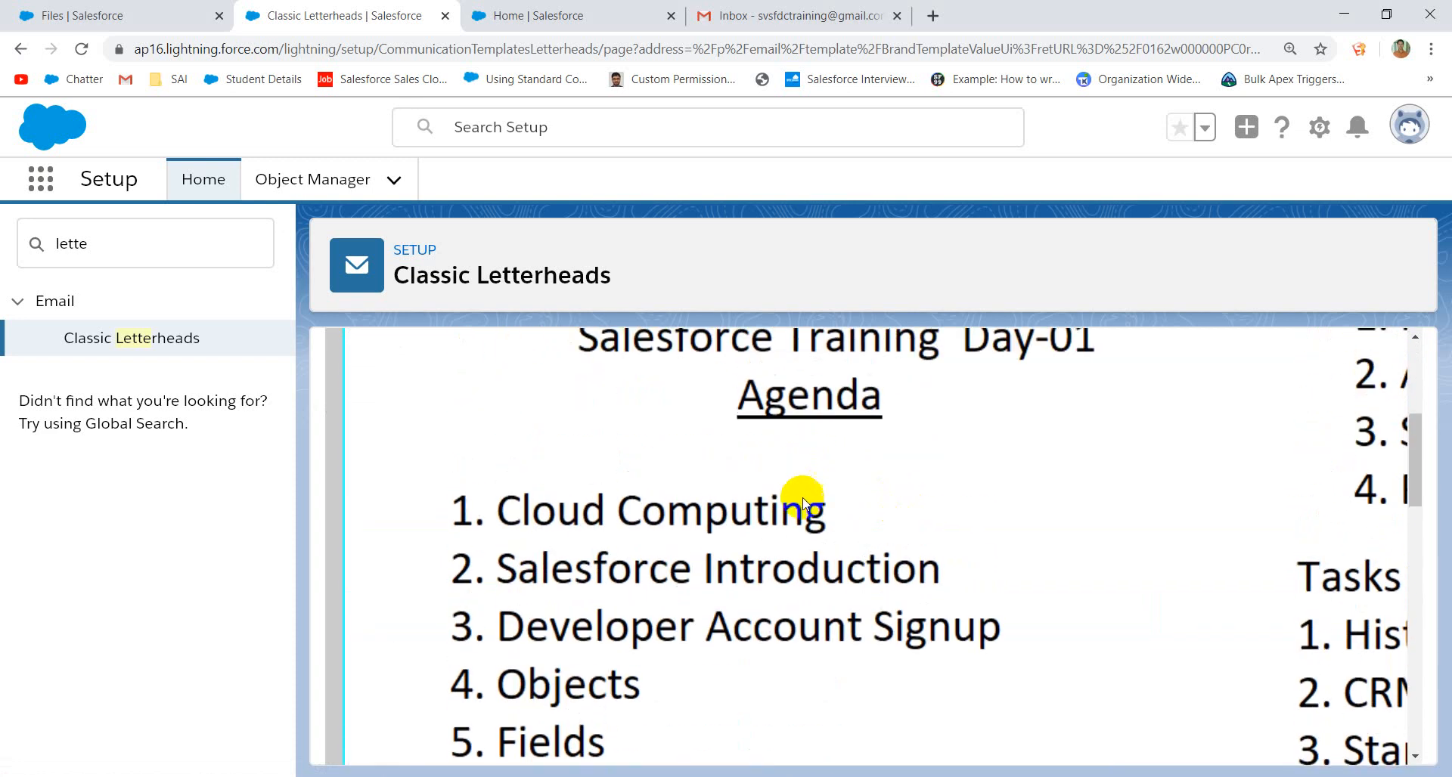
pyautogui.scroll(5, 800, 495)
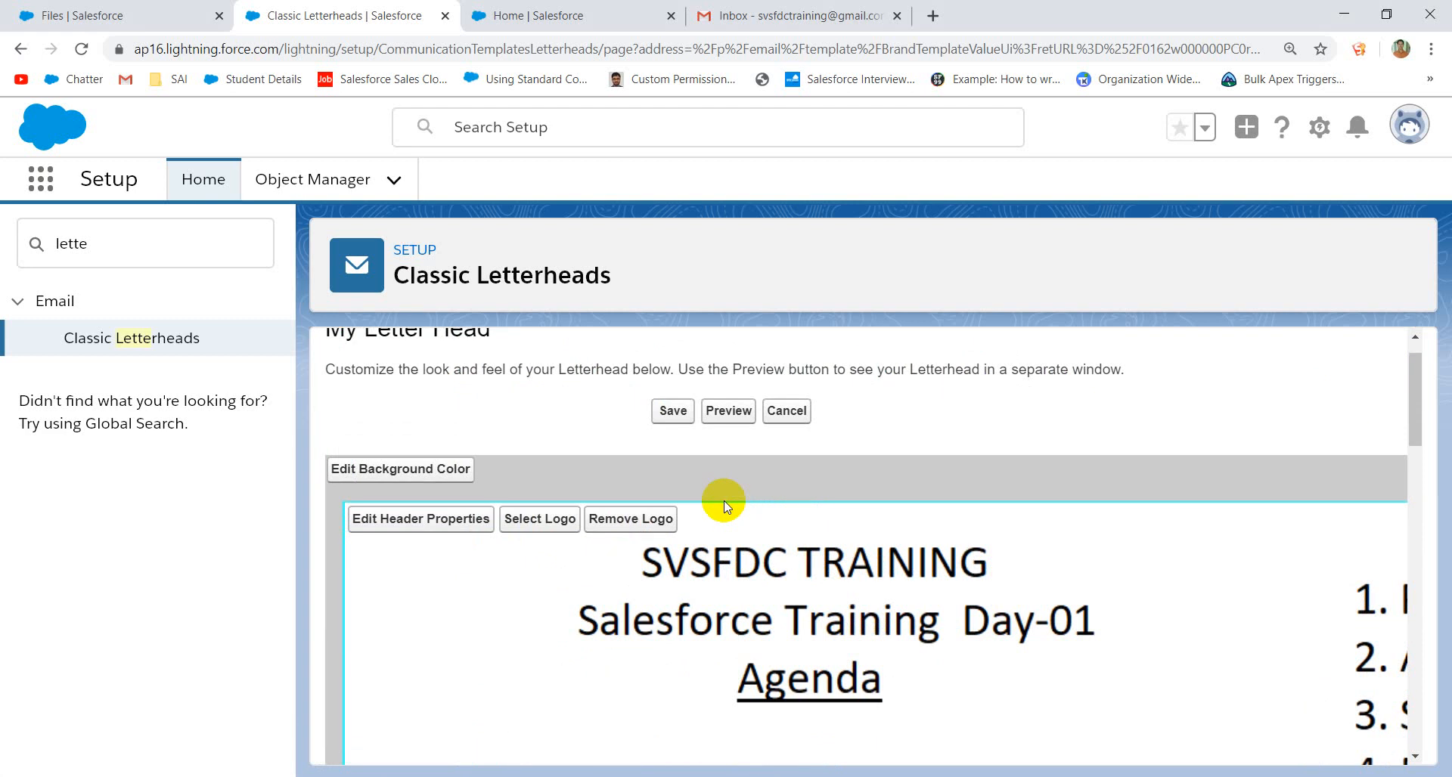
# - Review the size of the inserted logo once more and remove it from the letterhead's header
pyautogui.scroll(-7, 734, 550)
pyautogui.scroll(-6, 733, 550)
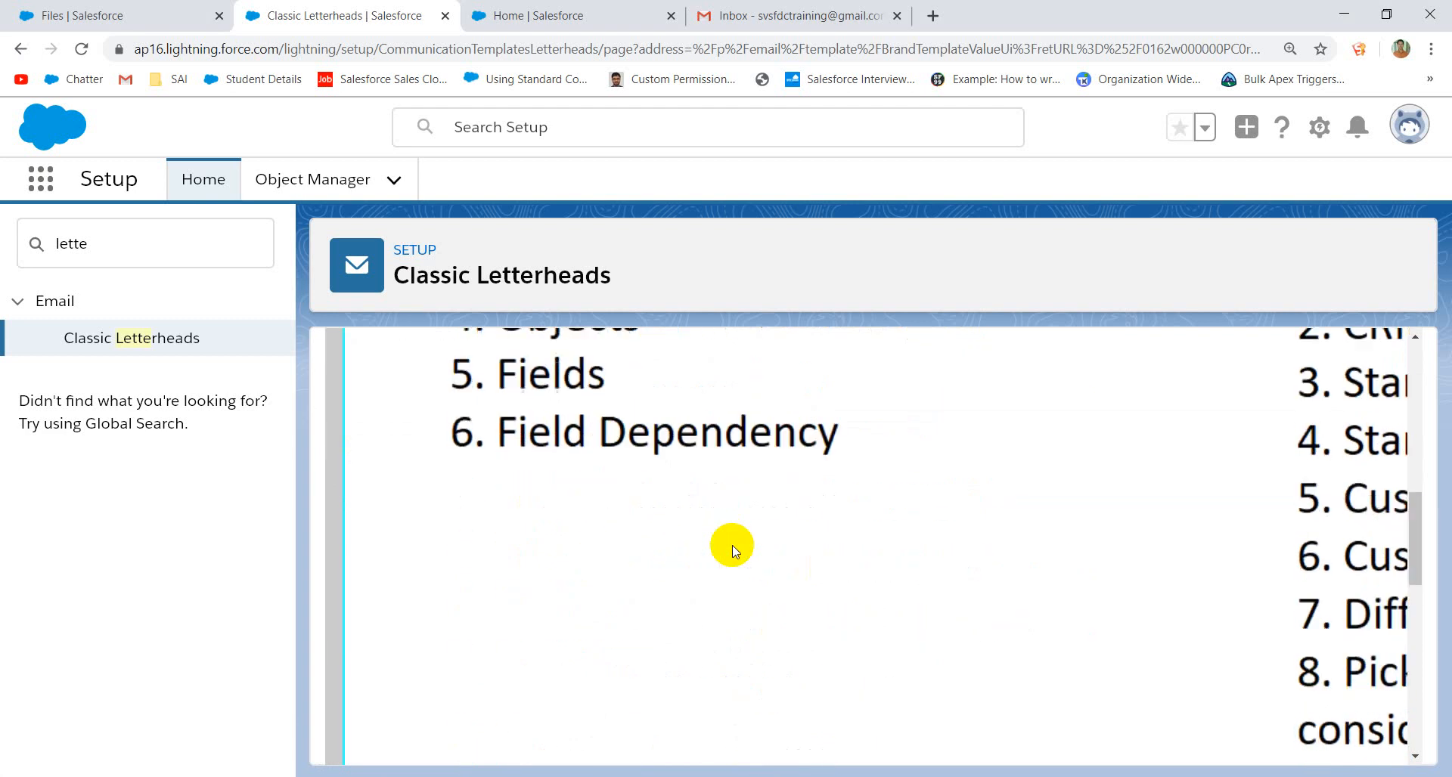
pyautogui.scroll(6, 733, 549)
pyautogui.scroll(8, 733, 547)
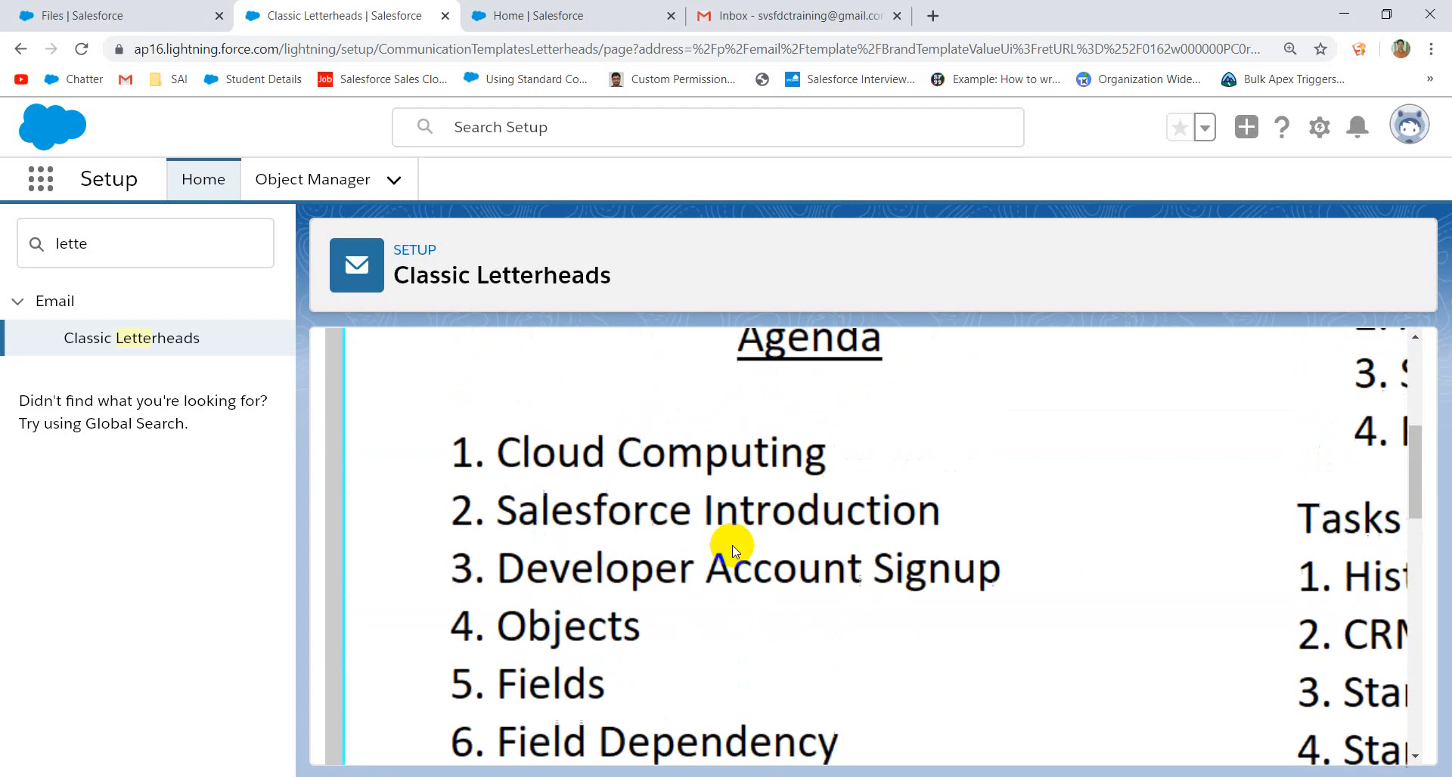
pyautogui.click(638, 564)
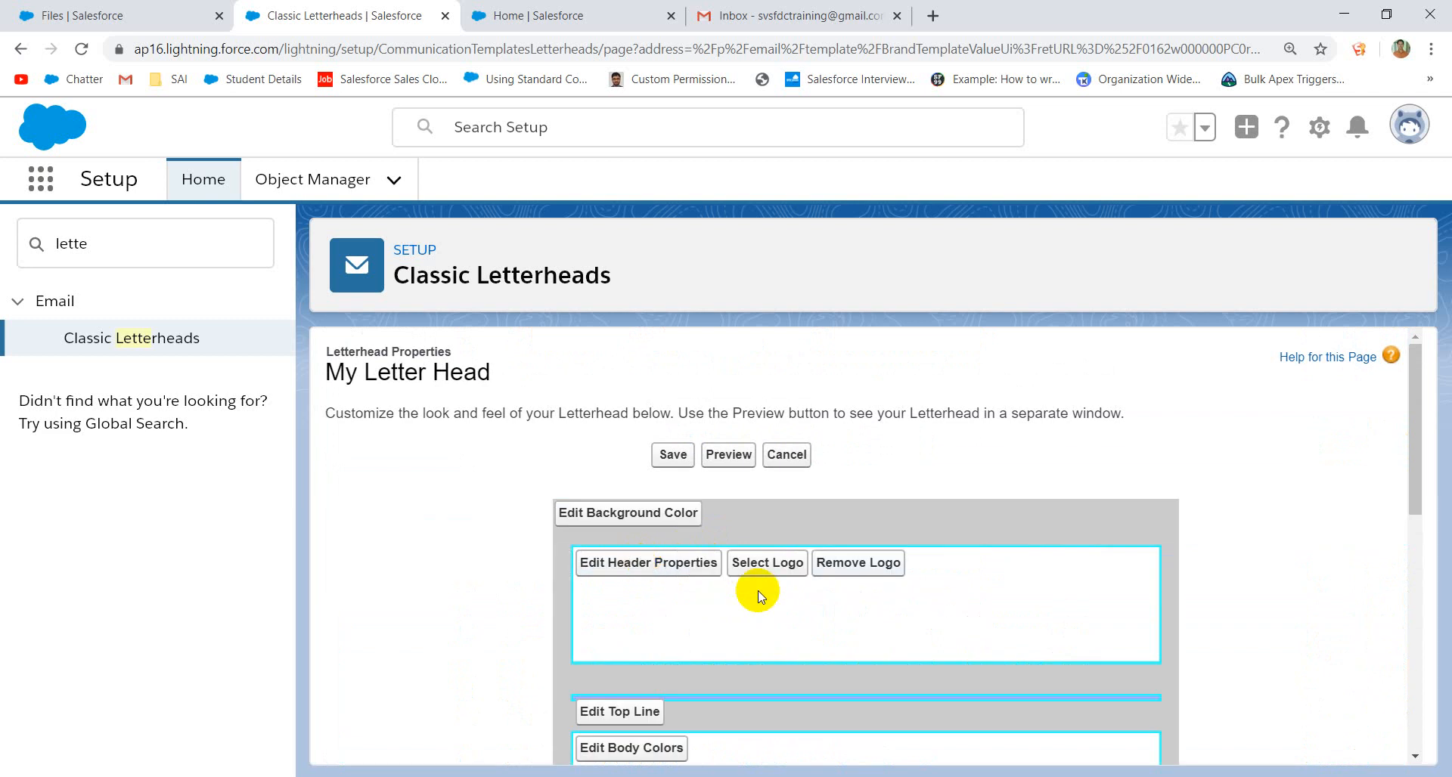
# - Review the My Letter Head layout, preview it in a separate window, close the preview and save the letterhead
pyautogui.scroll(-3, 759, 597)
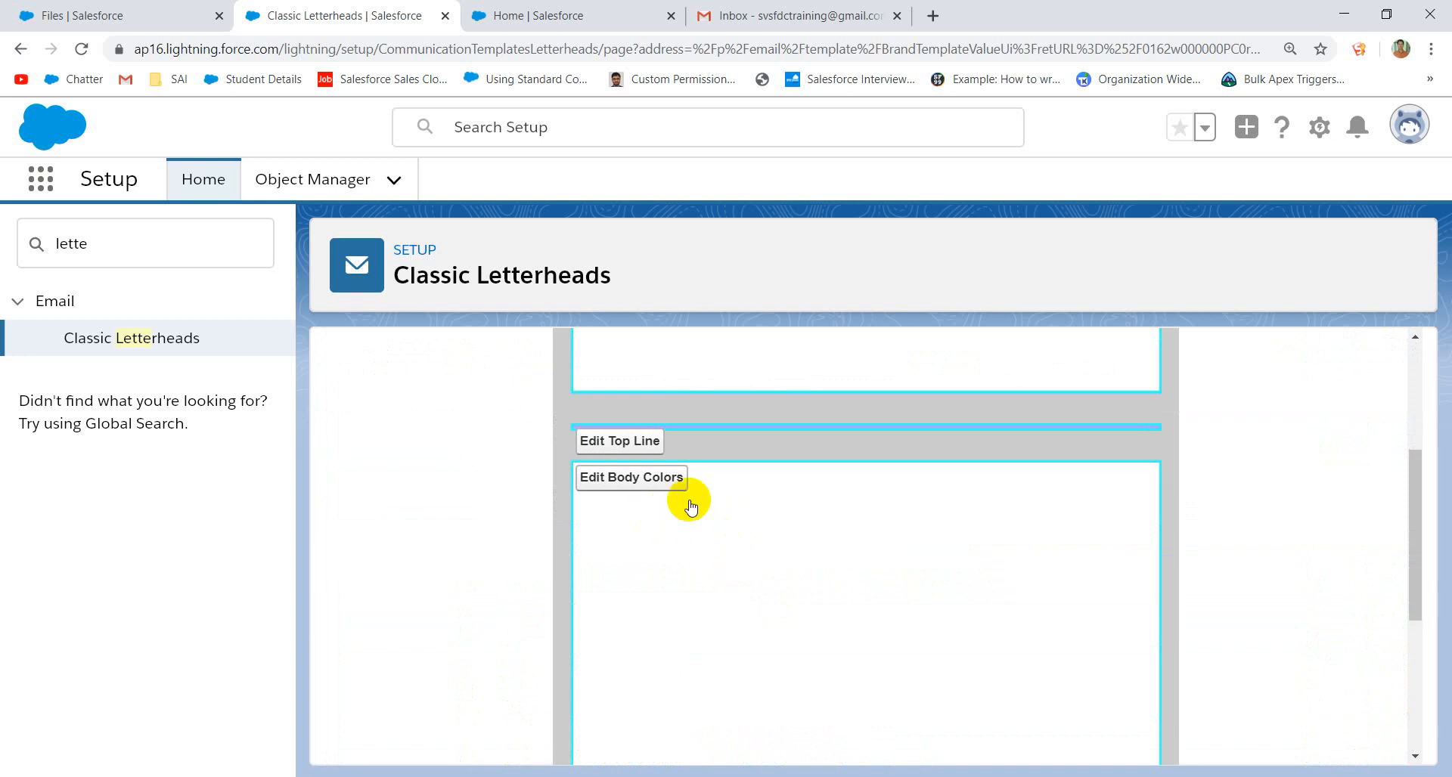
pyautogui.scroll(-3, 731, 527)
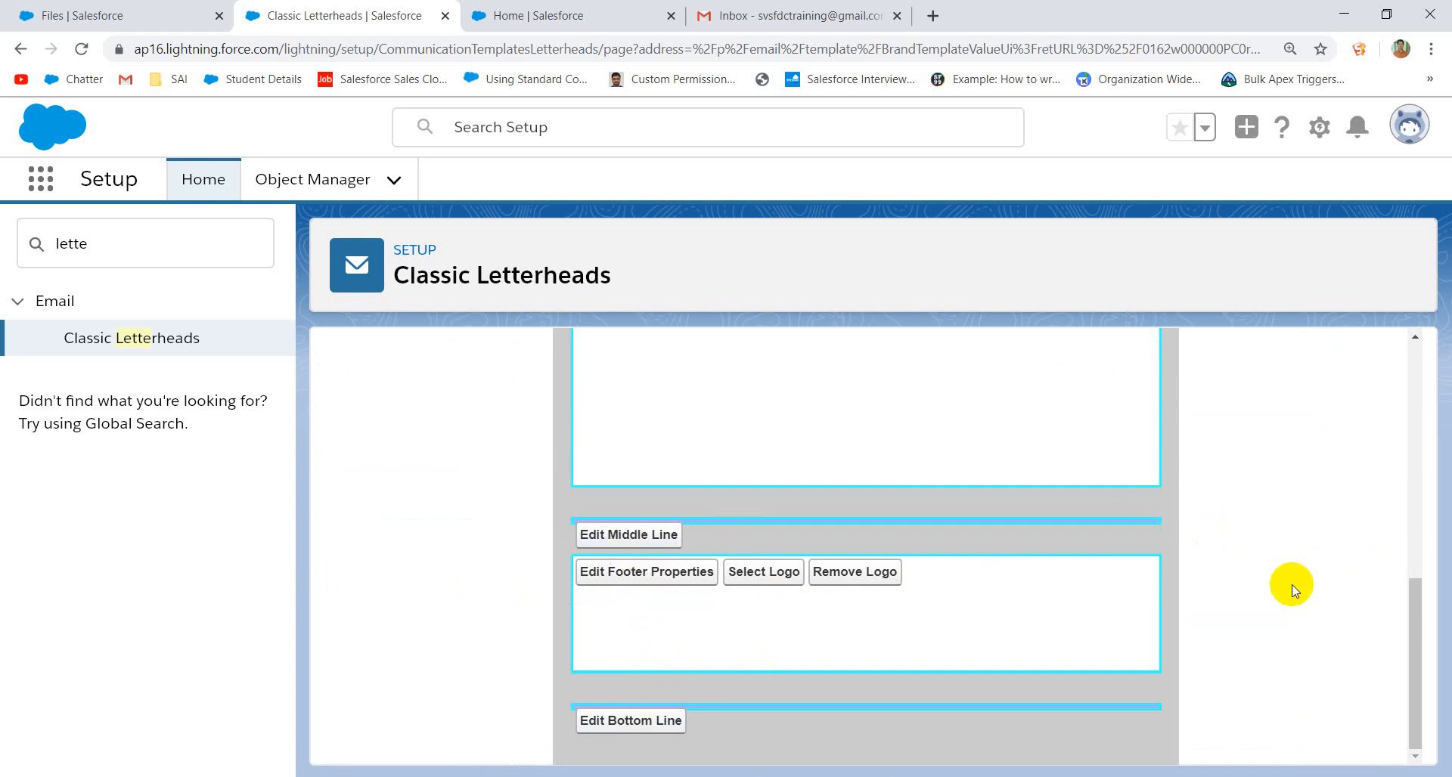
pyautogui.moveTo(1414, 621); pyautogui.dragTo(1400, 351)
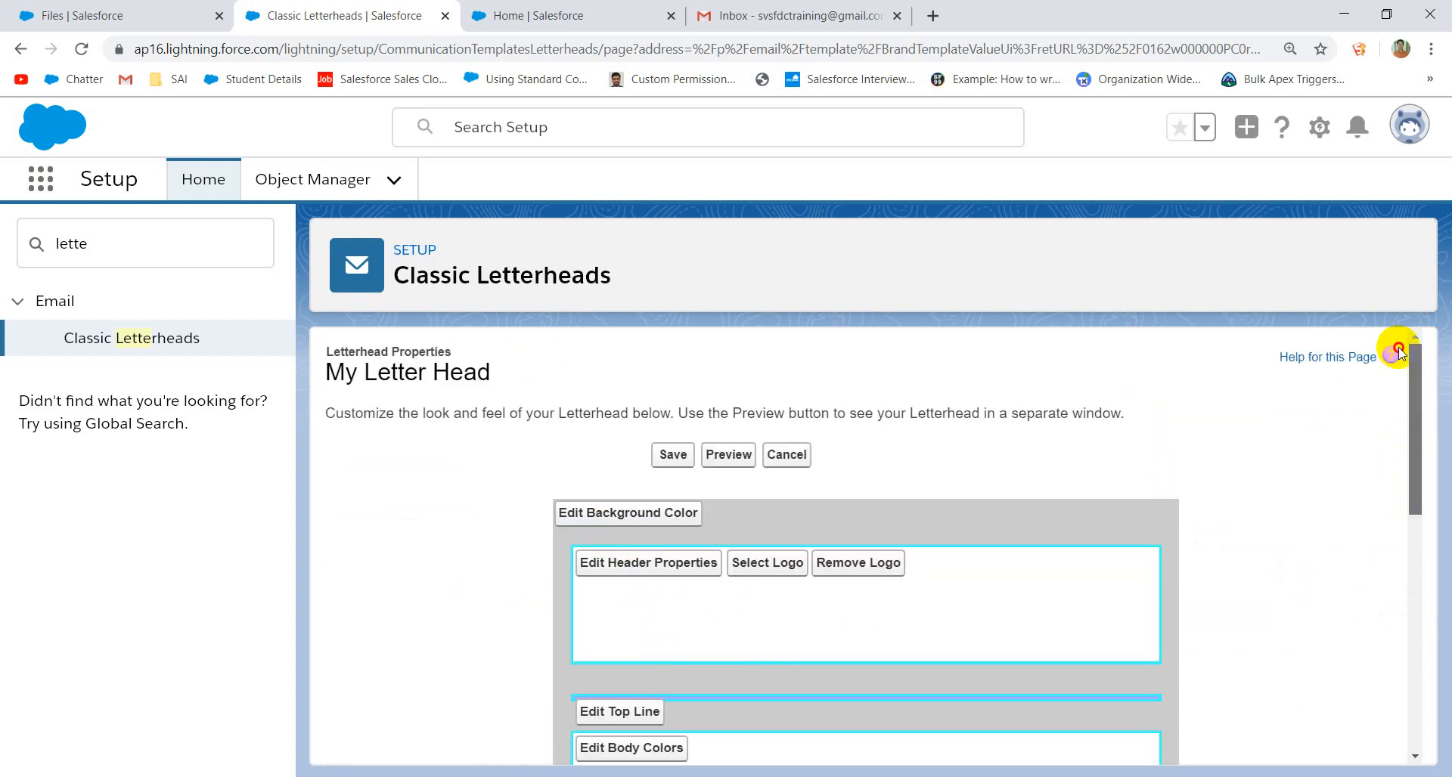
pyautogui.click(722, 454)
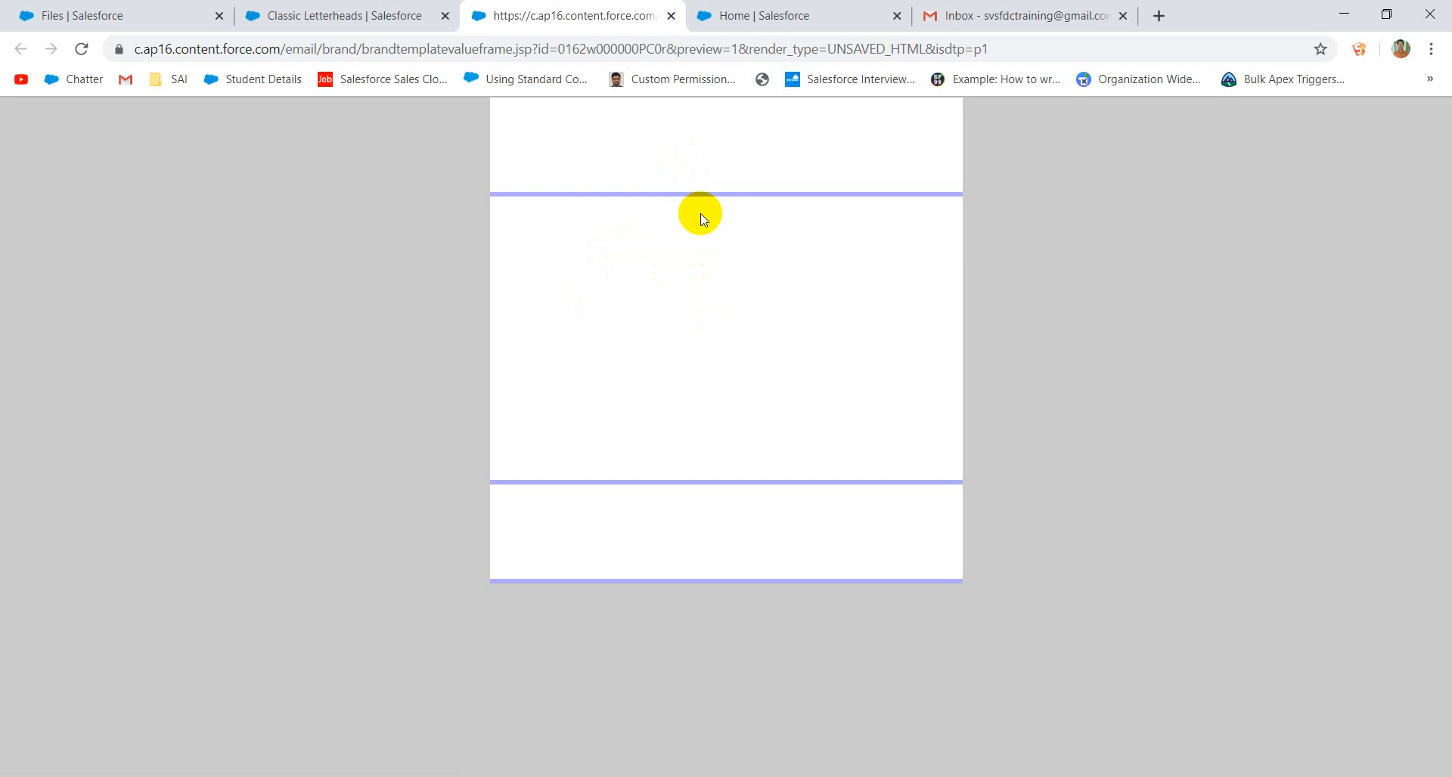
pyautogui.click(670, 15)
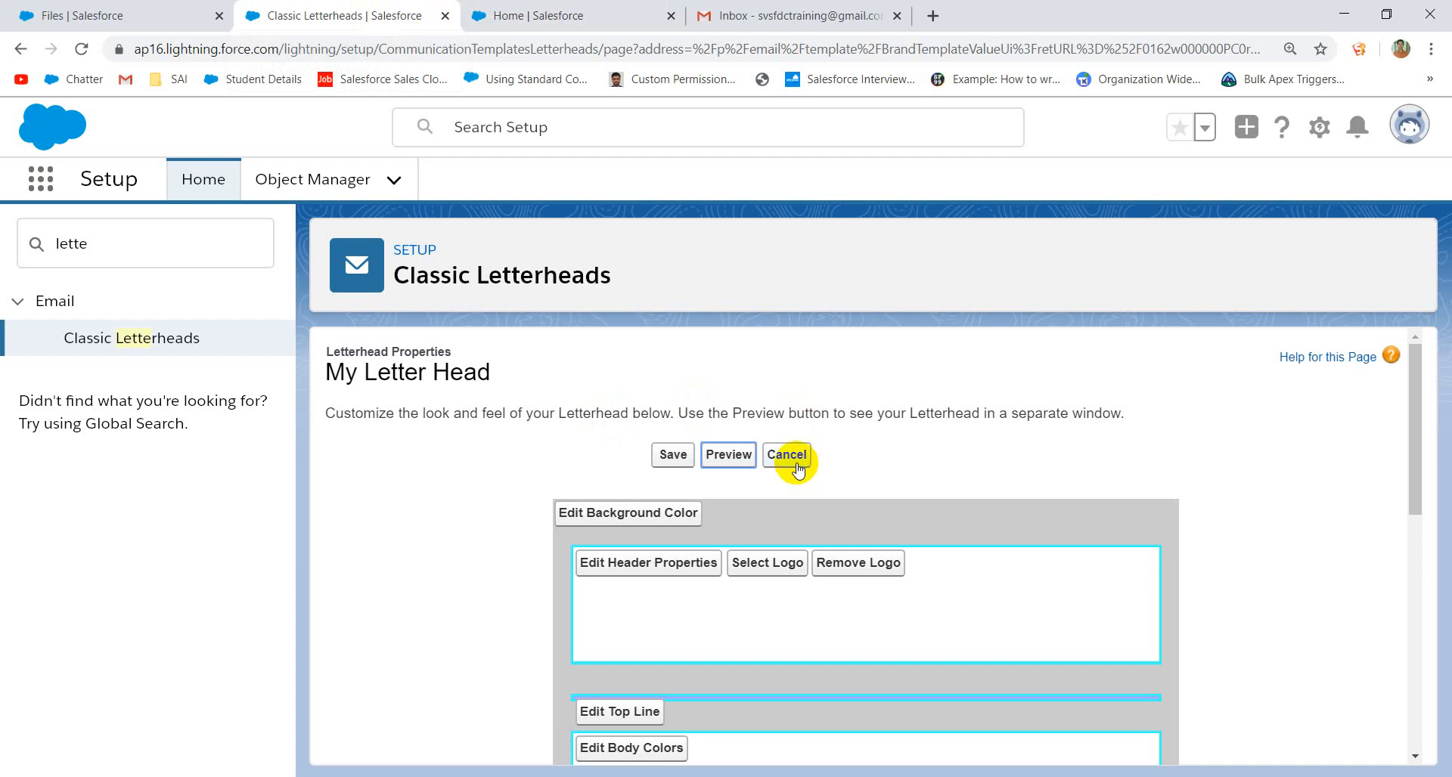
pyautogui.click(672, 454)
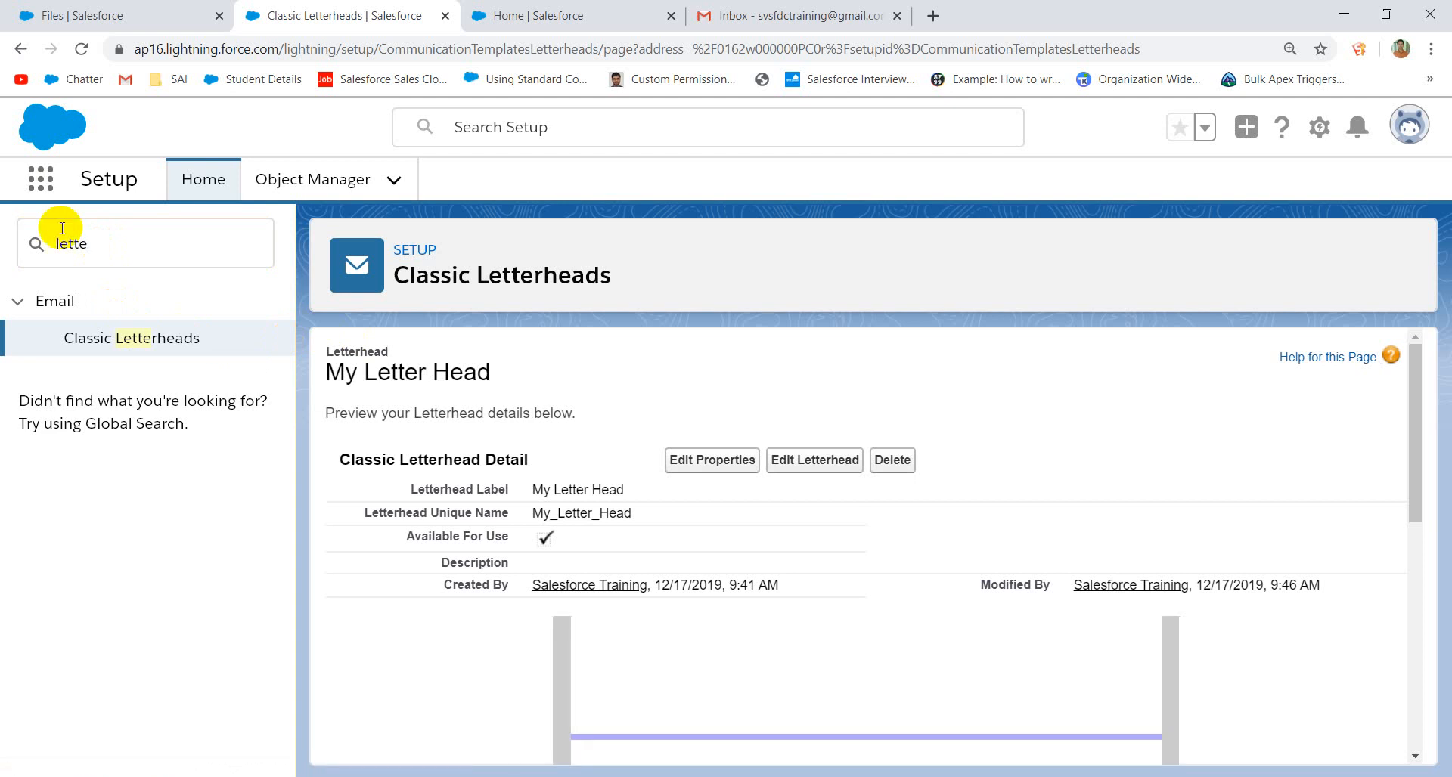
# - Search Setup for "Email templ" and open Classic Email Templates
pyautogui.moveTo(129, 244); pyautogui.dragTo(2, 250)
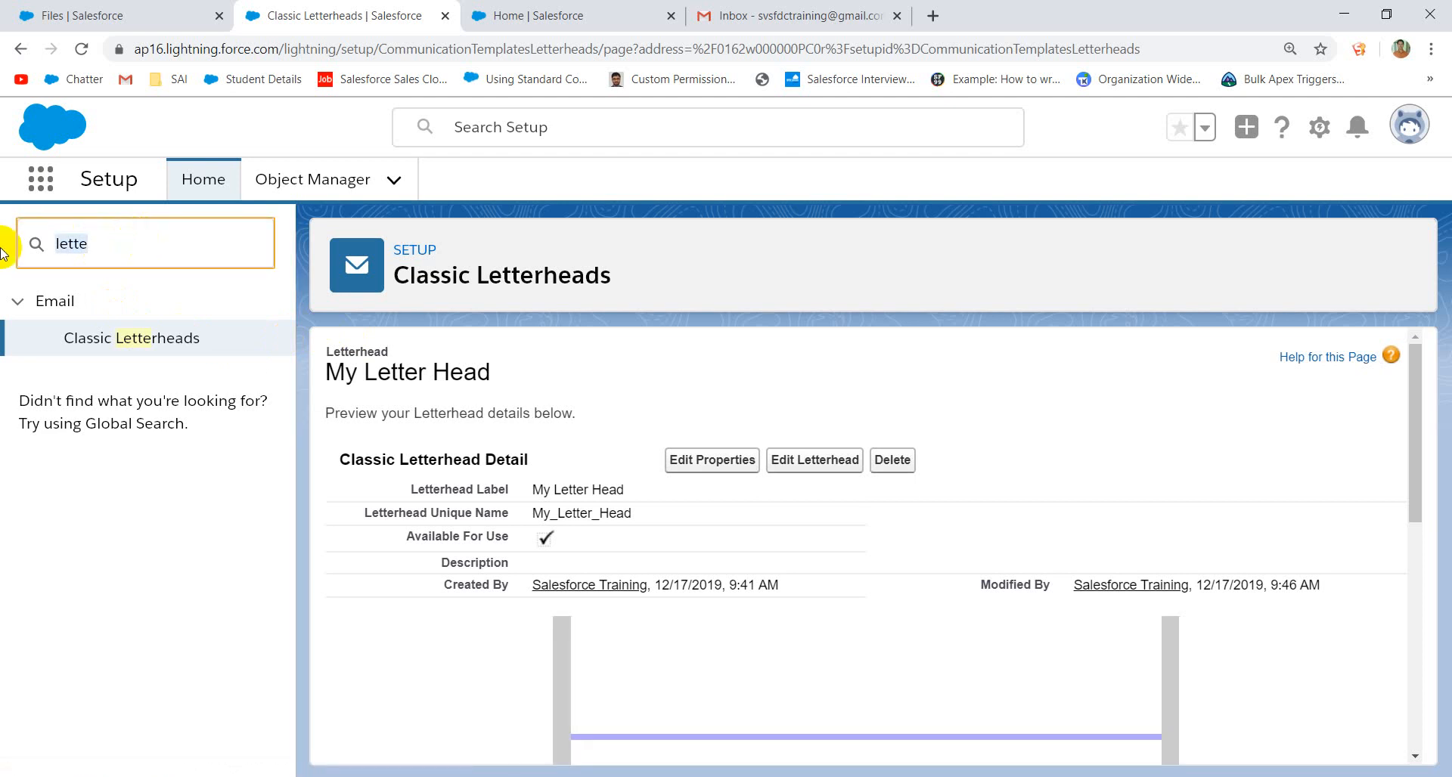
pyautogui.write('E')
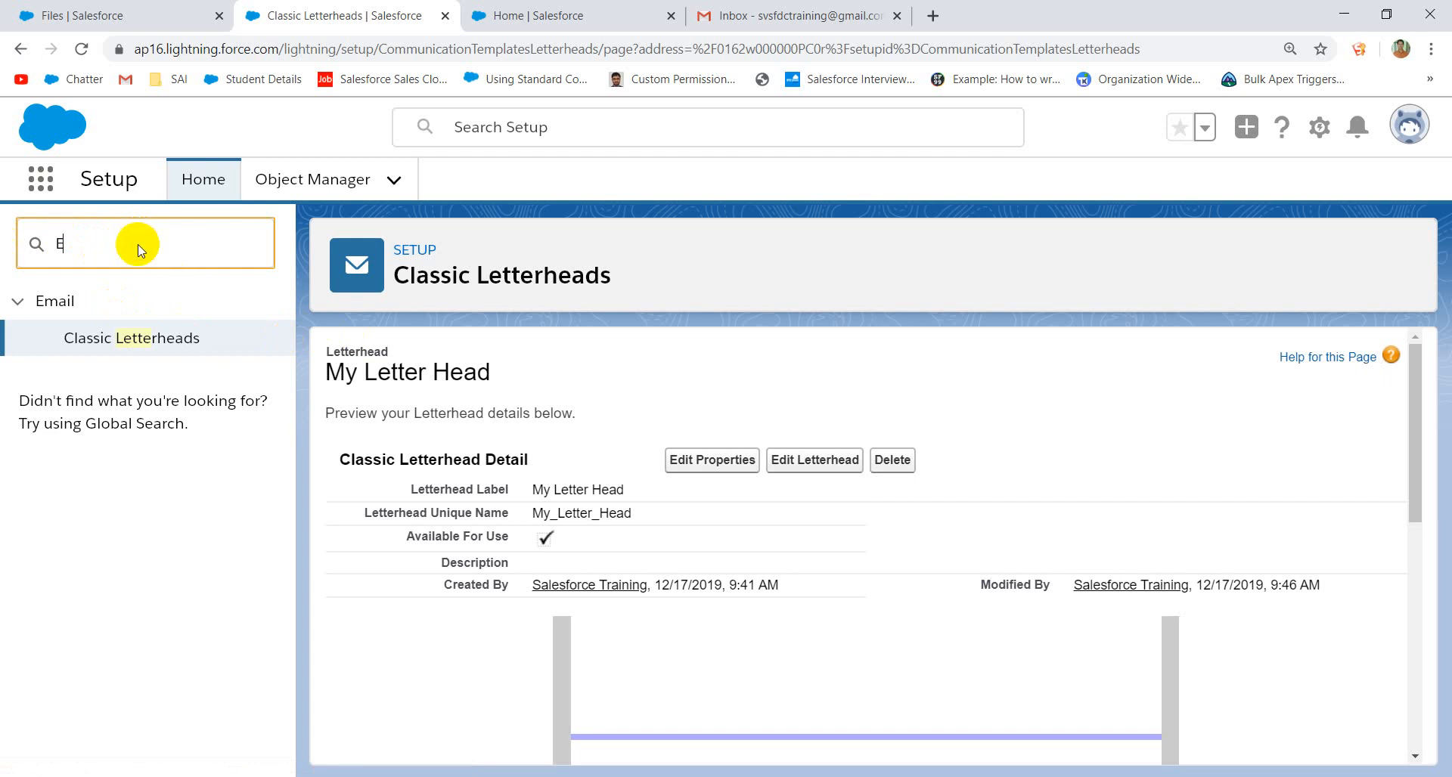
pyautogui.write('mail')
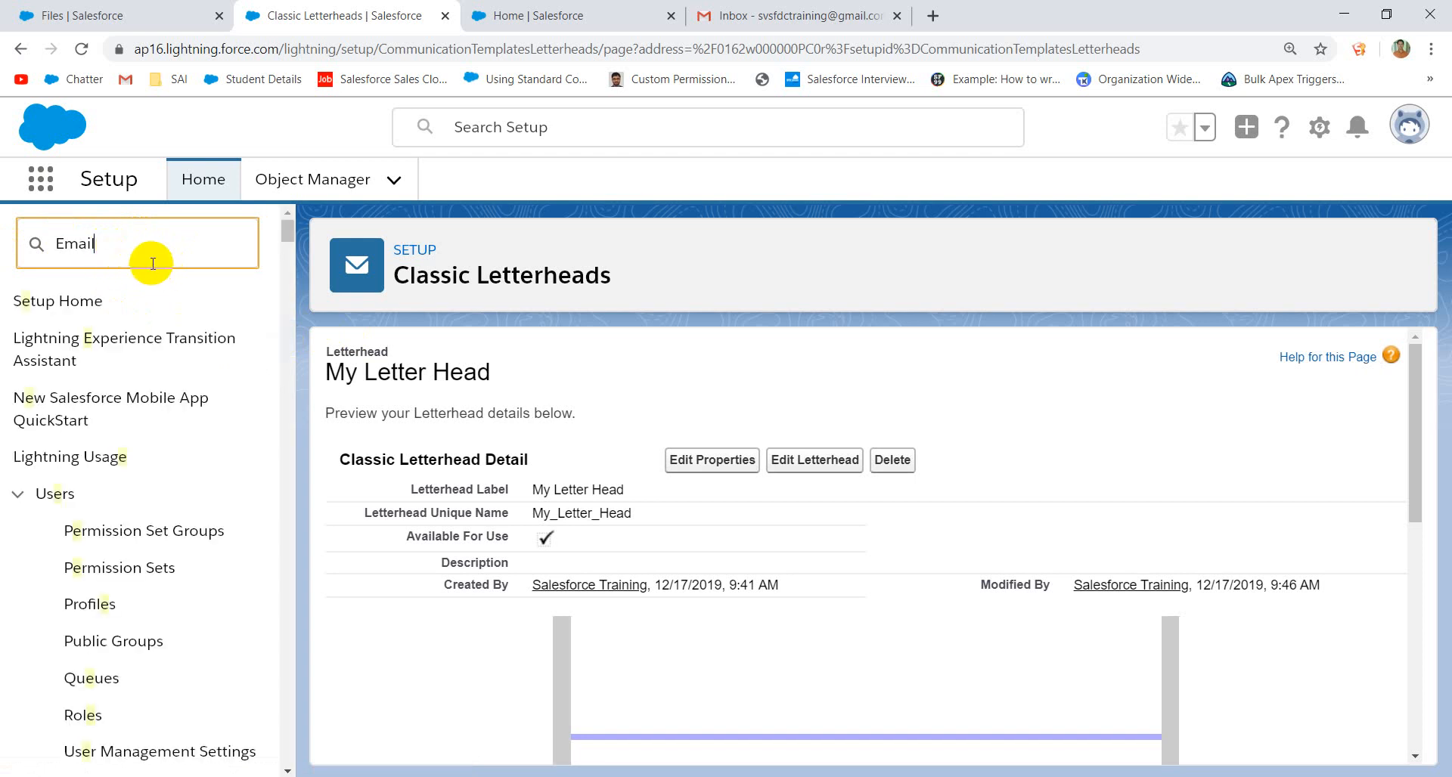
pyautogui.write(' te')
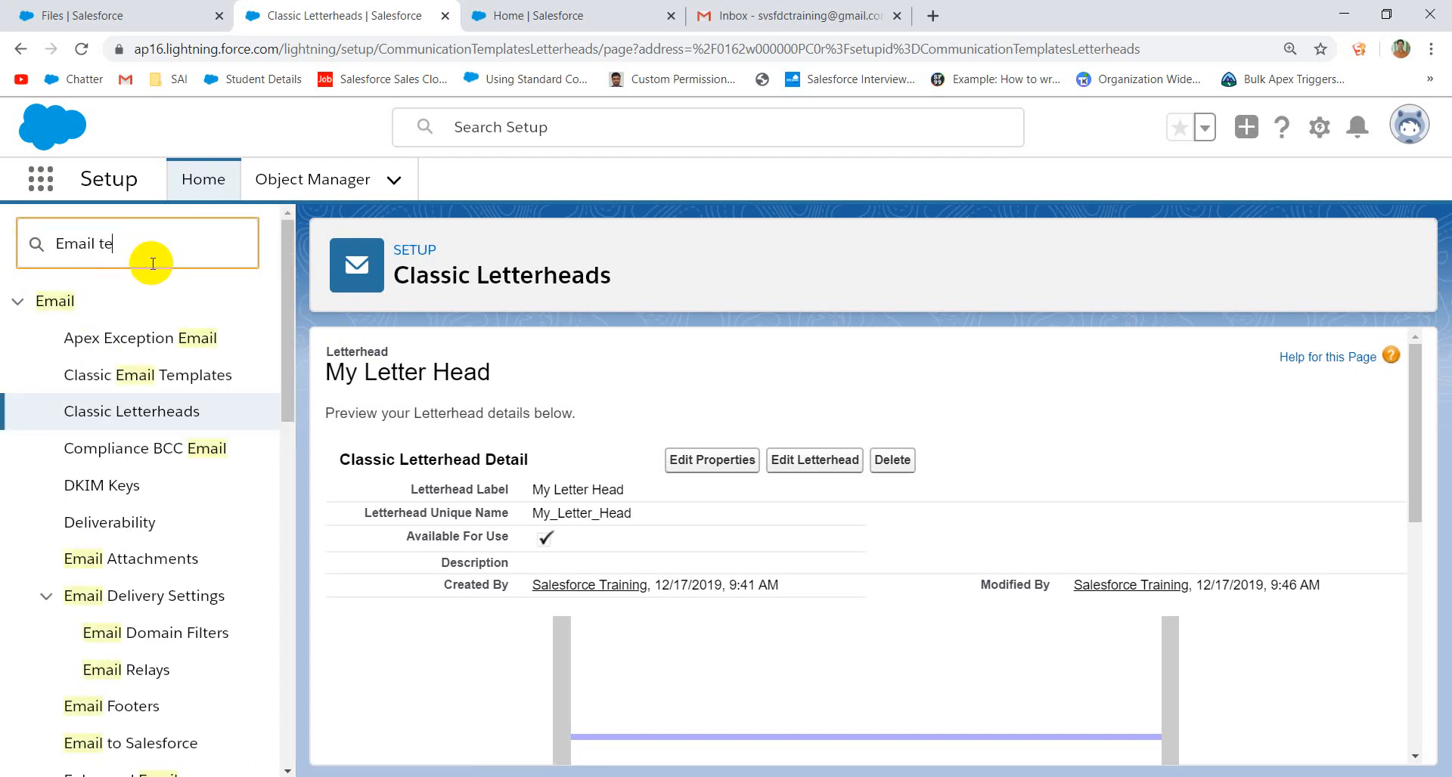
pyautogui.write('mpl')
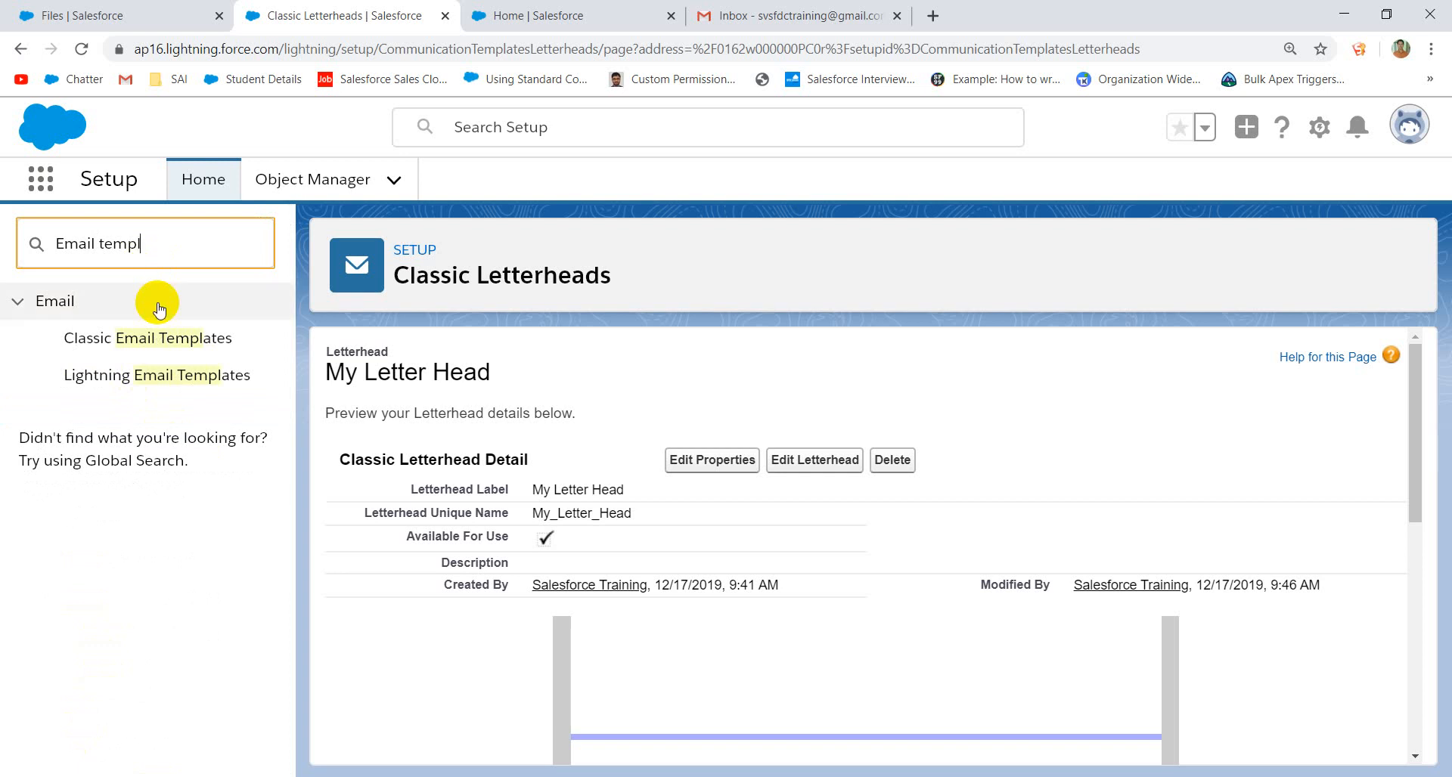
pyautogui.click(123, 342)
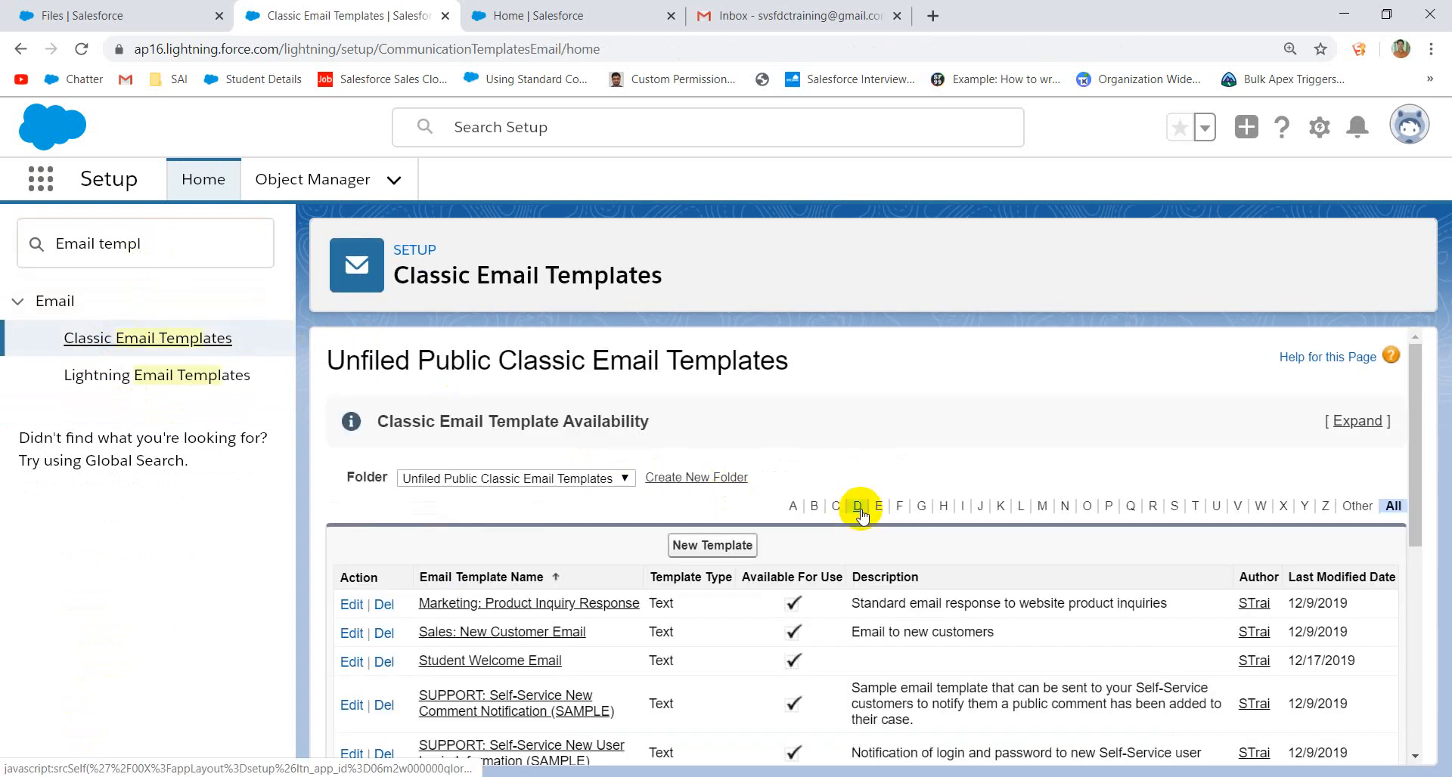
# - Start a new email template of the type HTML (using Classic Letterhead) and continue to its information page
pyautogui.scroll(-3, 854, 507)
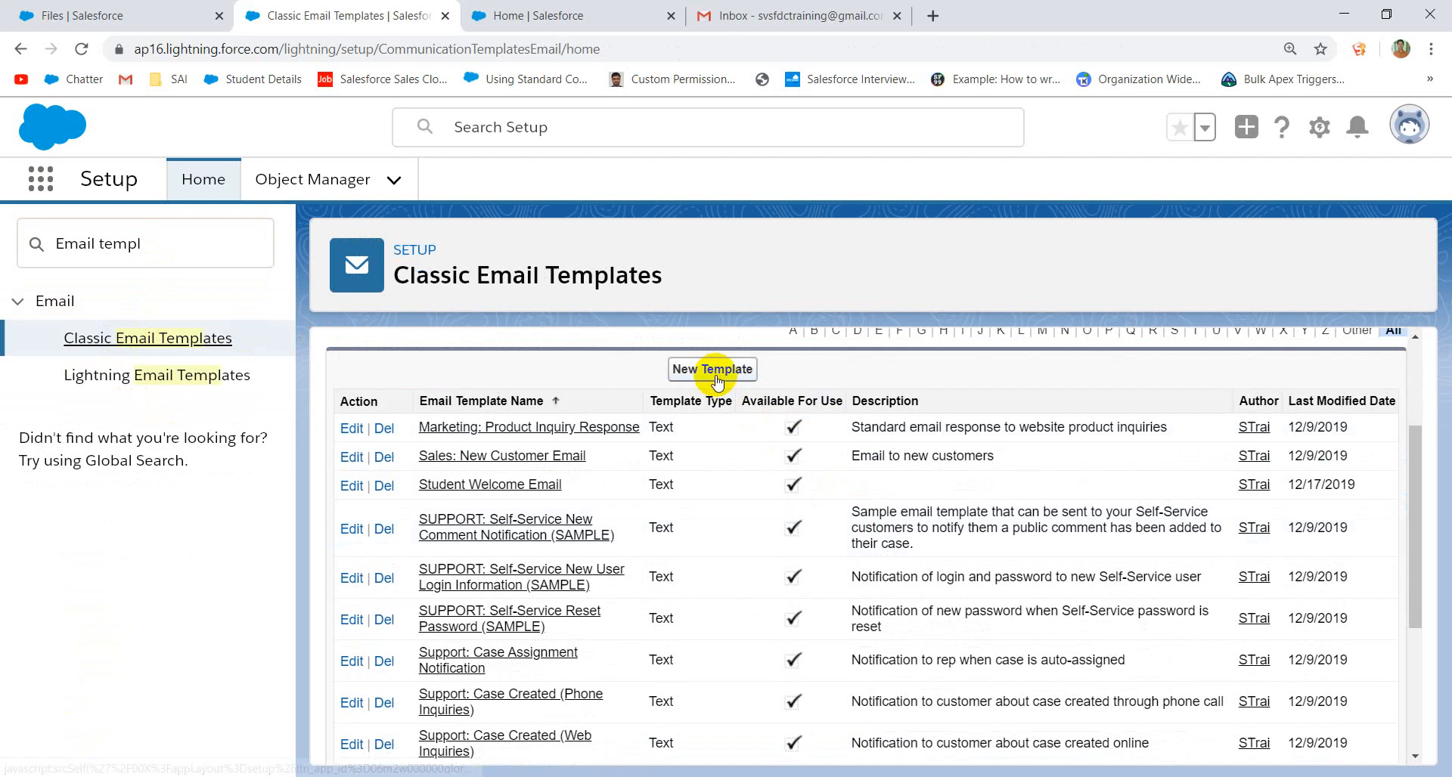
pyautogui.click(712, 369)
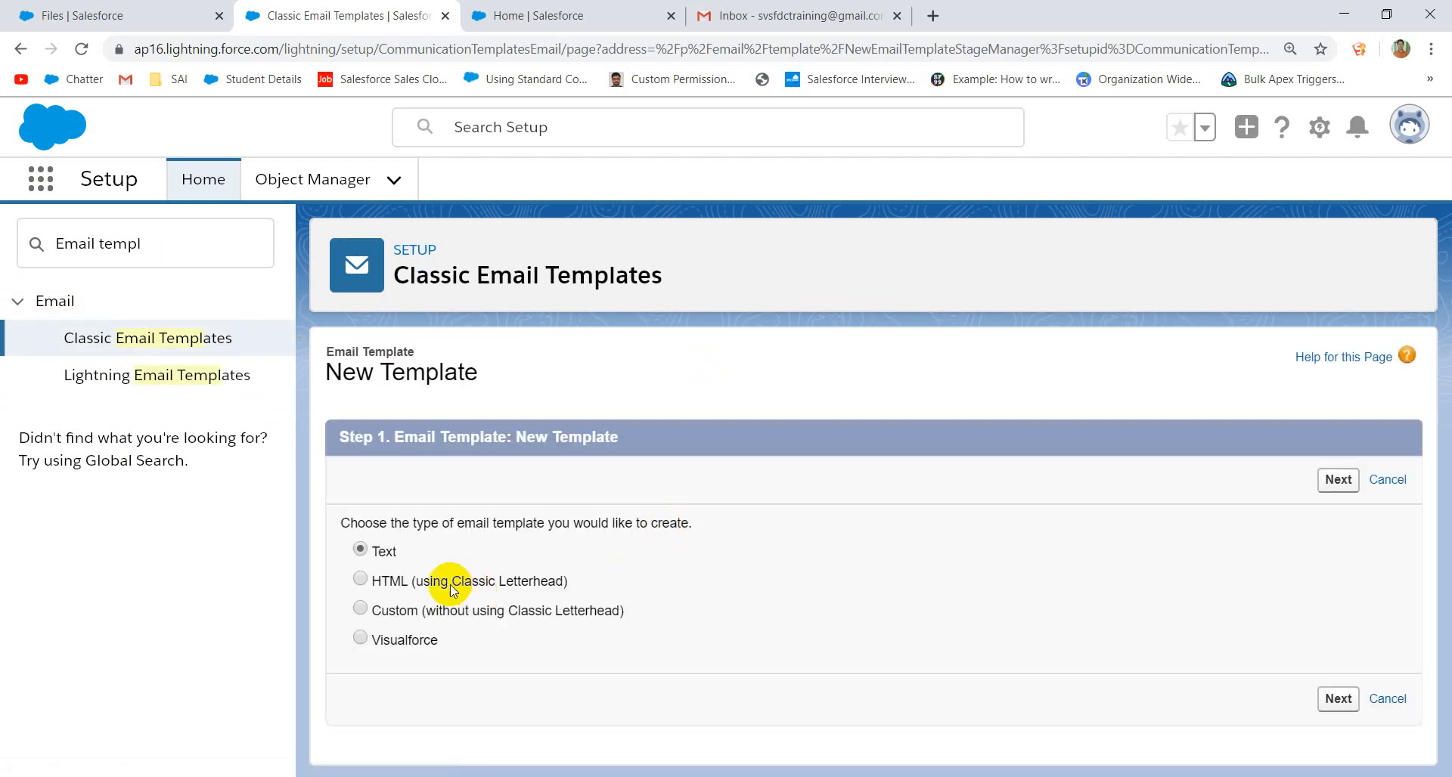
pyautogui.click(450, 581)
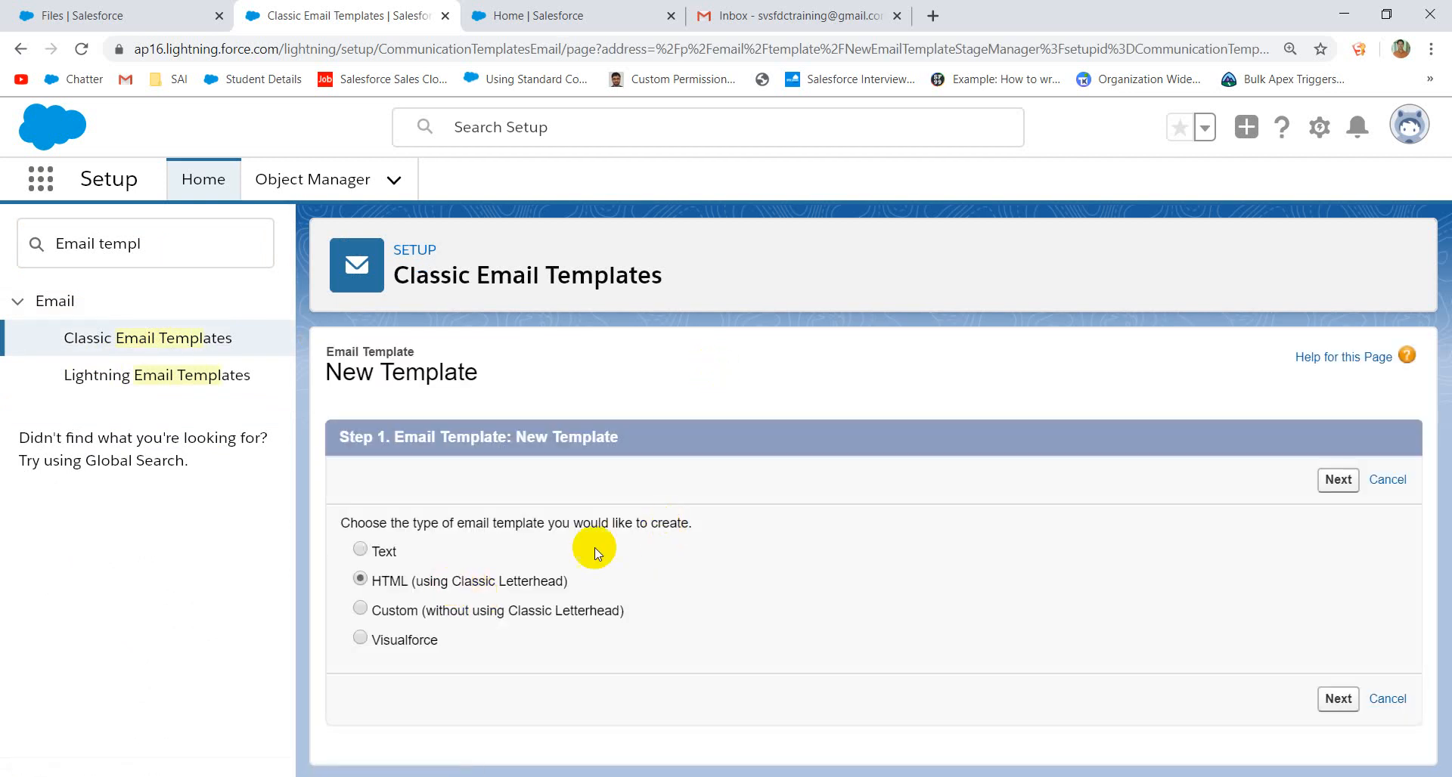
pyautogui.click(1338, 699)
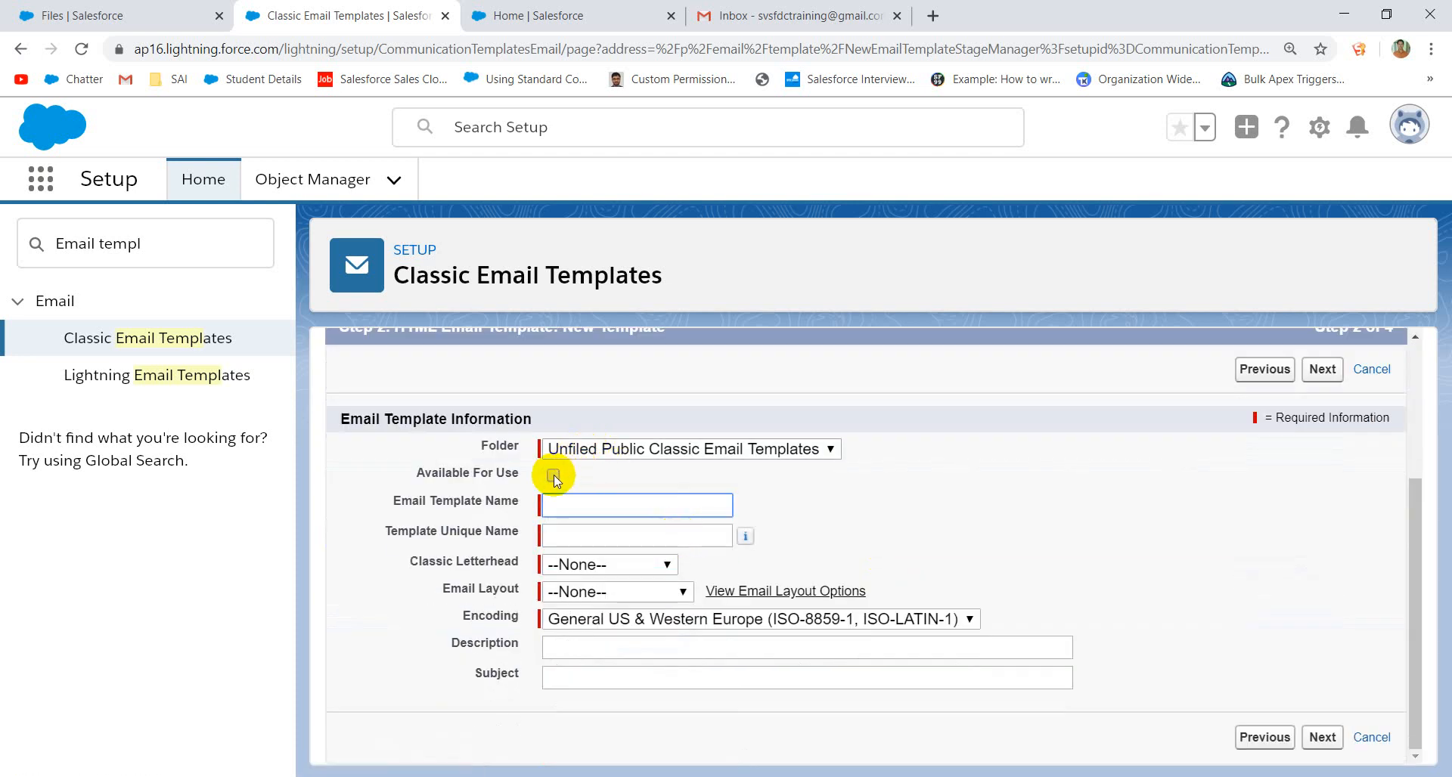
# - Make the template available for use and name it "Letter Head Email Template", letting the unique name fill in from it
pyautogui.click(552, 475)
pyautogui.click(561, 508)
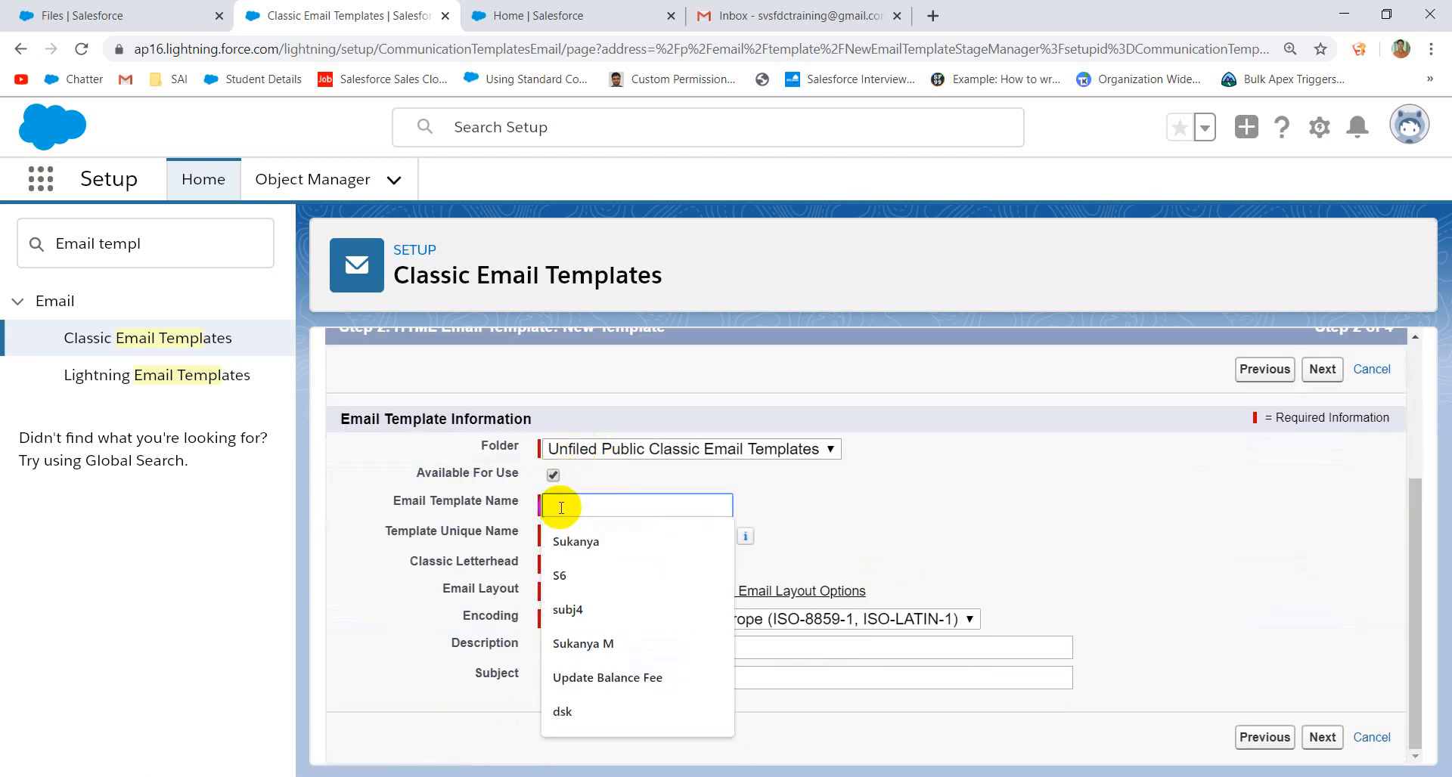
pyautogui.write('Letter')
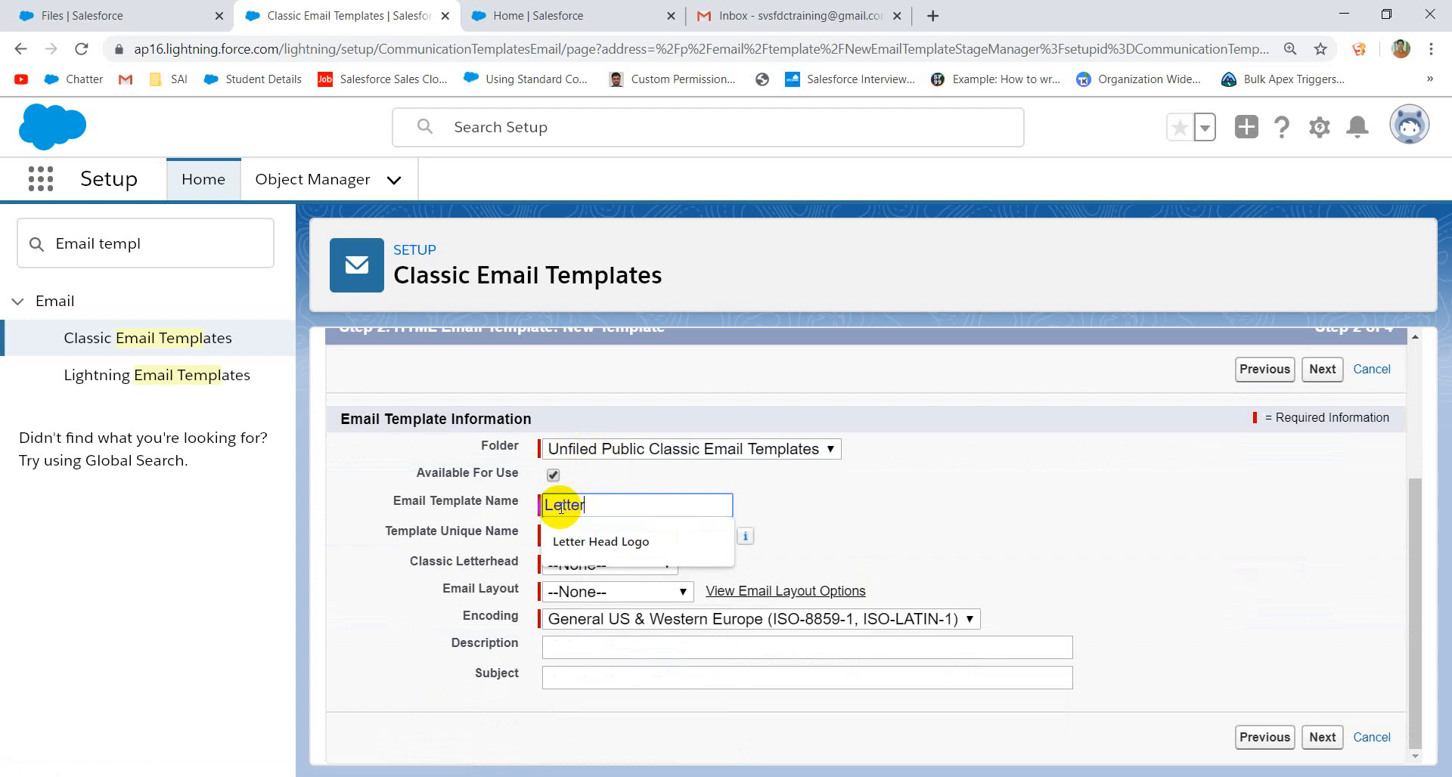
pyautogui.write(' Head Email Te')
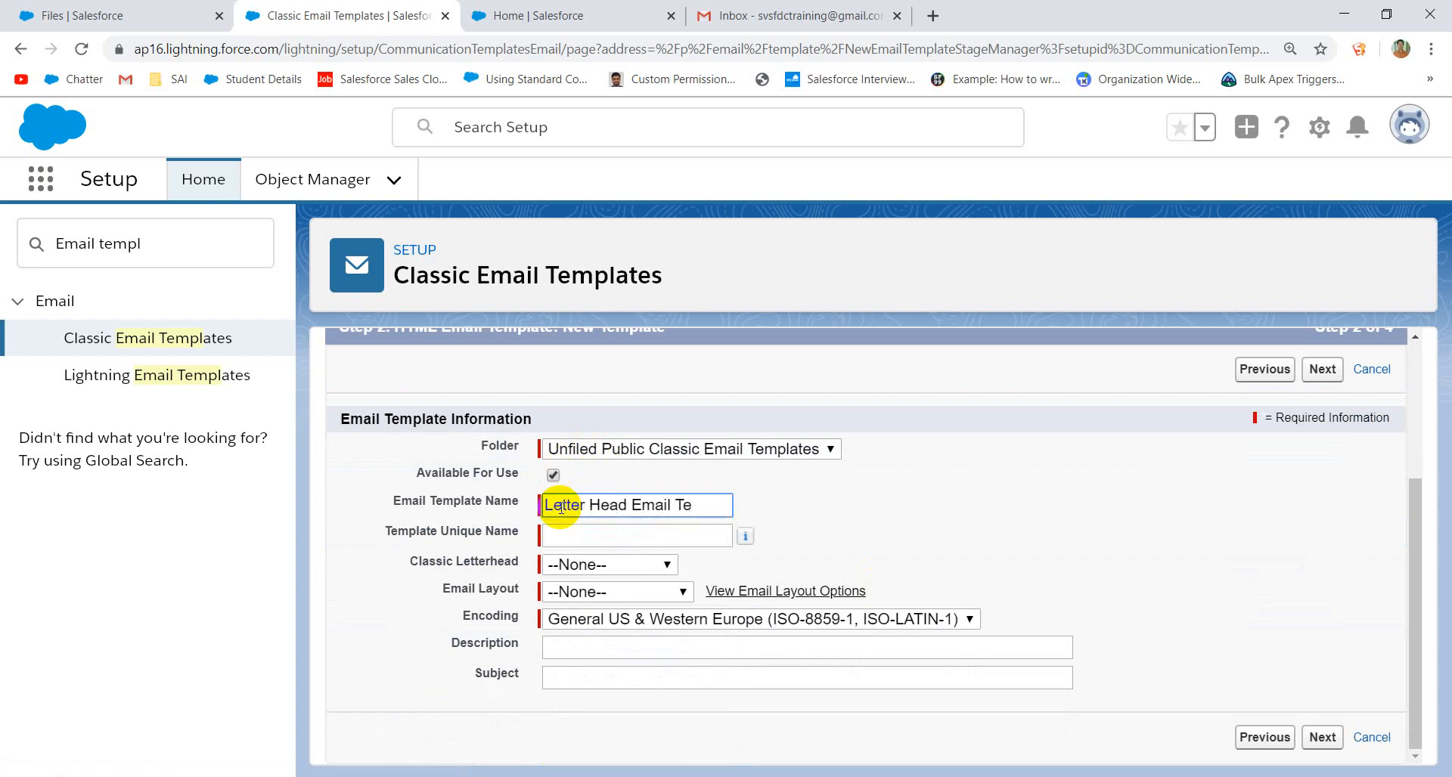
pyautogui.write('mplaye')
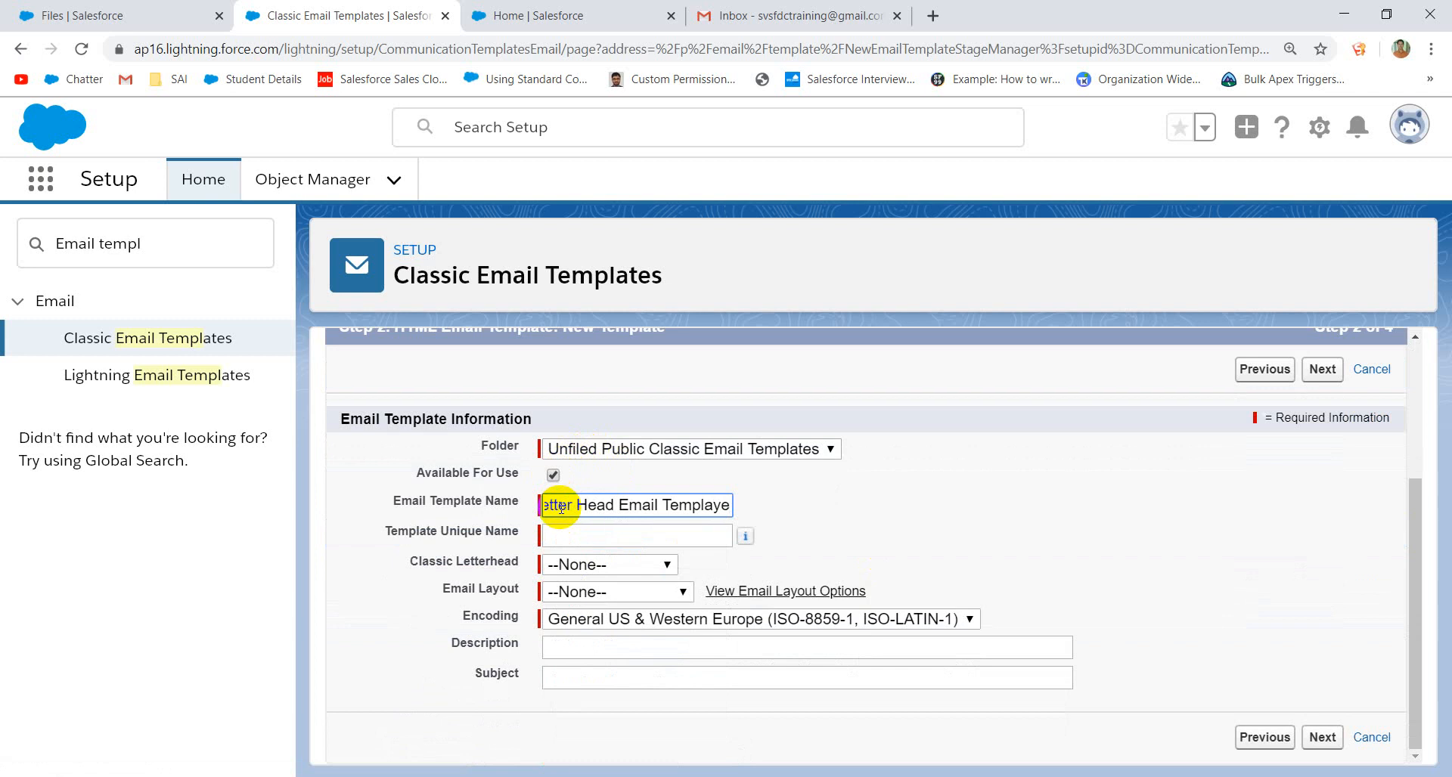
pyautogui.press('BackSpace')
pyautogui.press('BackSpace')
pyautogui.write('te')
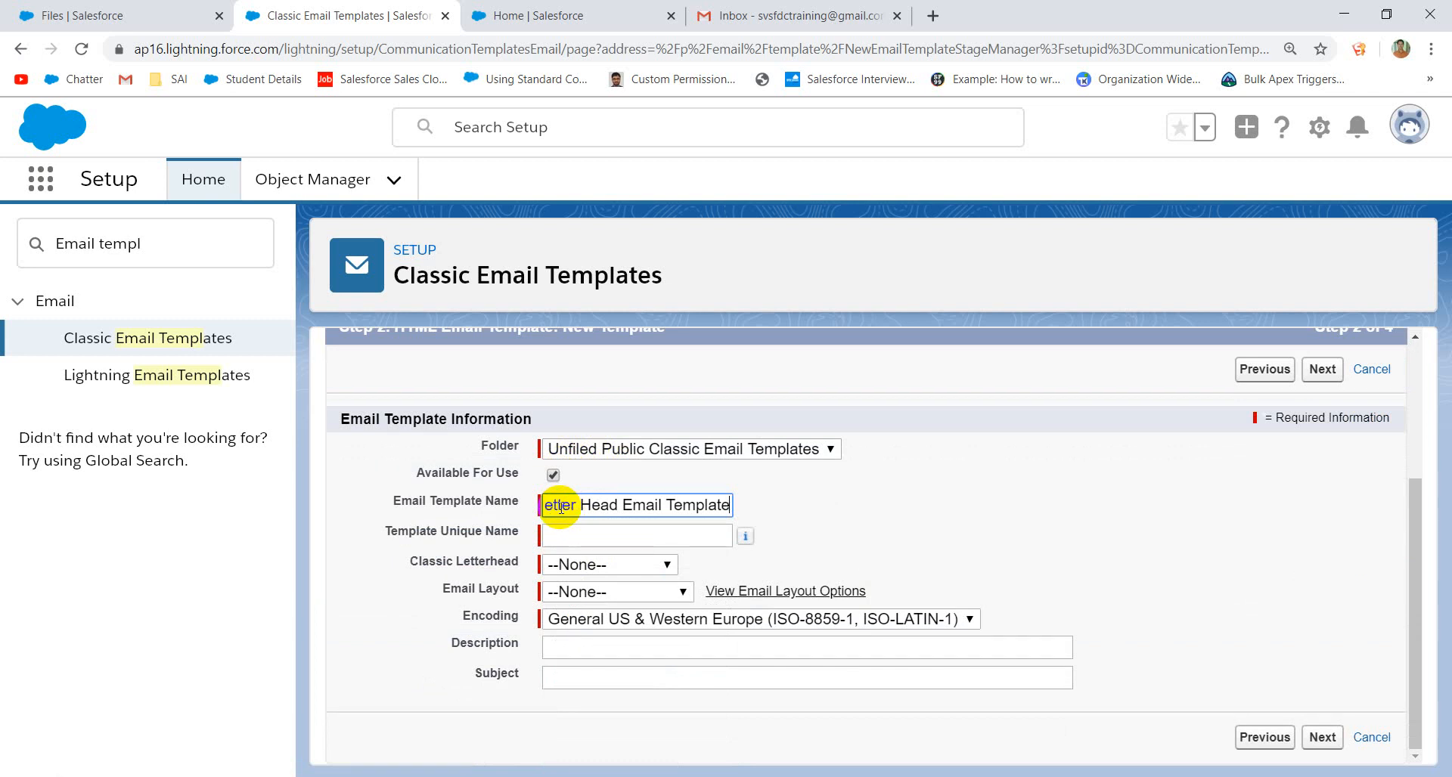
pyautogui.click(579, 538)
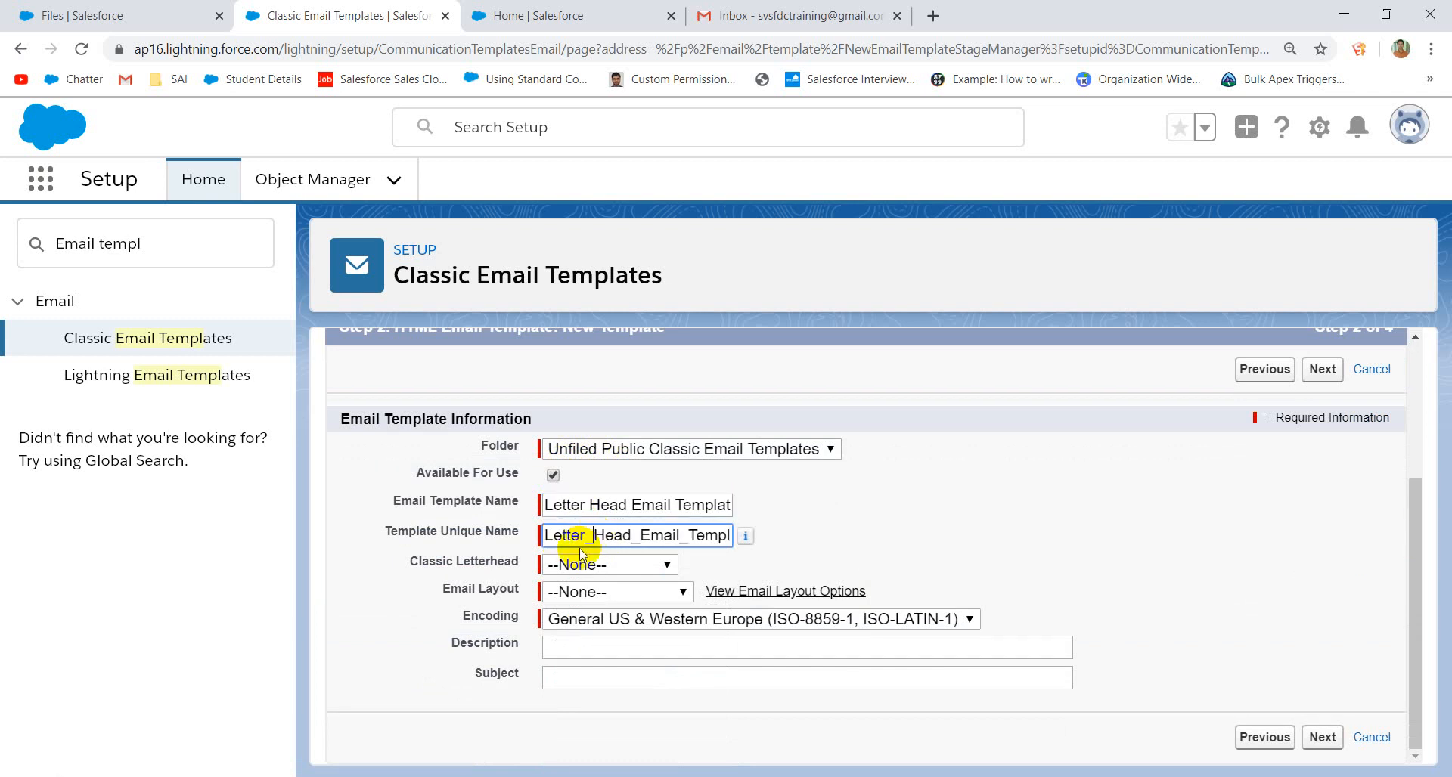
# - Assign the My Letter Head letterhead and the Formal Letter email layout to the template
pyautogui.click(569, 568)
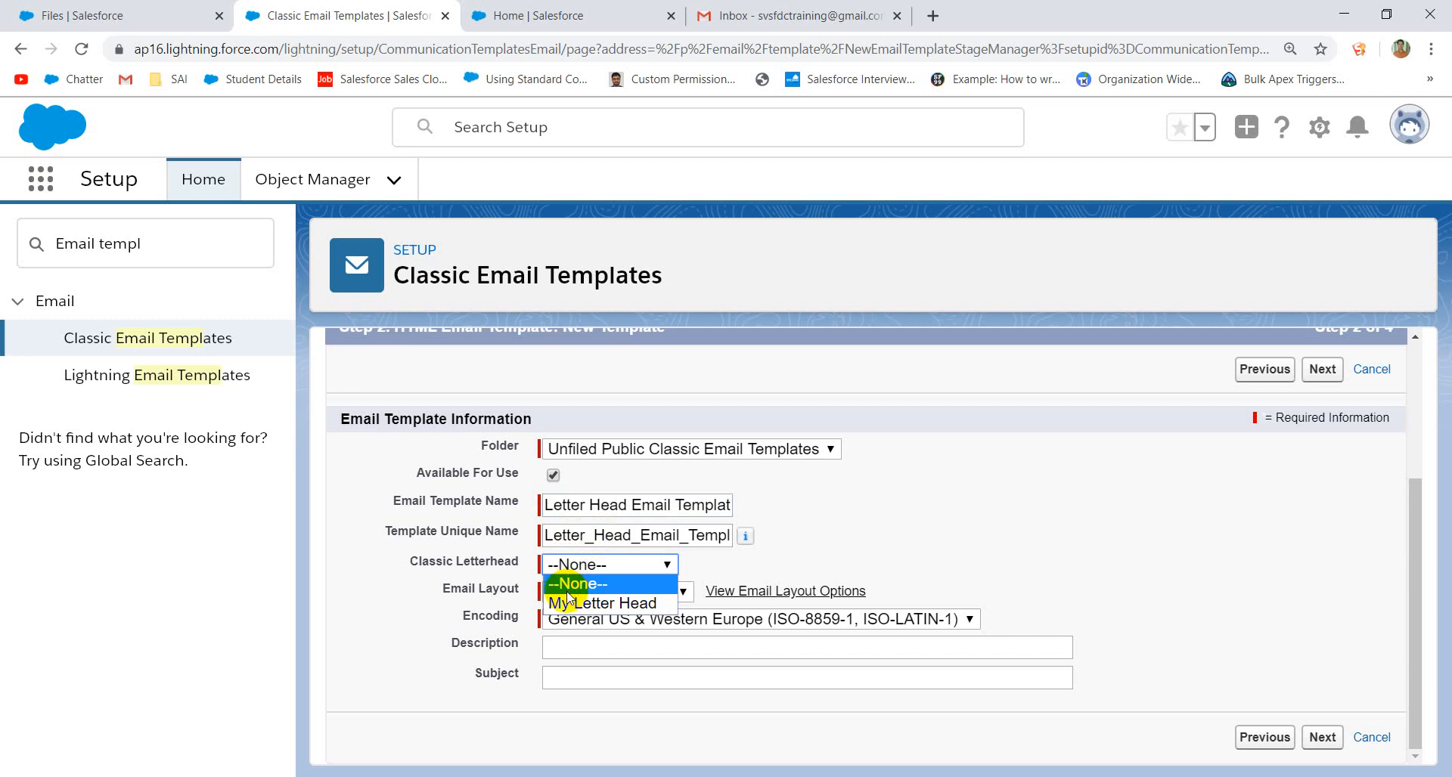
pyautogui.click(569, 603)
pyautogui.click(561, 592)
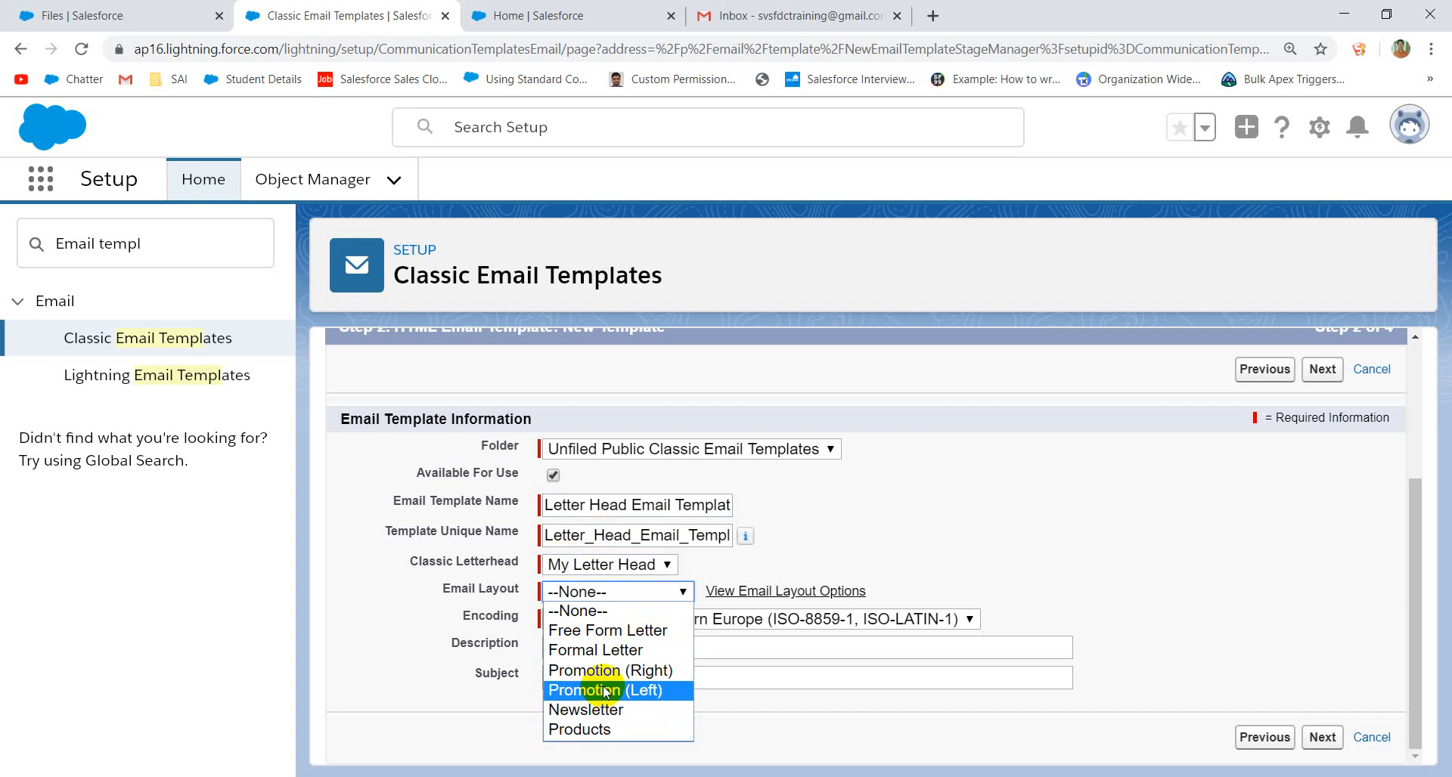
pyautogui.click(609, 652)
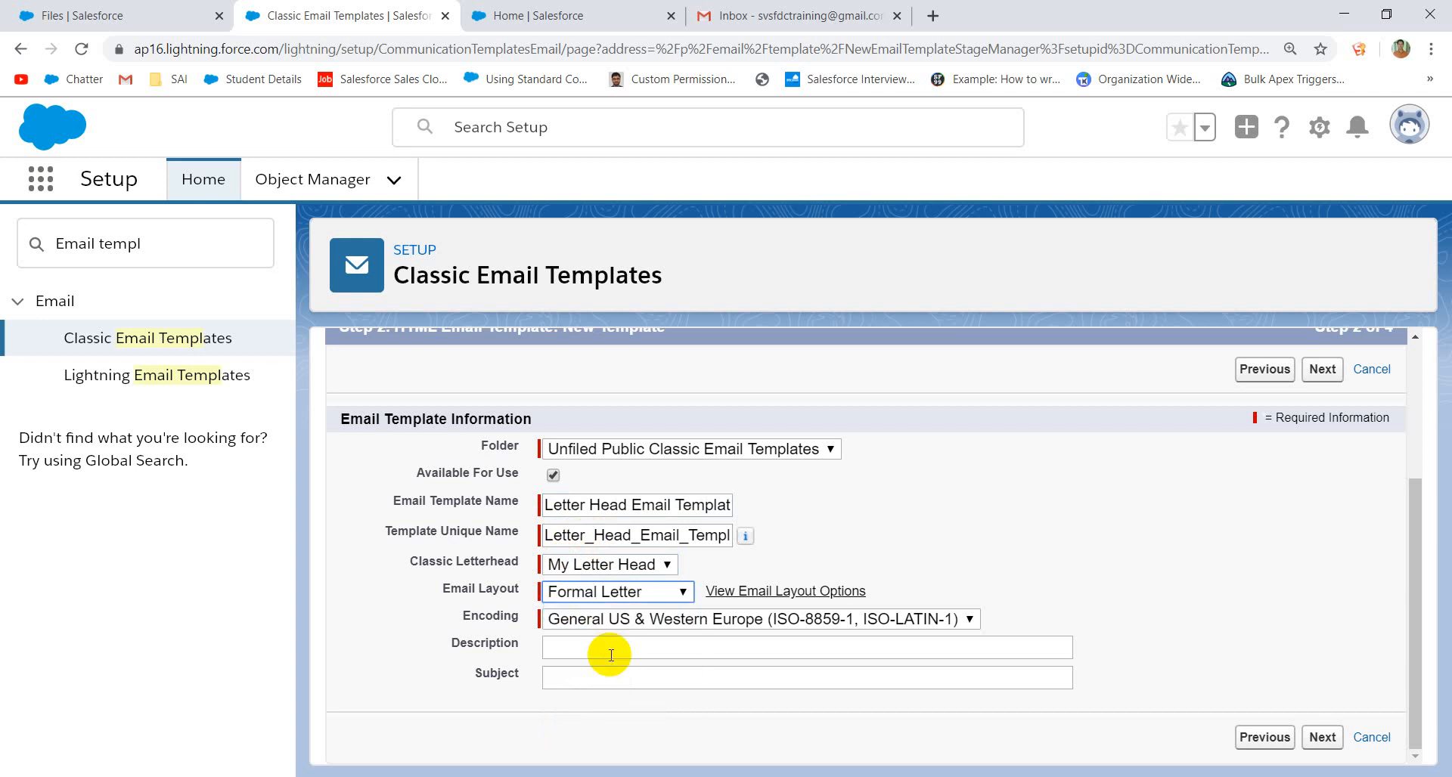
# - Set the template's subject to "Welcome :: {!Student__c.Name}" and continue to the HTML content page
pyautogui.click(596, 676)
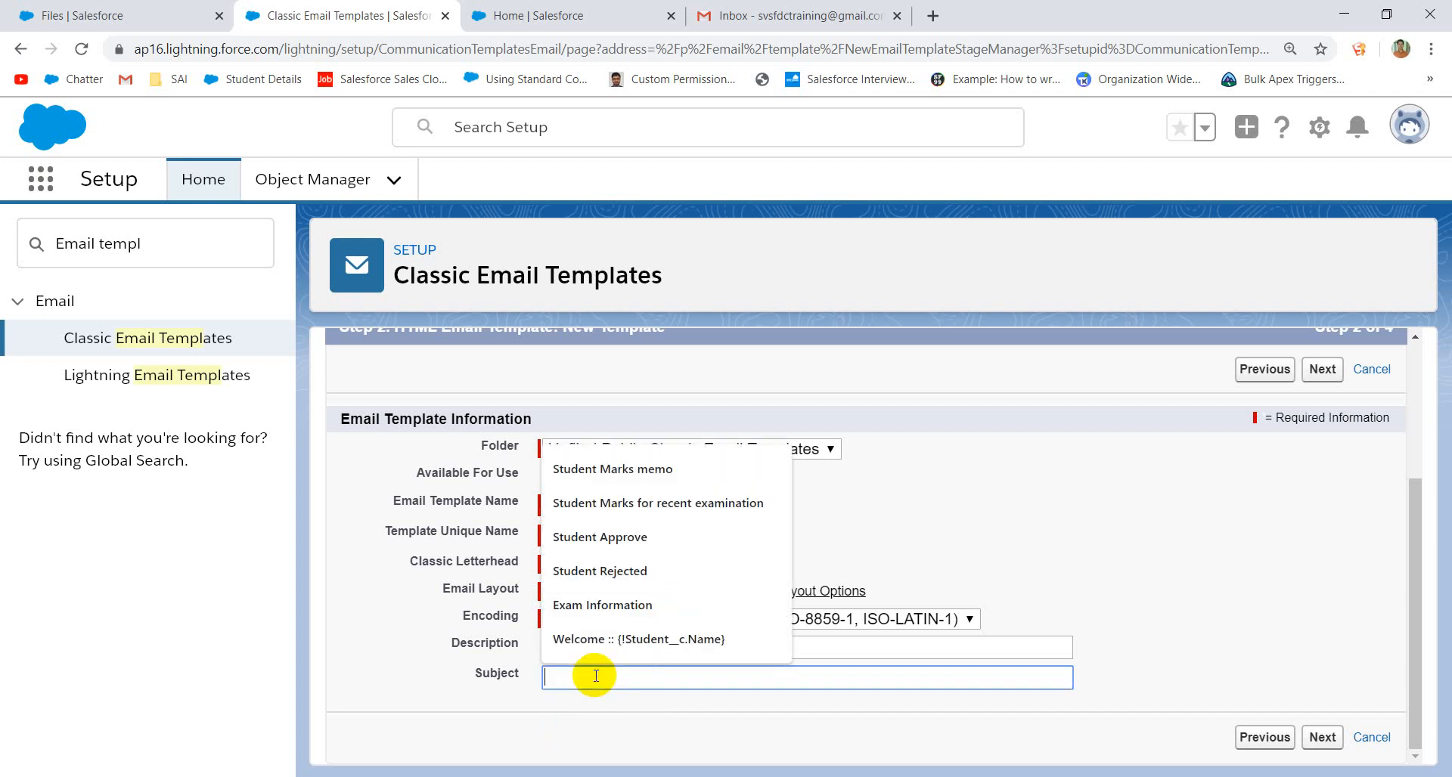
pyautogui.click(608, 643)
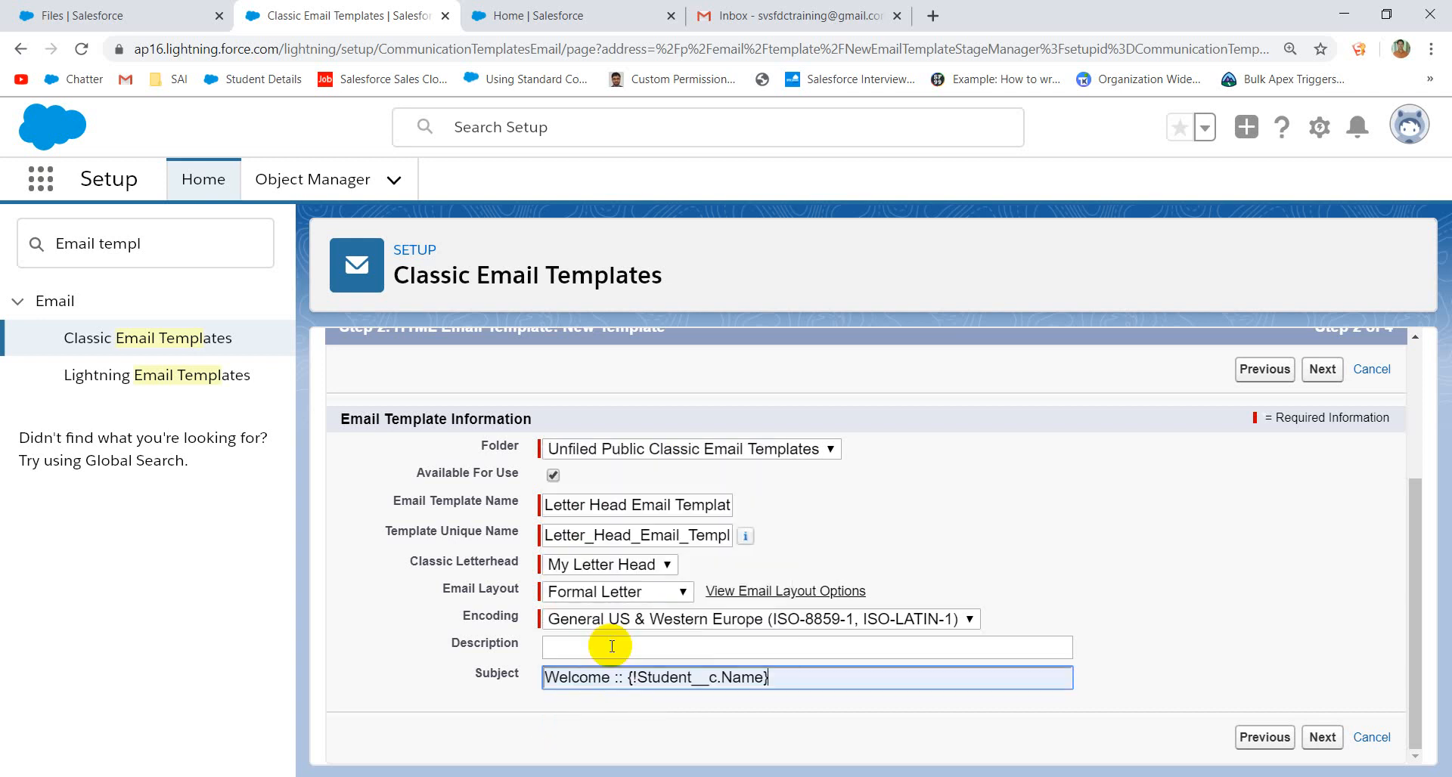
pyautogui.click(1319, 737)
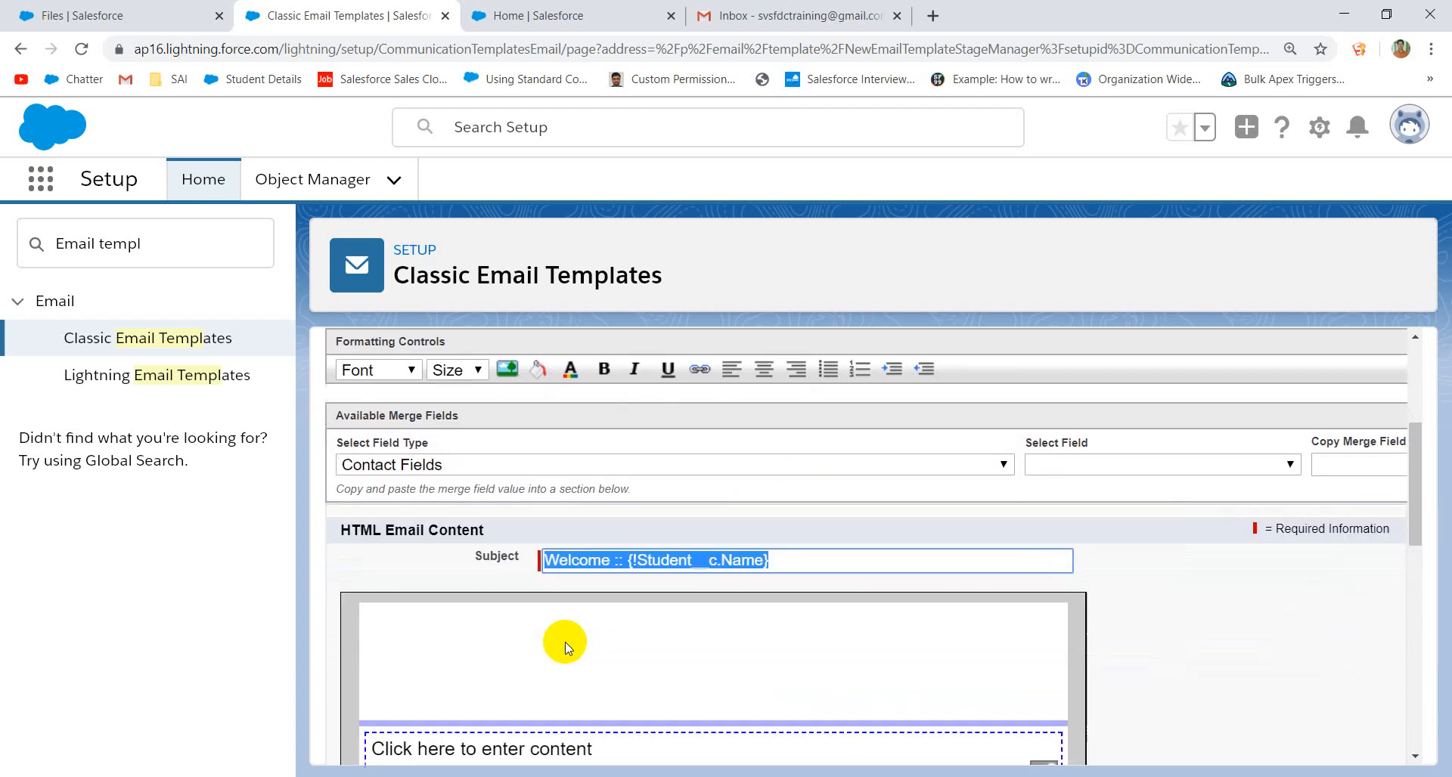
# - Enter "Test Contabewt" in the upper content section of the HTML email and "Test Body" in the section below it
pyautogui.click(463, 752)
pyautogui.scroll(-3, 567, 667)
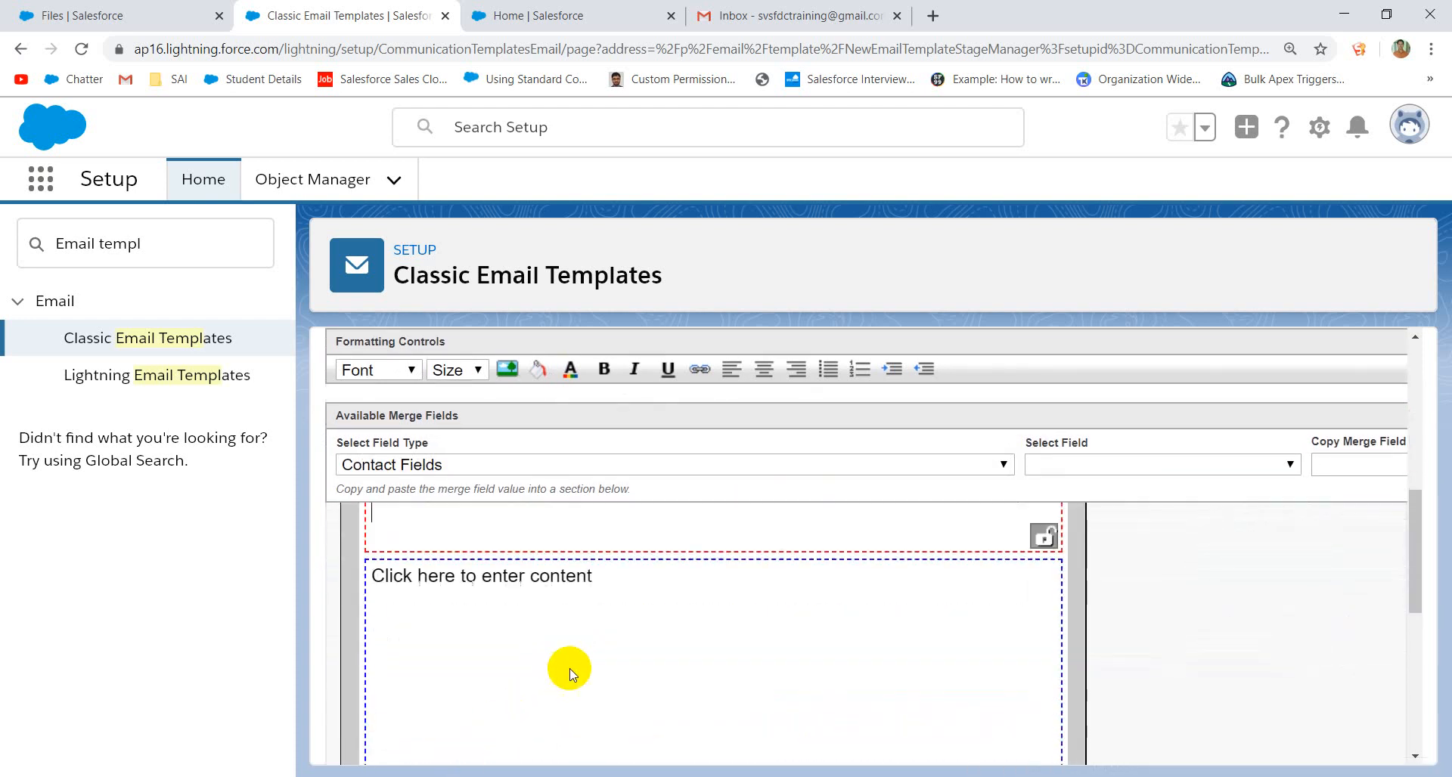
pyautogui.click(486, 621)
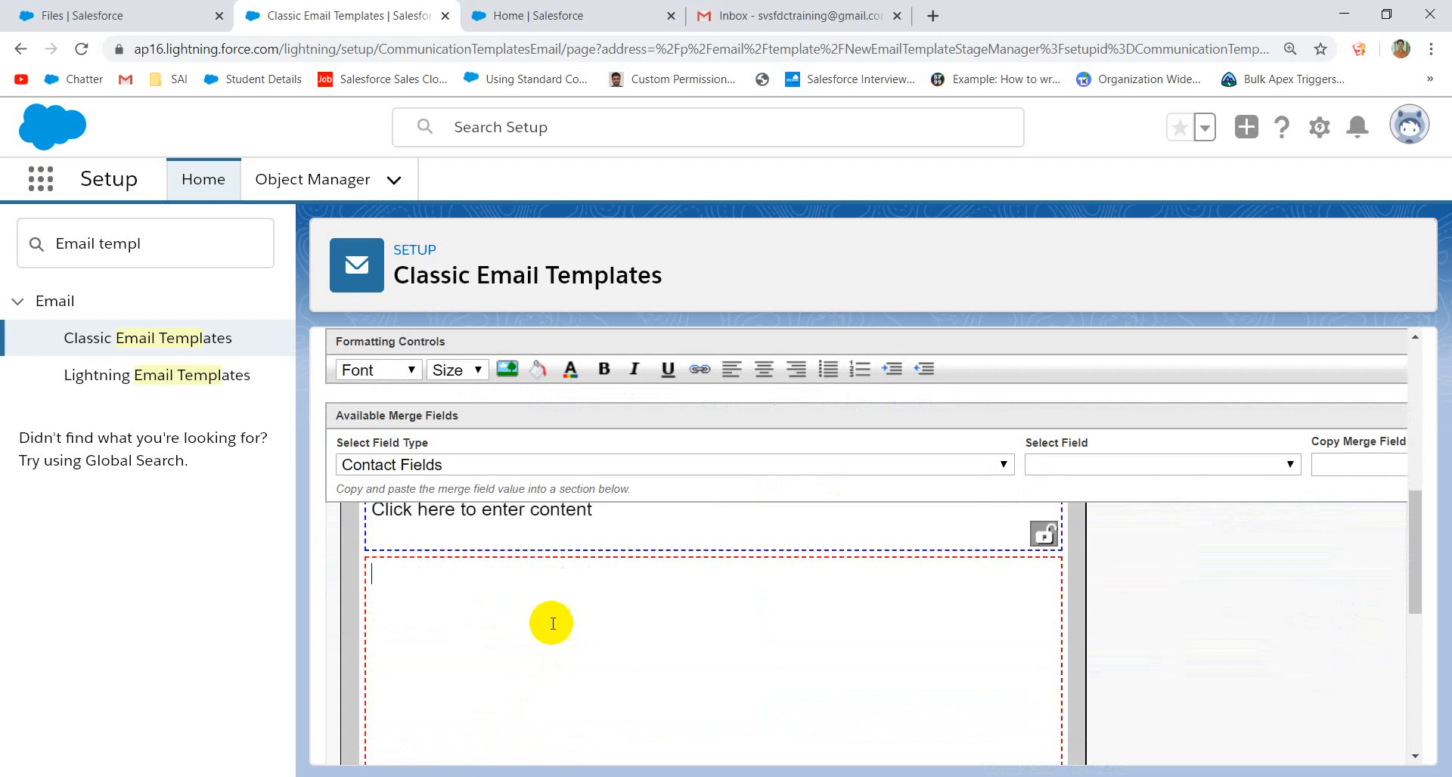
pyautogui.click(584, 611)
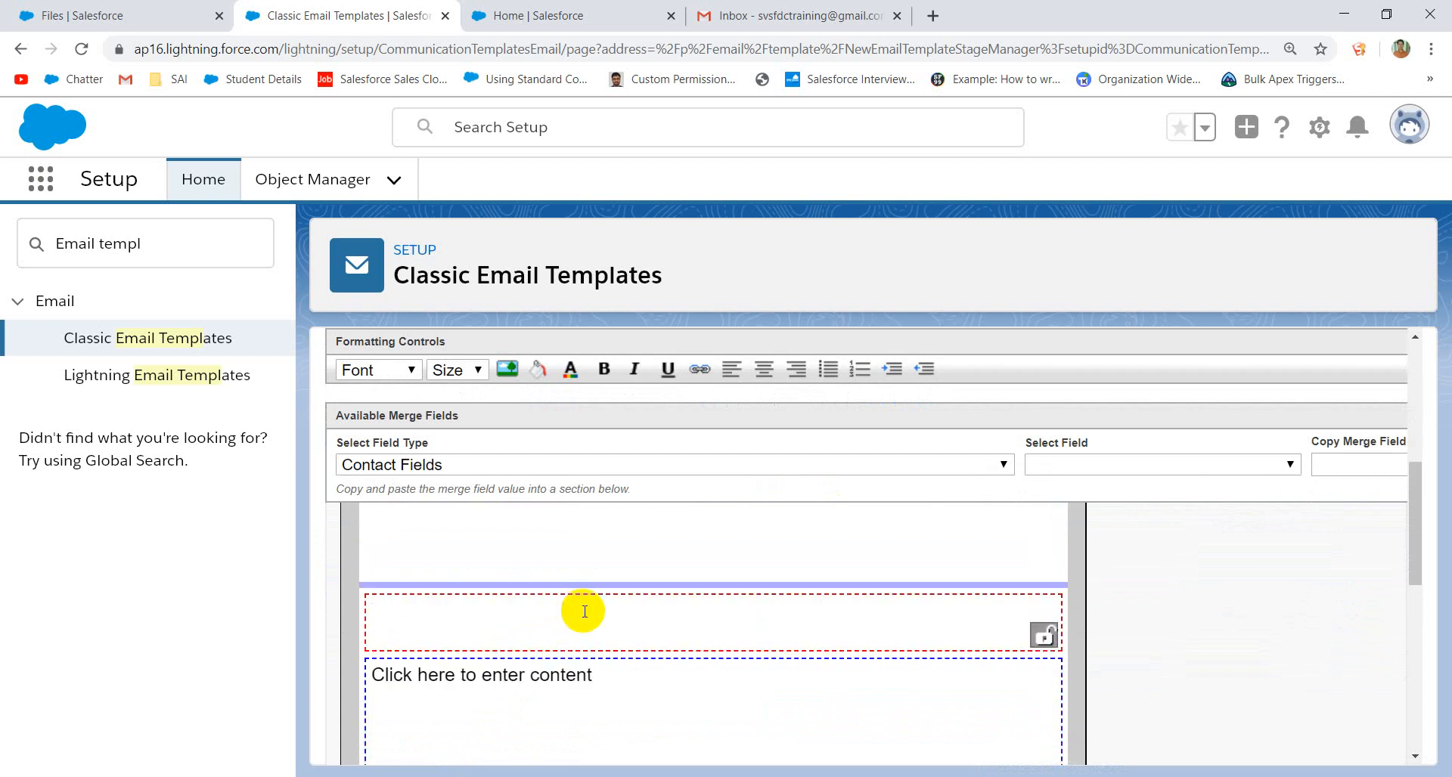
pyautogui.write('Test Contabewt')
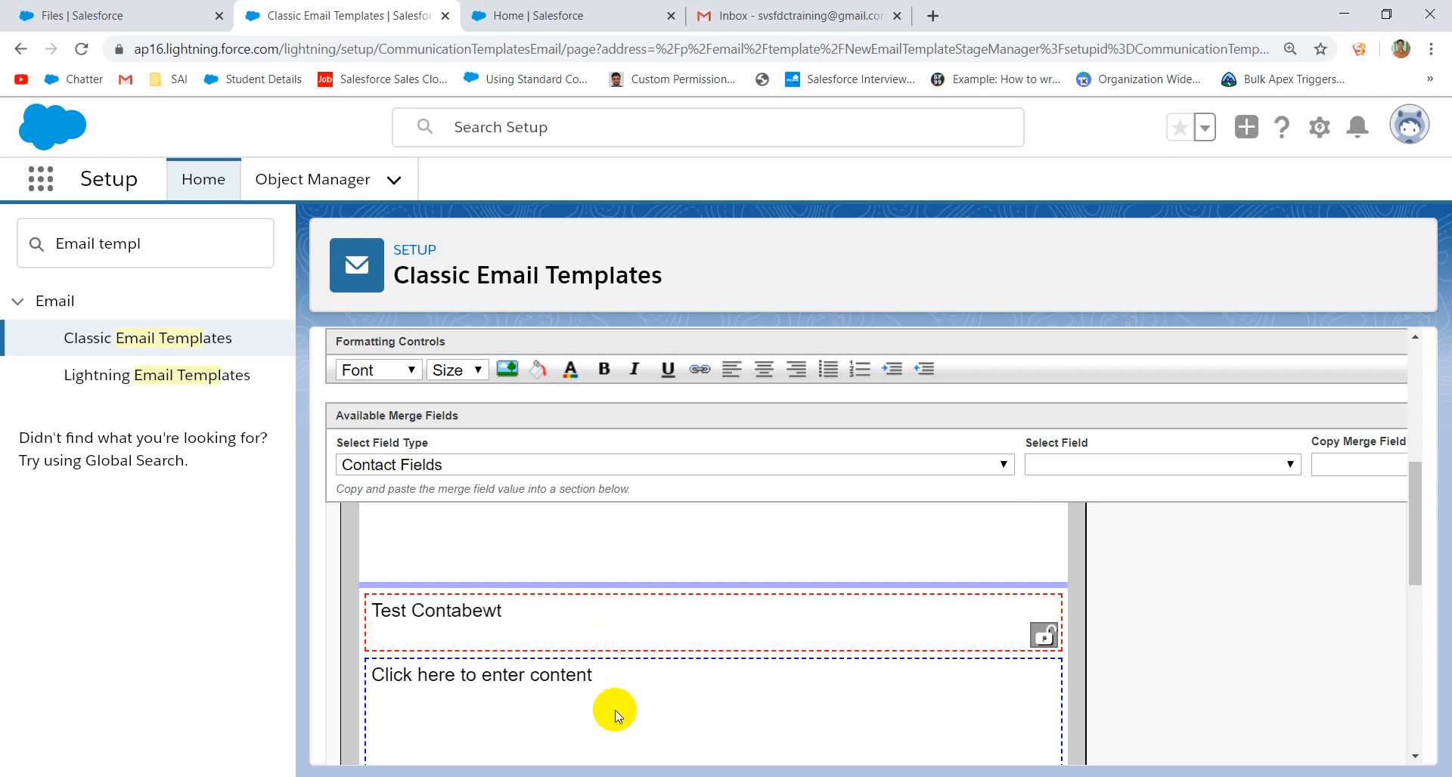
pyautogui.click(604, 689)
pyautogui.write('T')
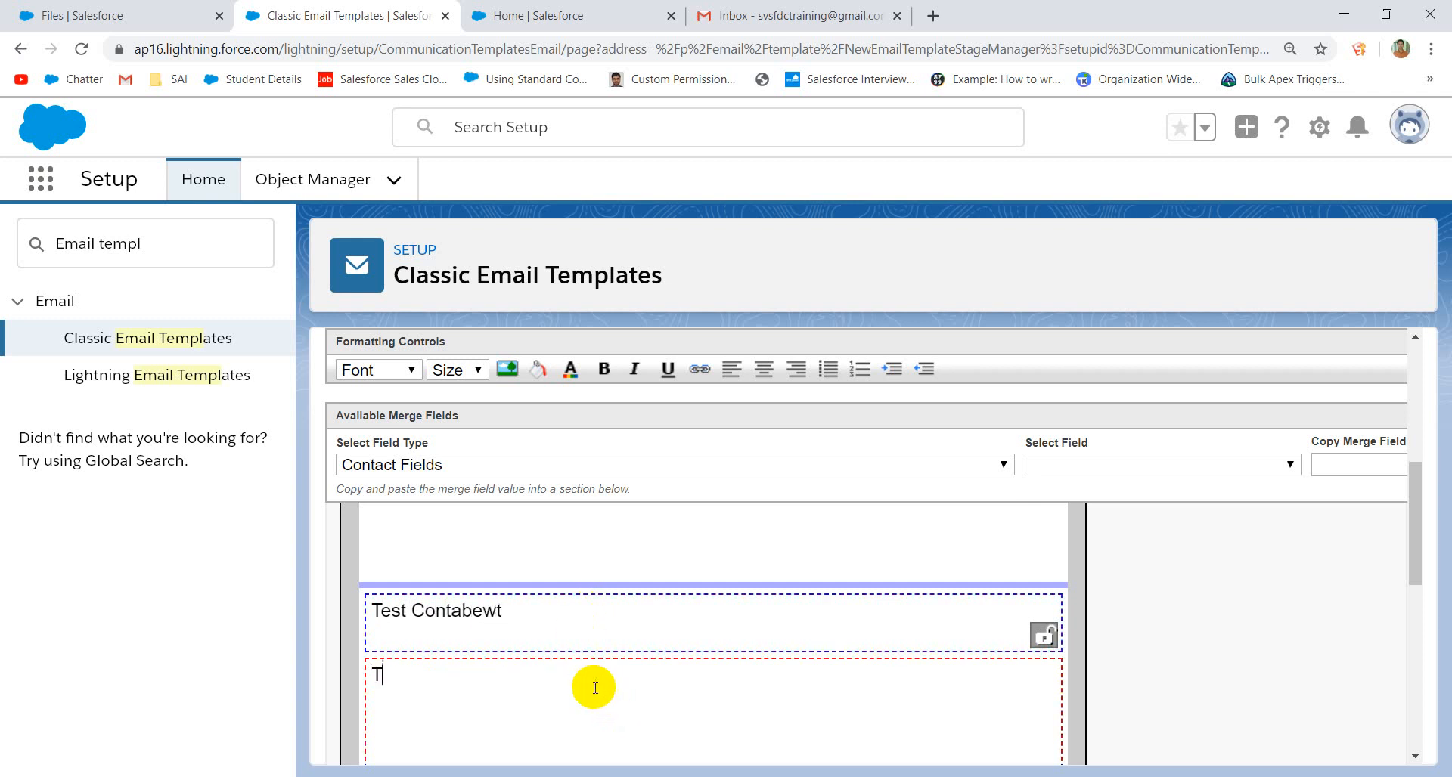
pyautogui.write('est Body')
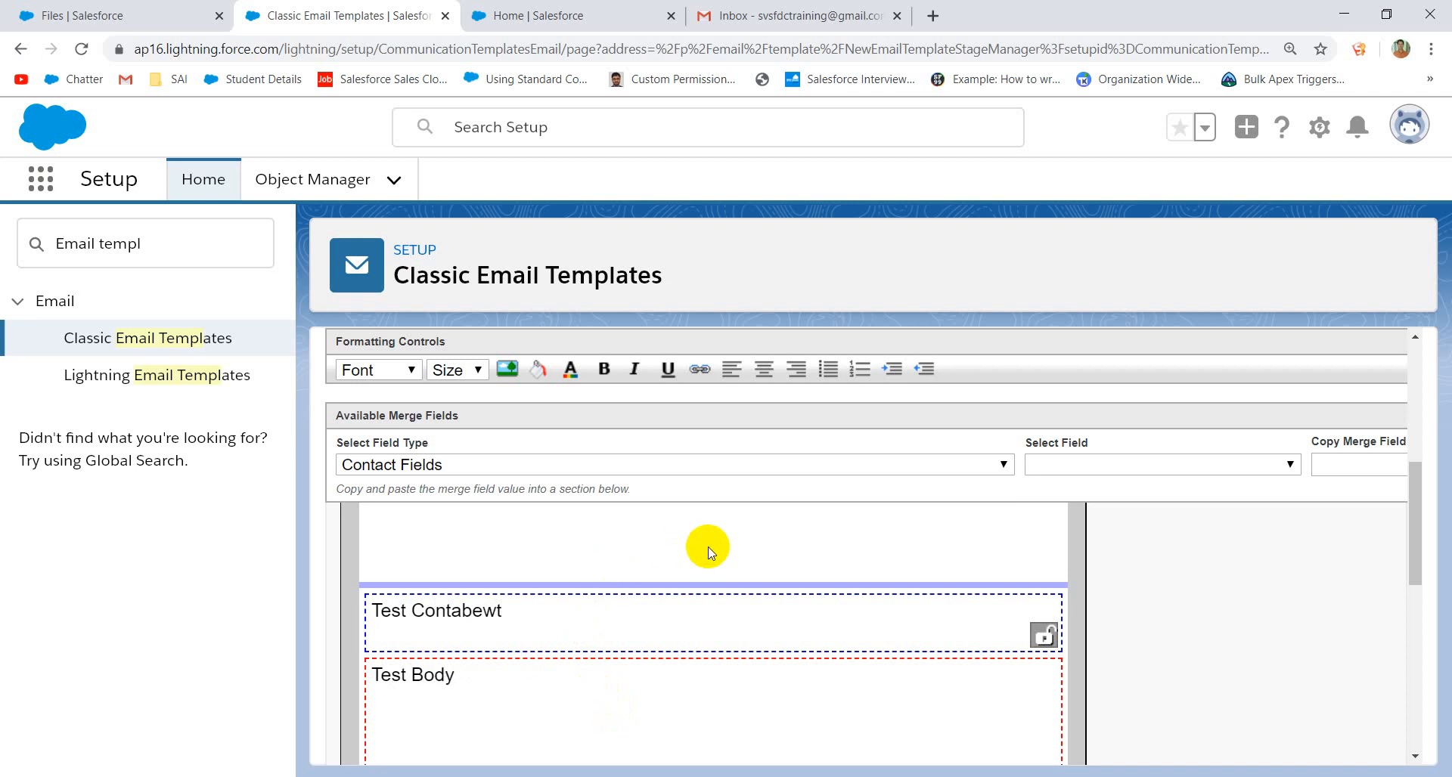
pyautogui.scroll(2, 693, 570)
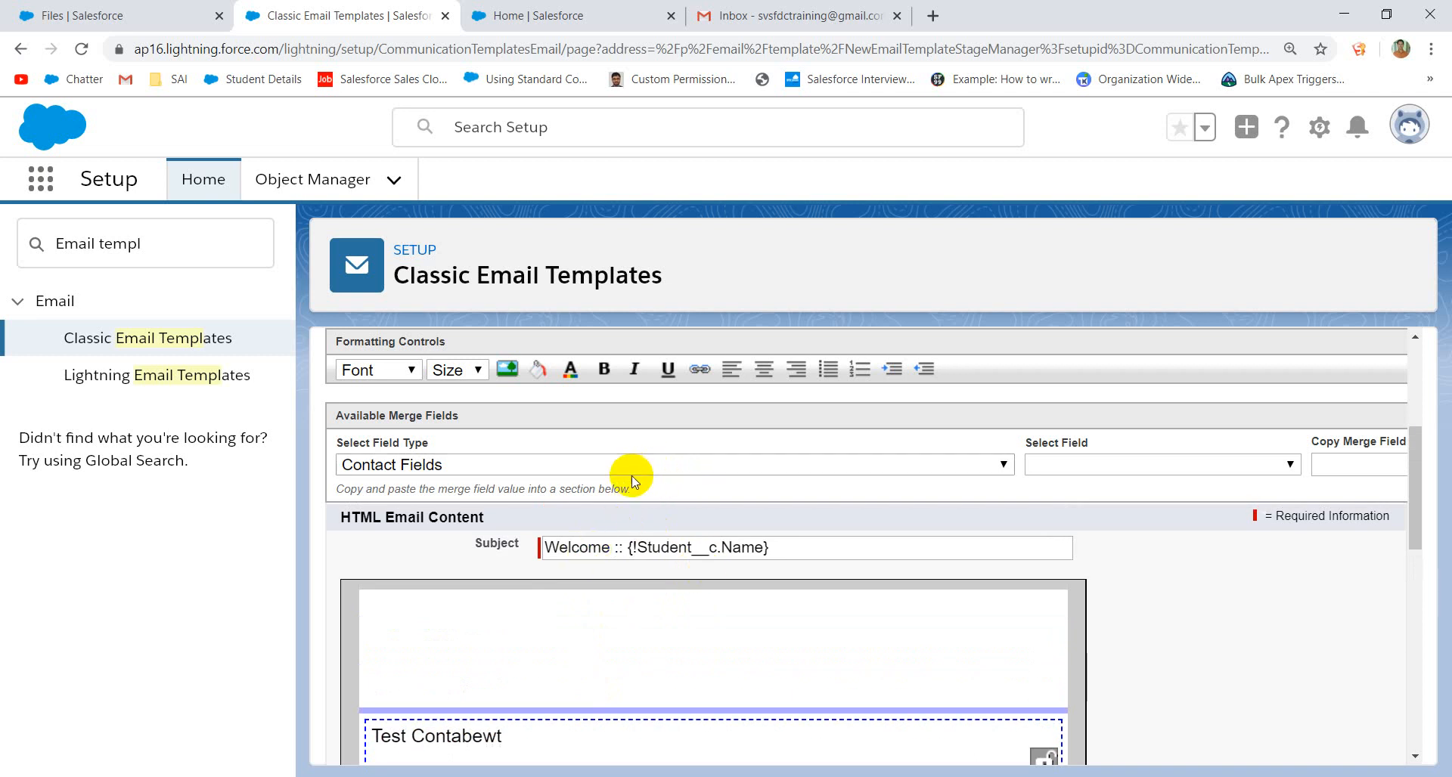
pyautogui.click(599, 466)
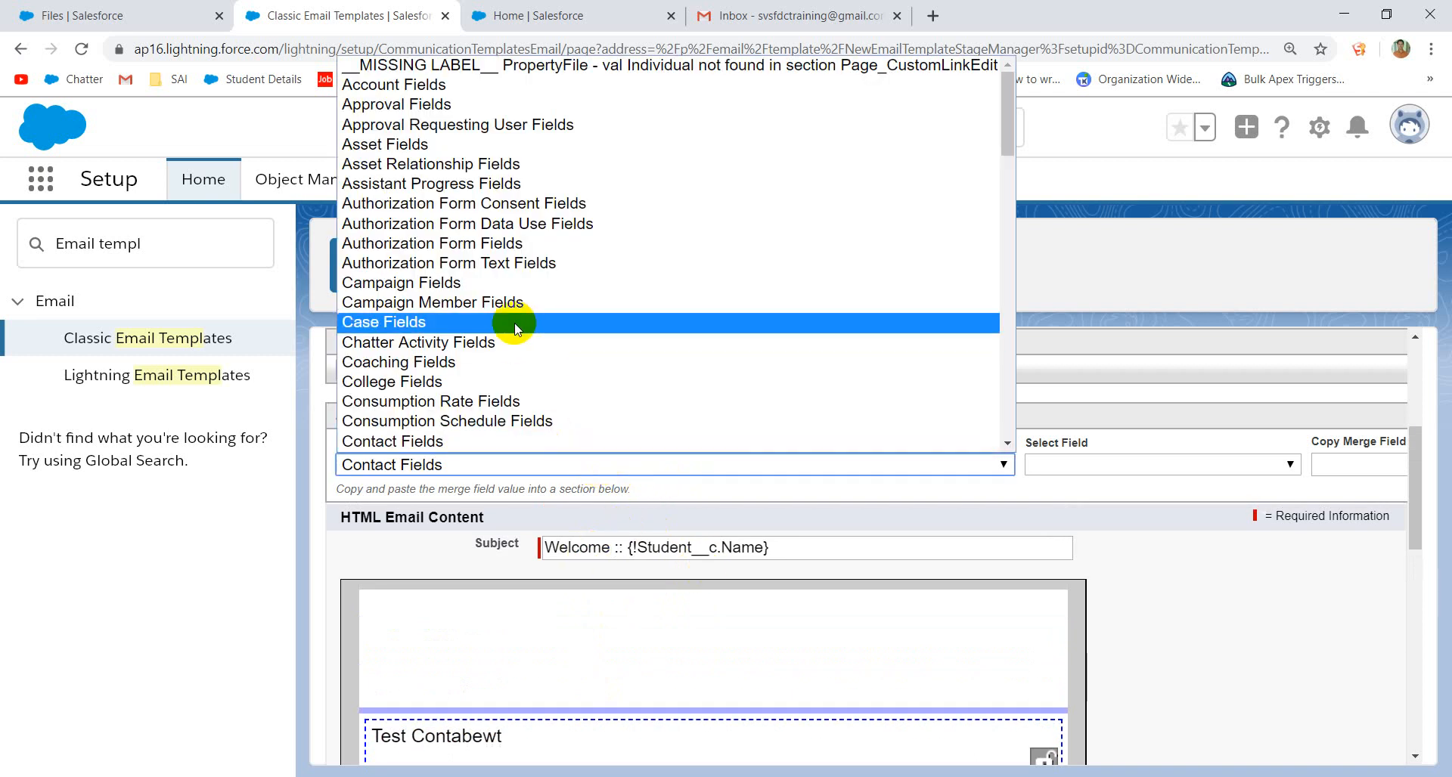
pyautogui.scroll(-8, 514, 325)
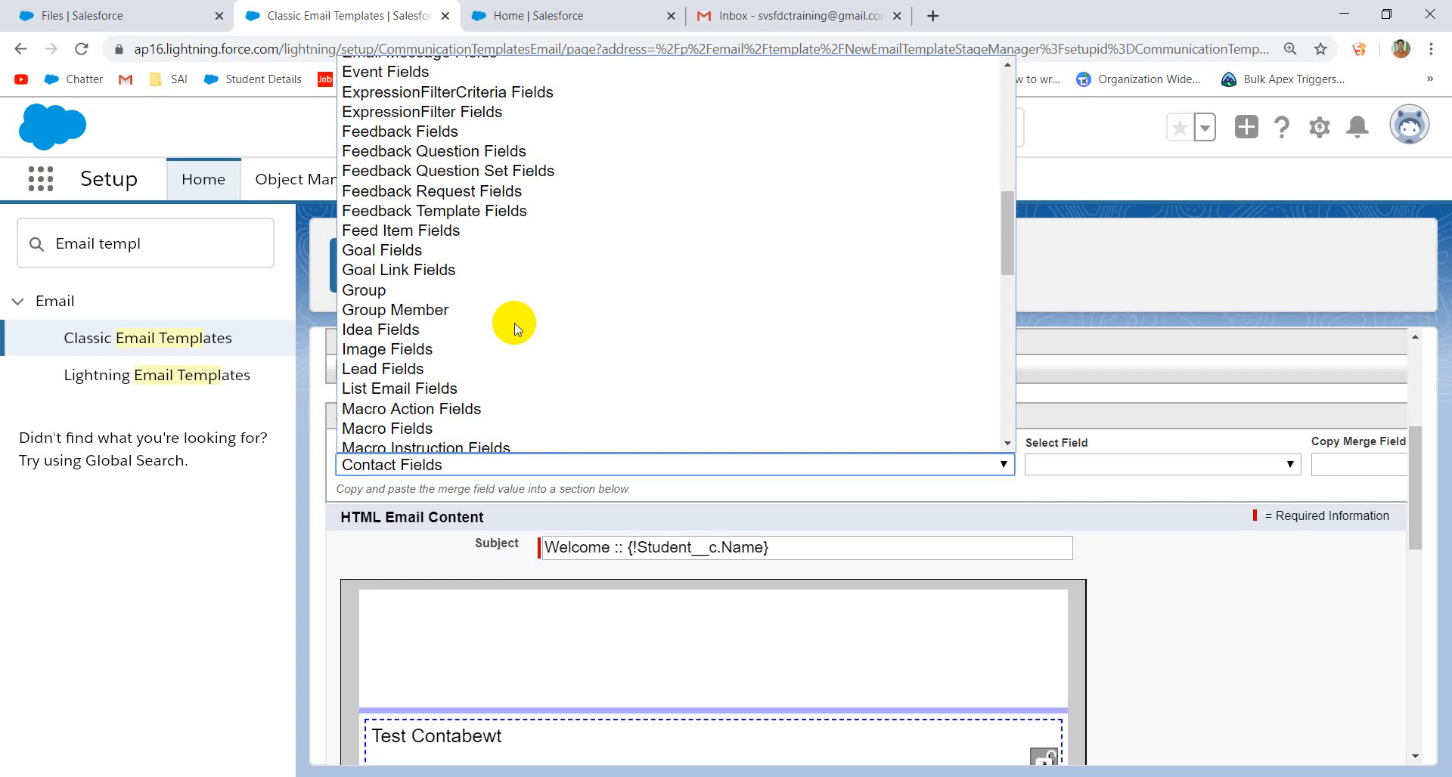
pyautogui.click(695, 697)
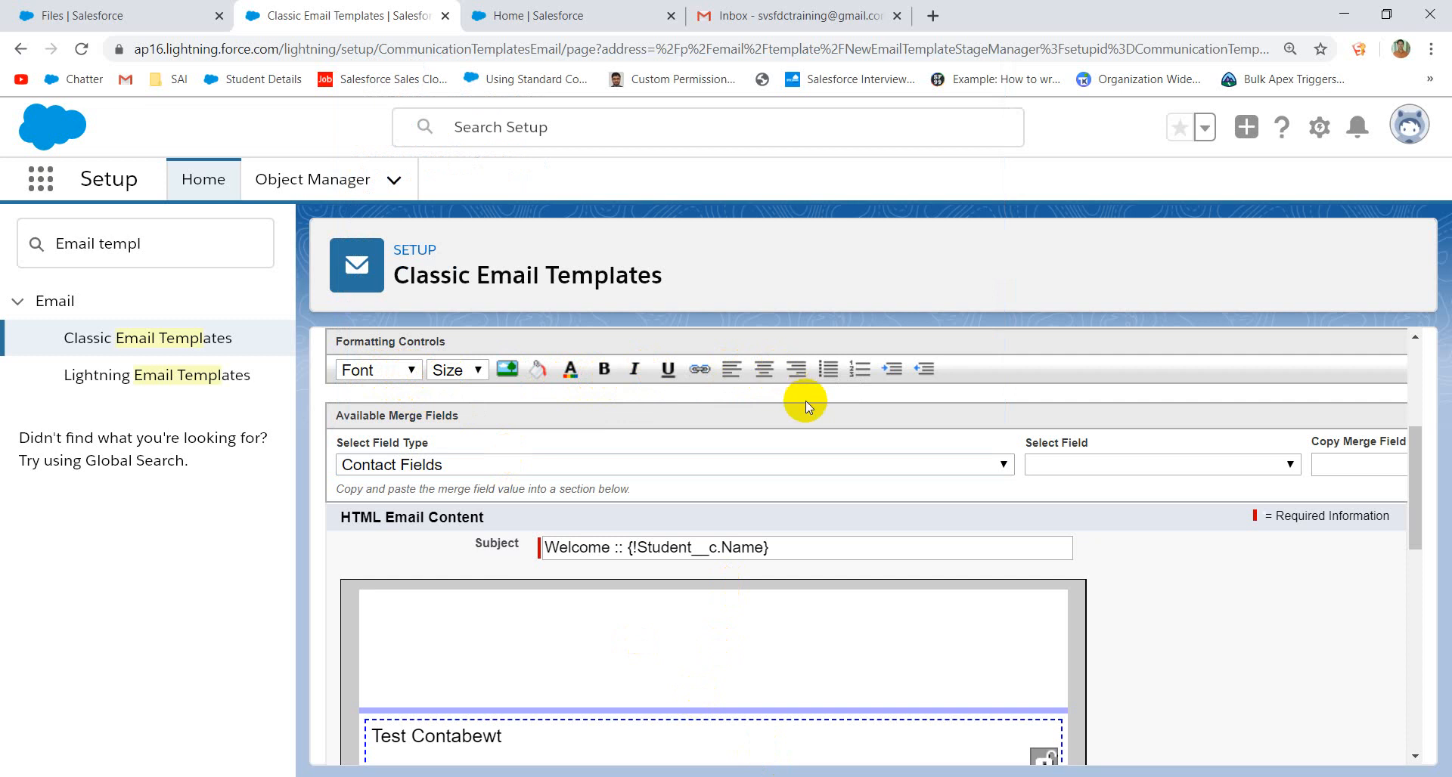
# - Continue to the text-only version and fill its body by copying the text from the HTML version, accepting the overwrite
pyautogui.scroll(-3, 806, 401)
pyautogui.scroll(-3, 757, 529)
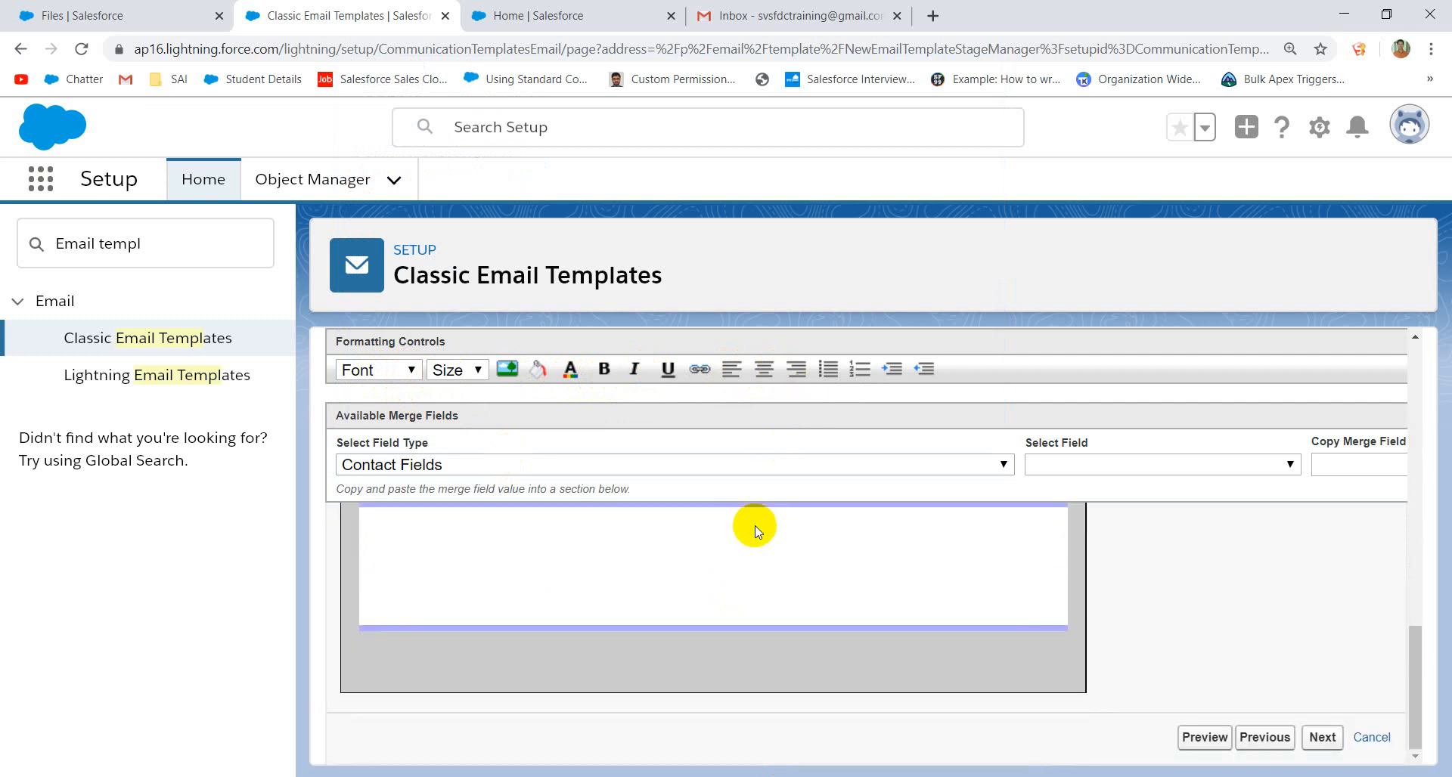
pyautogui.click(1316, 738)
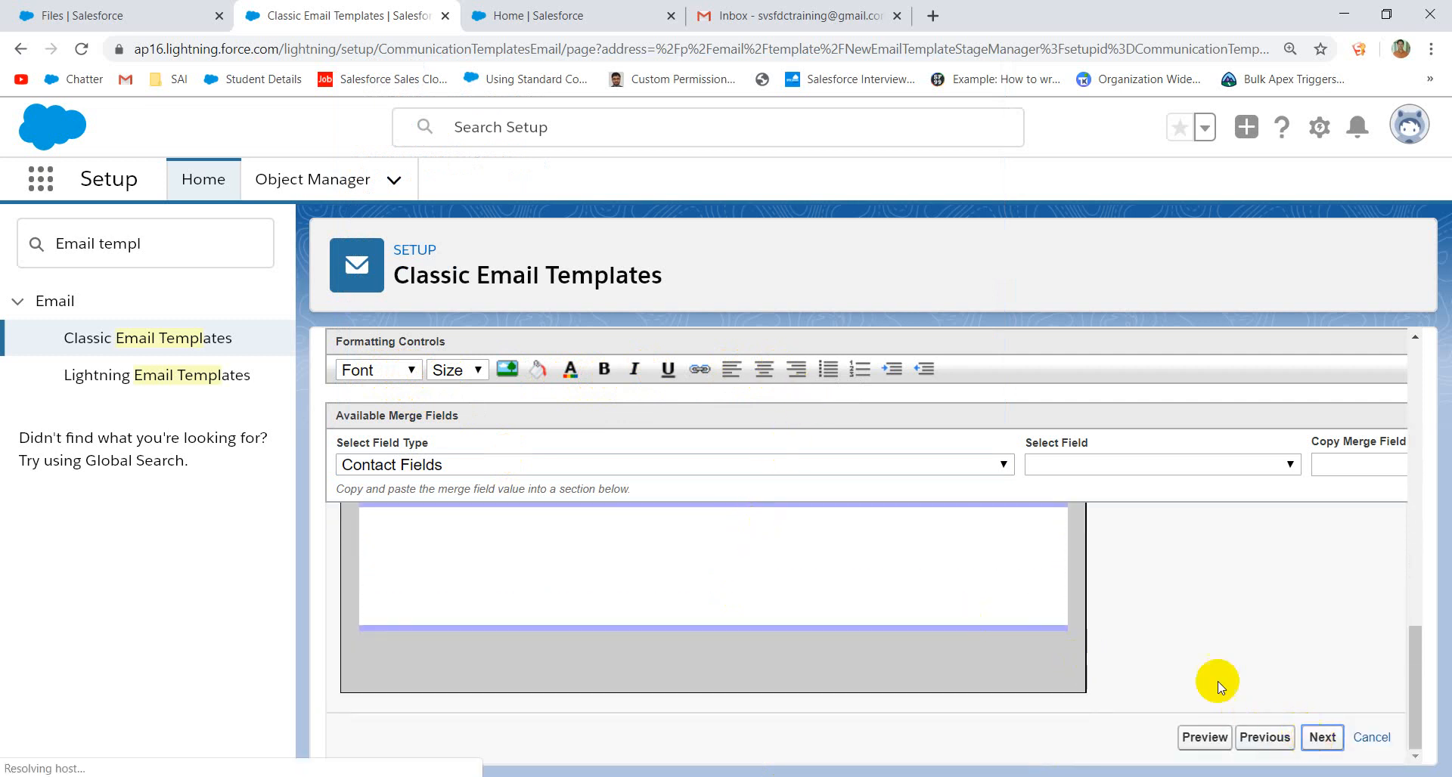
pyautogui.scroll(-4, 703, 537)
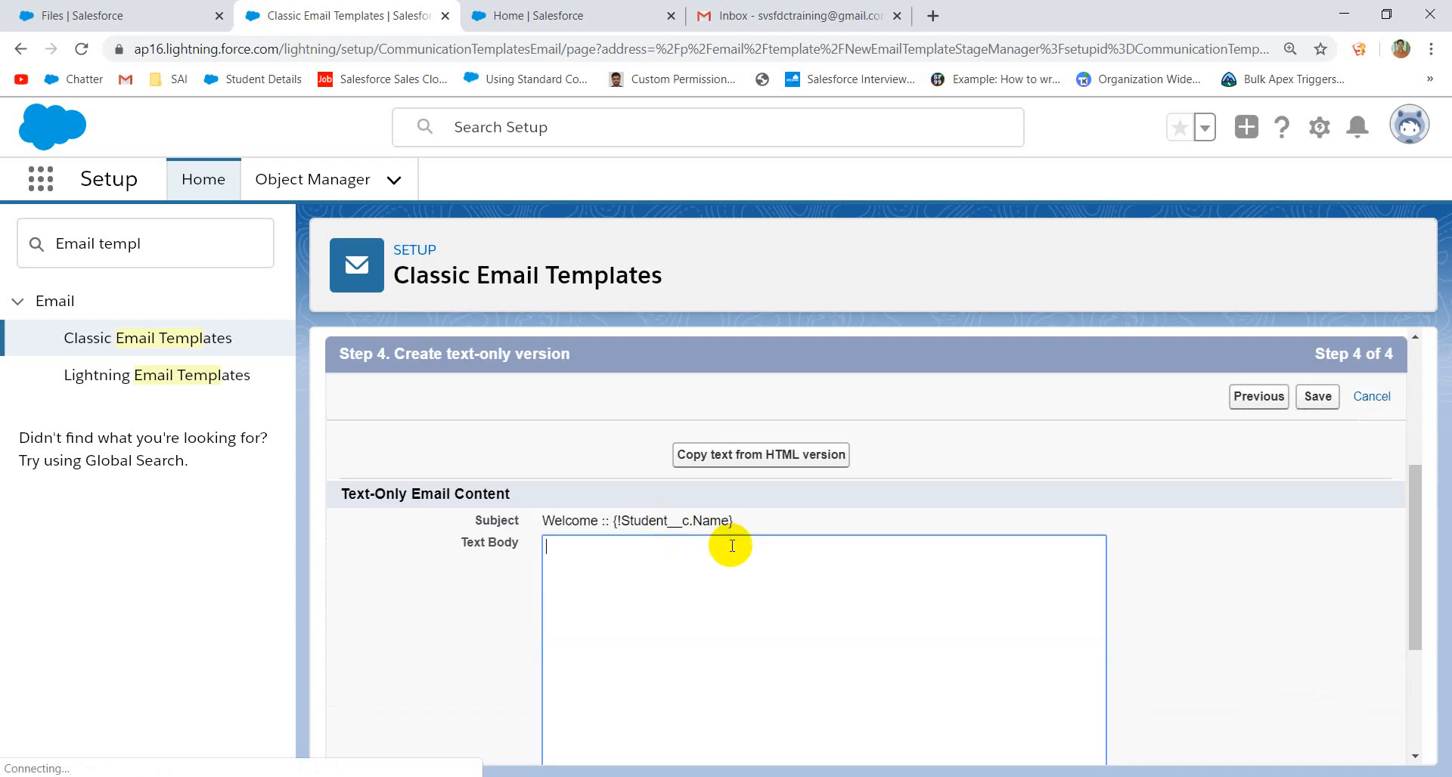
pyautogui.scroll(-1, 756, 560)
pyautogui.click(754, 425)
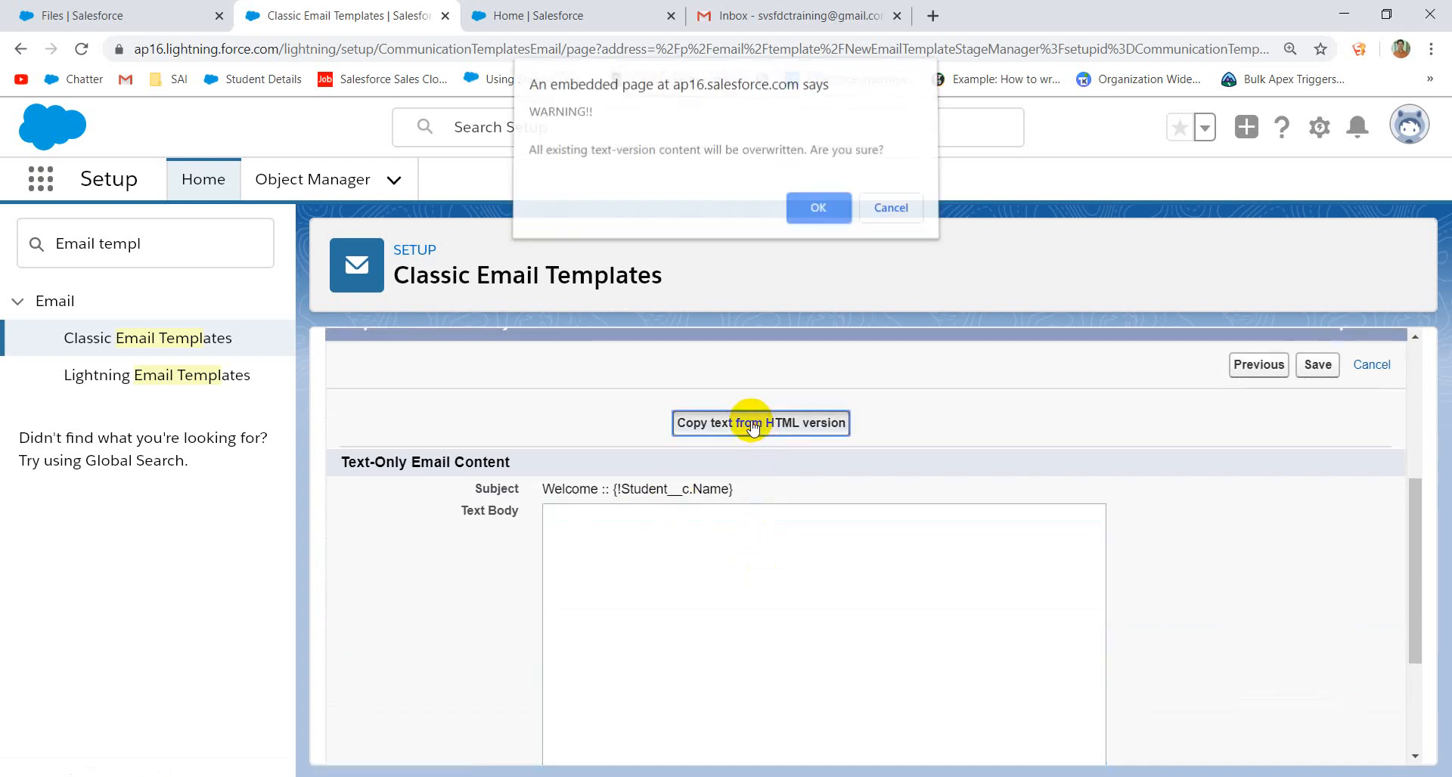
pyautogui.click(823, 204)
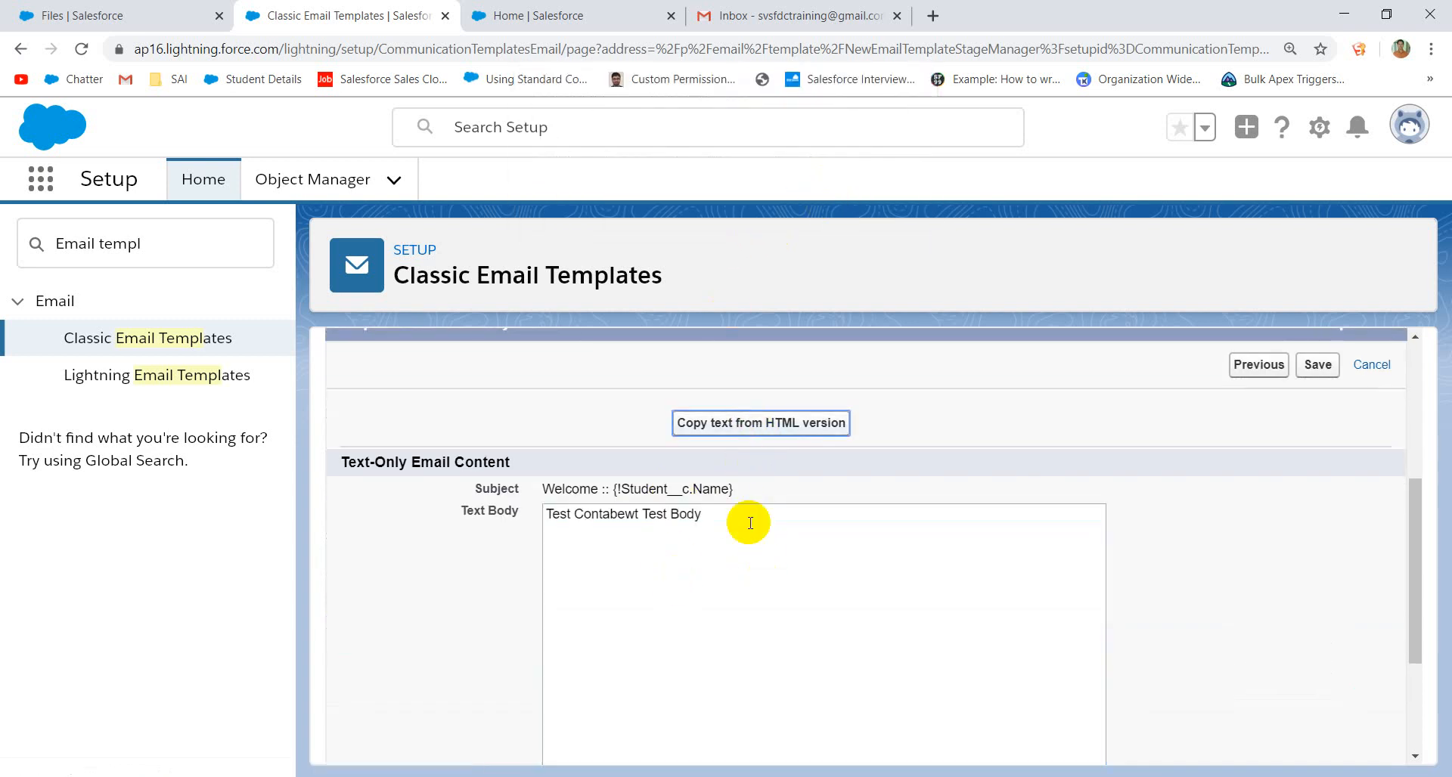
# - Save the completed email template with its text-only version
pyautogui.scroll(-3, 748, 525)
pyautogui.press('super+d')
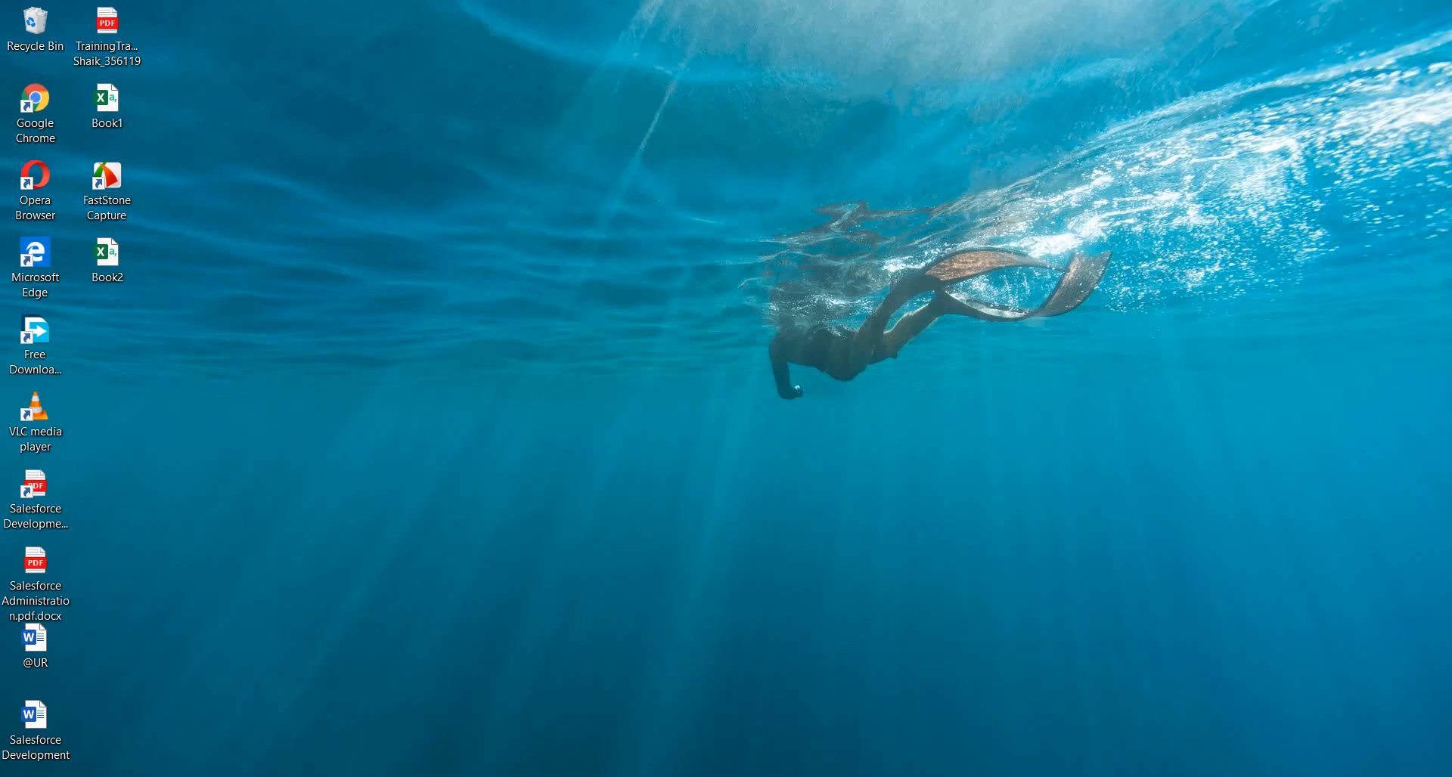
pyautogui.press('super+d')
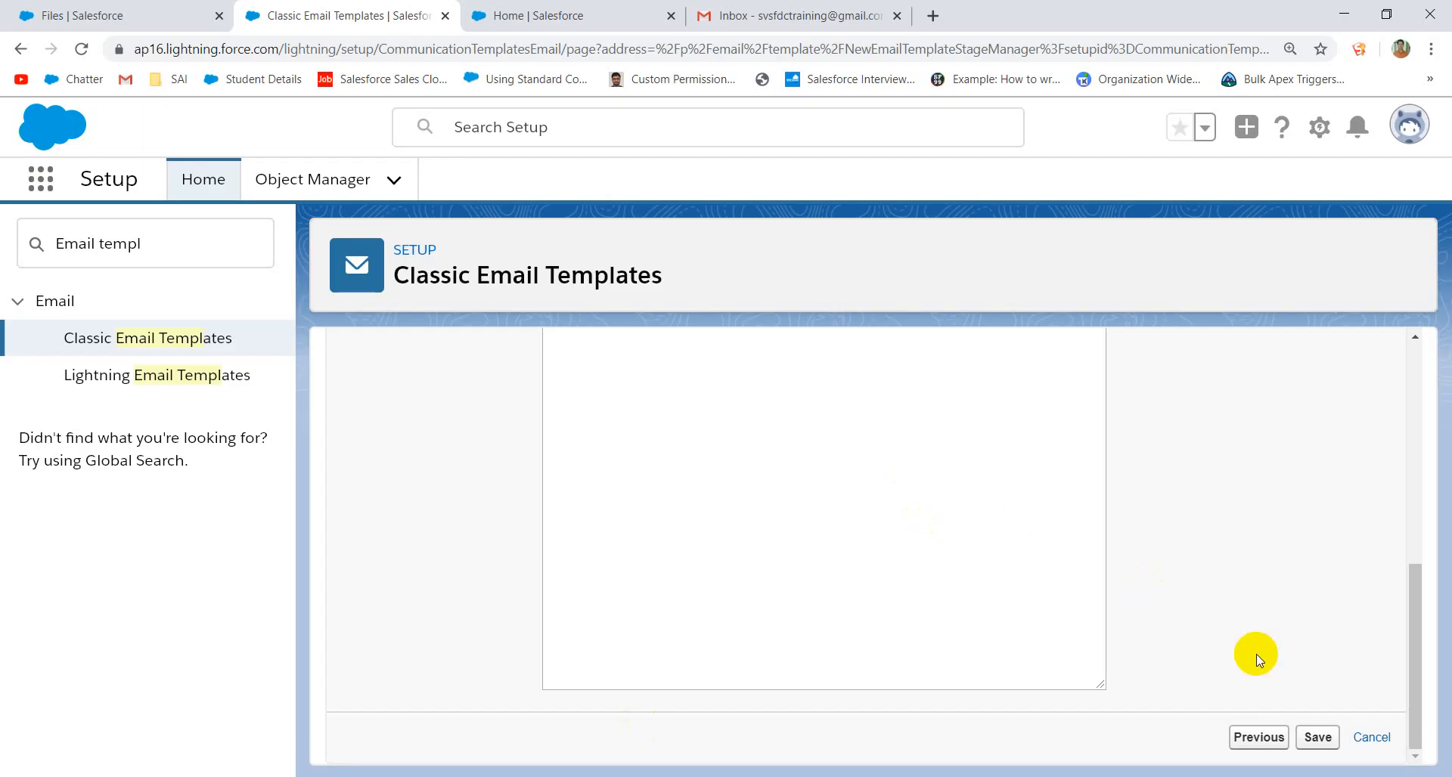
pyautogui.click(1316, 738)
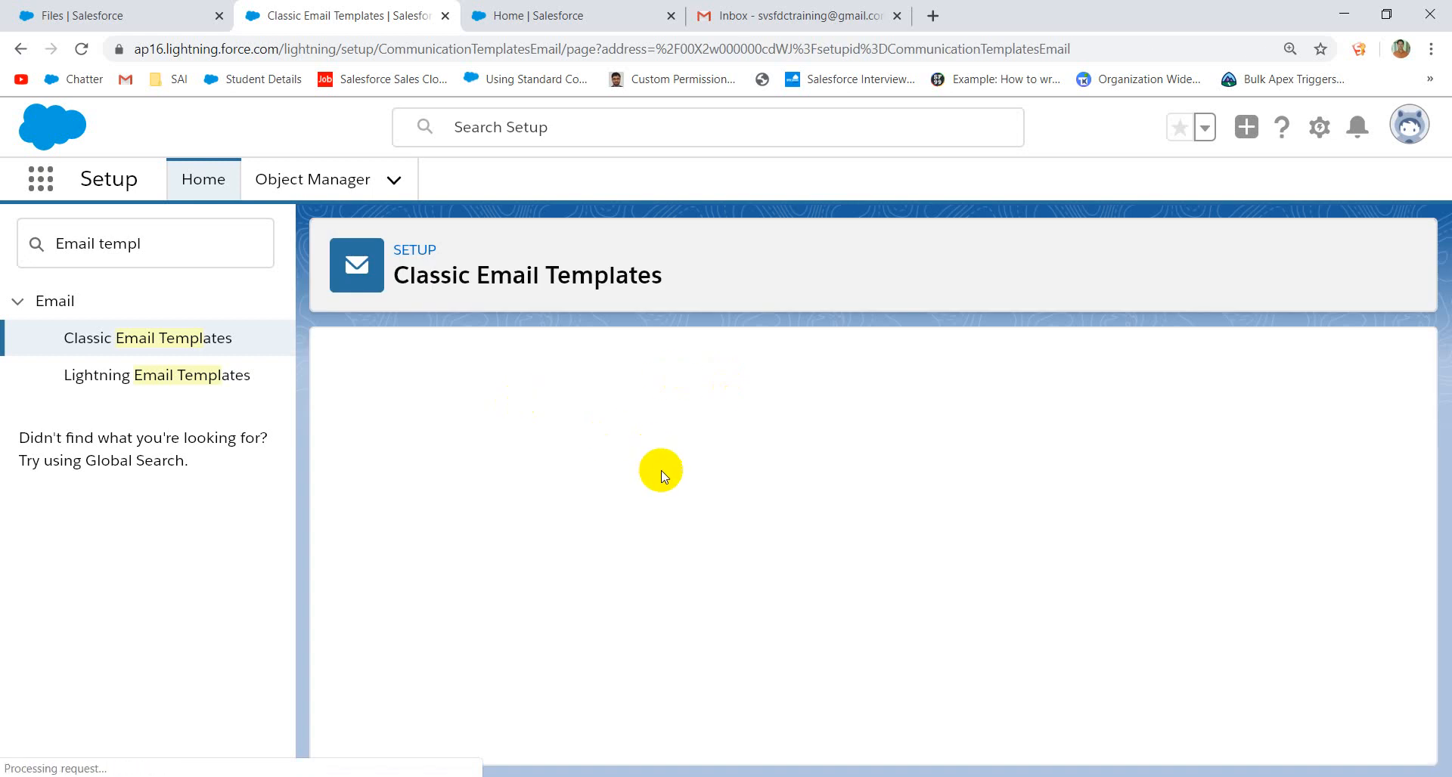
# - Send a test of the template with merge fields verified, relating it to the first recently viewed Student record
pyautogui.scroll(-5, 820, 512)
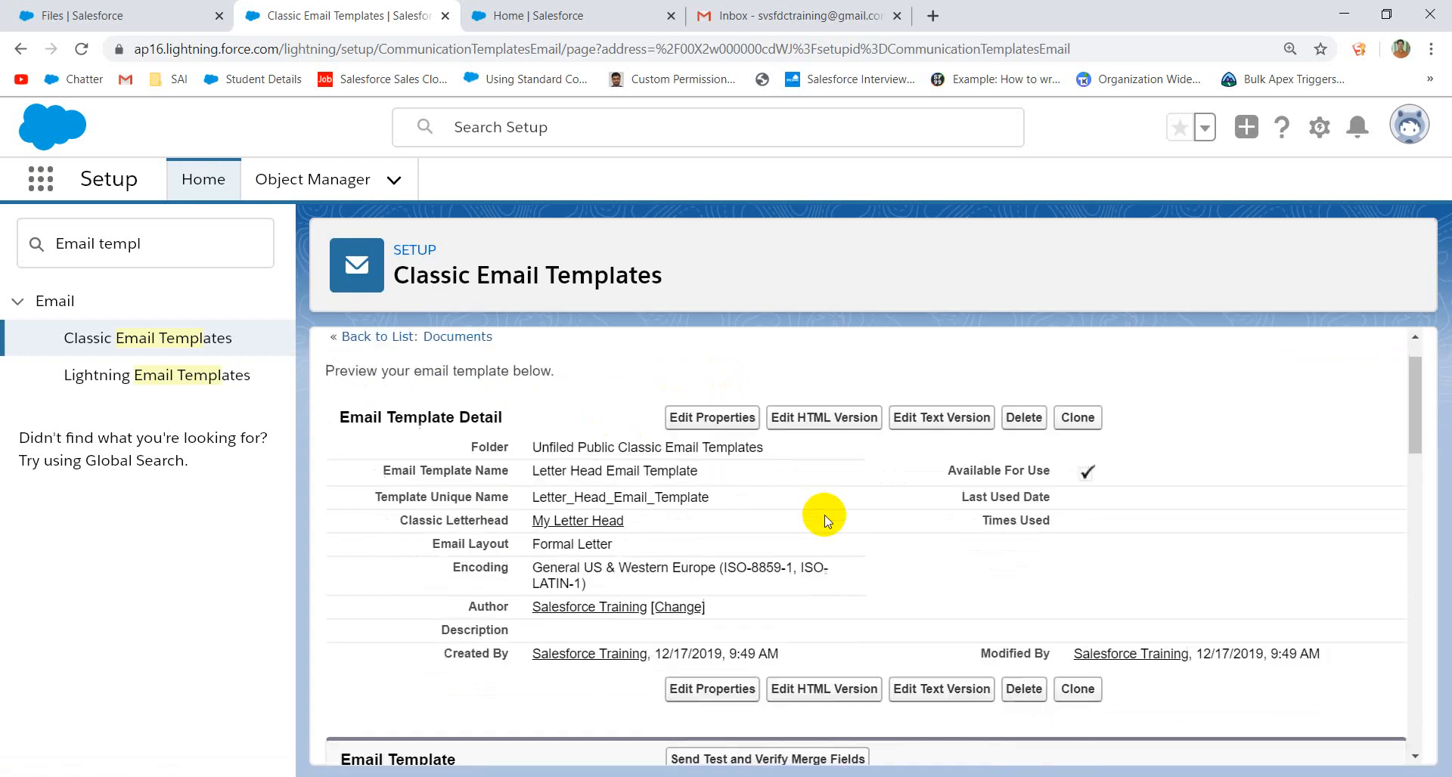
pyautogui.click(726, 393)
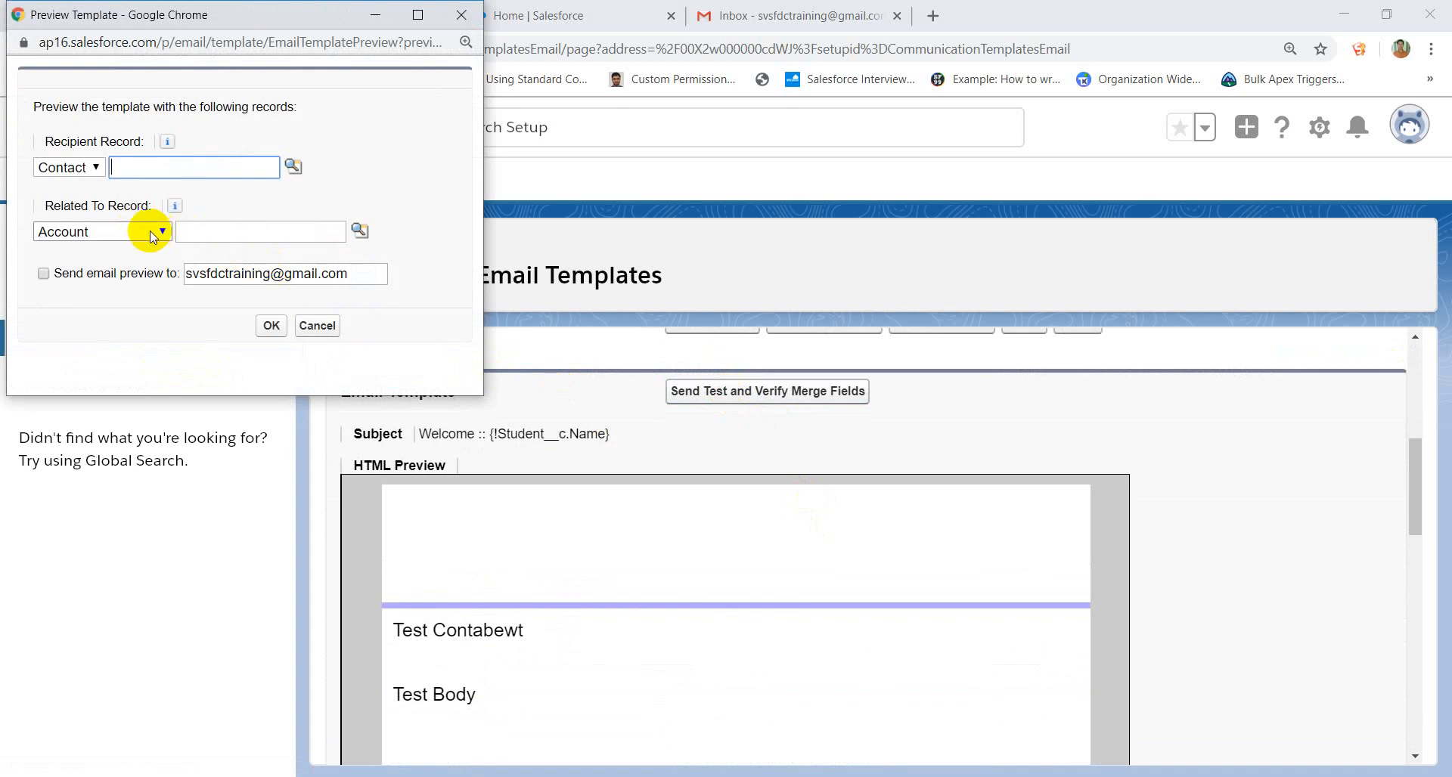
pyautogui.click(153, 233)
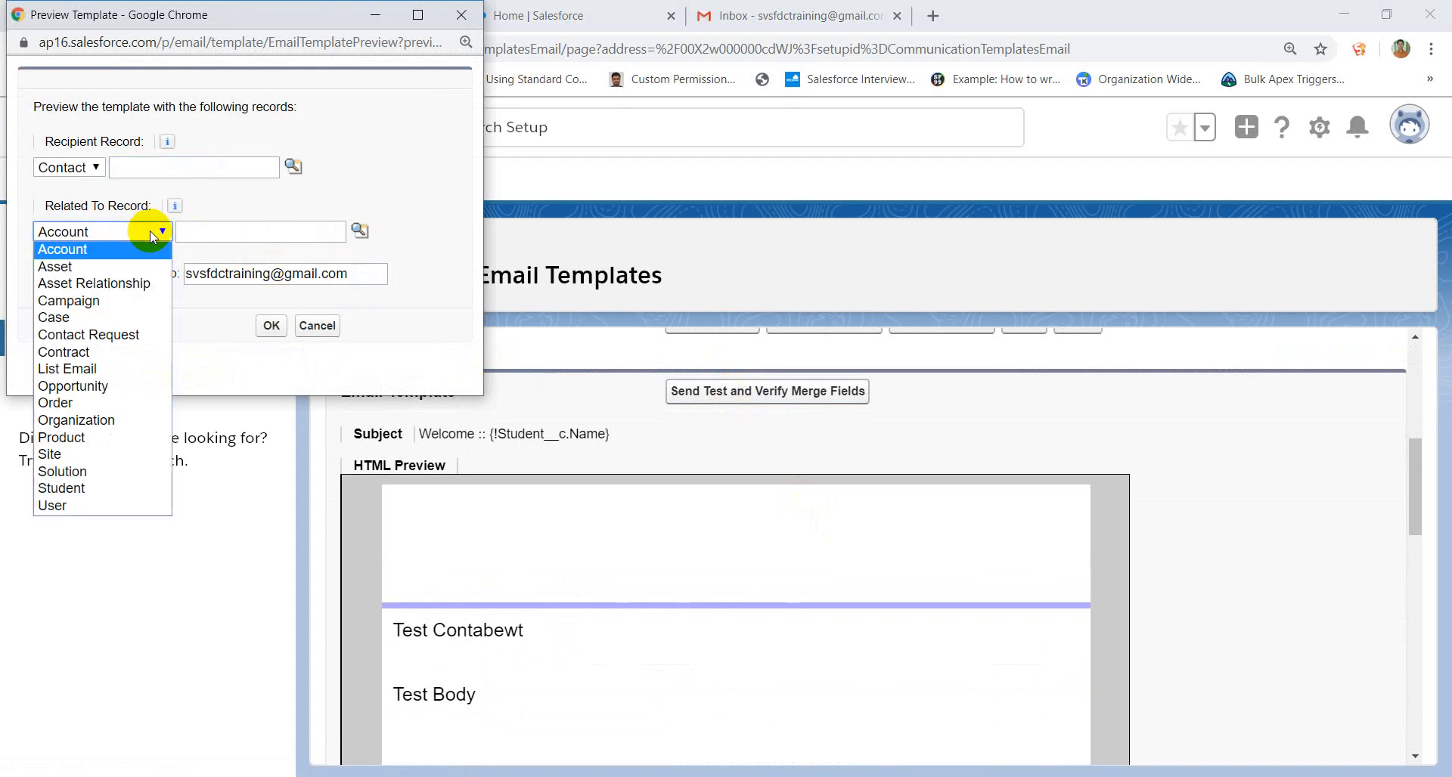
pyautogui.write('st')
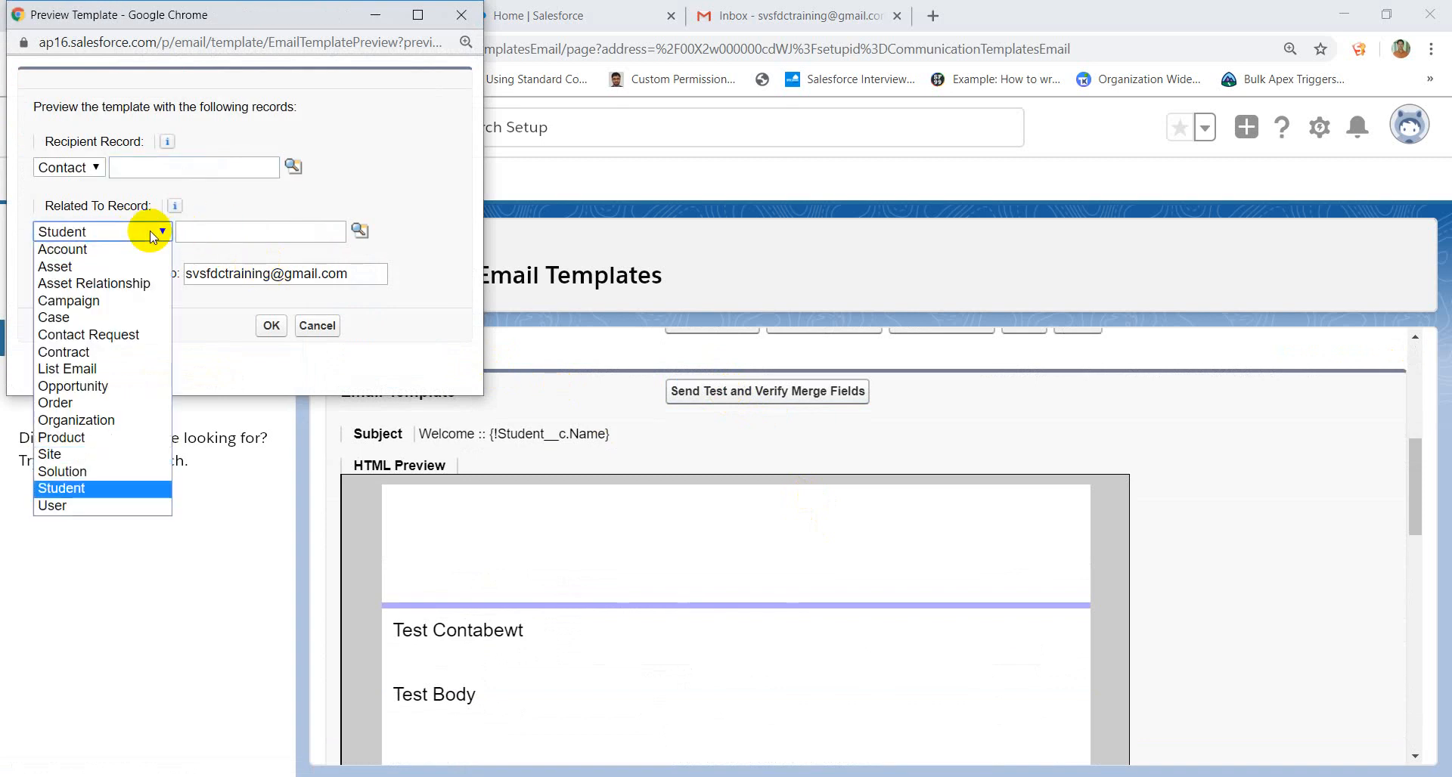
pyautogui.press('Return')
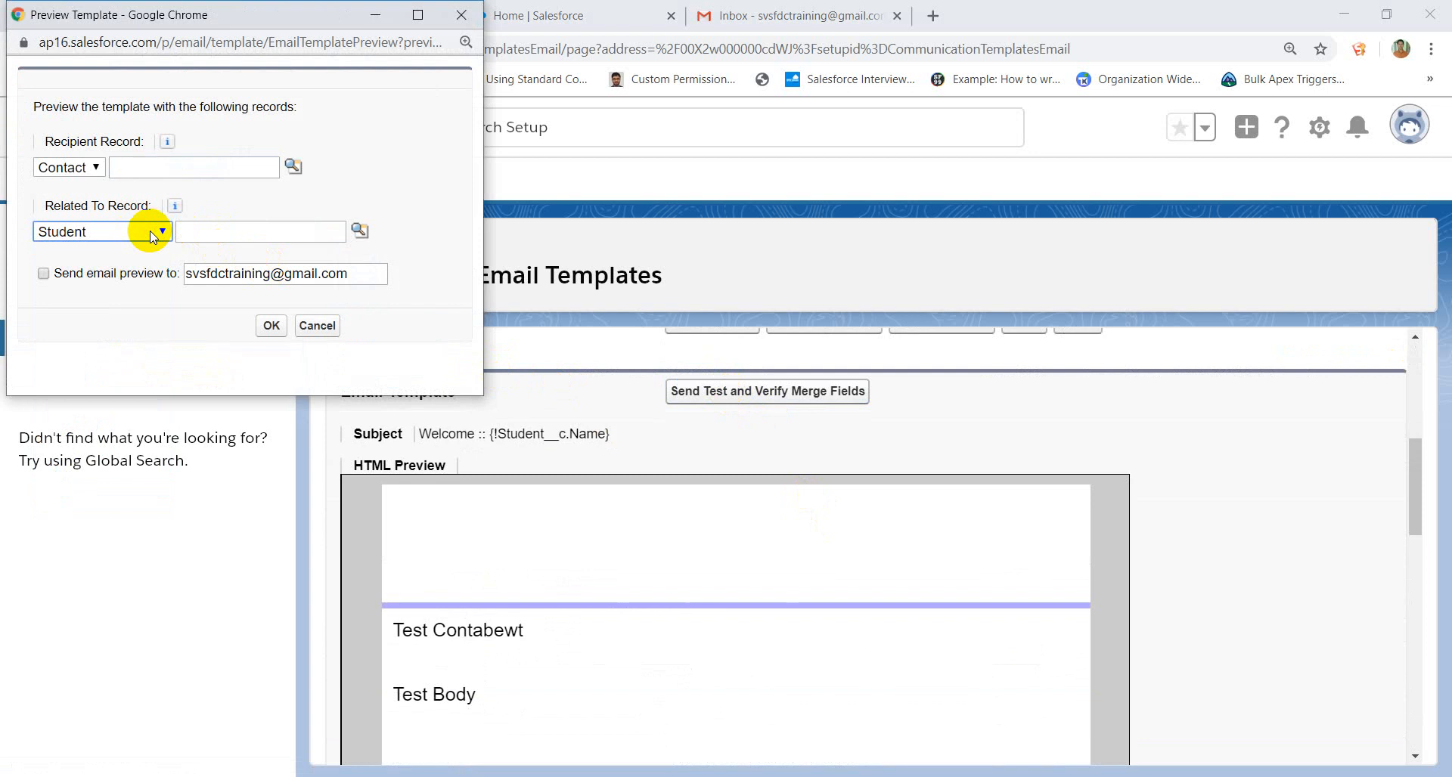
pyautogui.click(357, 231)
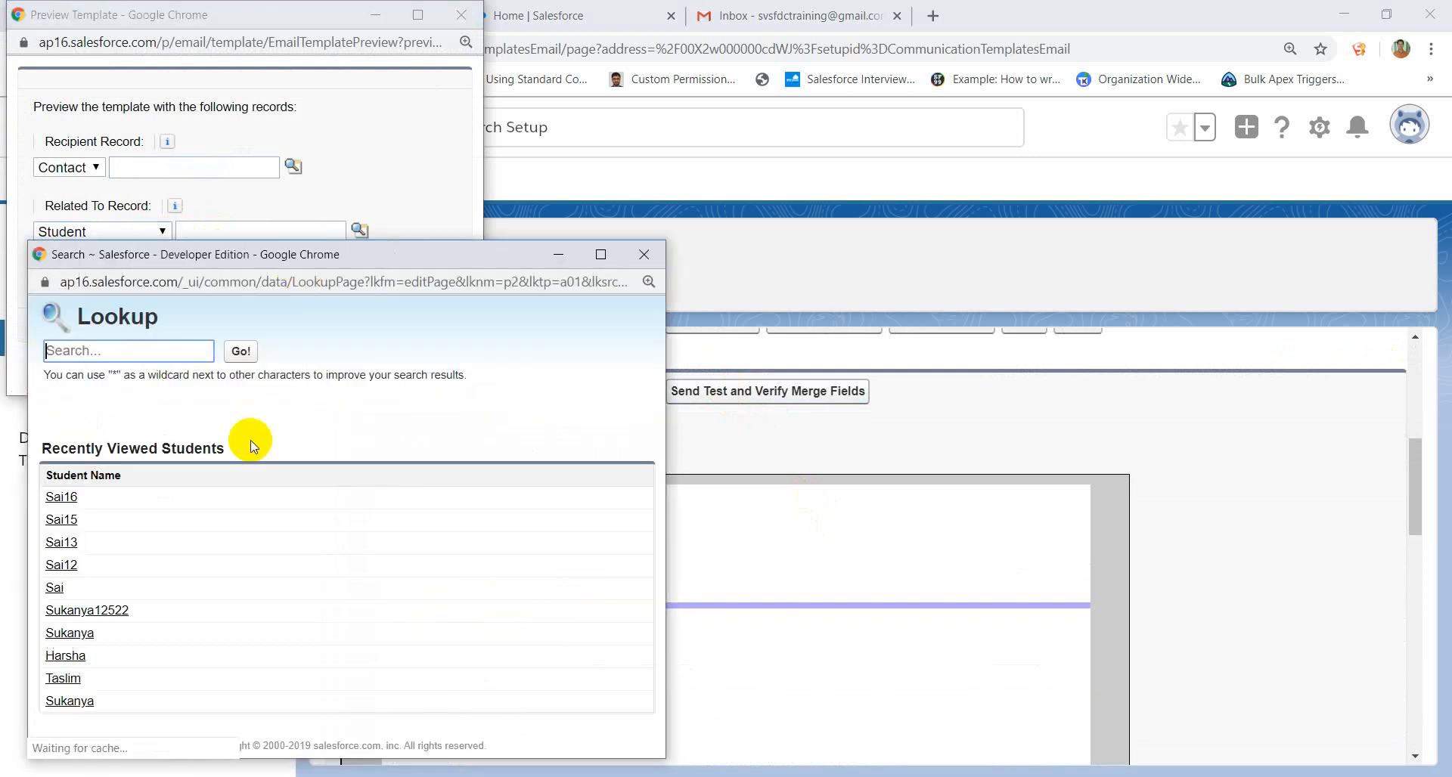
pyautogui.click(79, 501)
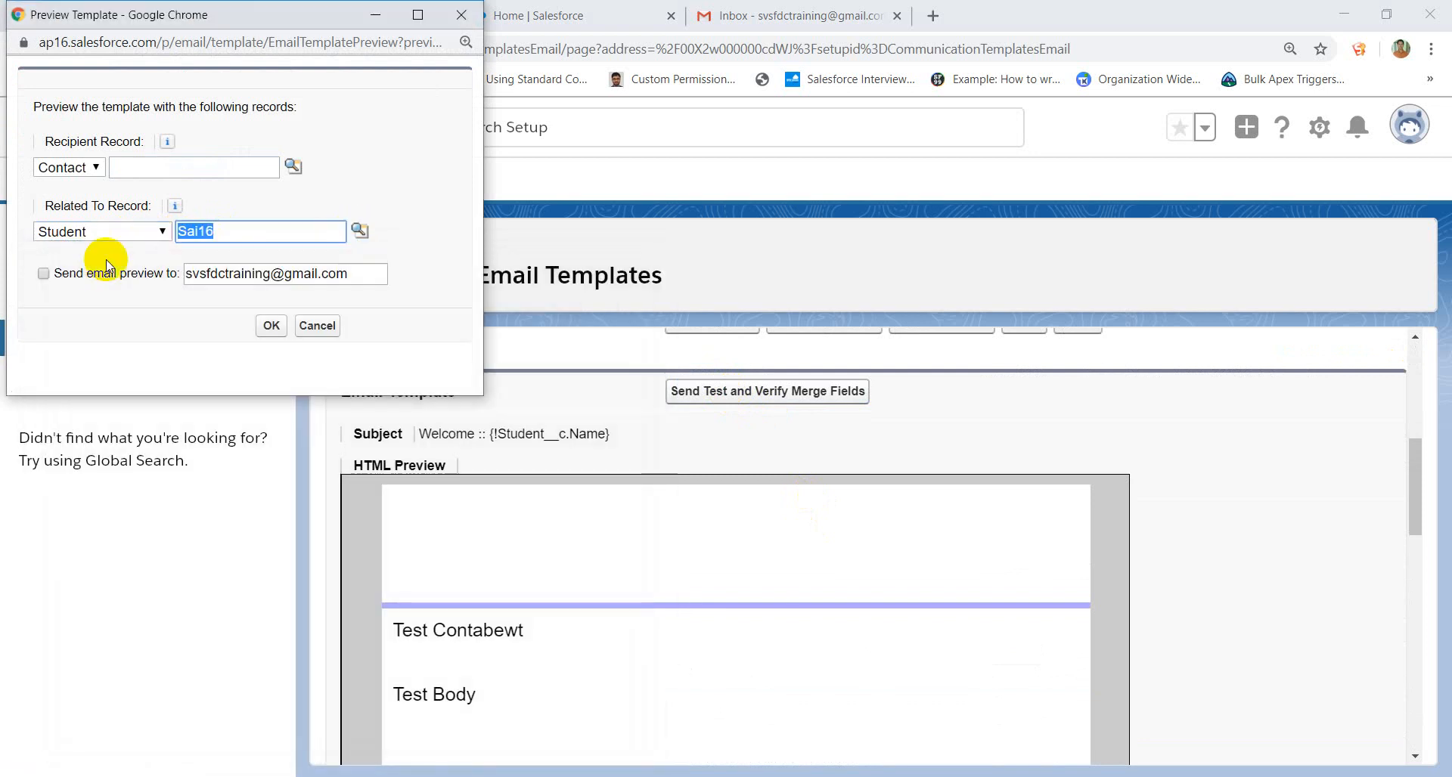
pyautogui.click(270, 328)
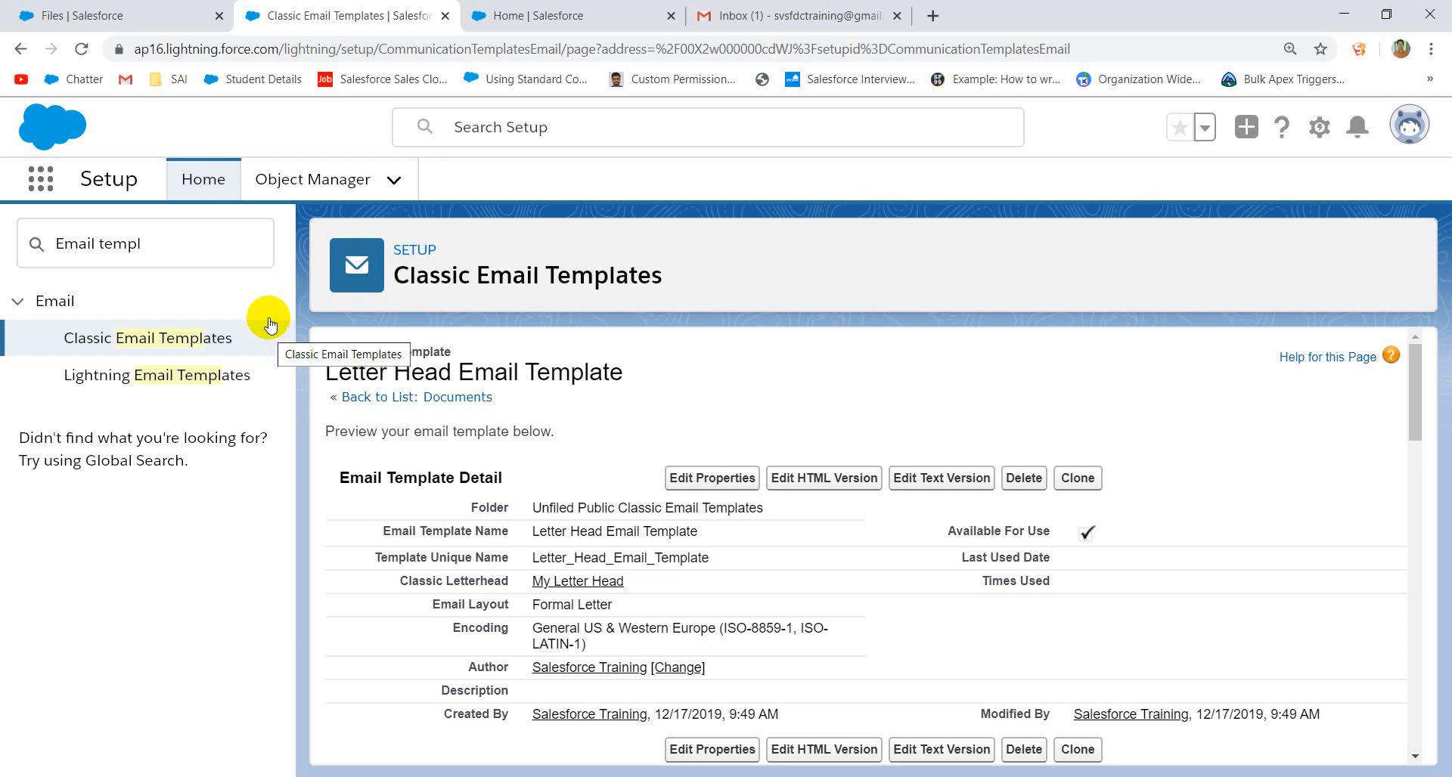
# - Switch to Gmail, open the newly received test email to check its letterhead and content, and delete it
pyautogui.click(779, 19)
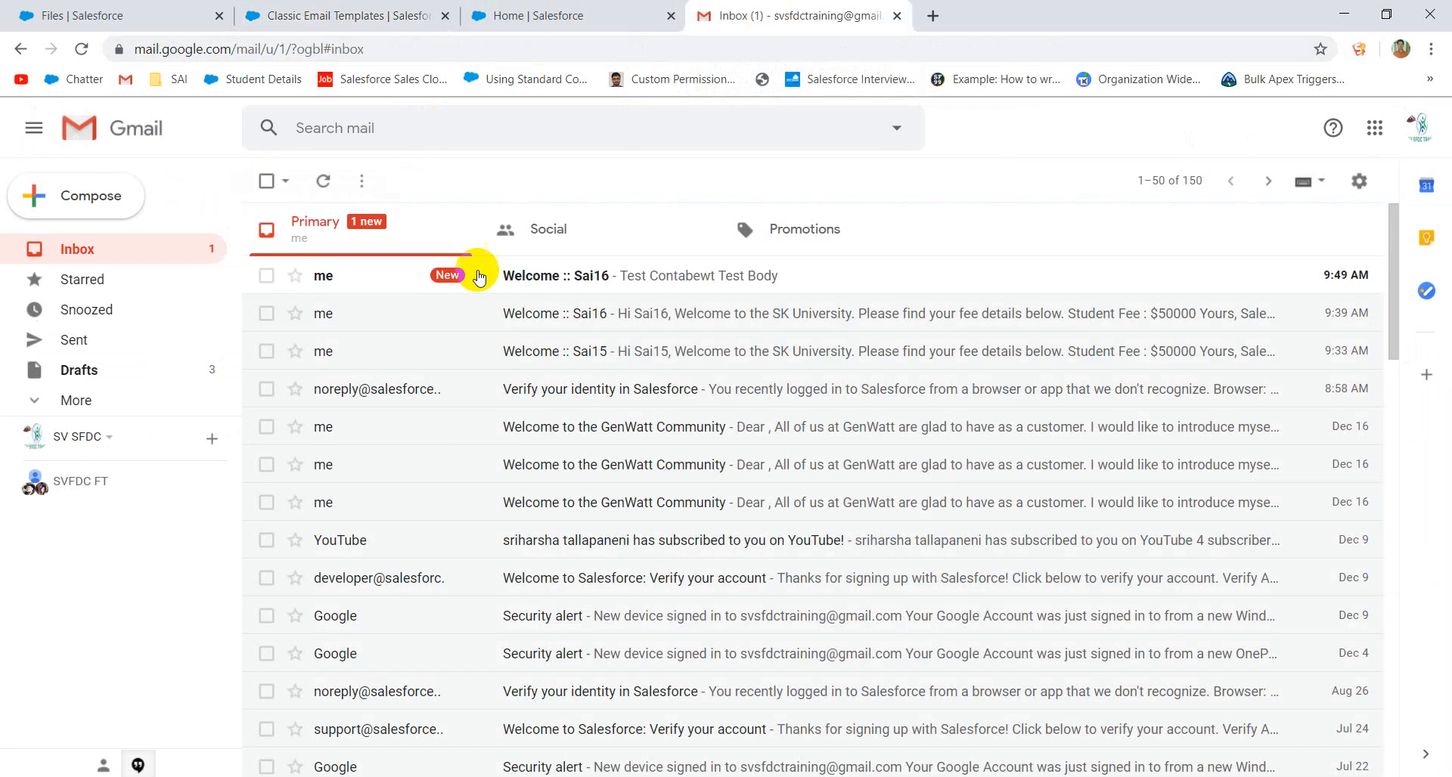
pyautogui.click(582, 275)
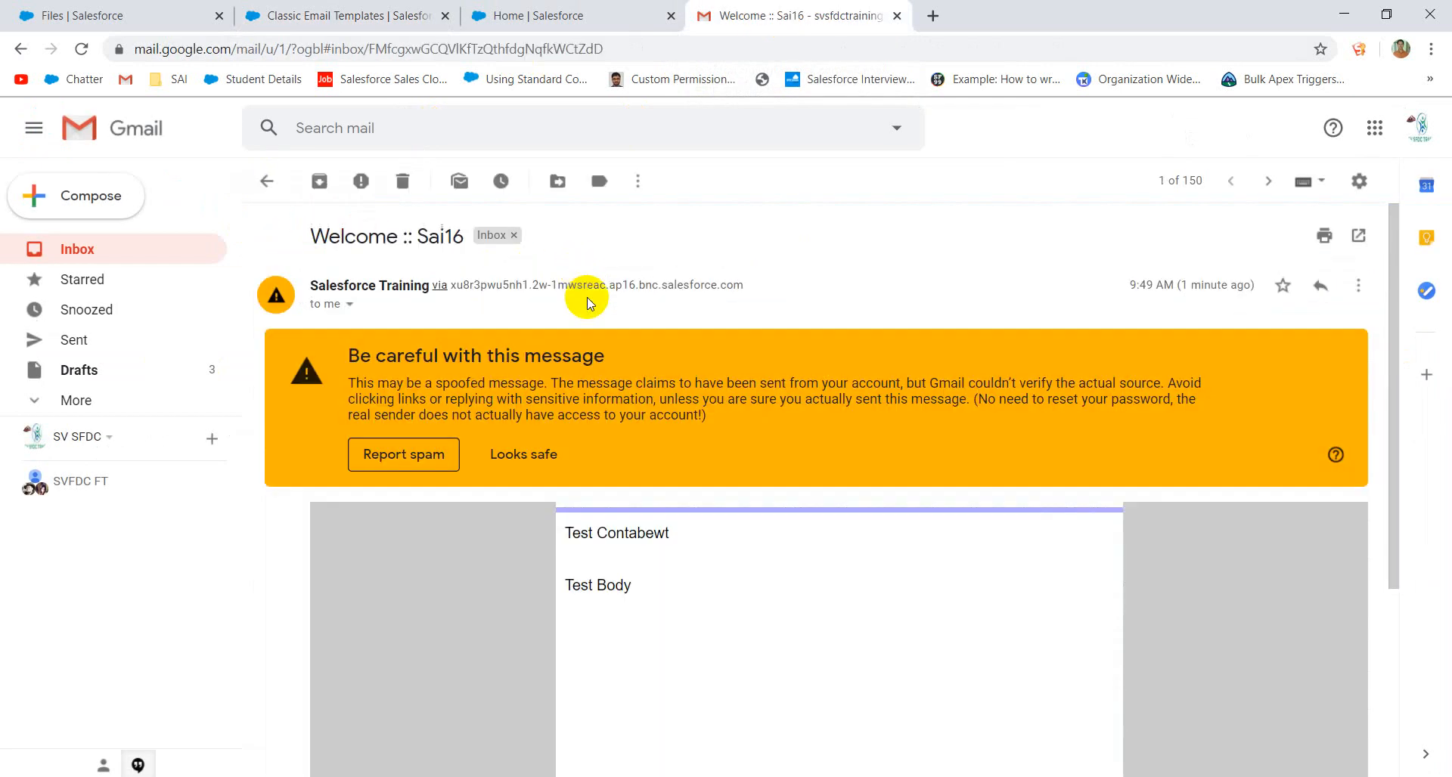
pyautogui.scroll(-3, 590, 308)
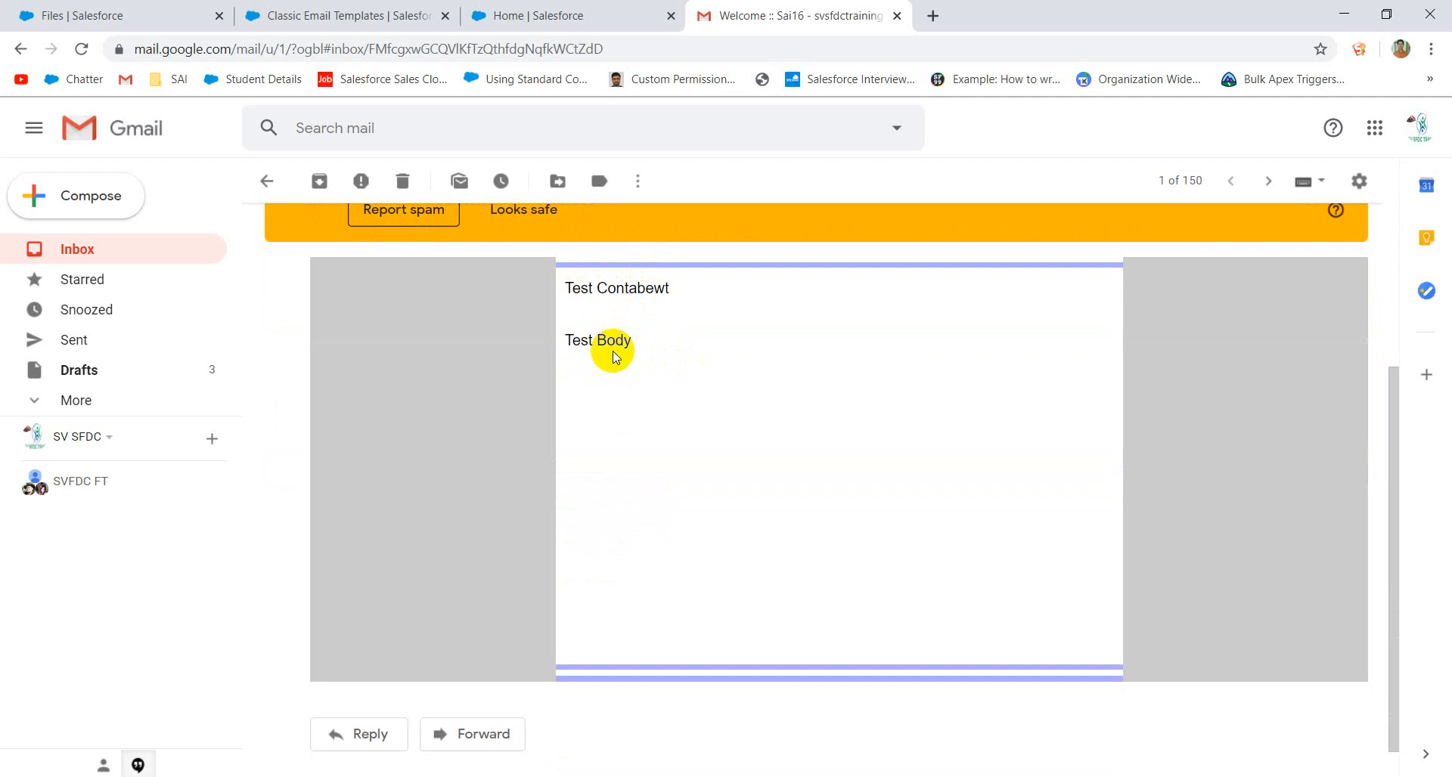
pyautogui.scroll(3, 613, 357)
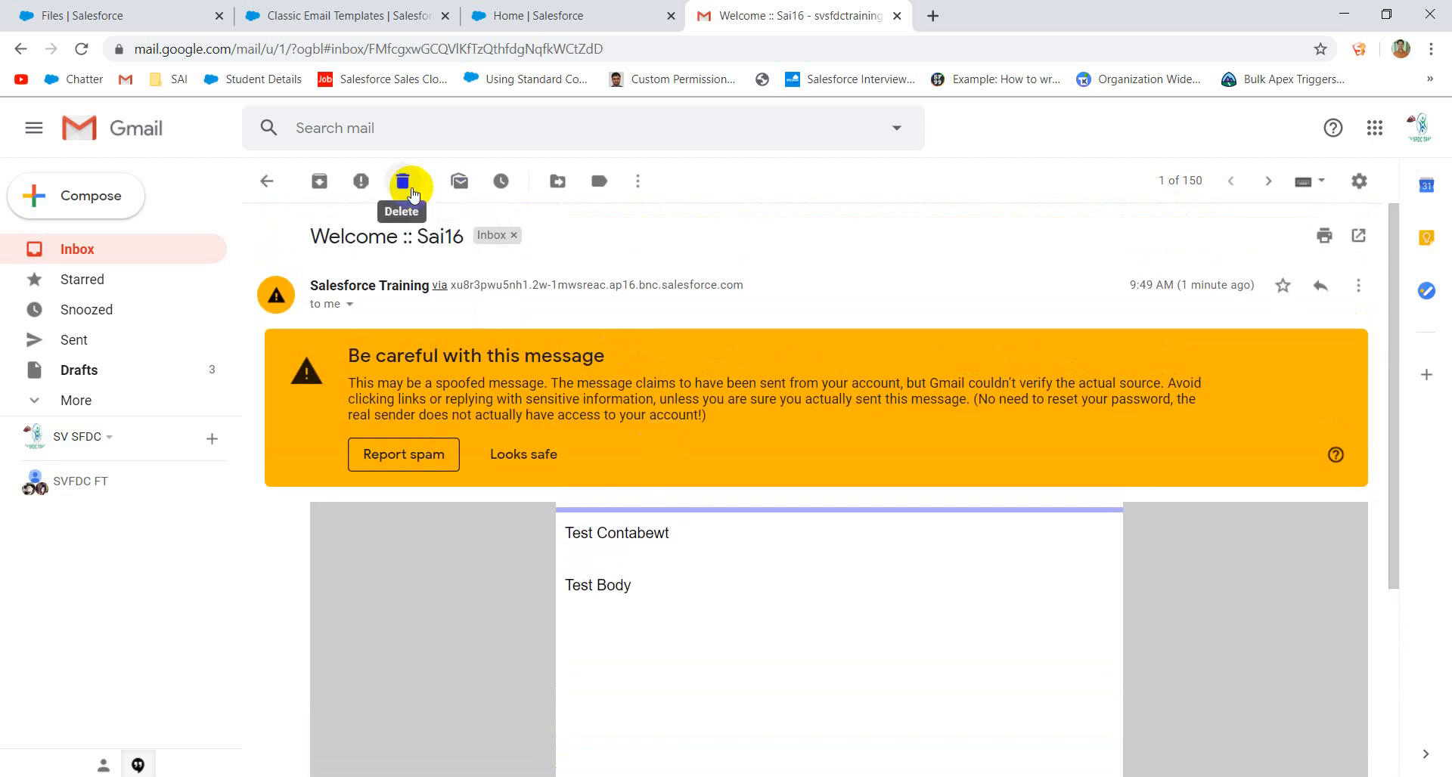
pyautogui.click(411, 188)
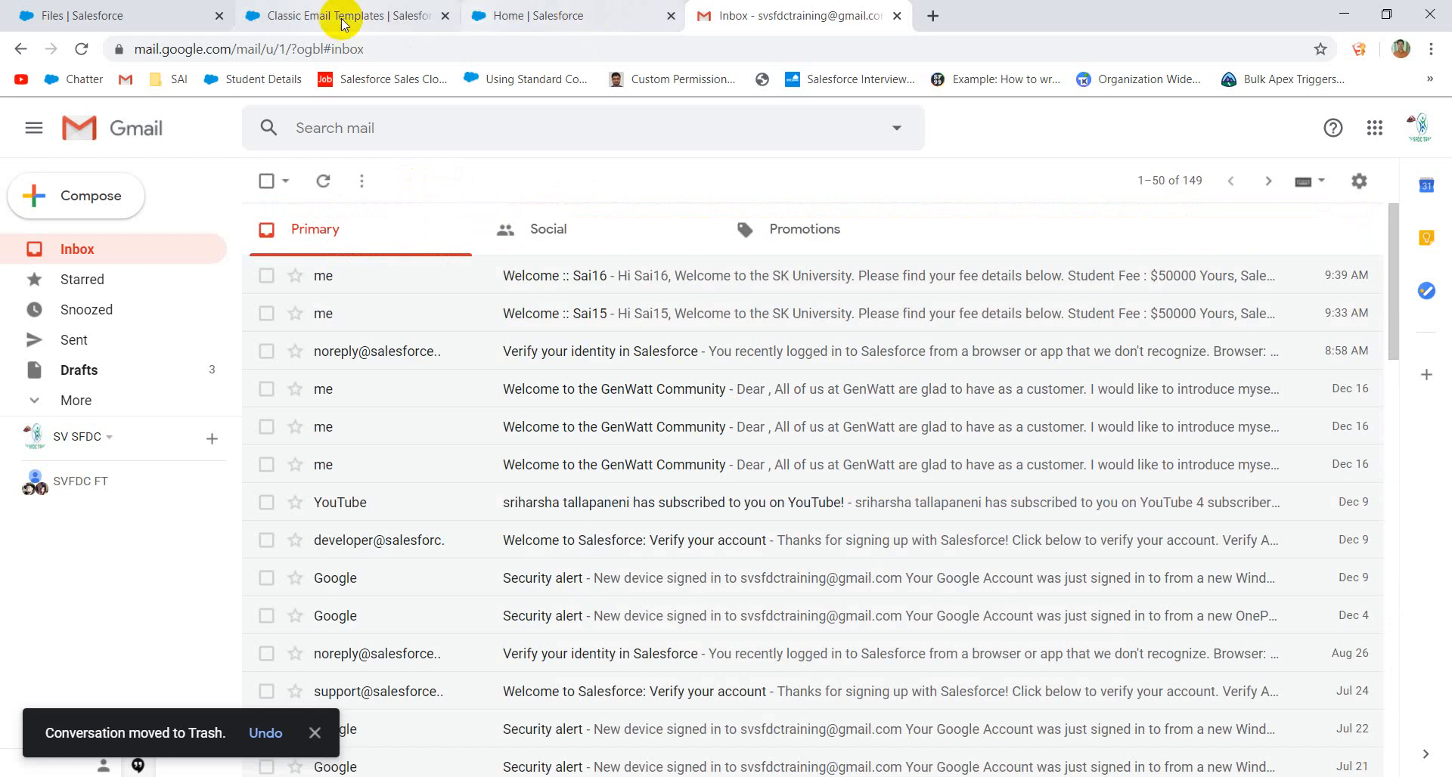
# - Switch back to Salesforce Setup, find Workflow Rules by searching for "workflo", and deactivate the Welcome Student rule
pyautogui.click(313, 17)
pyautogui.scroll(-3, 740, 385)
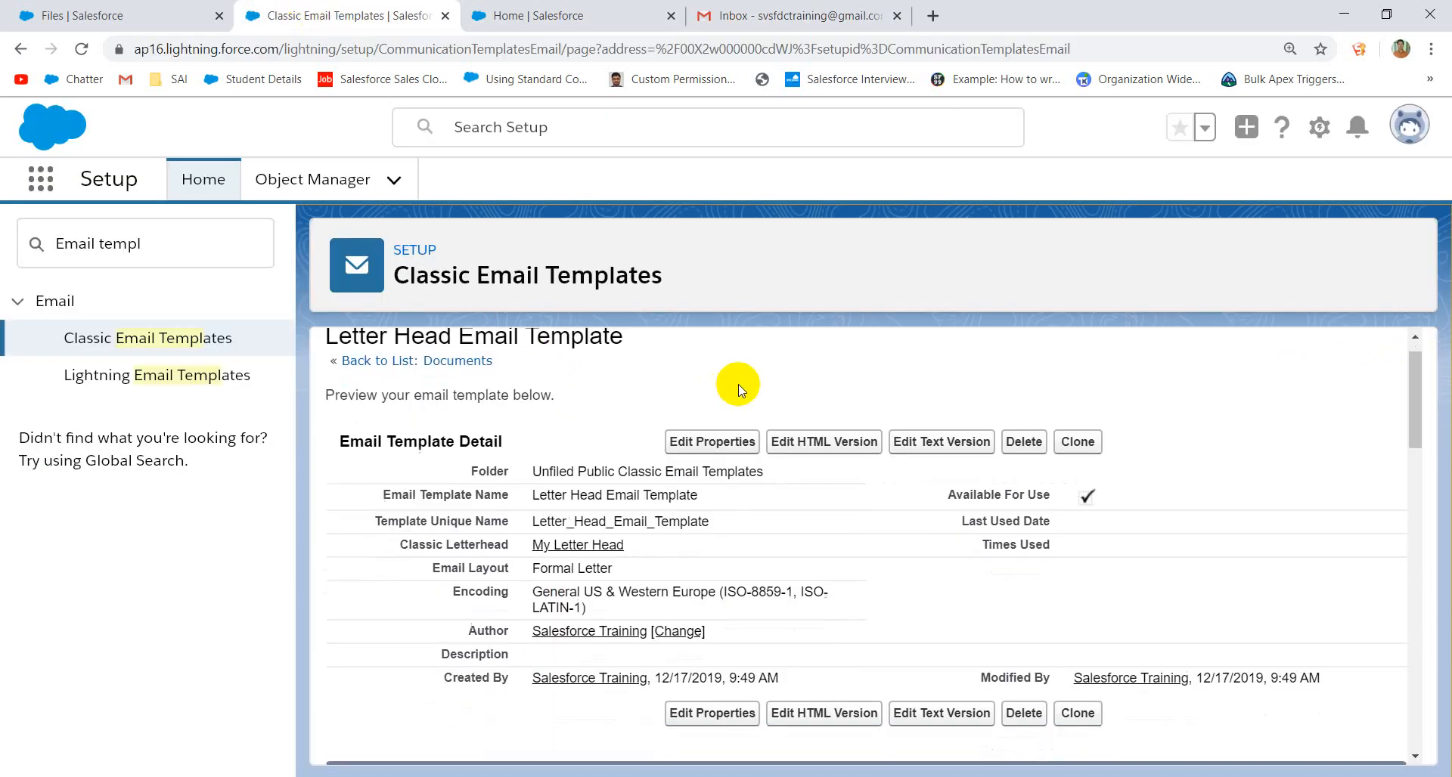
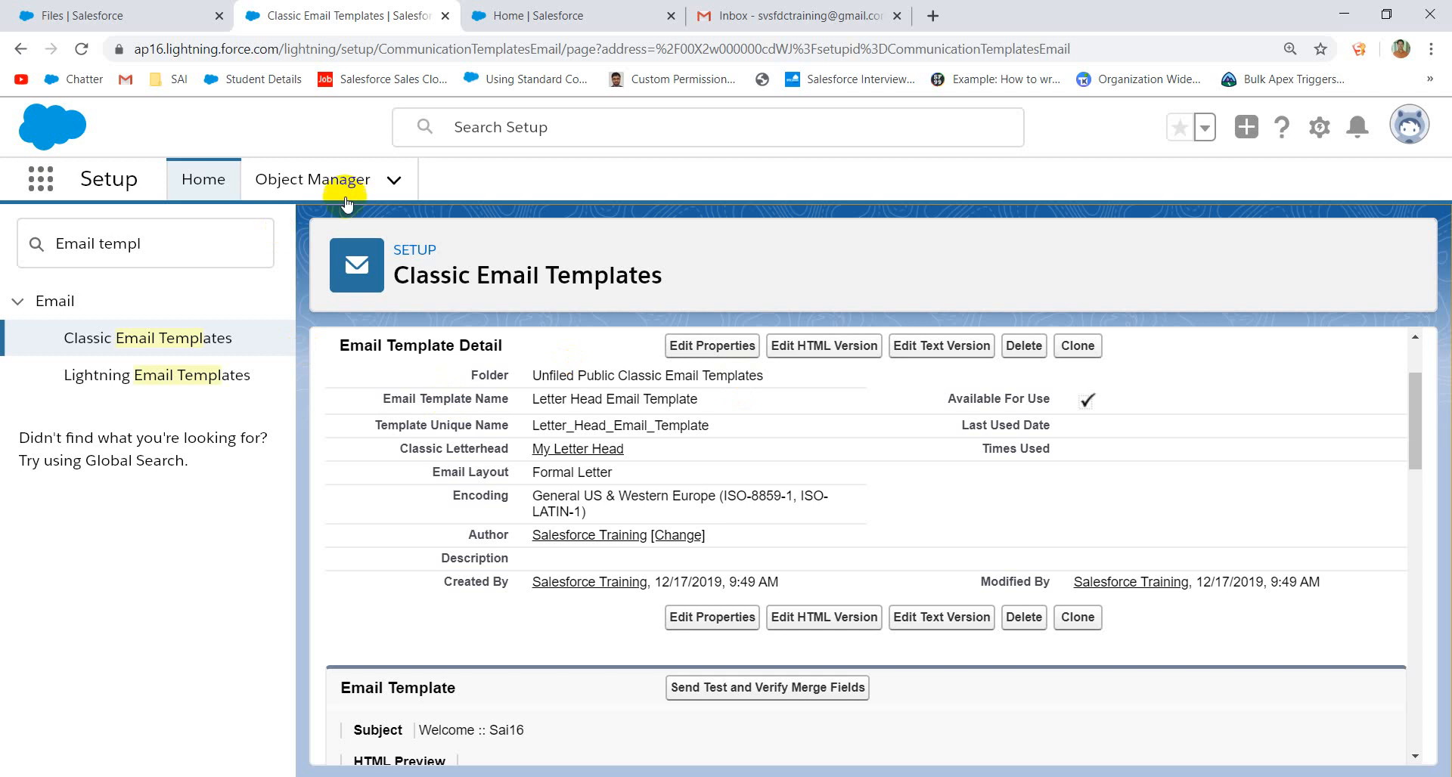
pyautogui.click(174, 250)
pyautogui.moveTo(174, 250); pyautogui.dragTo(1, 253)
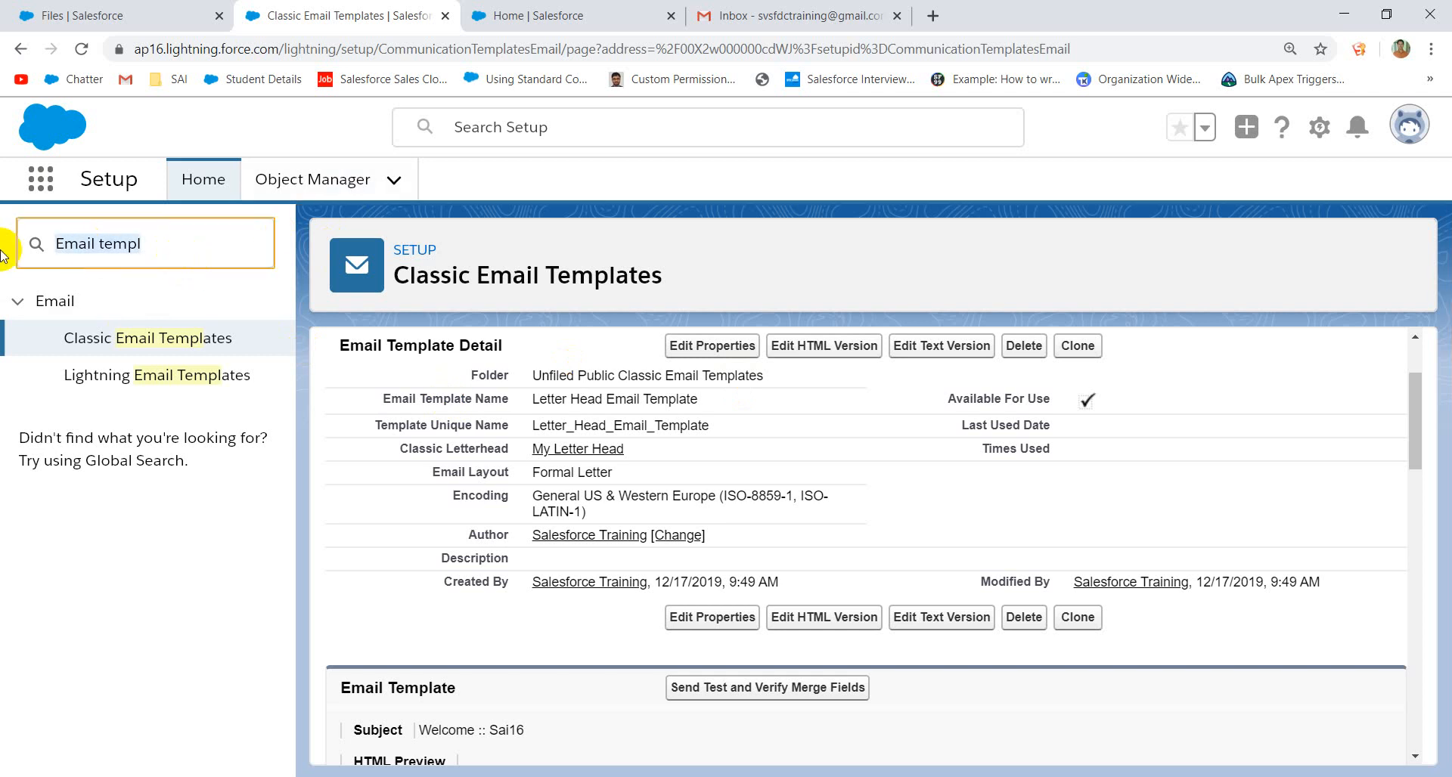
pyautogui.write('workflo')
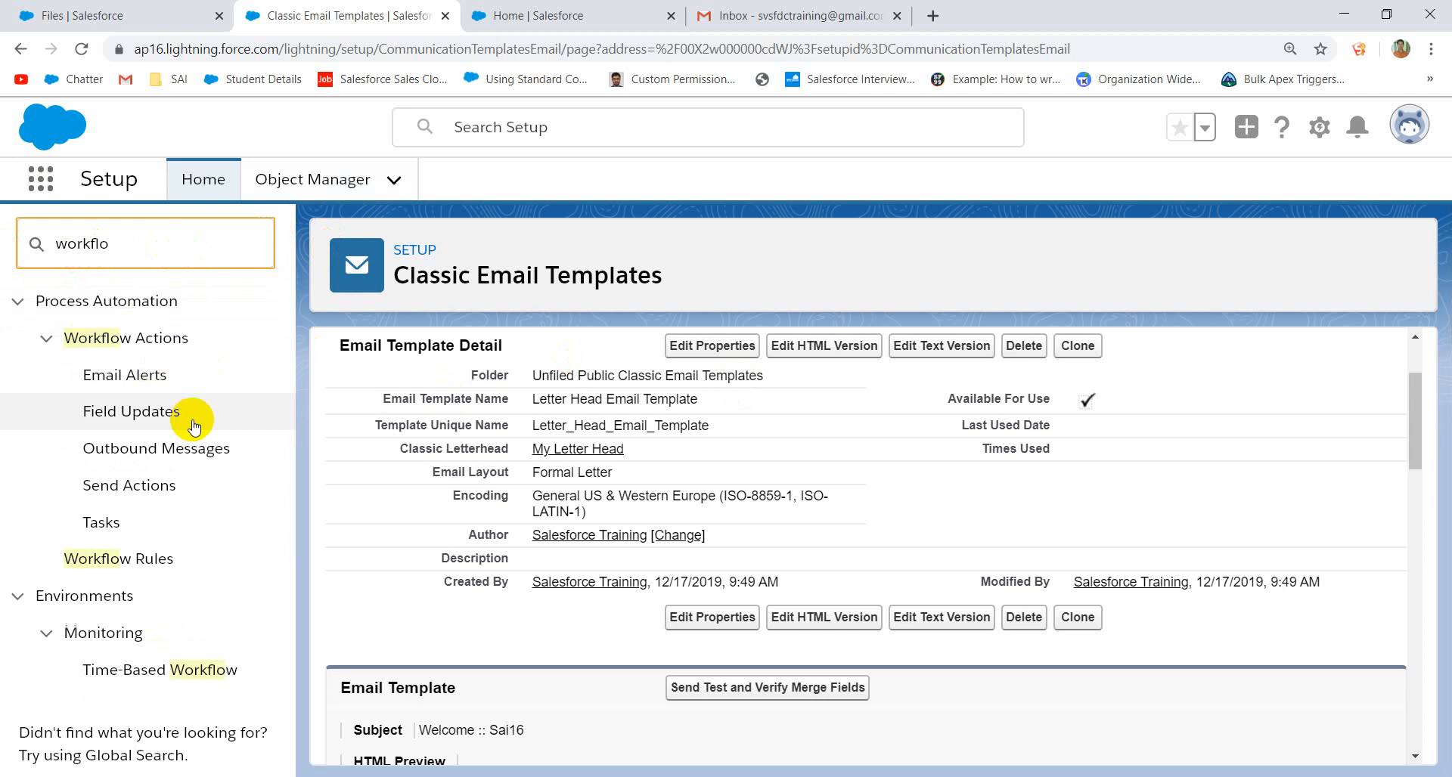
pyautogui.click(123, 569)
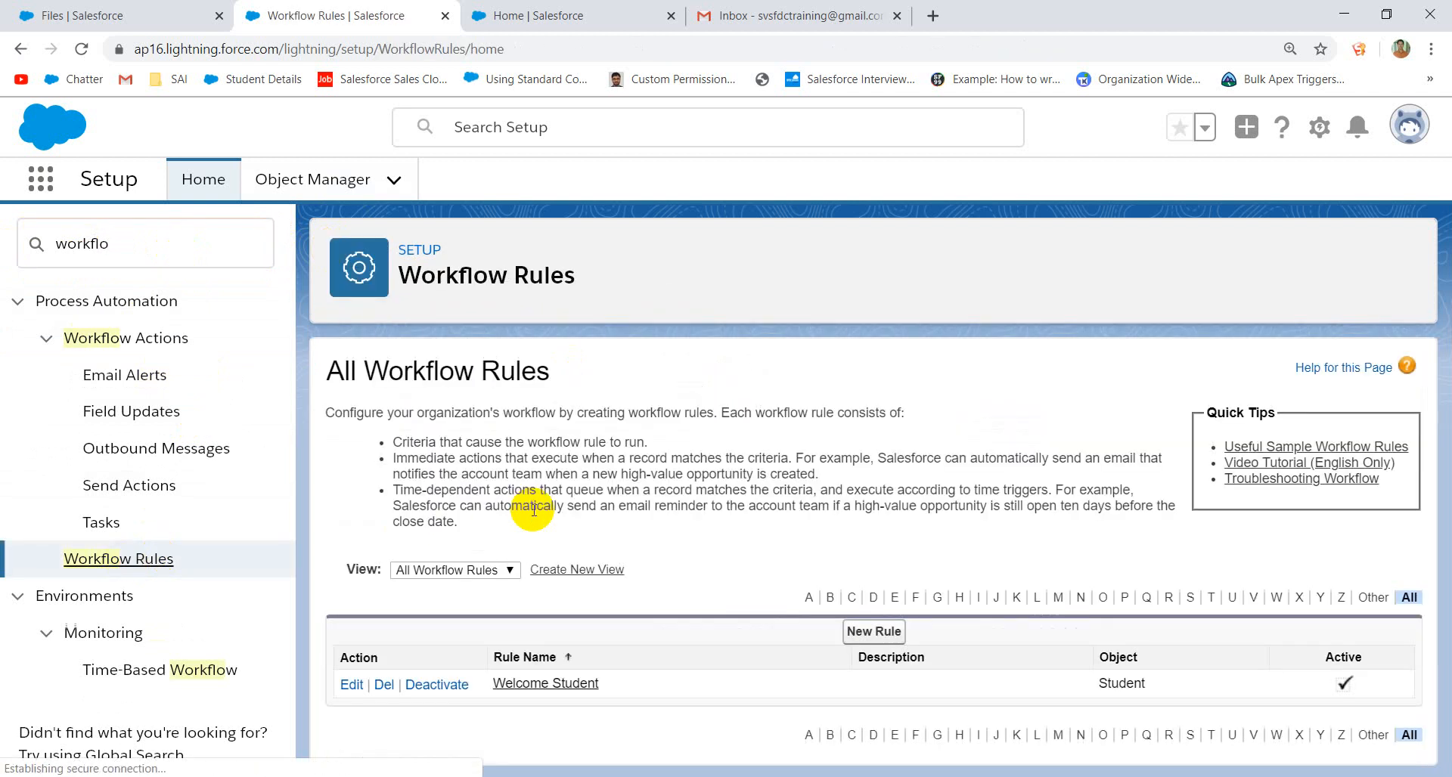
pyautogui.click(437, 673)
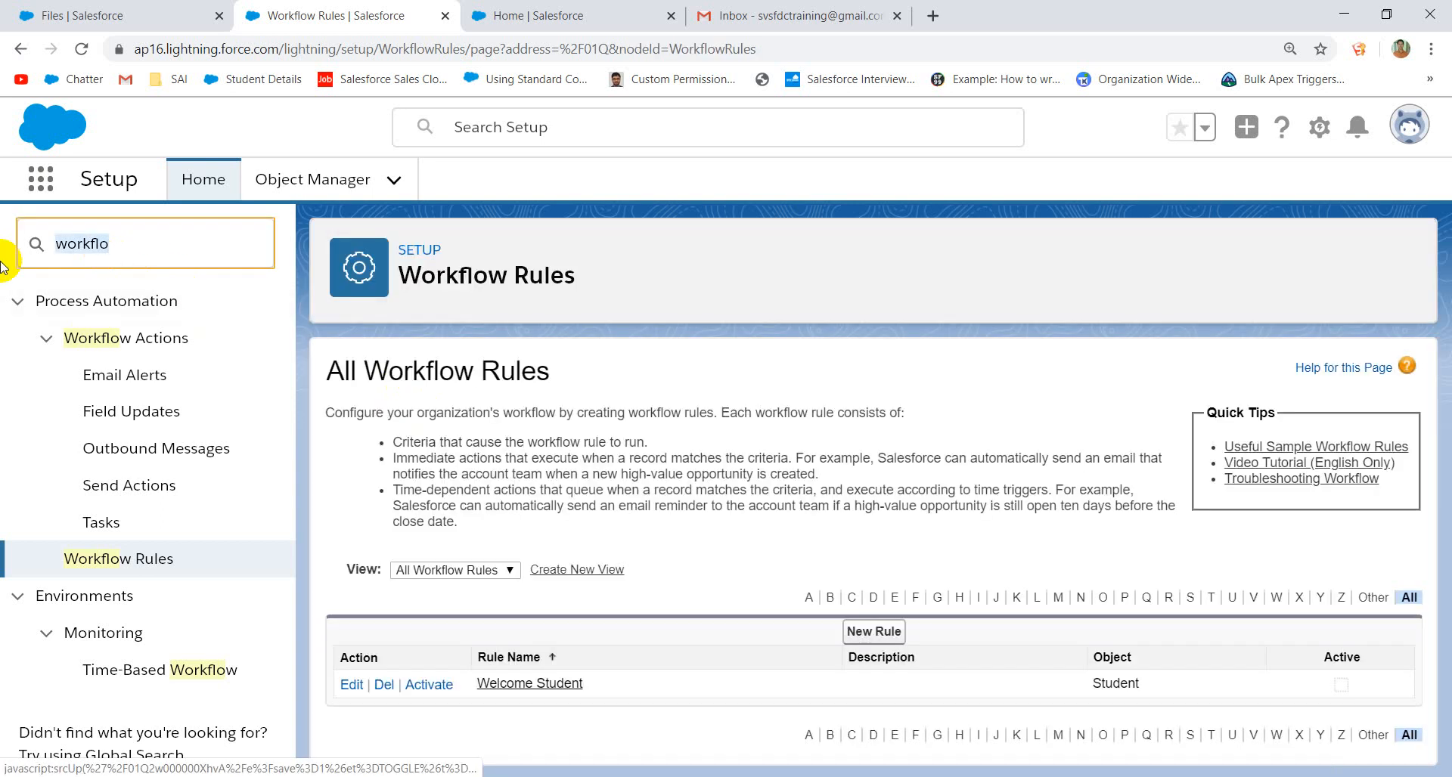
# - Search Setup for "Process" and open Process Builder
pyautogui.write('Process')
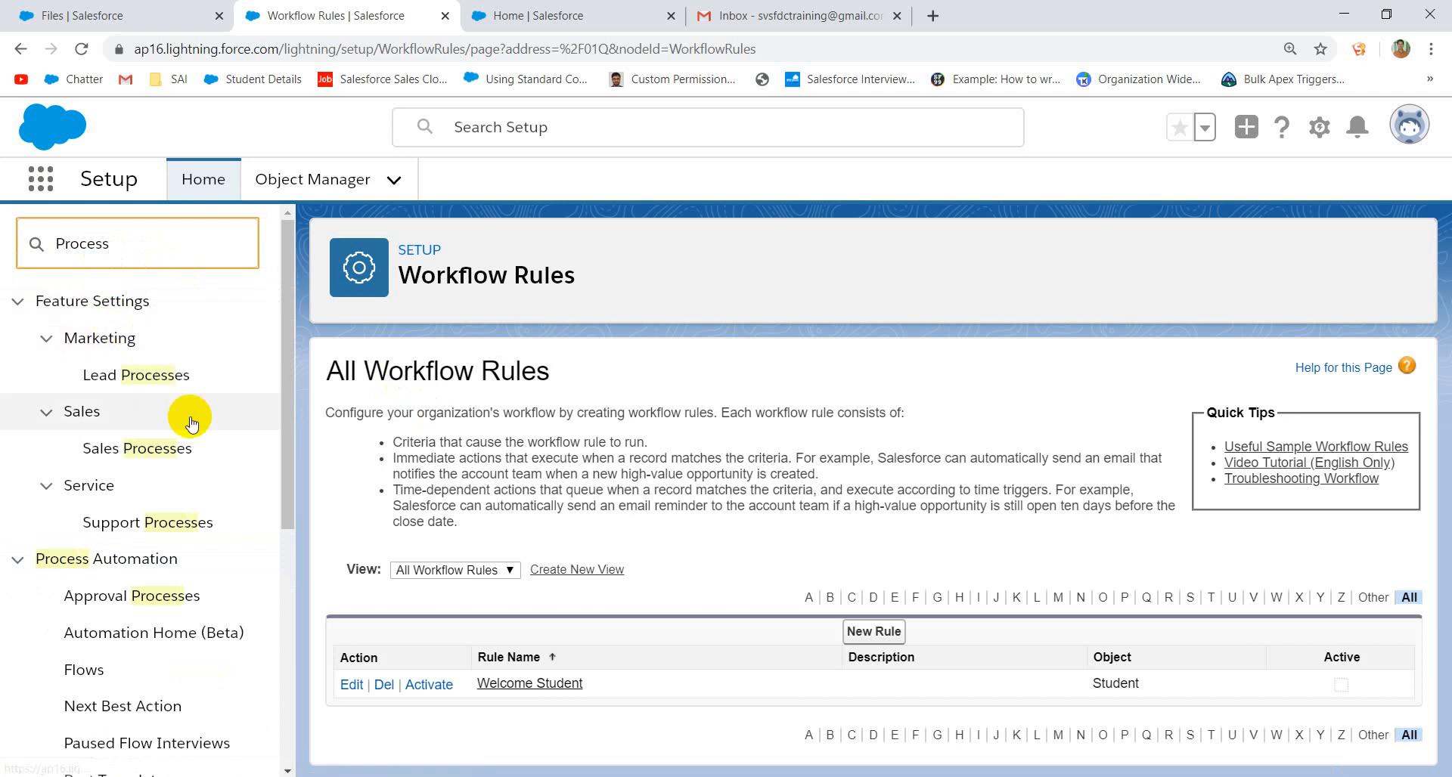
pyautogui.scroll(-1, 189, 420)
pyautogui.scroll(-2, 195, 424)
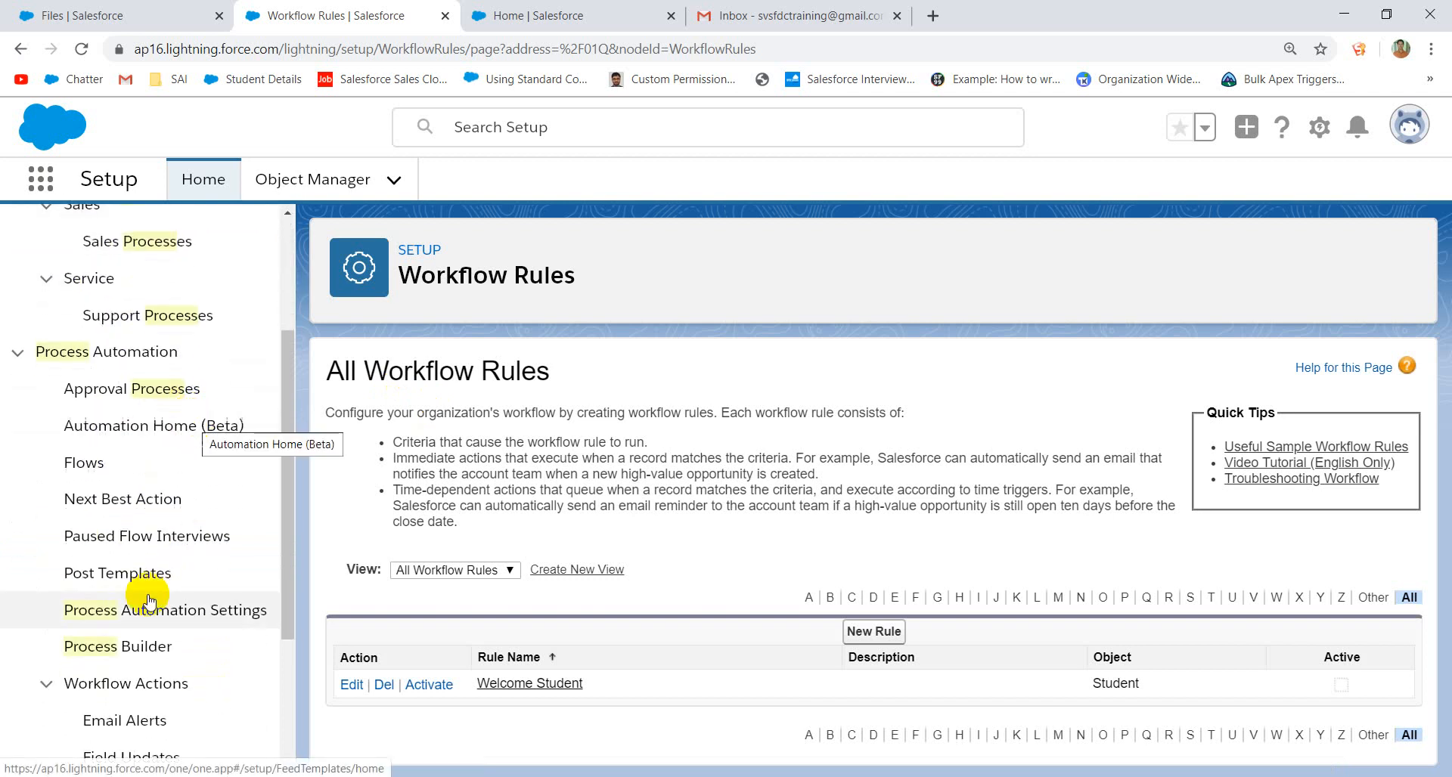
pyautogui.click(112, 648)
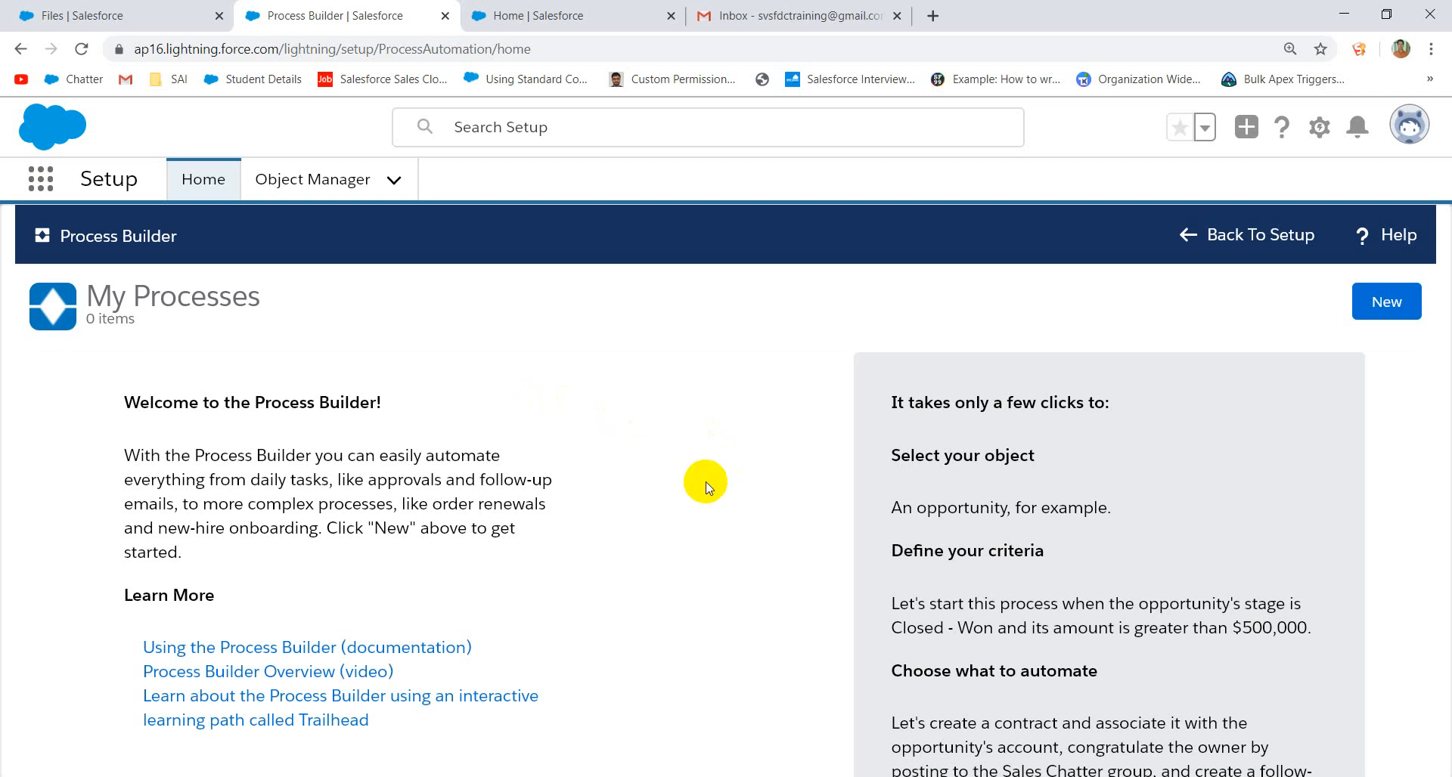
# - Create a process named "Send Welcome Email to Student" that starts when a record changes
pyautogui.click(1376, 321)
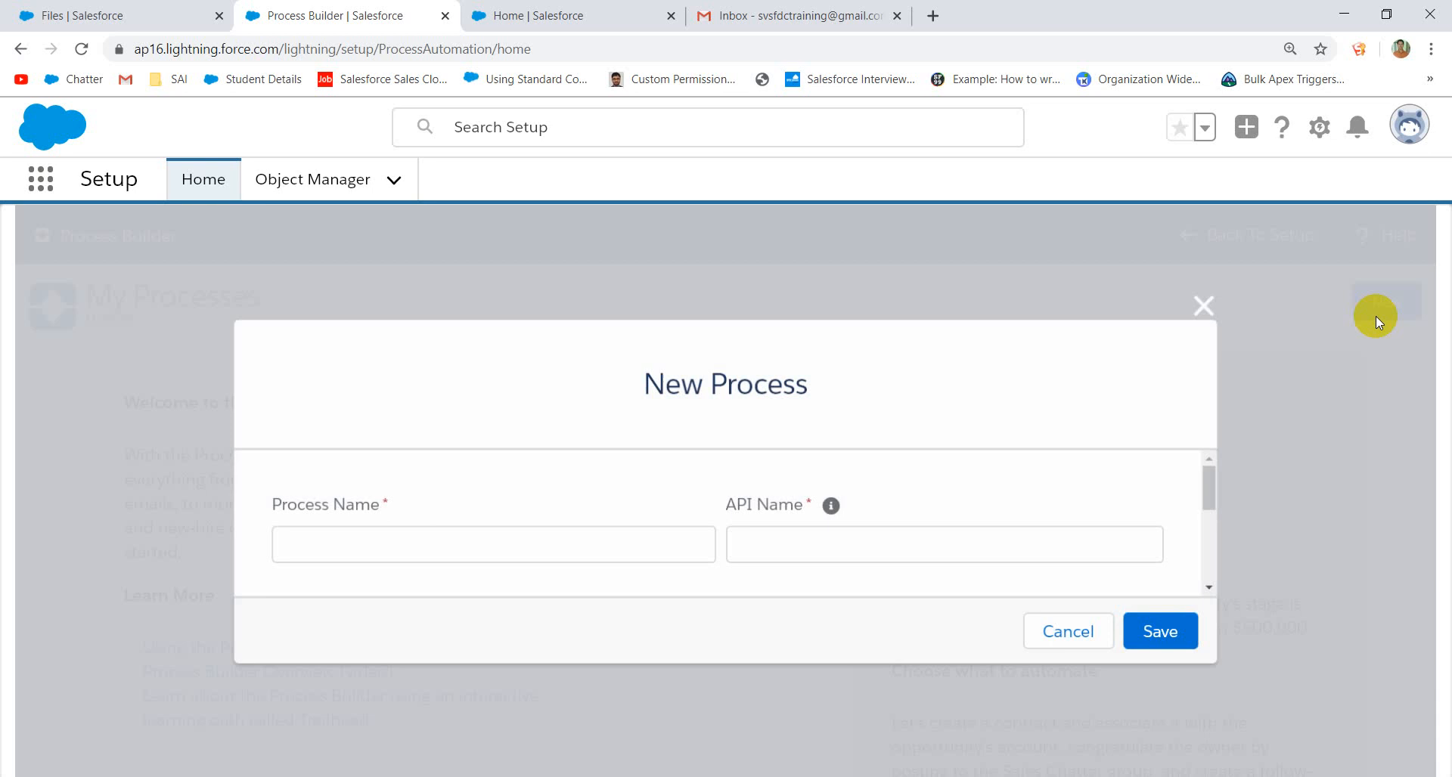
pyautogui.click(328, 560)
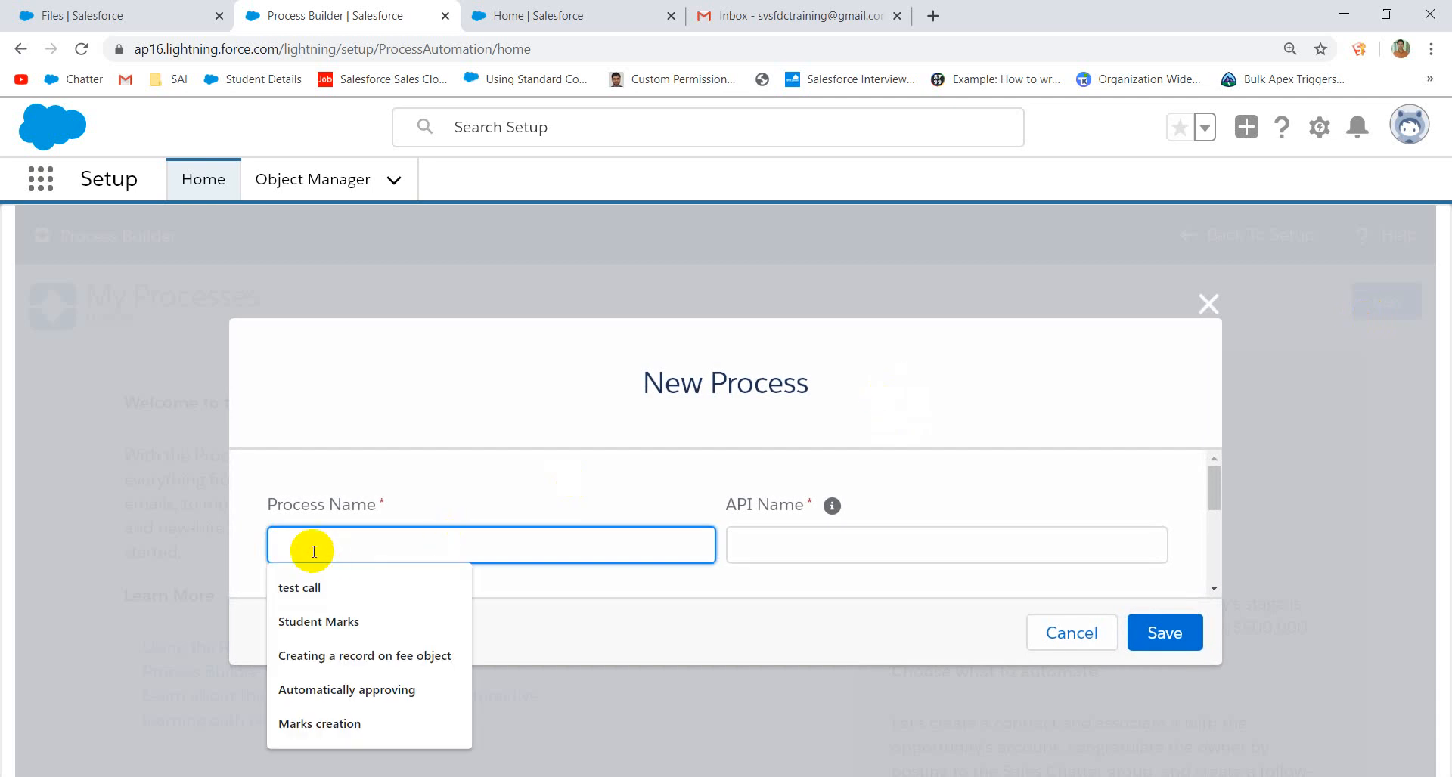
pyautogui.write('Send ')
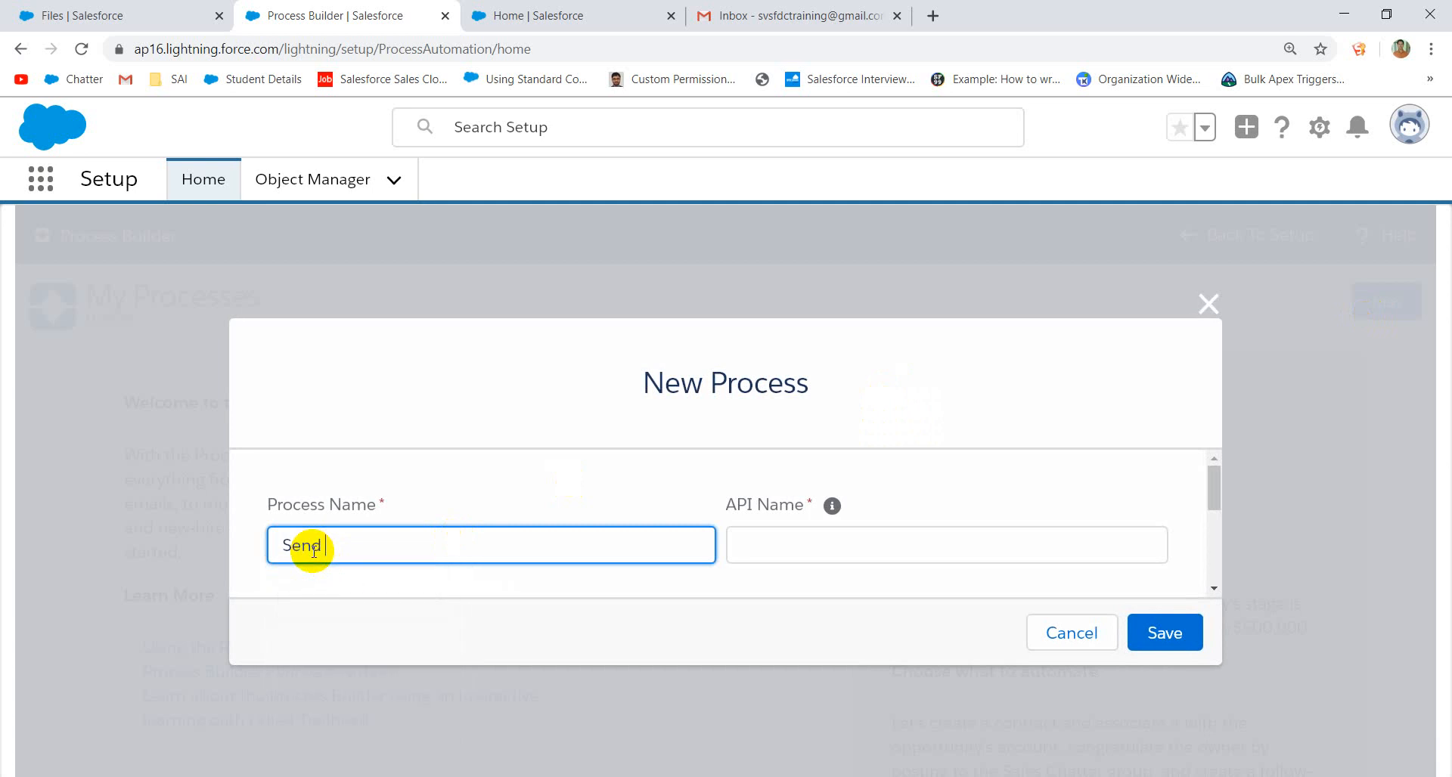
pyautogui.write('Welcome Email to S')
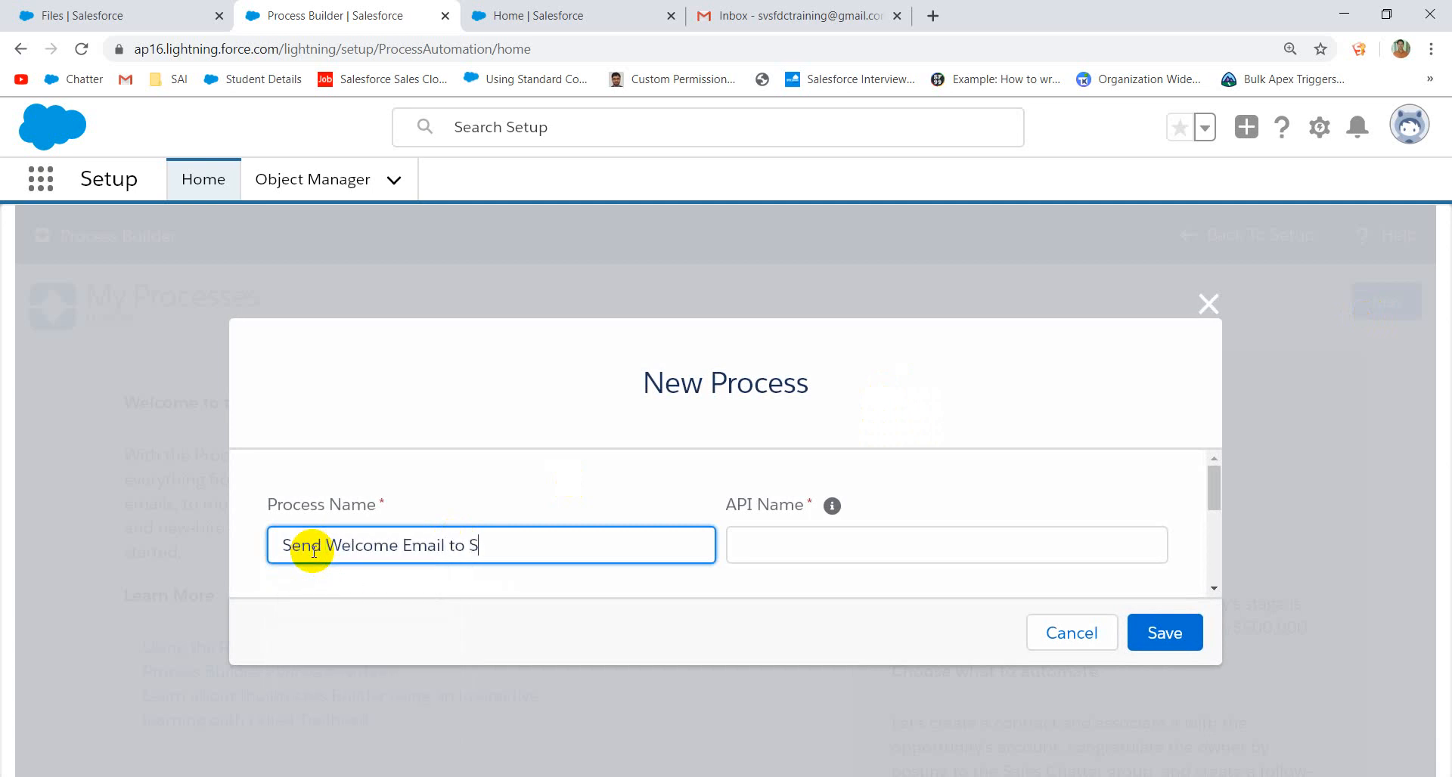
pyautogui.write('tudent')
pyautogui.click(622, 479)
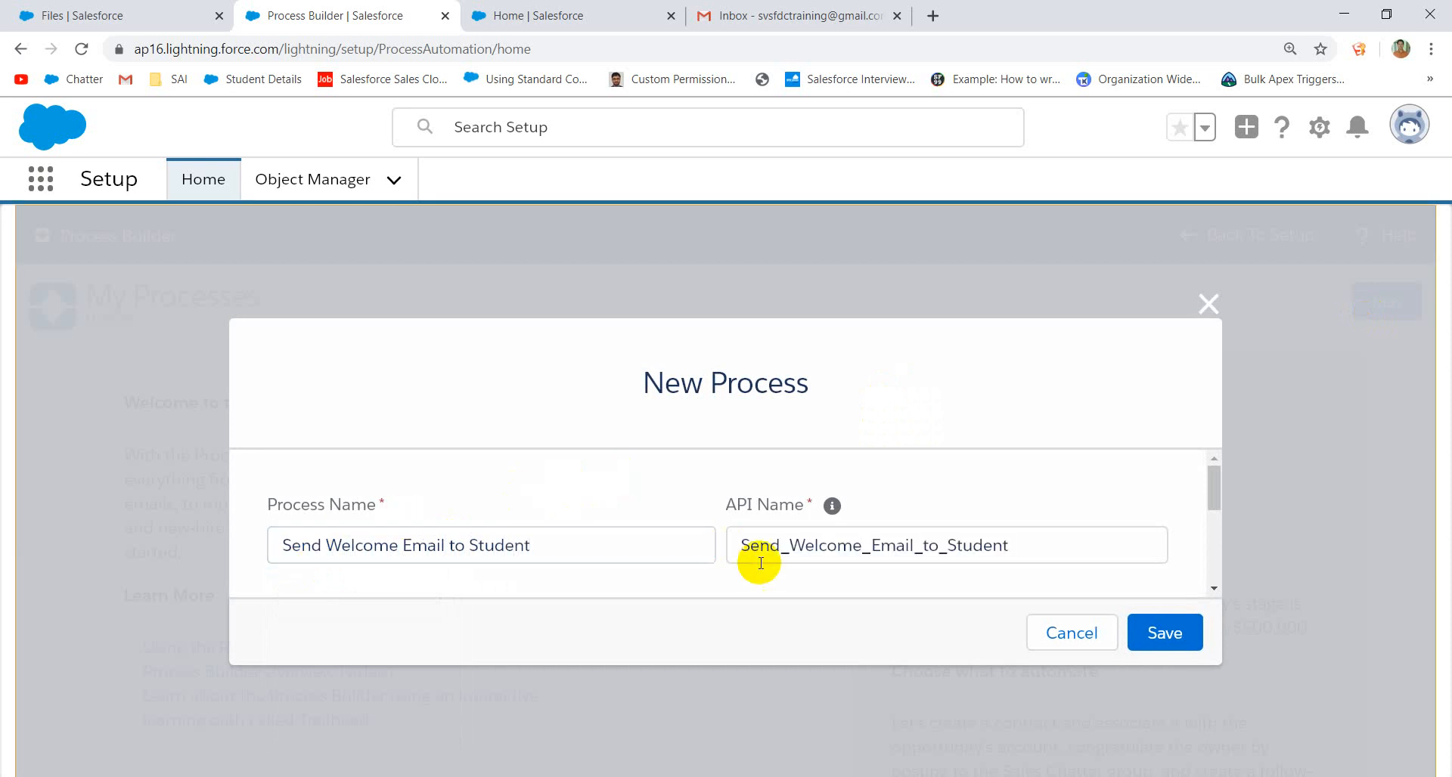
pyautogui.scroll(-5, 761, 563)
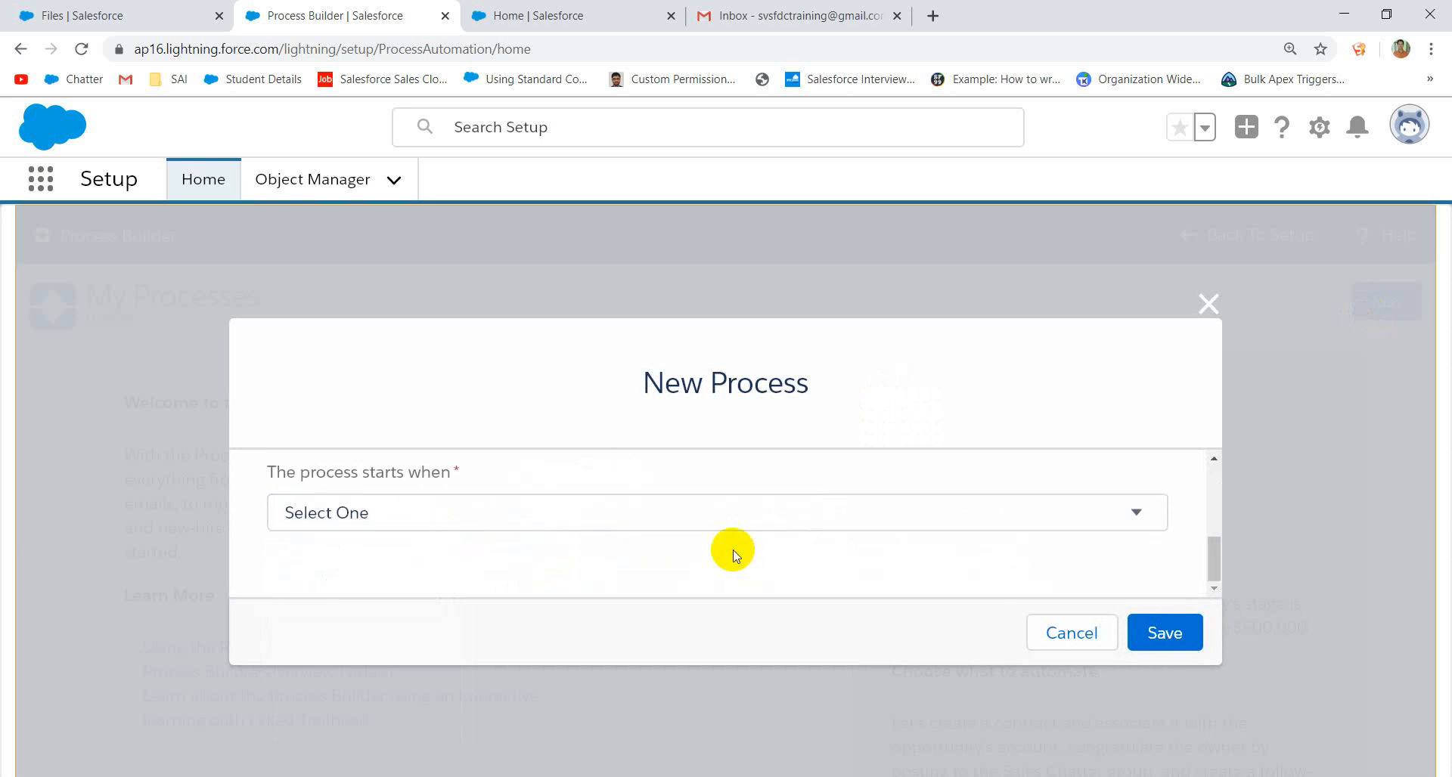
pyautogui.click(671, 531)
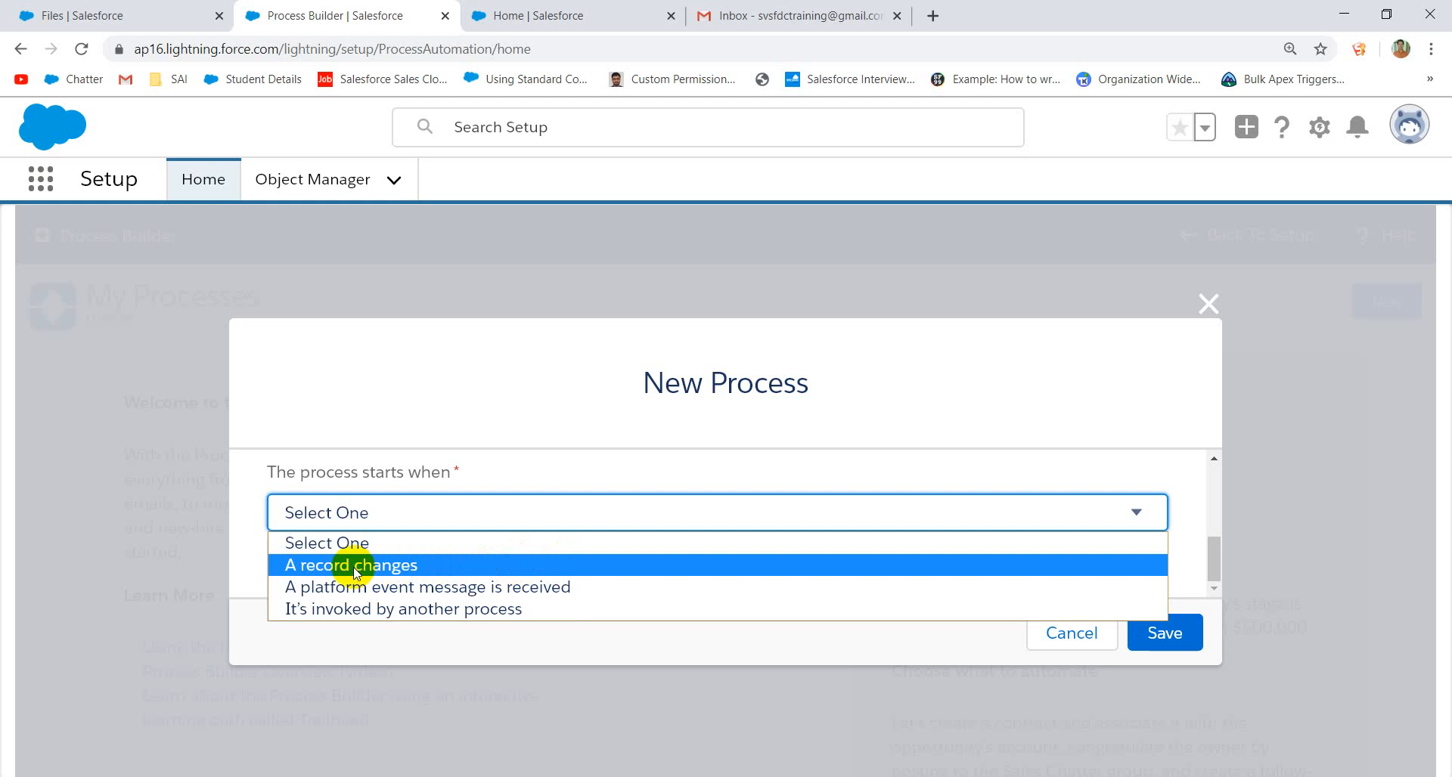
pyautogui.click(445, 567)
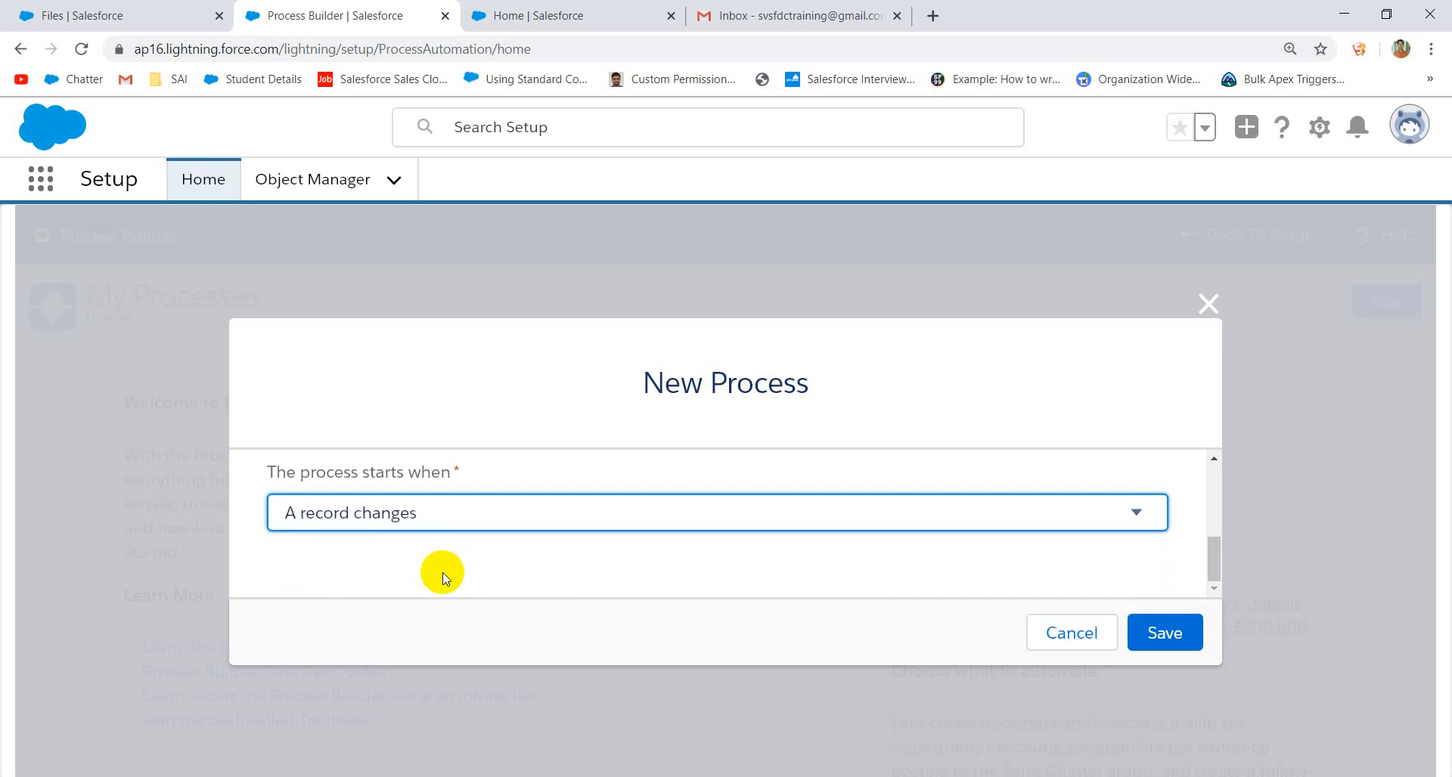
pyautogui.click(1158, 634)
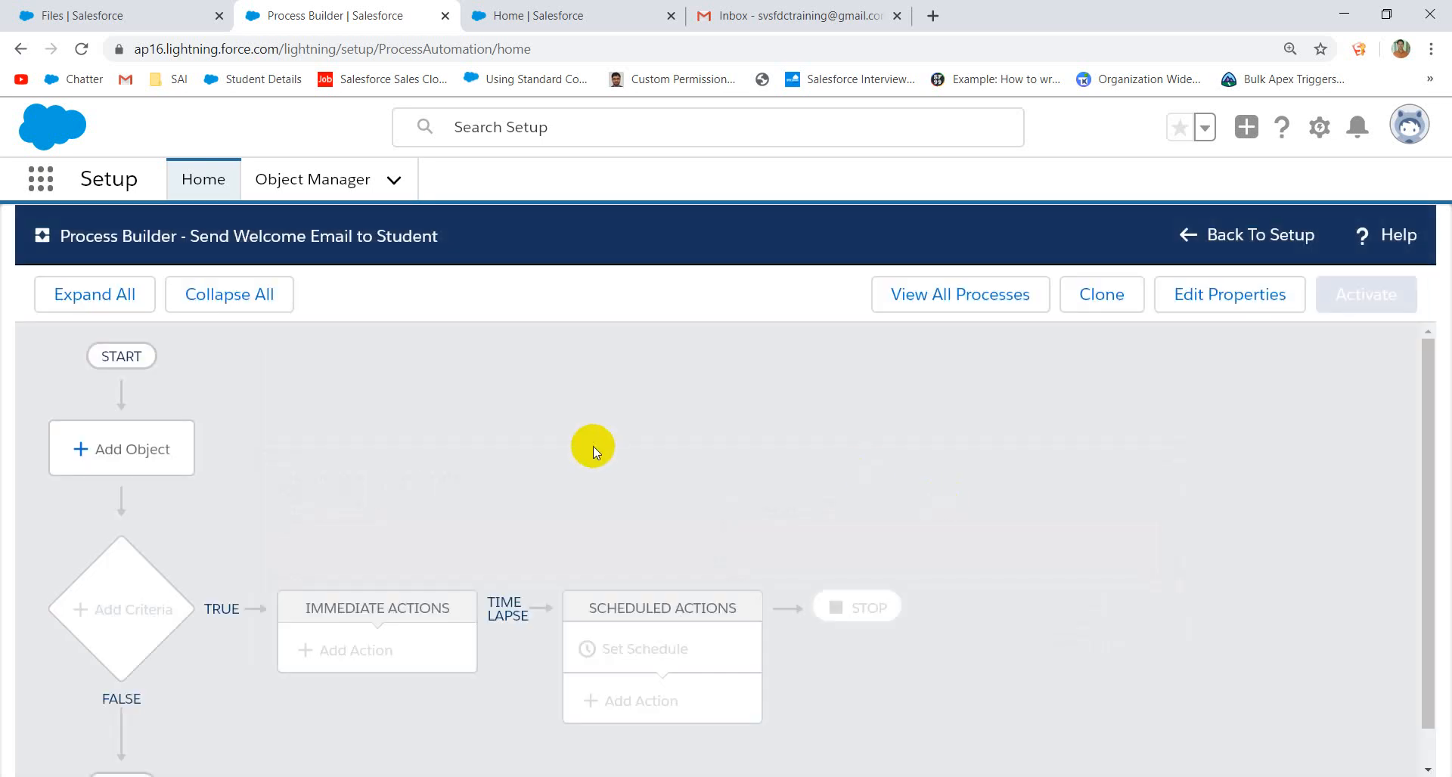
# - Set Student as the process object, starting only when a record is created, and save with recursion left off
pyautogui.click(117, 452)
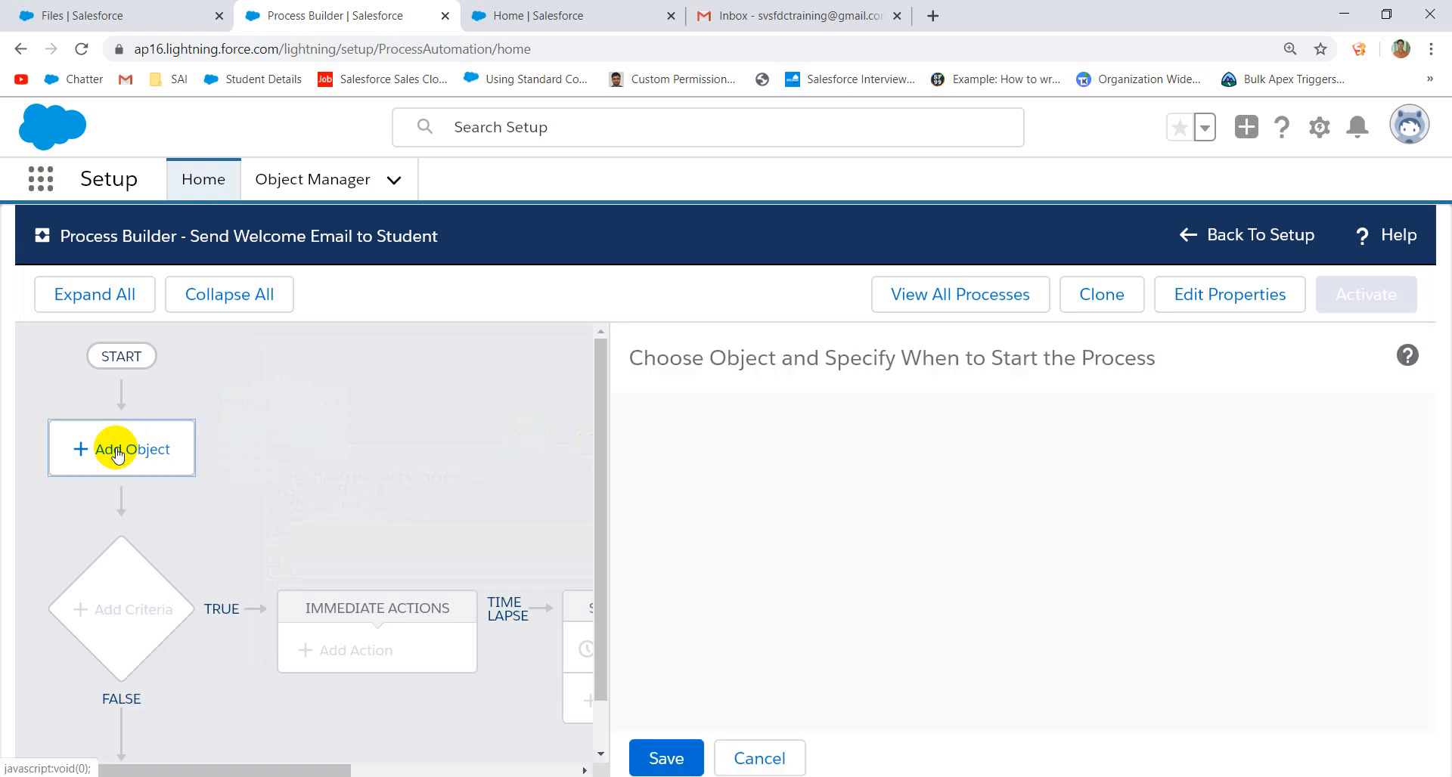
pyautogui.click(719, 462)
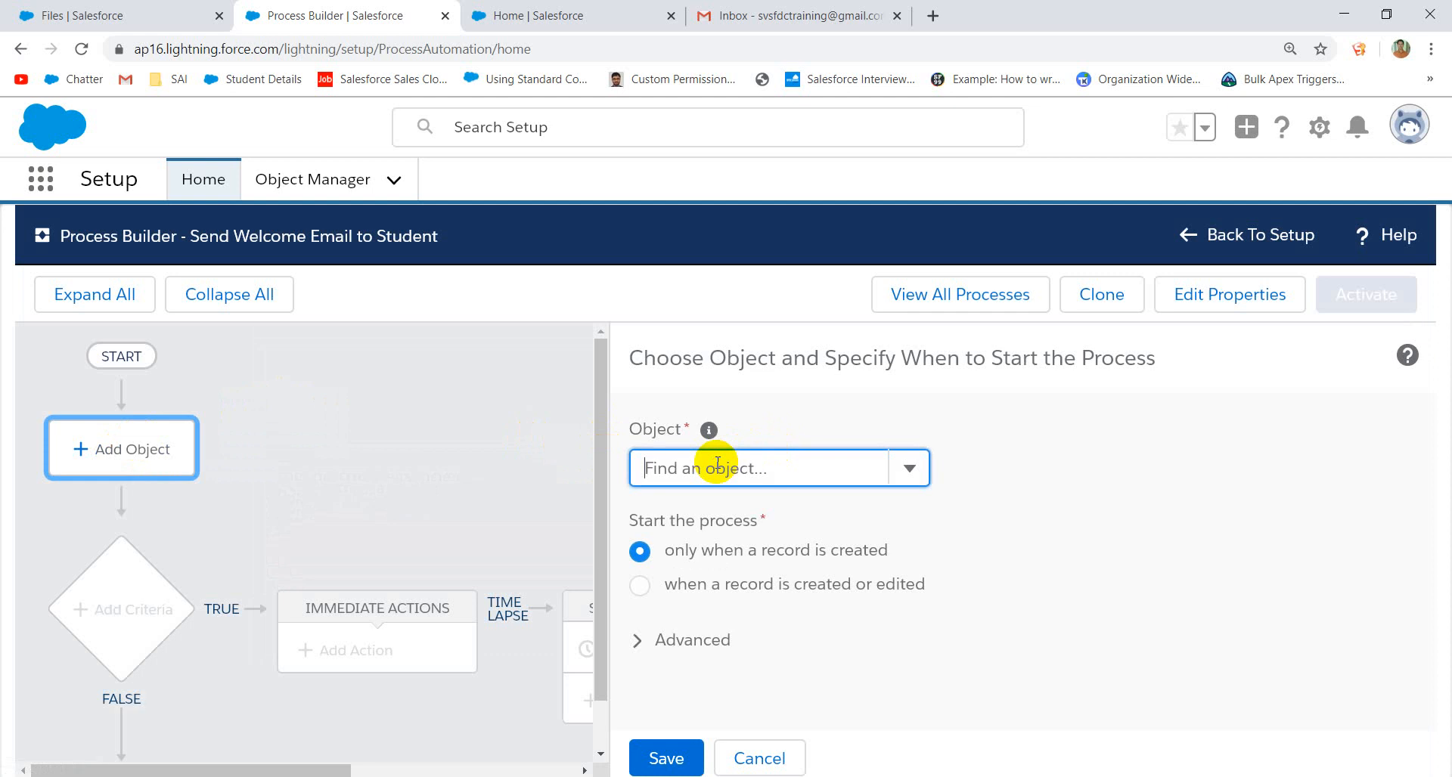
pyautogui.write('Studnet')
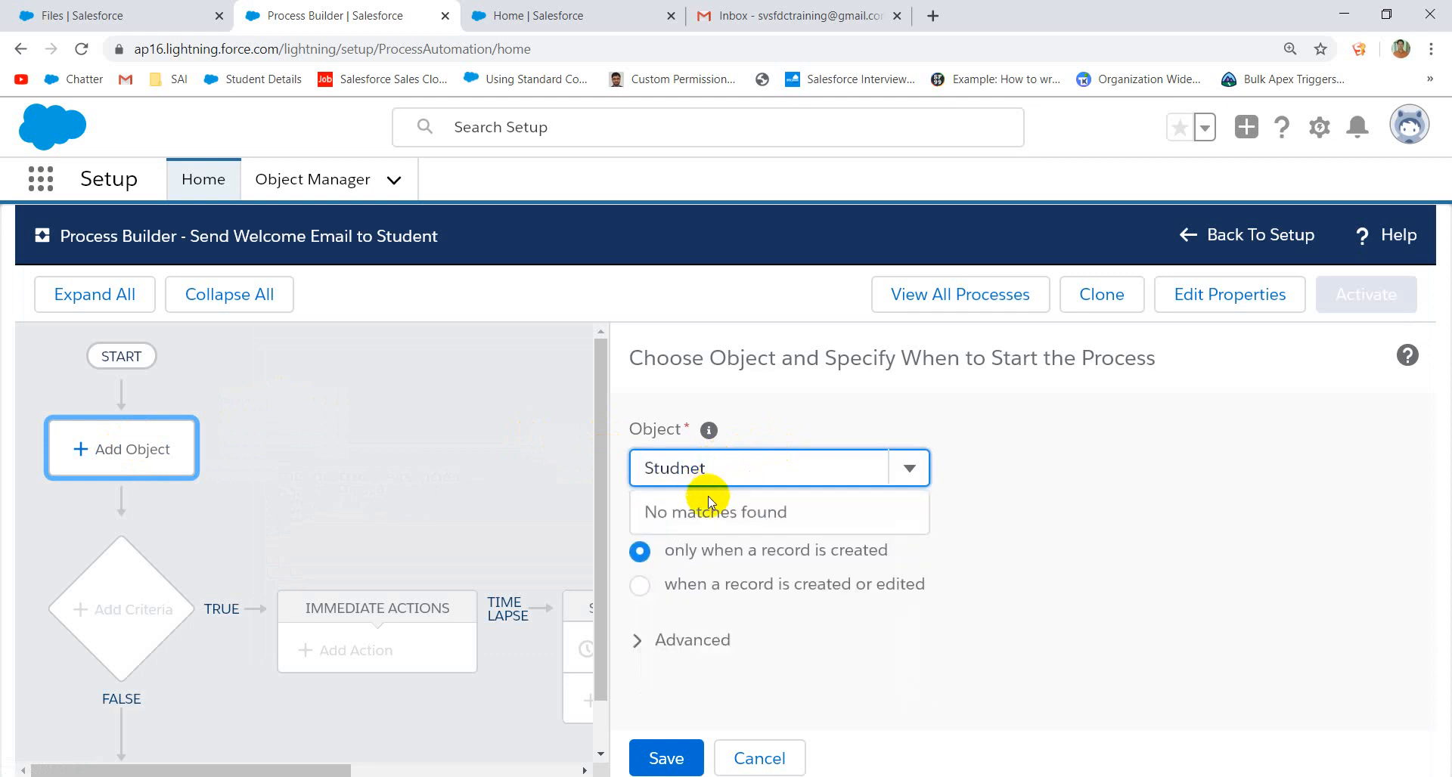
pyautogui.press('BackSpace')
pyautogui.press('BackSpace')
pyautogui.press('BackSpace')
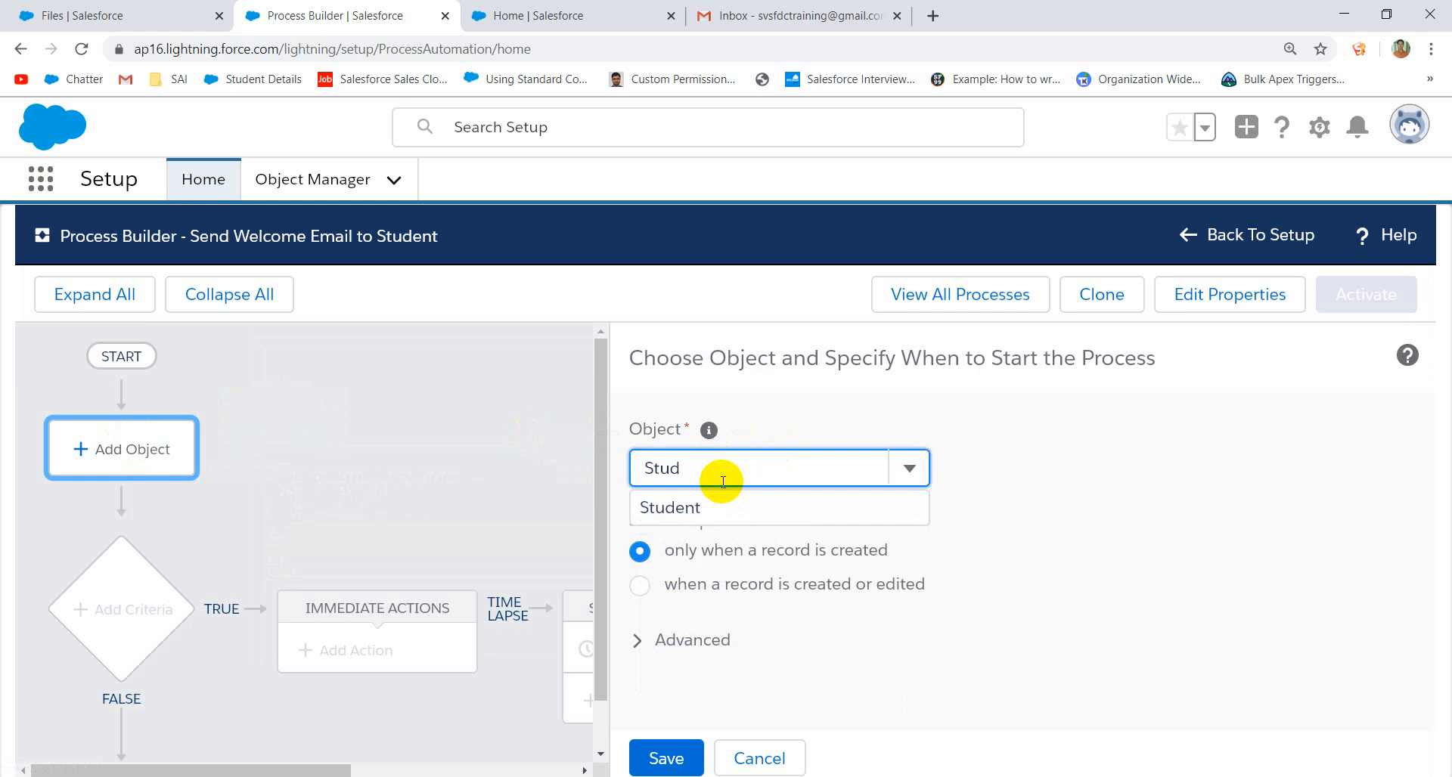
pyautogui.click(681, 505)
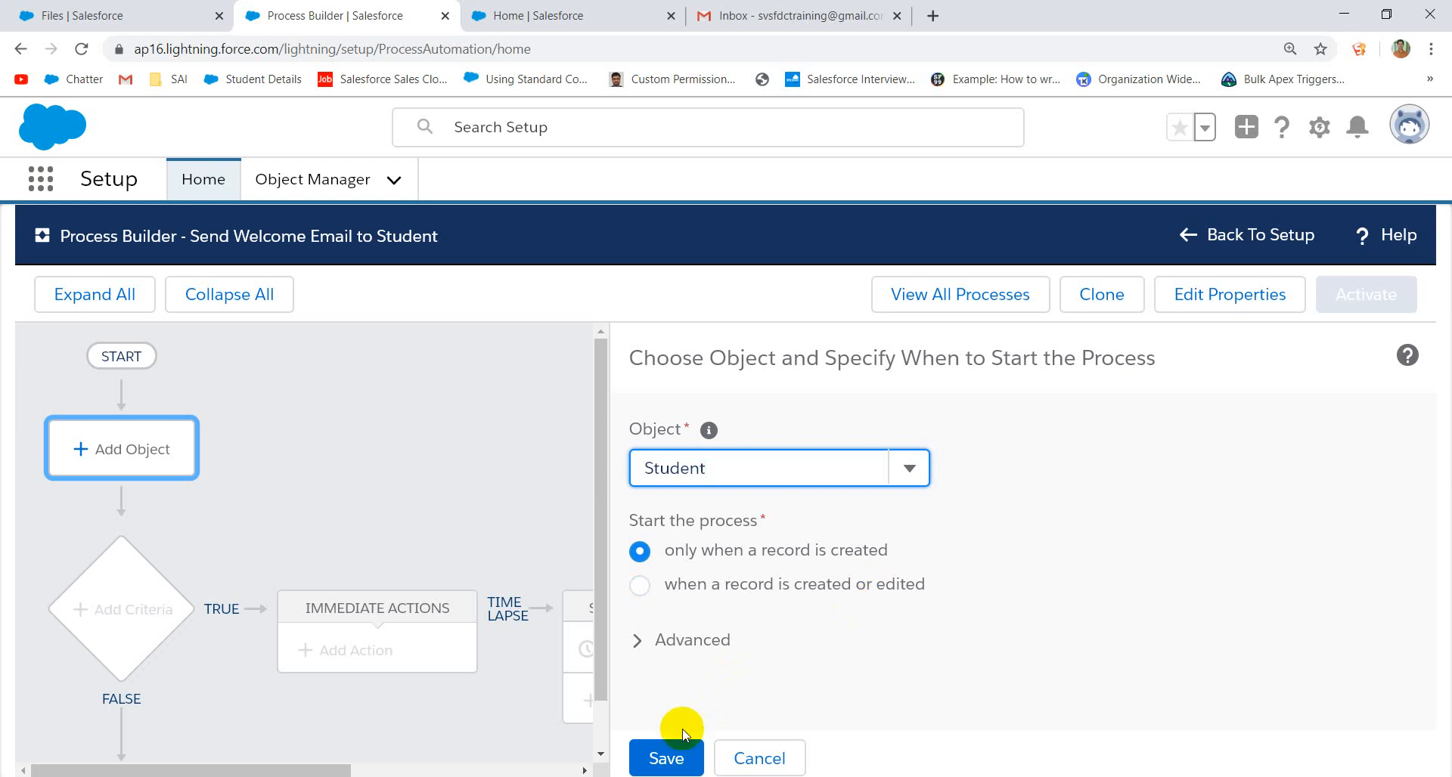
pyautogui.click(642, 644)
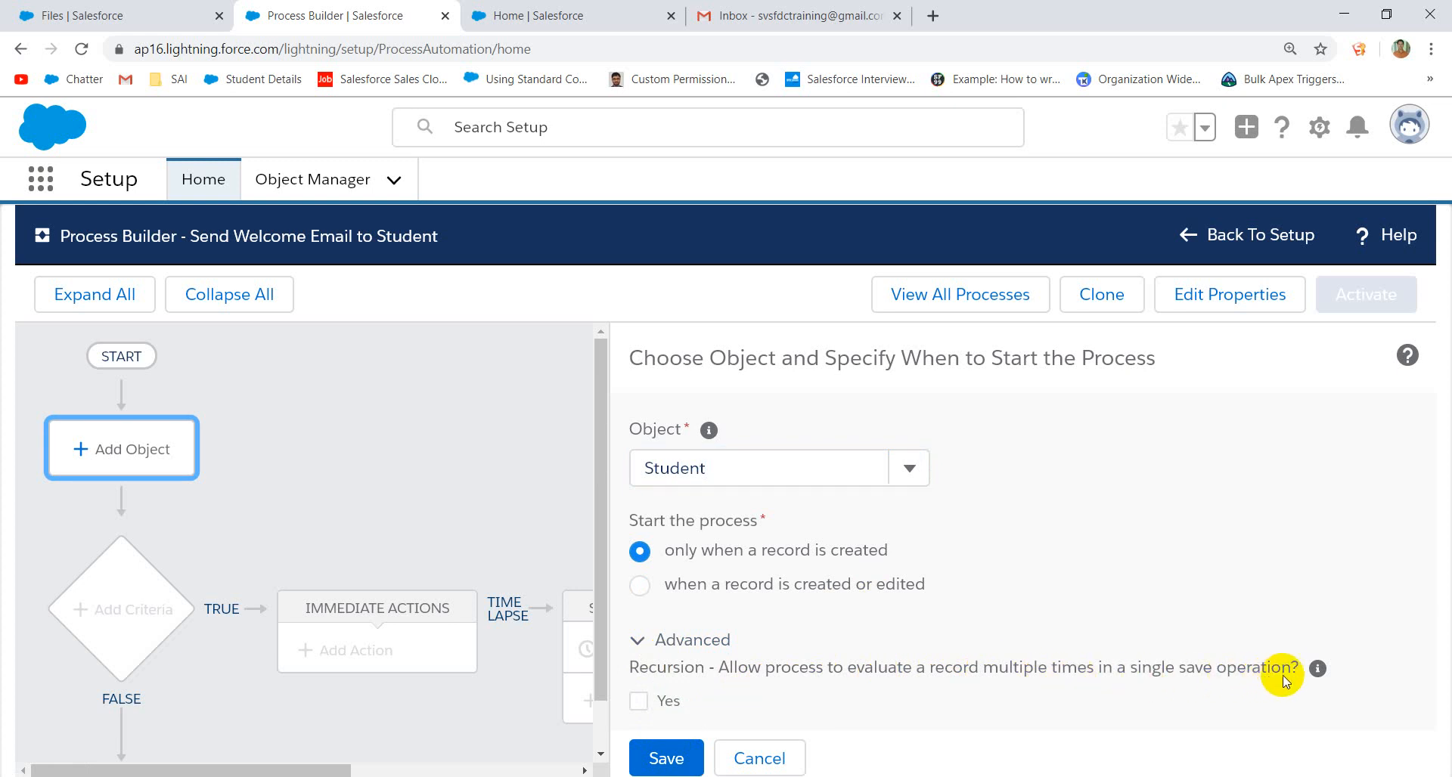
pyautogui.moveTo(1303, 670)
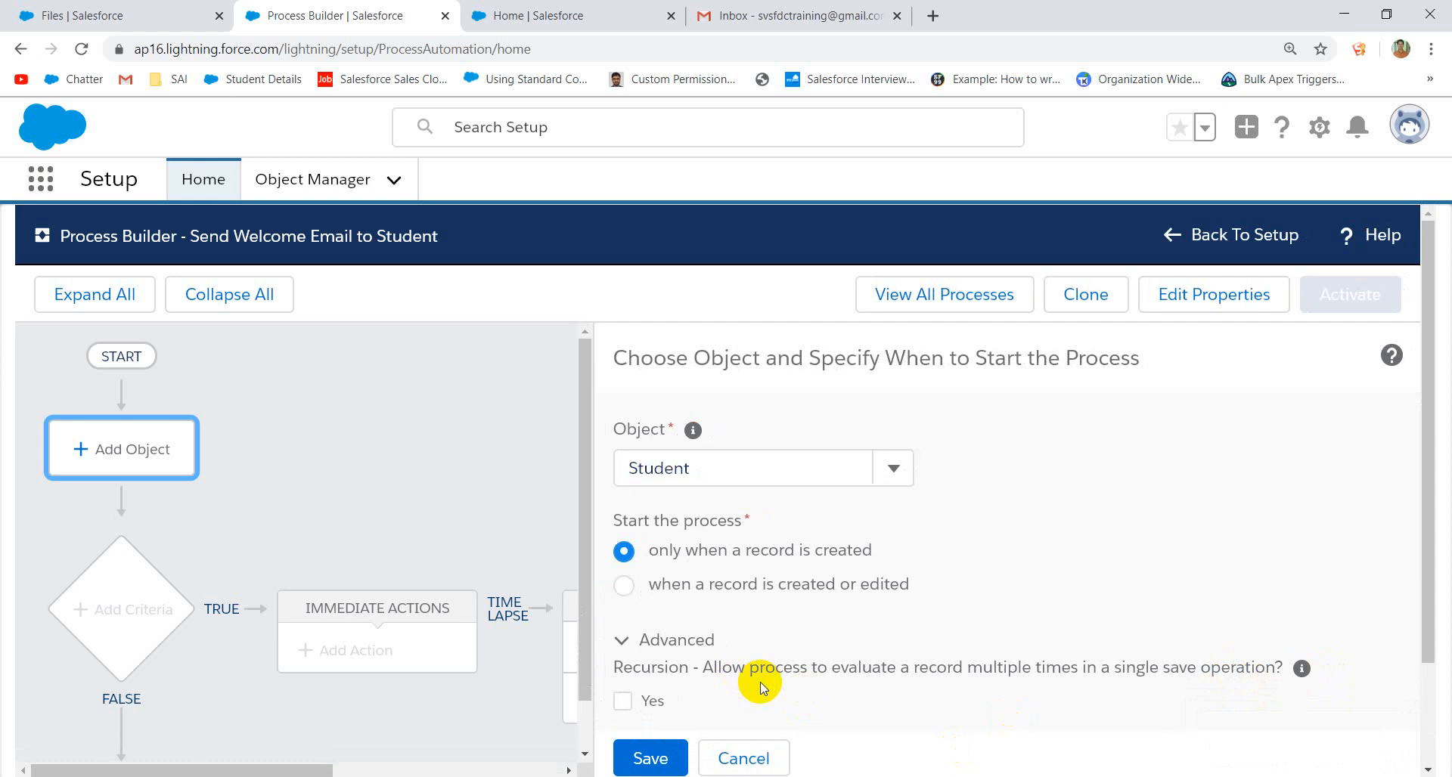
pyautogui.click(639, 762)
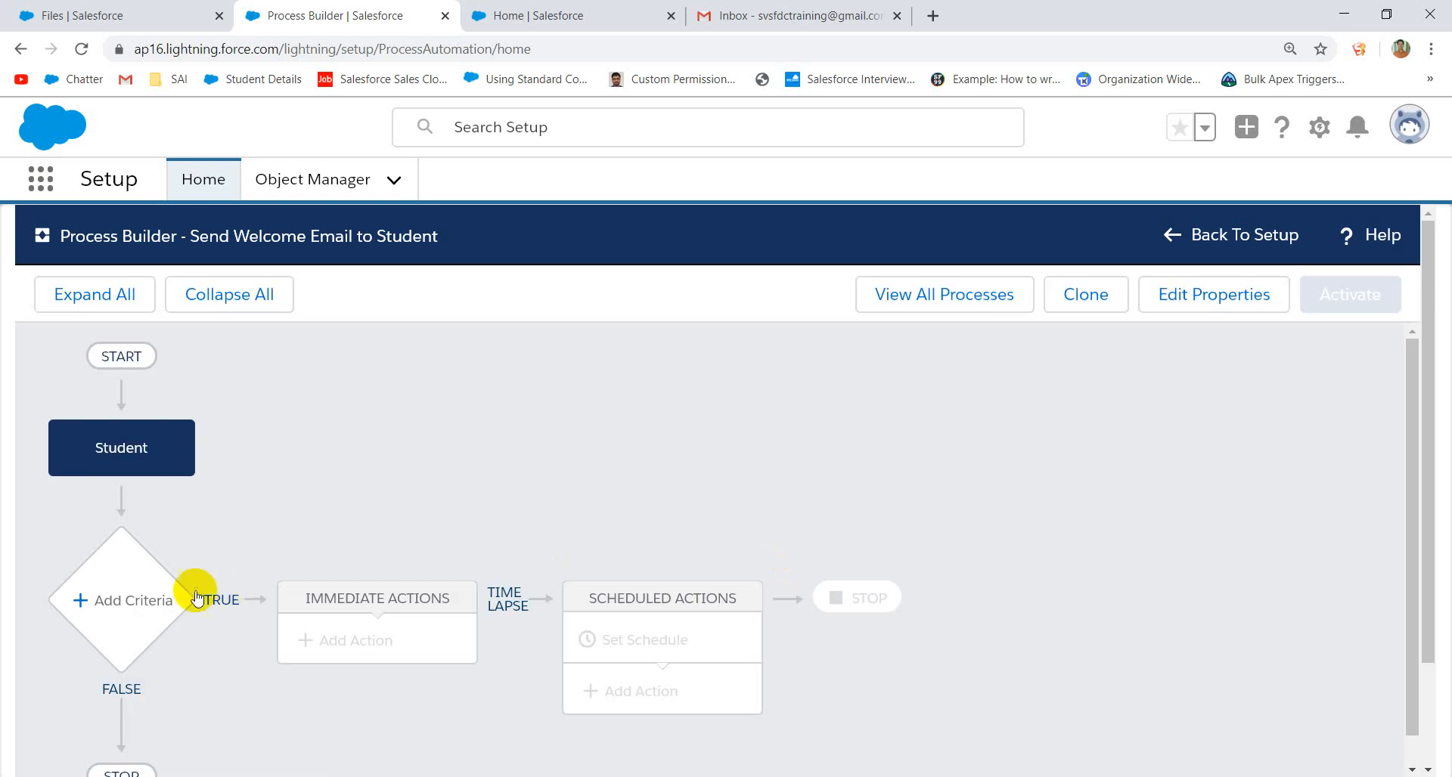
# - Add criteria below the Student object and name them "Student Fee >5000"
pyautogui.click(131, 614)
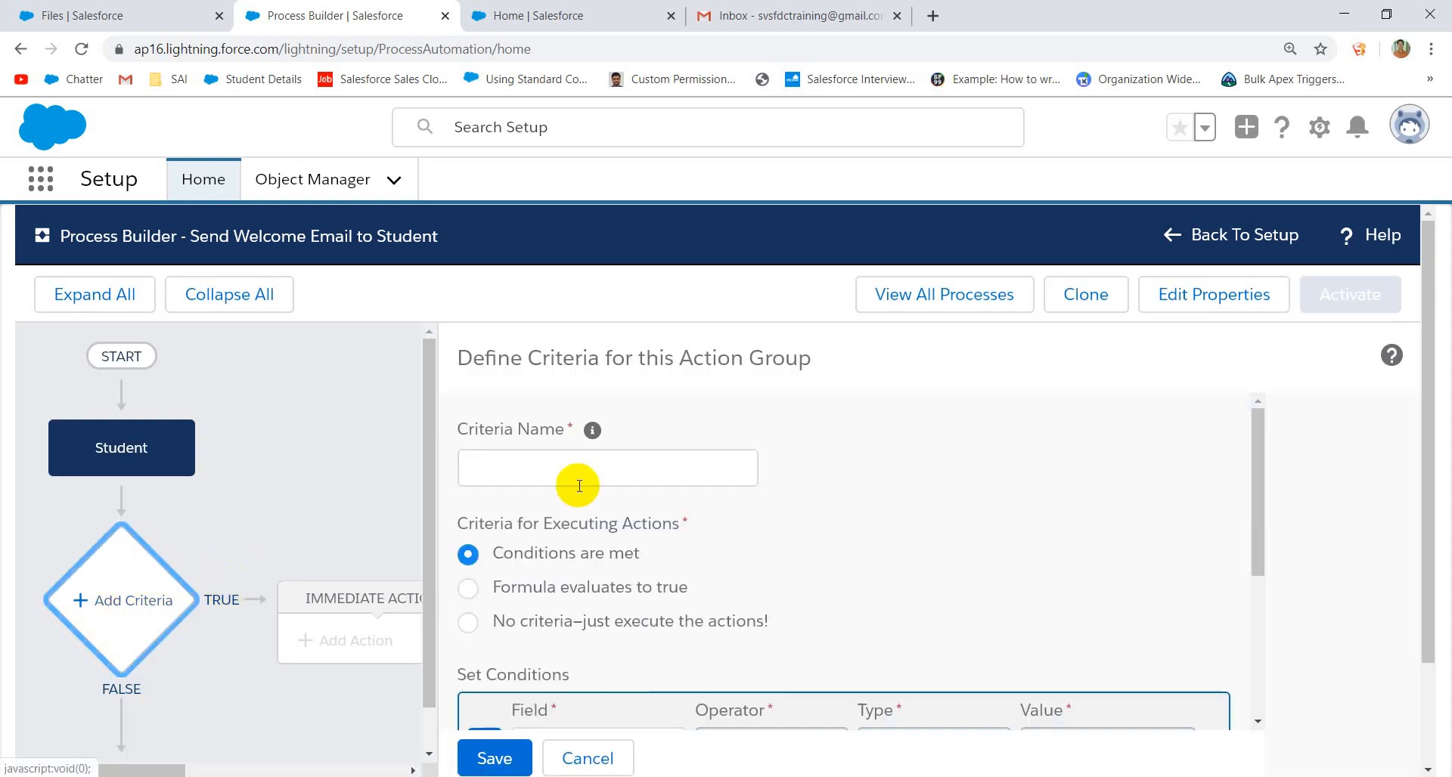
pyautogui.click(527, 443)
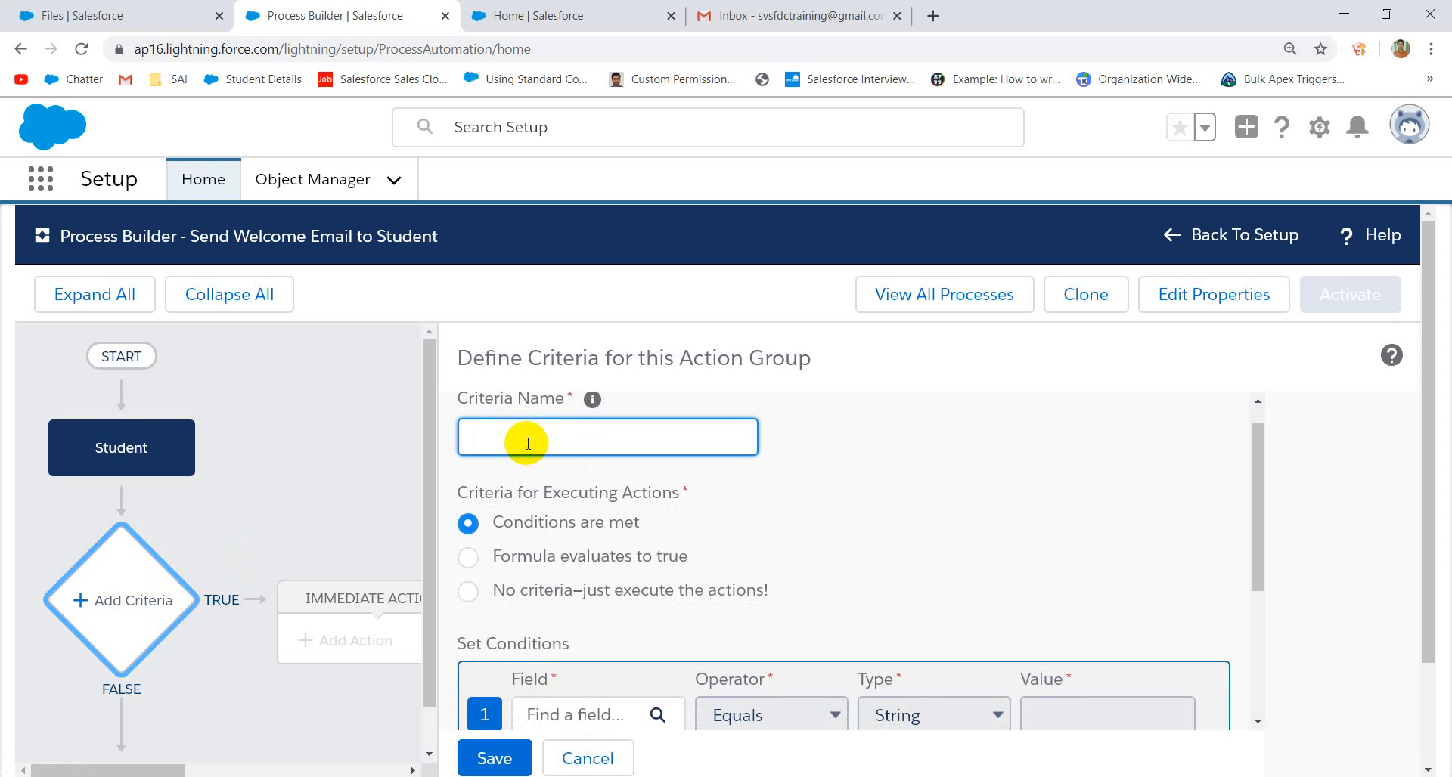
pyautogui.write('Student Fee >5000')
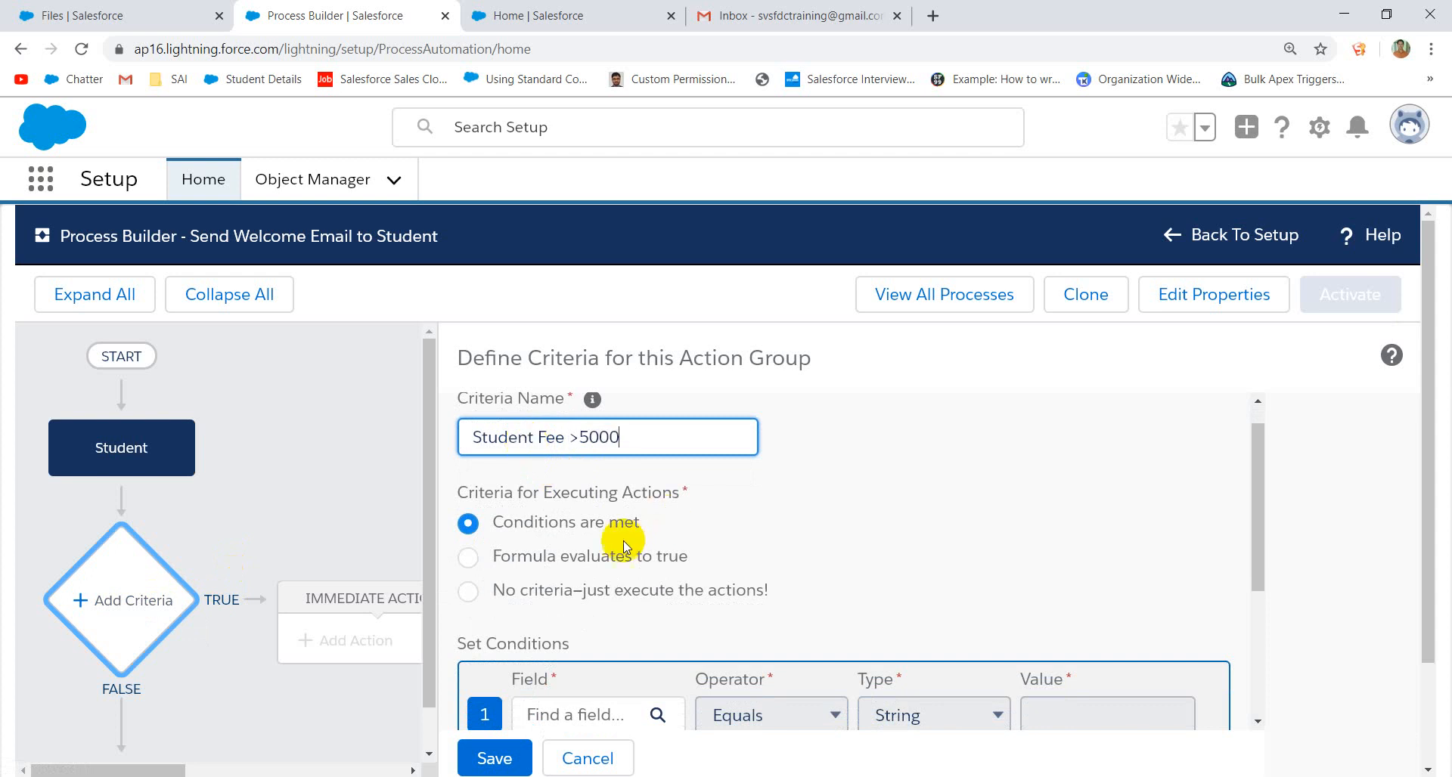
# - Choose the Student Fee field of Student__c for the first condition row
pyautogui.scroll(-1, 642, 590)
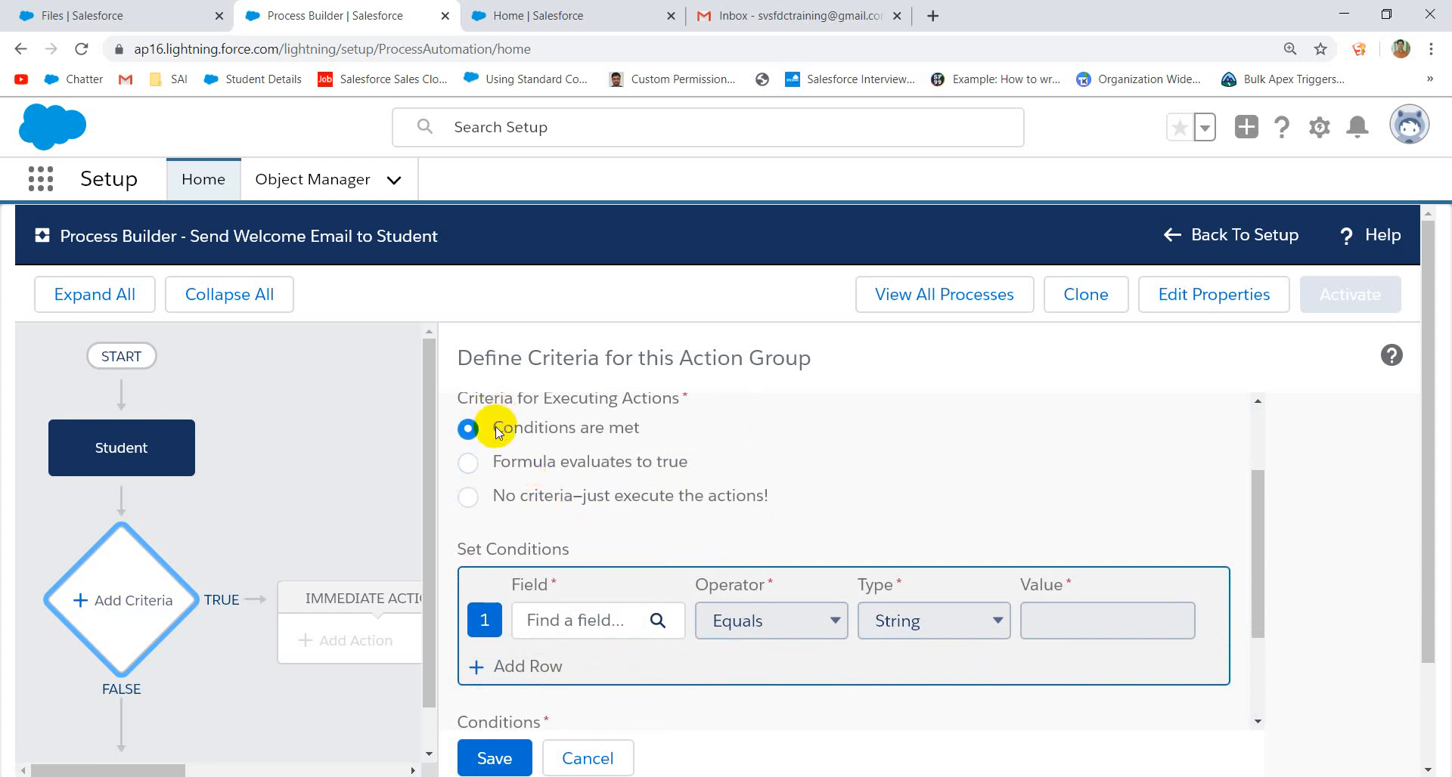
pyautogui.click(614, 630)
pyautogui.click(597, 509)
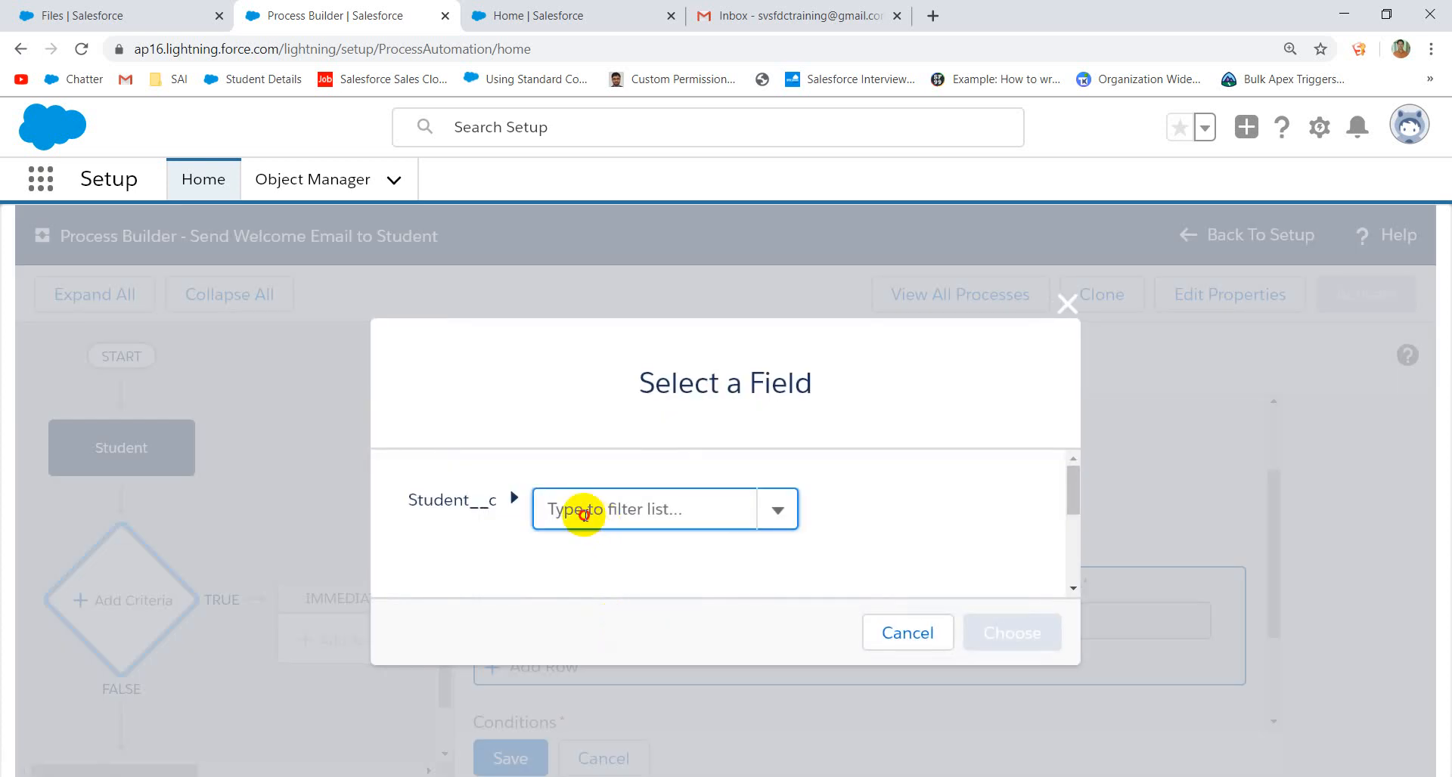
pyautogui.write('St')
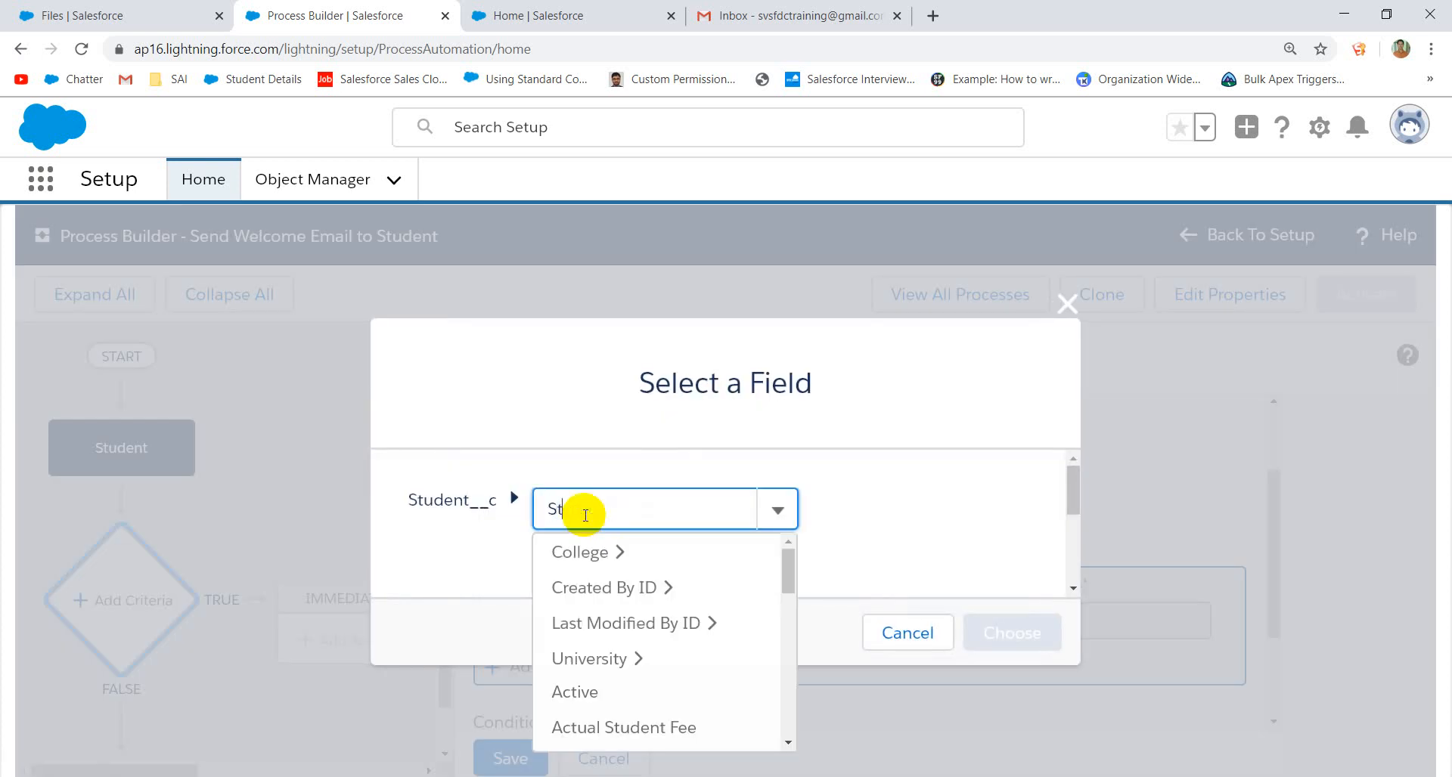
pyautogui.write('udent')
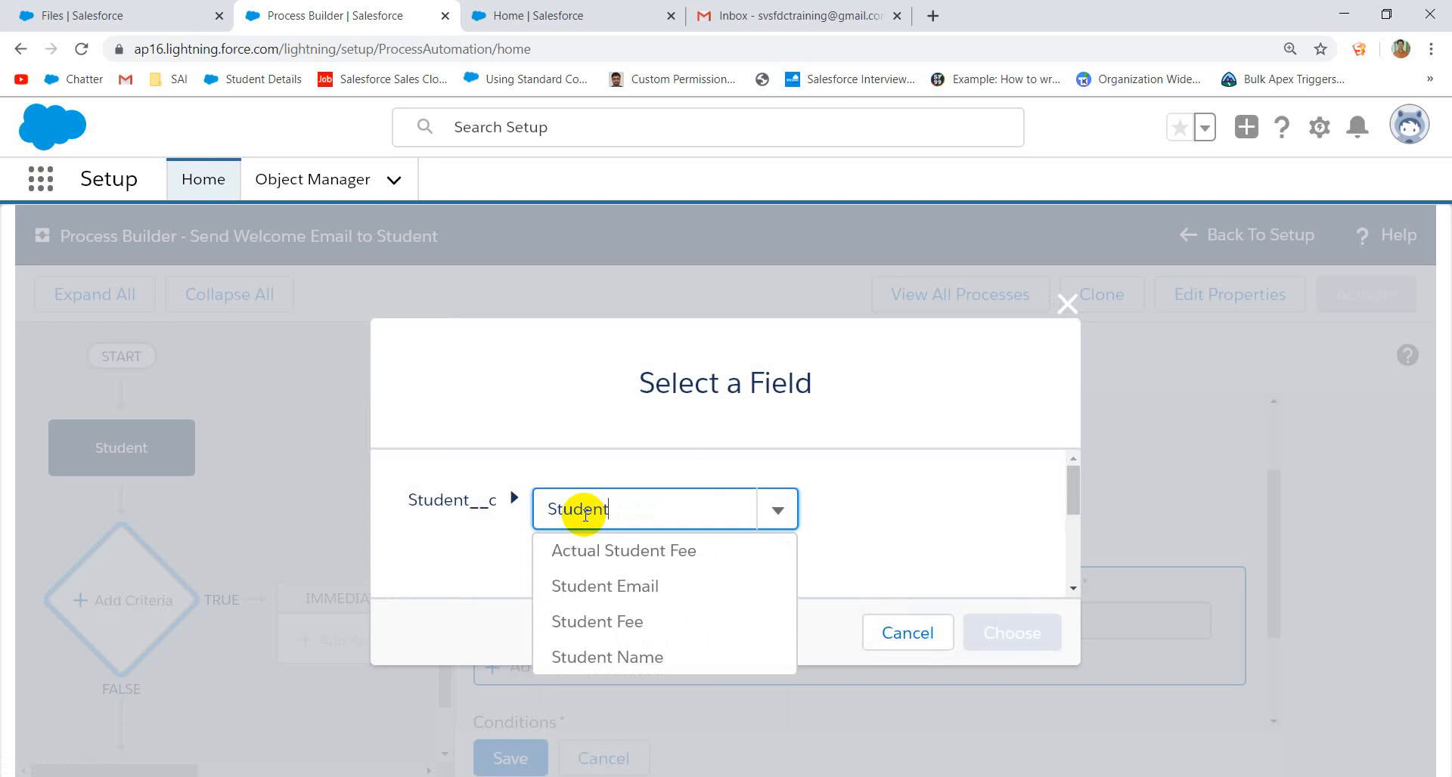
pyautogui.click(652, 621)
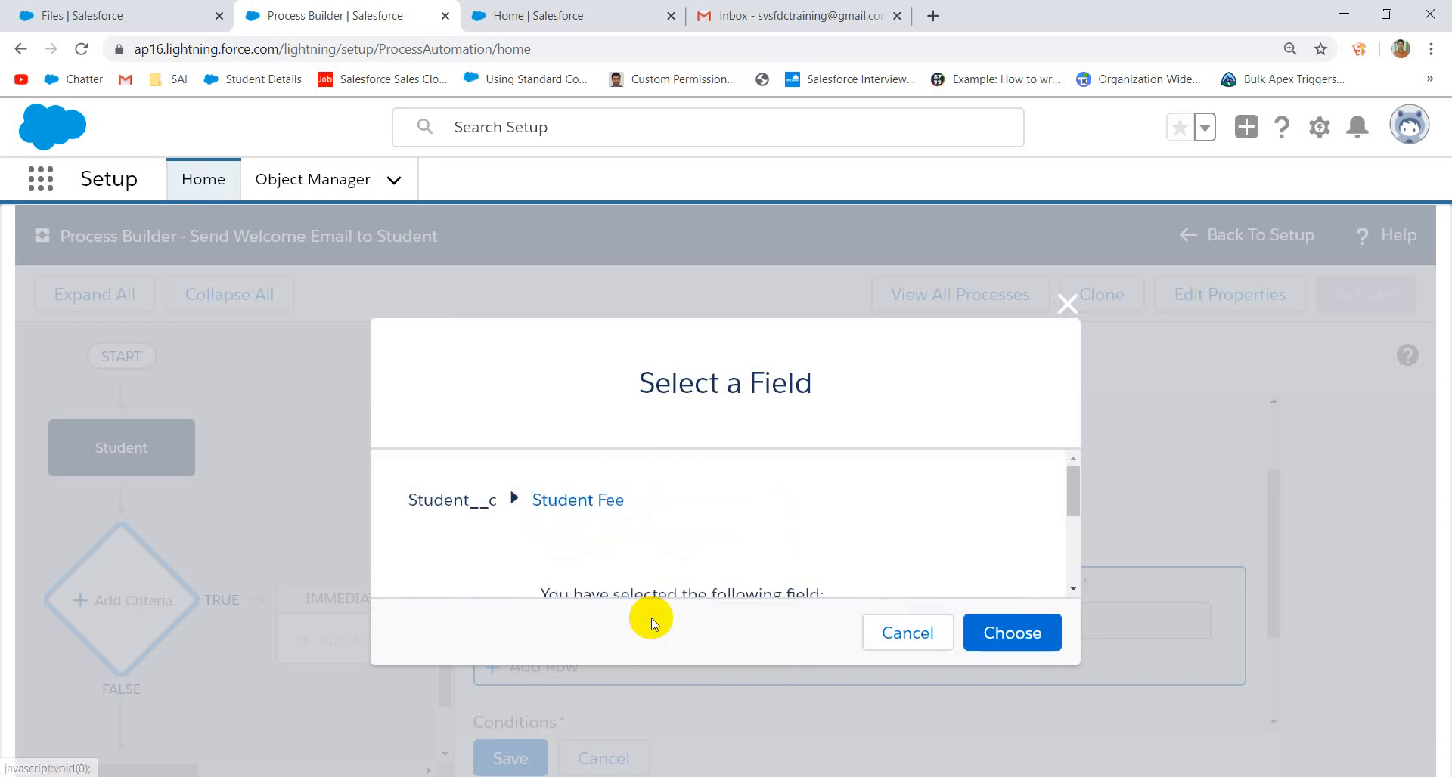
pyautogui.click(1008, 637)
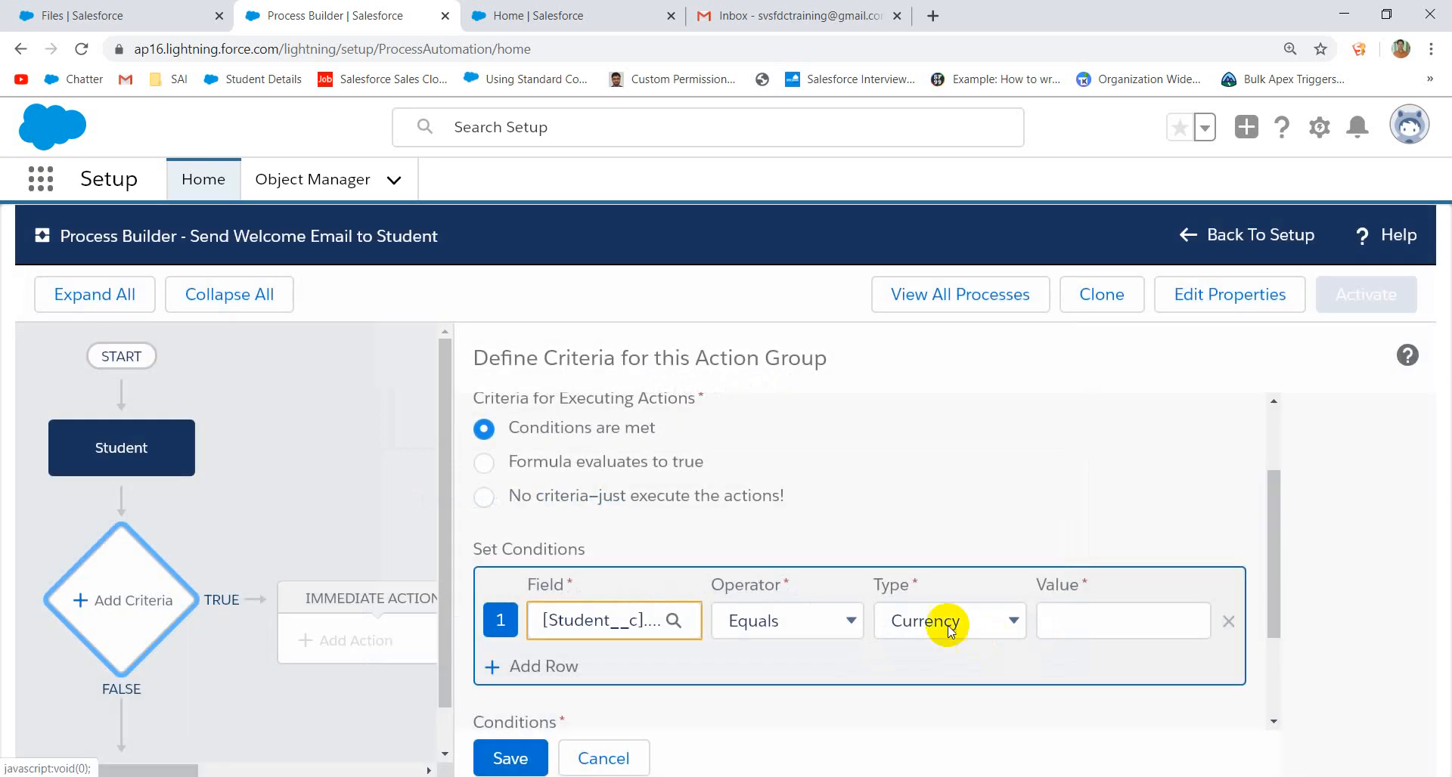
# - Set the Student Fee condition to Greater than 5000 and save the criteria
pyautogui.doubleClick(874, 625)
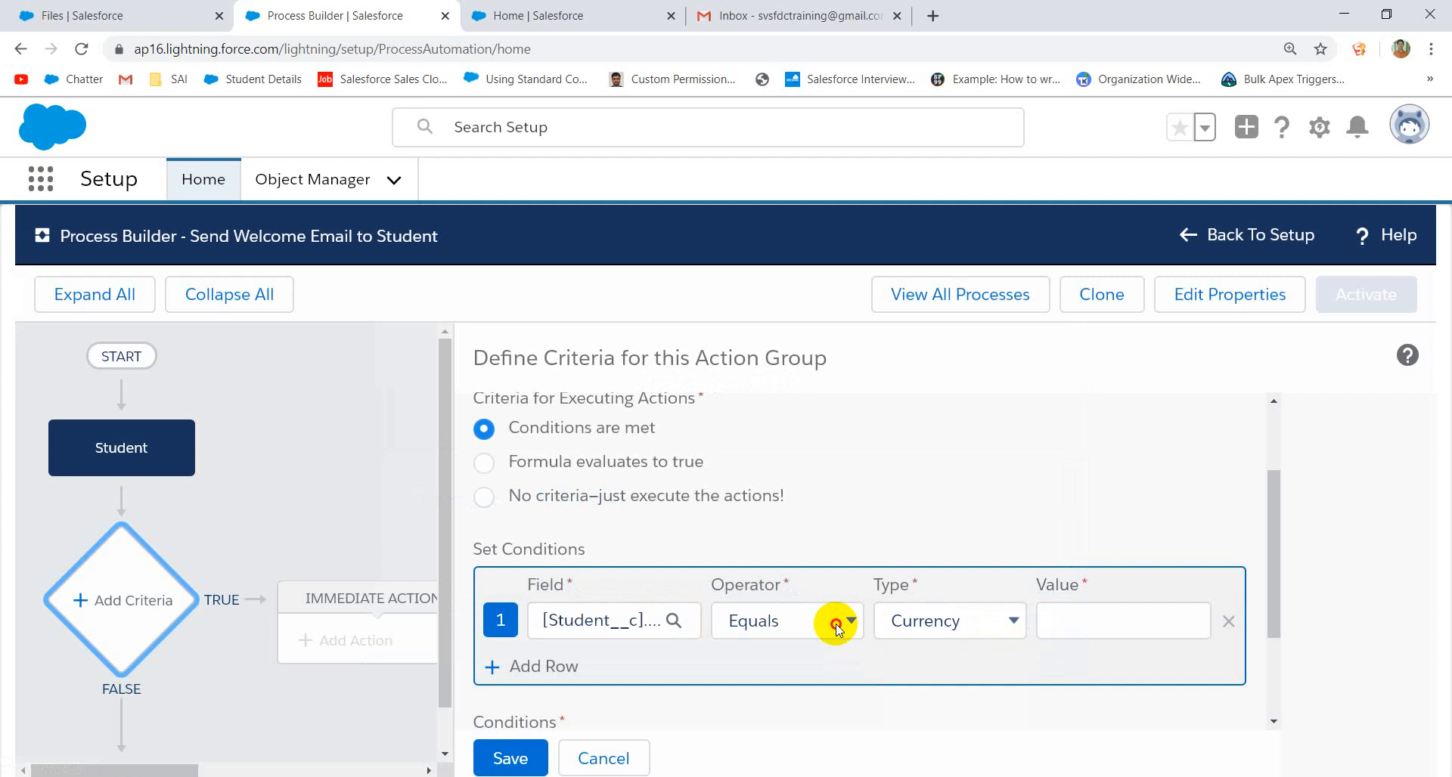
pyautogui.click(831, 621)
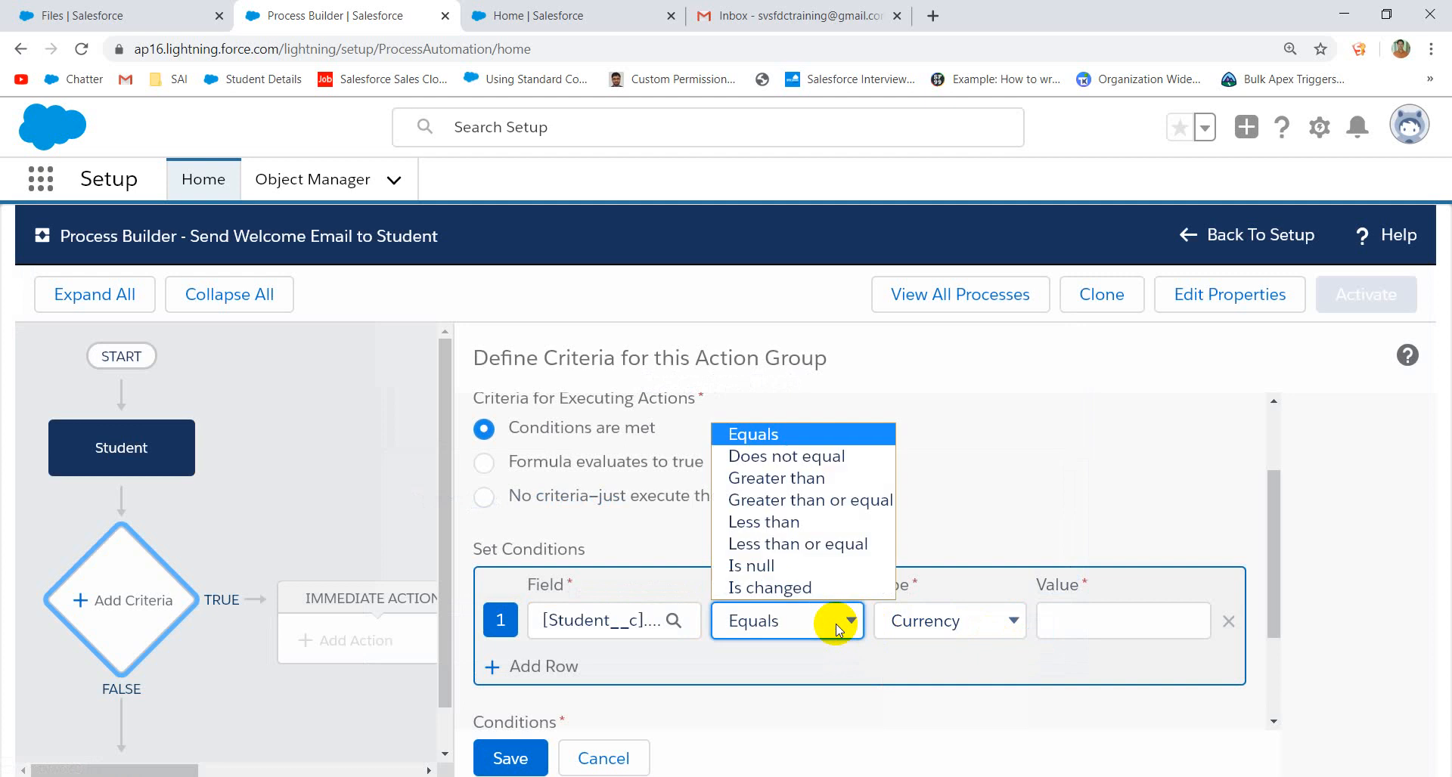
pyautogui.click(806, 481)
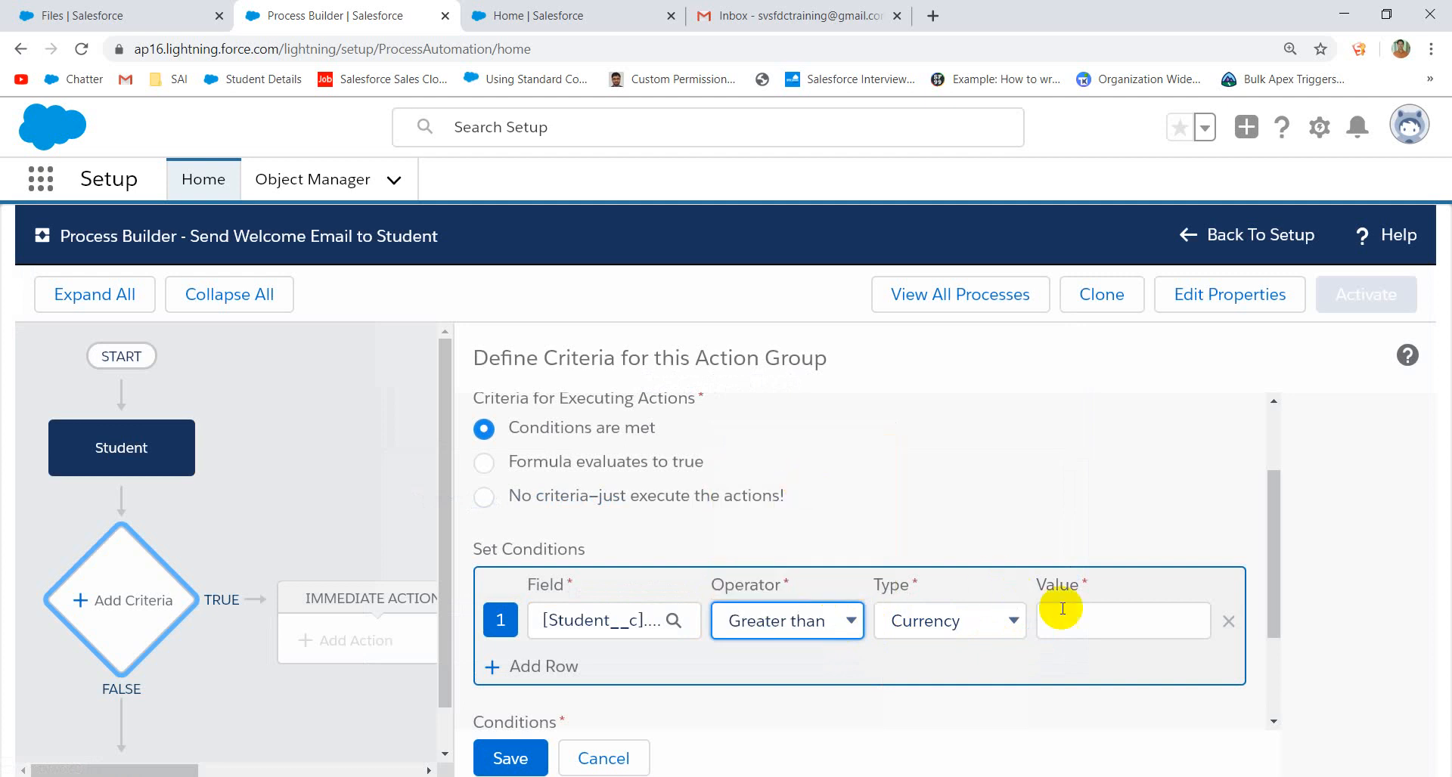
pyautogui.click(1093, 624)
pyautogui.write('50000')
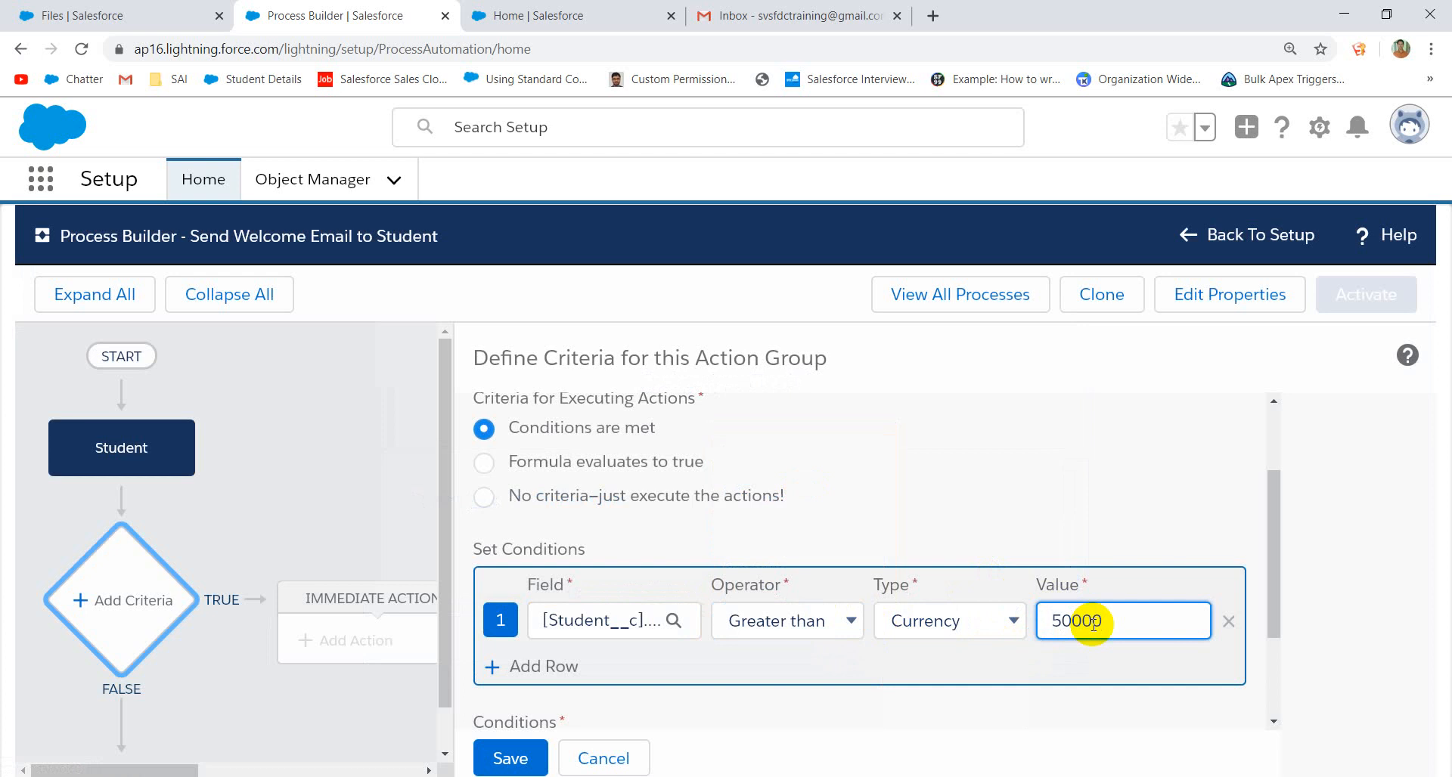
pyautogui.press('BackSpace')
pyautogui.click(493, 768)
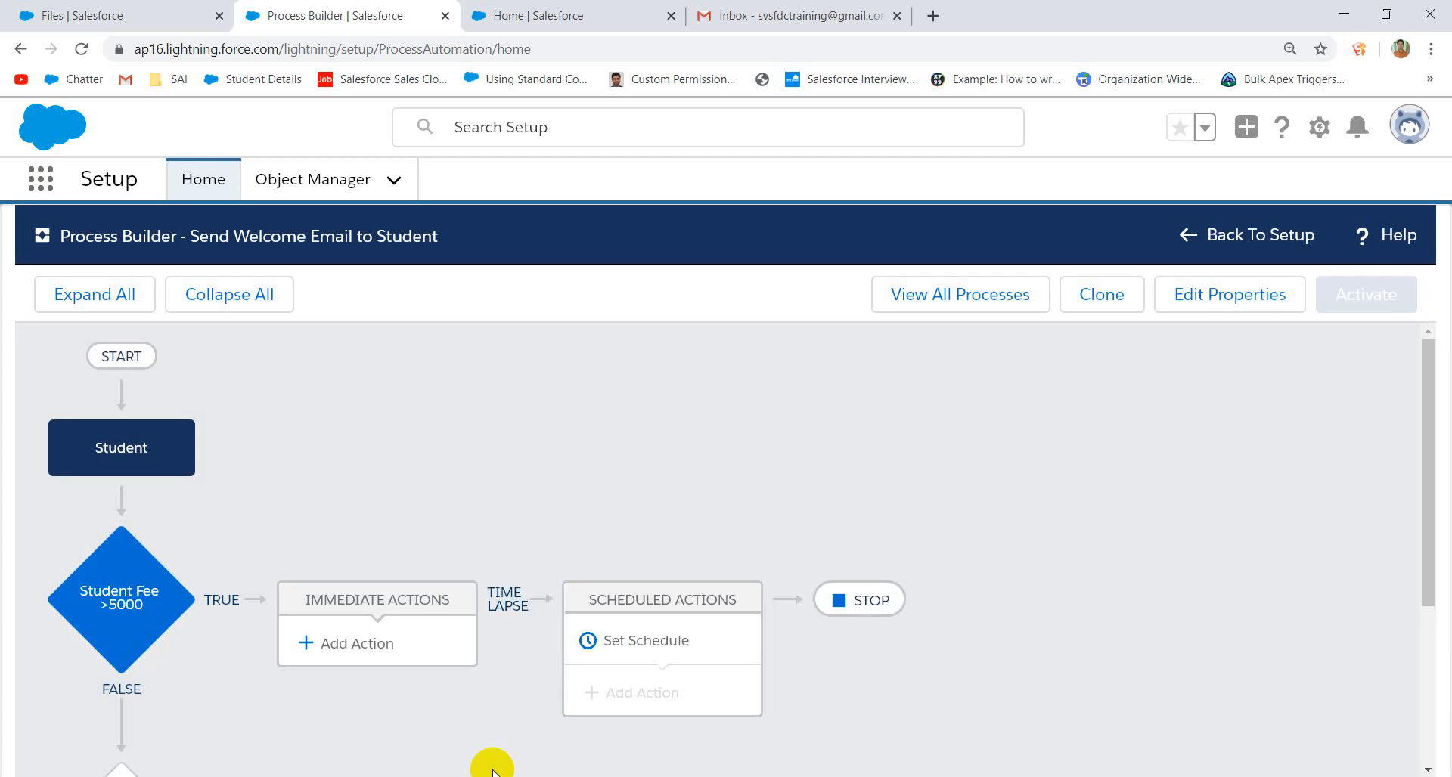
# - Start adding an immediate action to the Student Fee >5000 criteria
pyautogui.click(372, 646)
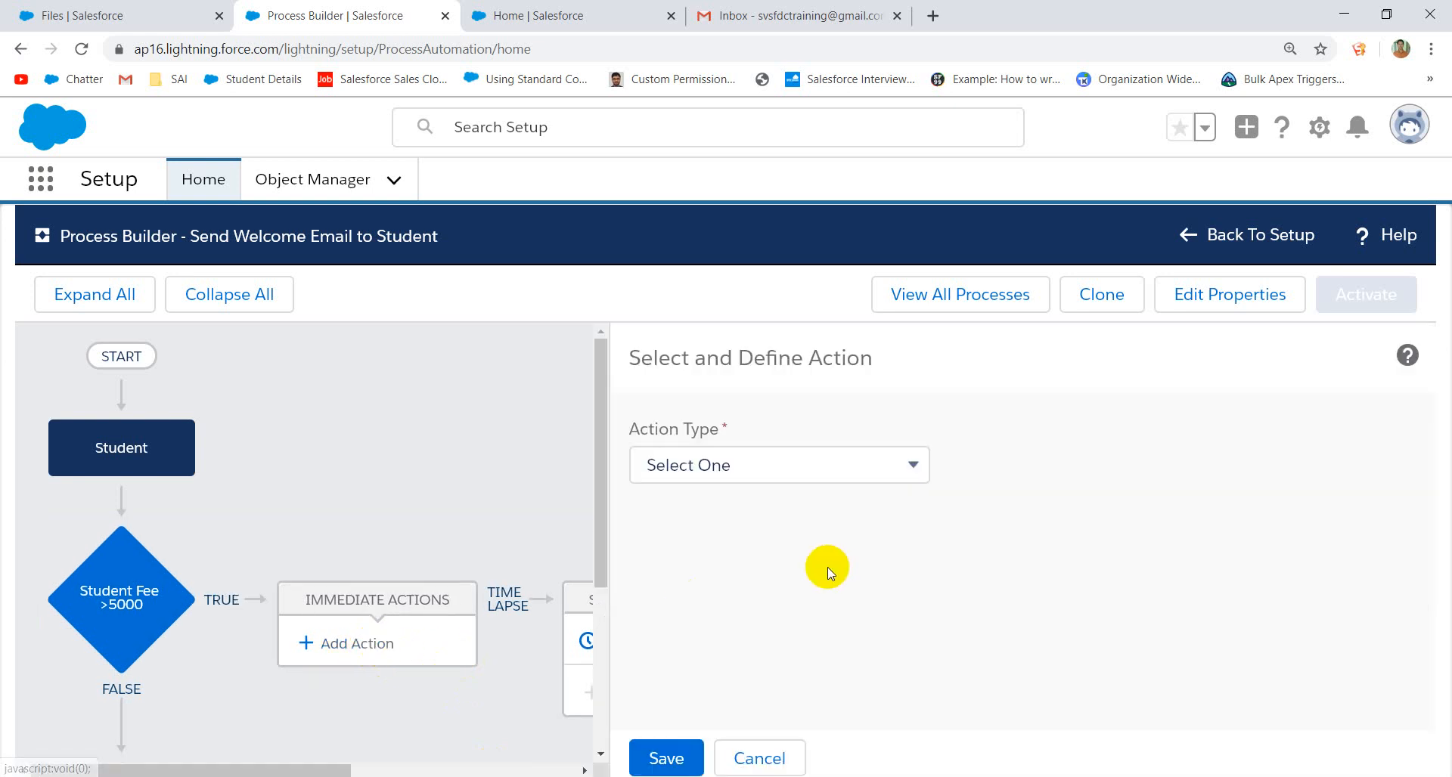
pyautogui.click(761, 756)
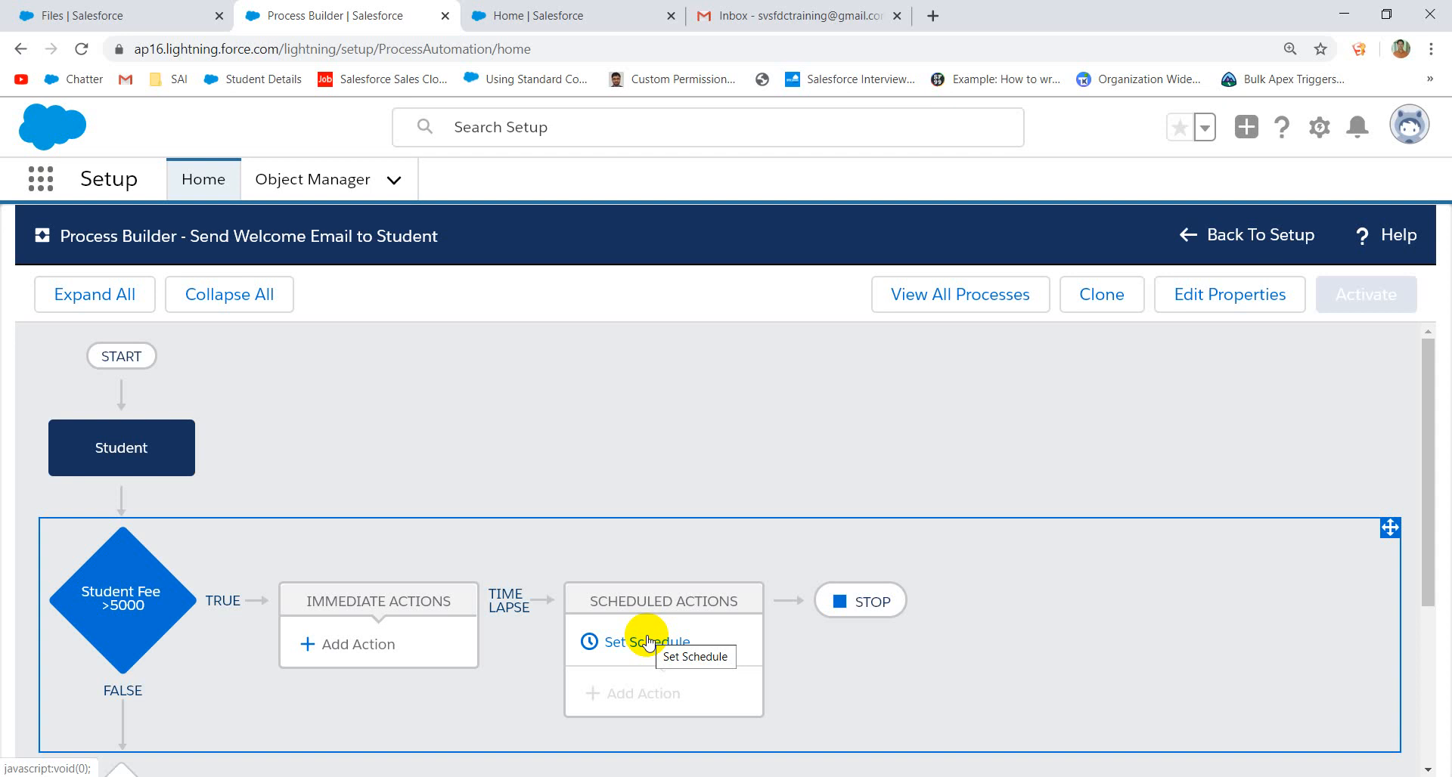
pyautogui.click(374, 648)
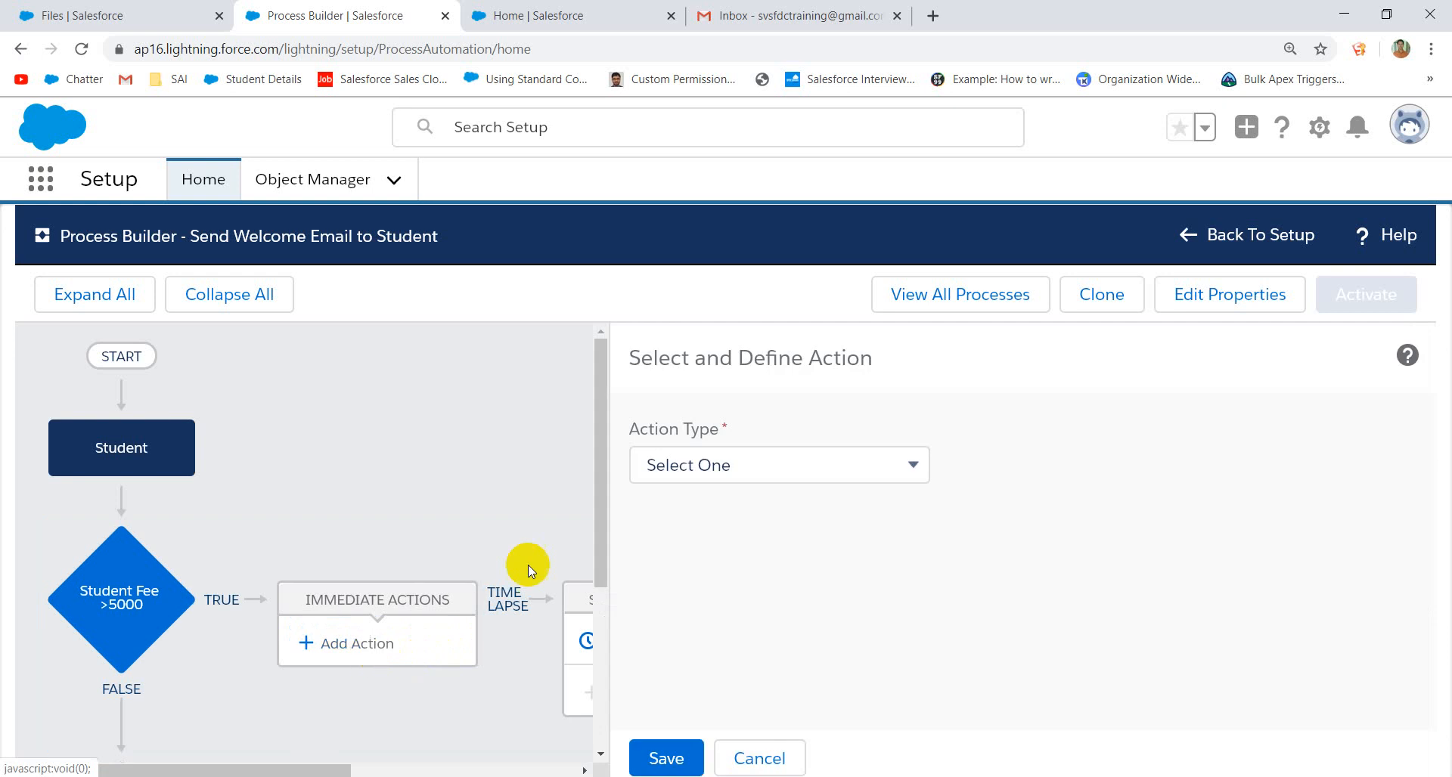
# - Look through the action types available for the immediate action, from Apex to Update Records
pyautogui.click(779, 482)
pyautogui.click(778, 487)
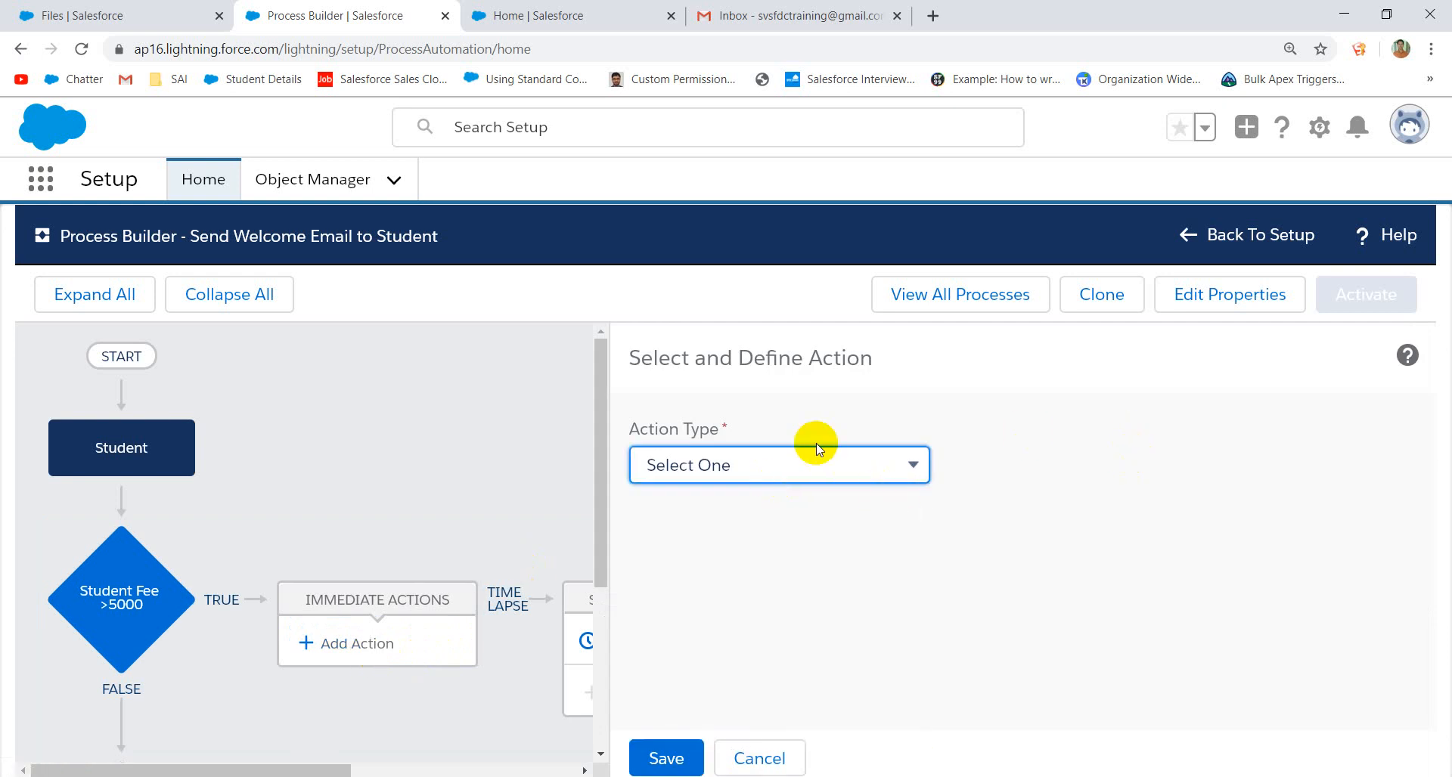
pyautogui.click(781, 470)
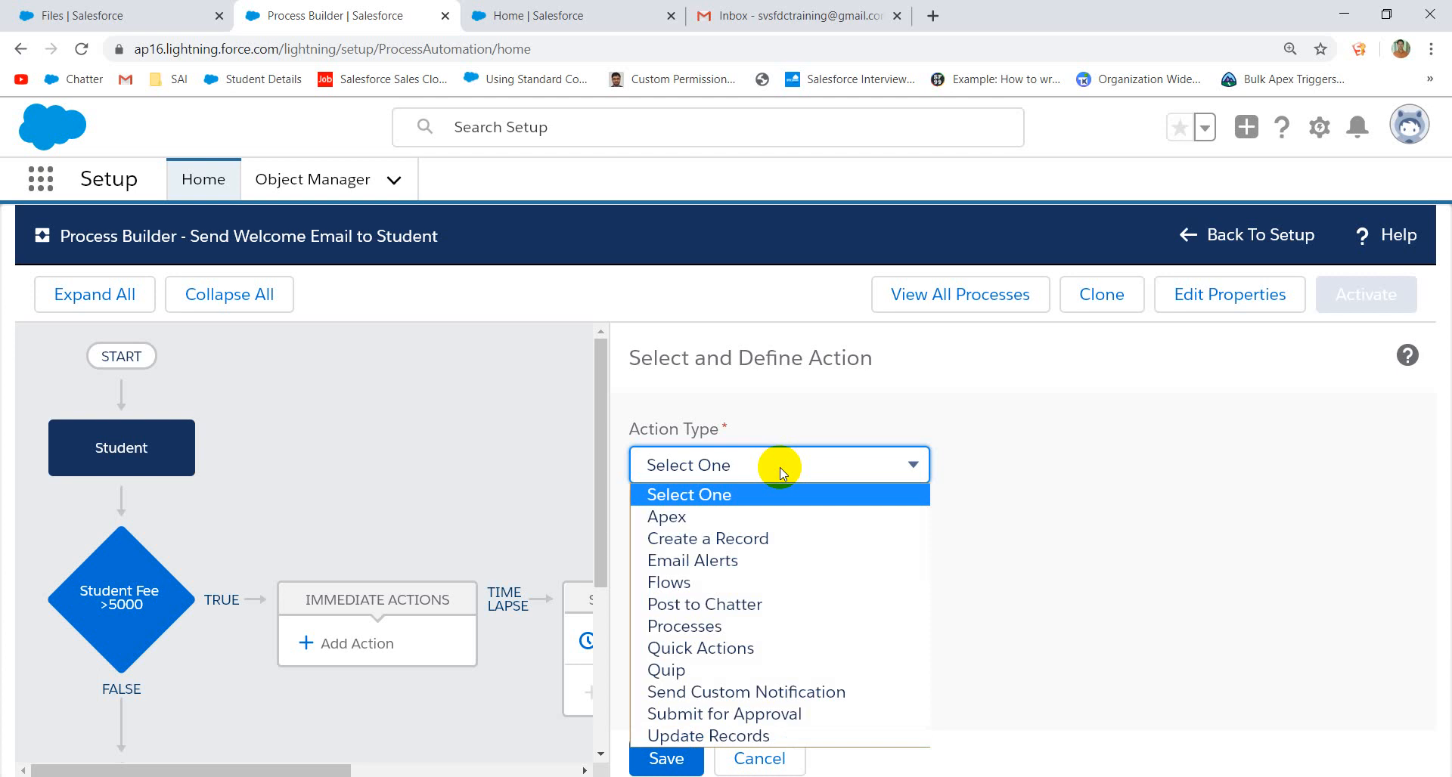
pyautogui.press('Down')
pyautogui.press('Down')
pyautogui.press('Down')
pyautogui.press('Down')
pyautogui.press('Down')
pyautogui.press('Down')
pyautogui.press('Down')
pyautogui.press('Down')
pyautogui.press('Down')
pyautogui.press('Down')
pyautogui.press('Down')
pyautogui.press('Down')
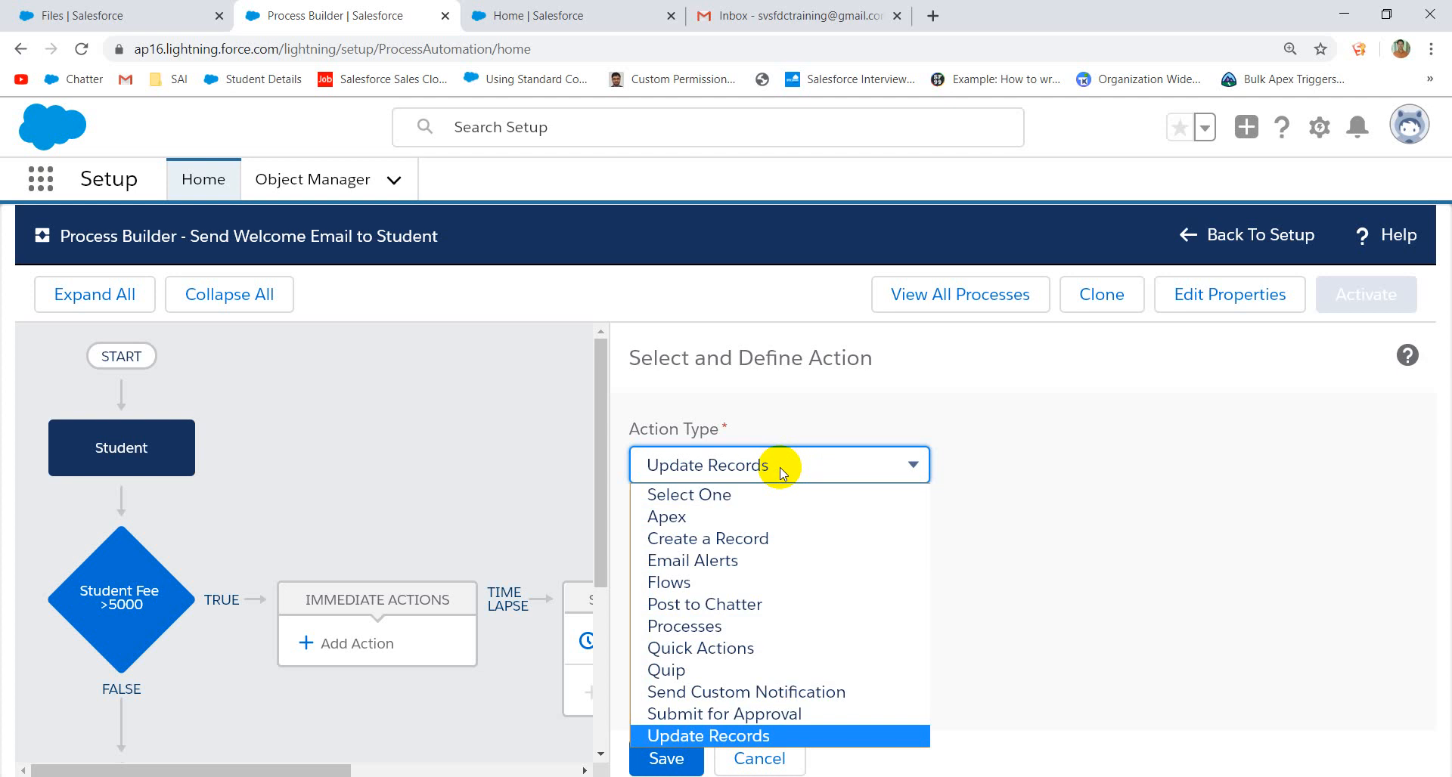
pyautogui.press('Return')
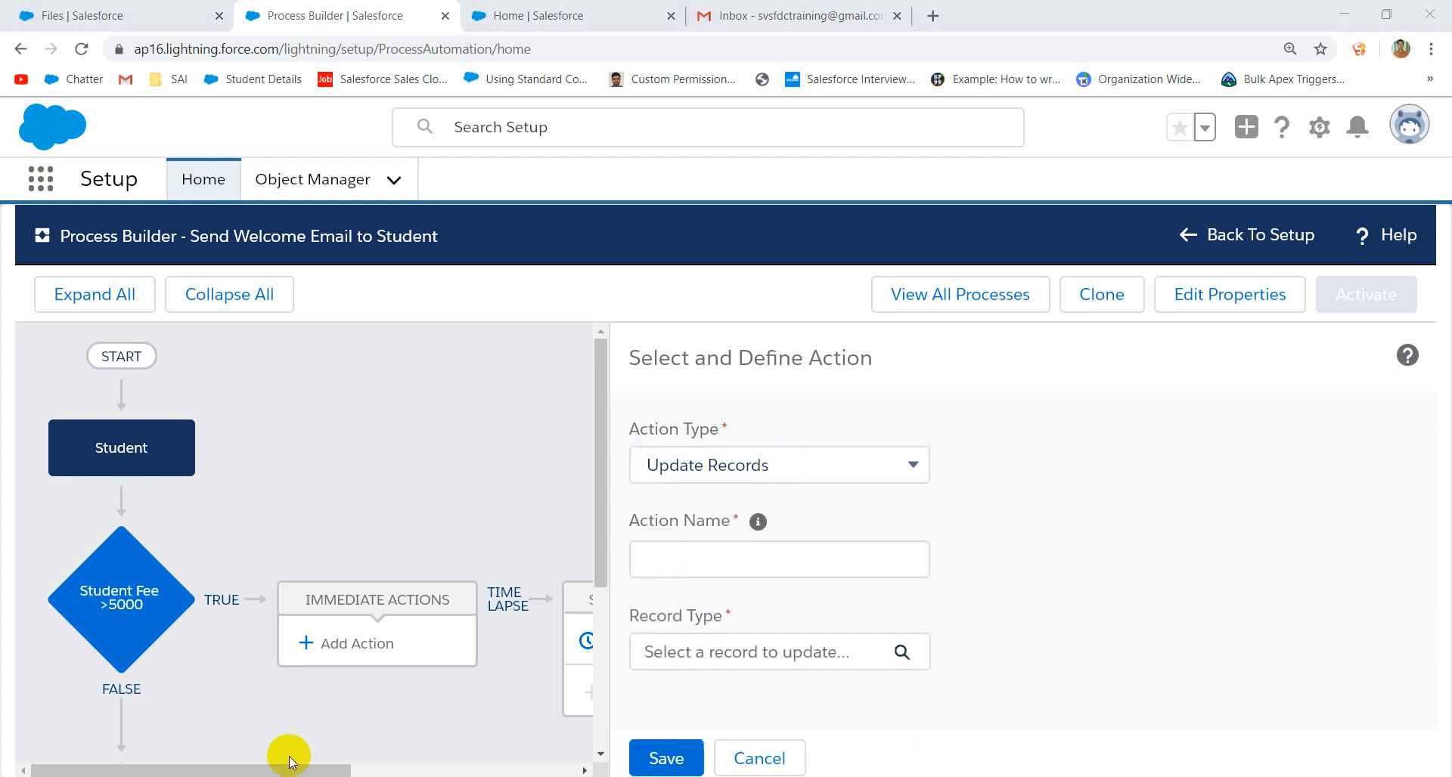
# - Set the immediate action's type to Email Alerts and name the action "Welcome Email"
pyautogui.click(900, 474)
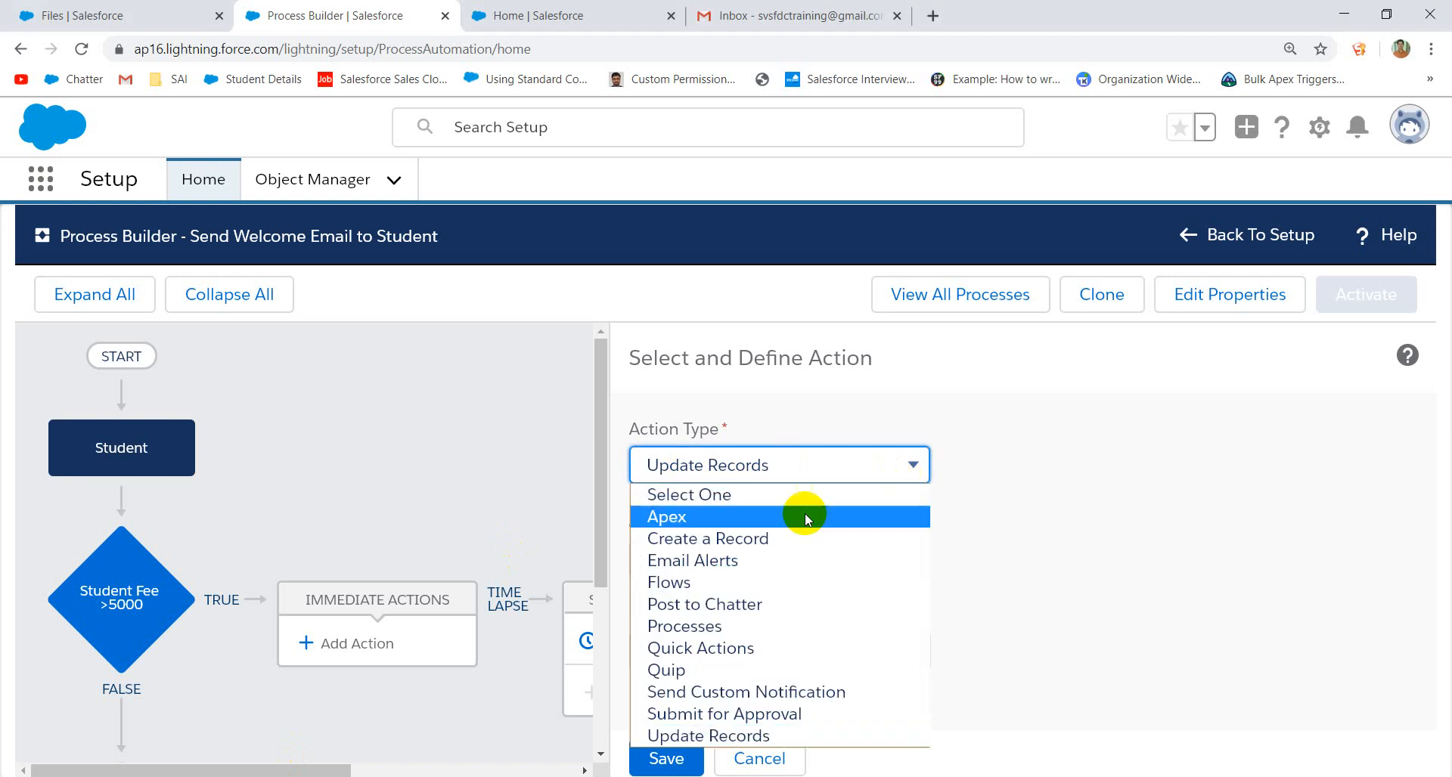
pyautogui.click(692, 563)
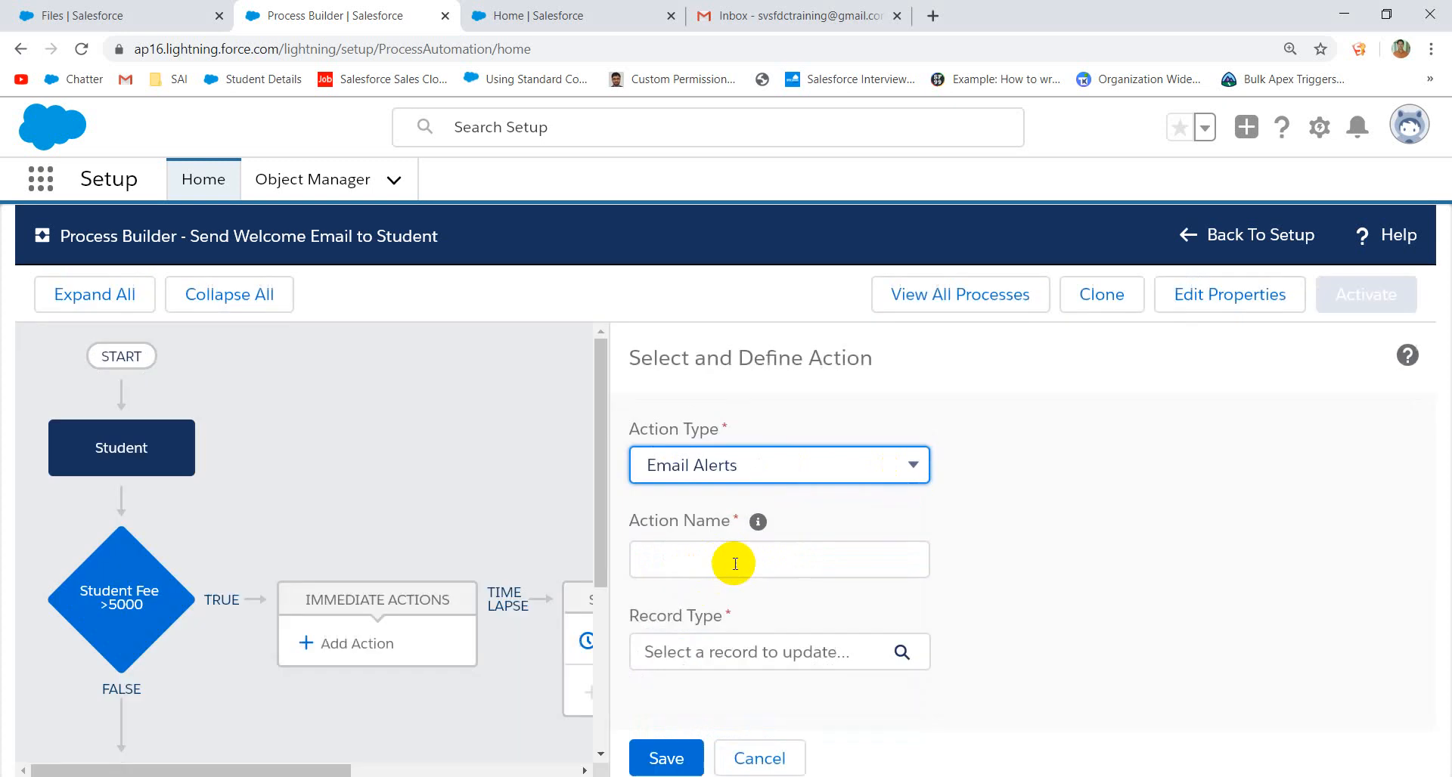
pyautogui.click(706, 559)
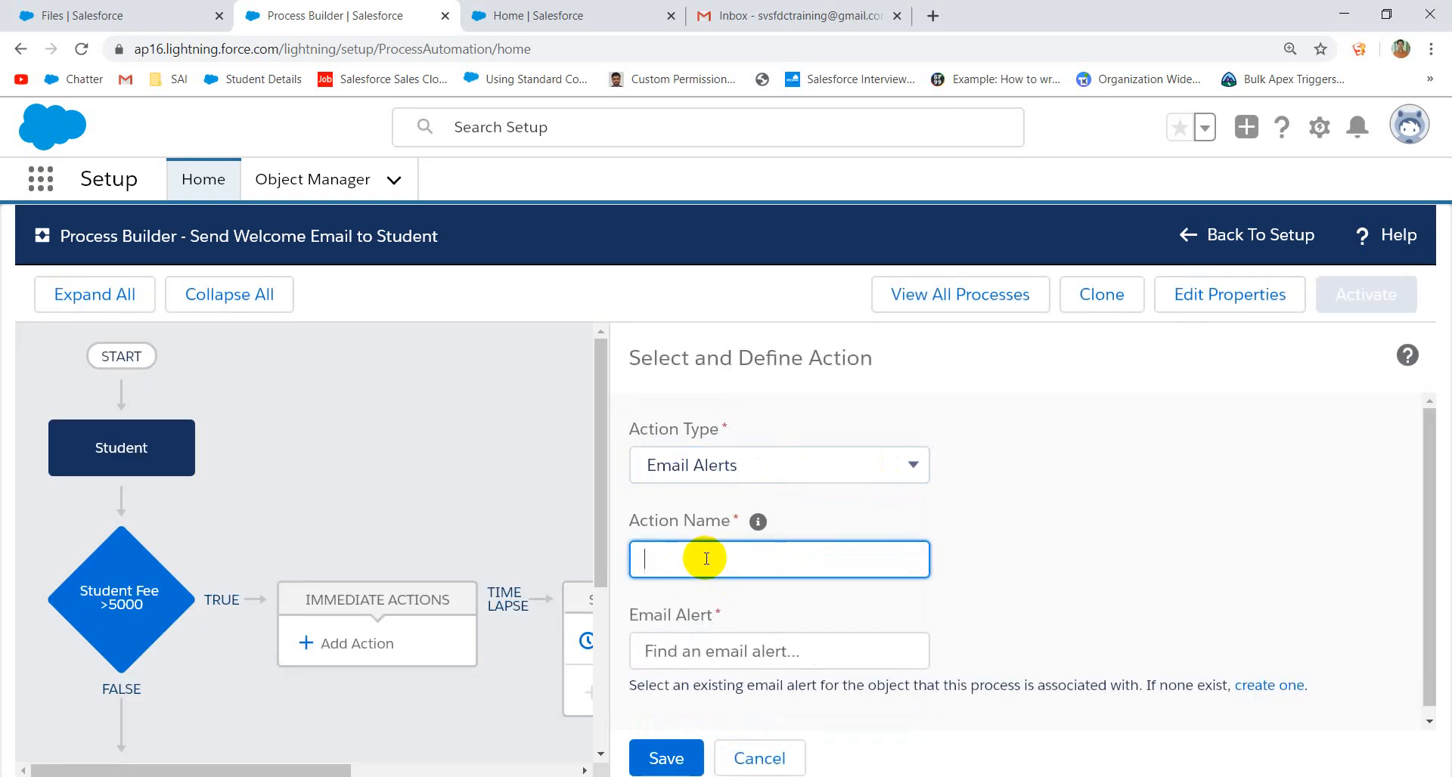
pyautogui.write('Welcome Email')
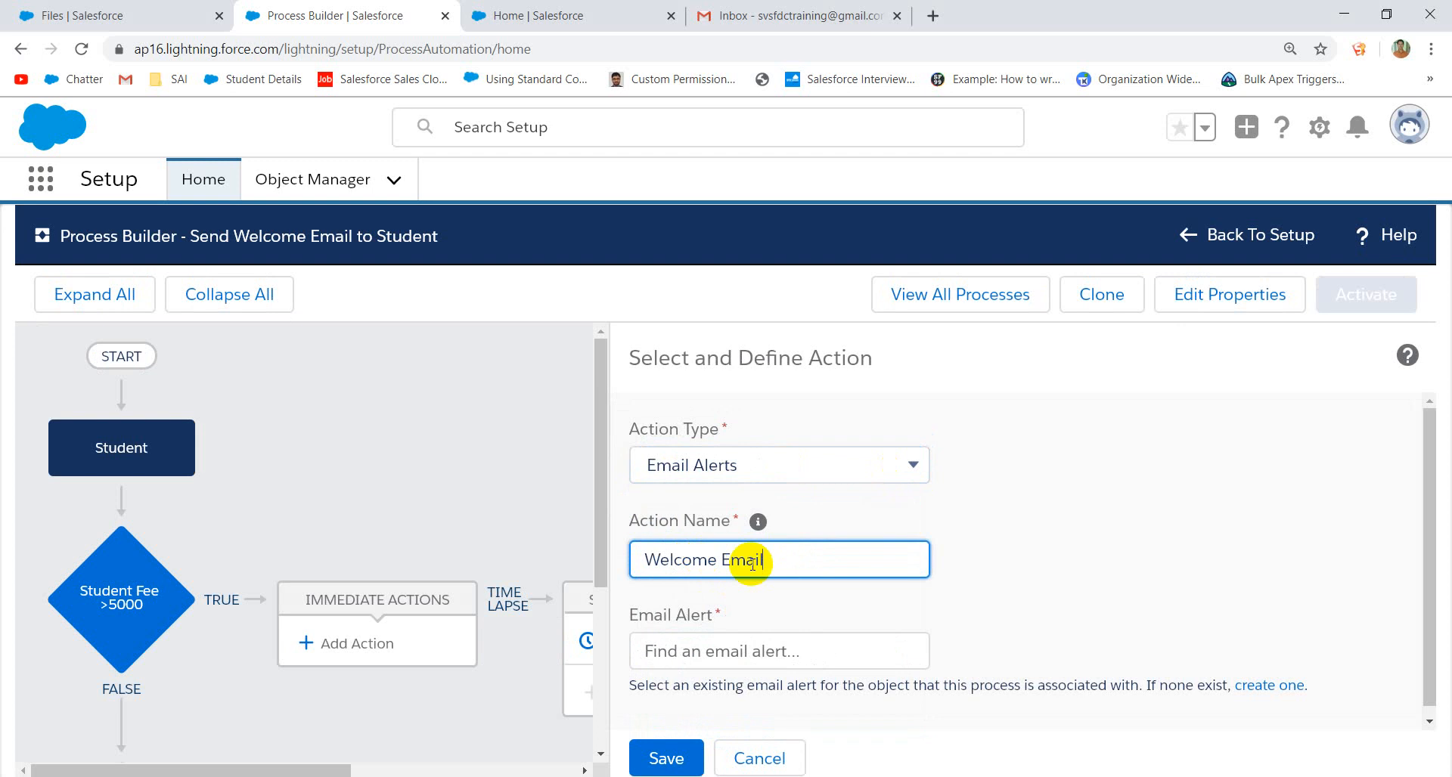
# - Choose the Student_Welcome_Email email alert for the action and save it
pyautogui.click(681, 649)
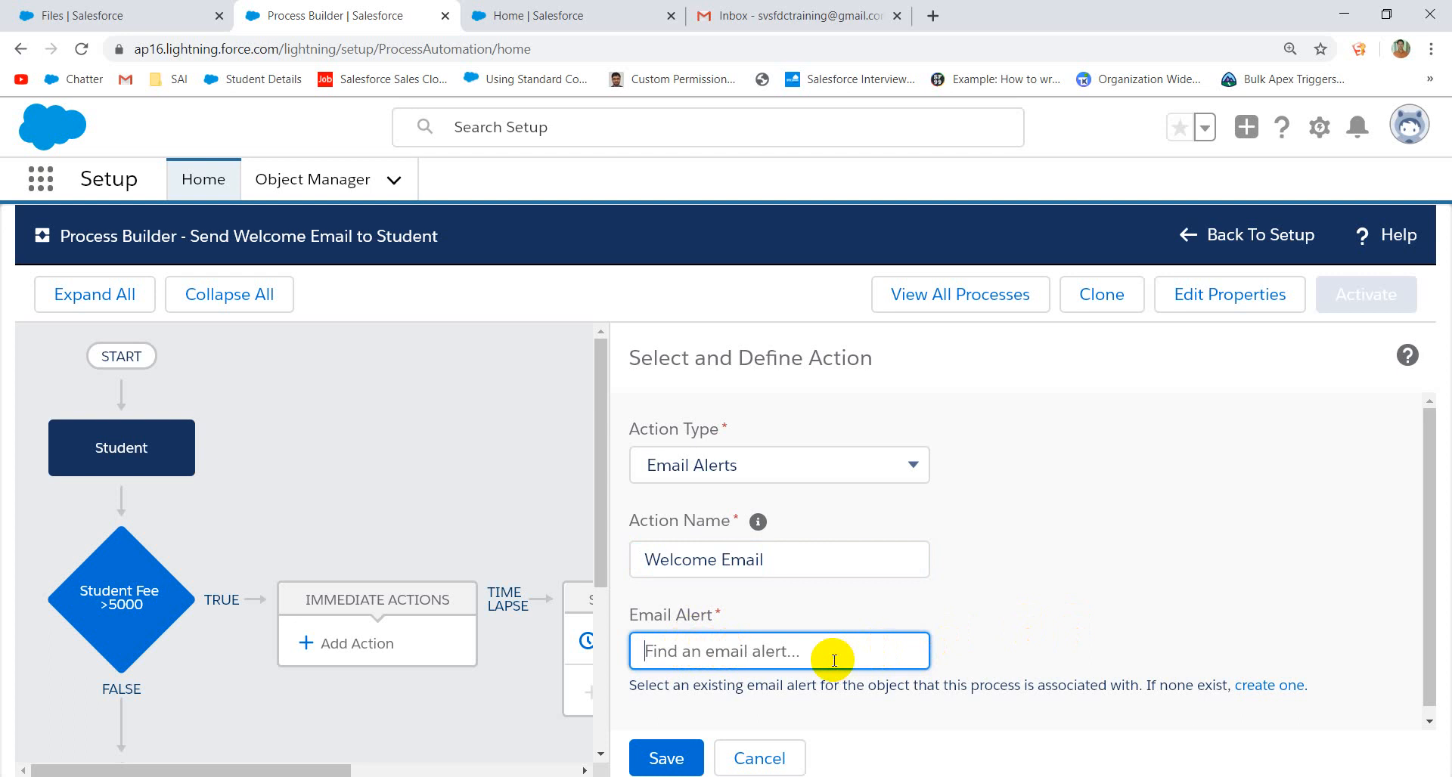
pyautogui.write('St')
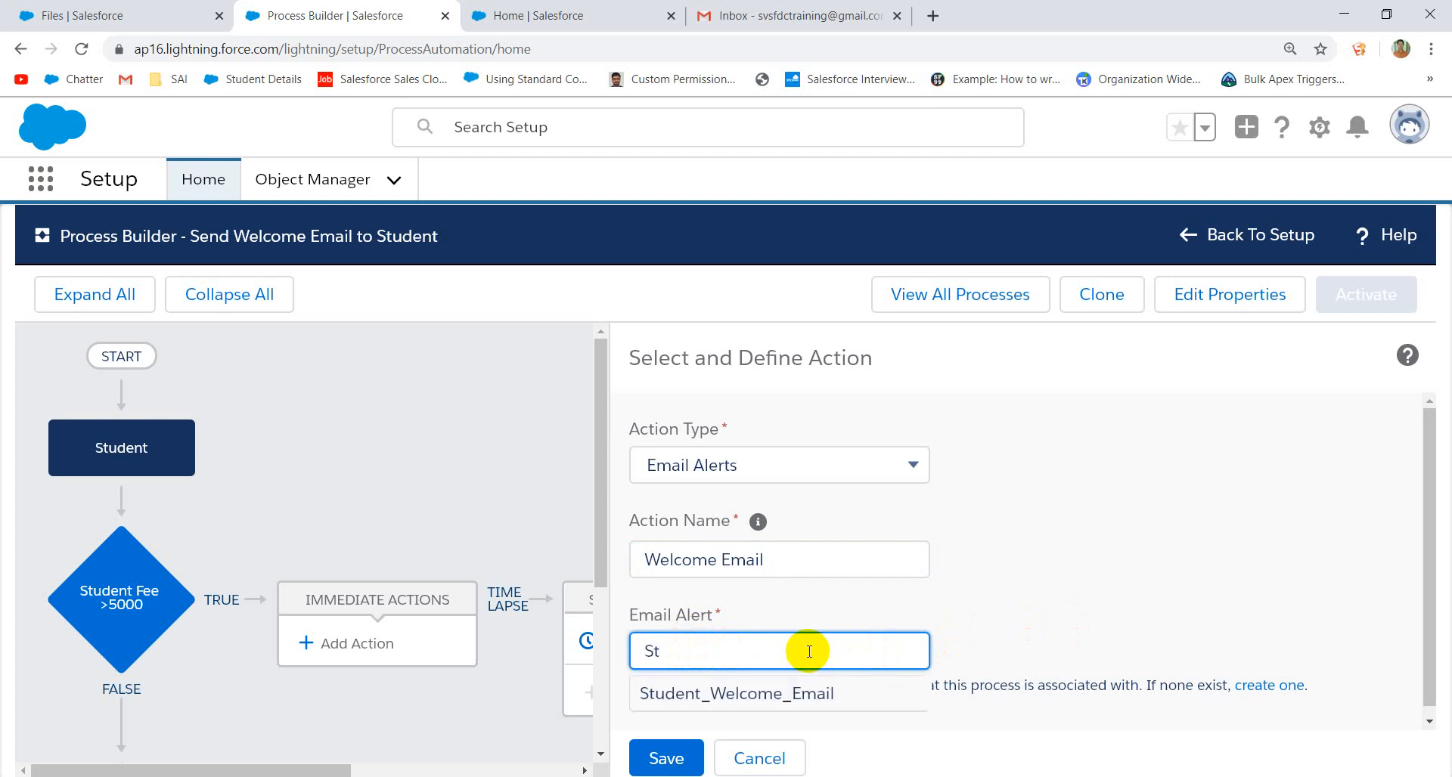
pyautogui.click(759, 693)
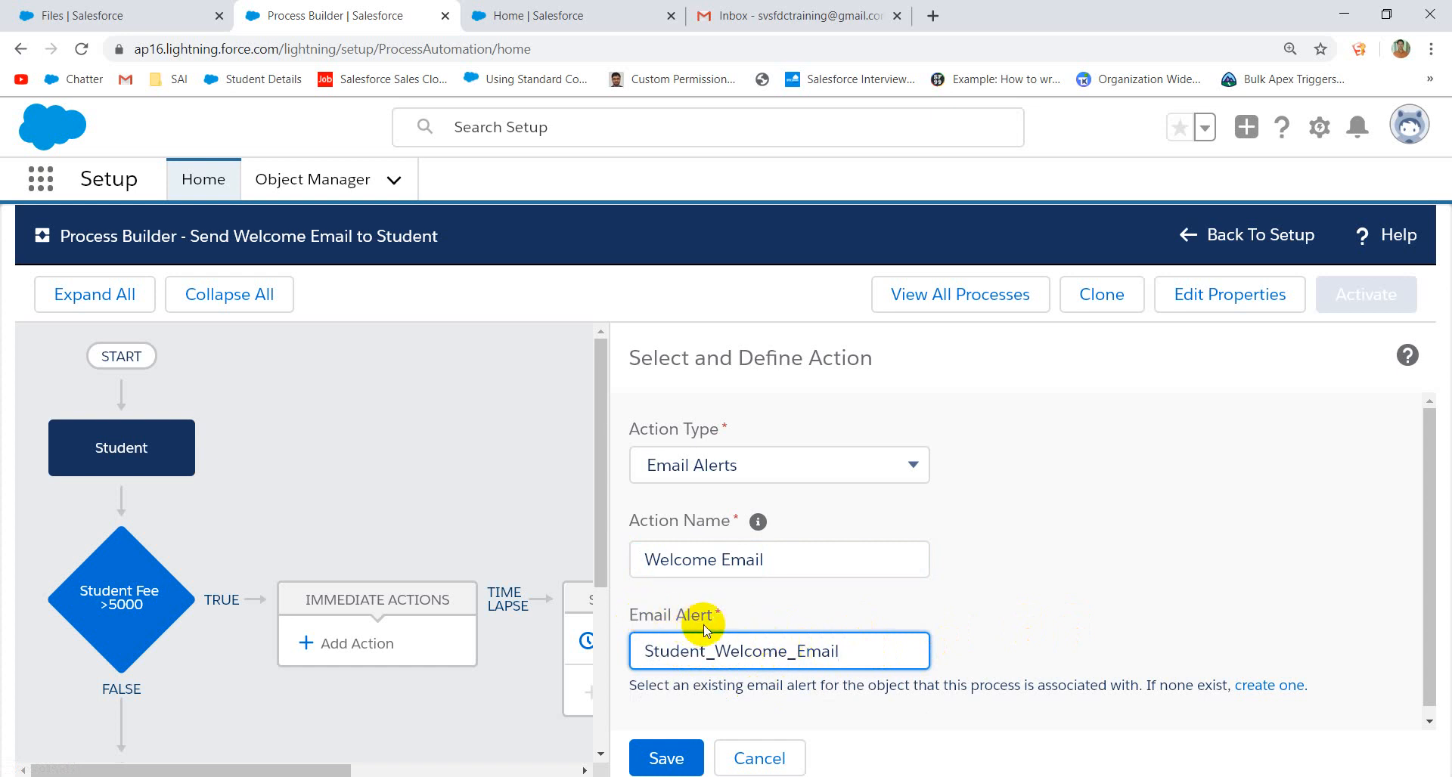
pyautogui.click(805, 602)
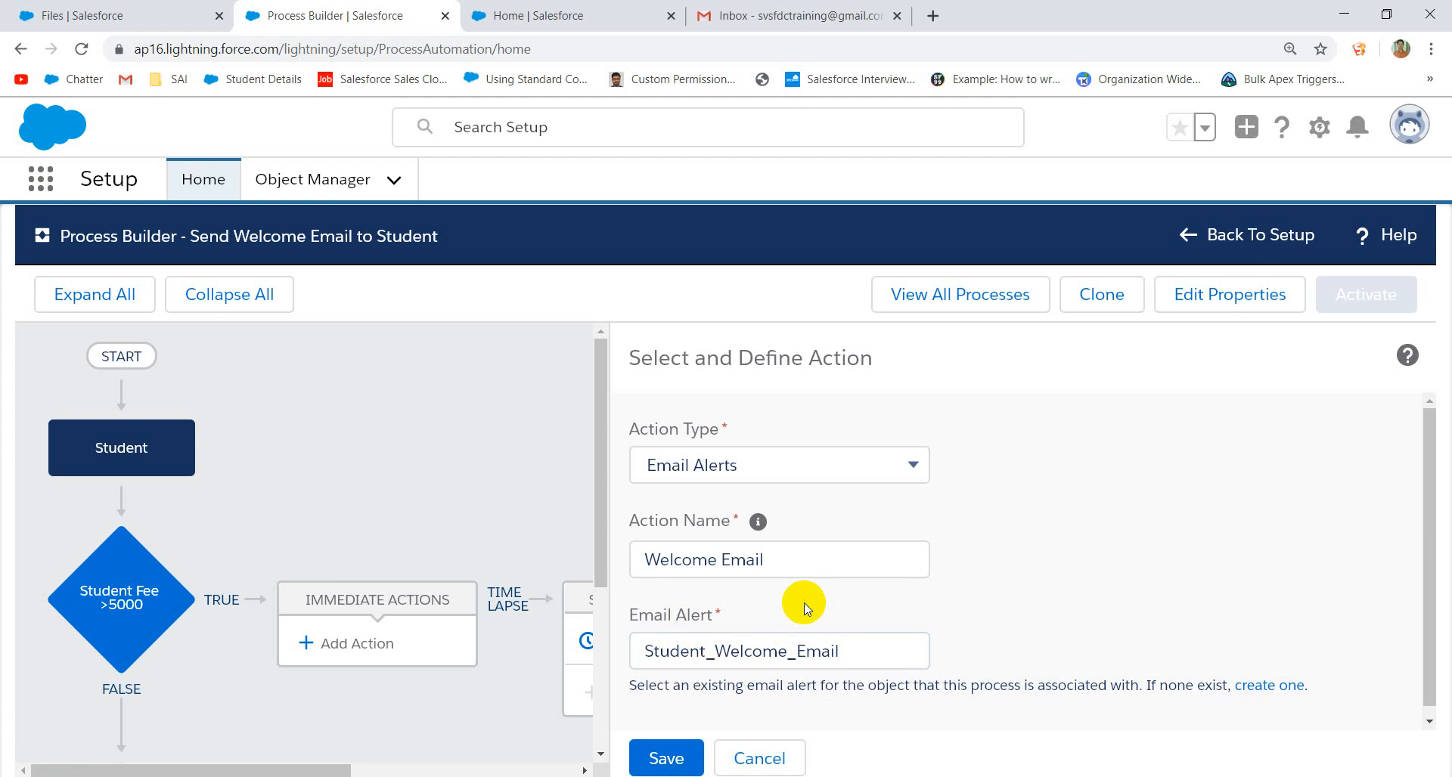
pyautogui.click(678, 763)
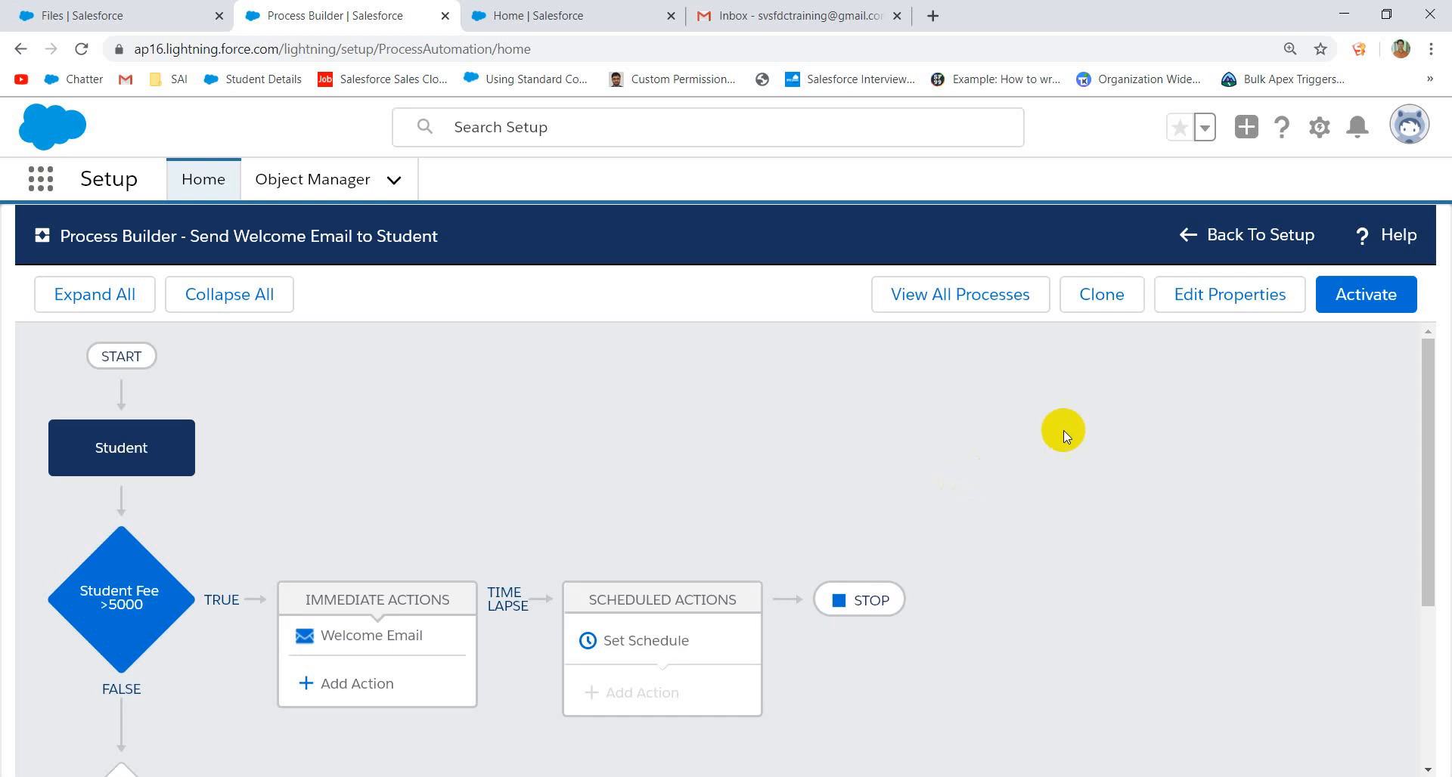
# - Start adding a second criteria on the FALSE branch of Student Fee >5000
pyautogui.scroll(-4, 857, 509)
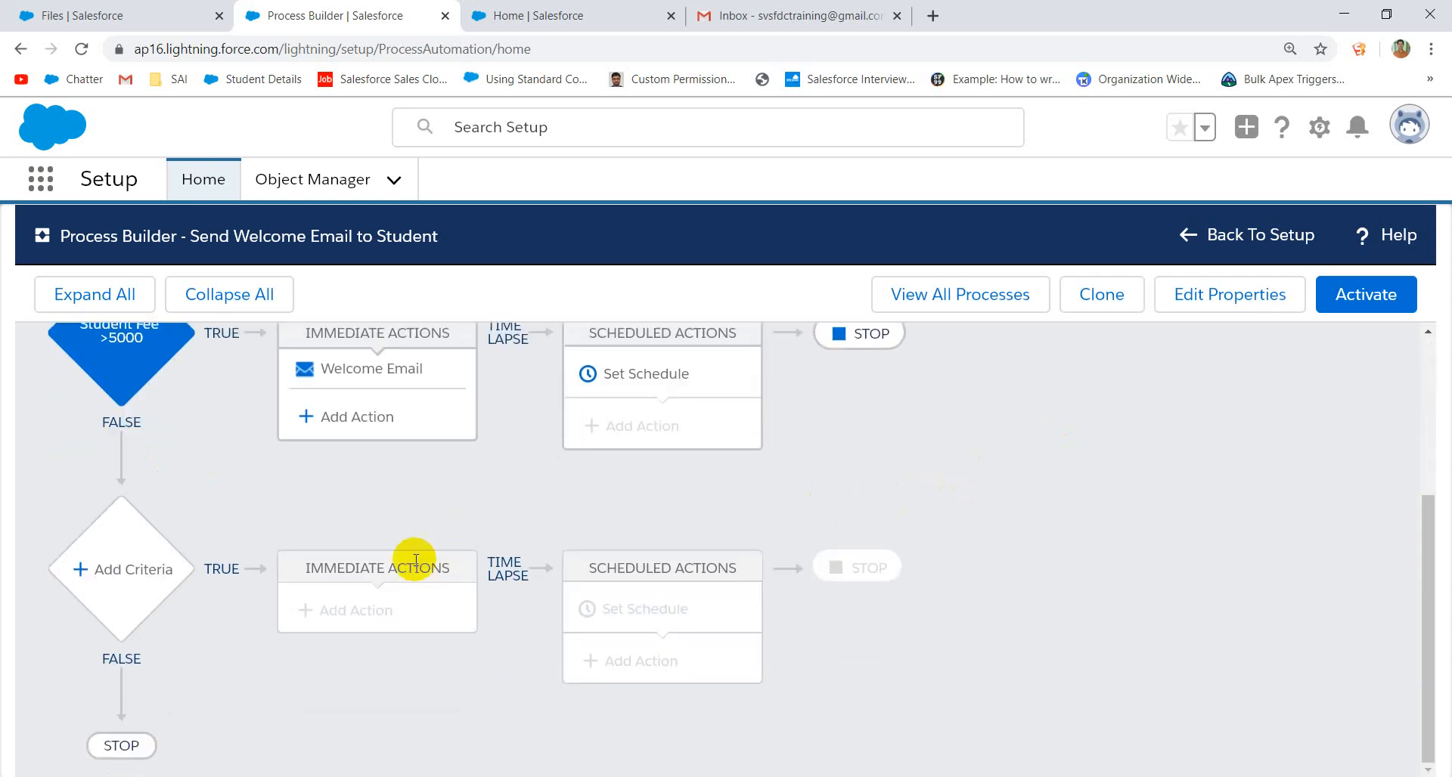
pyautogui.click(134, 571)
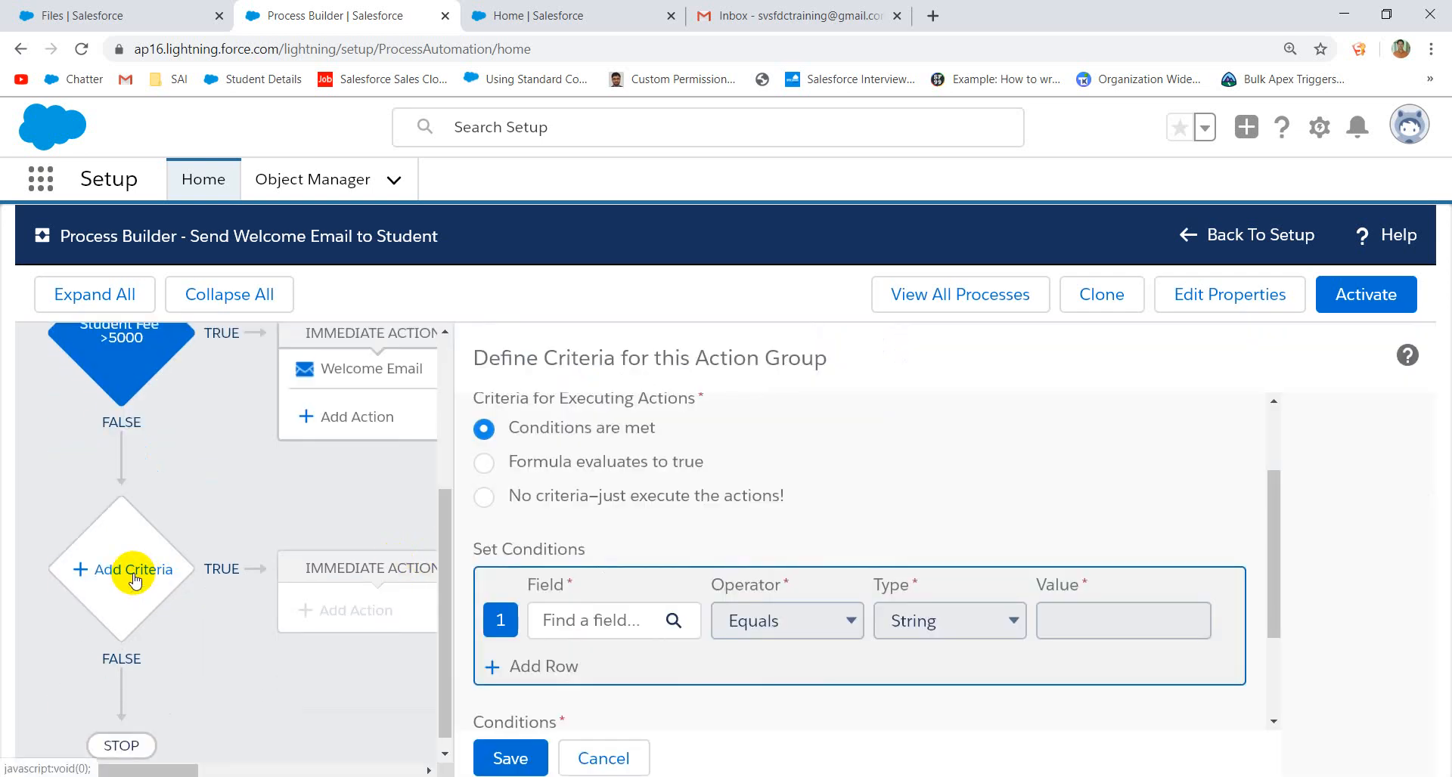
pyautogui.click(639, 619)
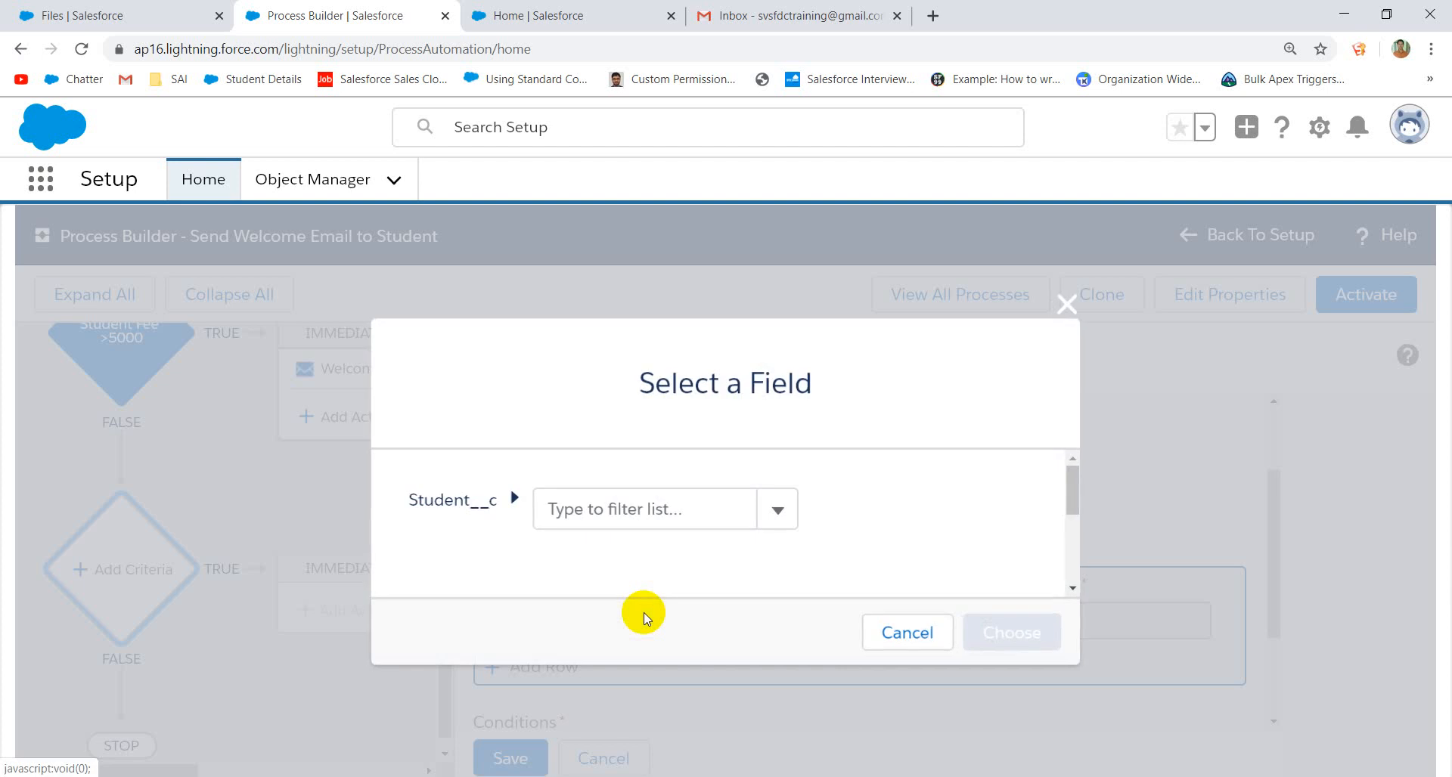
pyautogui.click(569, 509)
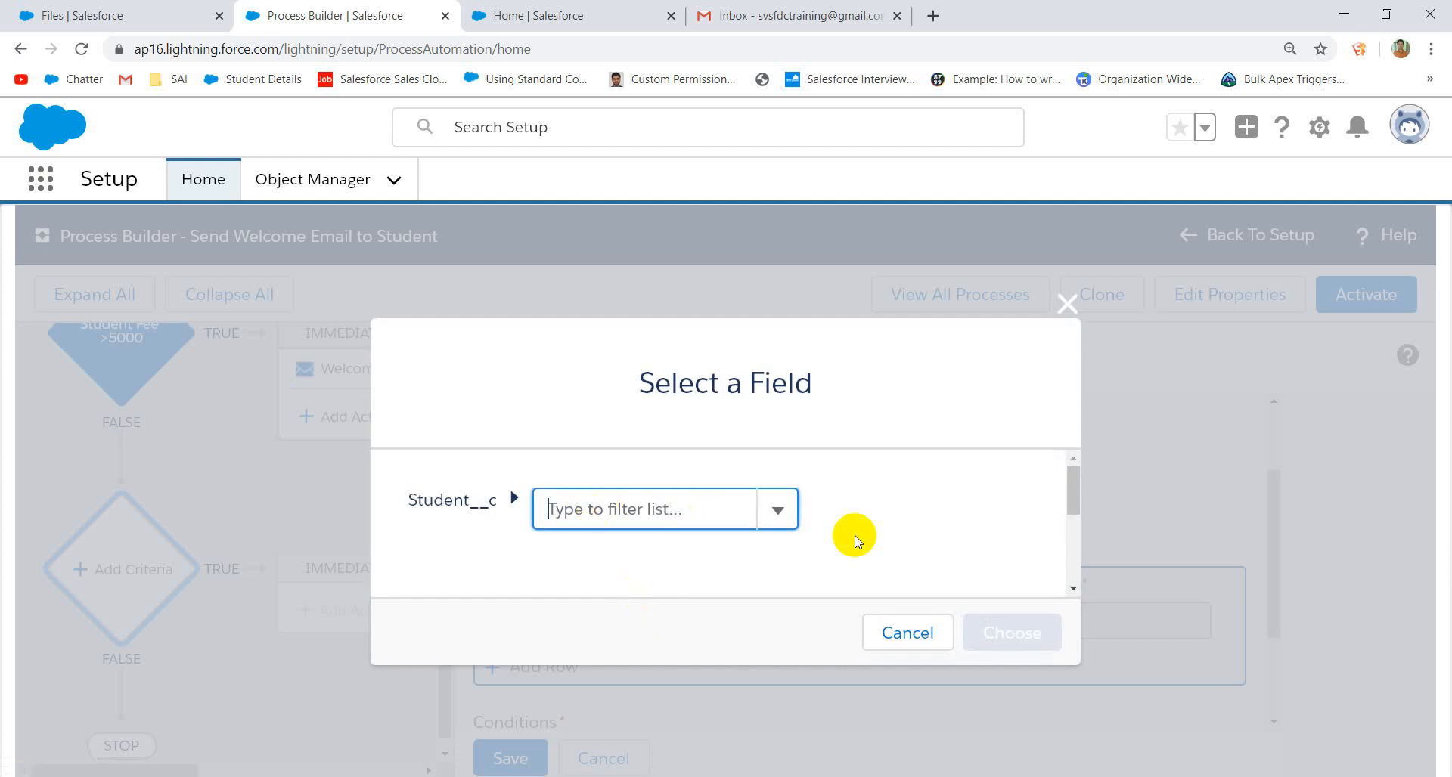
pyautogui.click(898, 633)
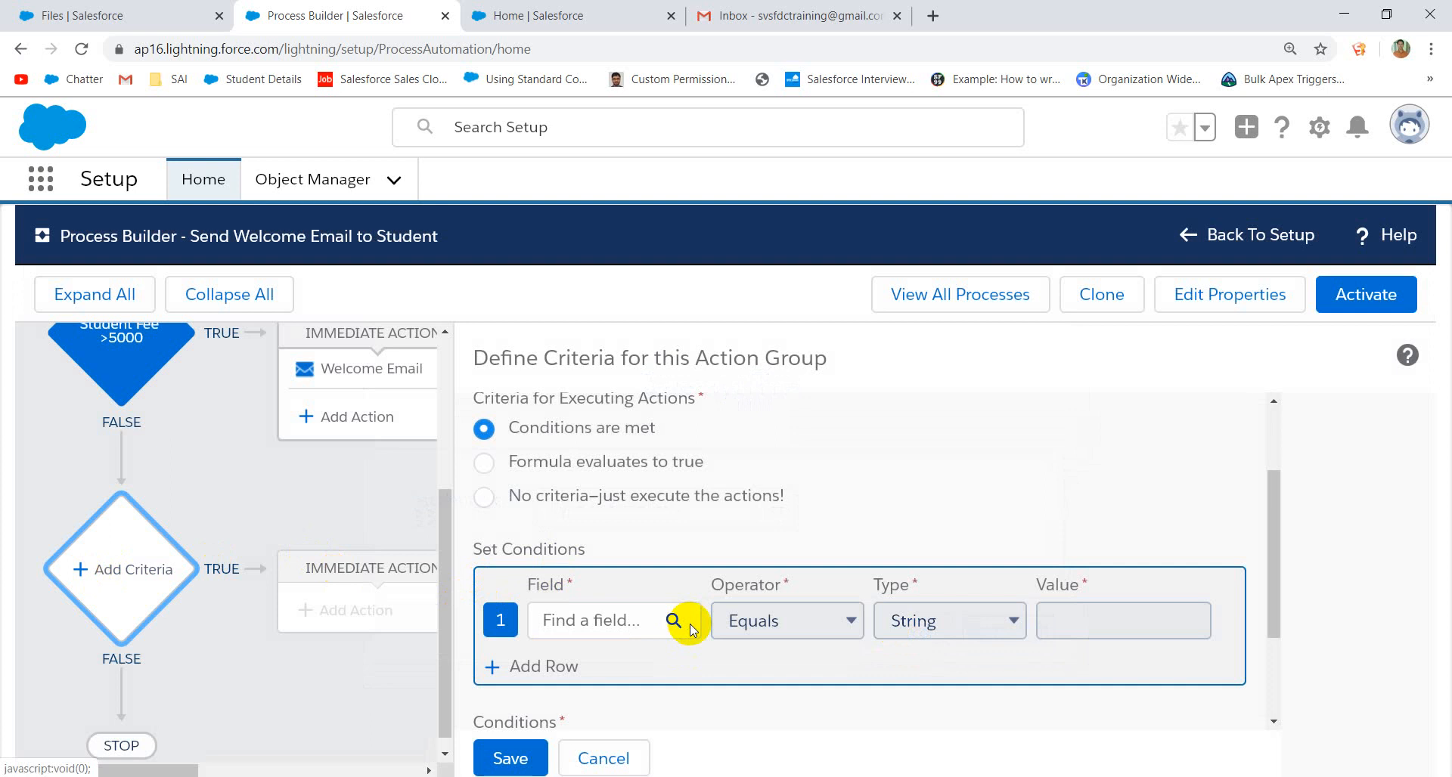
# - Choose the Student Fee field of Student__c for the second criteria's condition row
pyautogui.click(609, 621)
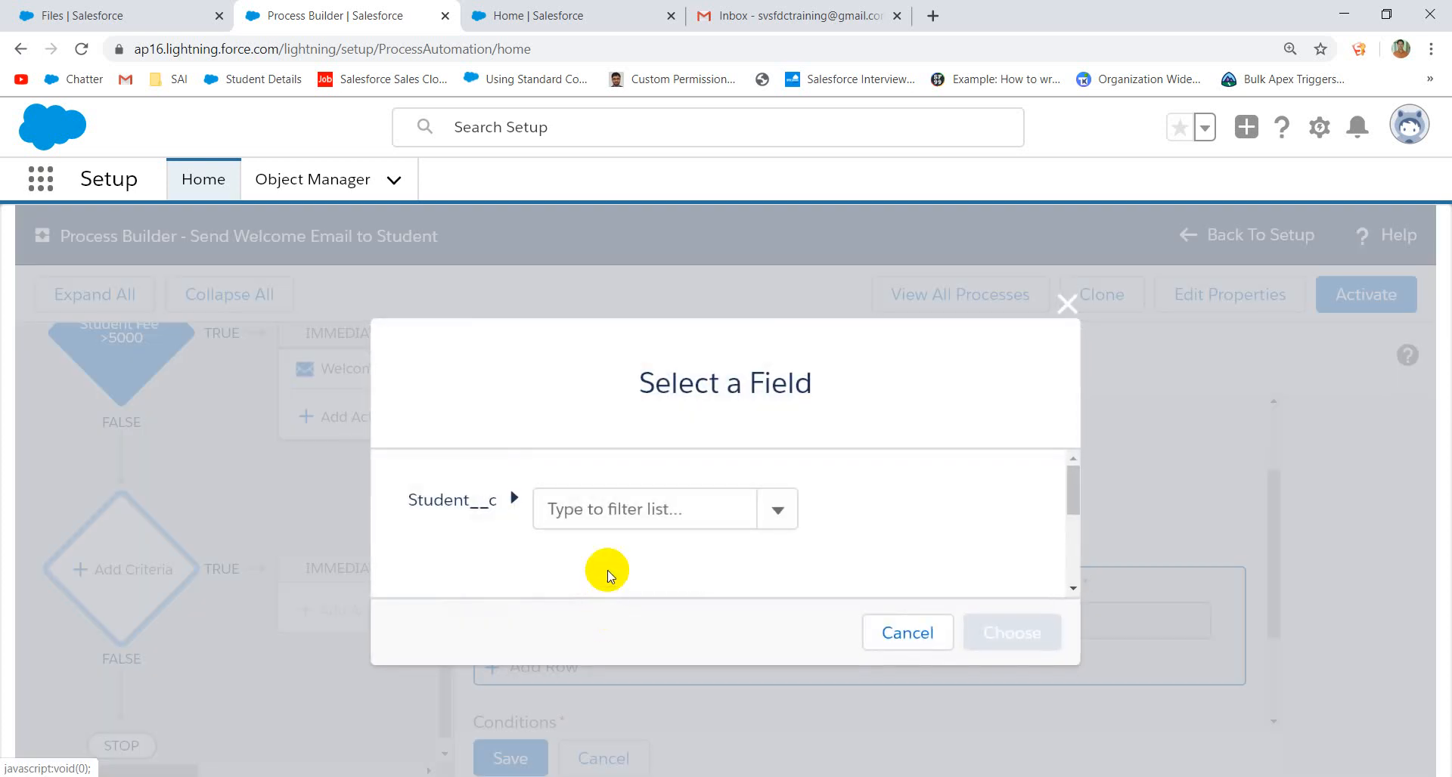
pyautogui.click(588, 505)
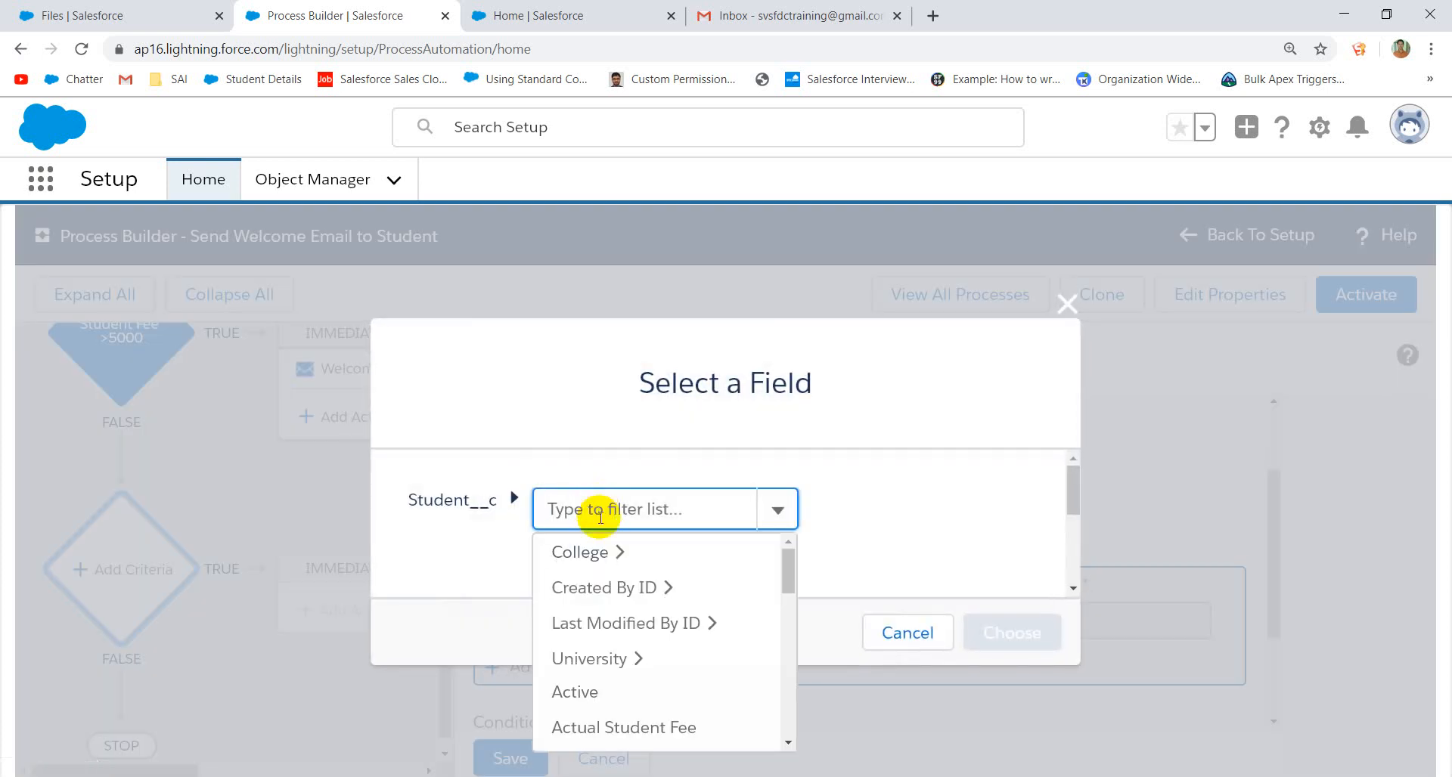
pyautogui.write('Student fee')
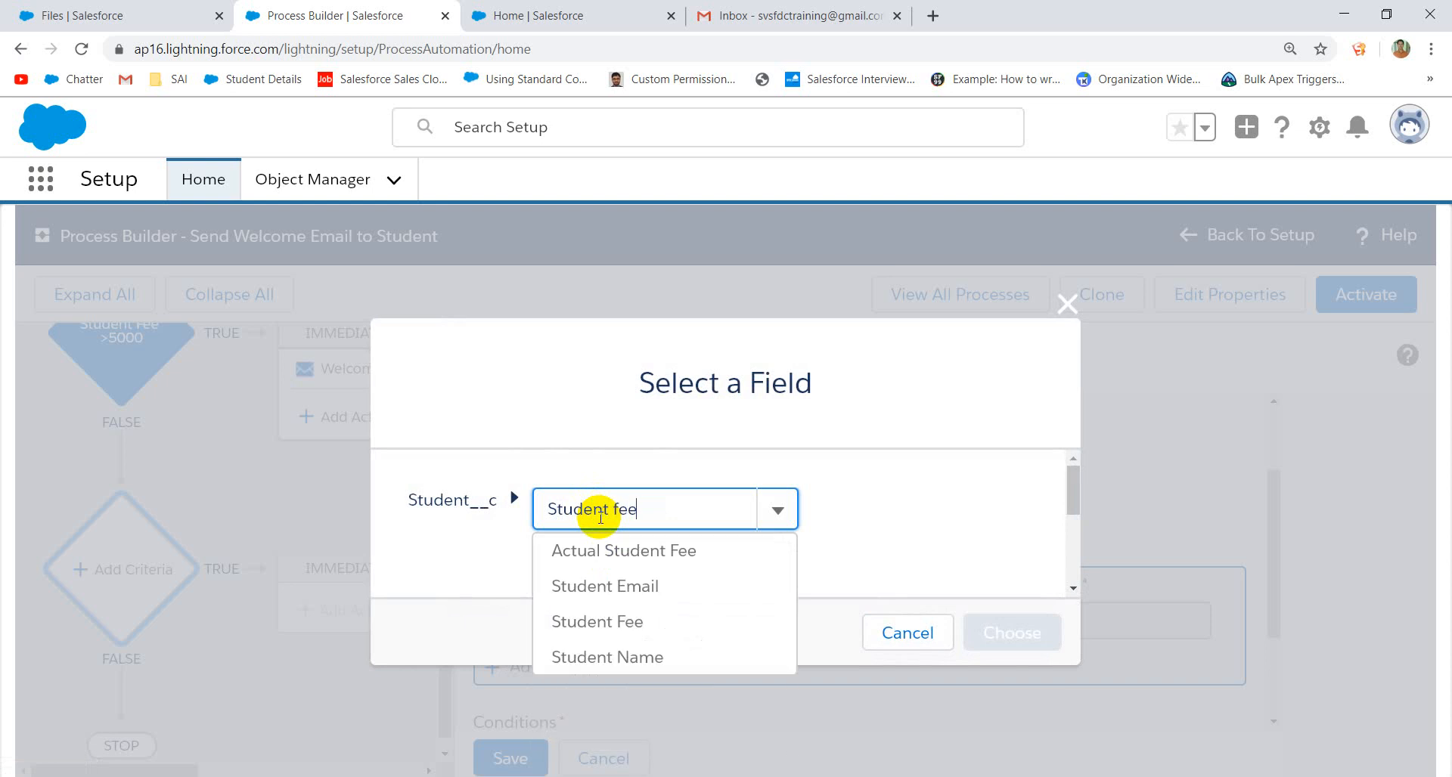
pyautogui.click(628, 587)
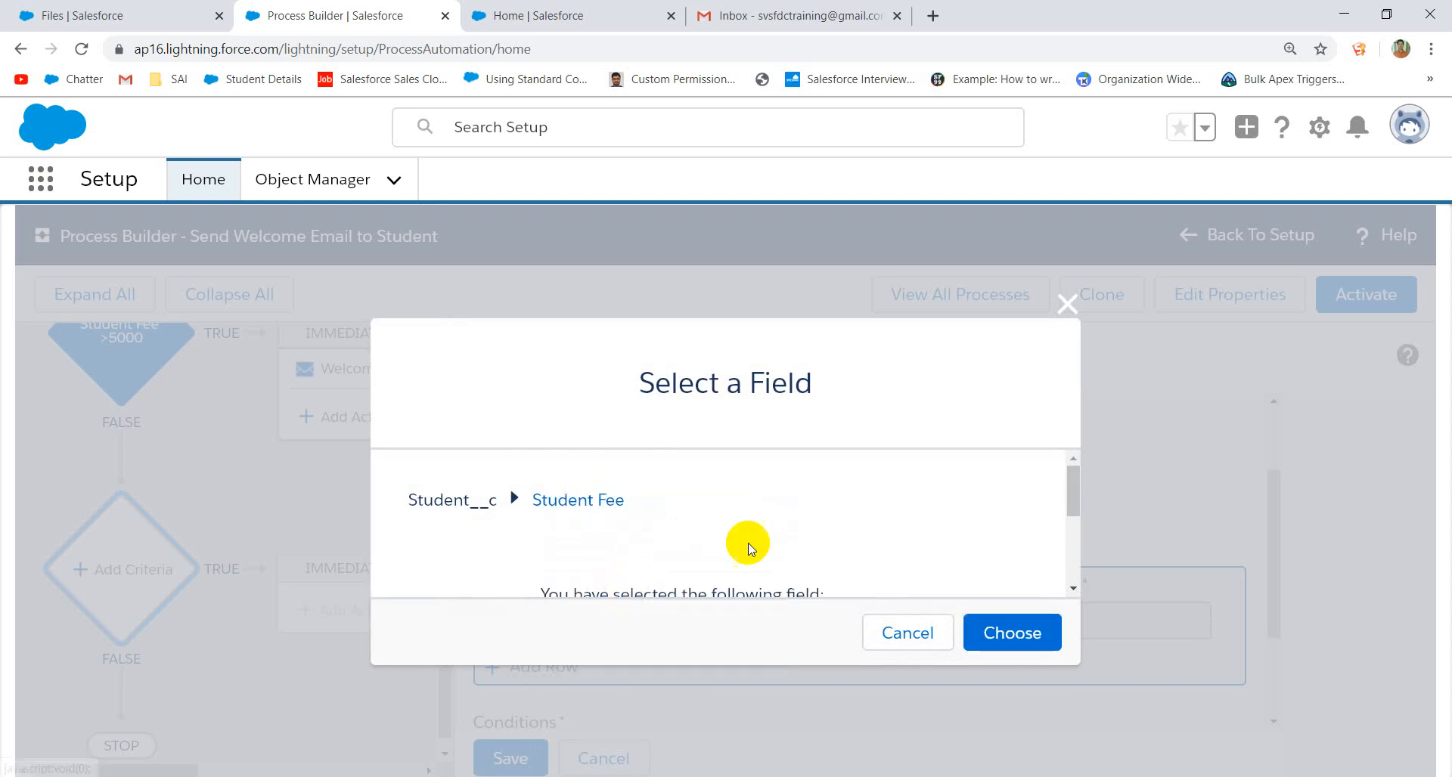
pyautogui.click(1000, 635)
# - Set the second criteria's Student Fee condition to Greater than 10000
pyautogui.click(822, 628)
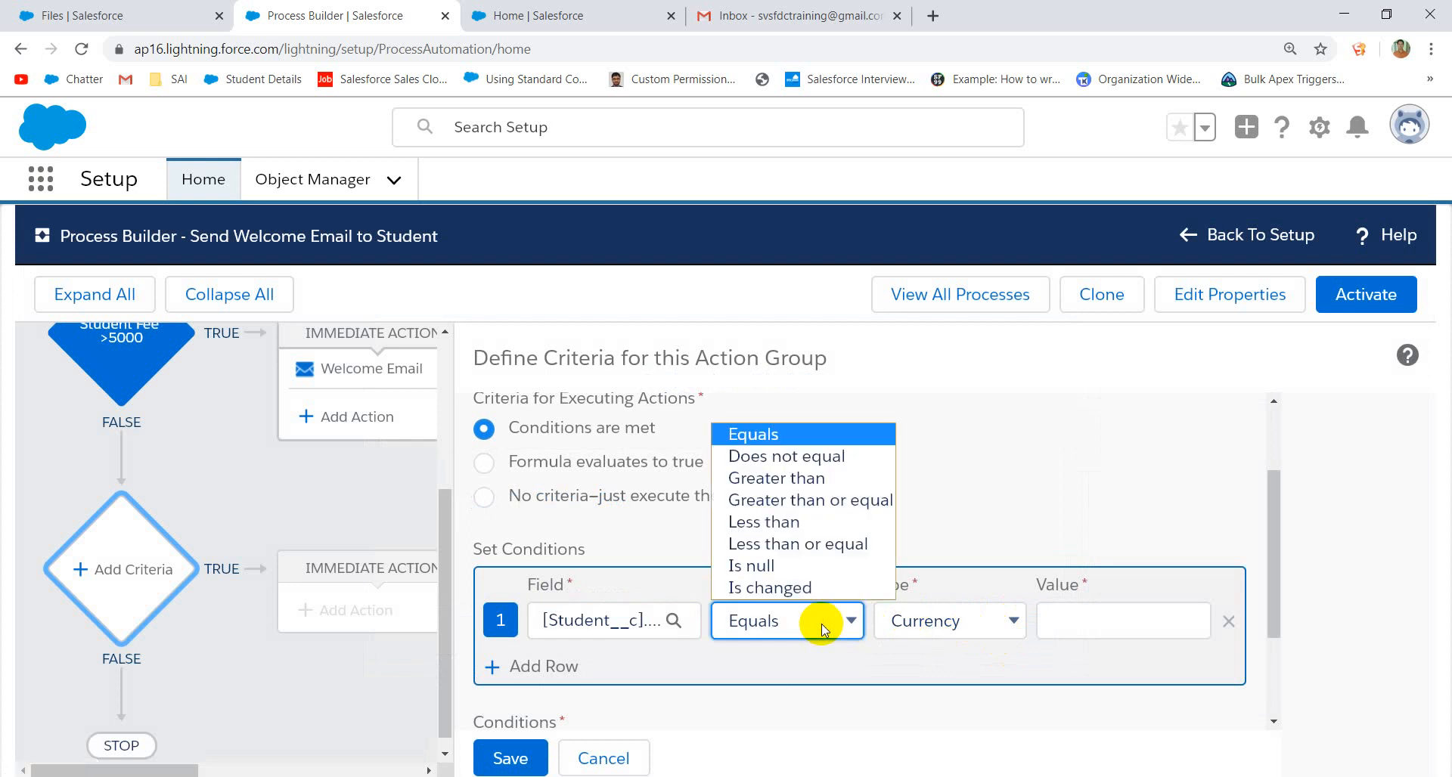
pyautogui.click(796, 476)
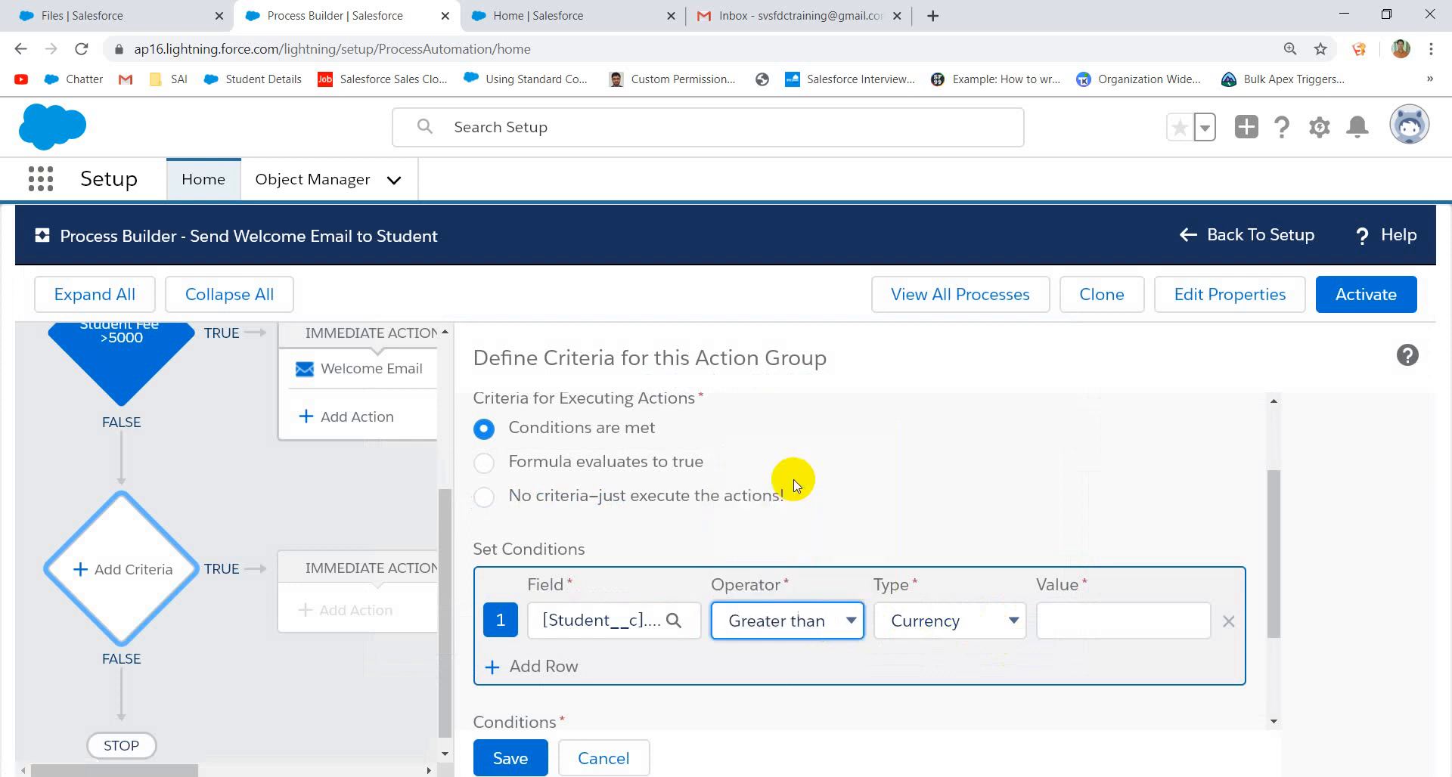
pyautogui.click(1082, 629)
pyautogui.write('10000')
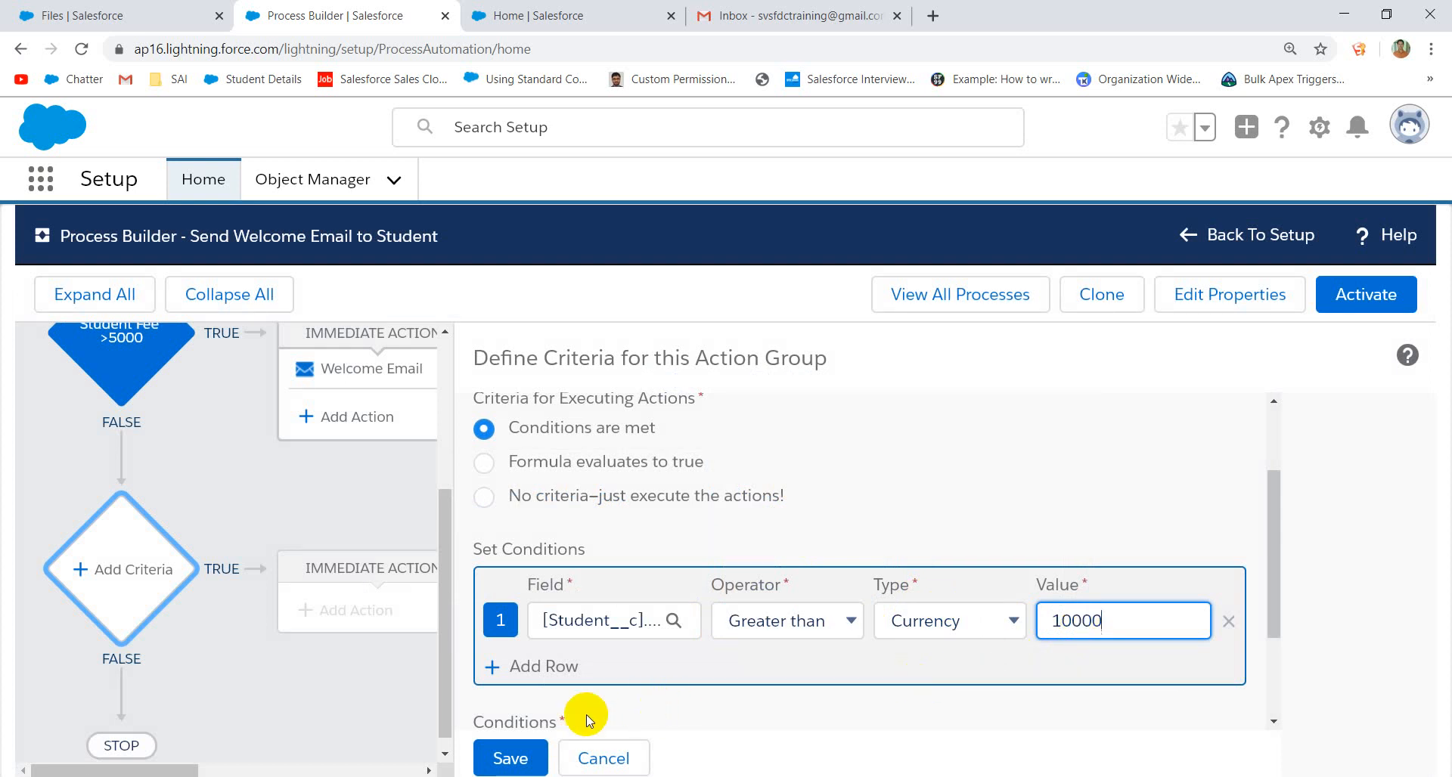
# - Name the second criteria ">10000", save it, and start adding an immediate action to it
pyautogui.click(514, 756)
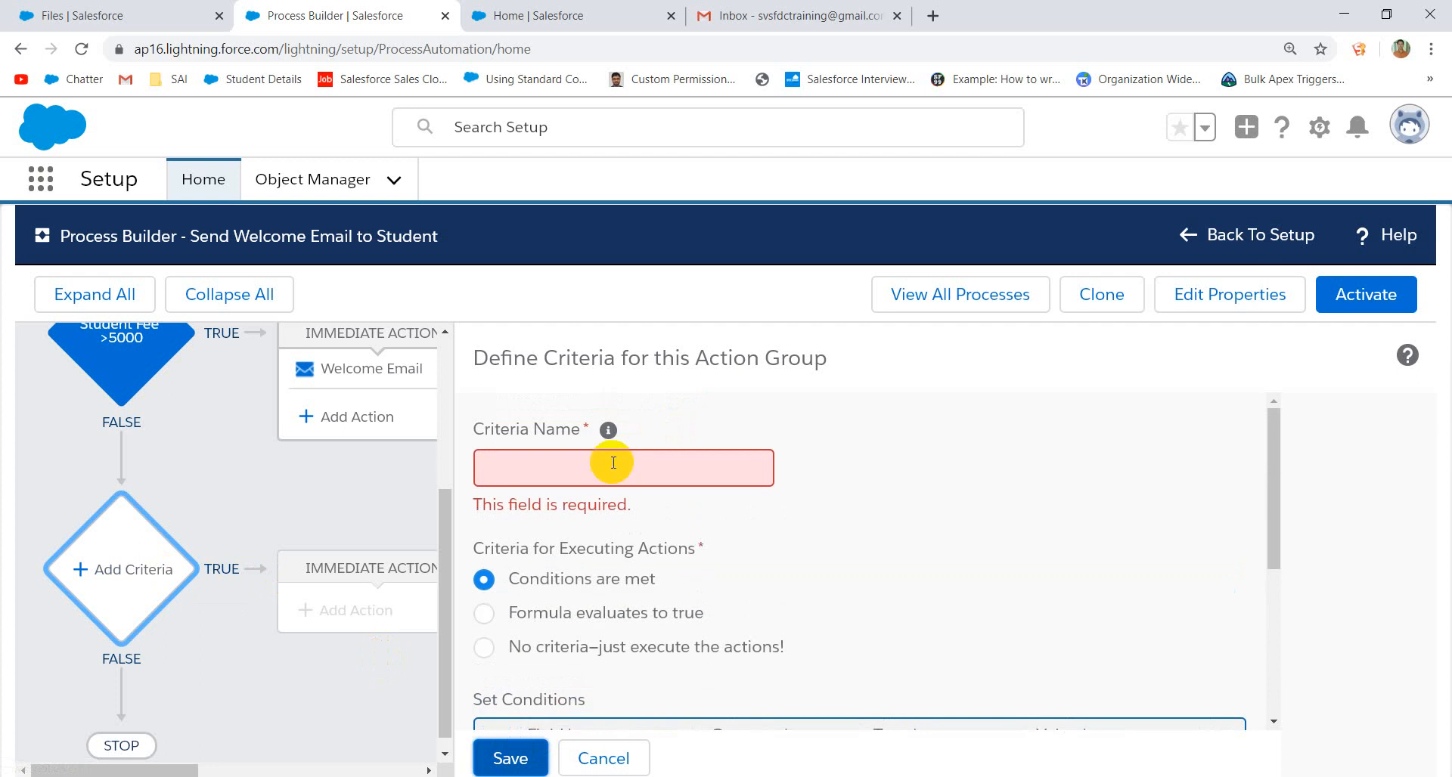
pyautogui.click(610, 465)
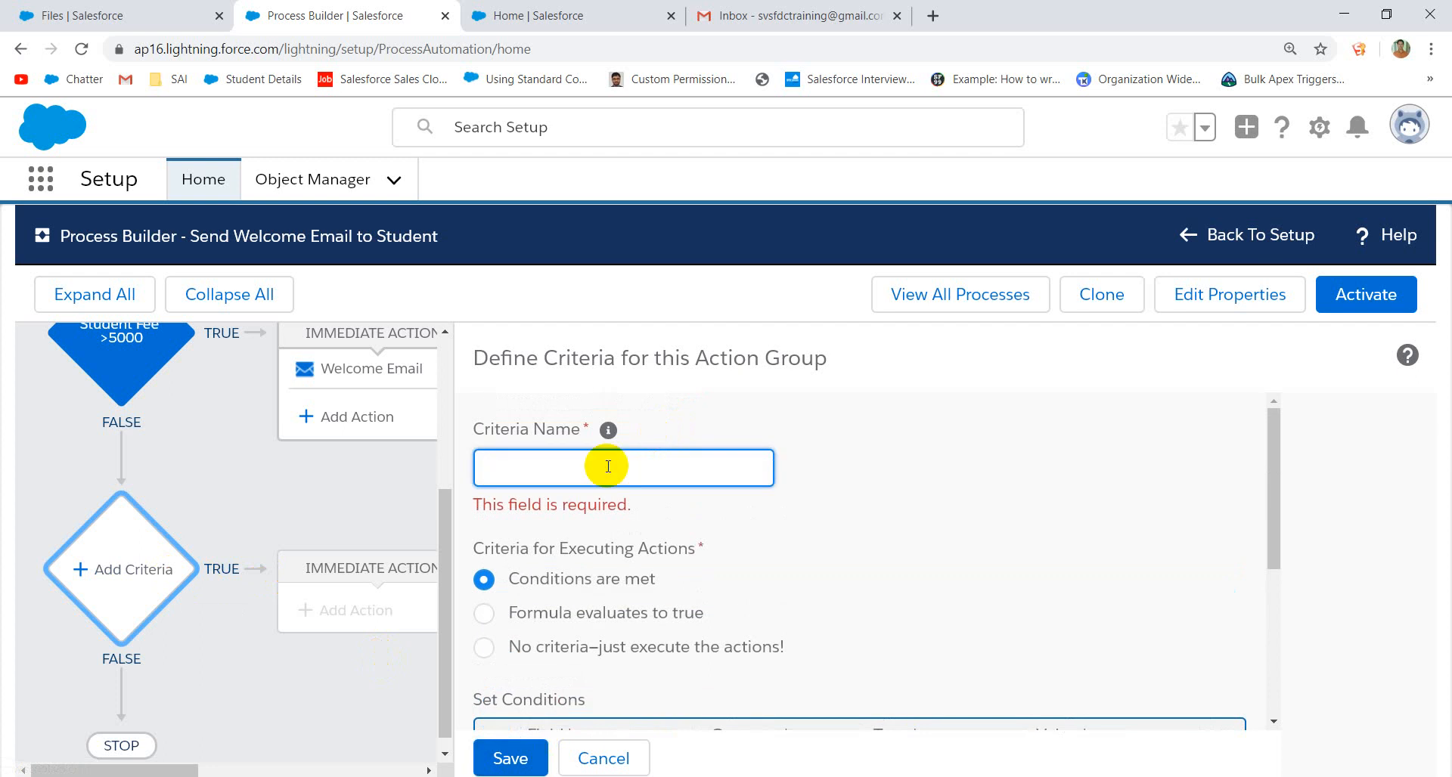
pyautogui.write('>10000')
pyautogui.click(508, 756)
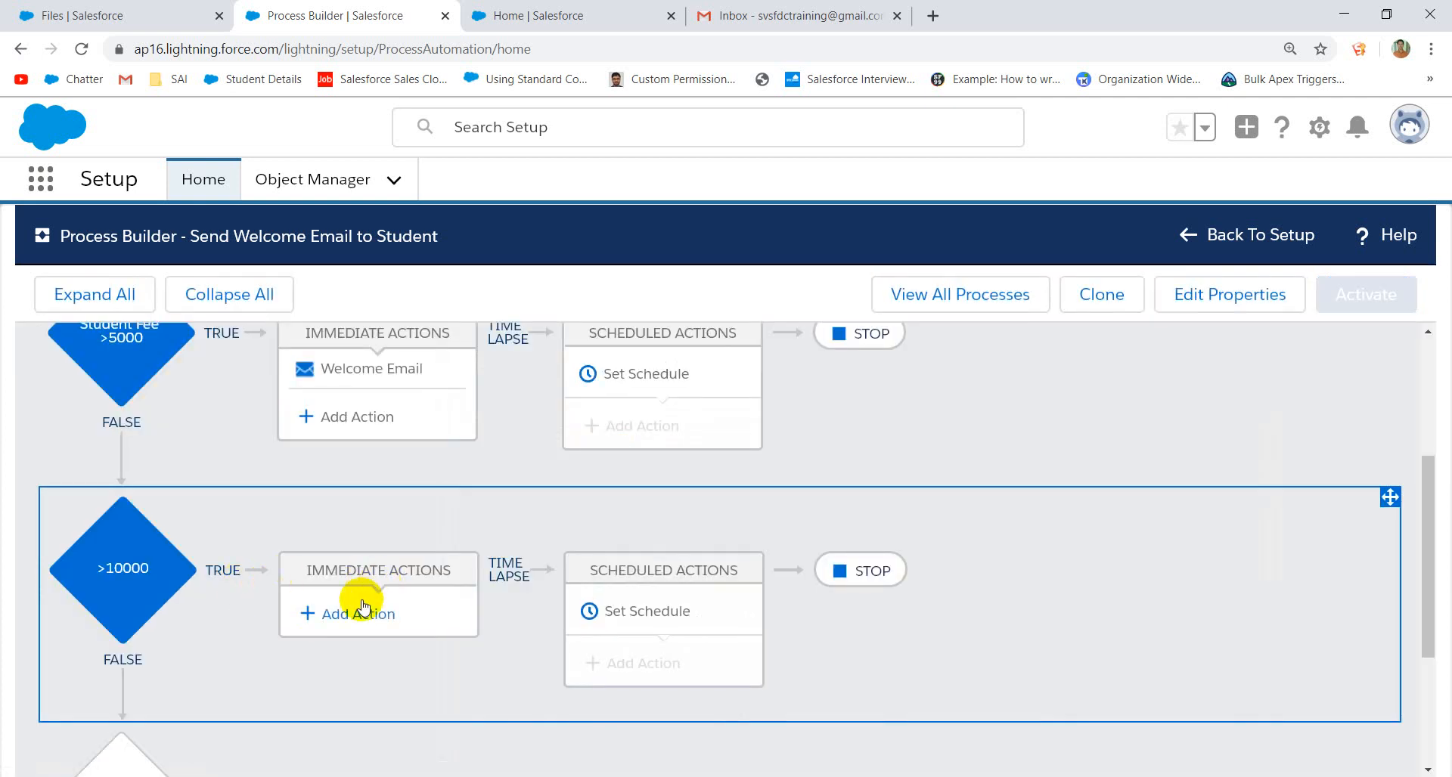
pyautogui.click(363, 609)
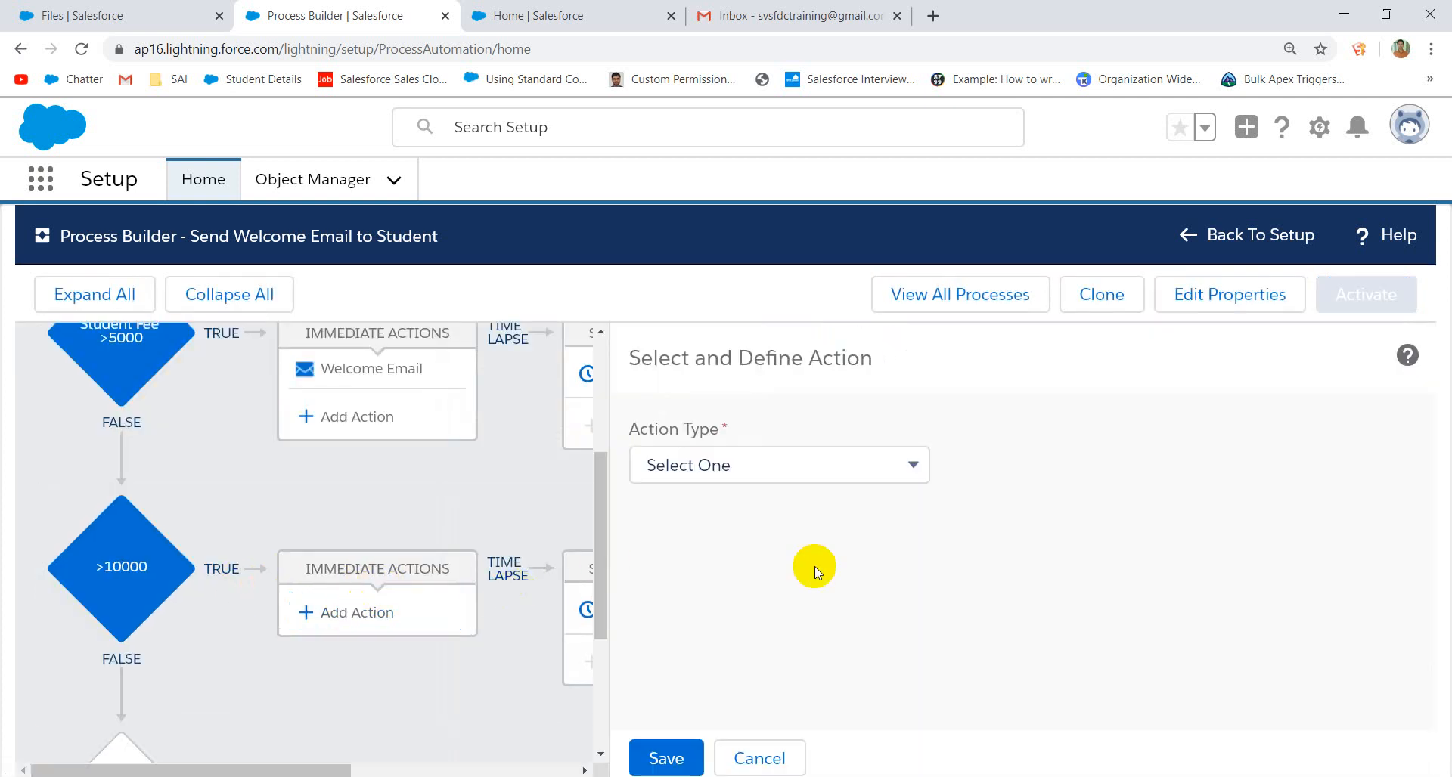
# - Open Setup in a separate browser tab from the Sales app's home page
pyautogui.click(529, 15)
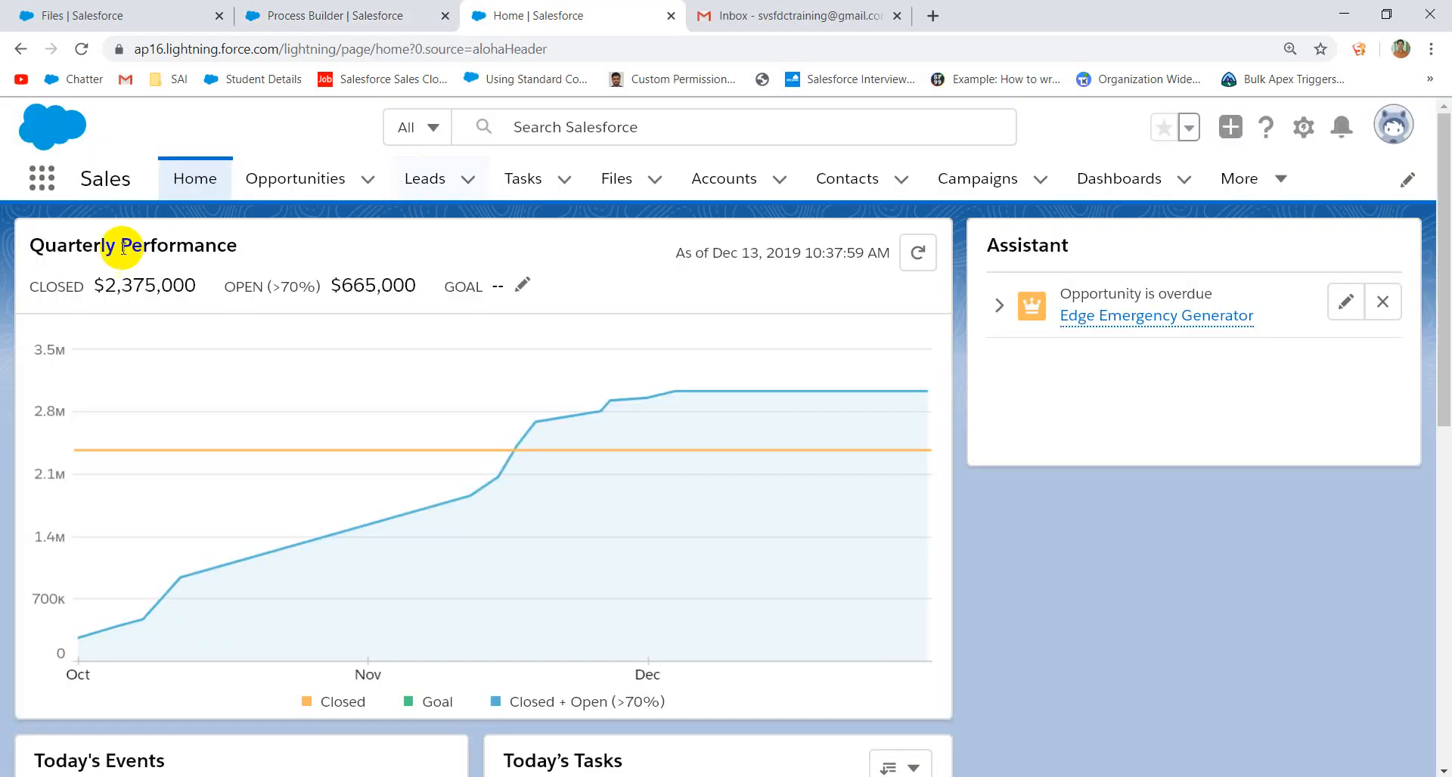
pyautogui.click(125, 15)
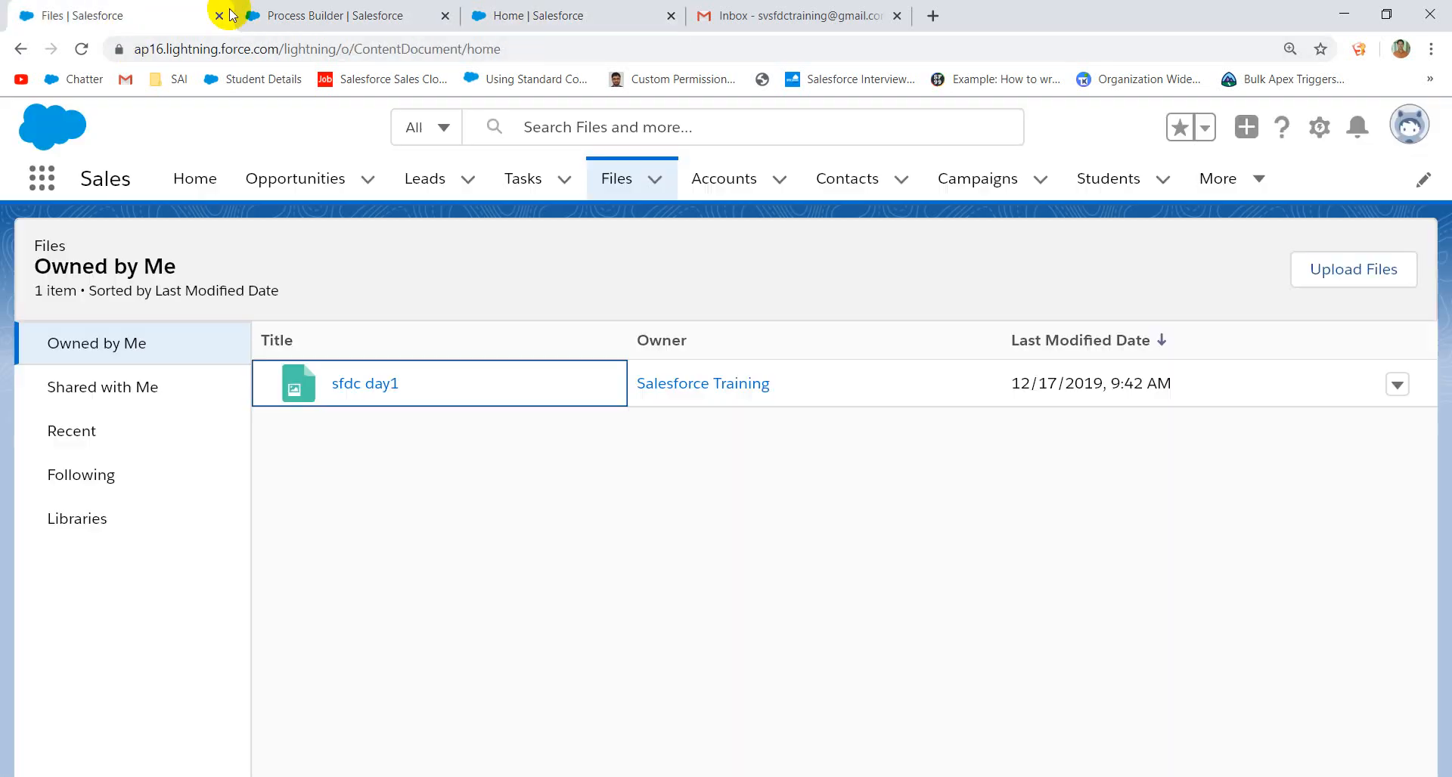
pyautogui.click(556, 18)
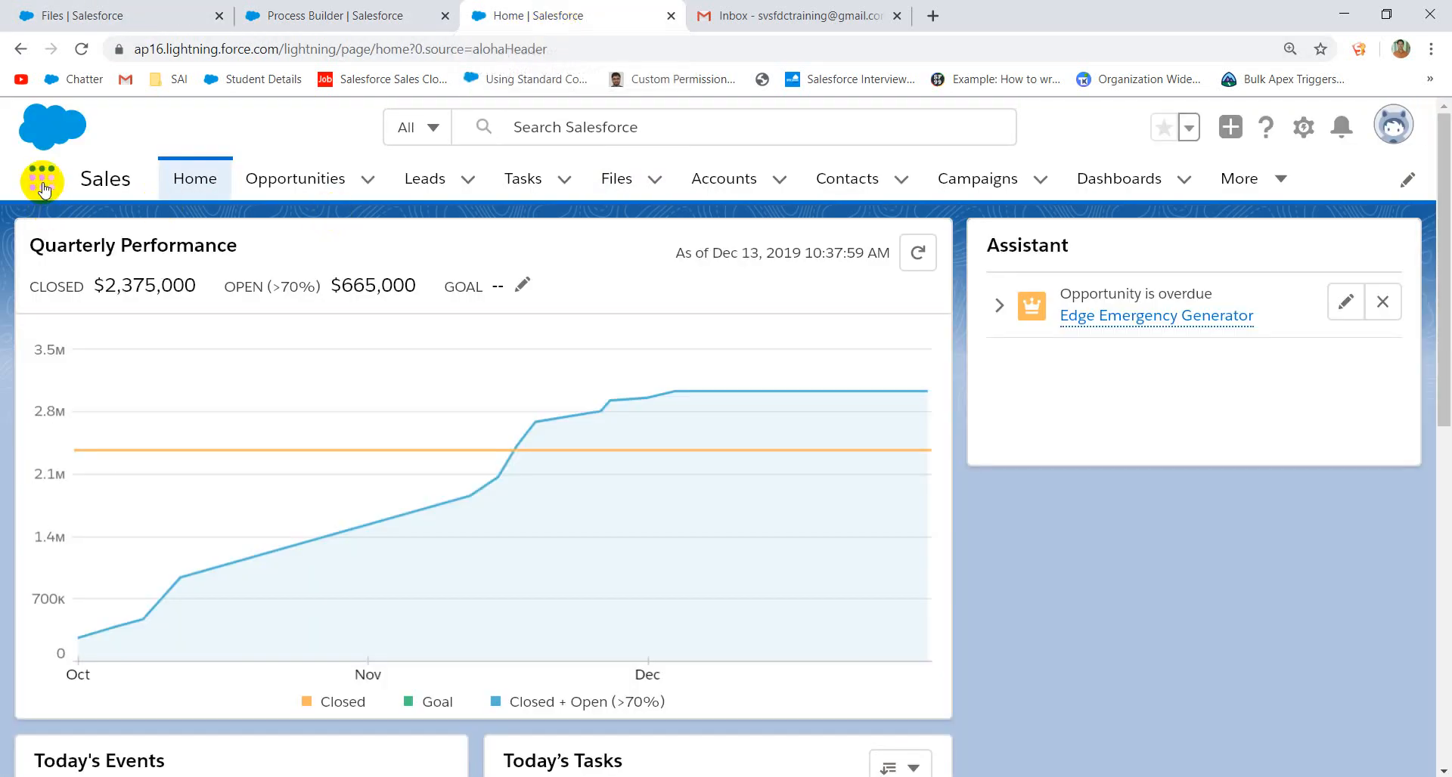
pyautogui.click(1303, 130)
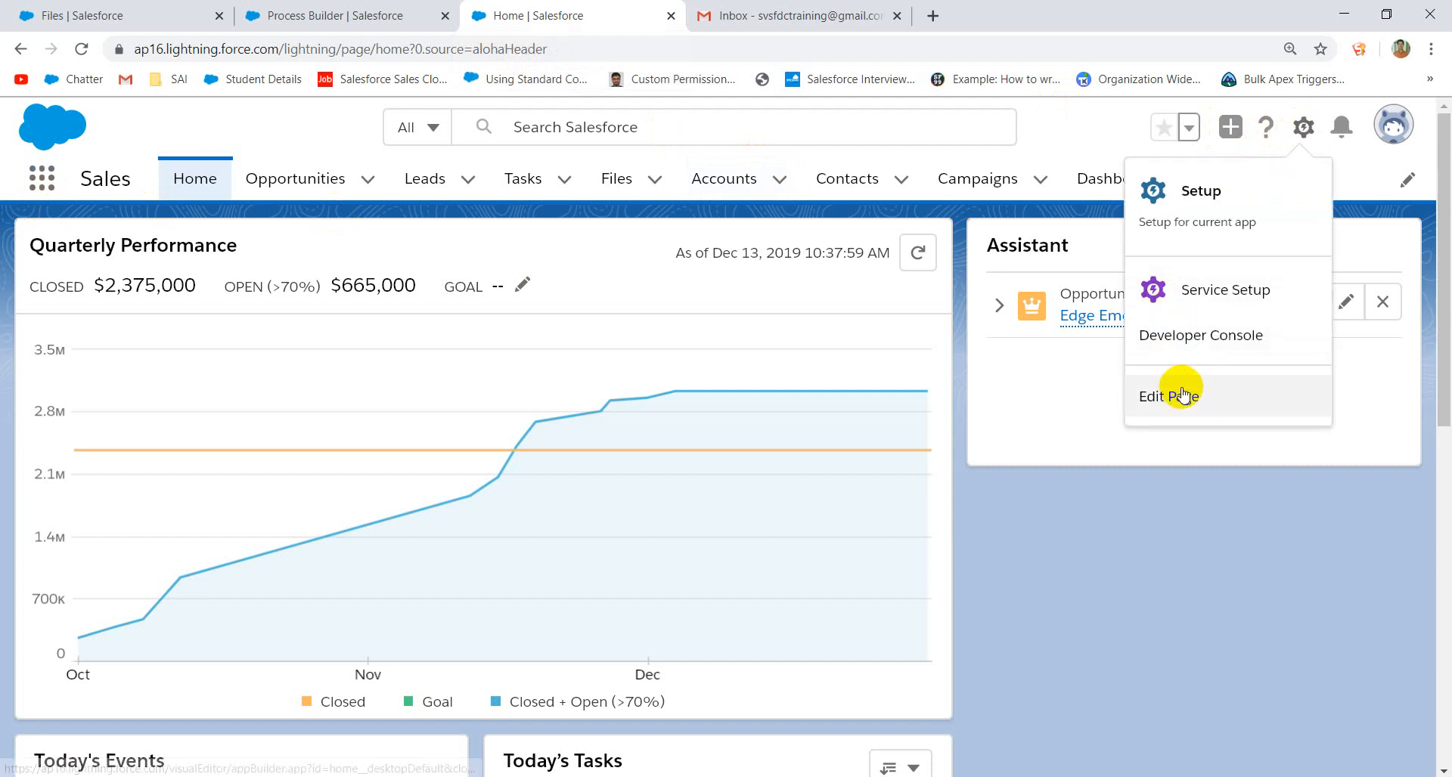
pyautogui.click(1191, 195)
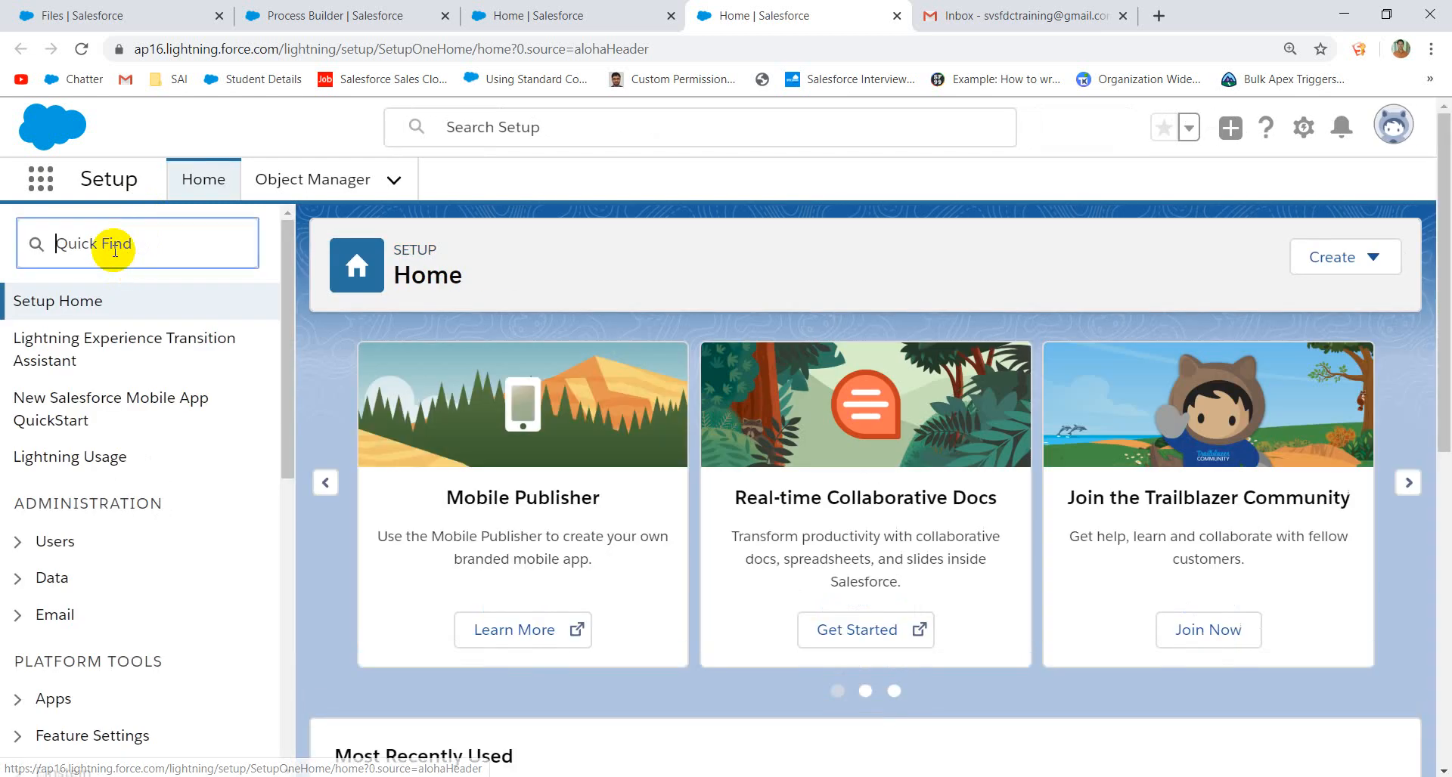
# - Search Setup for "Email A" and open the Email Alerts page
pyautogui.scroll(-7, 115, 249)
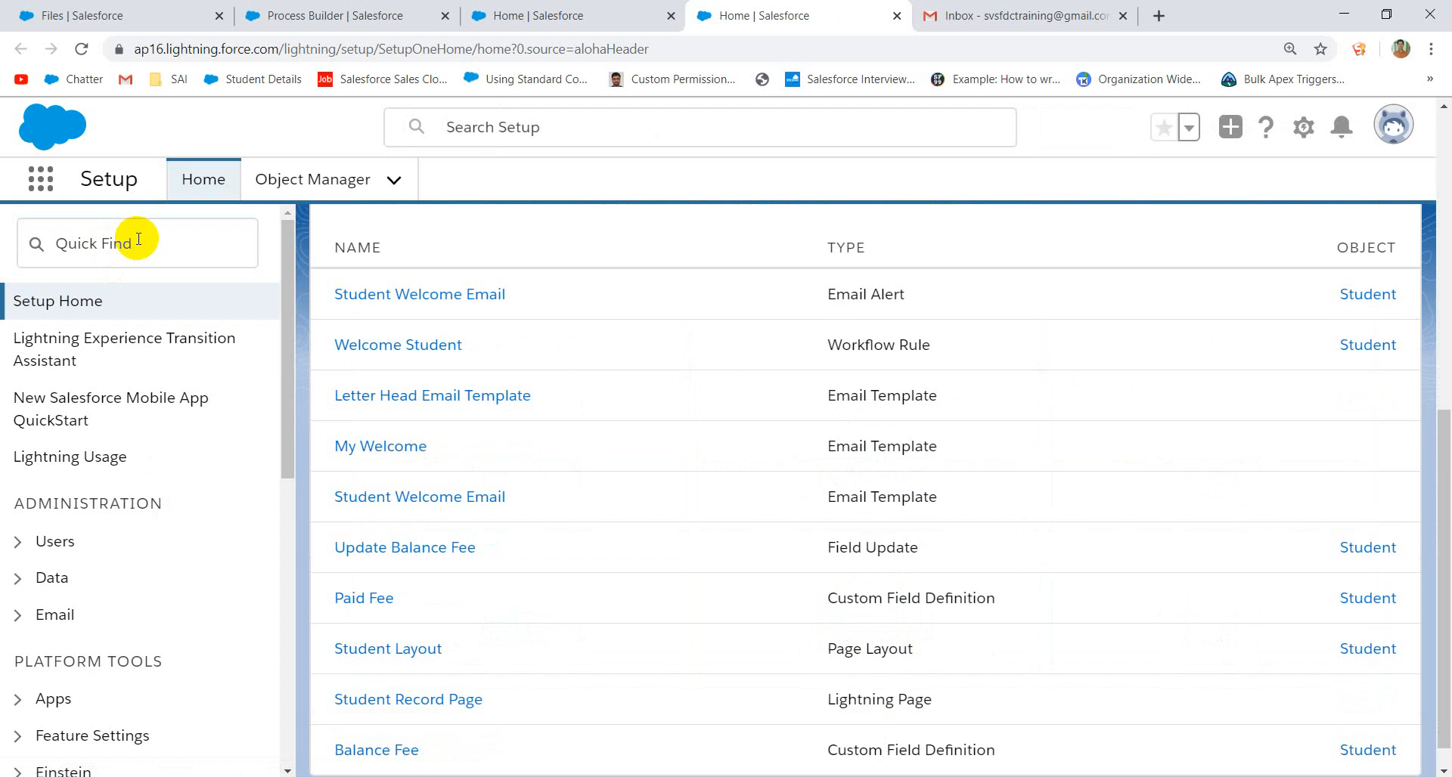
pyautogui.click(139, 239)
pyautogui.write('Em')
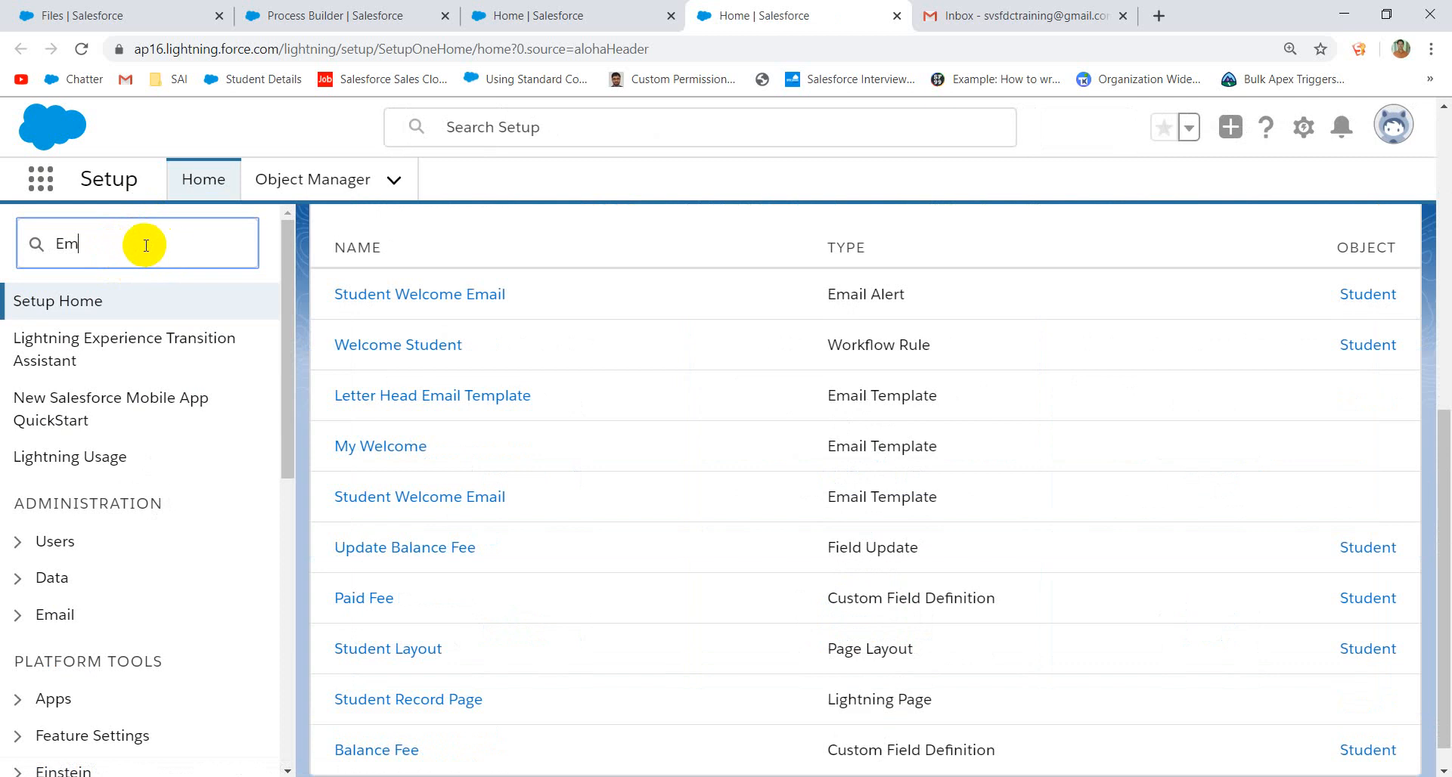
pyautogui.write('ail A')
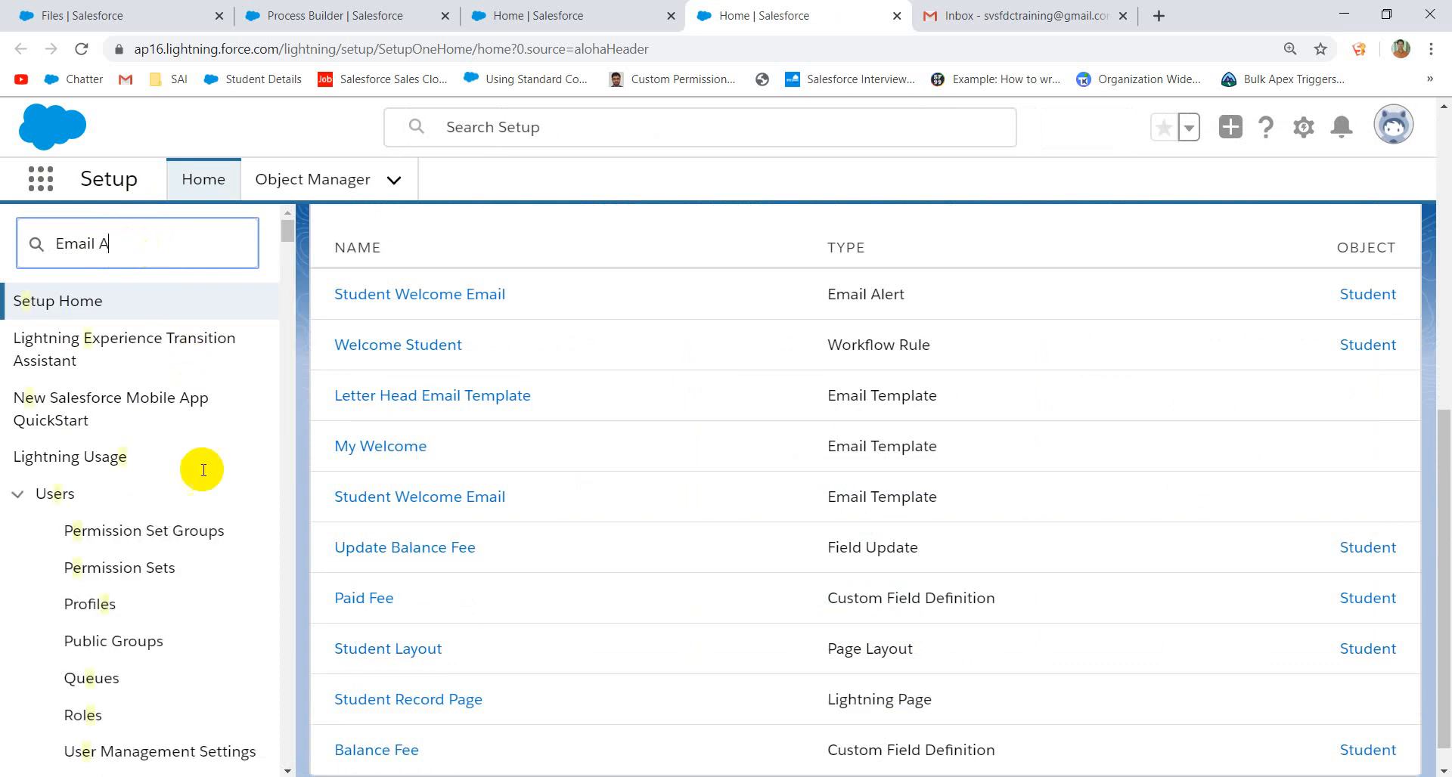
pyautogui.click(144, 450)
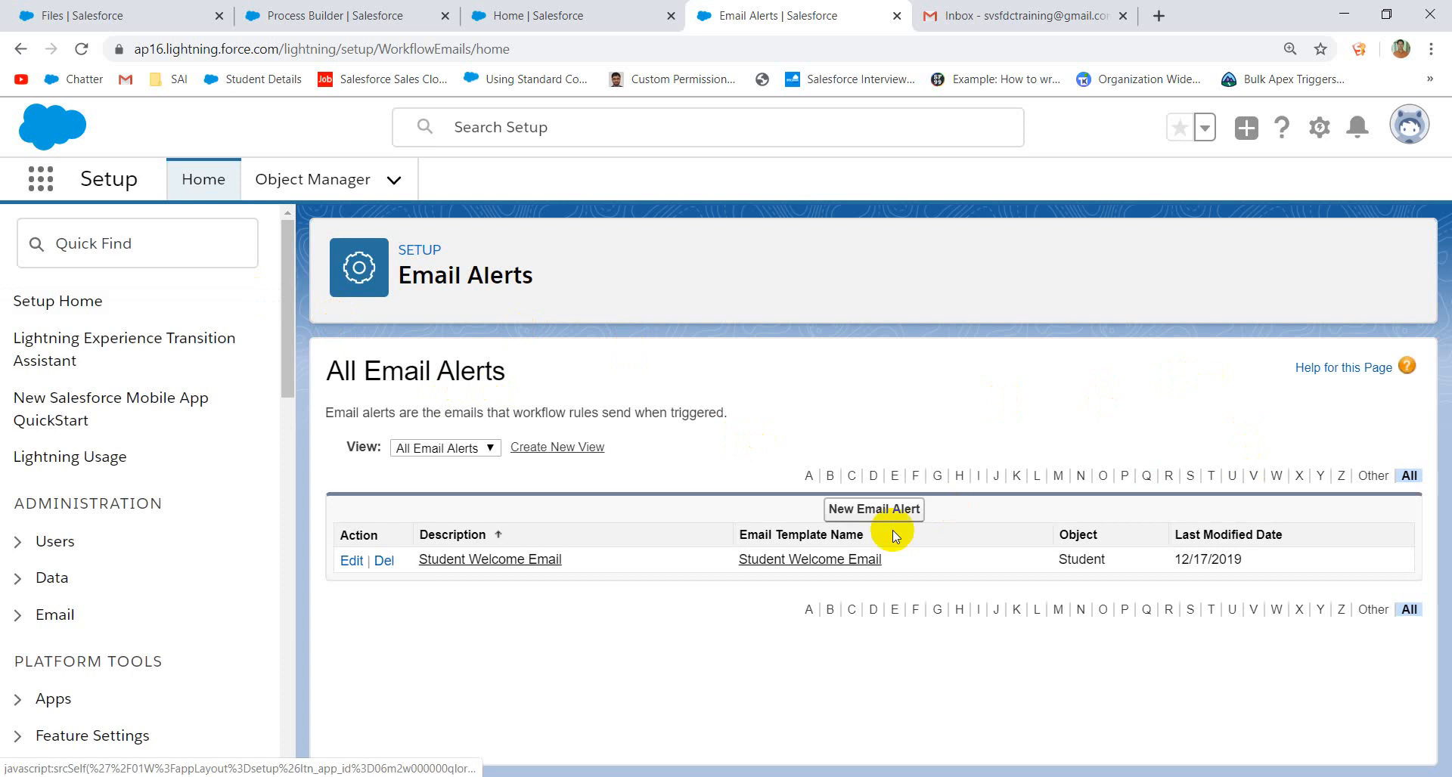
# - Start a new email alert with the description "Letter head Welecome" and Student as its object
pyautogui.click(866, 514)
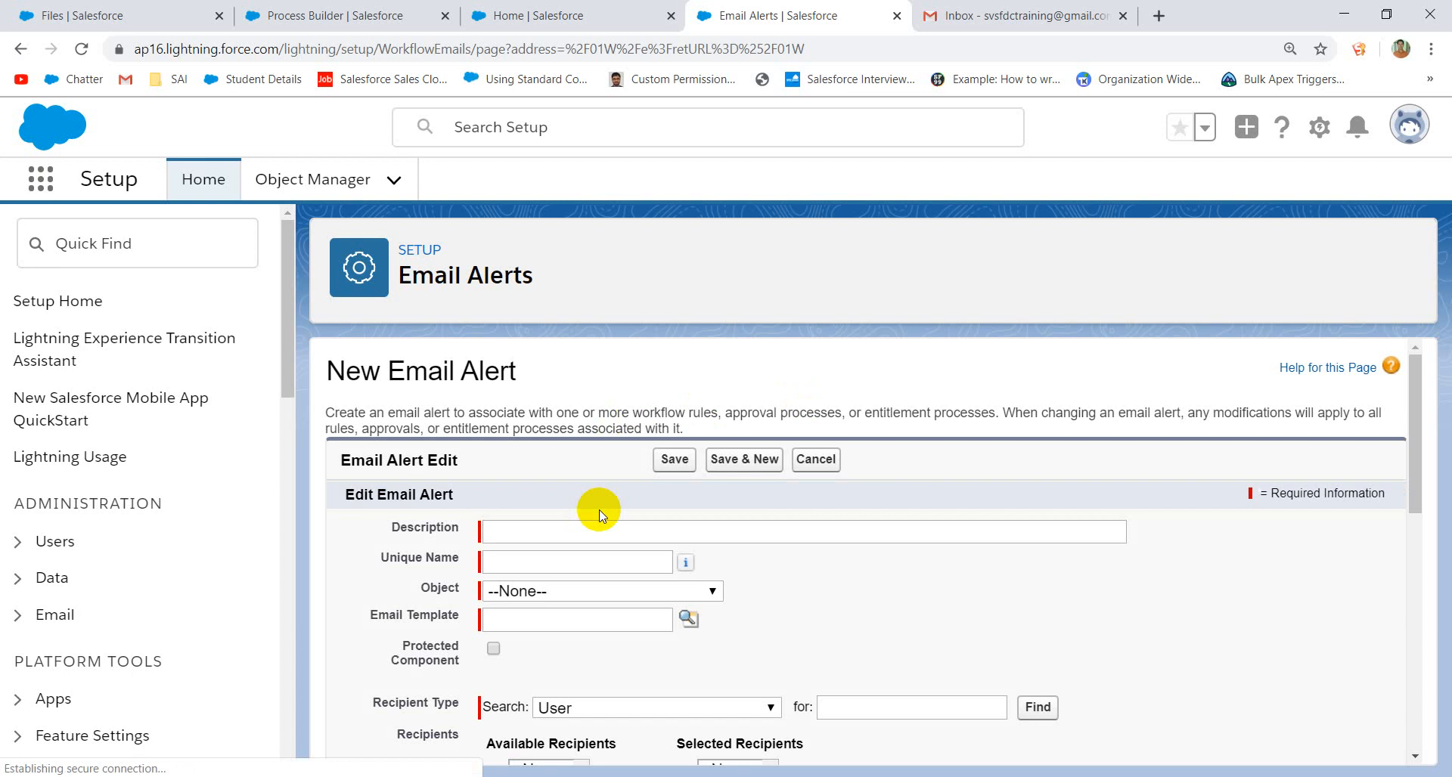
pyautogui.click(565, 537)
pyautogui.write('Le')
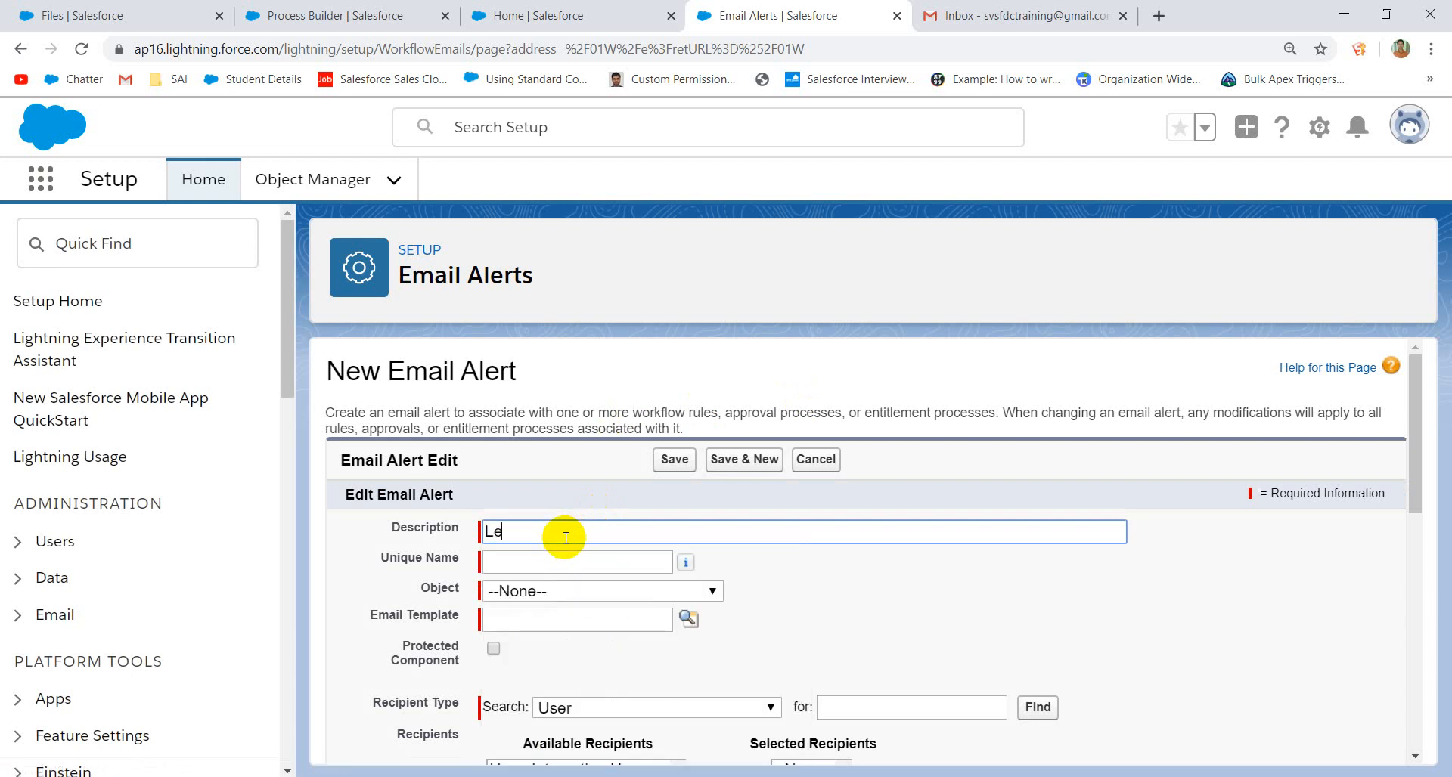
pyautogui.write('tter head Welecome')
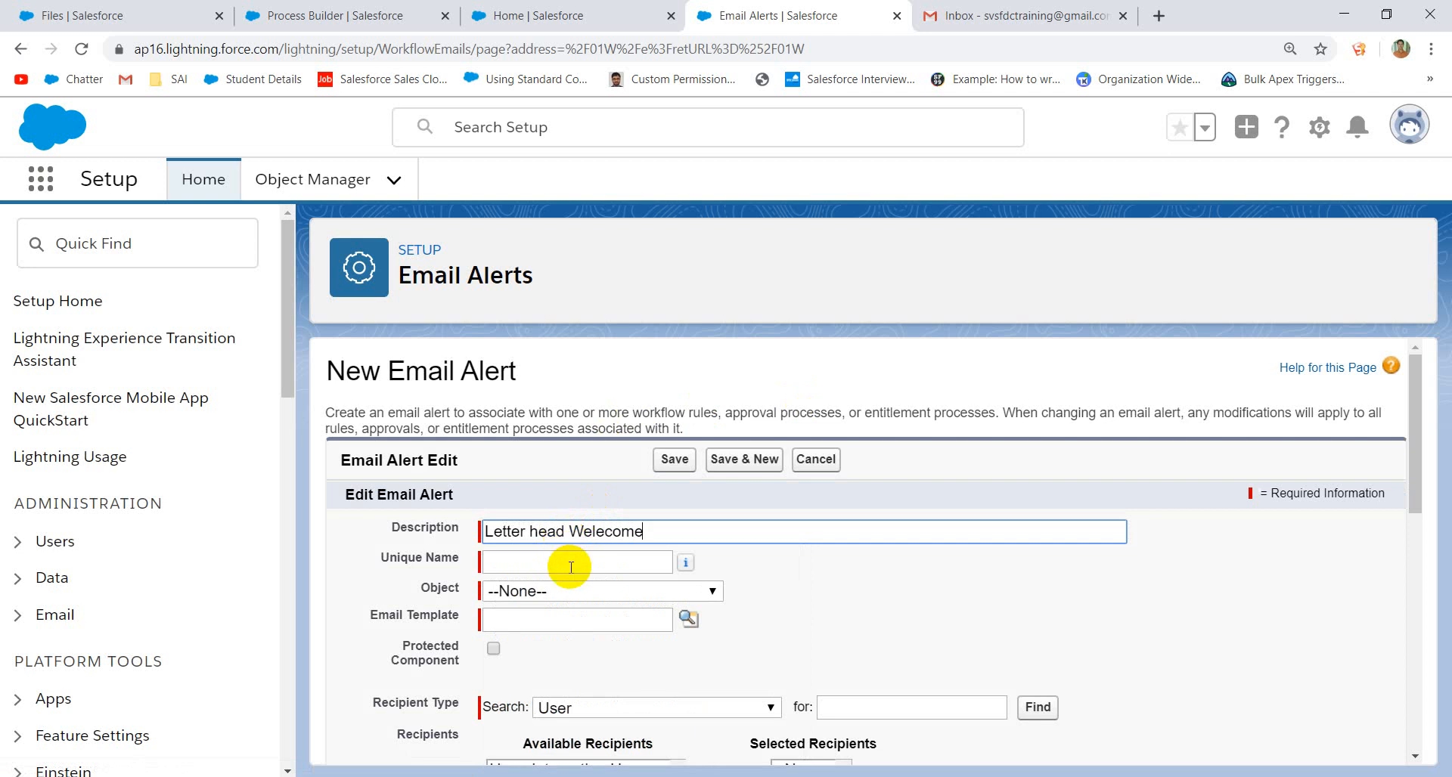
pyautogui.click(536, 592)
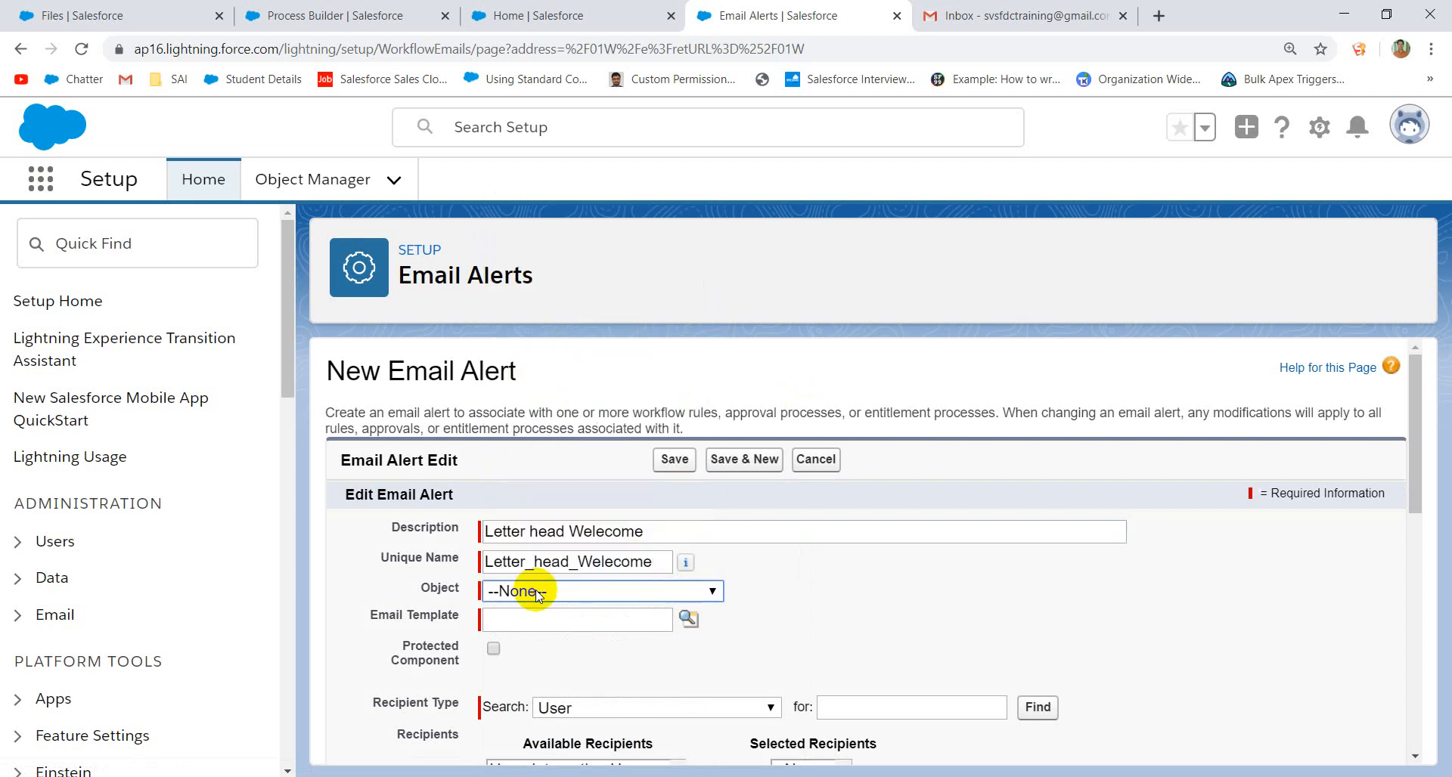
pyautogui.write('stu')
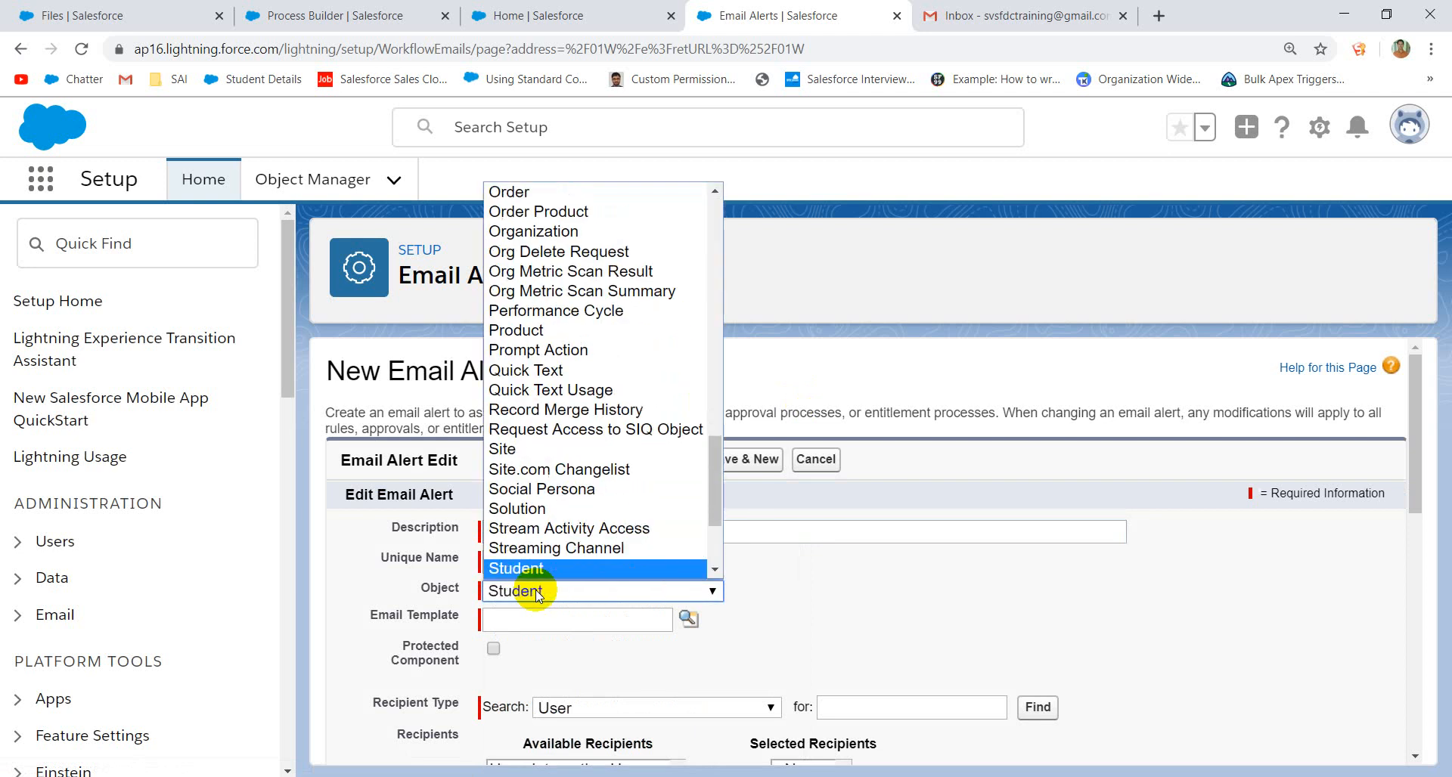
pyautogui.press('Return')
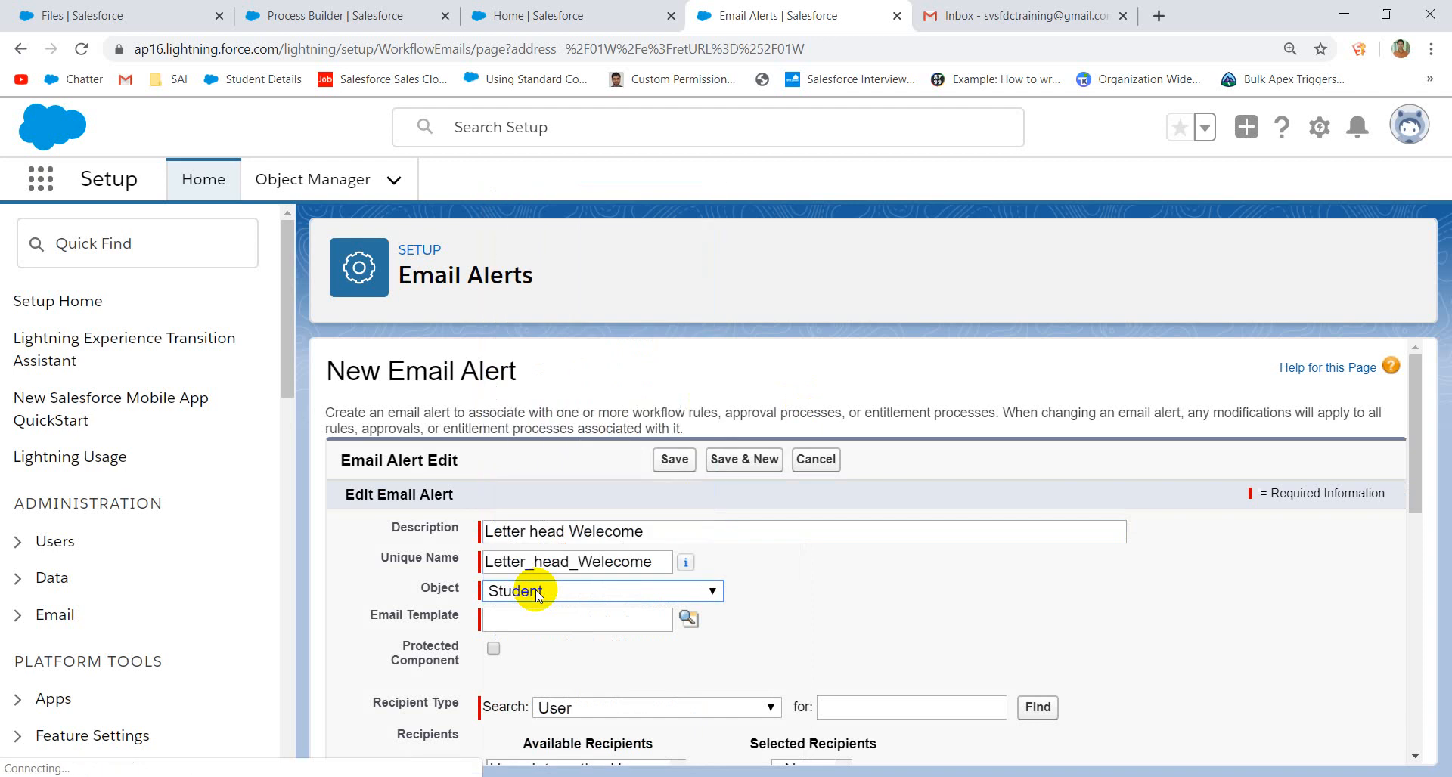
# - Assign Letter Head Email Template as the email alert's template
pyautogui.click(686, 629)
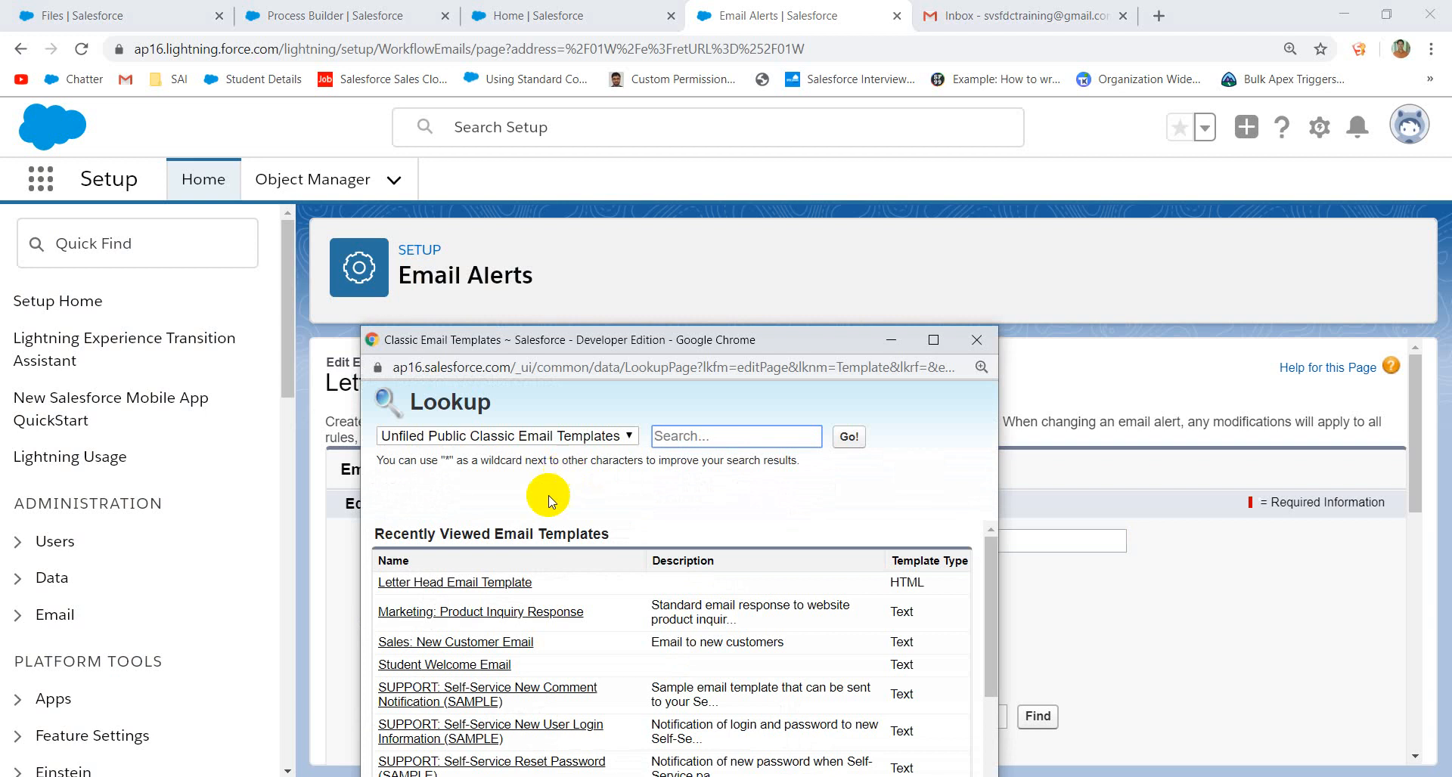
pyautogui.click(468, 582)
pyautogui.scroll(-2, 670, 595)
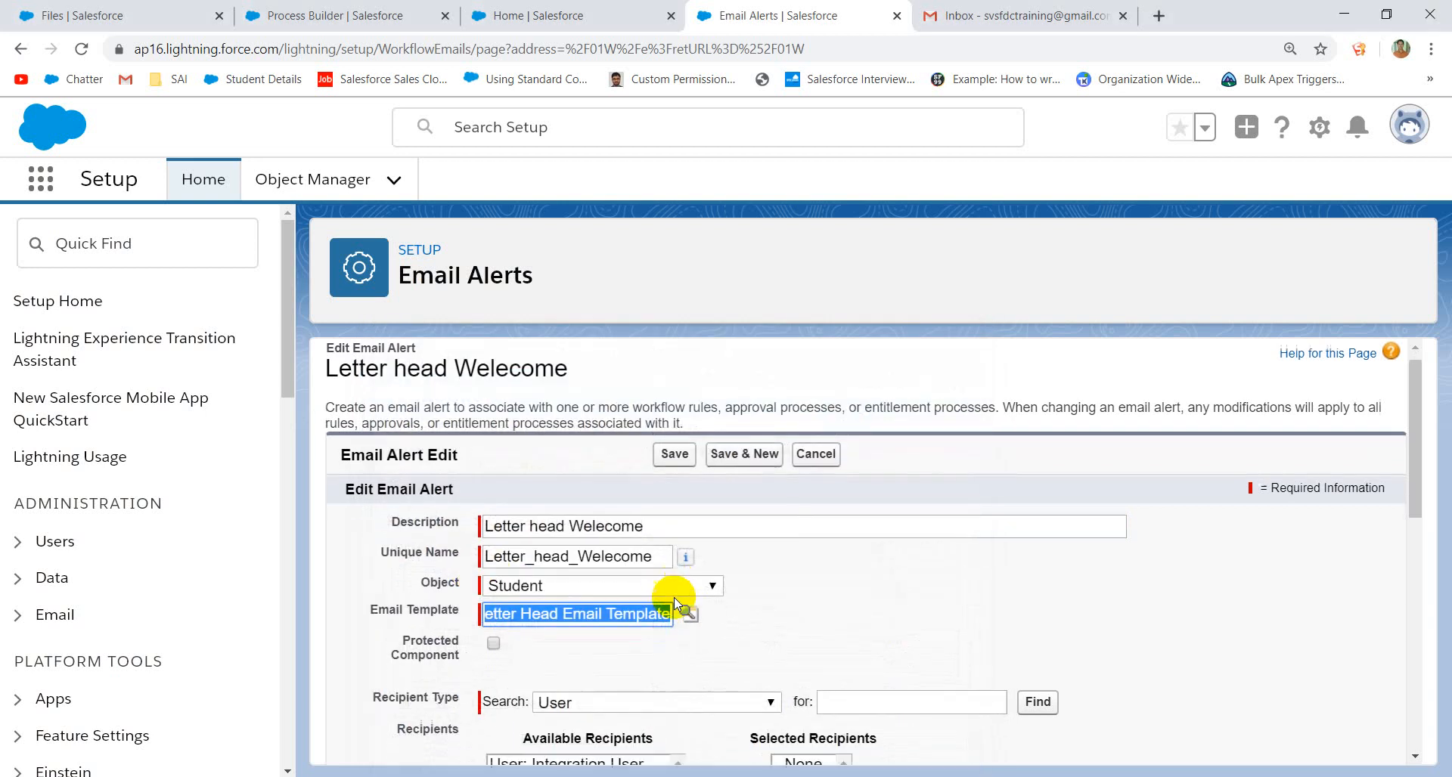
# - Add the Email Field recipient Student Email to the alert and save it
pyautogui.scroll(-2, 498, 556)
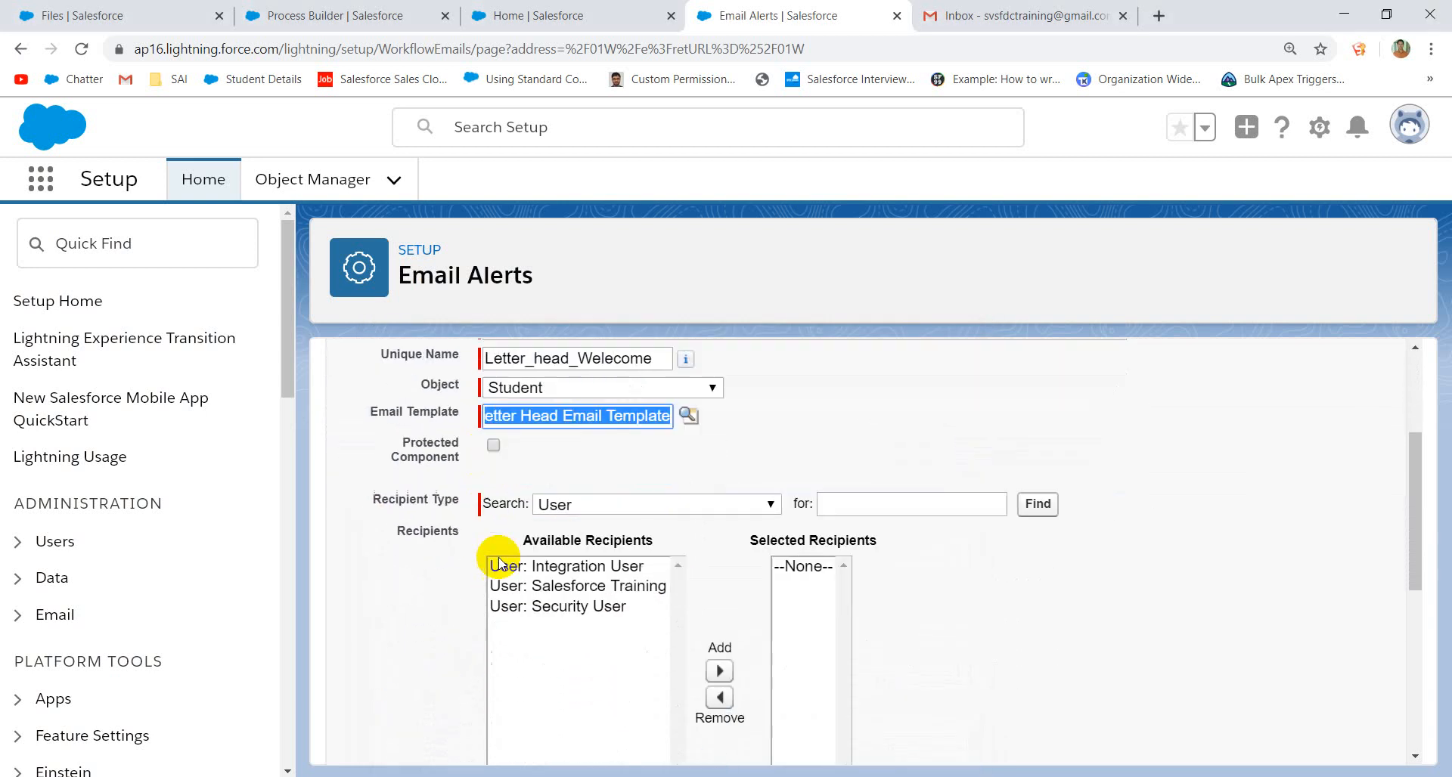
pyautogui.click(671, 426)
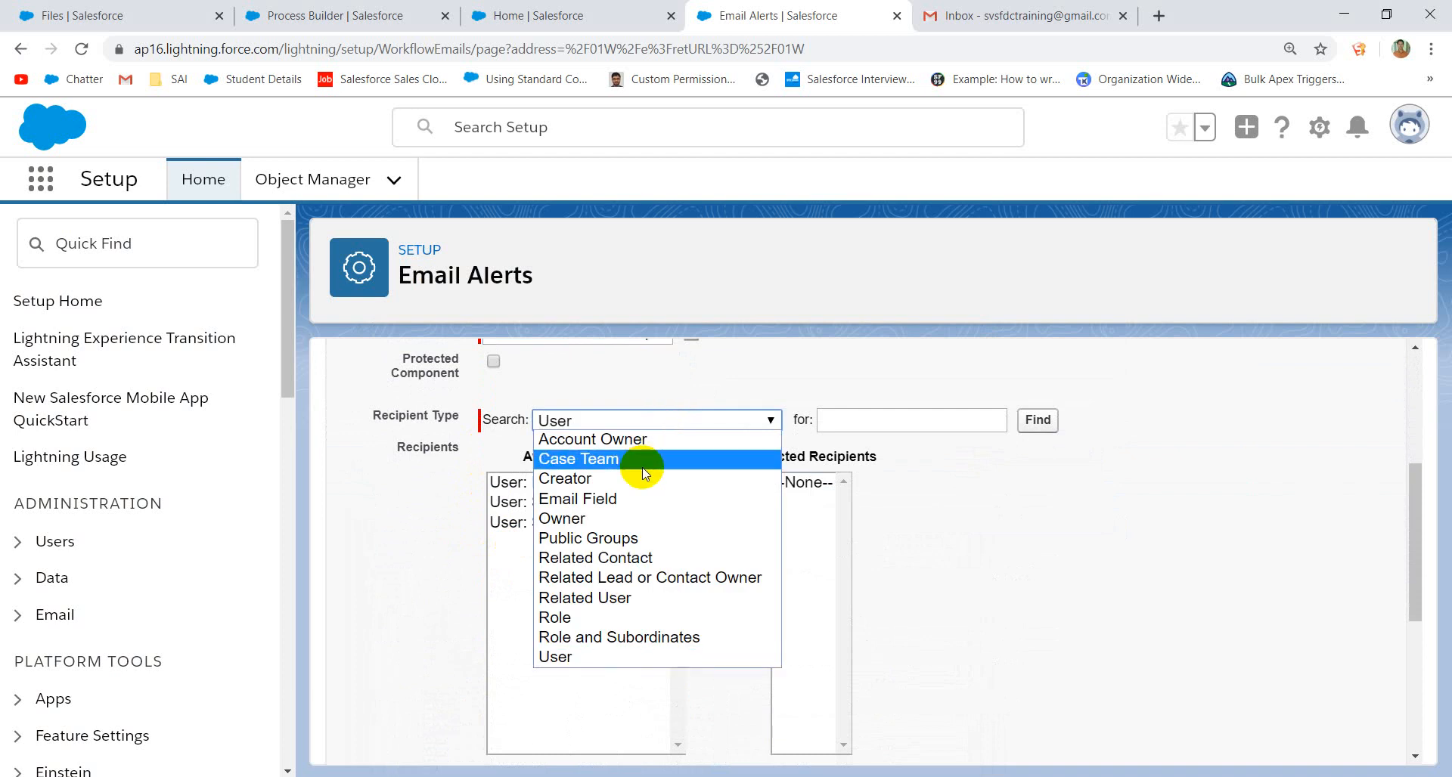
pyautogui.click(618, 499)
pyautogui.click(605, 483)
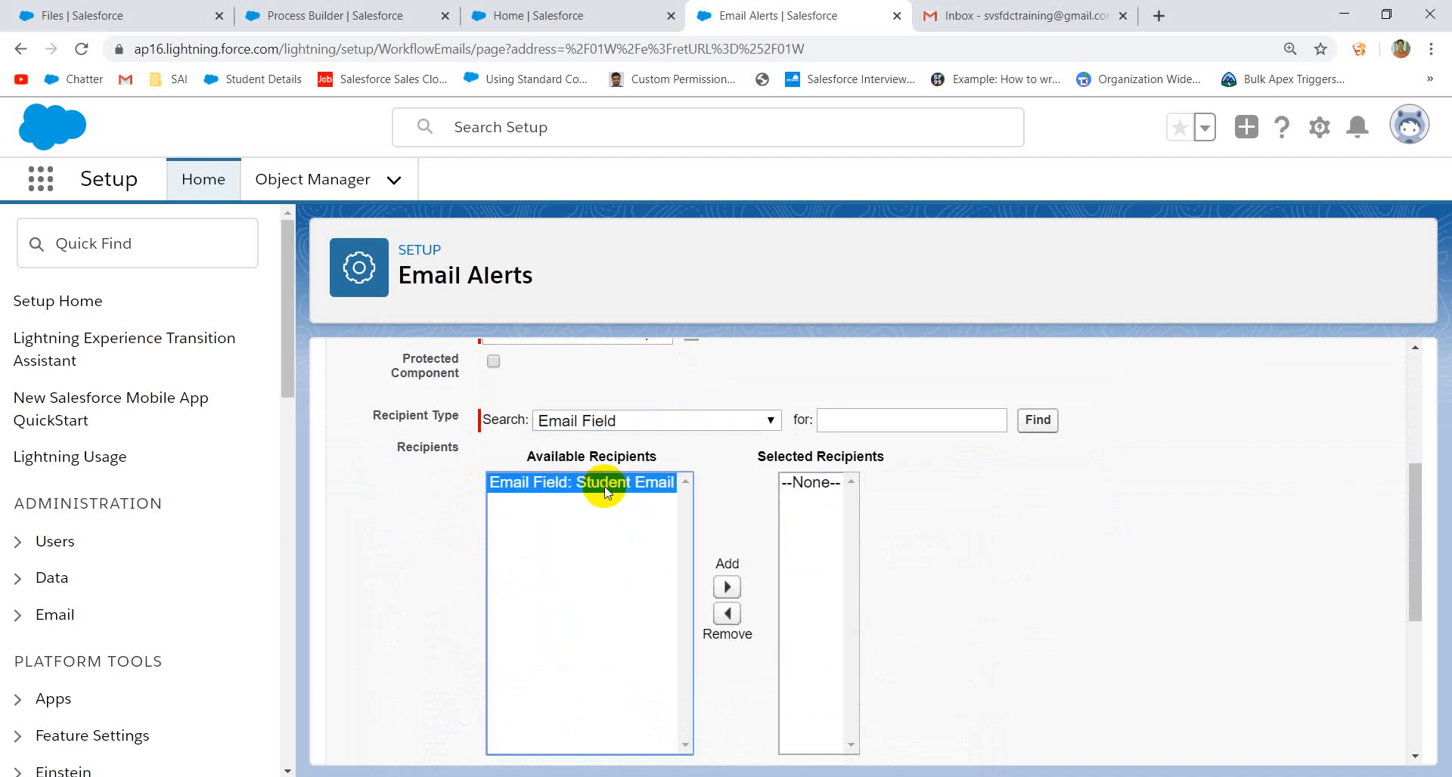
pyautogui.click(726, 586)
pyautogui.scroll(-5, 780, 575)
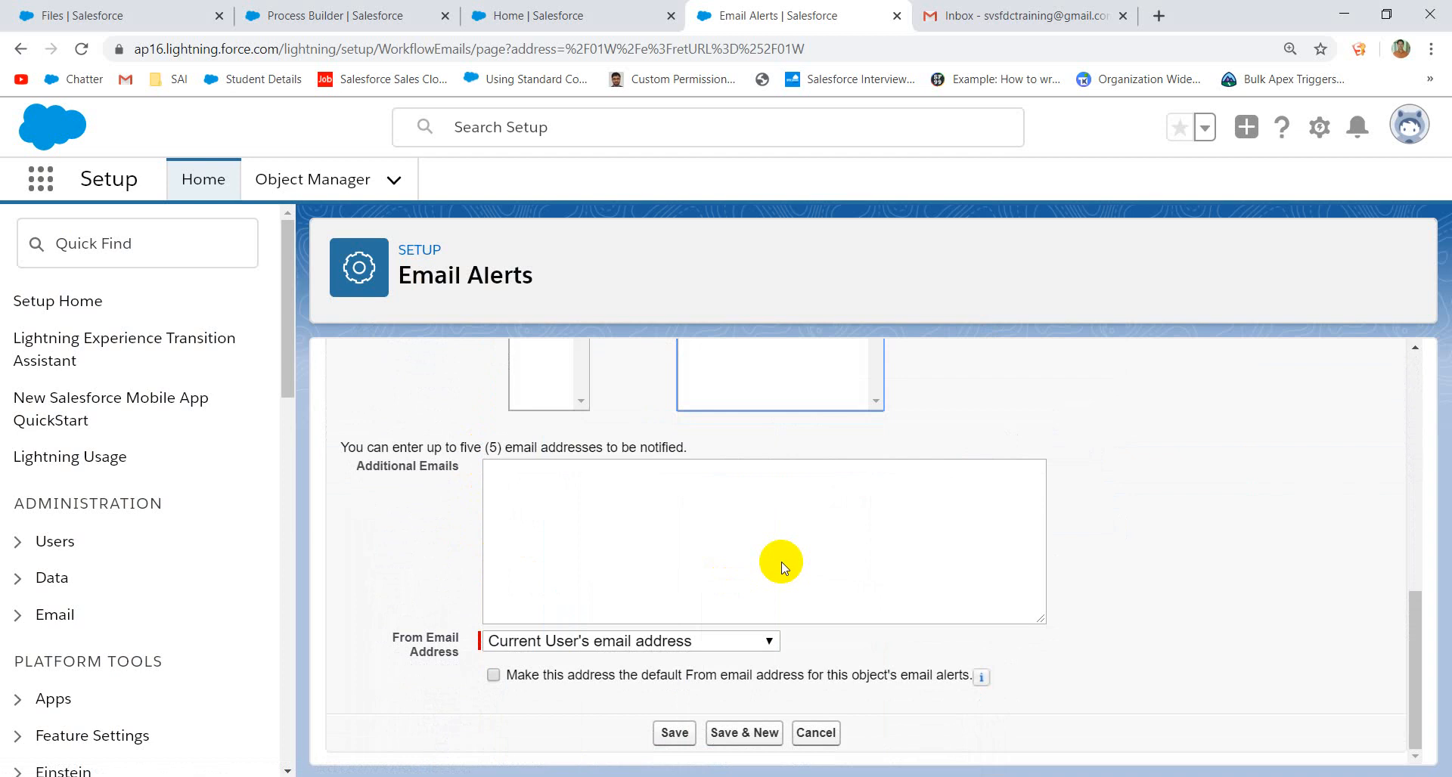
pyautogui.click(678, 730)
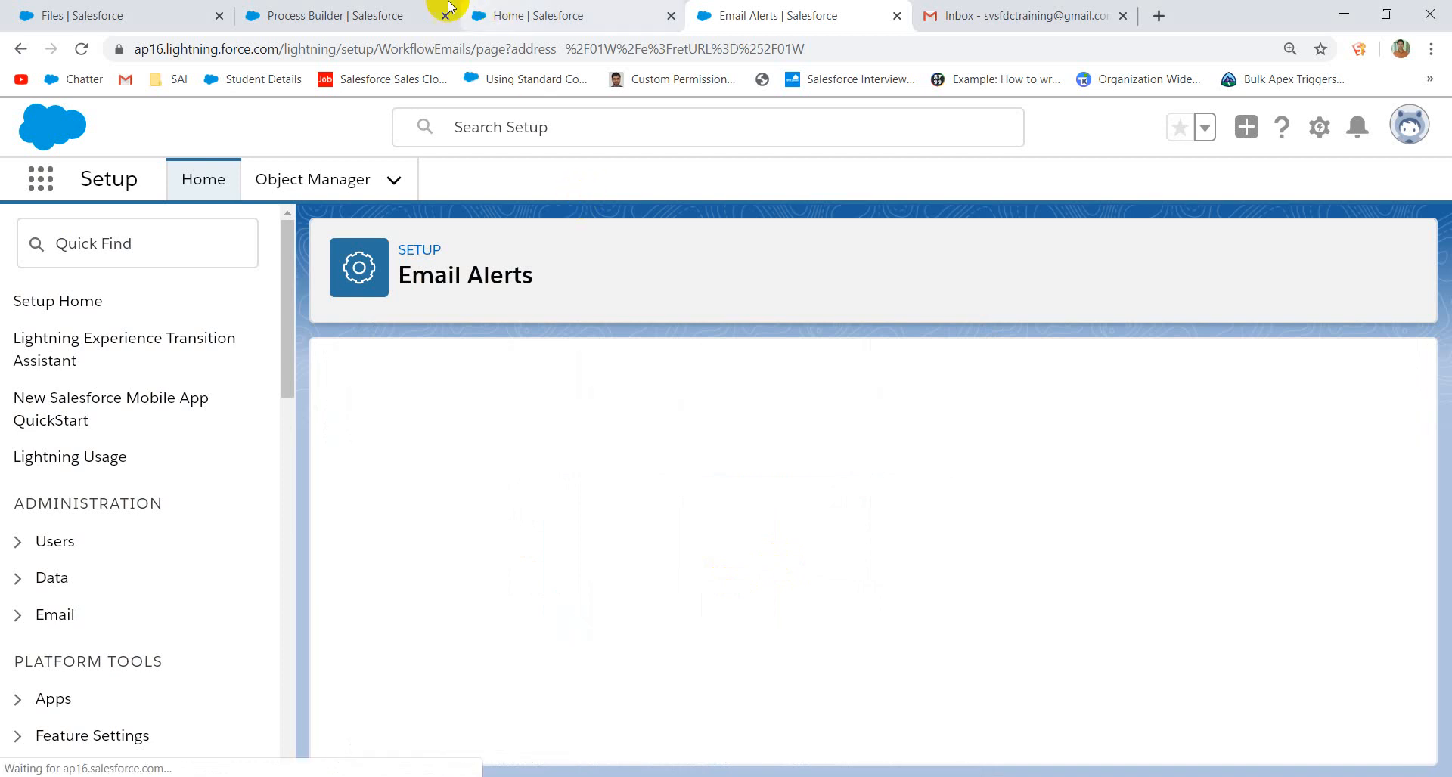
# - Return to the Process Builder browser tab, exit to Setup, and reopen the Send Welcome Email to Student process
pyautogui.click(330, 13)
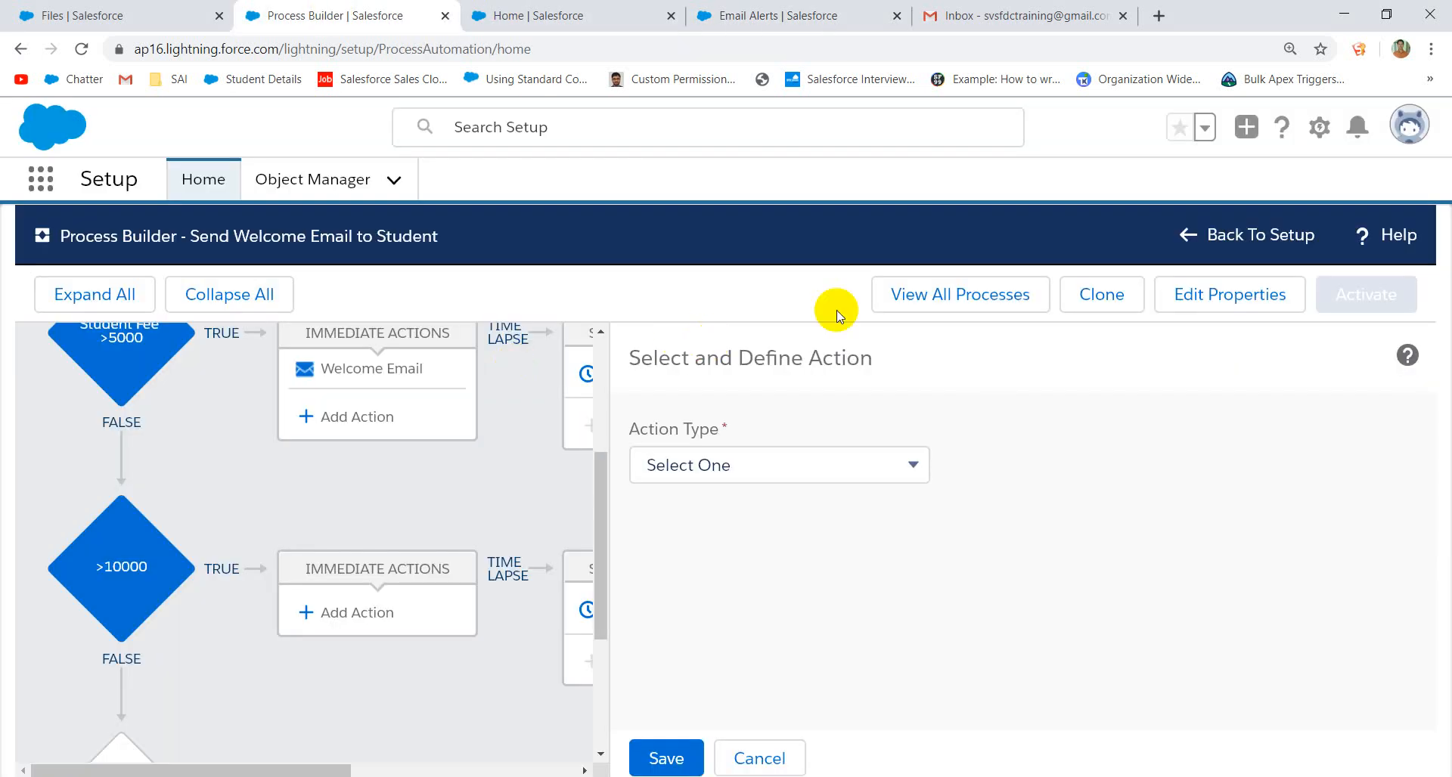
pyautogui.click(1234, 237)
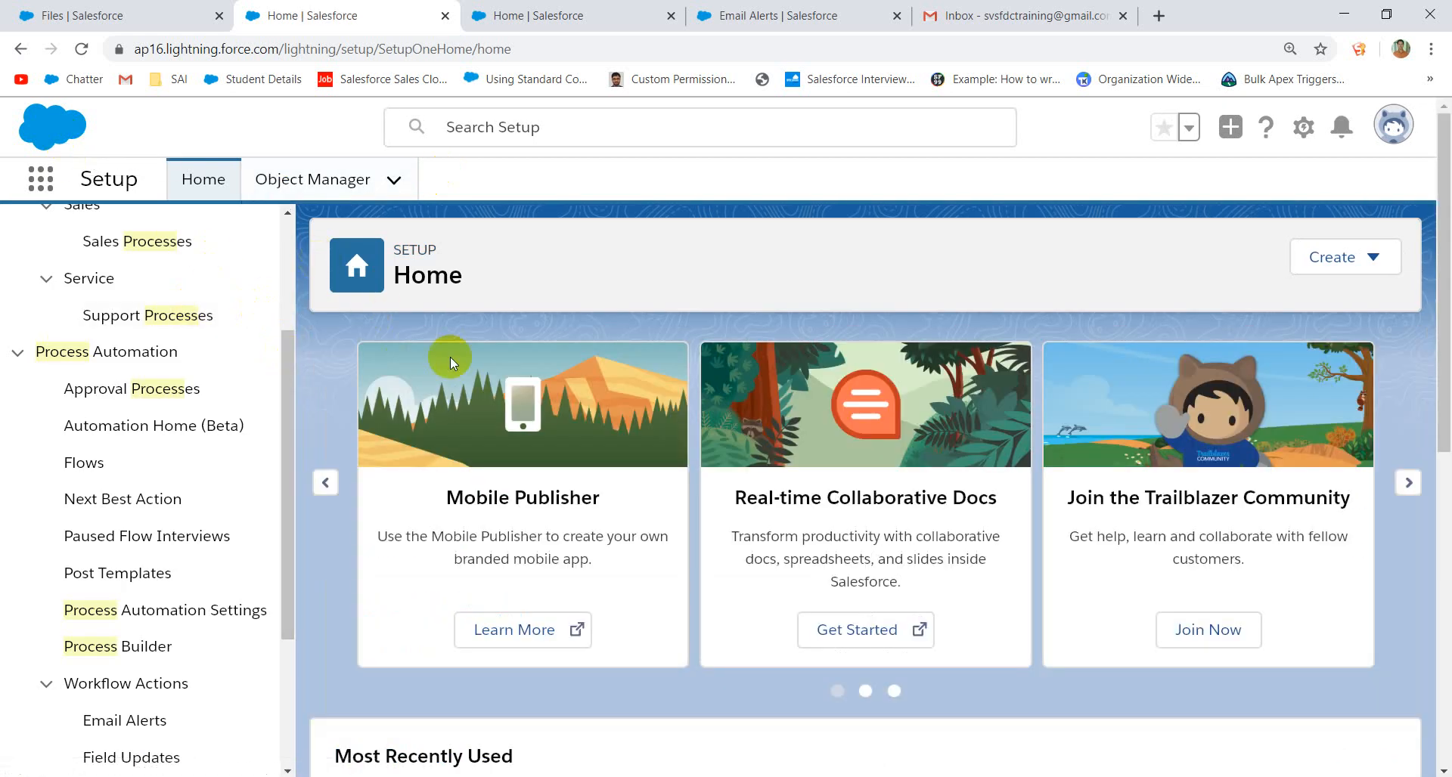
pyautogui.scroll(-8, 612, 403)
pyautogui.scroll(8, 614, 403)
pyautogui.scroll(3, 151, 287)
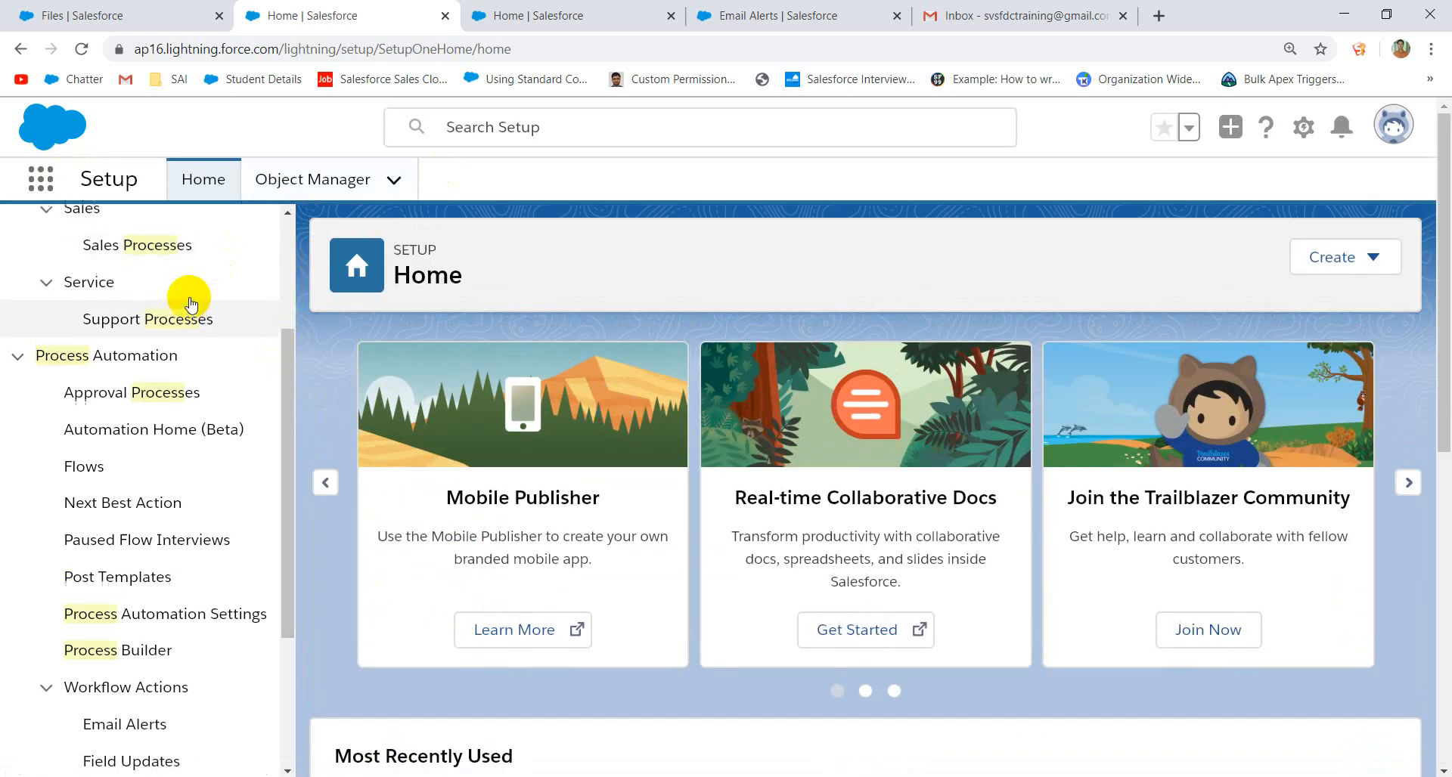
pyautogui.click(148, 255)
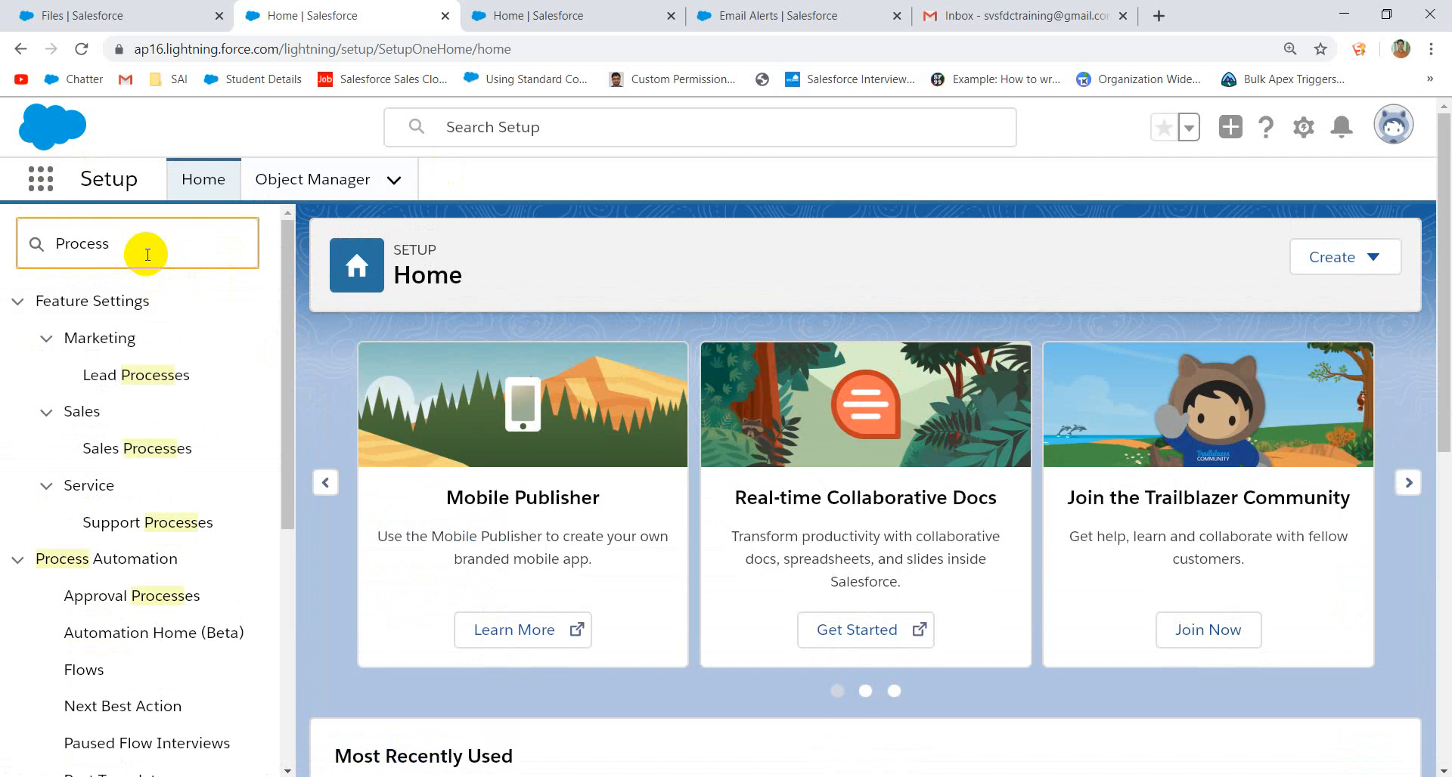
pyautogui.click(143, 331)
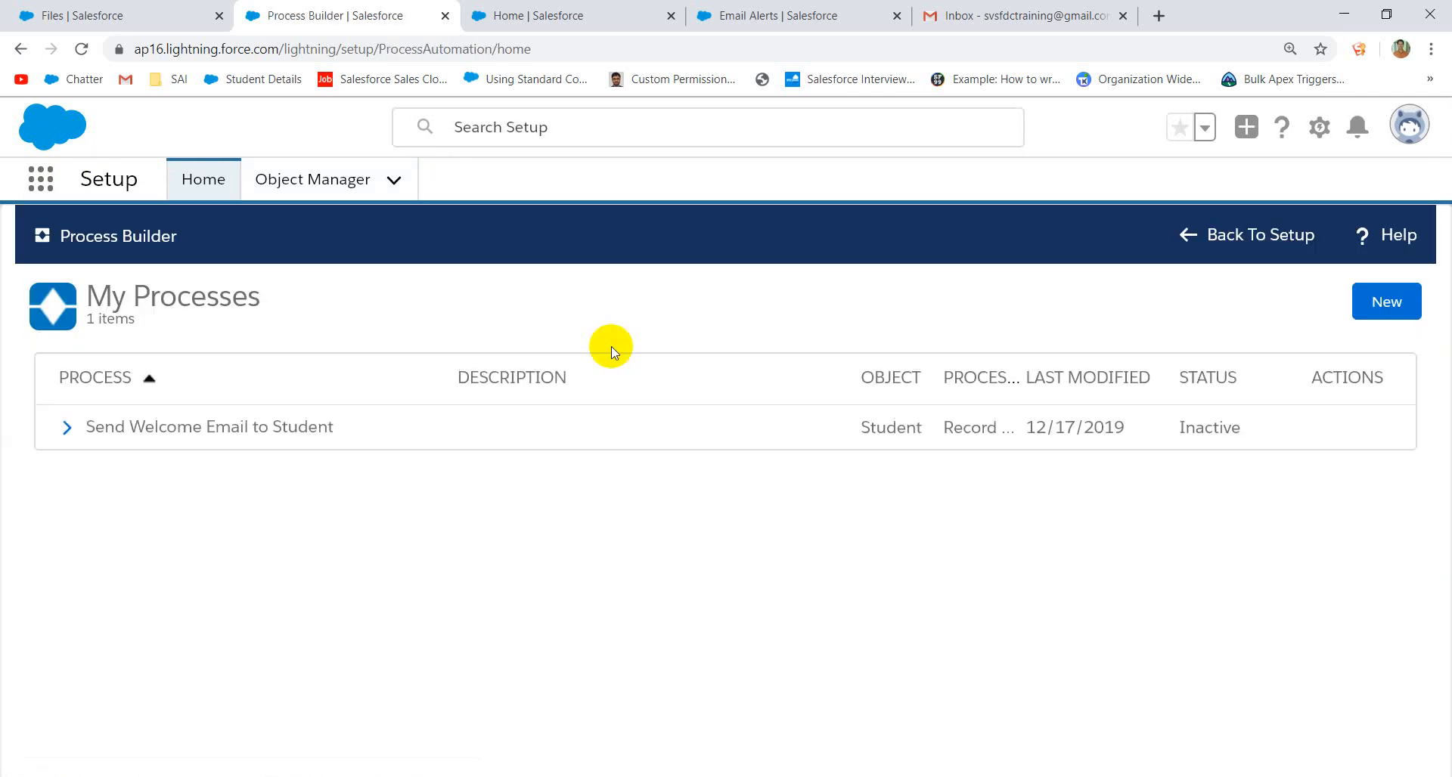
pyautogui.click(115, 437)
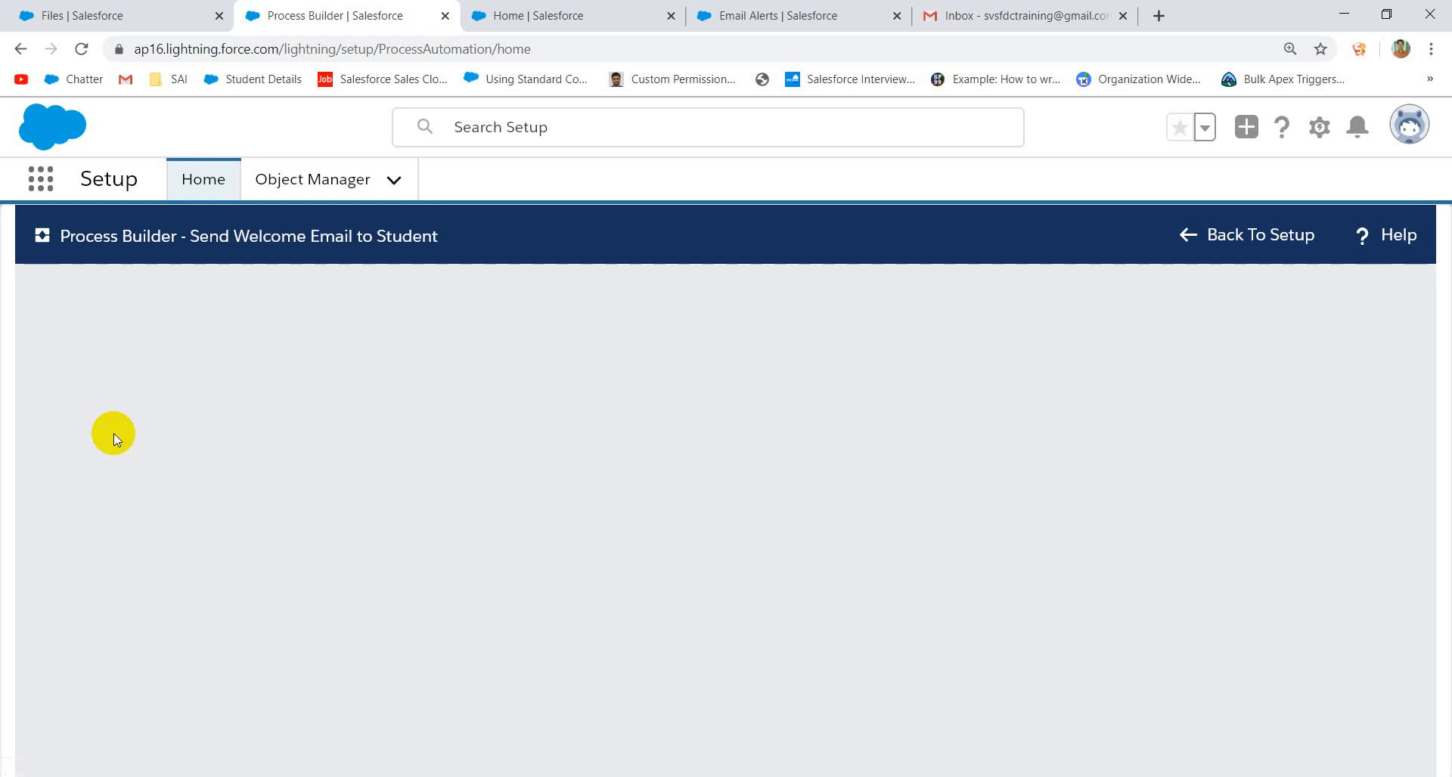
# - Add an immediate action of type Email Alerts to the >10000 criteria
pyautogui.scroll(-5, 328, 456)
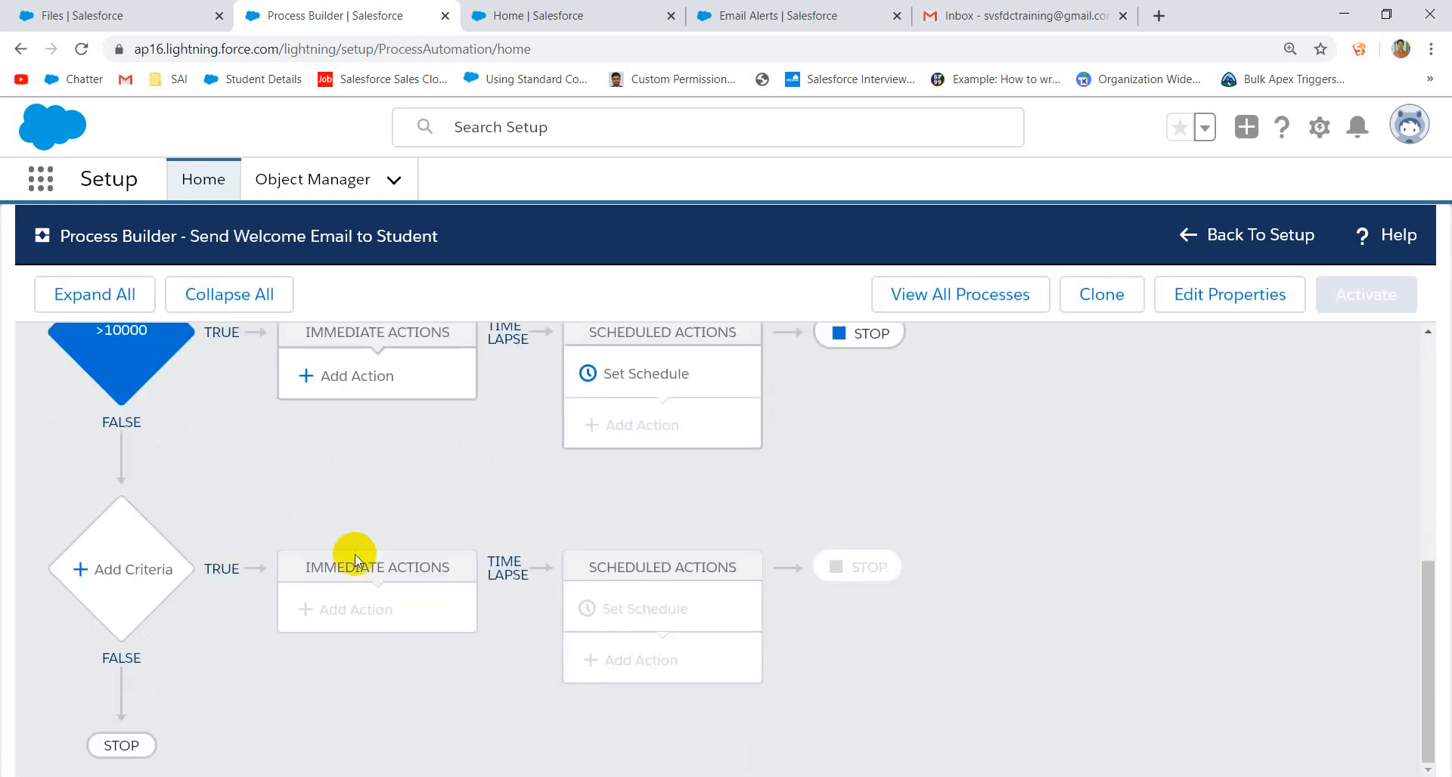
pyautogui.click(348, 375)
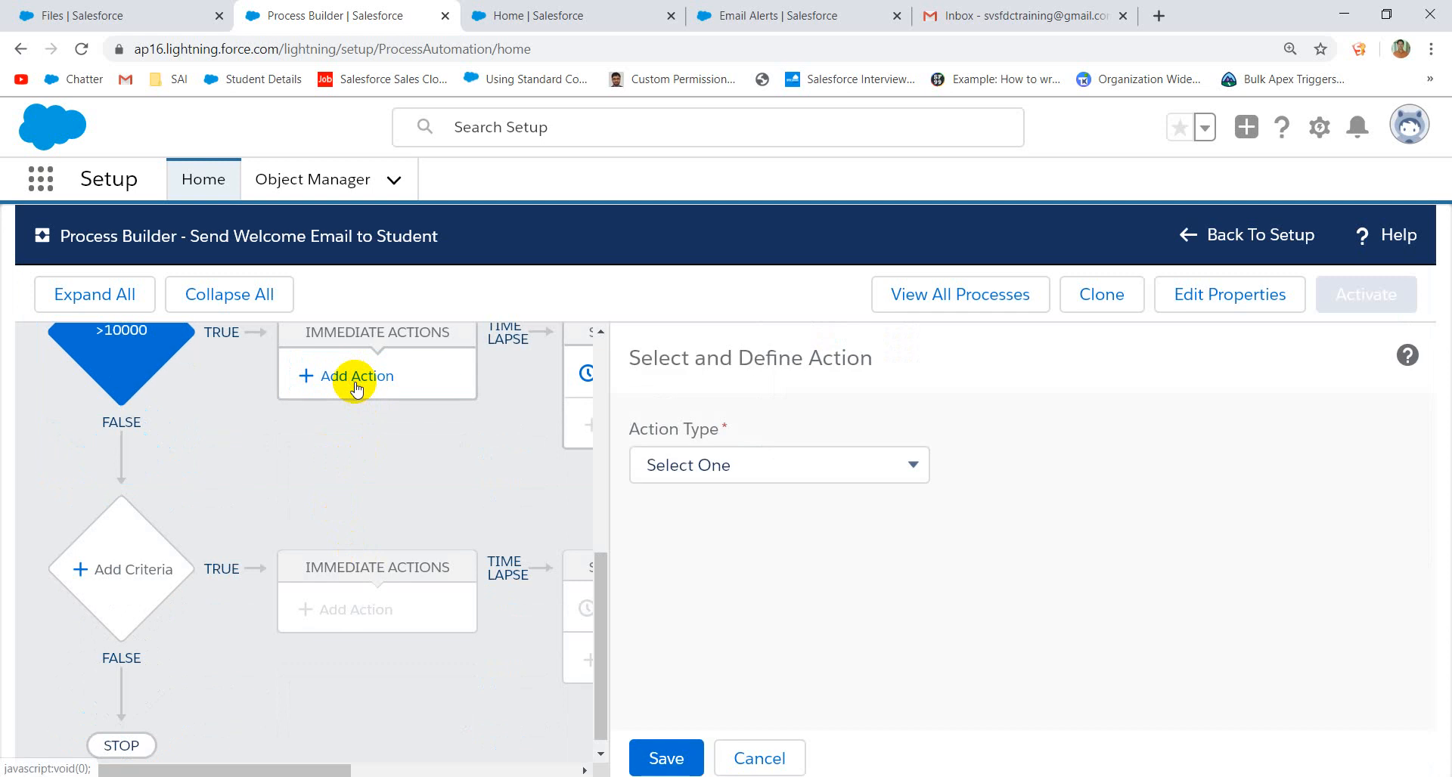
pyautogui.click(731, 467)
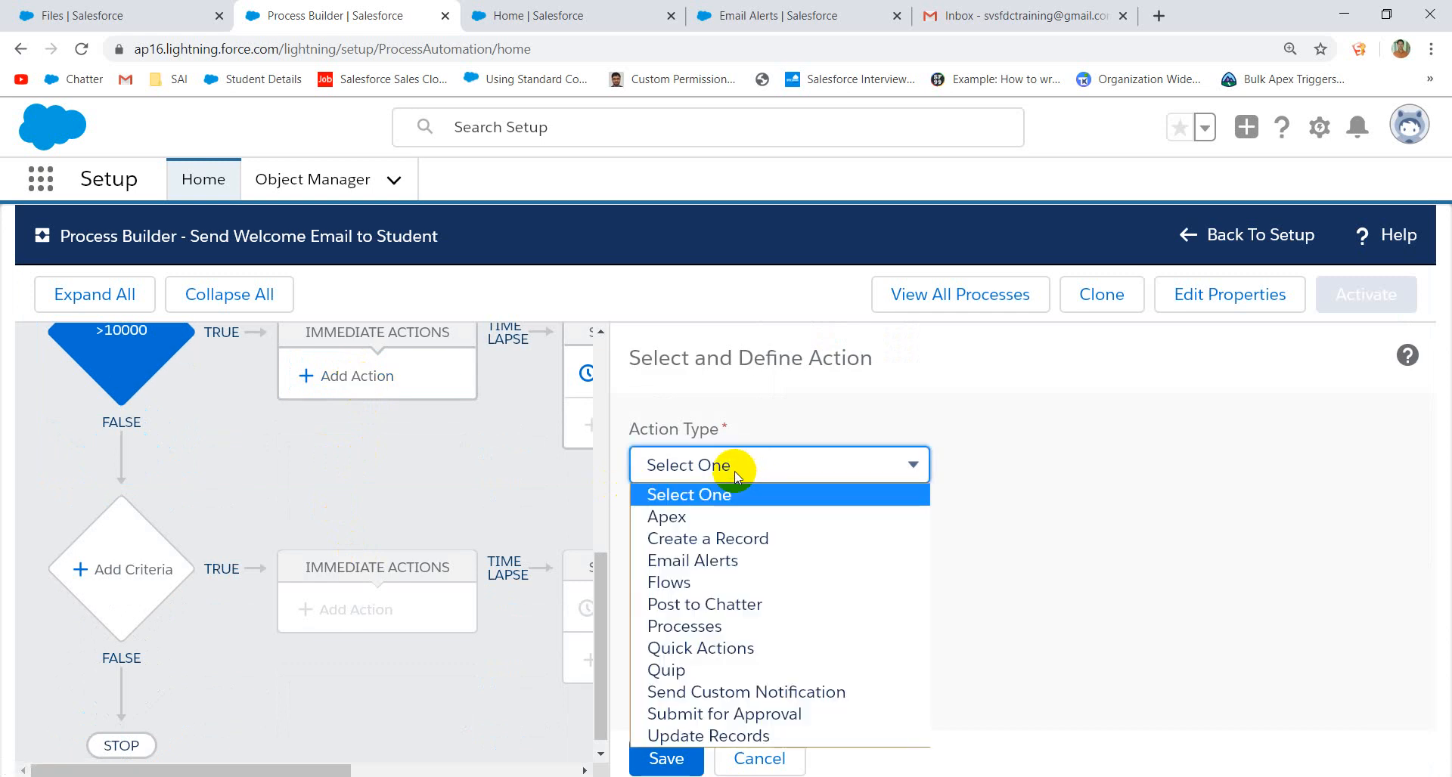
pyautogui.click(712, 560)
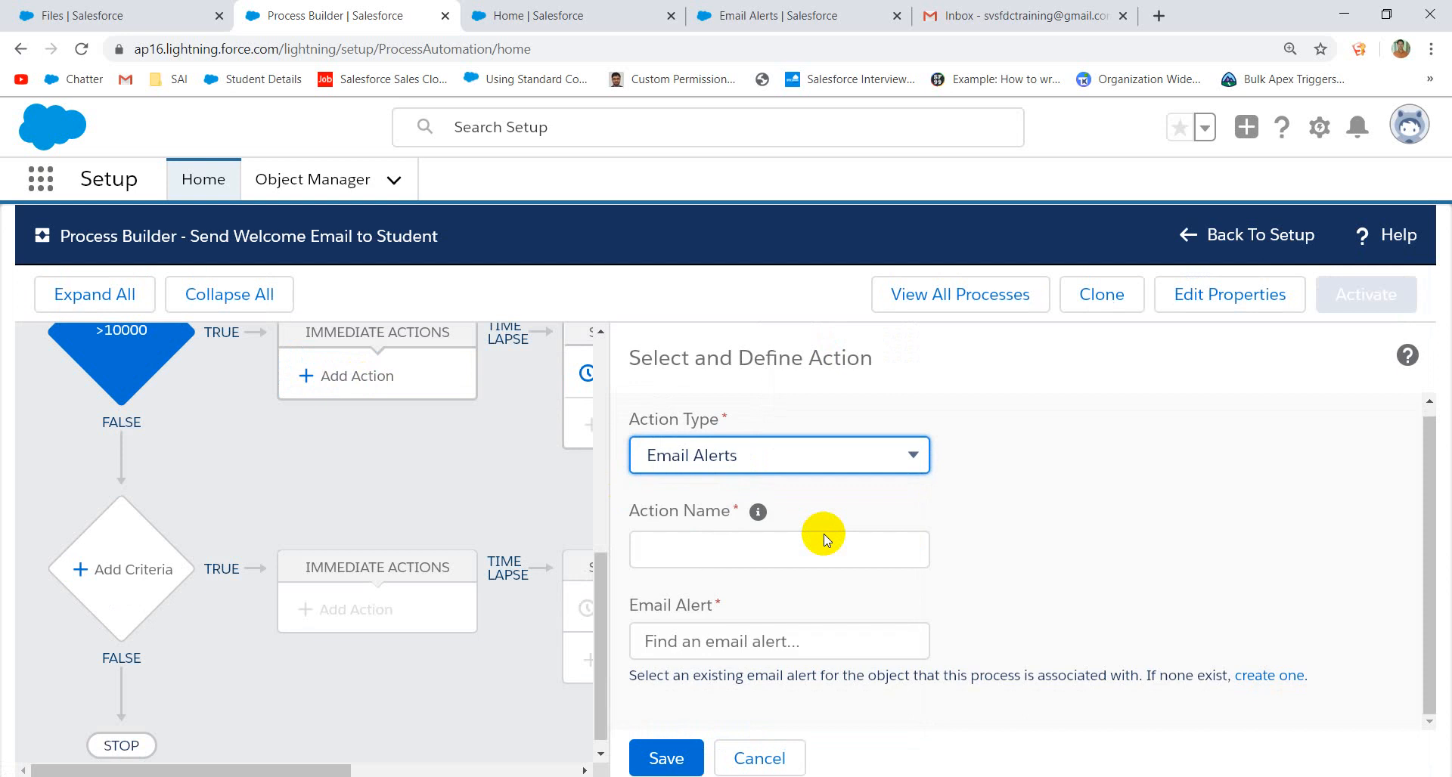
# - Select Letter_head_Welecome as the email alert for the new immediate action
pyautogui.click(703, 639)
pyautogui.write('L')
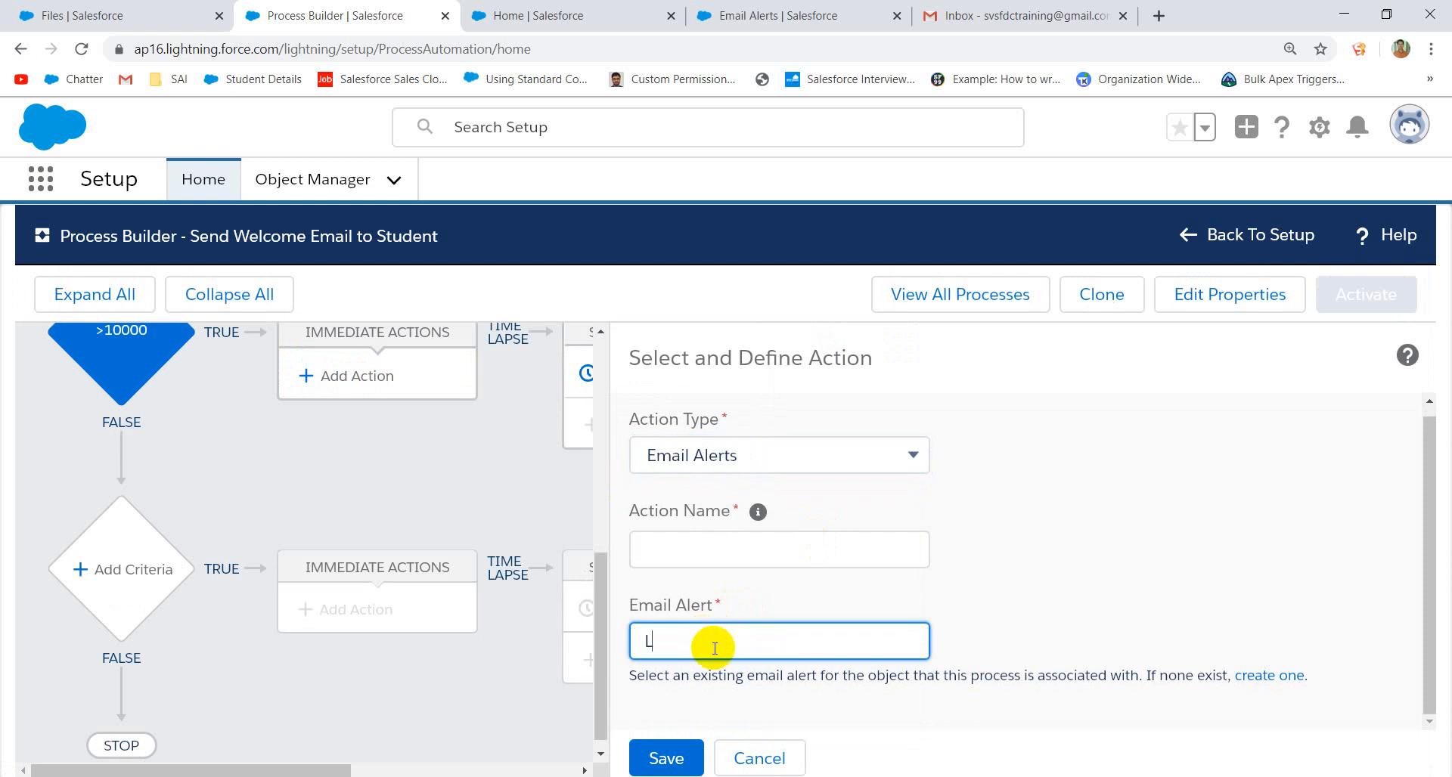
pyautogui.press('BackSpace')
pyautogui.write('Stu')
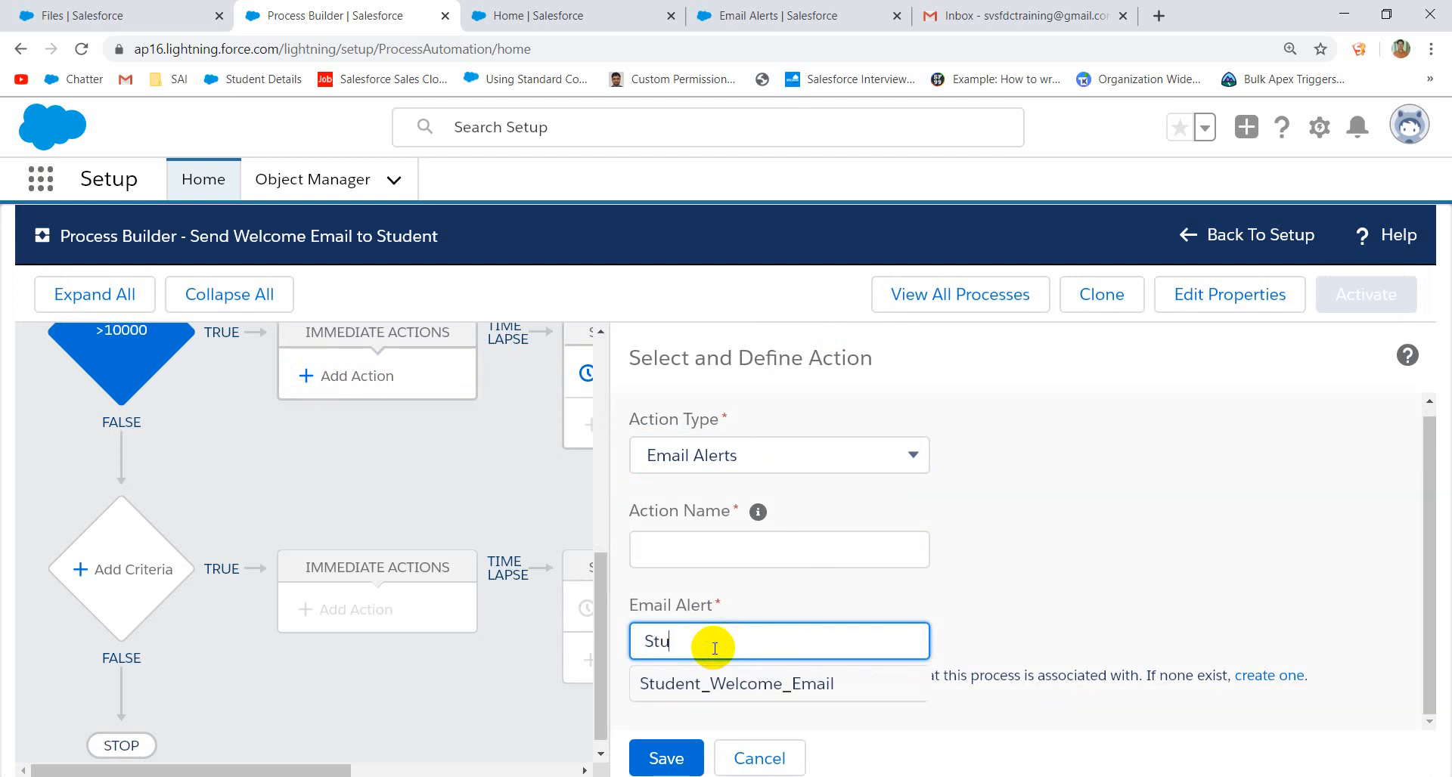
pyautogui.press('BackSpace')
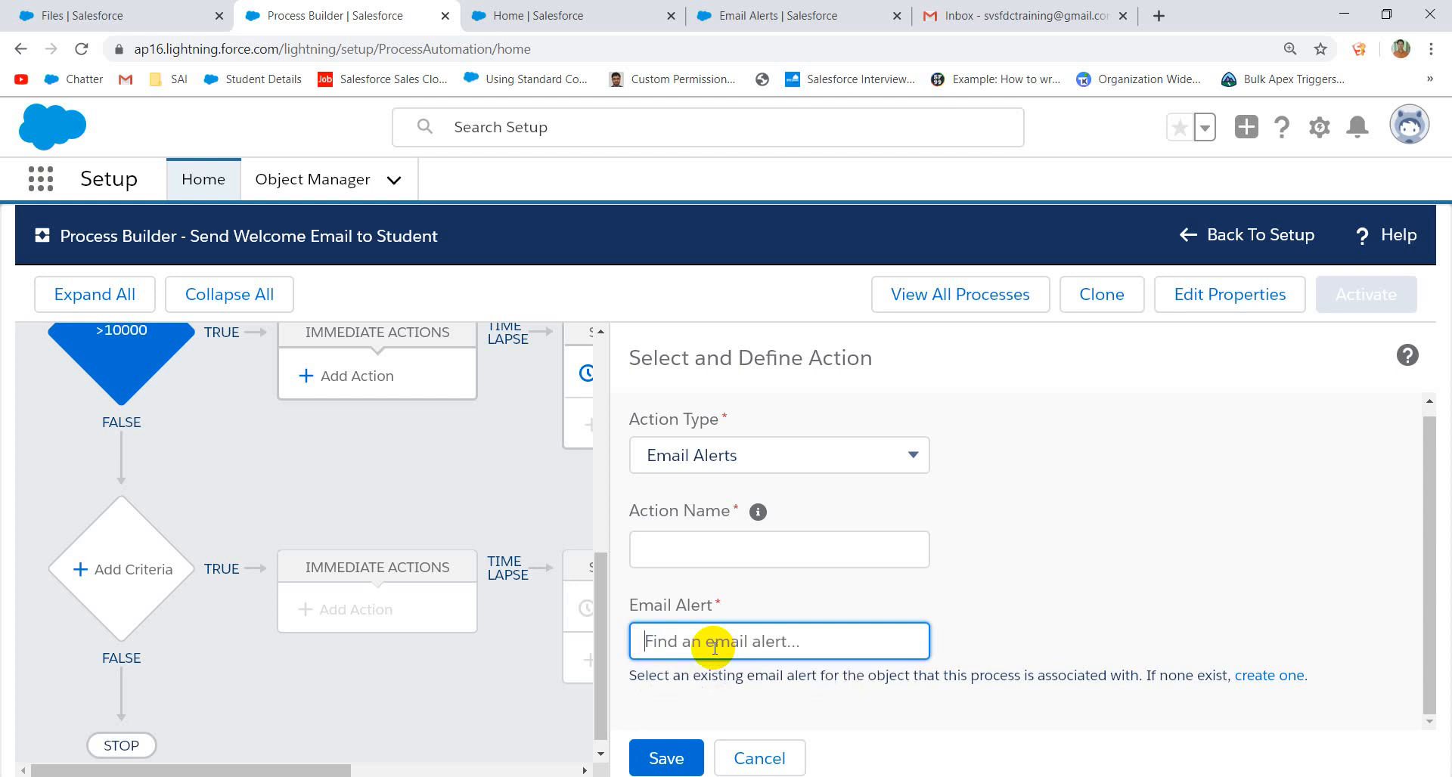
pyautogui.write('Lett')
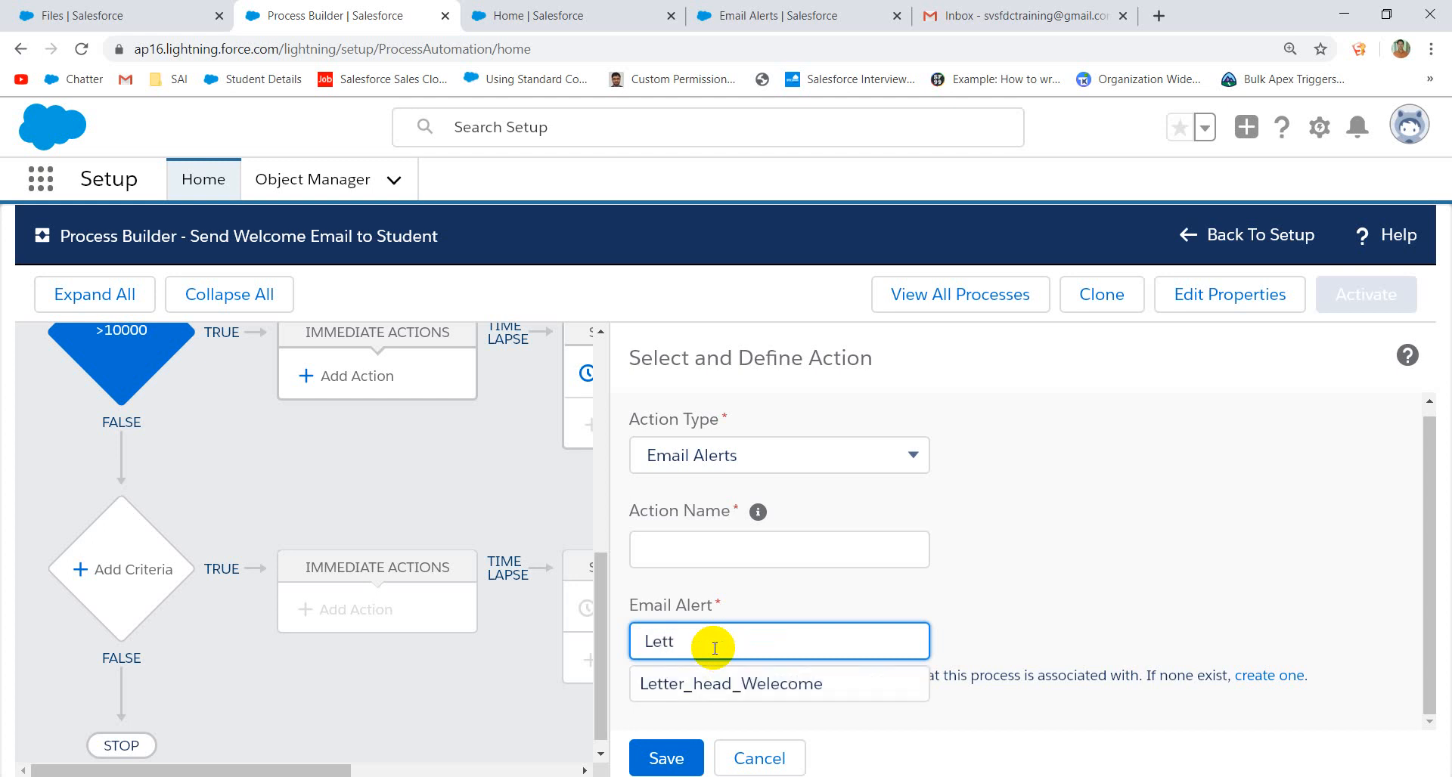
pyautogui.click(713, 685)
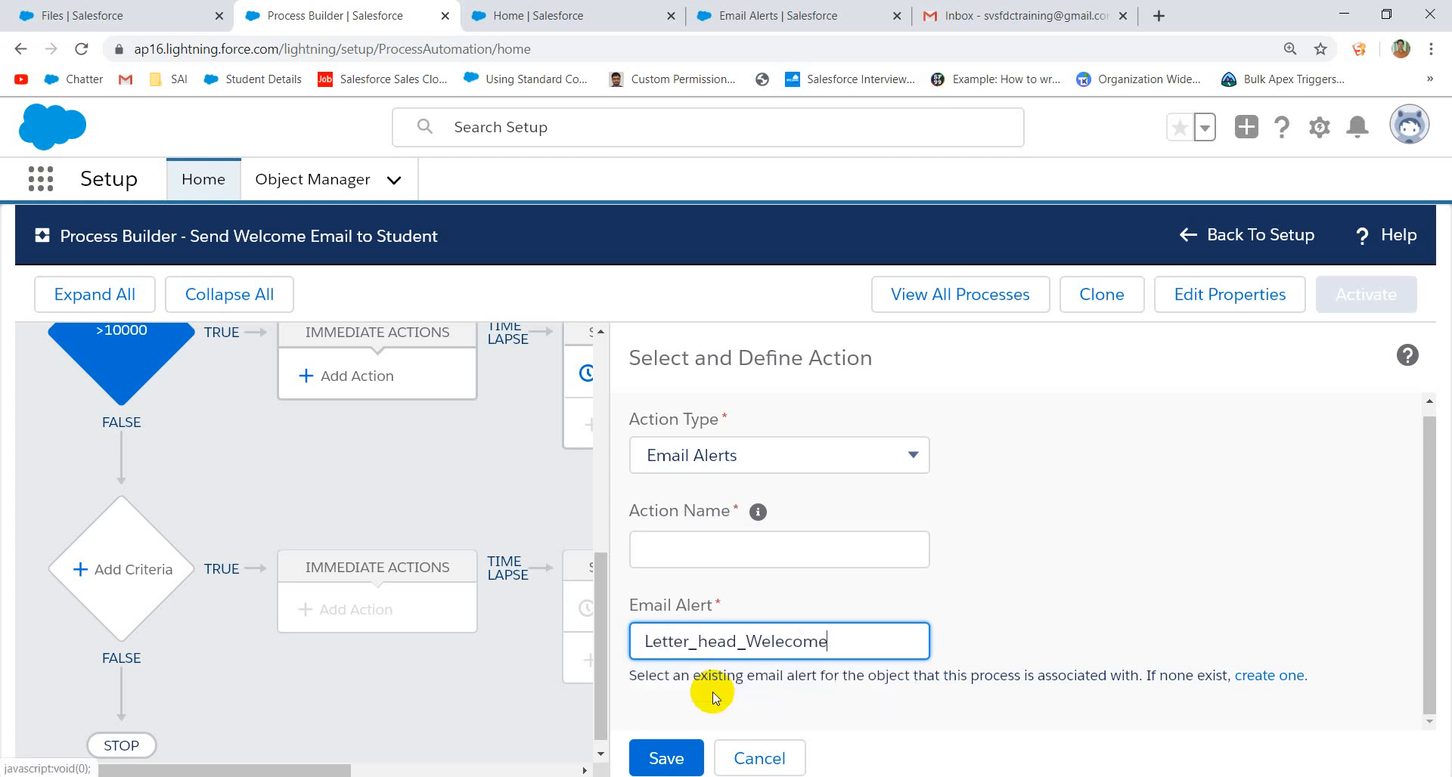
# - Name the email alert action Welcome Letter and save it
pyautogui.click(700, 556)
pyautogui.write('W')
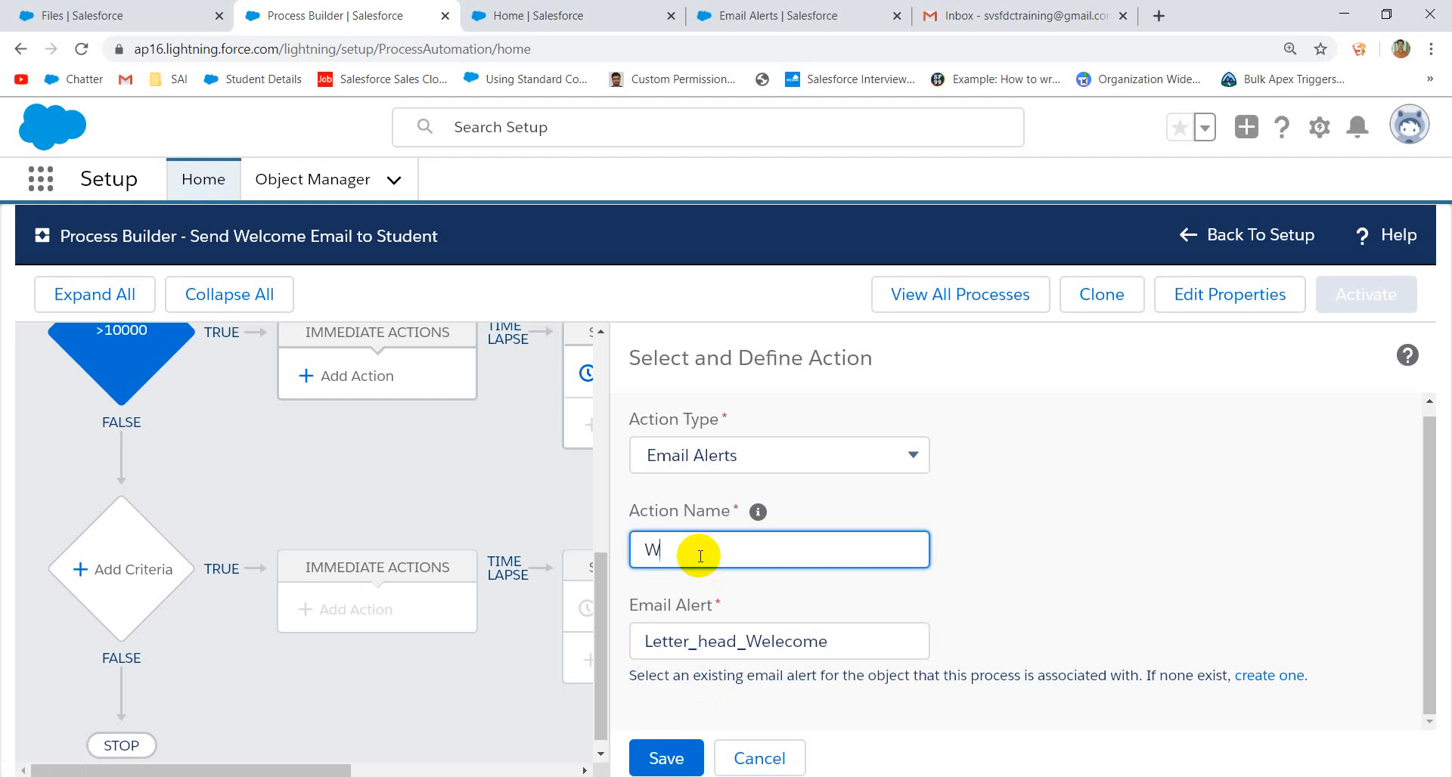
pyautogui.write('elcome Leeter')
pyautogui.press('Left')
pyautogui.press('Left')
pyautogui.press('Left')
pyautogui.press('BackSpace')
pyautogui.write('t')
pyautogui.click(678, 756)
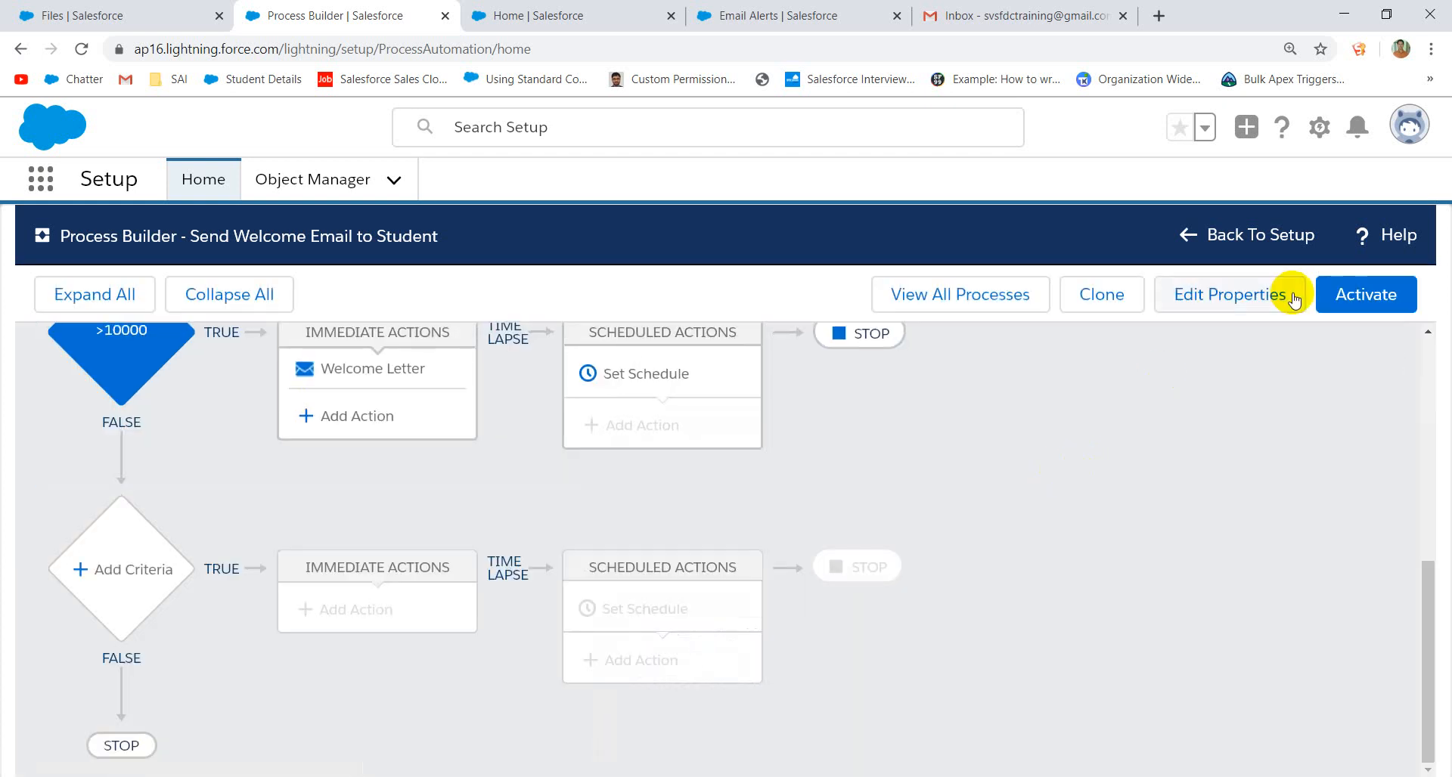
# - Activate the Send Welcome Email to Student process and confirm the version activation
pyautogui.click(1370, 306)
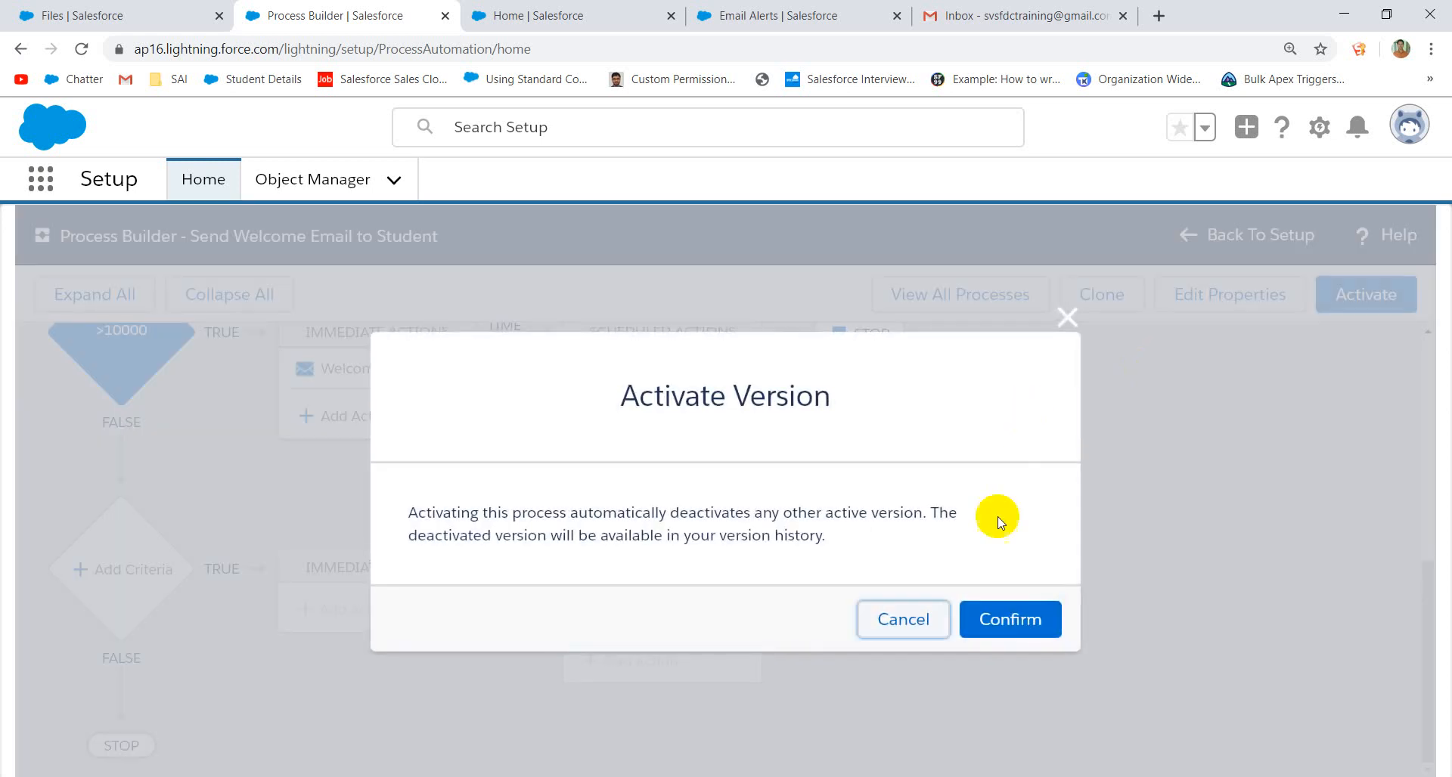
pyautogui.click(997, 621)
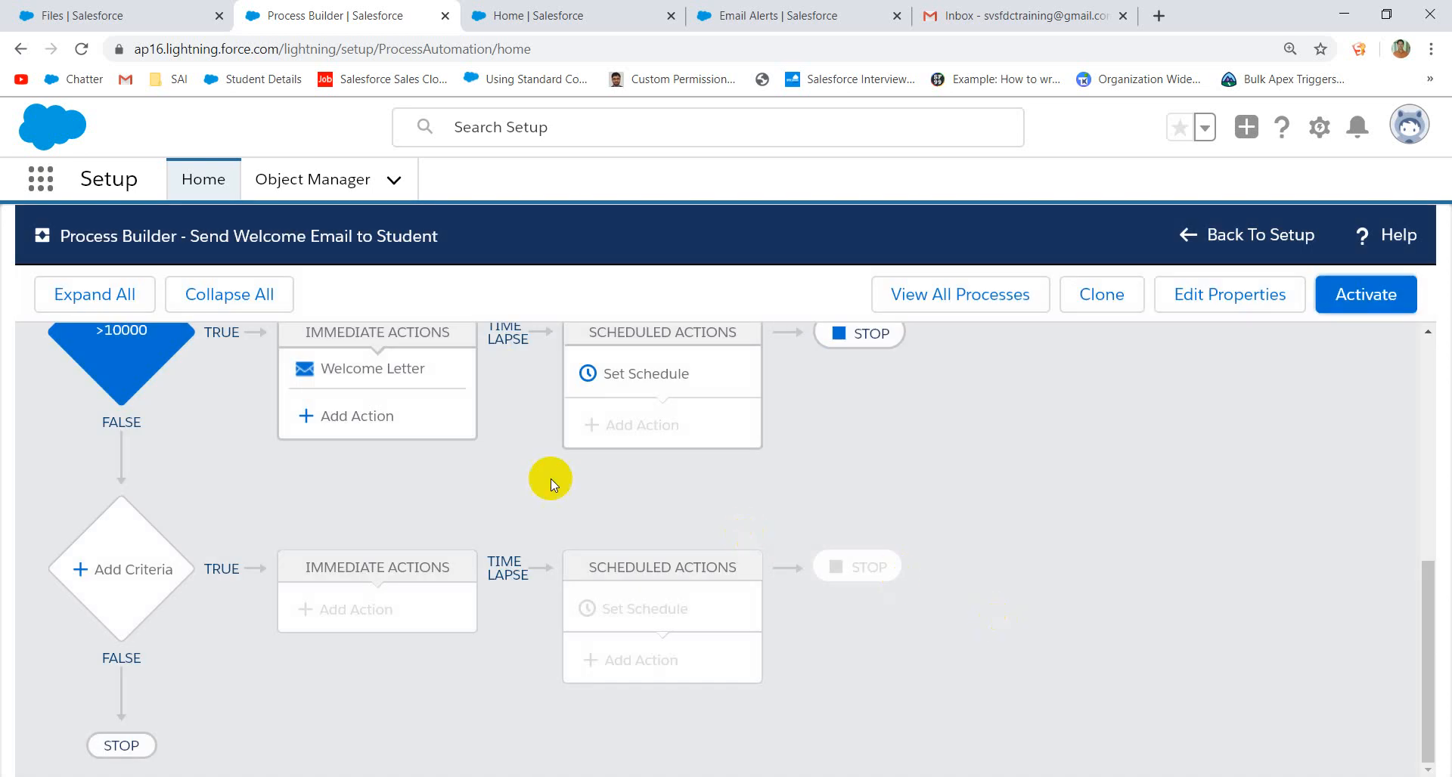
pyautogui.scroll(10, 470, 475)
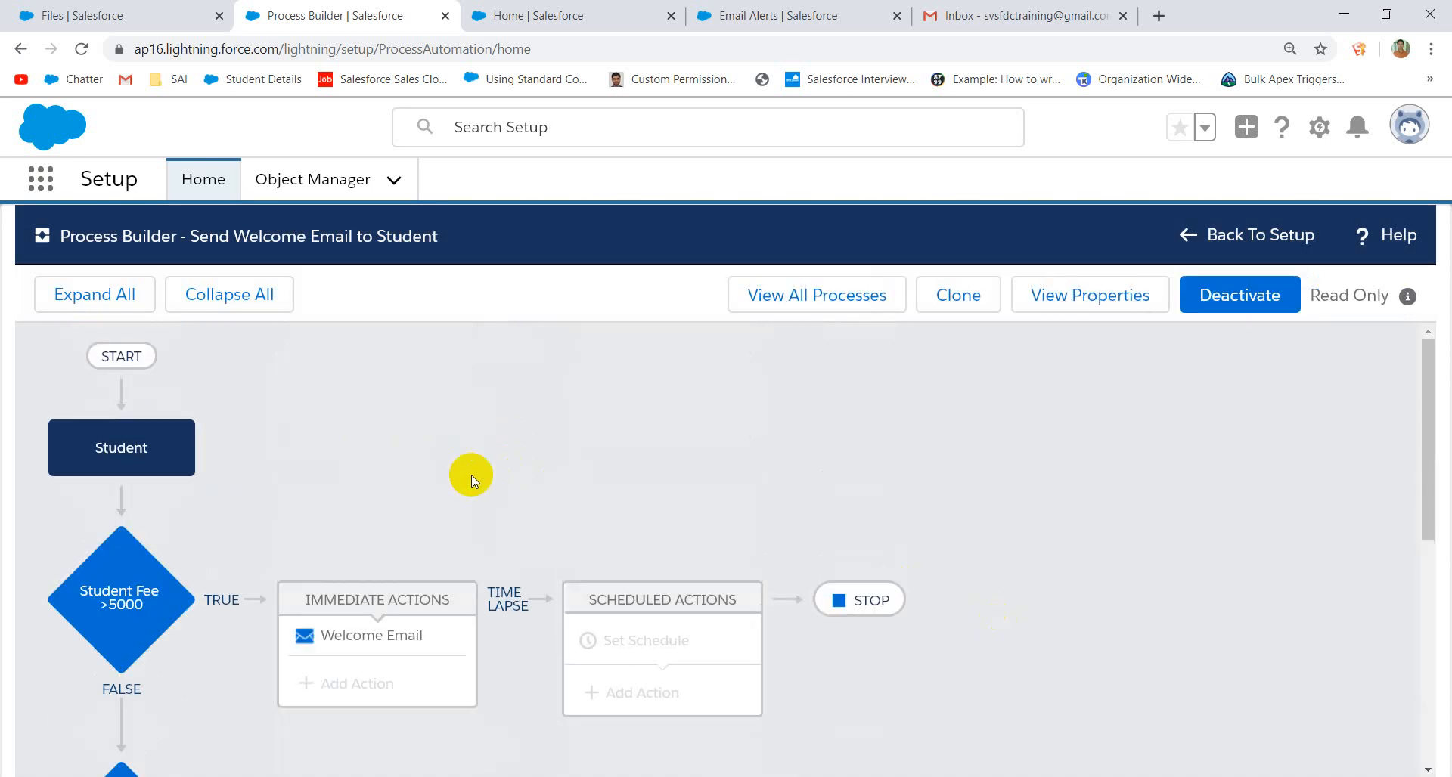
# - Review the Student Fee >5000 and >10000 criteria together with their Welcome Email and Welcome Letter actions
pyautogui.click(115, 601)
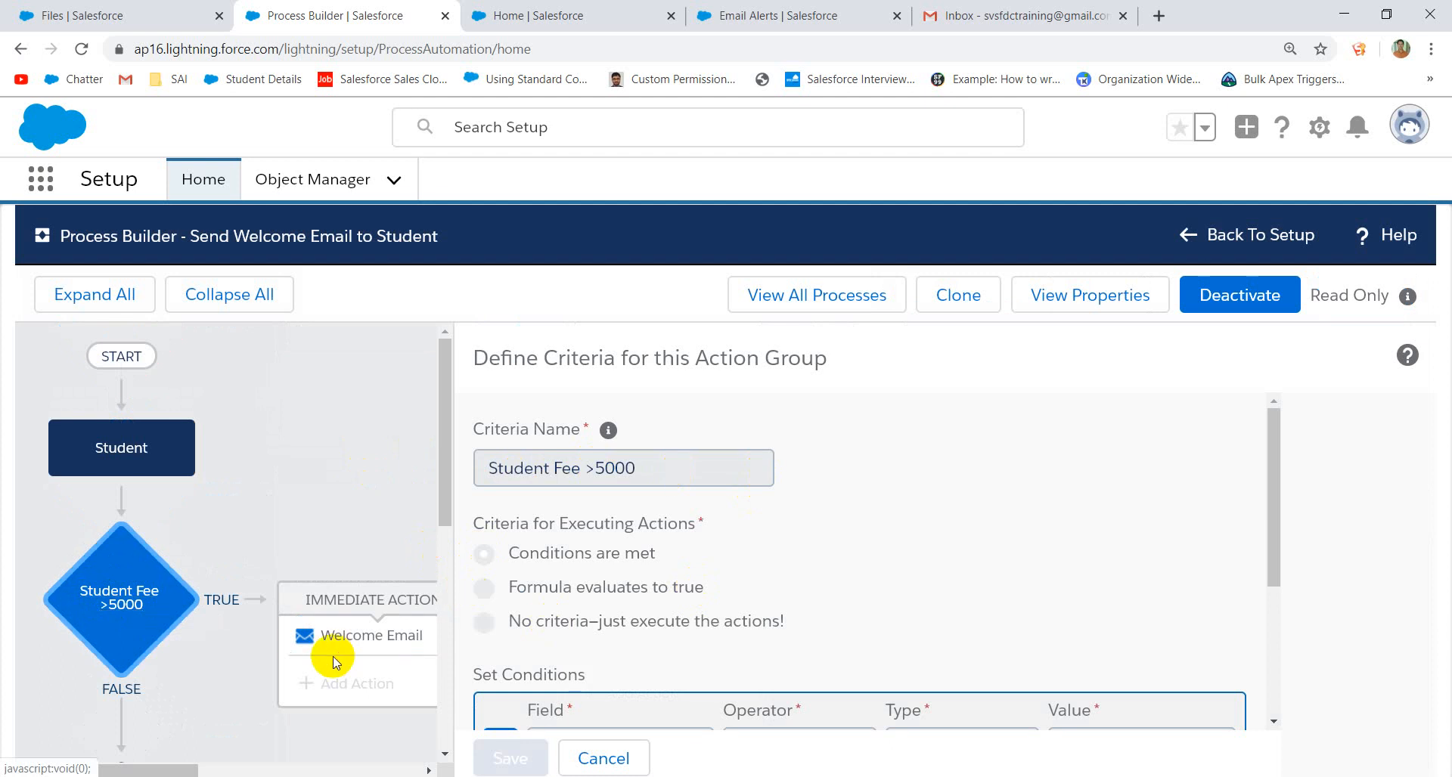
pyautogui.click(375, 638)
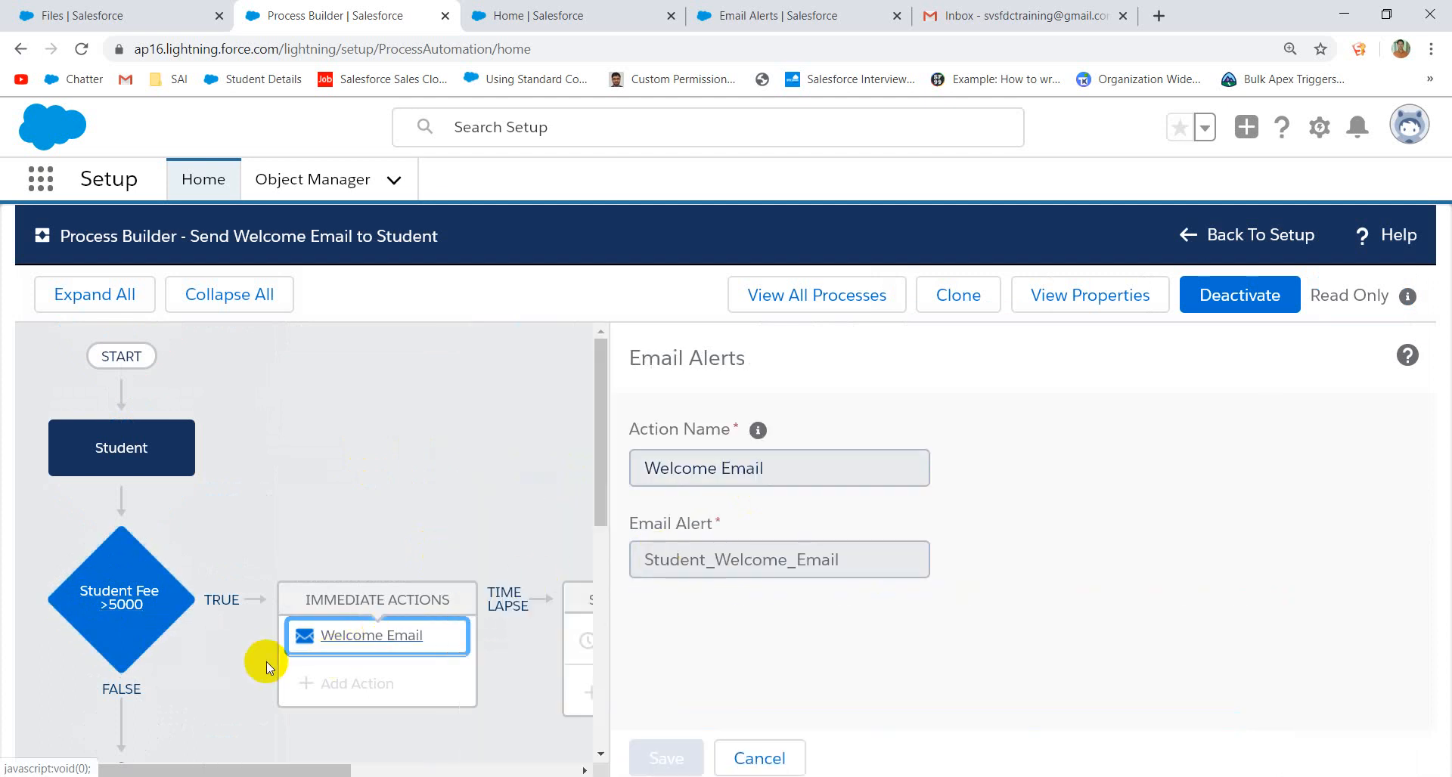
pyautogui.scroll(-5, 267, 661)
pyautogui.click(150, 405)
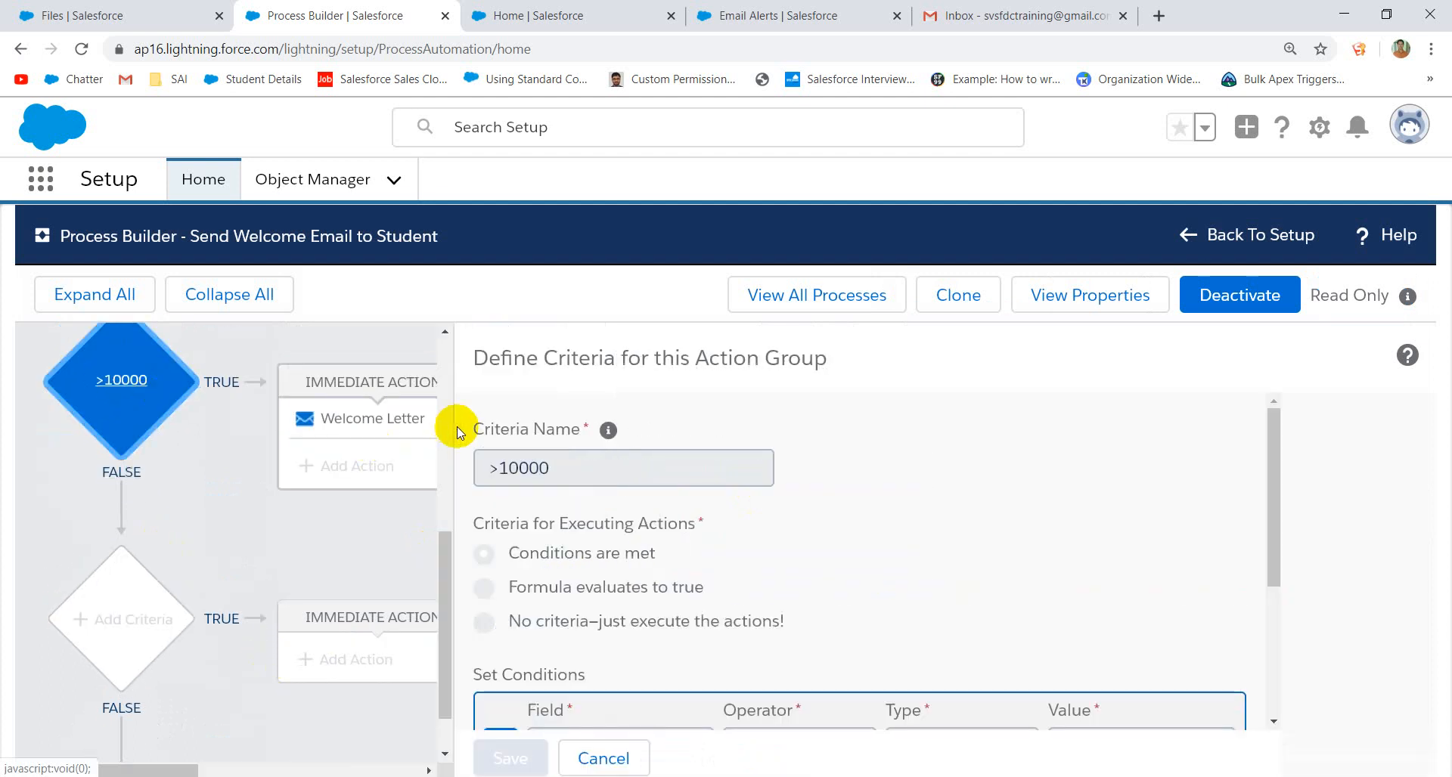
pyautogui.click(423, 421)
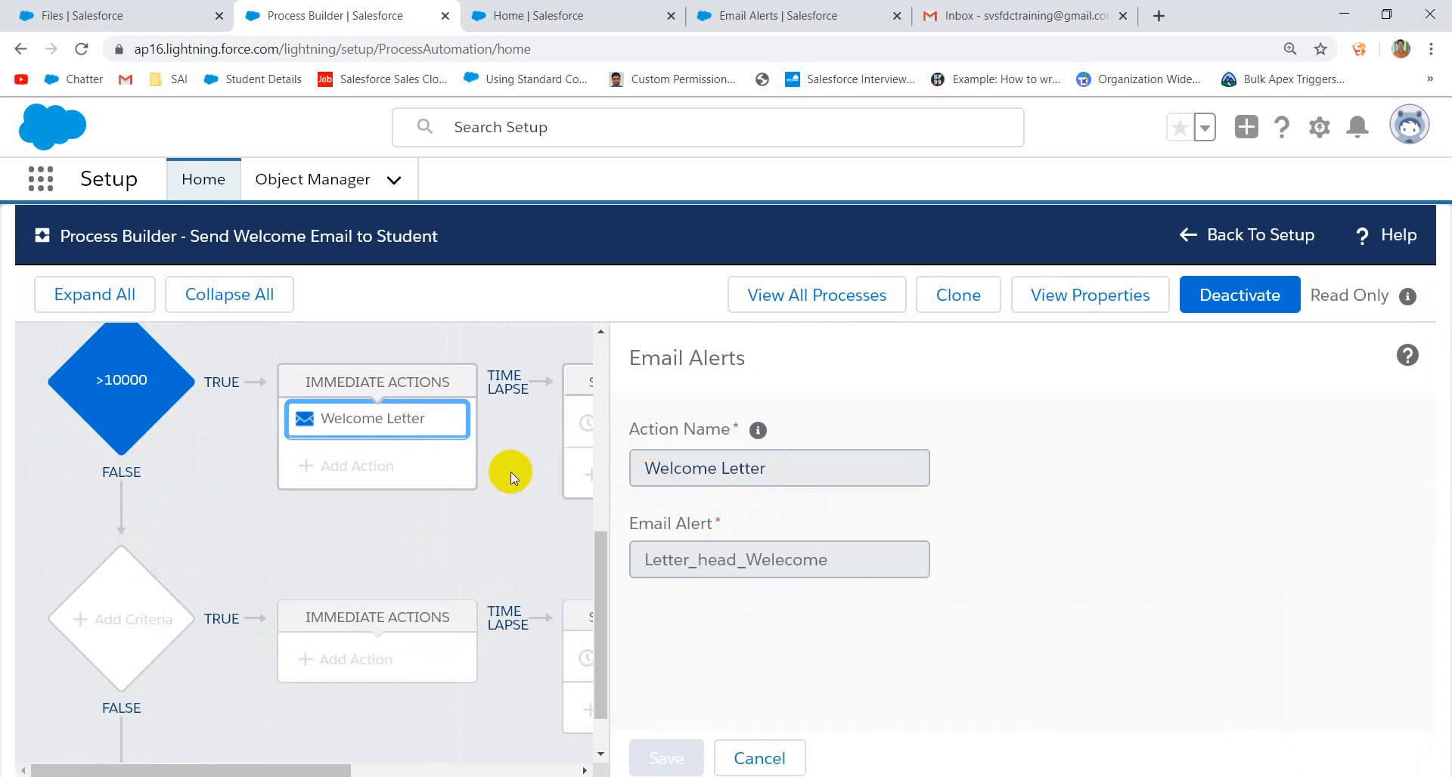
pyautogui.scroll(5, 510, 472)
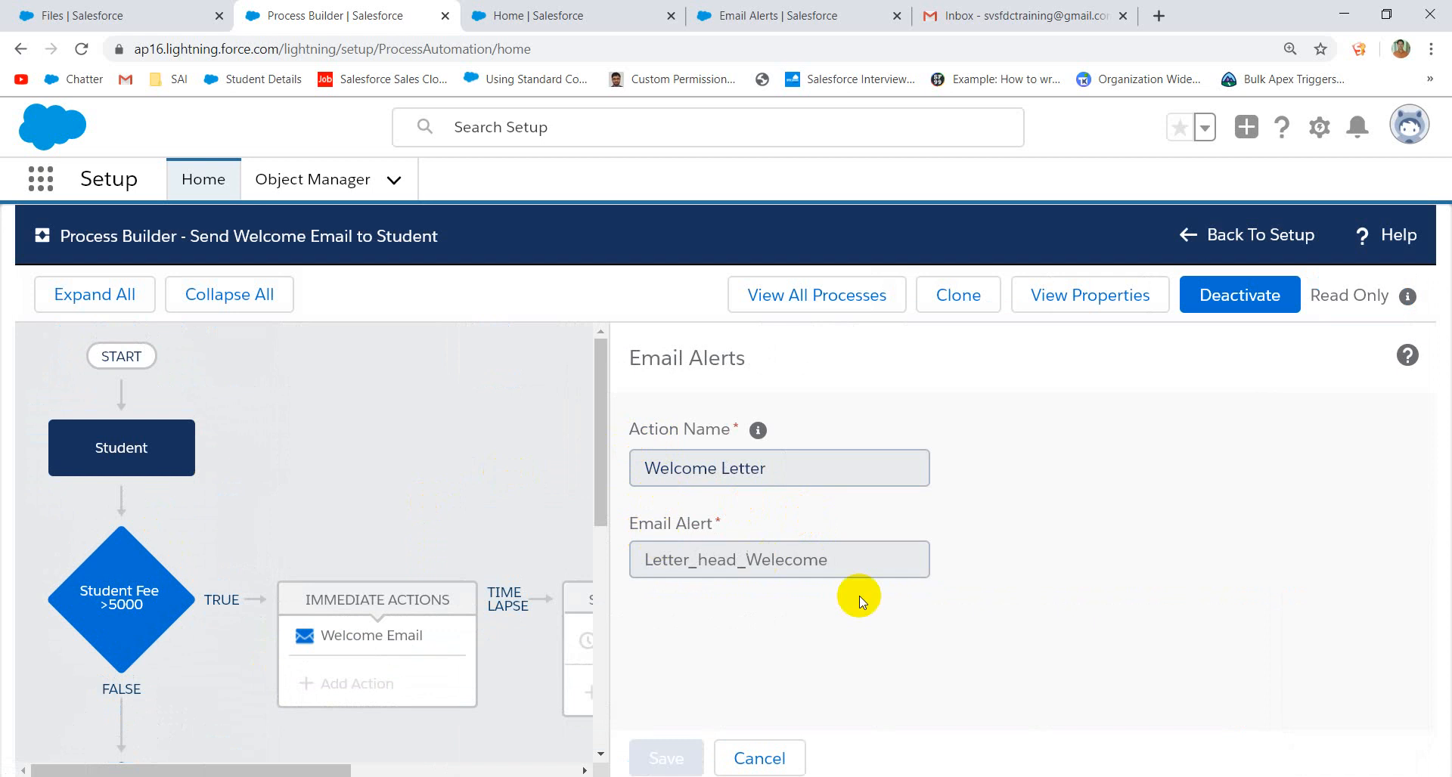
# - Clone the active process as a version of the current process, keeping the name Send Welcome Email to Student
pyautogui.click(965, 307)
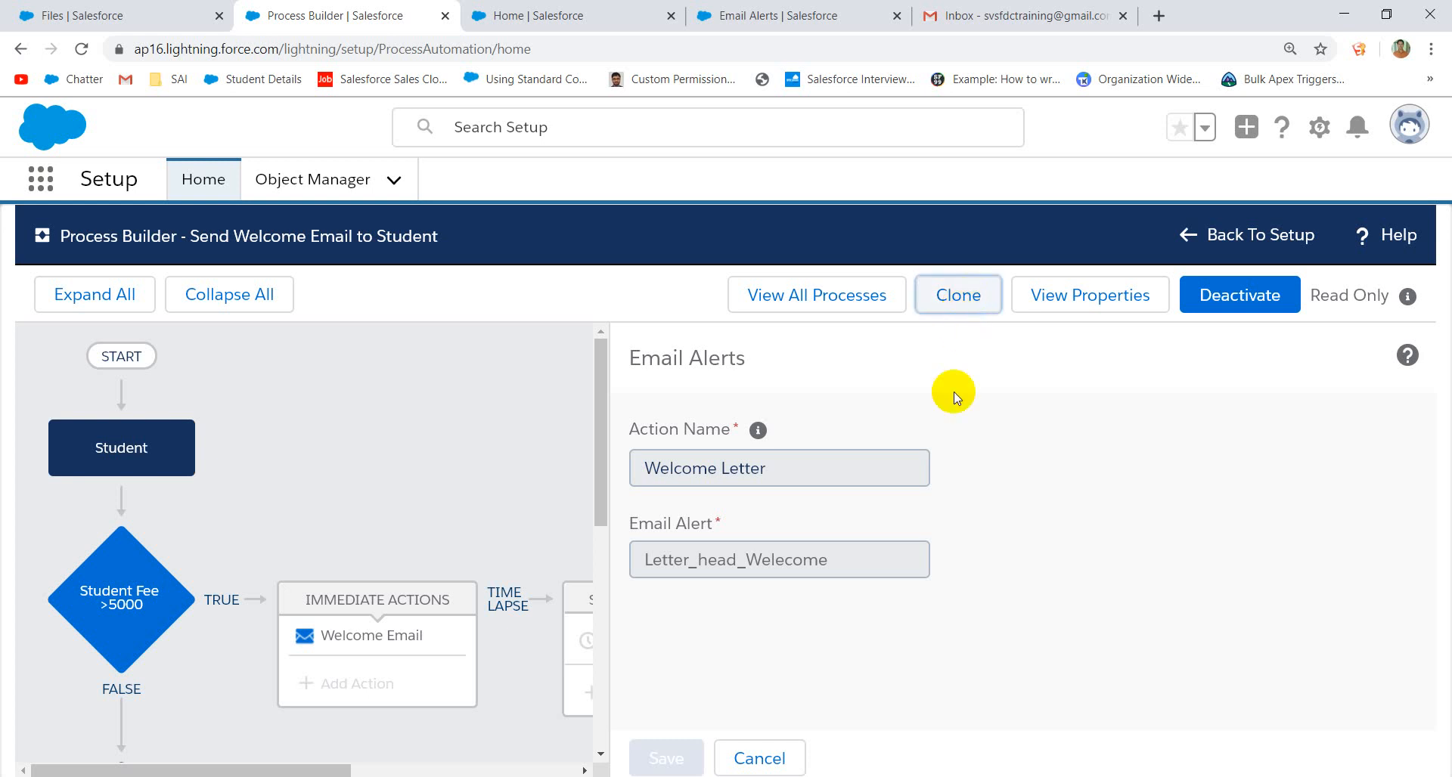
pyautogui.scroll(-5, 655, 483)
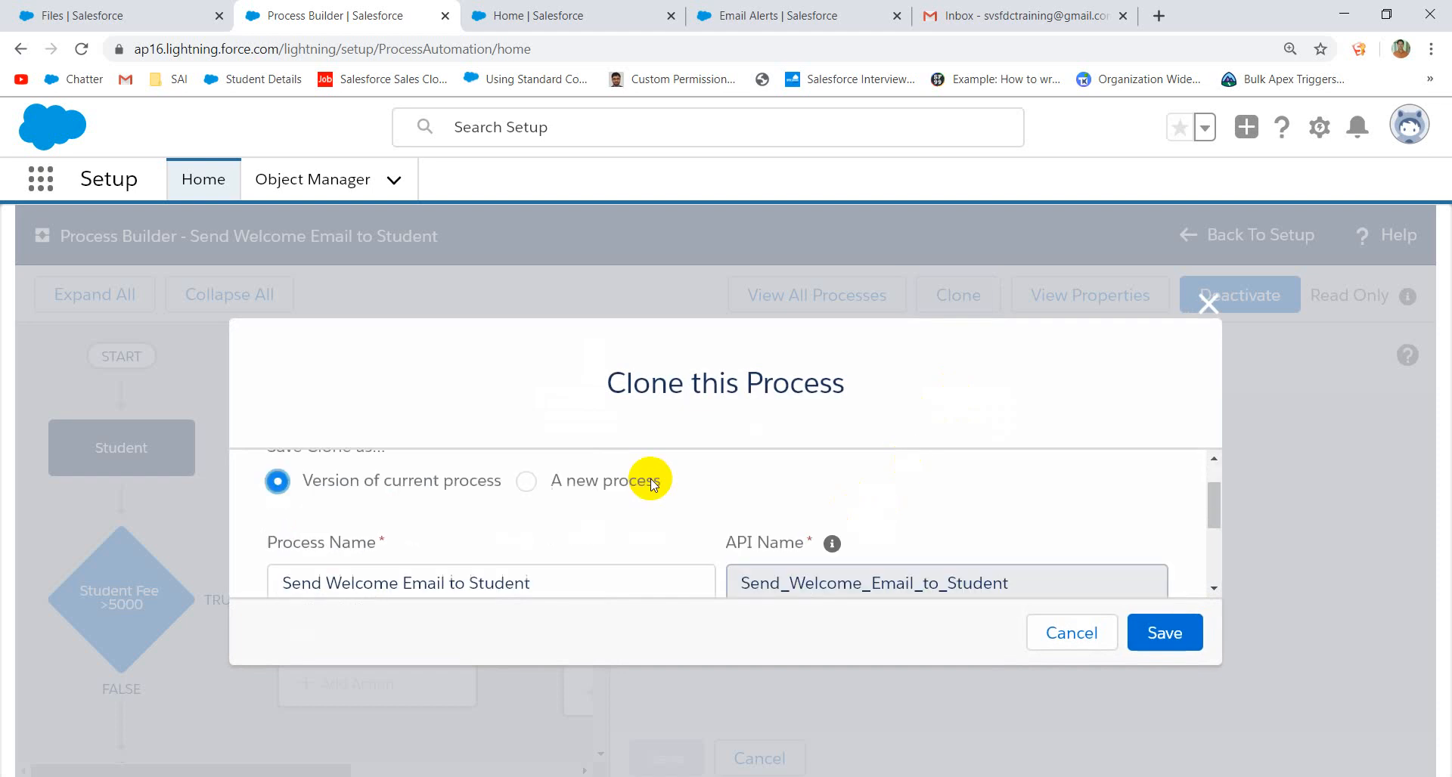
pyautogui.scroll(5, 577, 508)
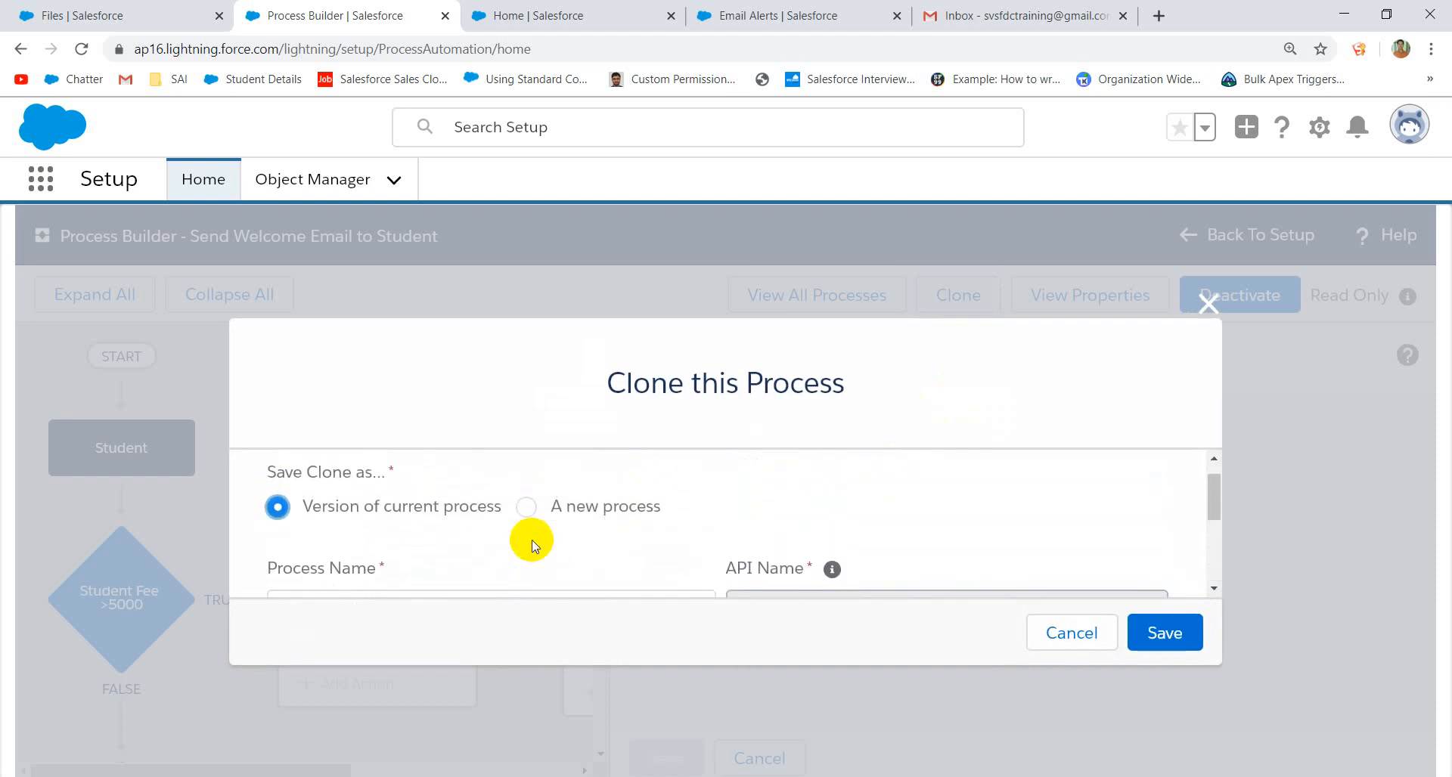
pyautogui.scroll(-2, 492, 541)
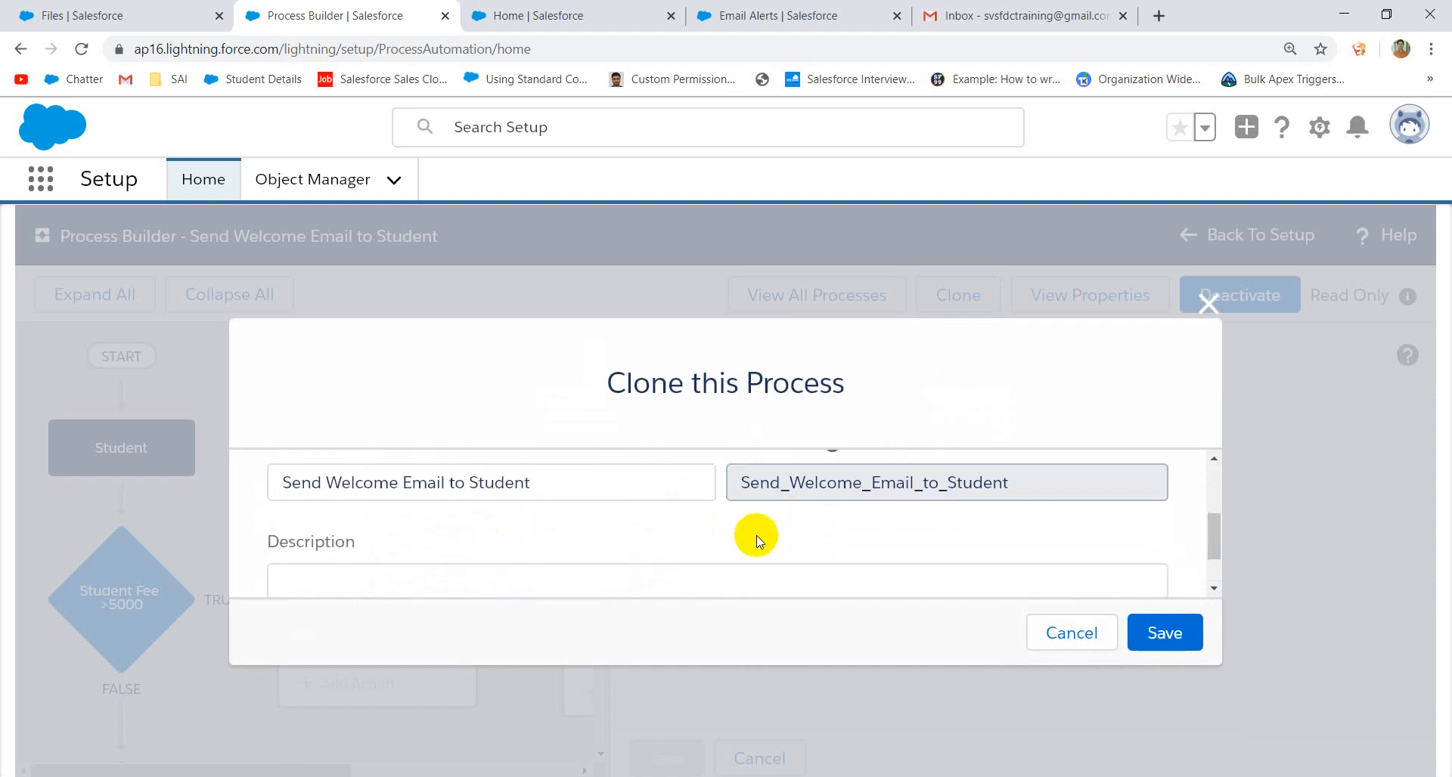
pyautogui.scroll(1, 758, 541)
pyautogui.scroll(2, 759, 541)
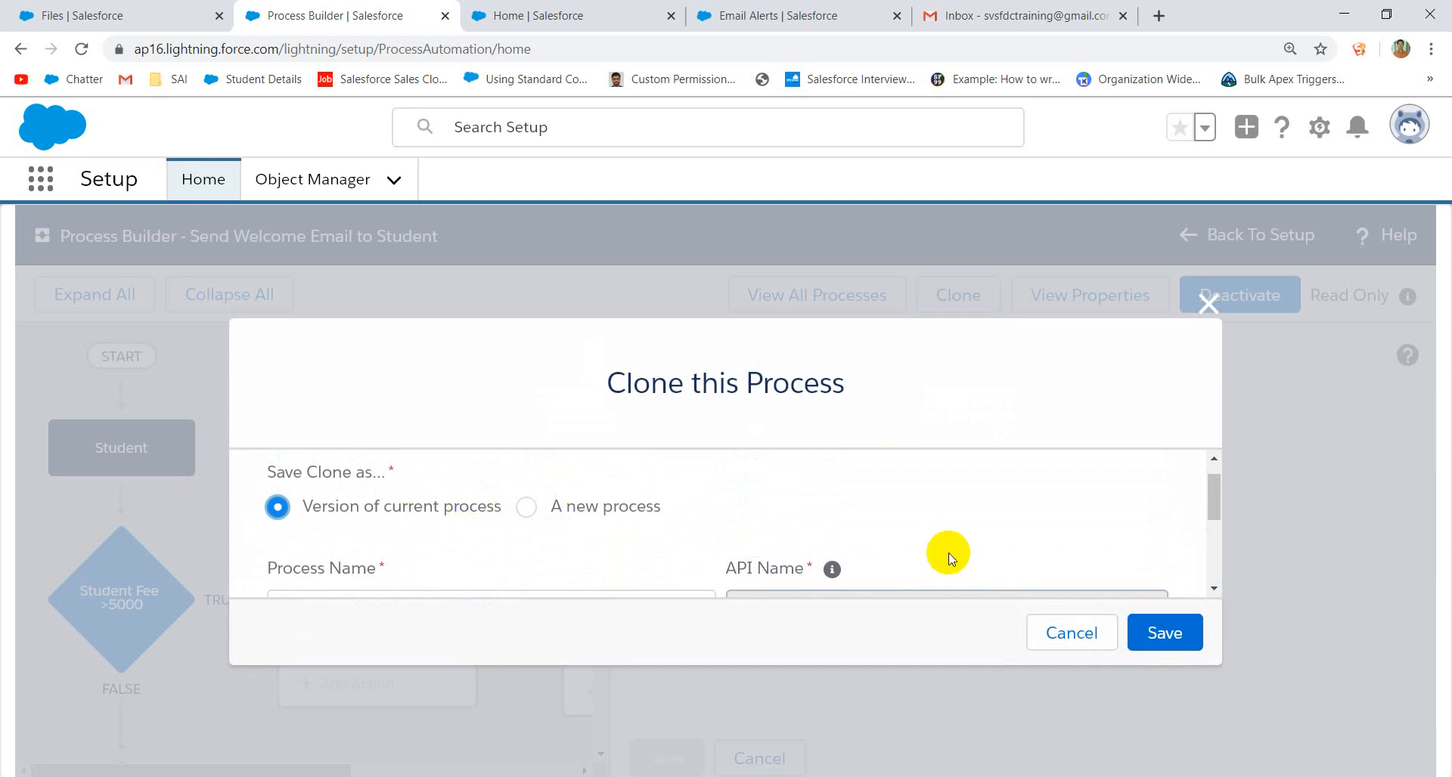
pyautogui.click(1159, 629)
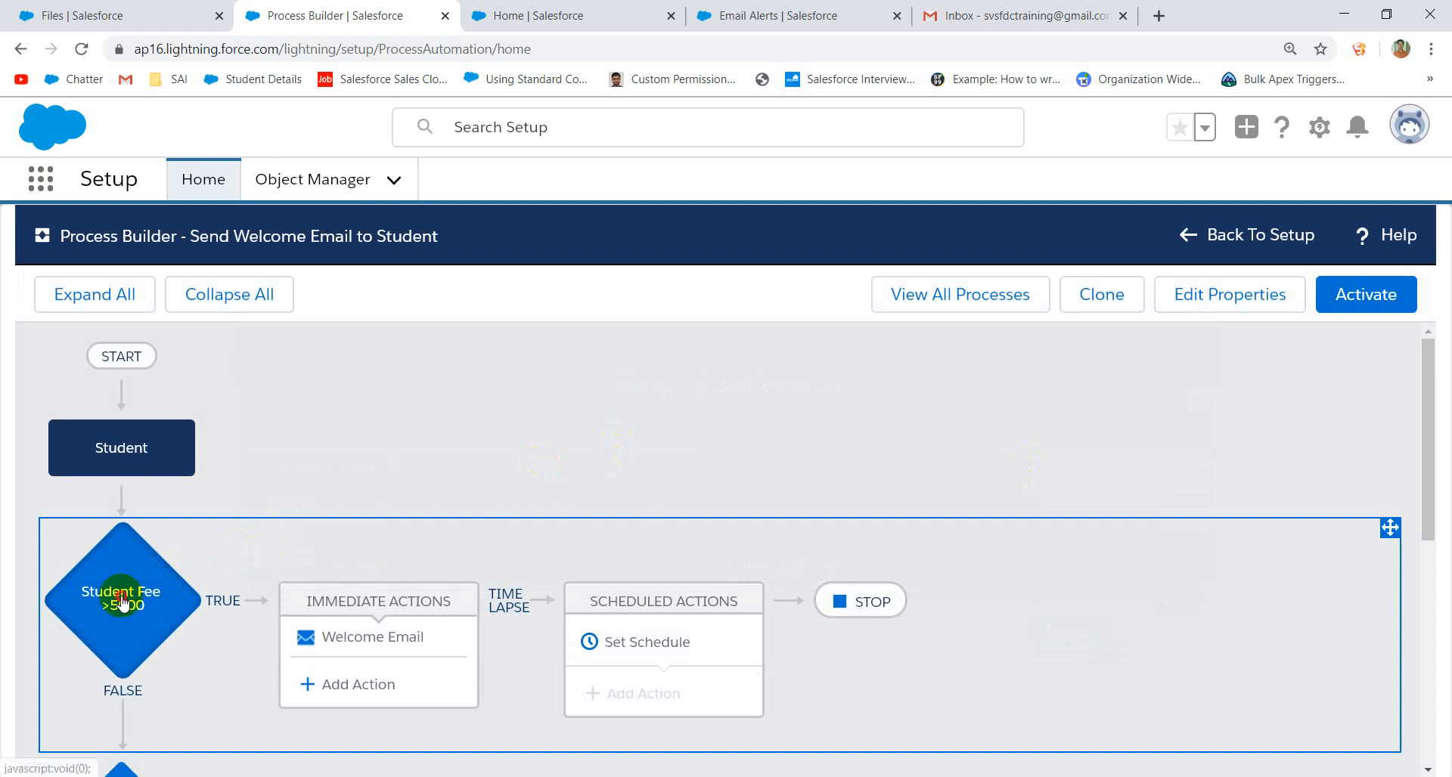
# - Check the cloned version's Student Fee >5000 criteria and Welcome Email action, and compare the process versions' statuses in the process list
pyautogui.click(122, 603)
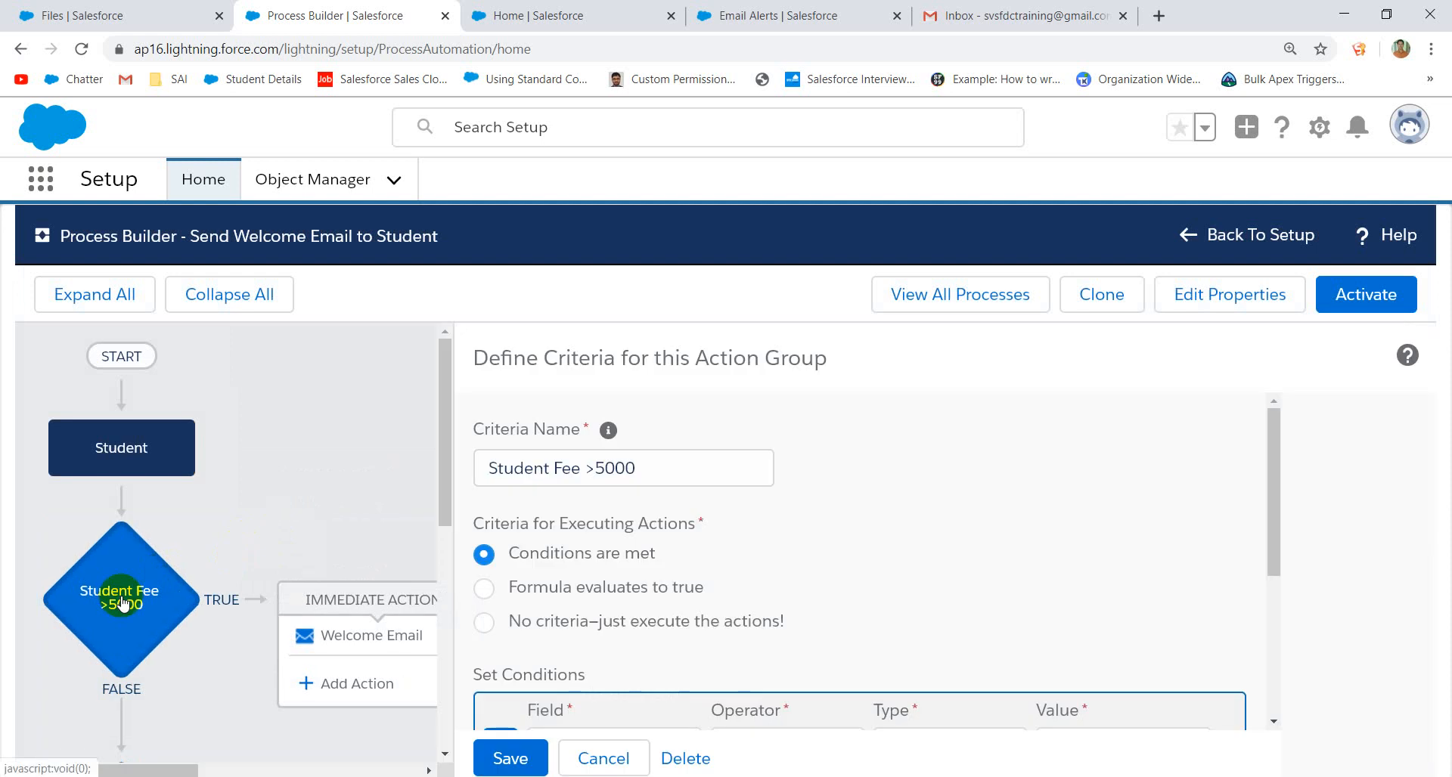
pyautogui.click(360, 638)
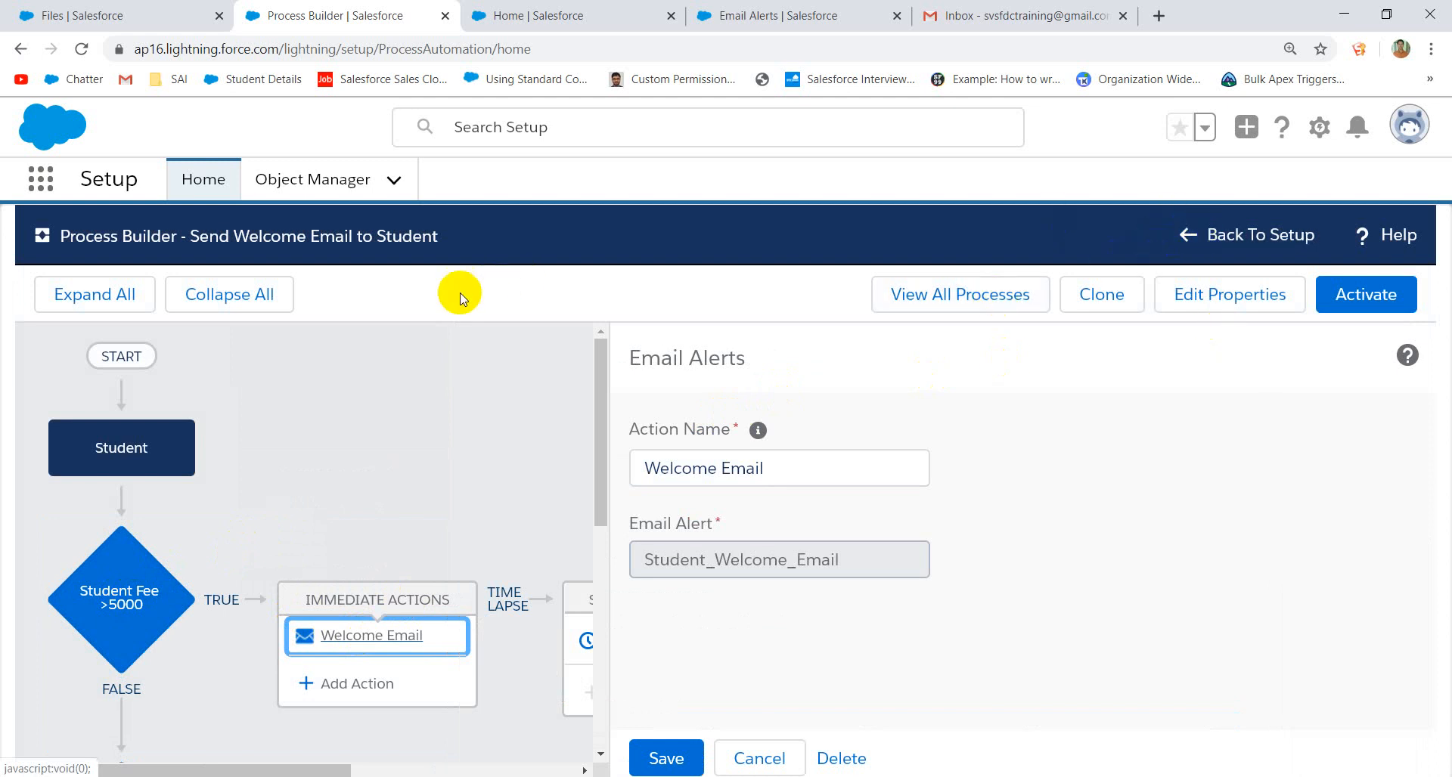
pyautogui.click(1005, 295)
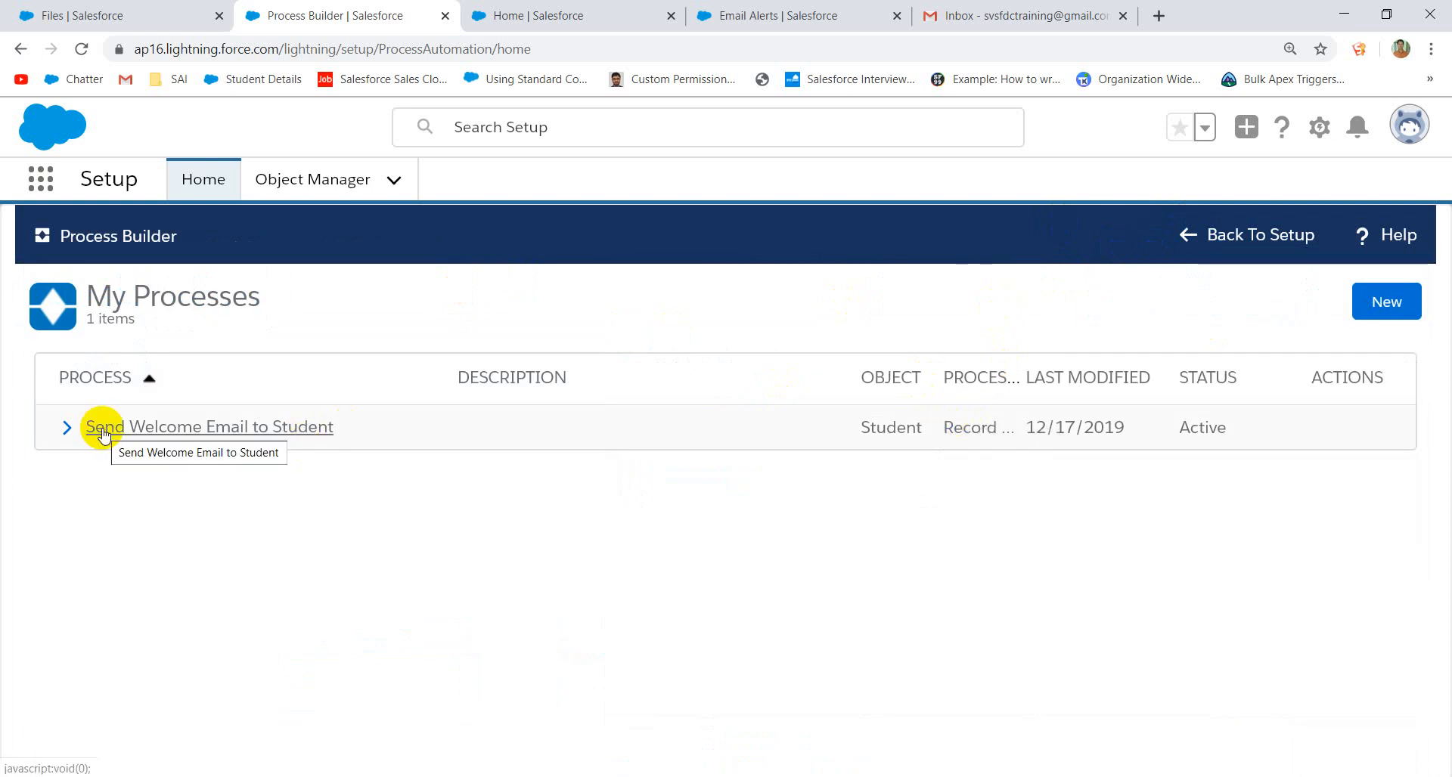
pyautogui.click(68, 428)
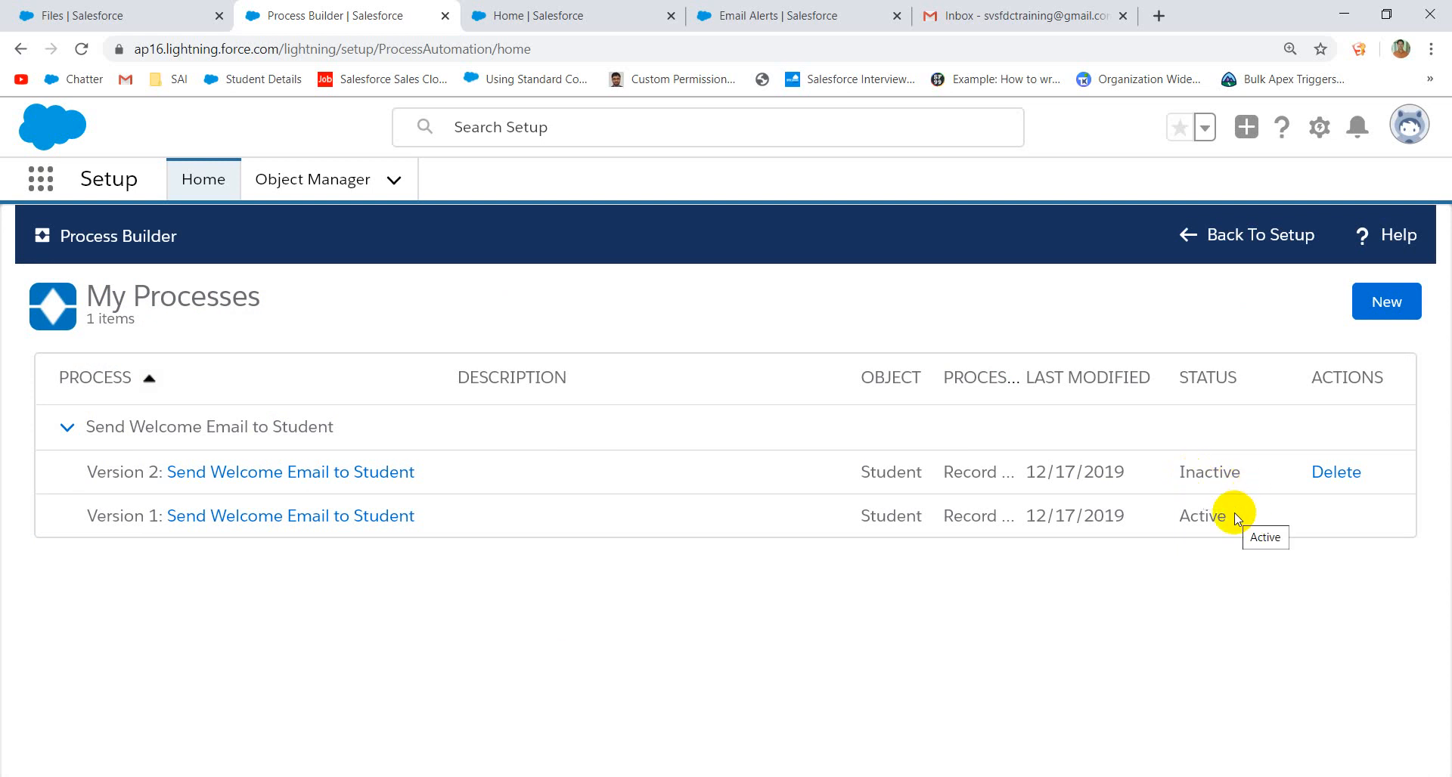
pyautogui.moveTo(1229, 514); pyautogui.dragTo(1064, 516)
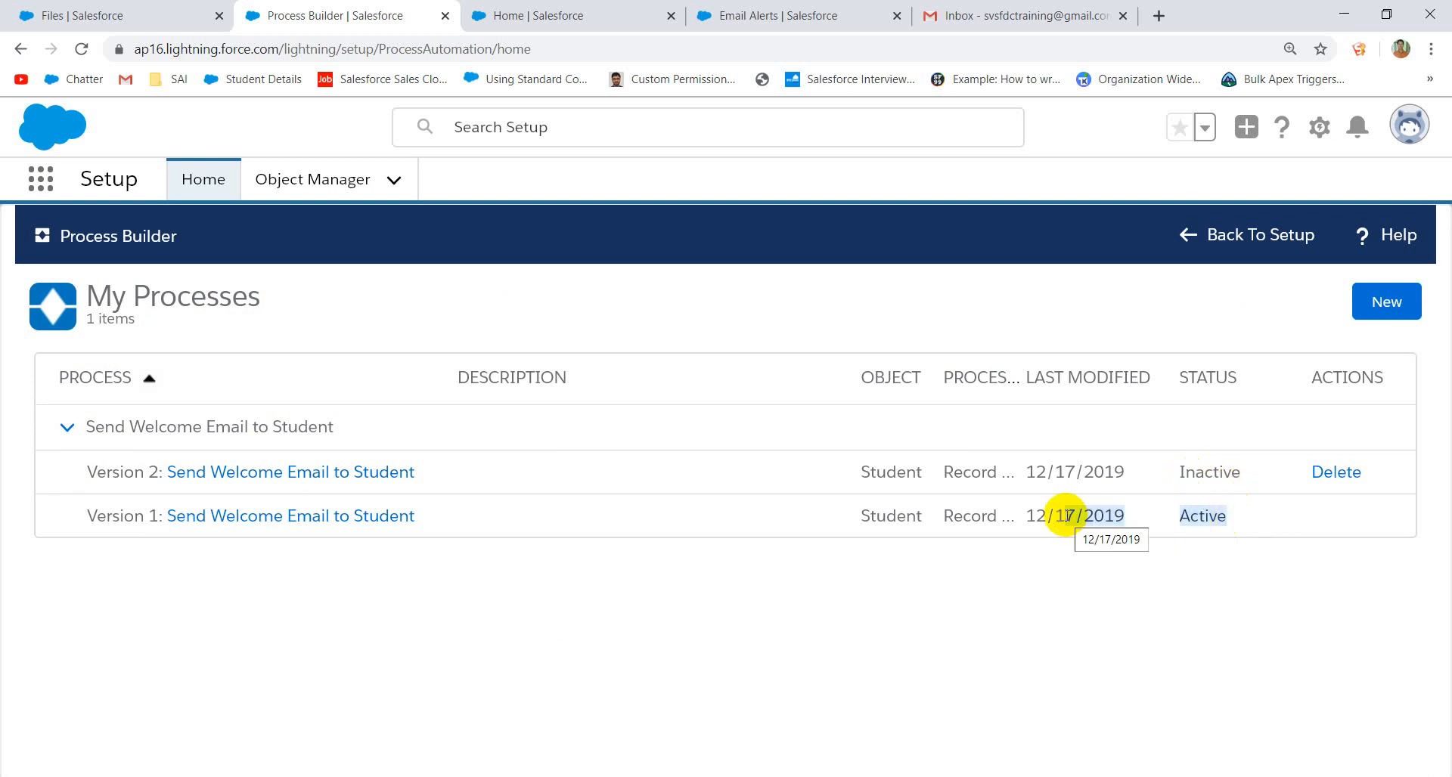
pyautogui.click(1157, 522)
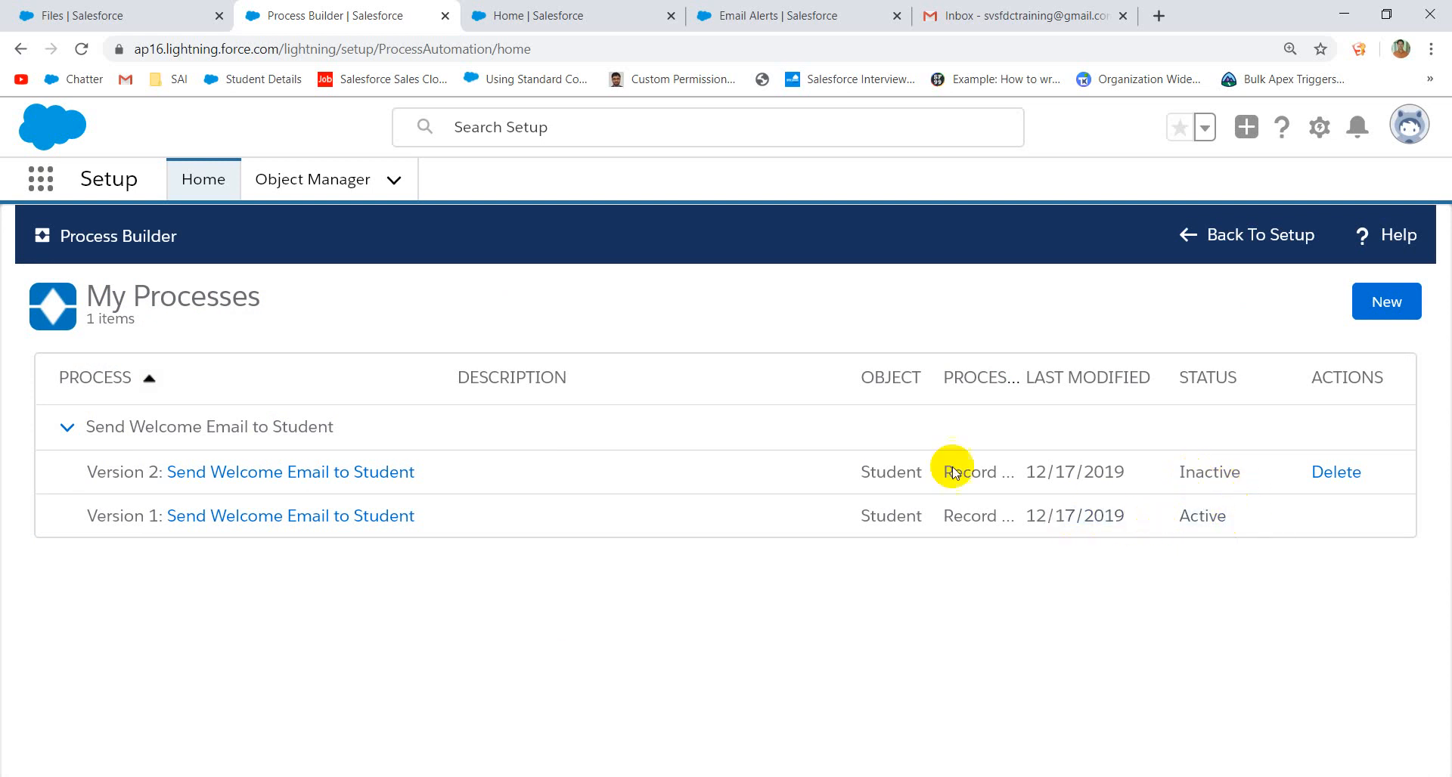
# - Activate Version 2 of Send Welcome Email to Student and list the process versions again
pyautogui.click(208, 473)
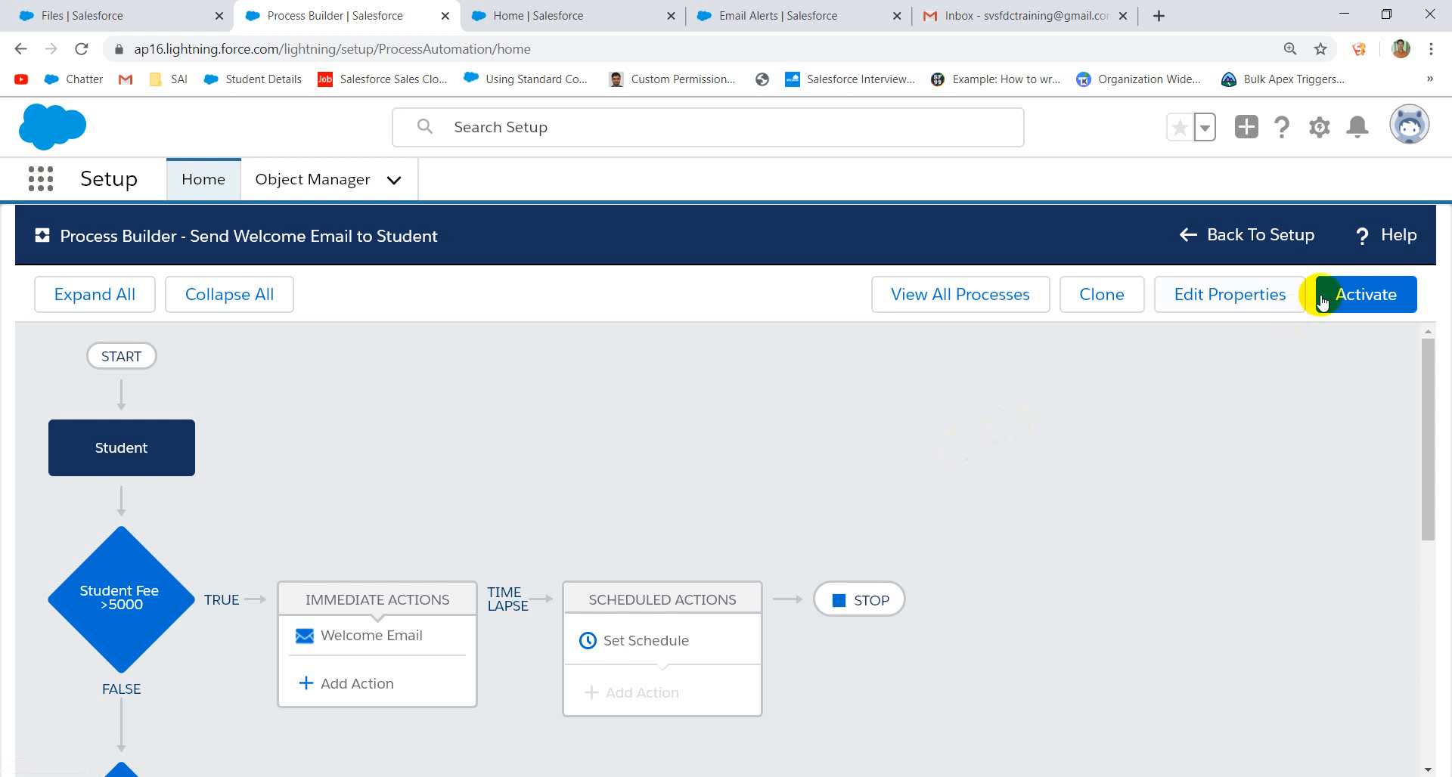
pyautogui.click(1322, 303)
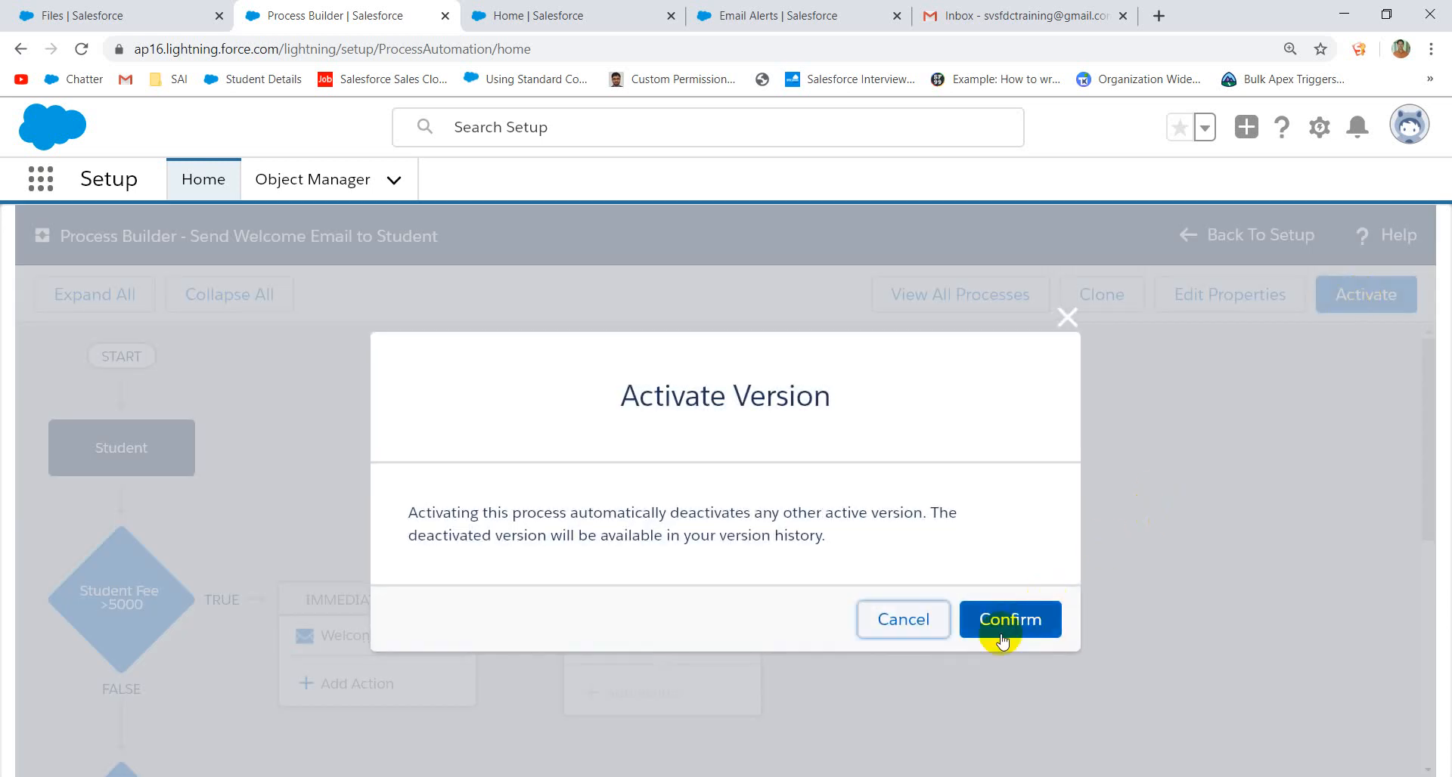
pyautogui.click(1004, 637)
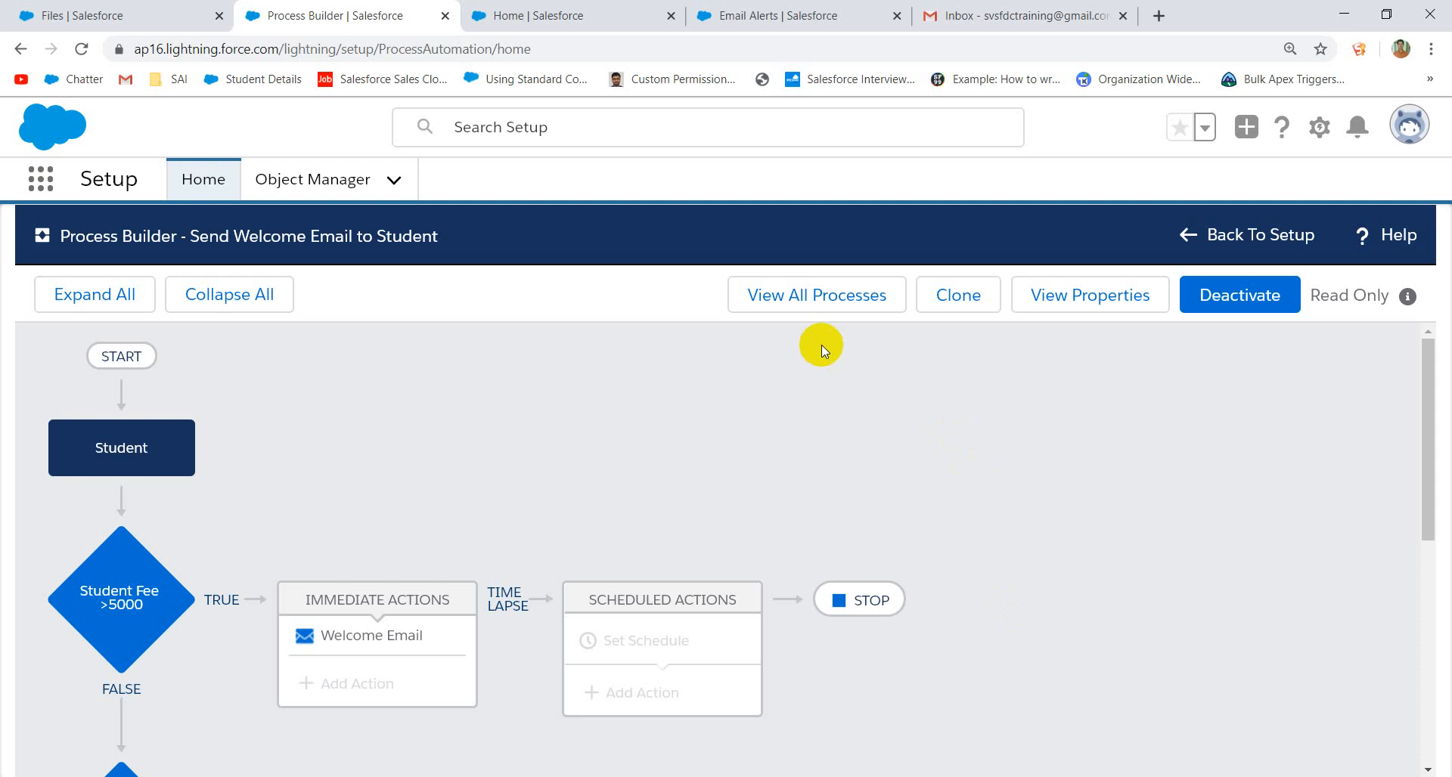
pyautogui.click(779, 299)
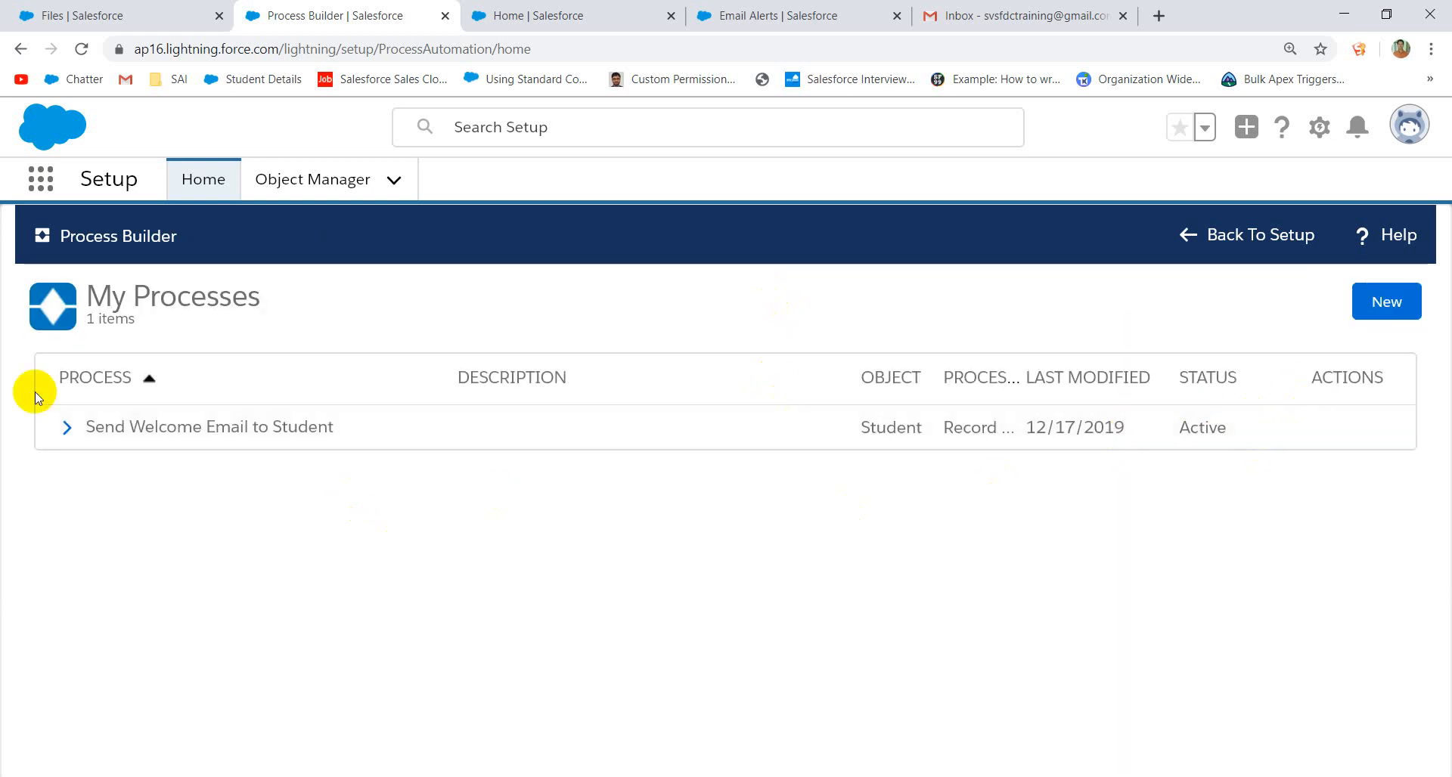
pyautogui.click(67, 425)
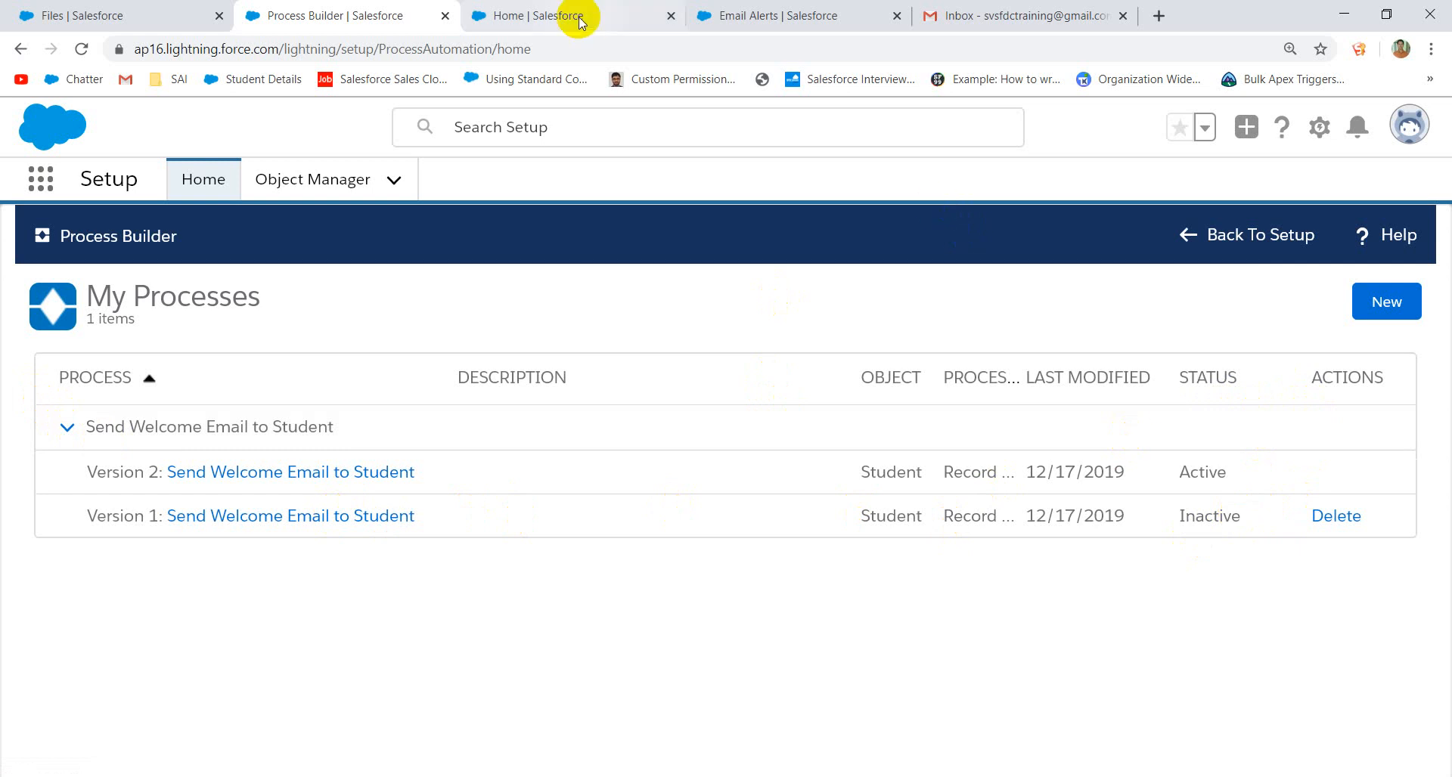
# - Switch to the Salesforce Home browser tab and open the Students list in the Sales app
pyautogui.click(499, 15)
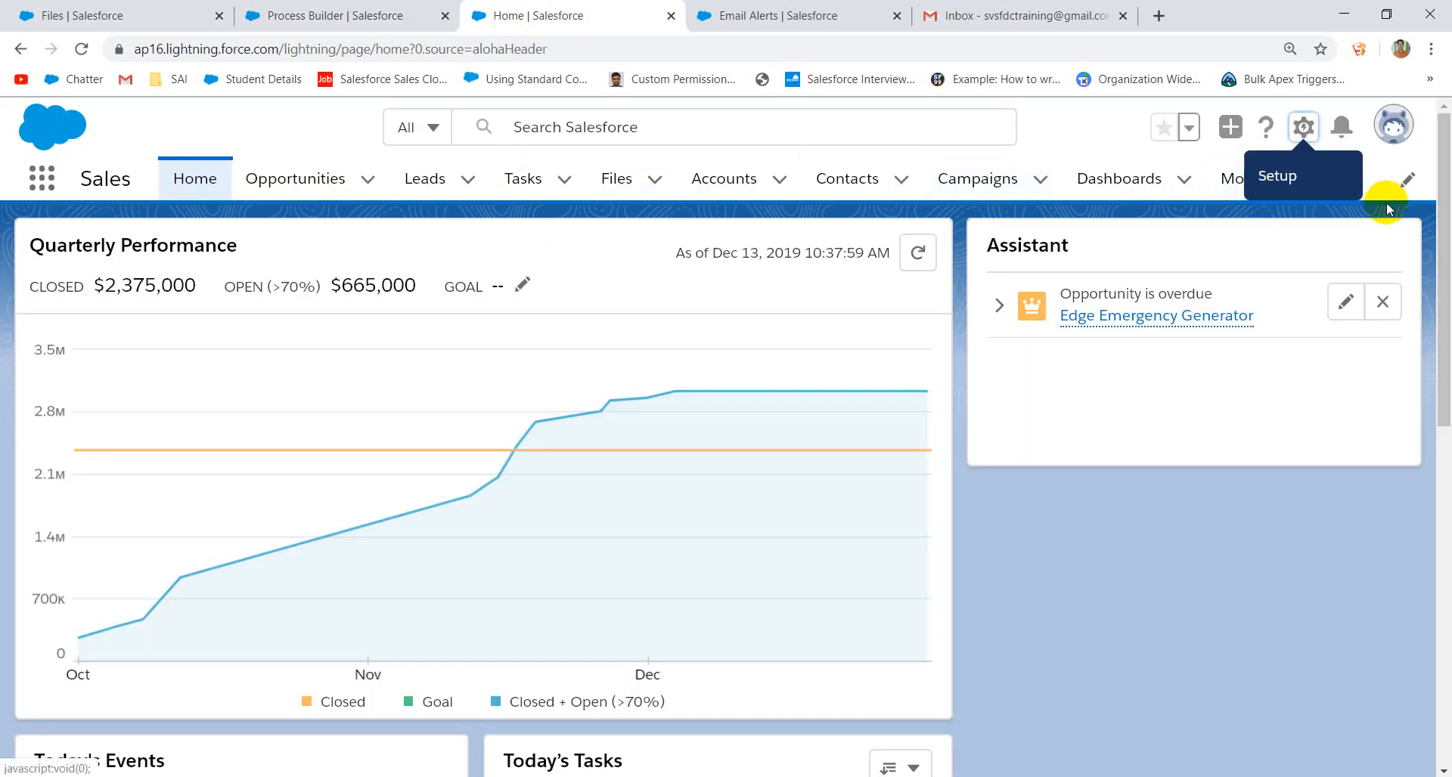
pyautogui.click(1285, 178)
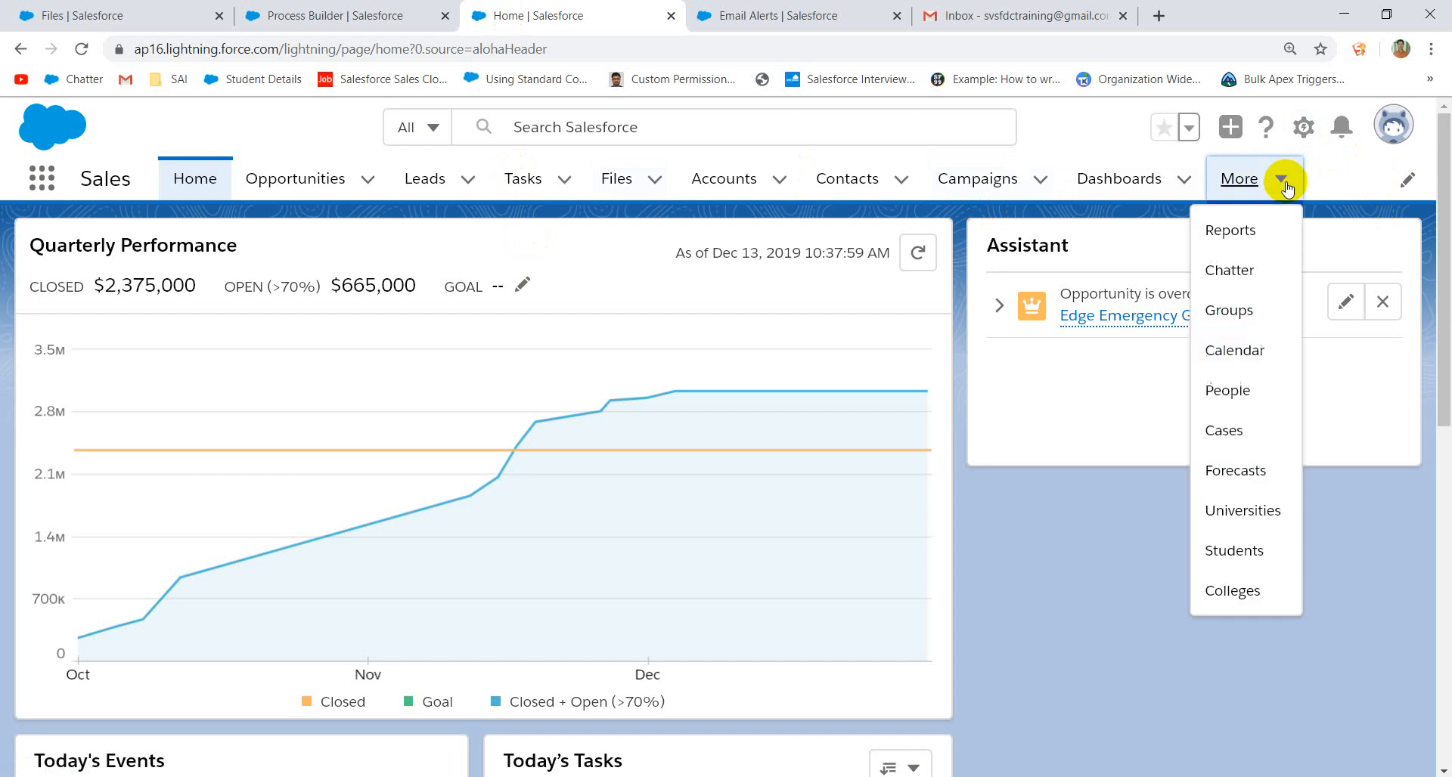
pyautogui.click(1235, 549)
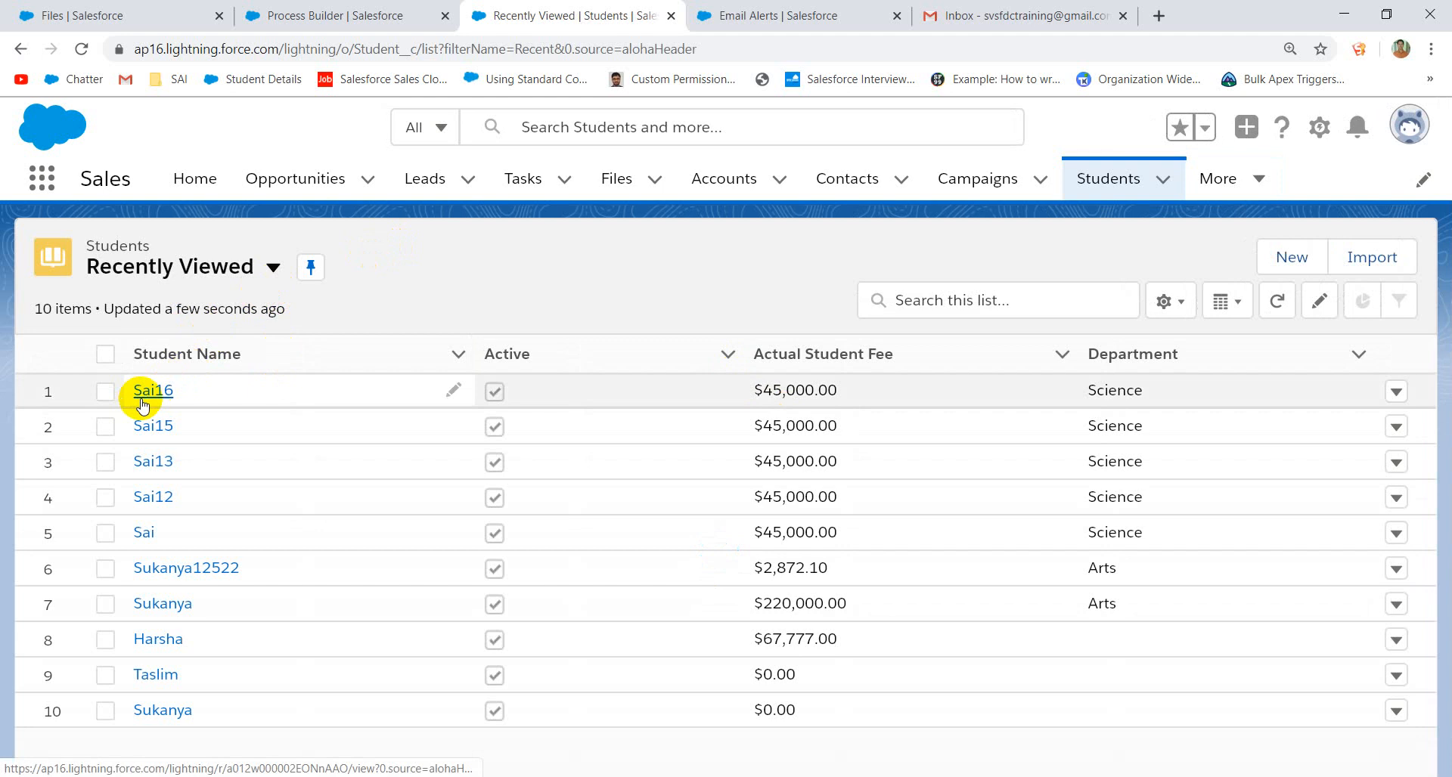
# - Clone the first student record in the Recently Viewed list with a Student Fee of $50,000 and save the copy
pyautogui.click(1395, 393)
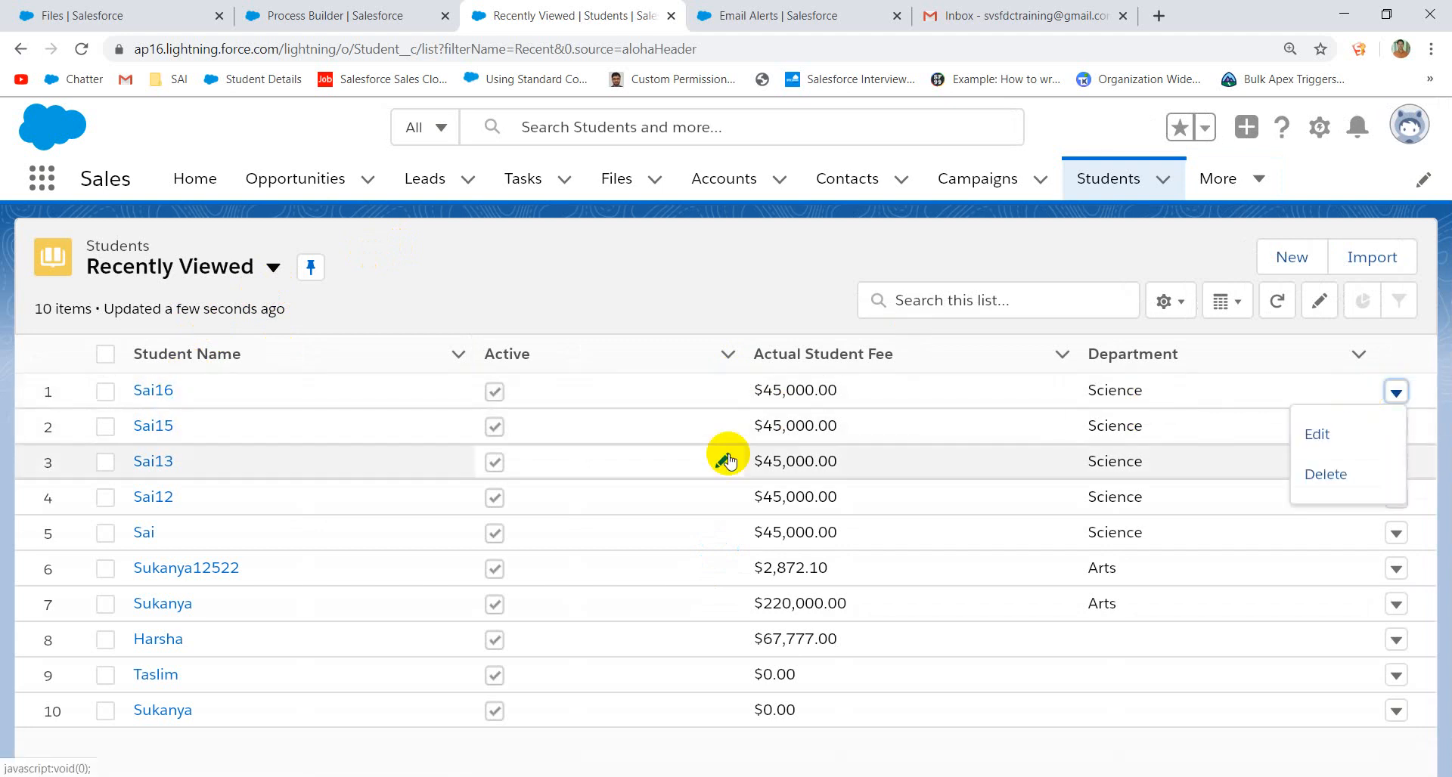
pyautogui.click(162, 392)
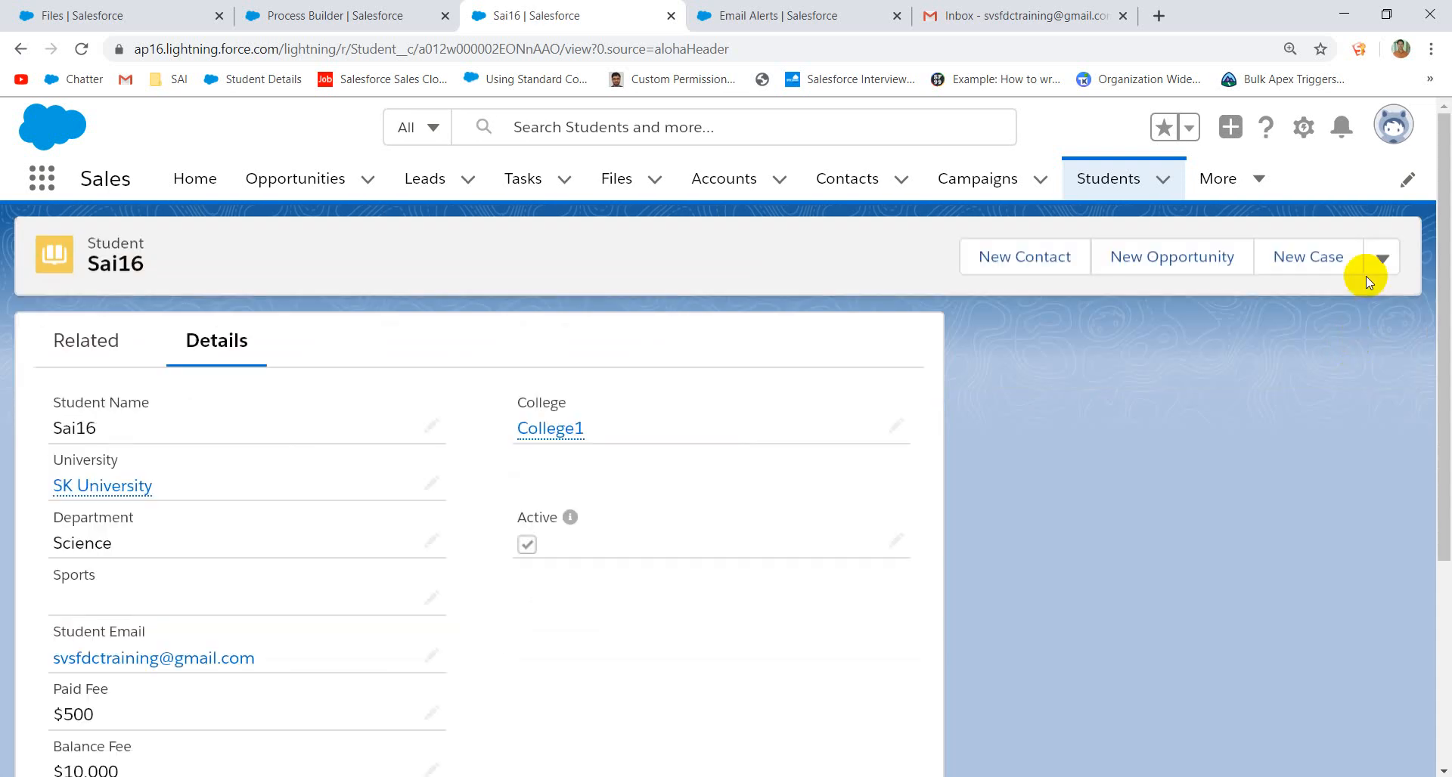
pyautogui.click(1383, 269)
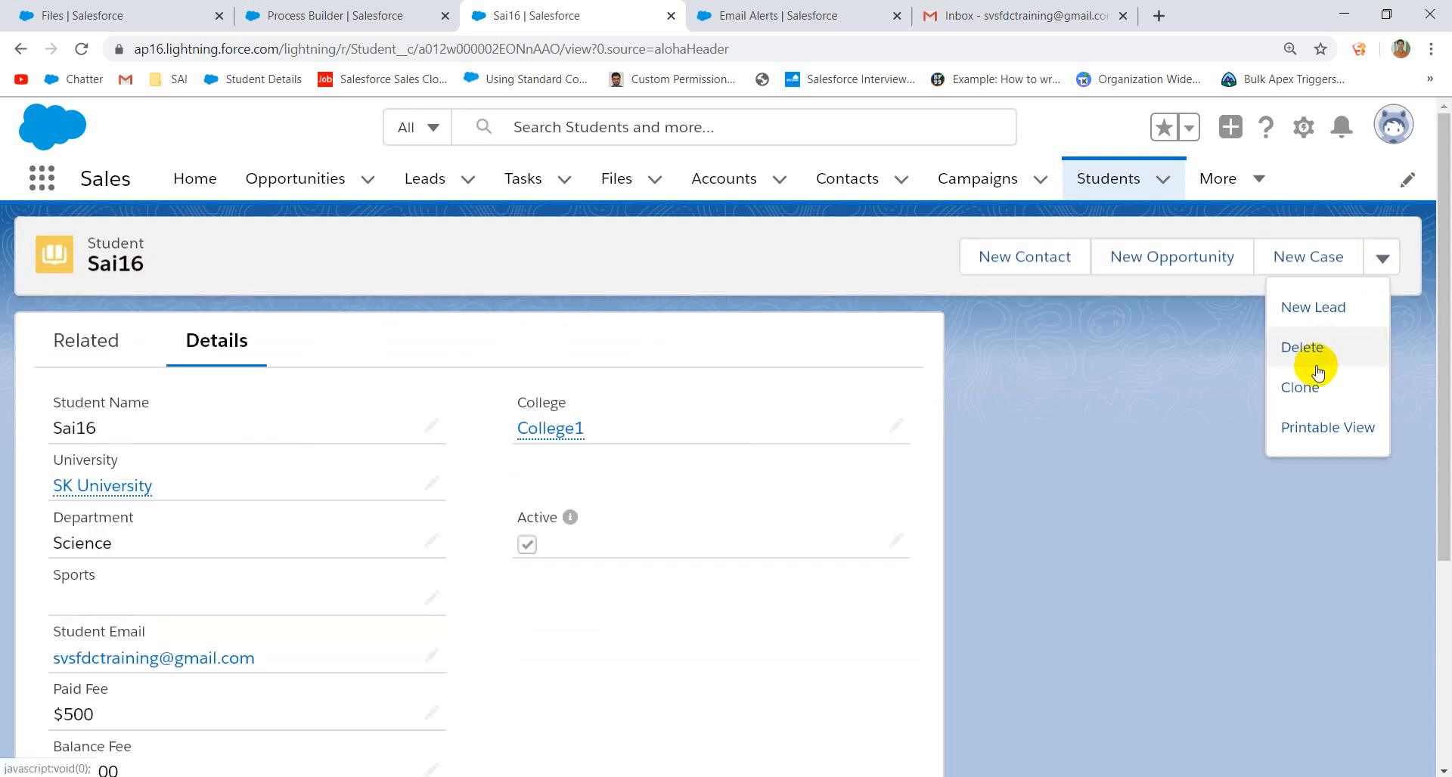
pyautogui.click(1299, 387)
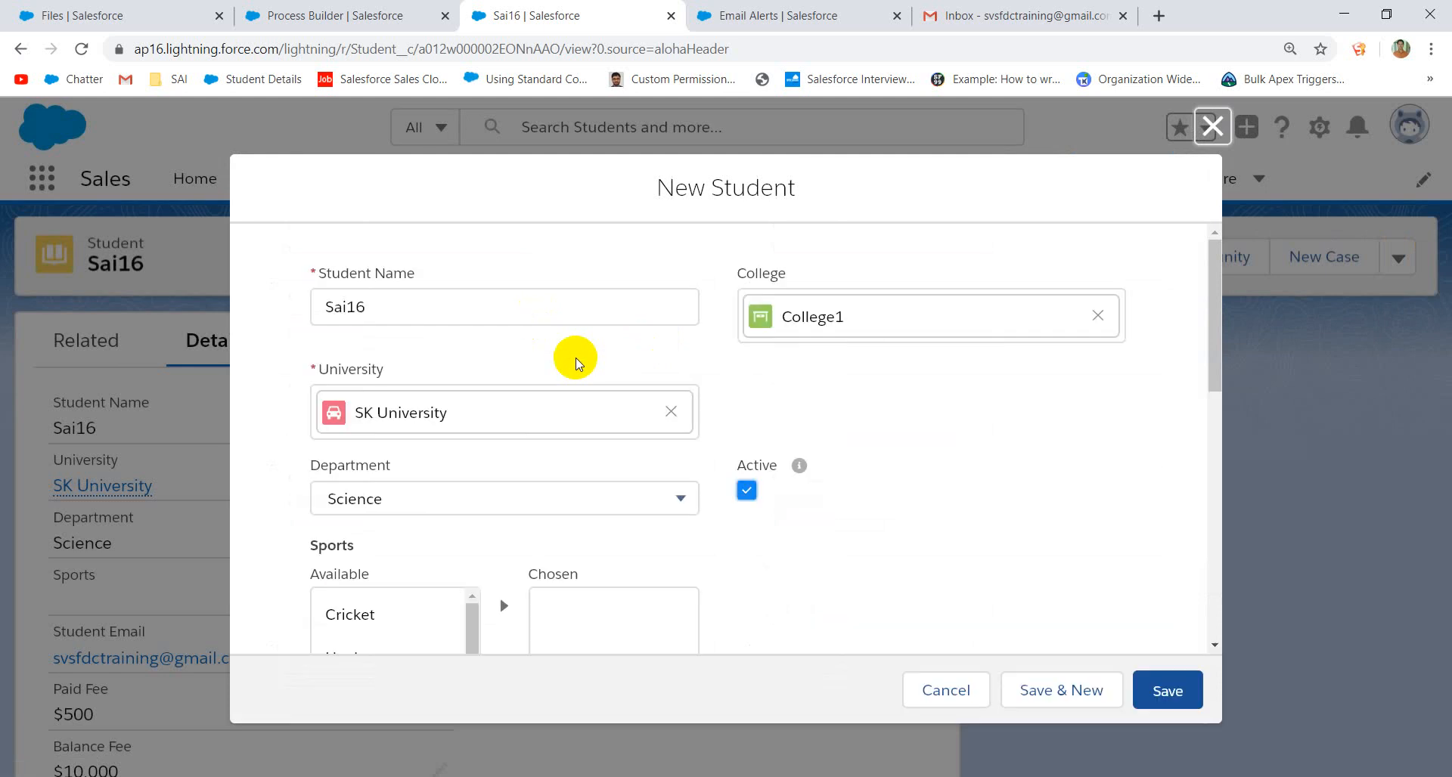
pyautogui.scroll(-6, 705, 402)
pyautogui.scroll(-2, 705, 402)
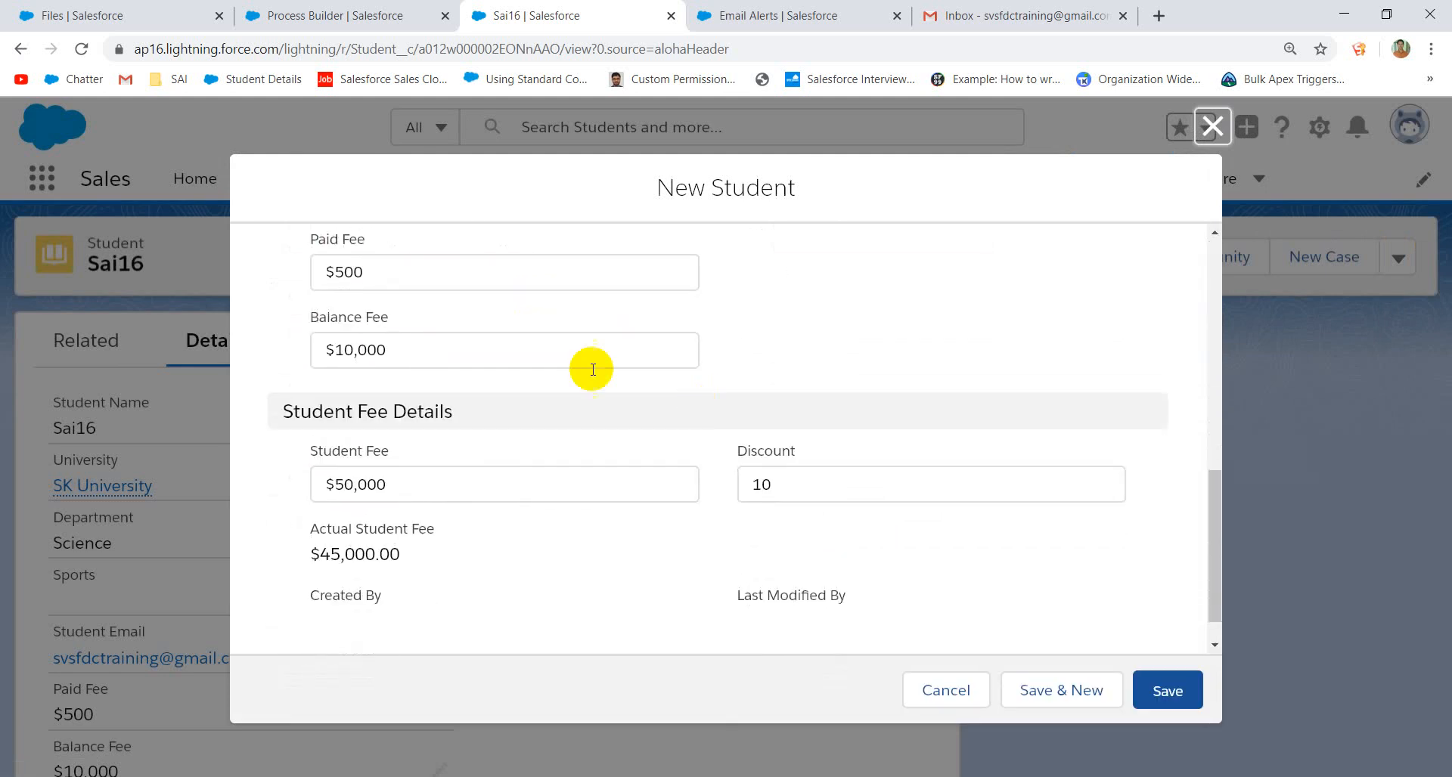
pyautogui.click(468, 478)
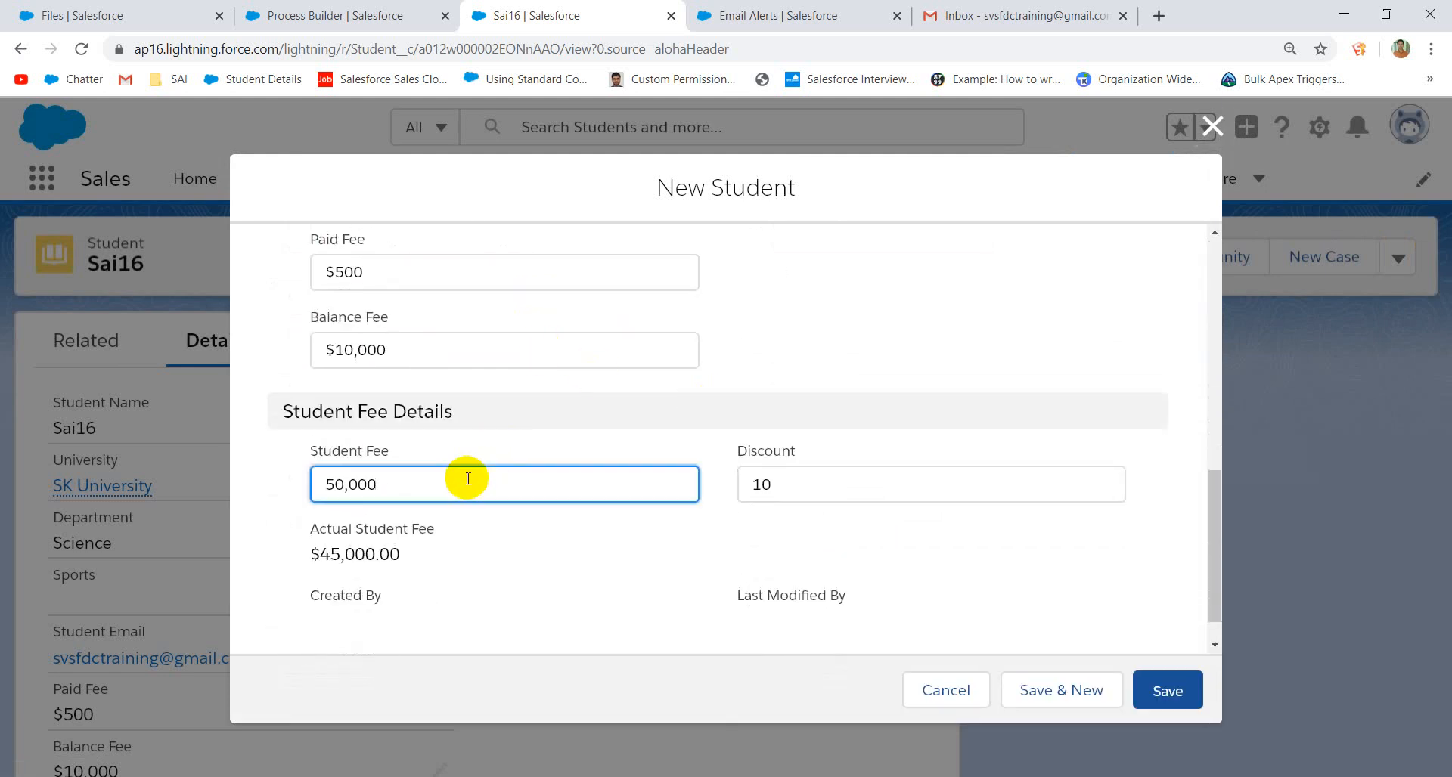
pyautogui.click(669, 551)
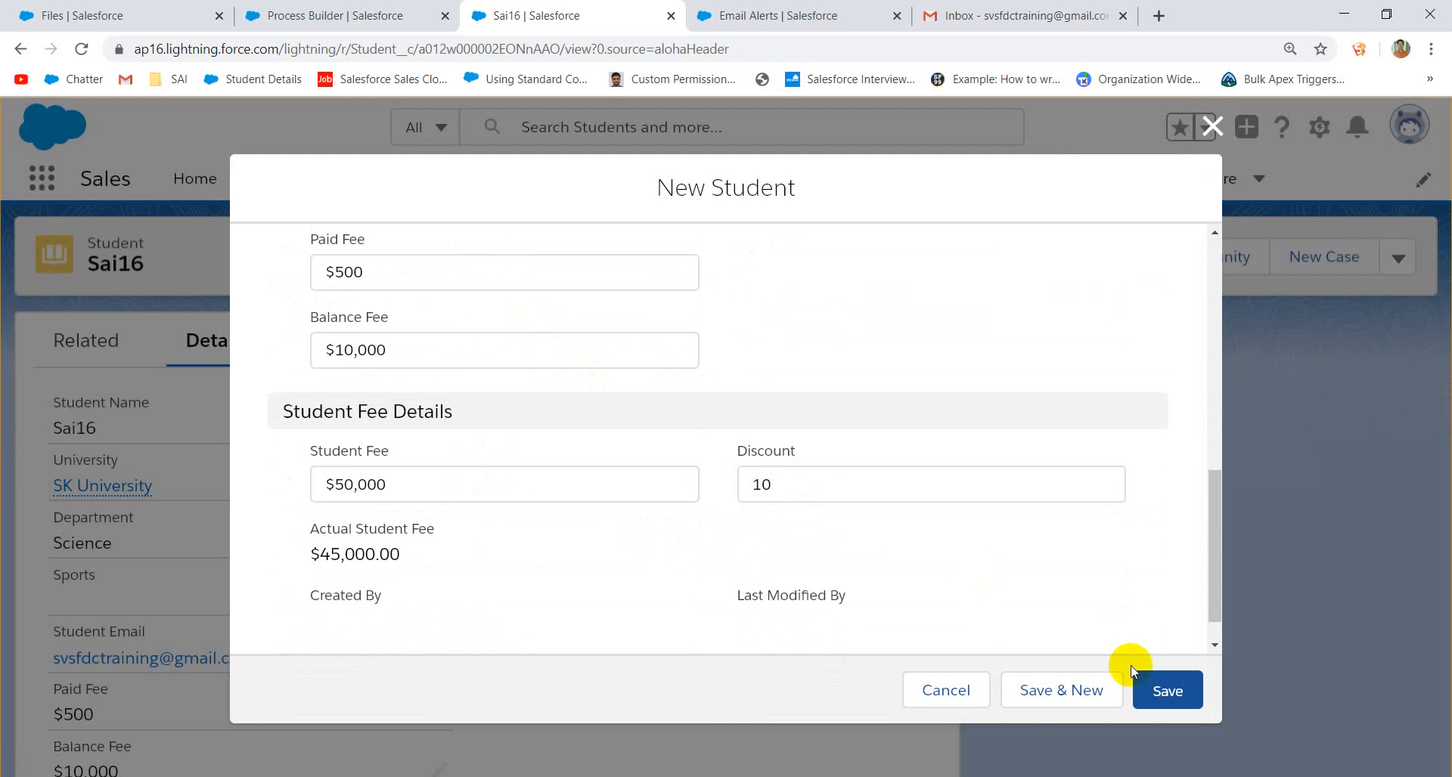
pyautogui.click(1168, 692)
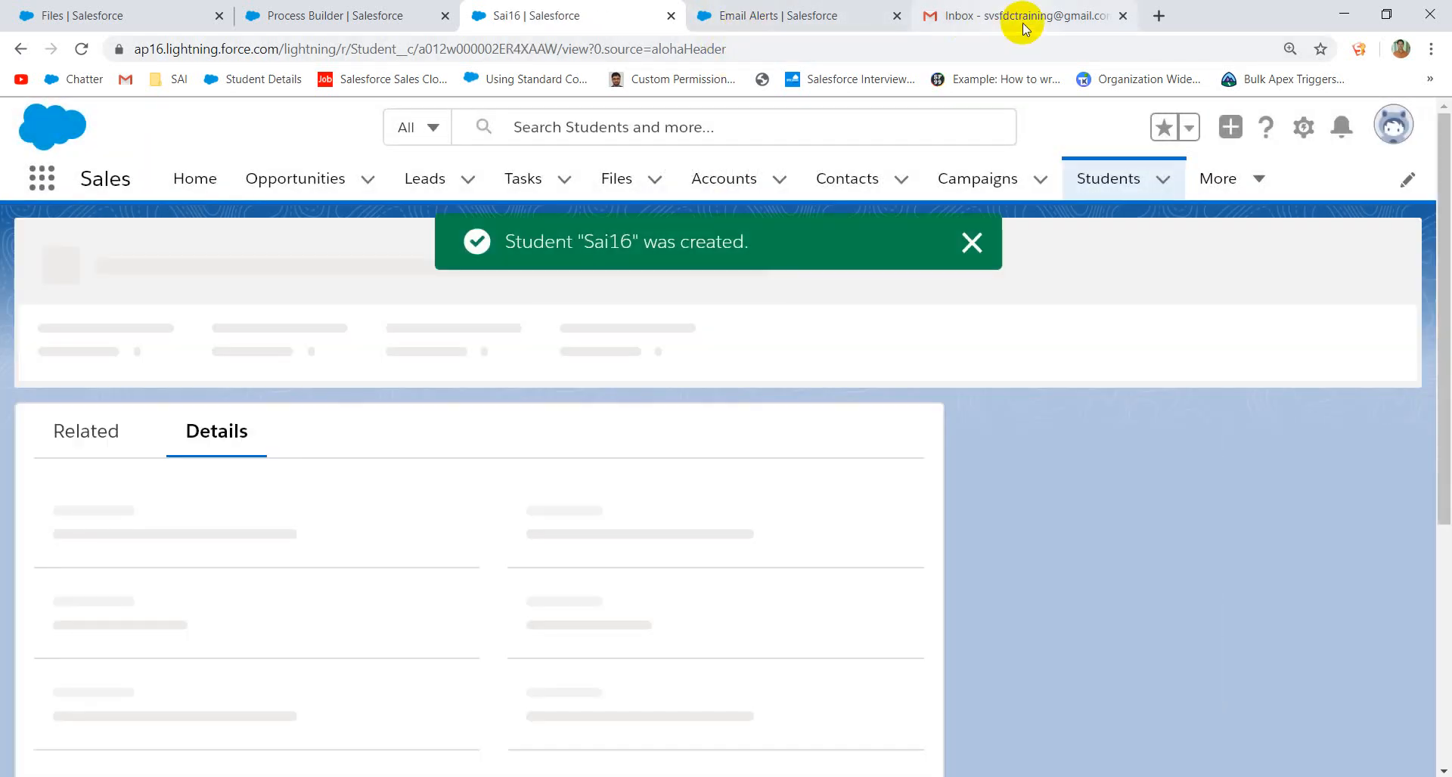
# - Switch to the Gmail inbox, refresh it, and read the newest welcome email's greeting and student fee details
pyautogui.click(1024, 21)
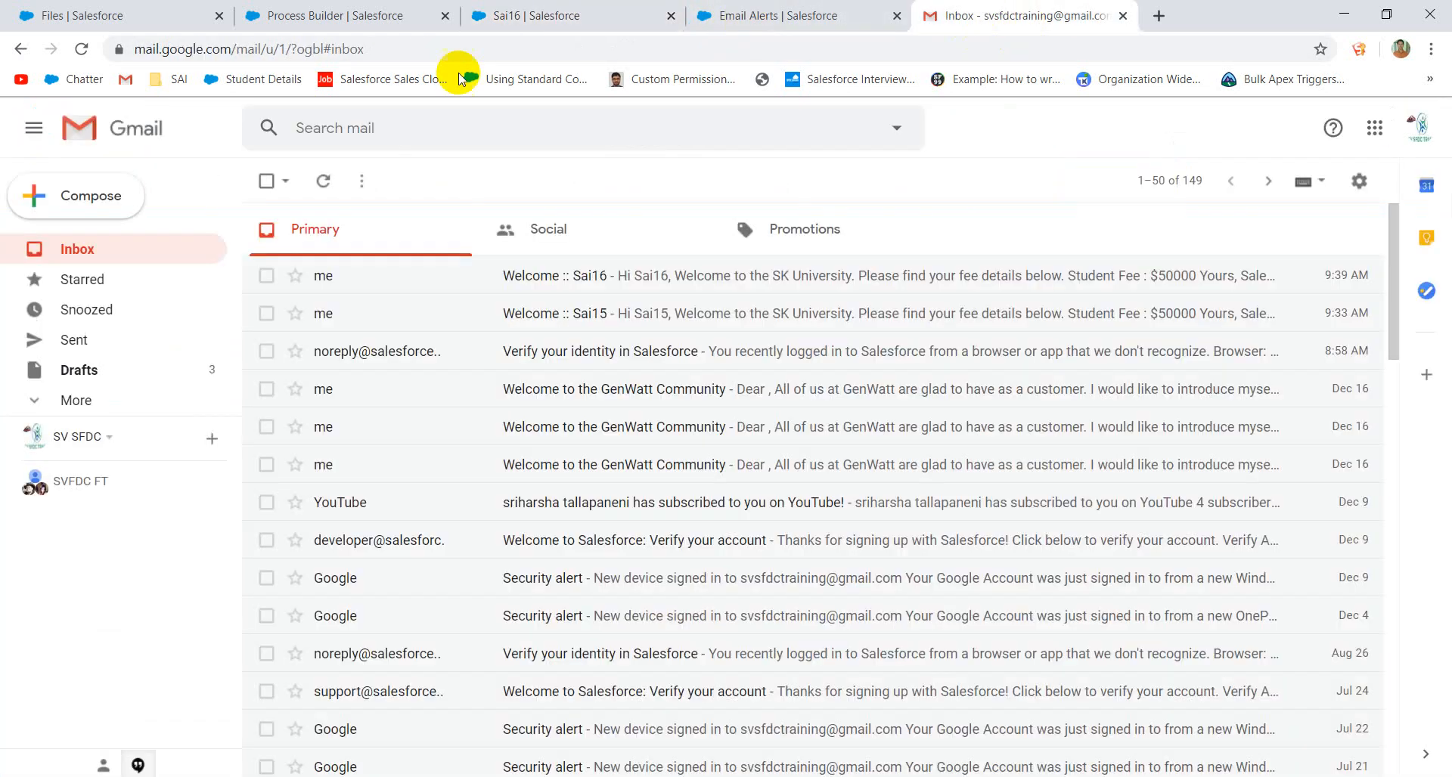
pyautogui.click(62, 256)
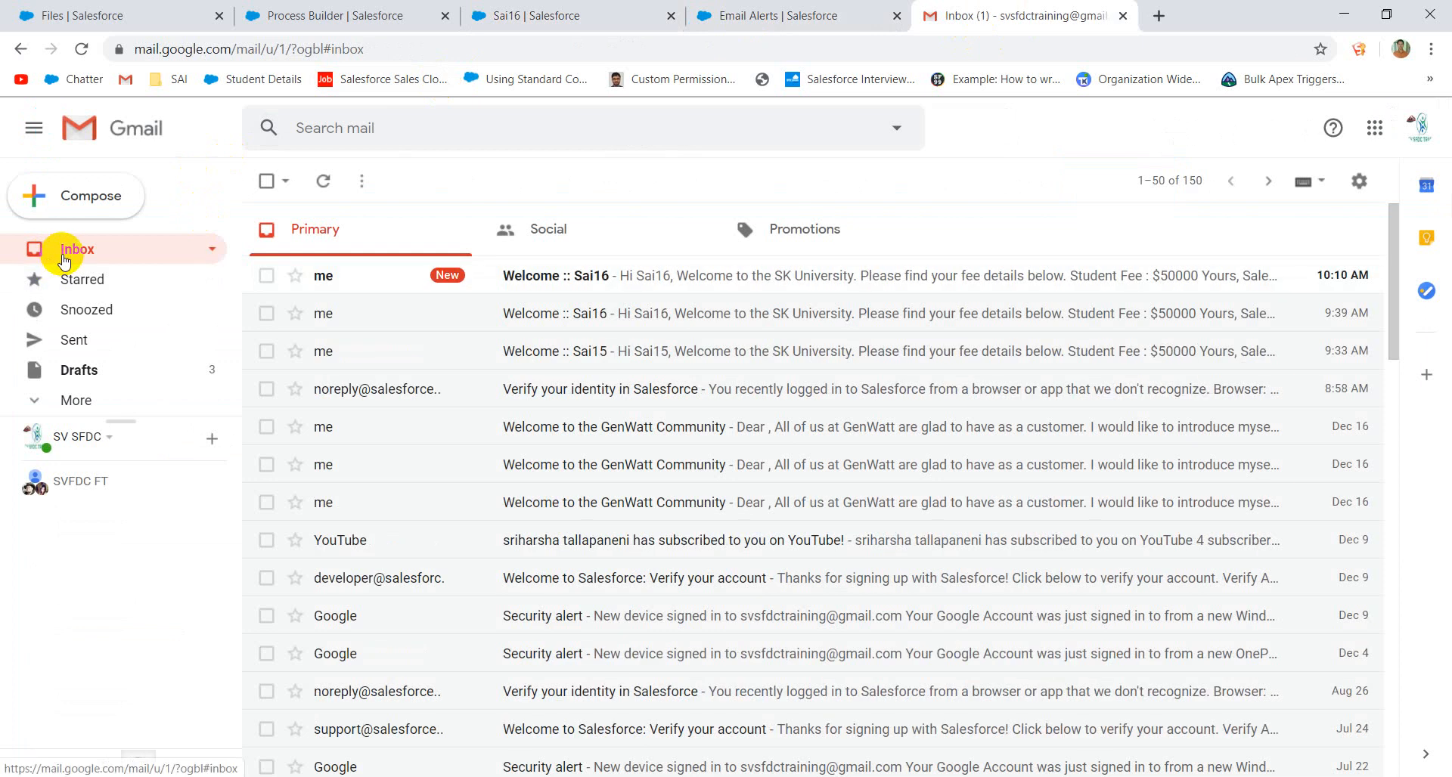
pyautogui.click(729, 286)
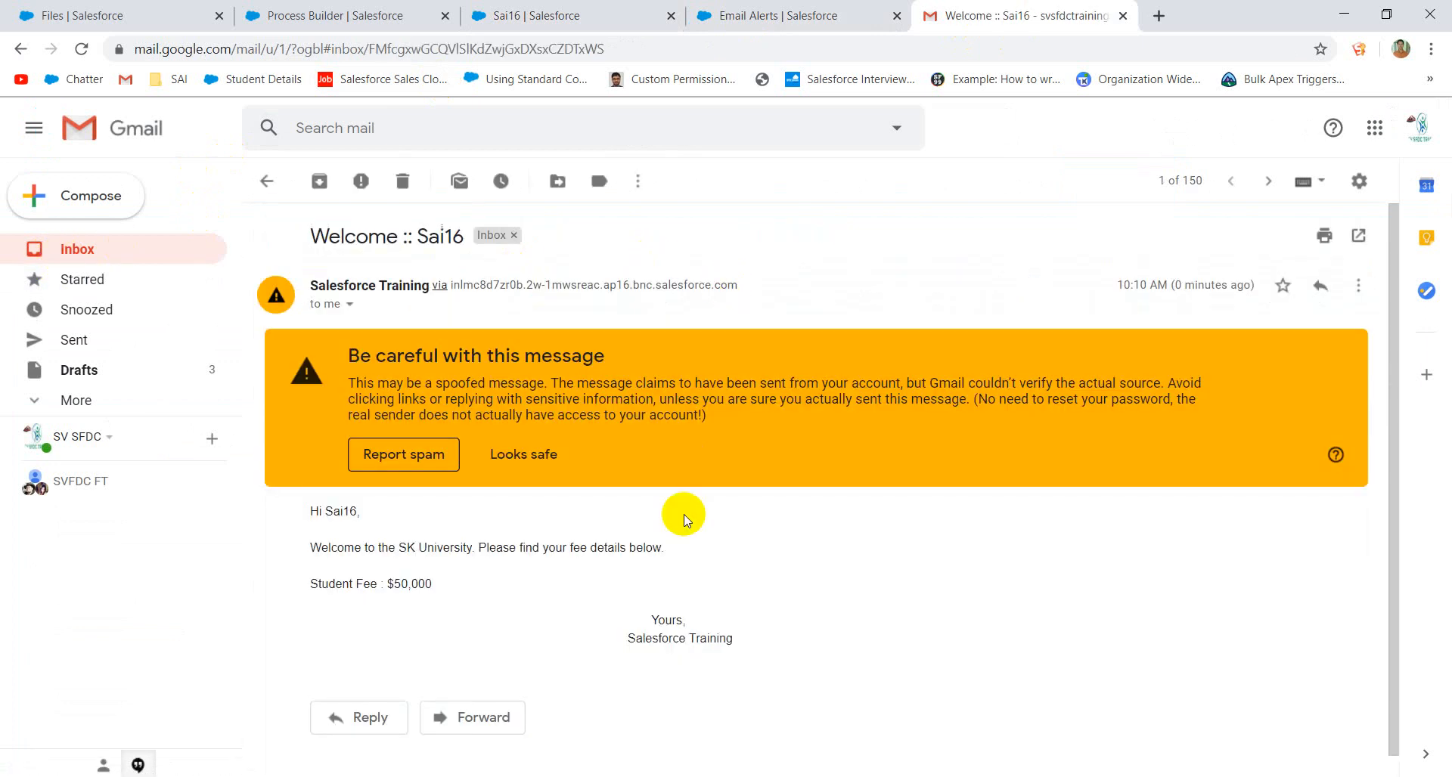
pyautogui.click(312, 513)
pyautogui.moveTo(311, 514); pyautogui.dragTo(460, 580)
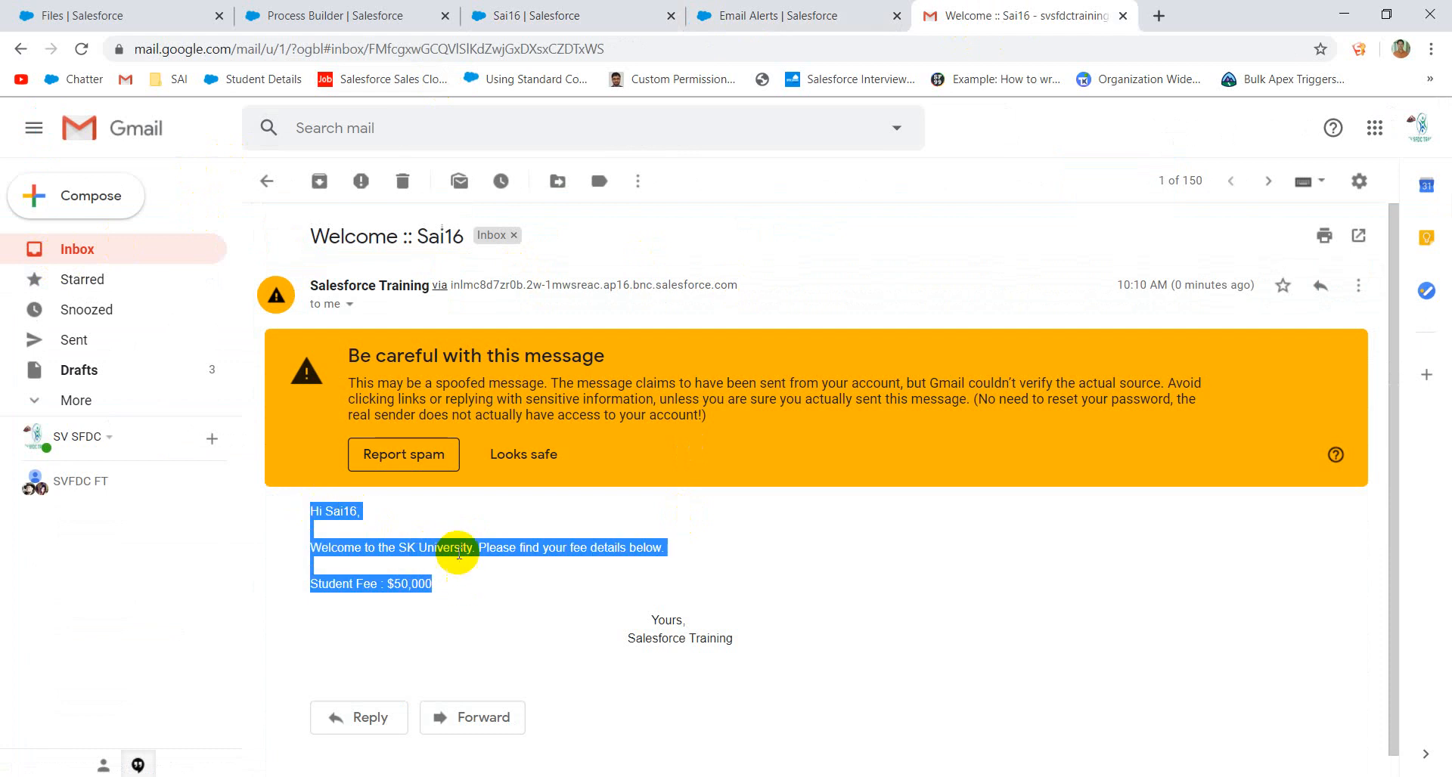
# - Switch to Process Builder, open Version 2 of Send Welcome Email to Student, and inspect the Student Fee >5000 and >10000 criteria
pyautogui.click(324, 16)
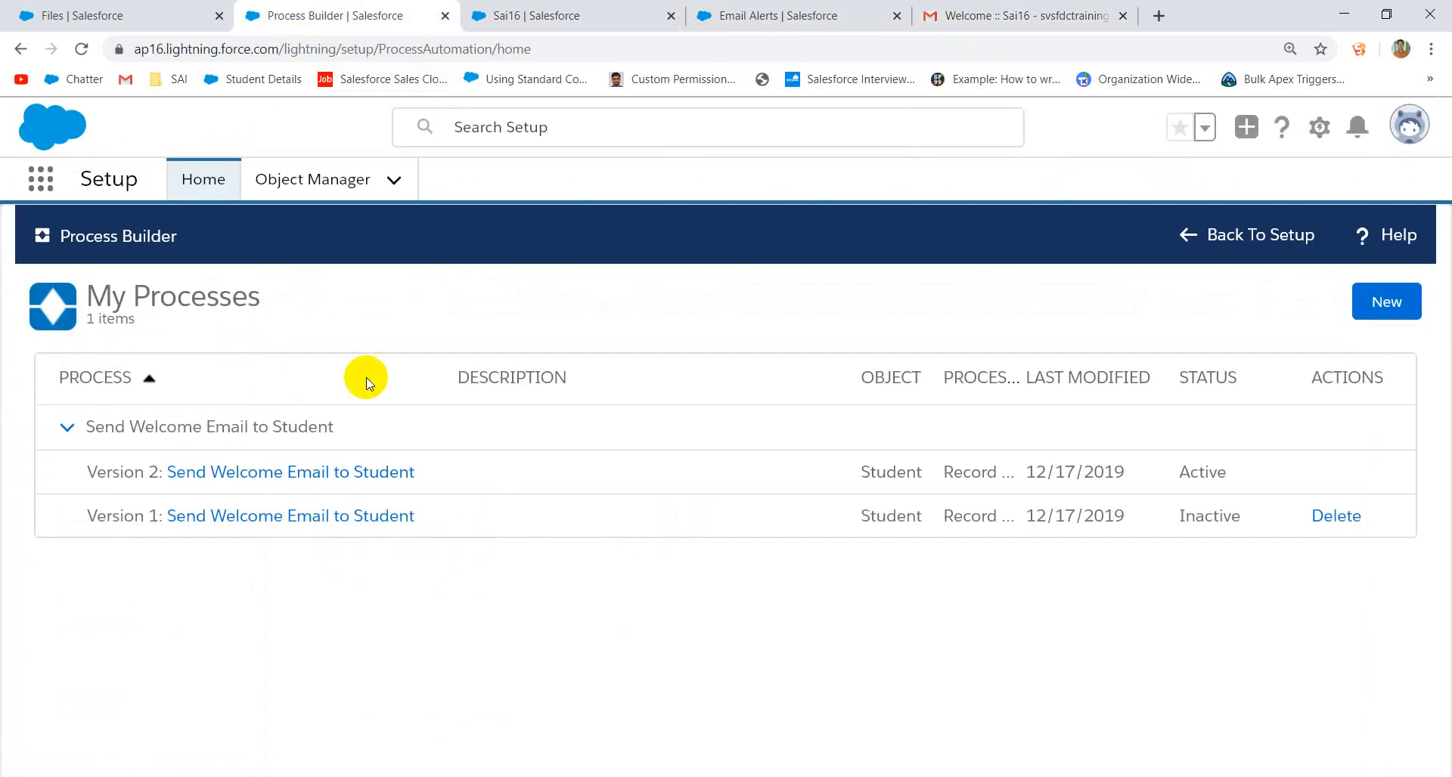
pyautogui.click(213, 472)
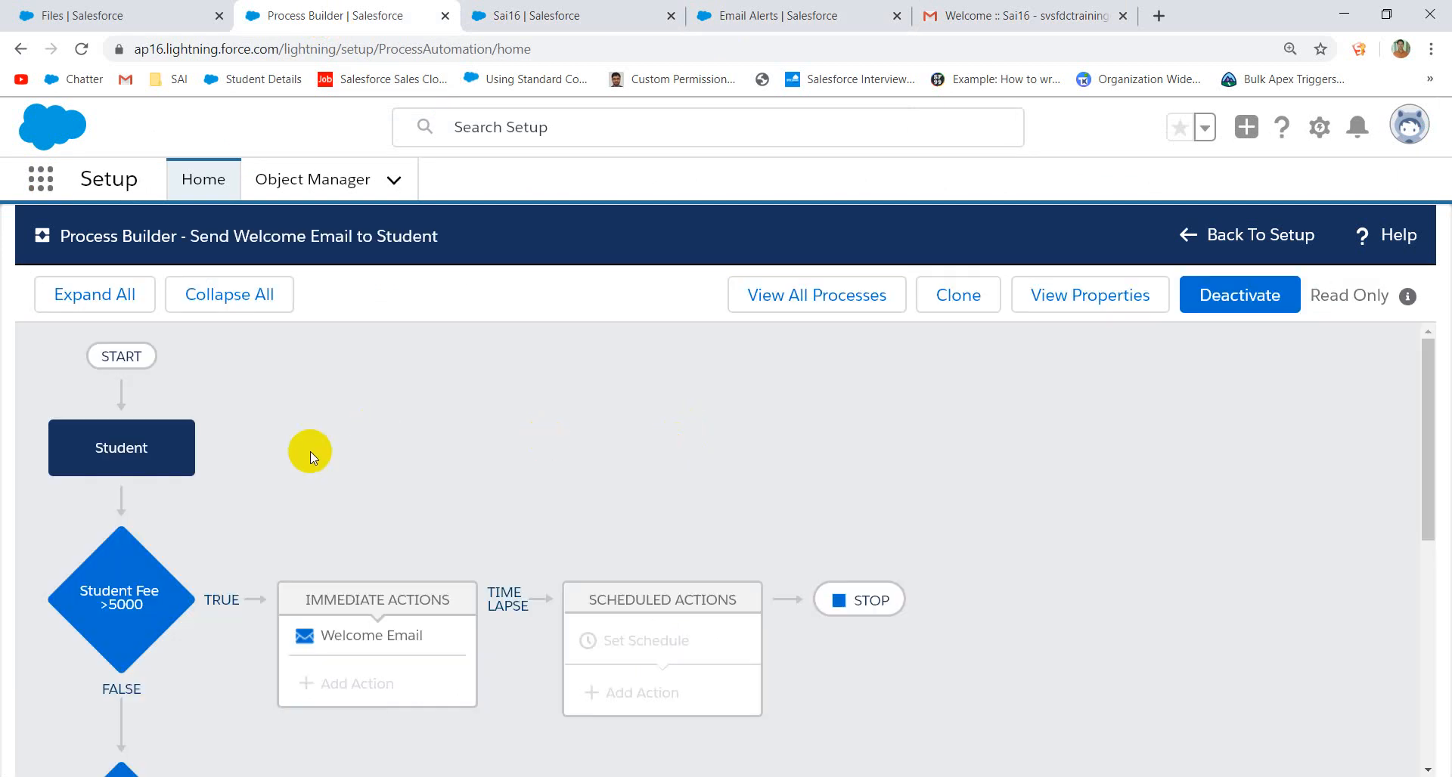
pyautogui.click(107, 620)
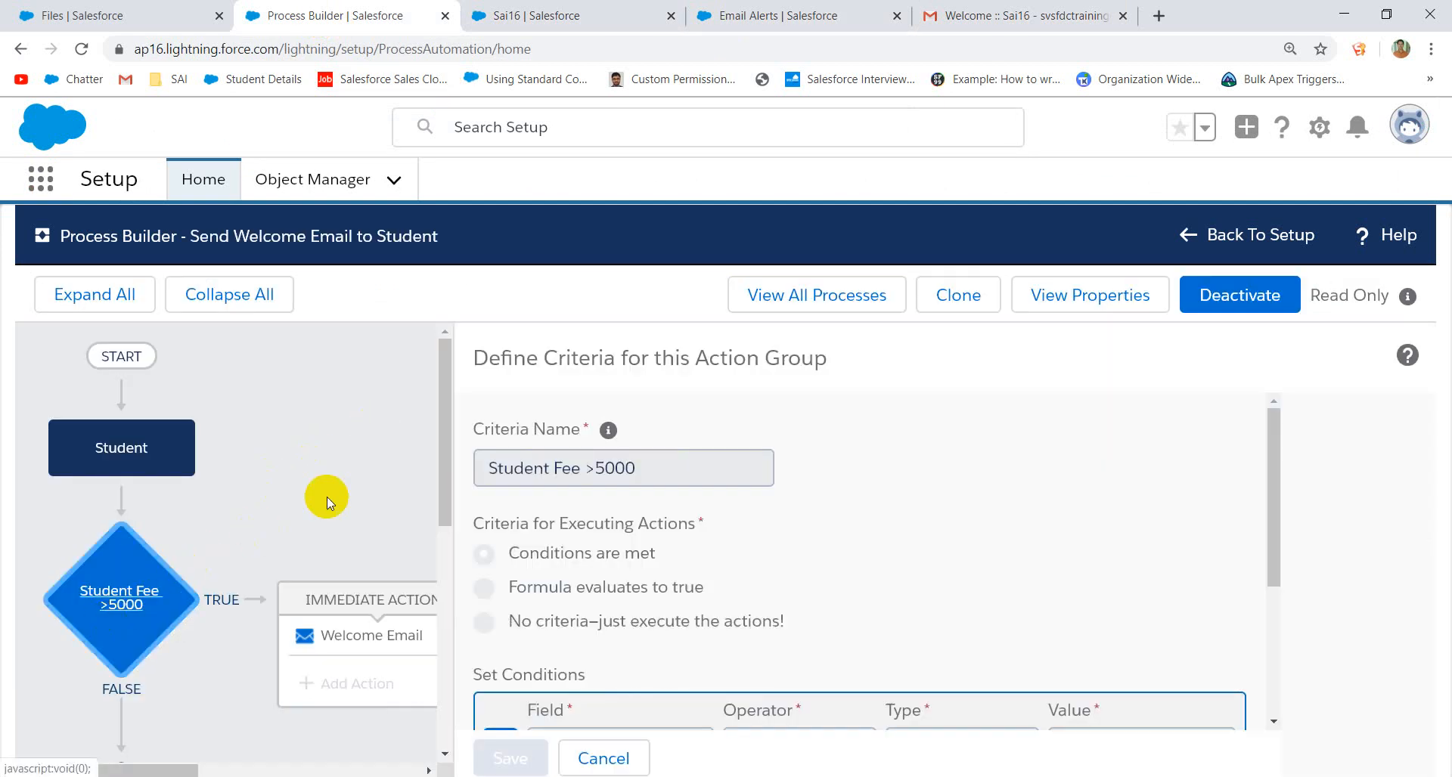
pyautogui.scroll(-4, 326, 497)
pyautogui.click(145, 528)
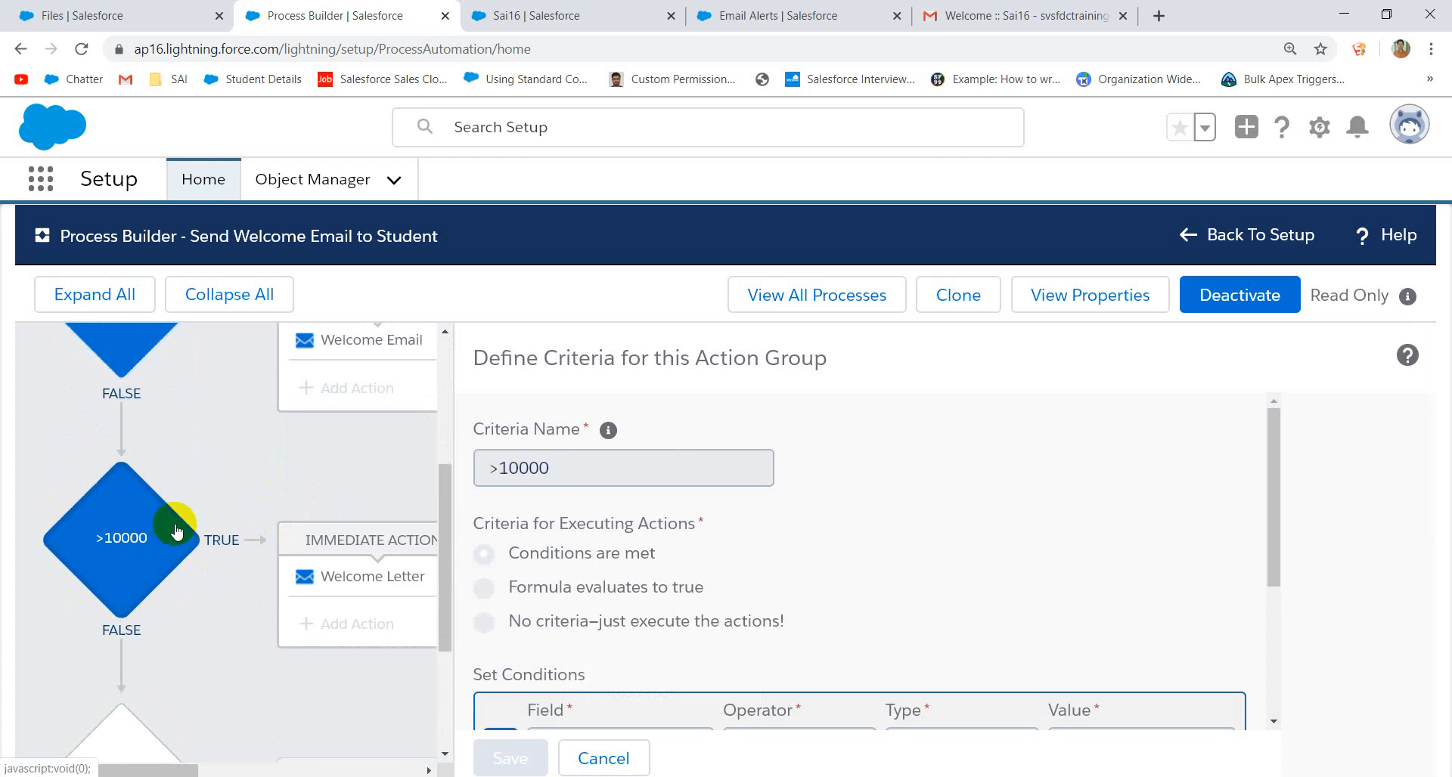
pyautogui.scroll(5, 173, 528)
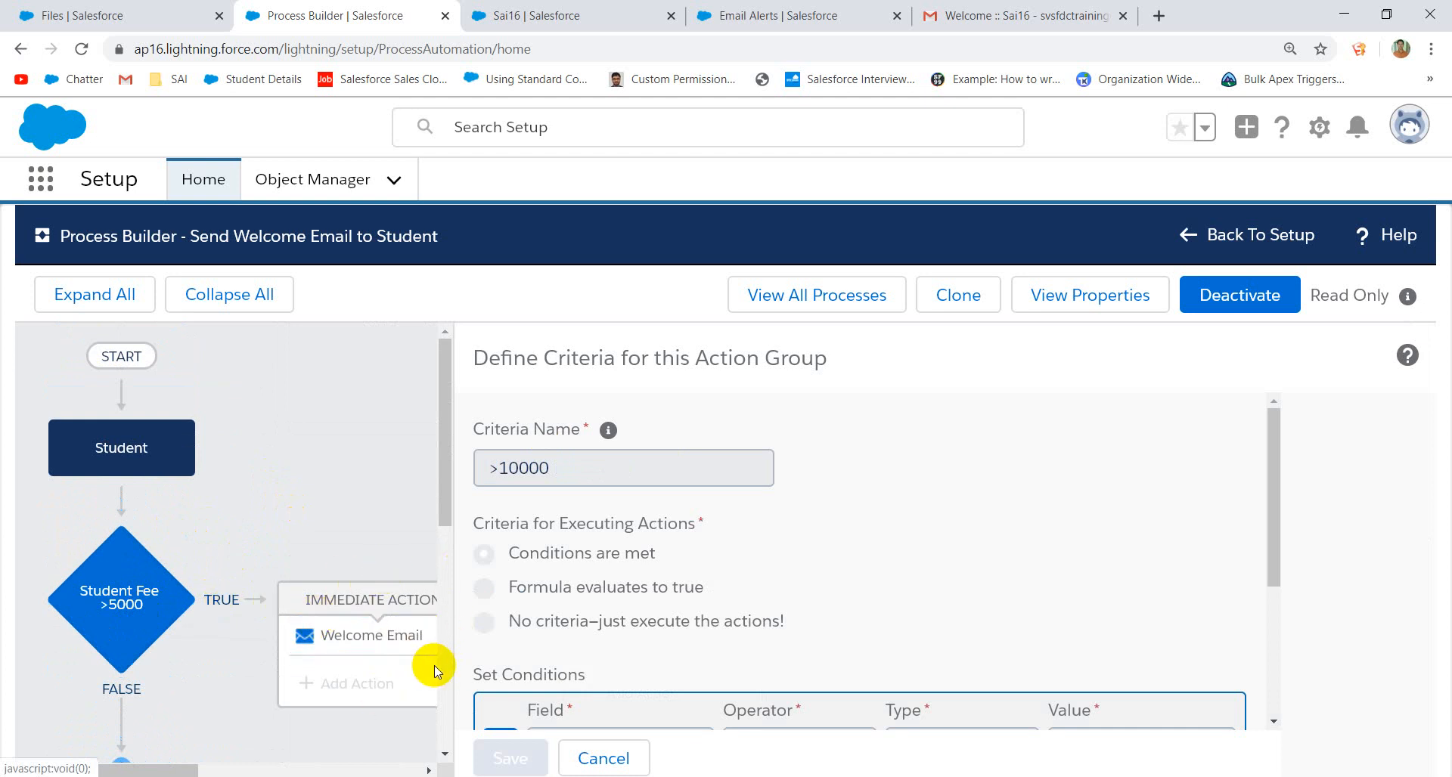
pyautogui.click(155, 625)
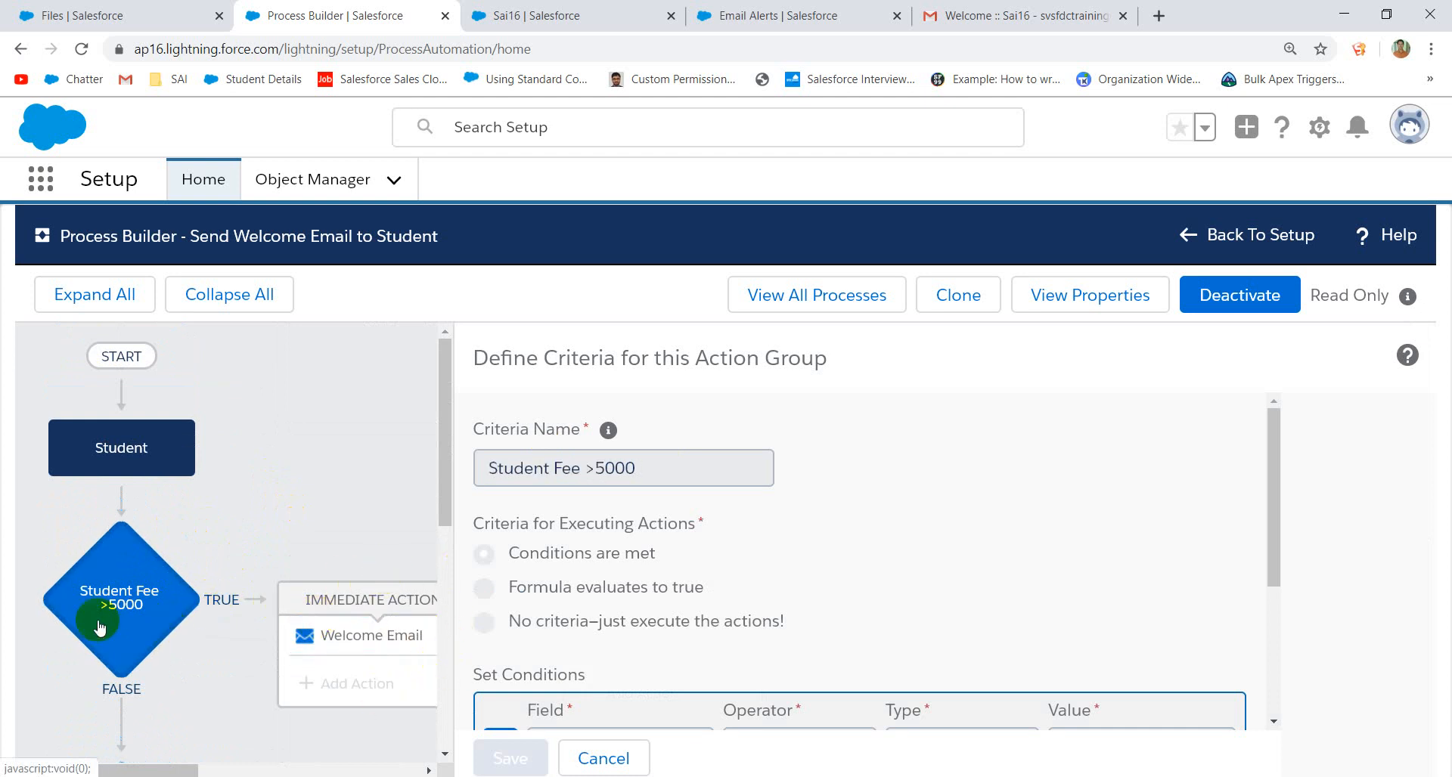
pyautogui.click(601, 756)
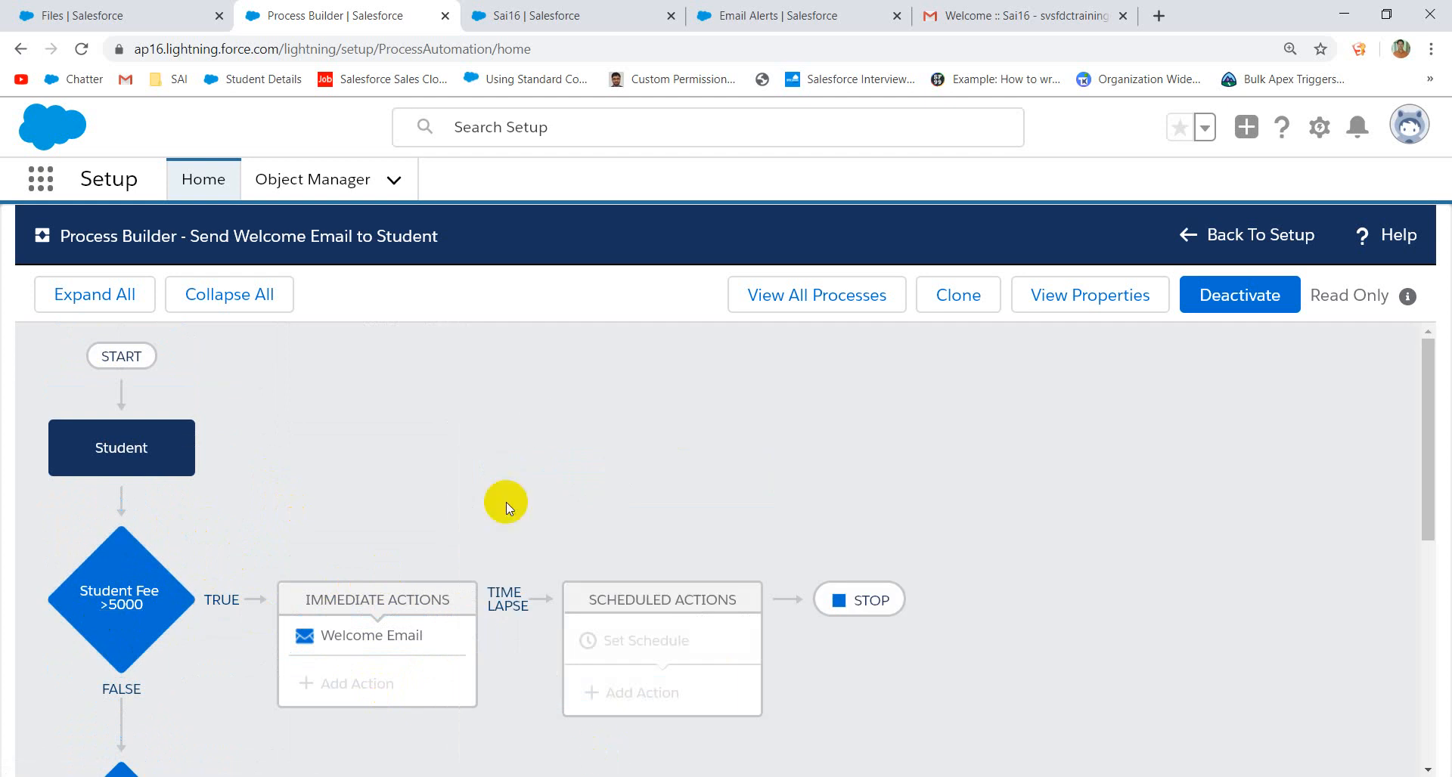
# - Examine the process flow from Student Fee >5000 to >10000, including the TRUE/FALSE paths, immediate actions and STOP points
pyautogui.scroll(-1, 542, 424)
pyautogui.click(127, 505)
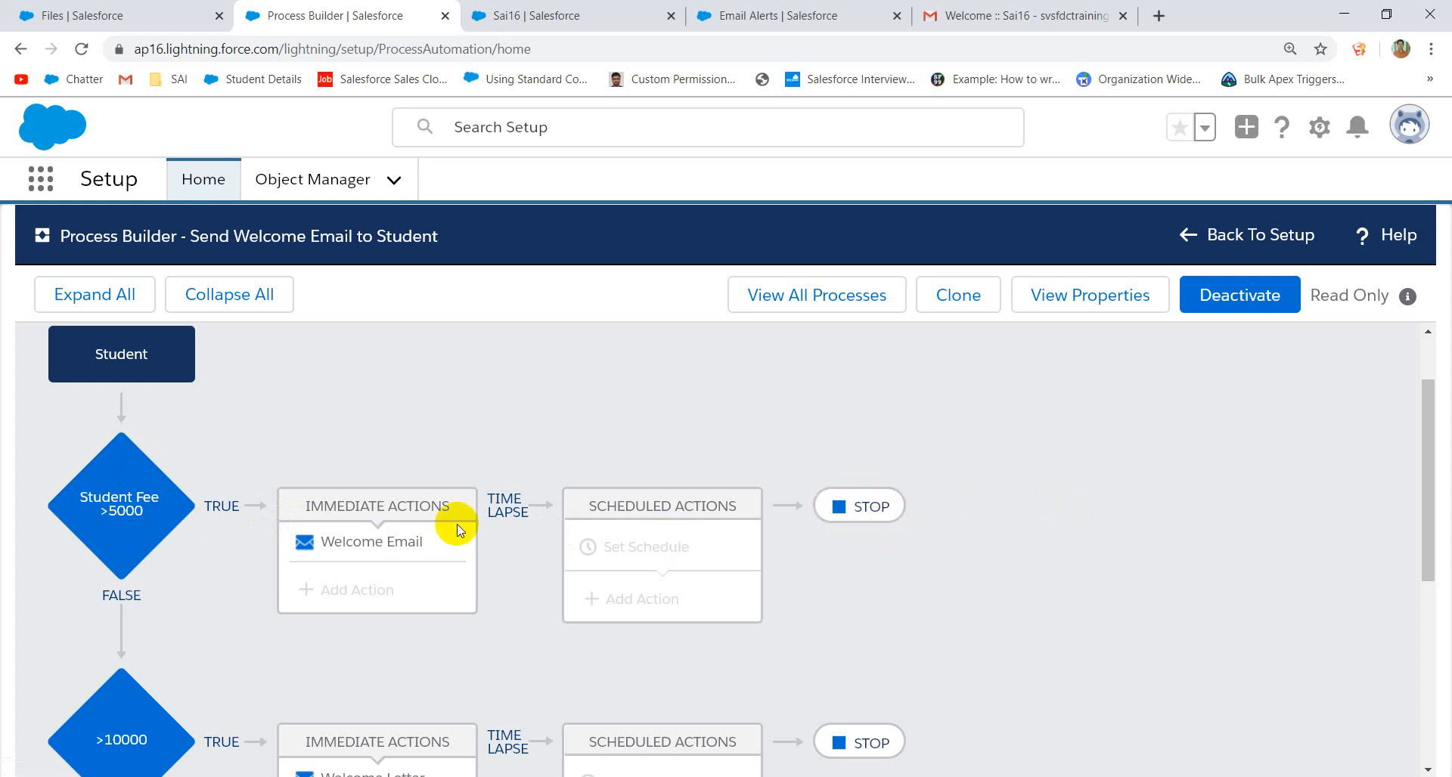
pyautogui.scroll(-1, 457, 530)
pyautogui.scroll(-1, 457, 530)
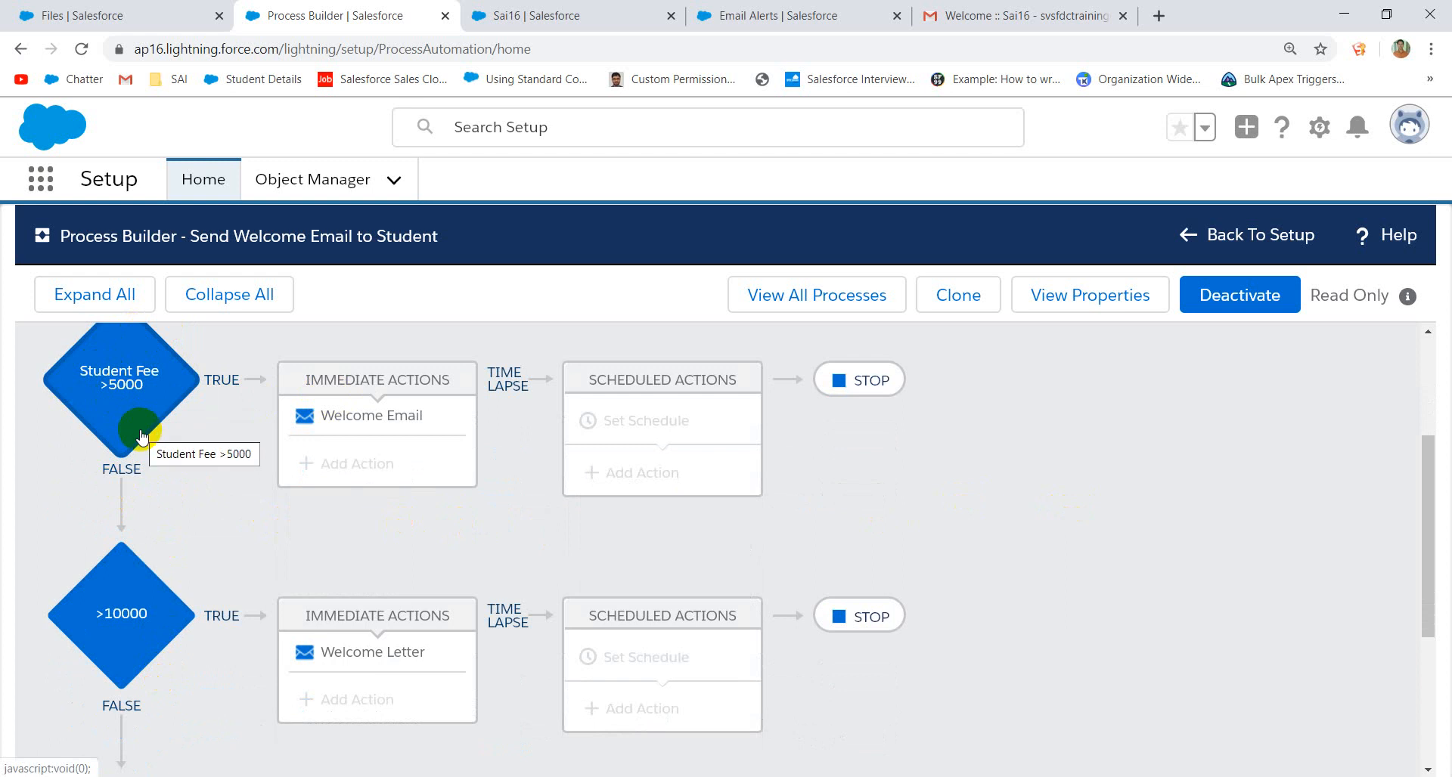
pyautogui.scroll(-2, 140, 439)
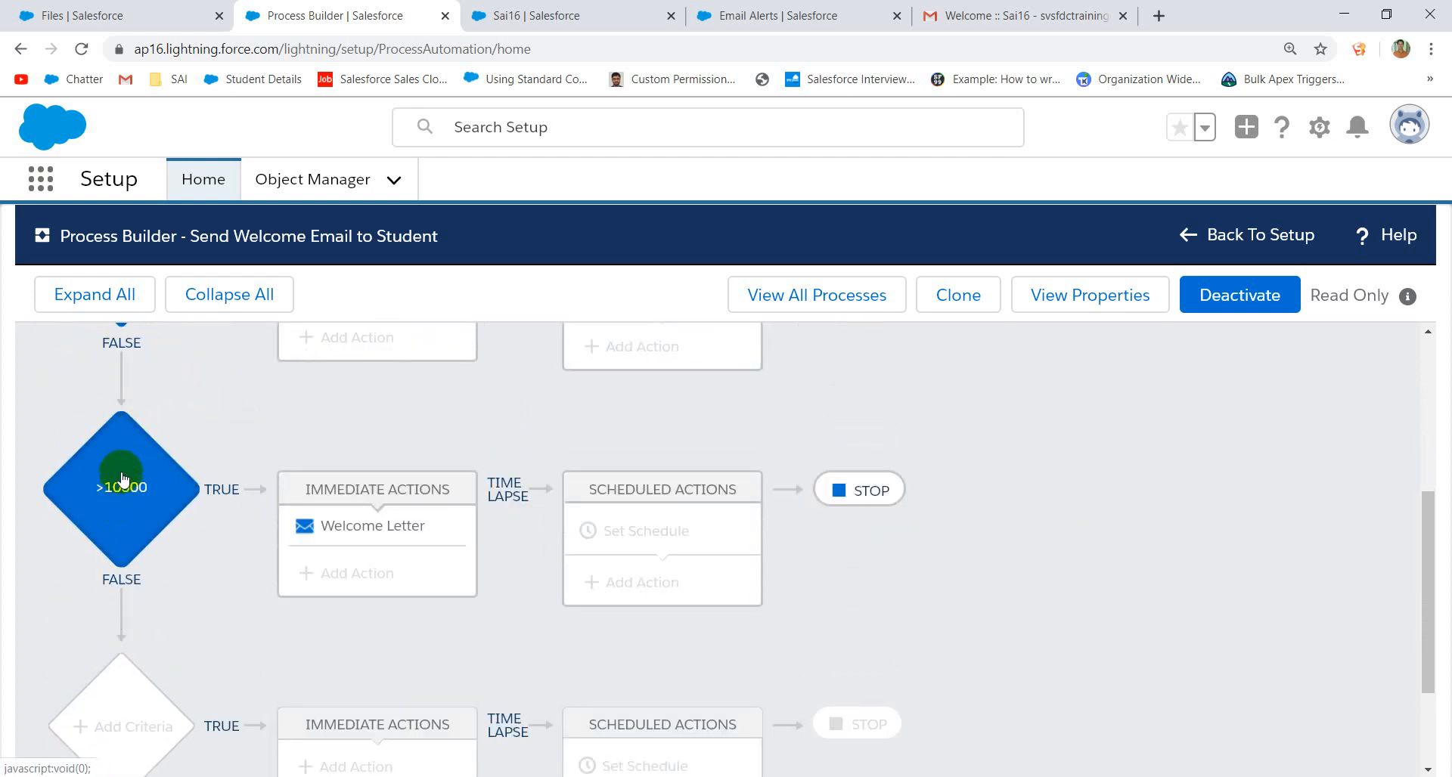
pyautogui.scroll(-2, 121, 476)
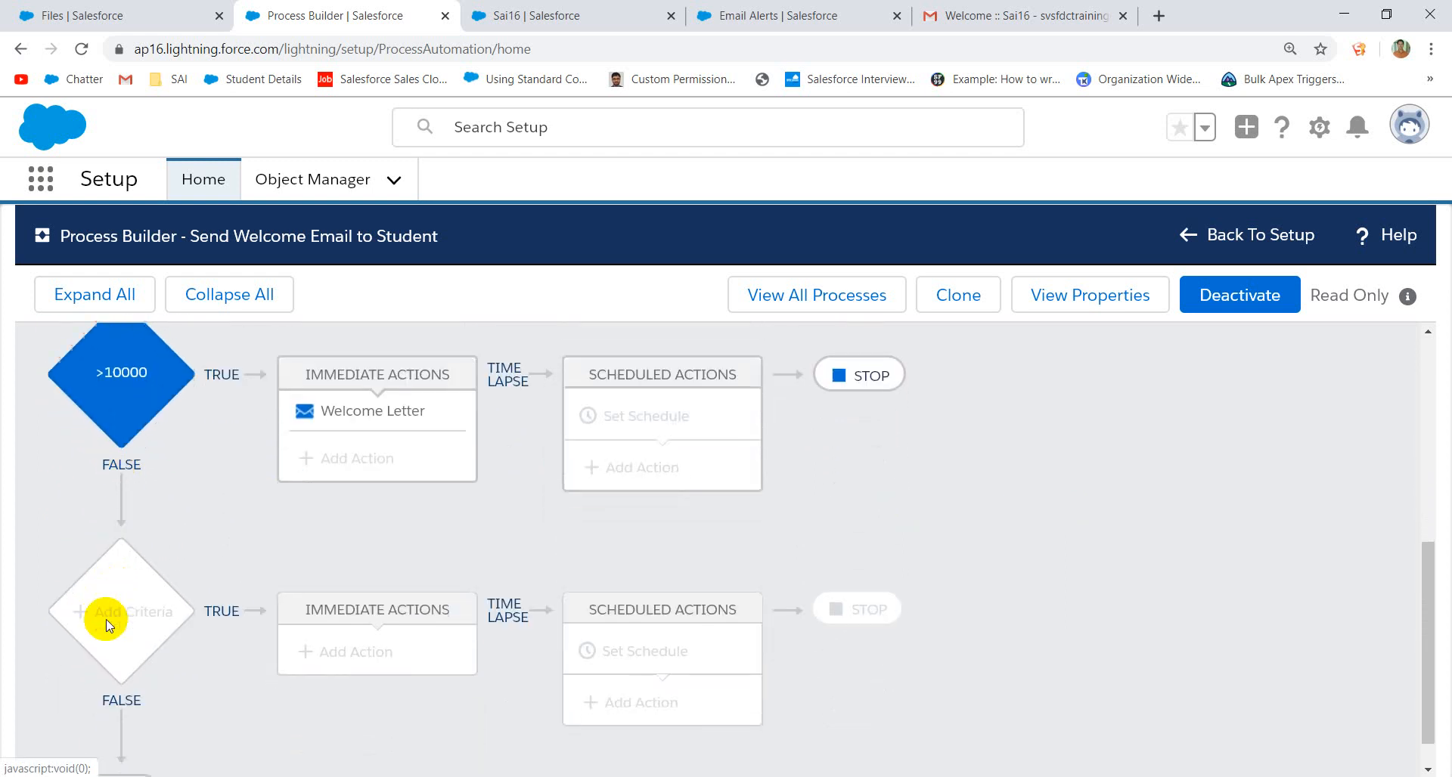
pyautogui.scroll(5, 172, 552)
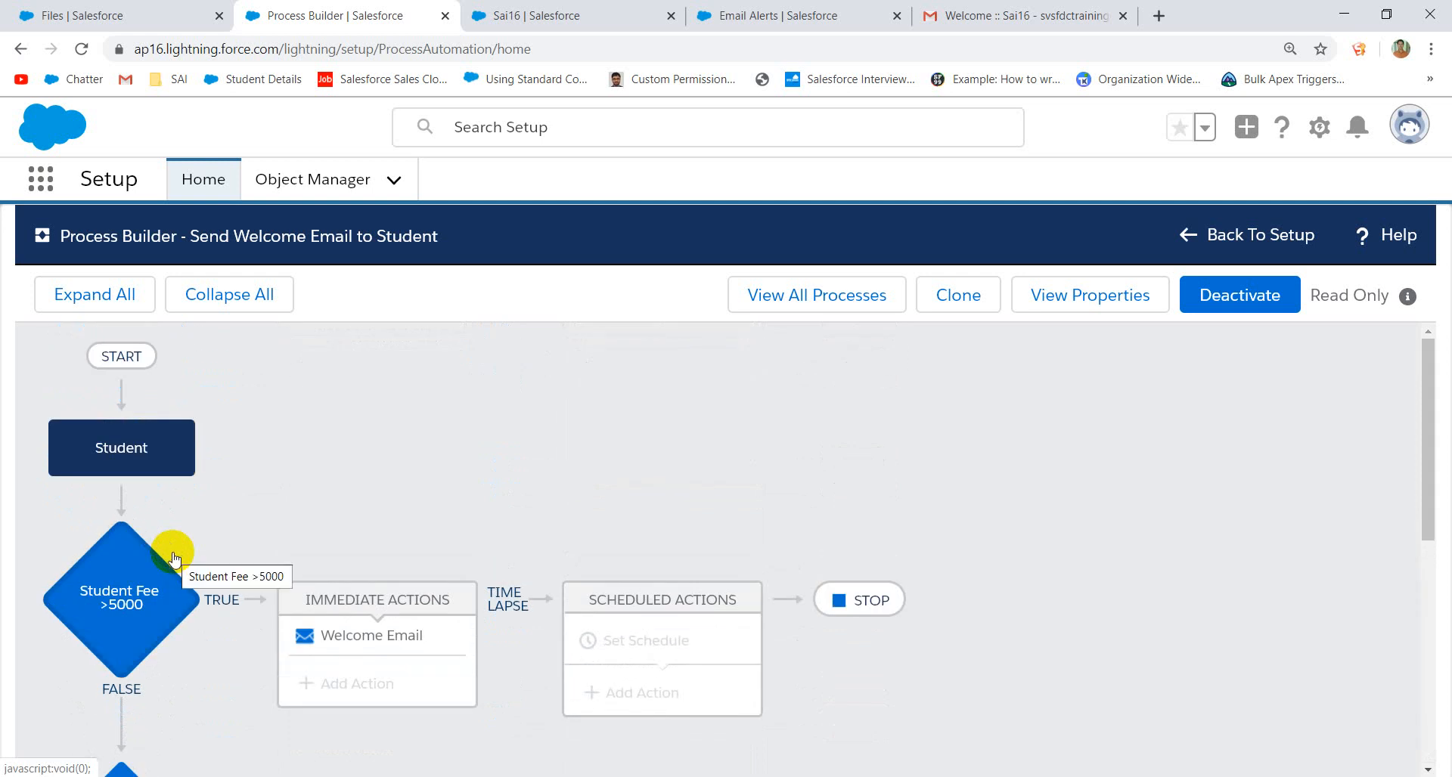
pyautogui.scroll(-3, 597, 586)
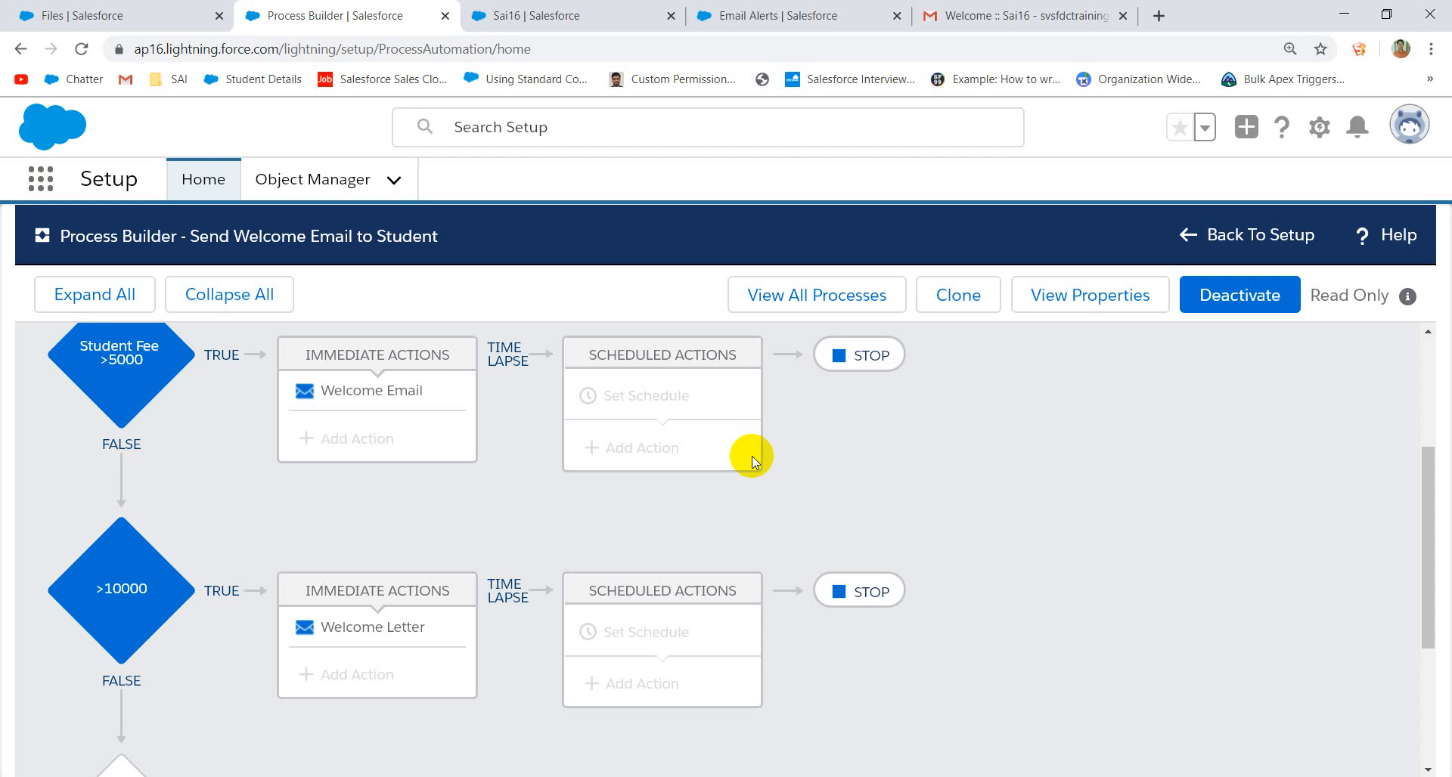
pyautogui.scroll(3, 815, 484)
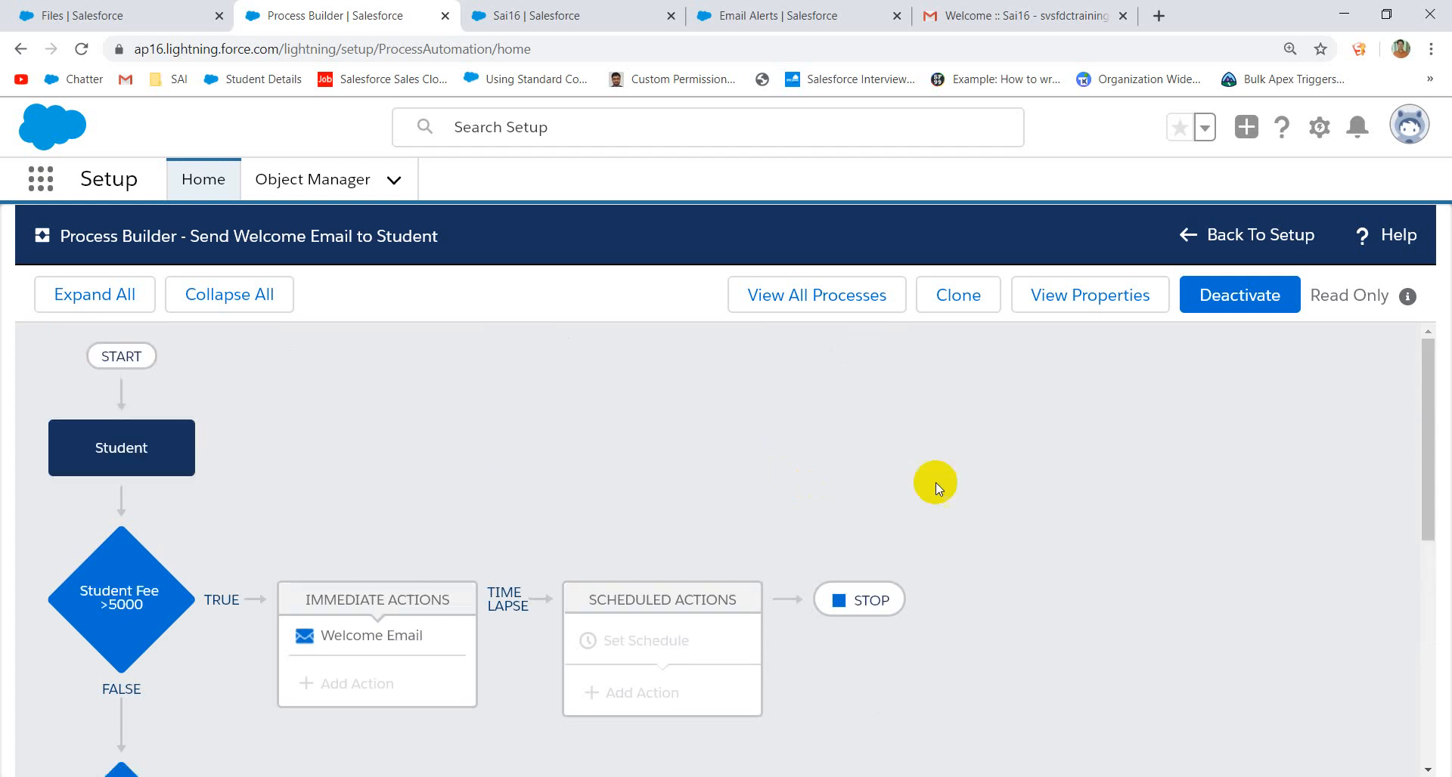
pyautogui.scroll(-3, 783, 423)
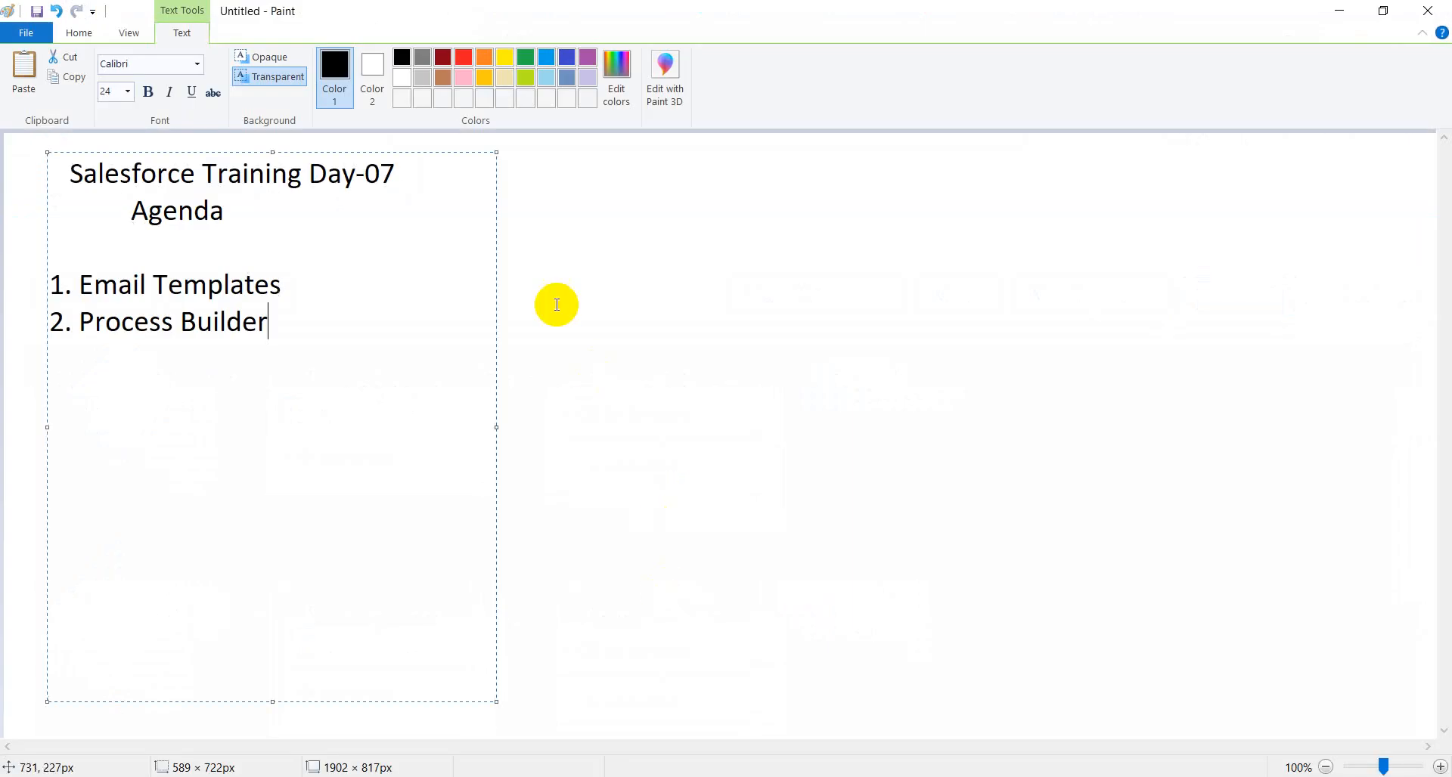
# - Switch to Paint and add a text box about 540 × 636 px beside the agenda, headed Payment with a blank line below
pyautogui.click(683, 209)
pyautogui.moveTo(570, 168); pyautogui.dragTo(977, 649)
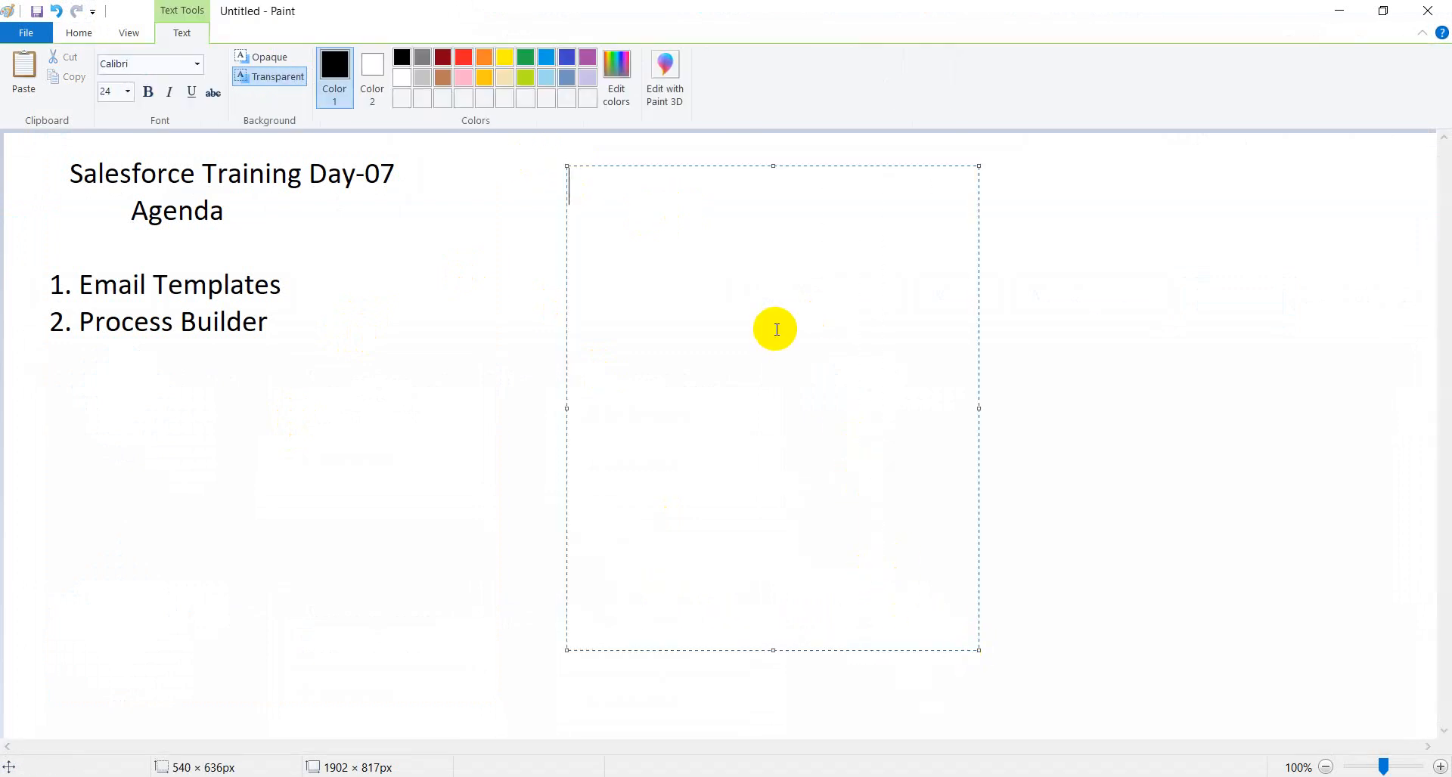
pyautogui.write('Pay')
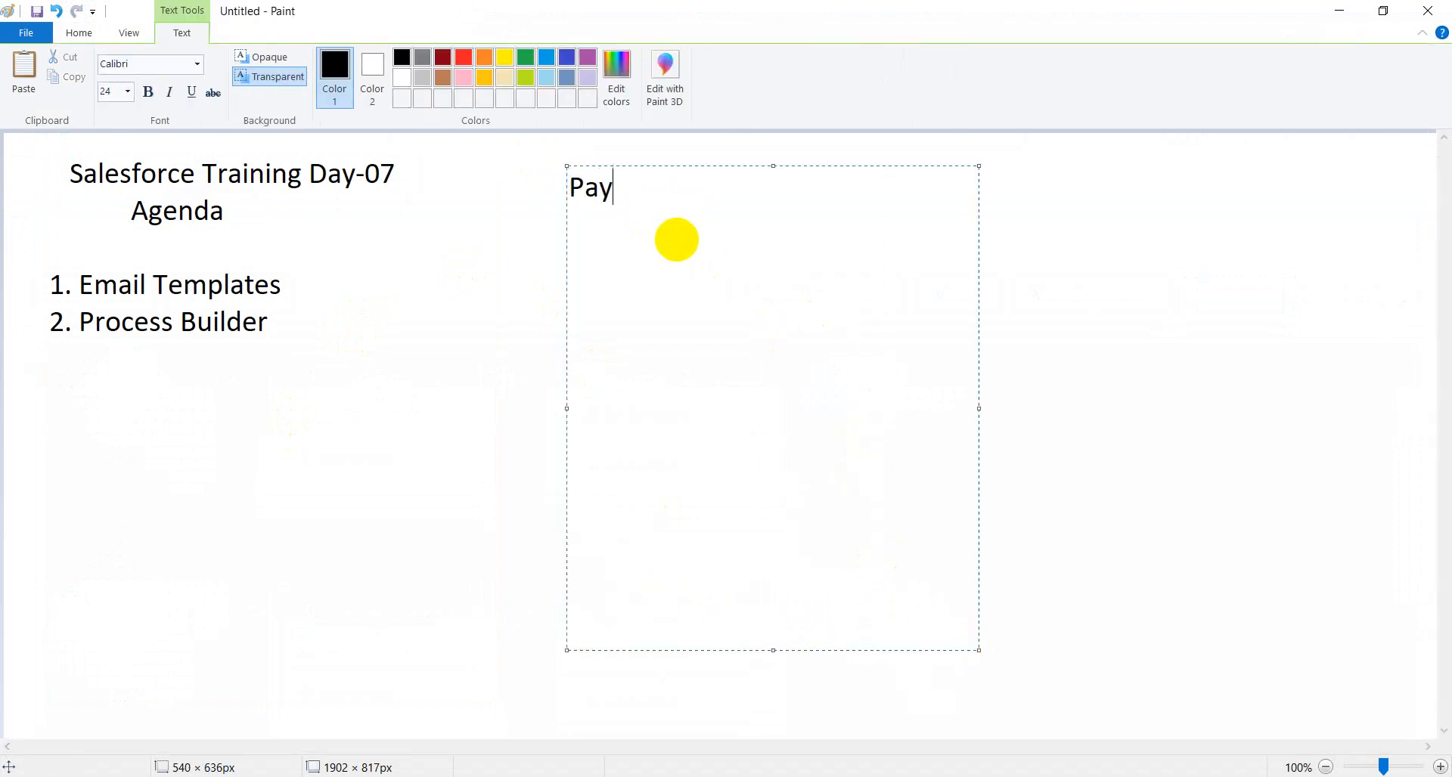
pyautogui.write('ment')
pyautogui.press('Return')
pyautogui.press('Return')
pyautogui.press('BackSpace')
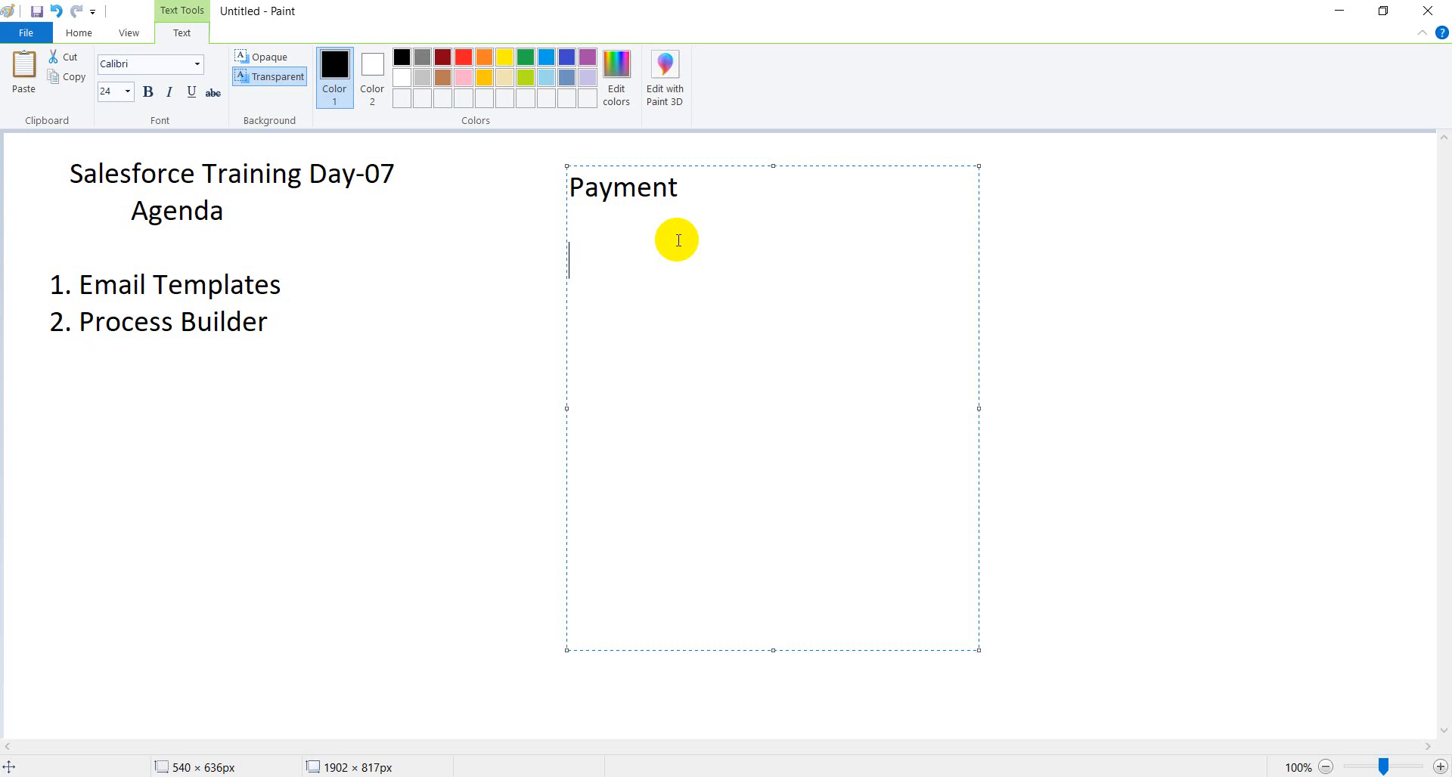
# - Write the first Payment item as "1. Student Name (M-D to Student)"
pyautogui.write('1. Student M')
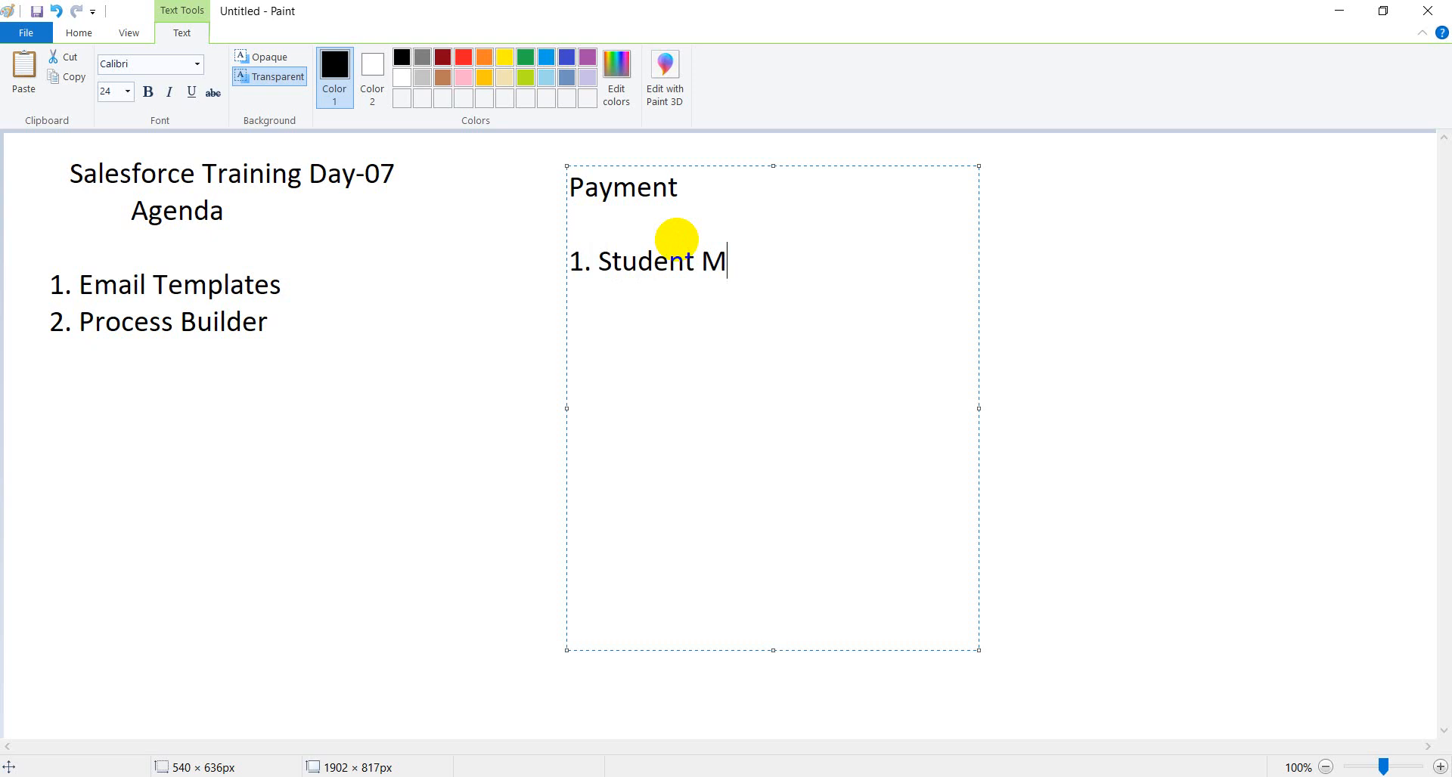
pyautogui.press('BackSpace')
pyautogui.write('Name (')
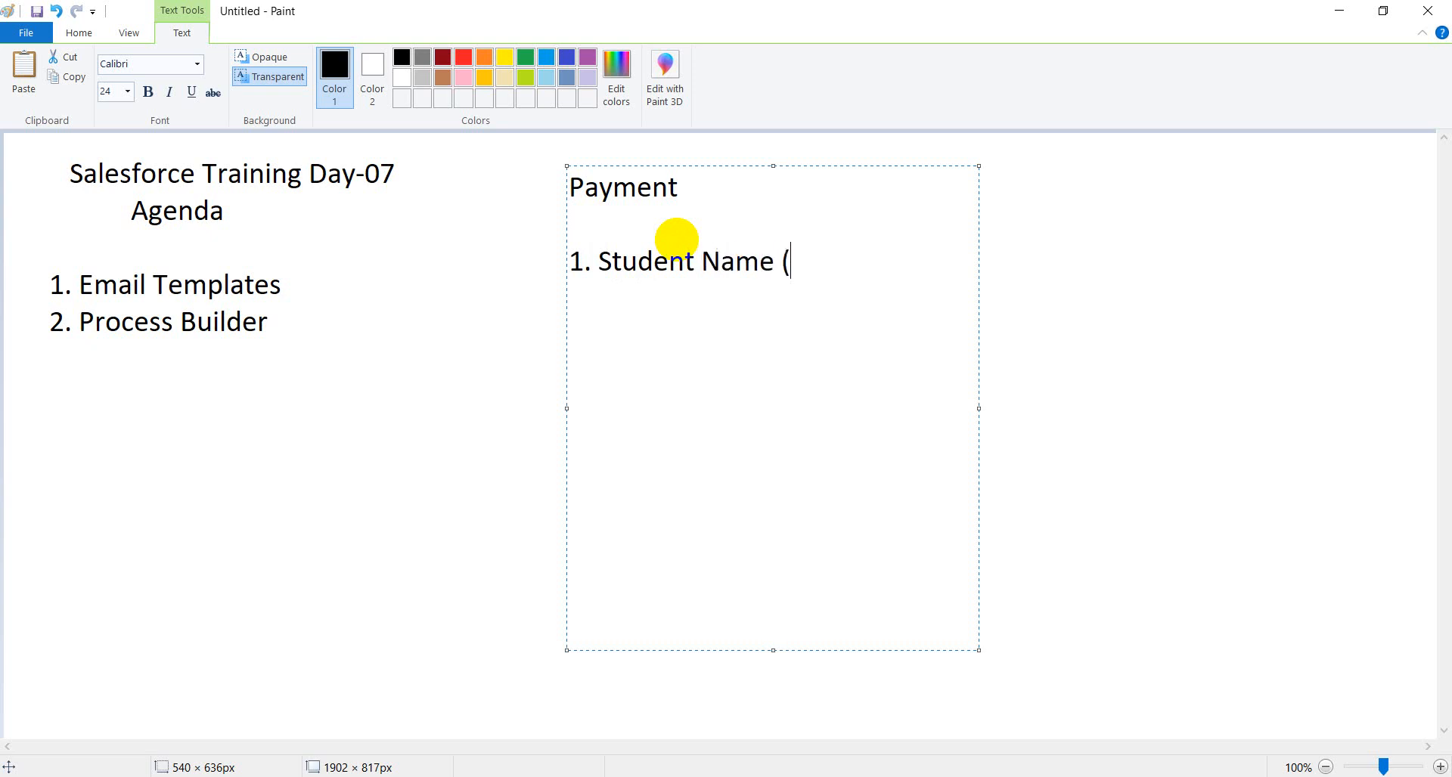
pyautogui.write('M-D to Student)')
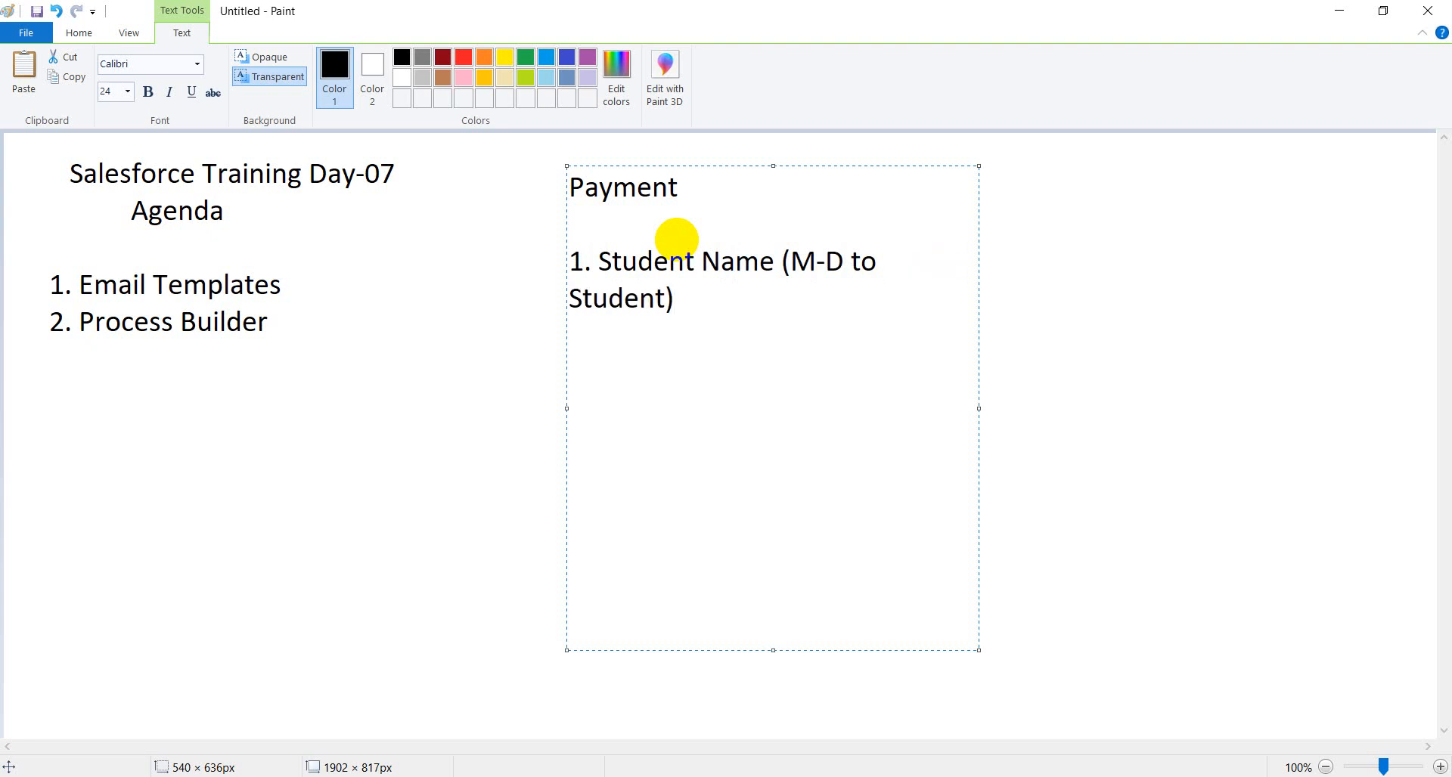
# - Add the second Payment item as "2. Amount" on a new line
pyautogui.press('Return')
pyautogui.write('2. Paid Fee')
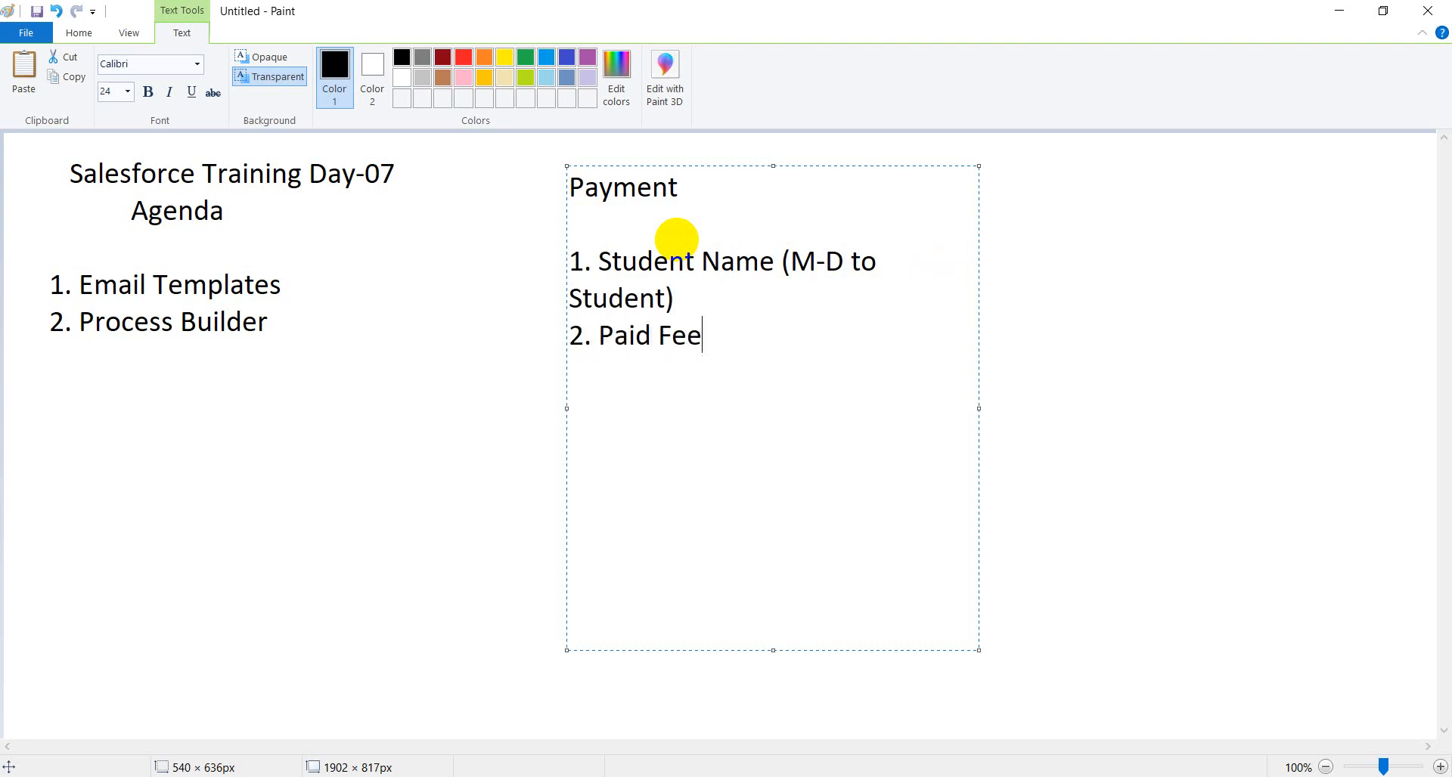
pyautogui.press('BackSpace')
pyautogui.press('BackSpace')
pyautogui.press('BackSpace')
pyautogui.press('BackSpace')
pyautogui.press('BackSpace')
pyautogui.press('BackSpace')
pyautogui.press('BackSpace')
pyautogui.press('BackSpace')
pyautogui.write('Amount')
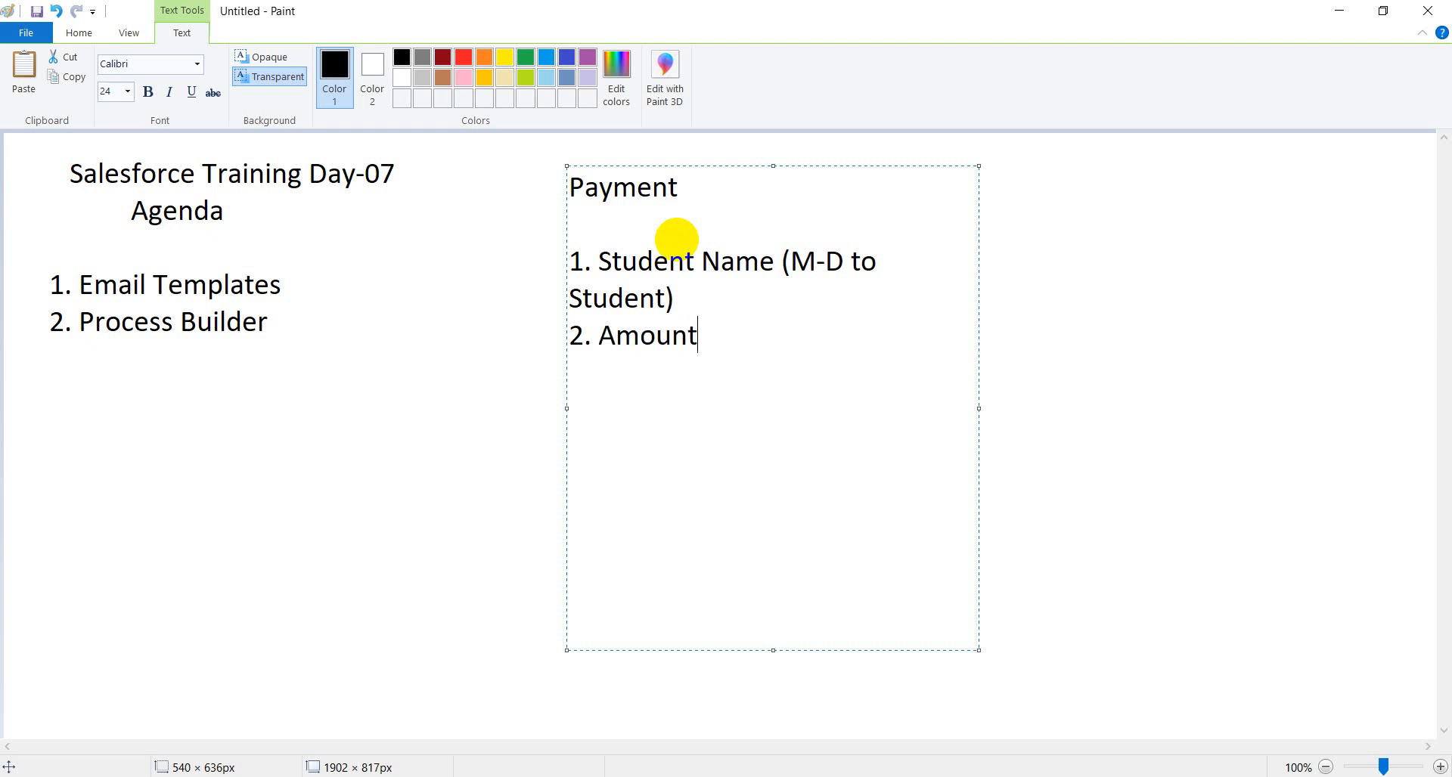
# - Add the third Payment item as "3. Payment Date", shorten the text box to fit the list and finish the text
pyautogui.press('Return')
pyautogui.write('3. Payment Da')
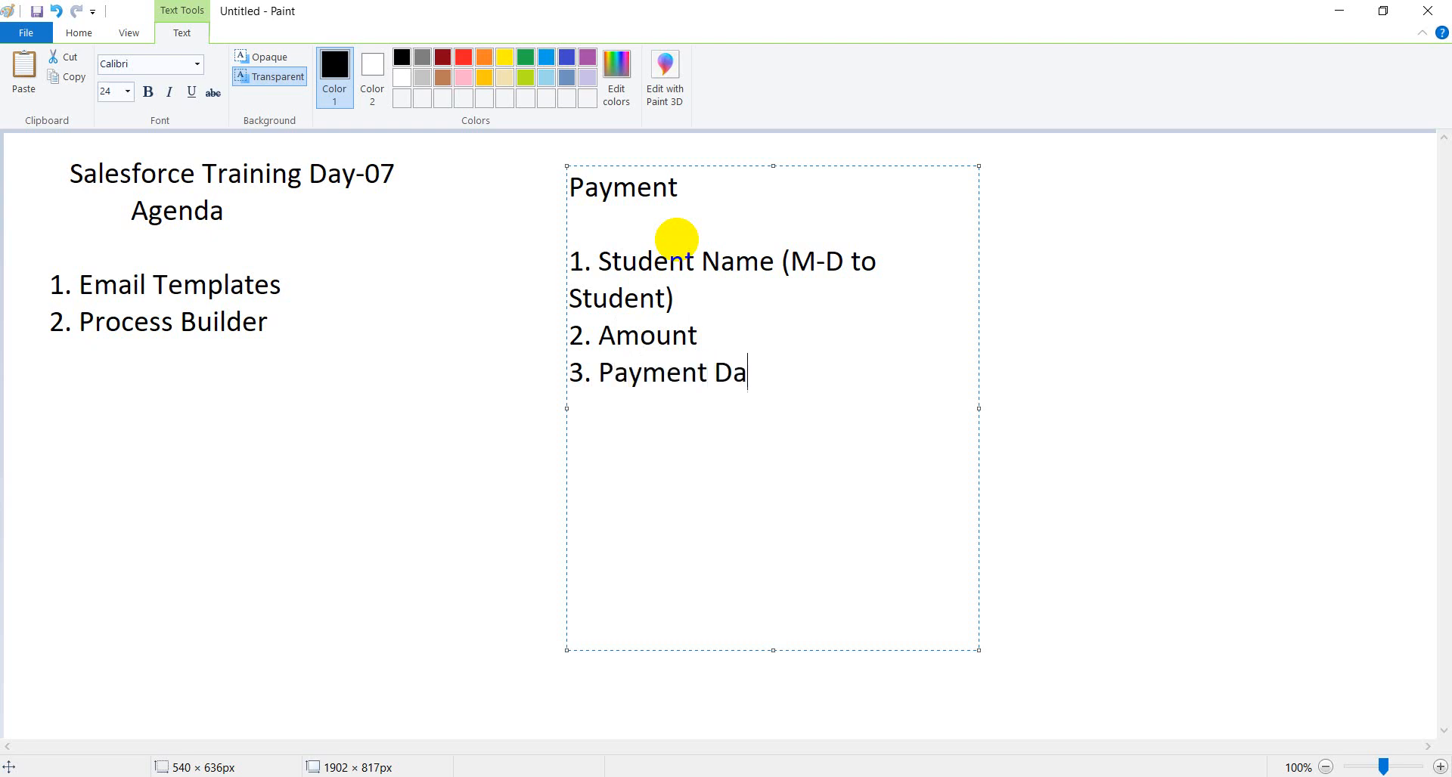
pyautogui.write('te')
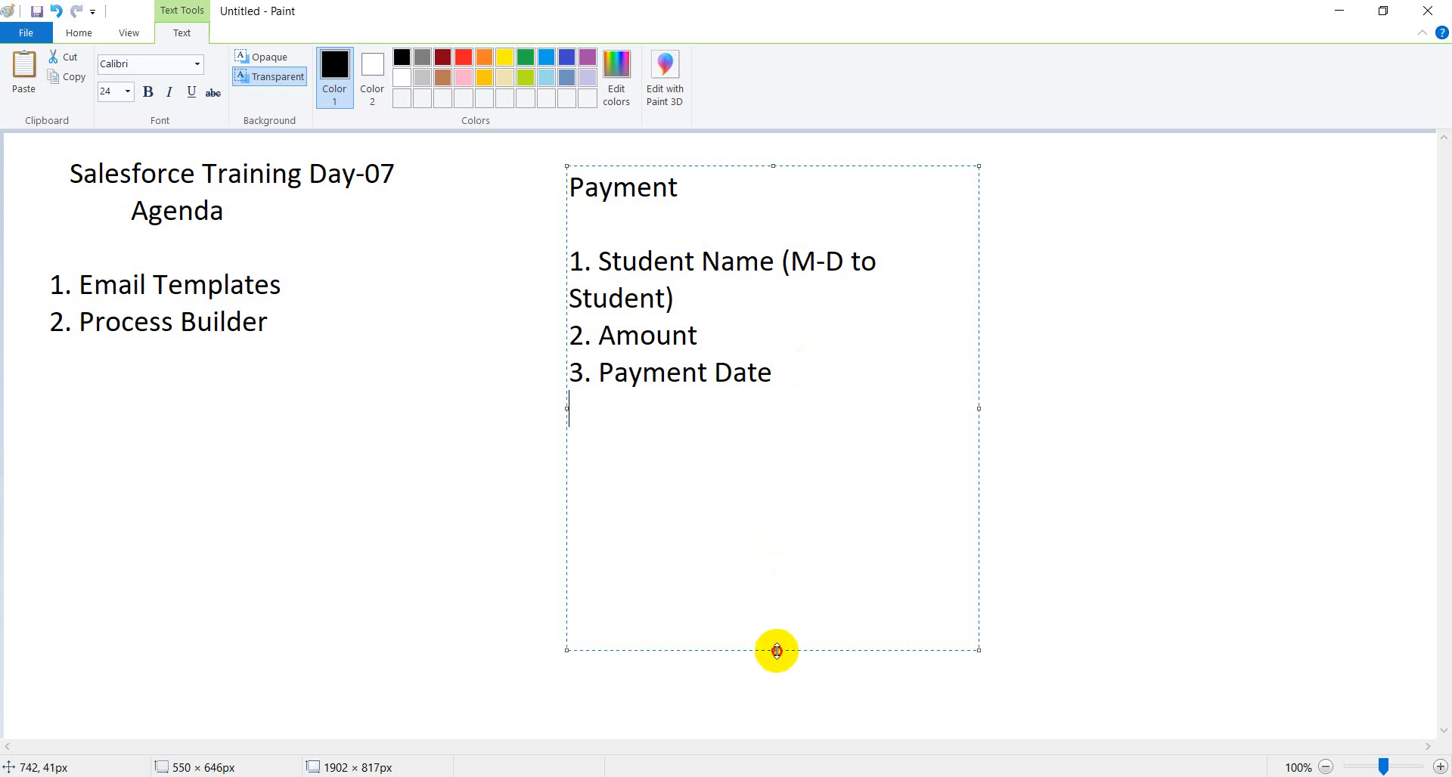
pyautogui.moveTo(776, 650); pyautogui.dragTo(749, 419)
pyautogui.click(649, 495)
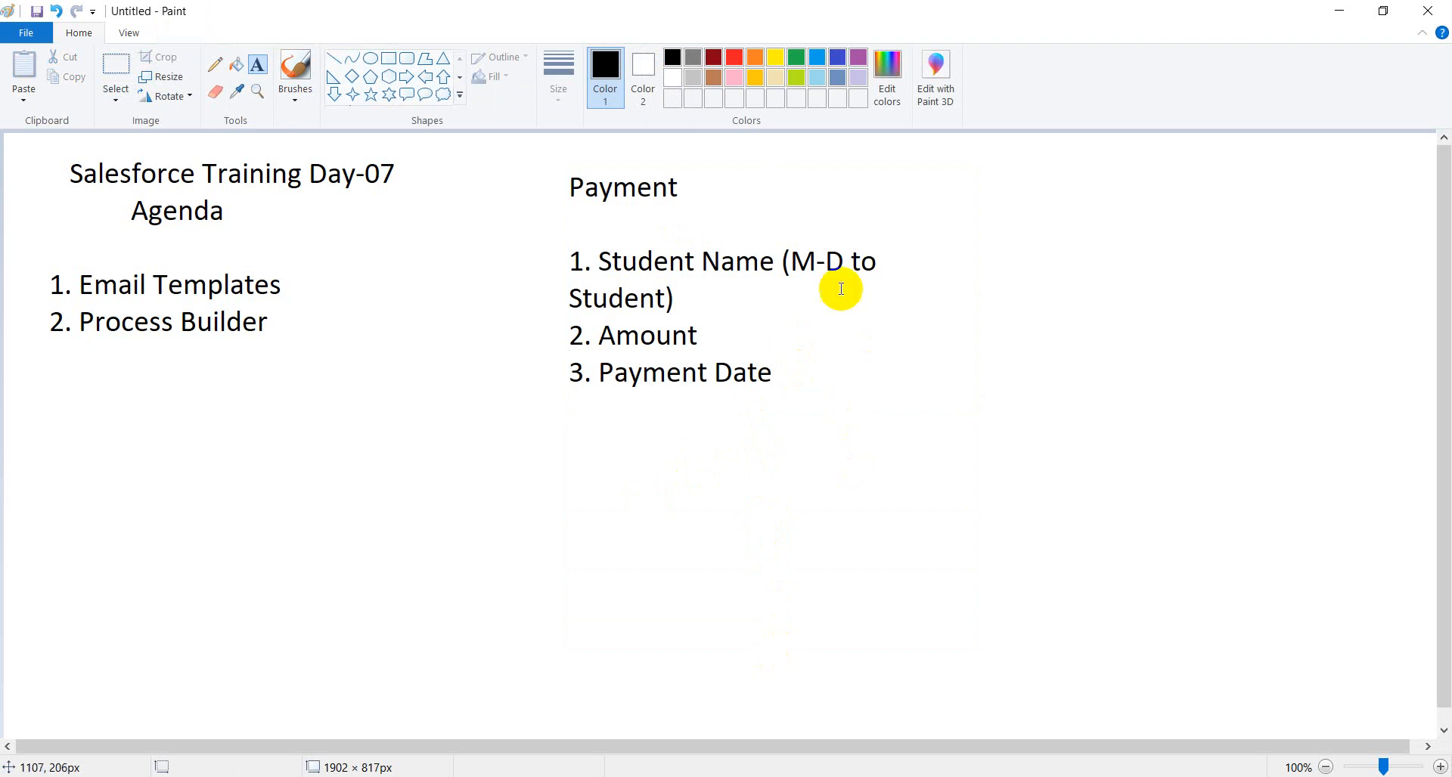
pyautogui.click(707, 335)
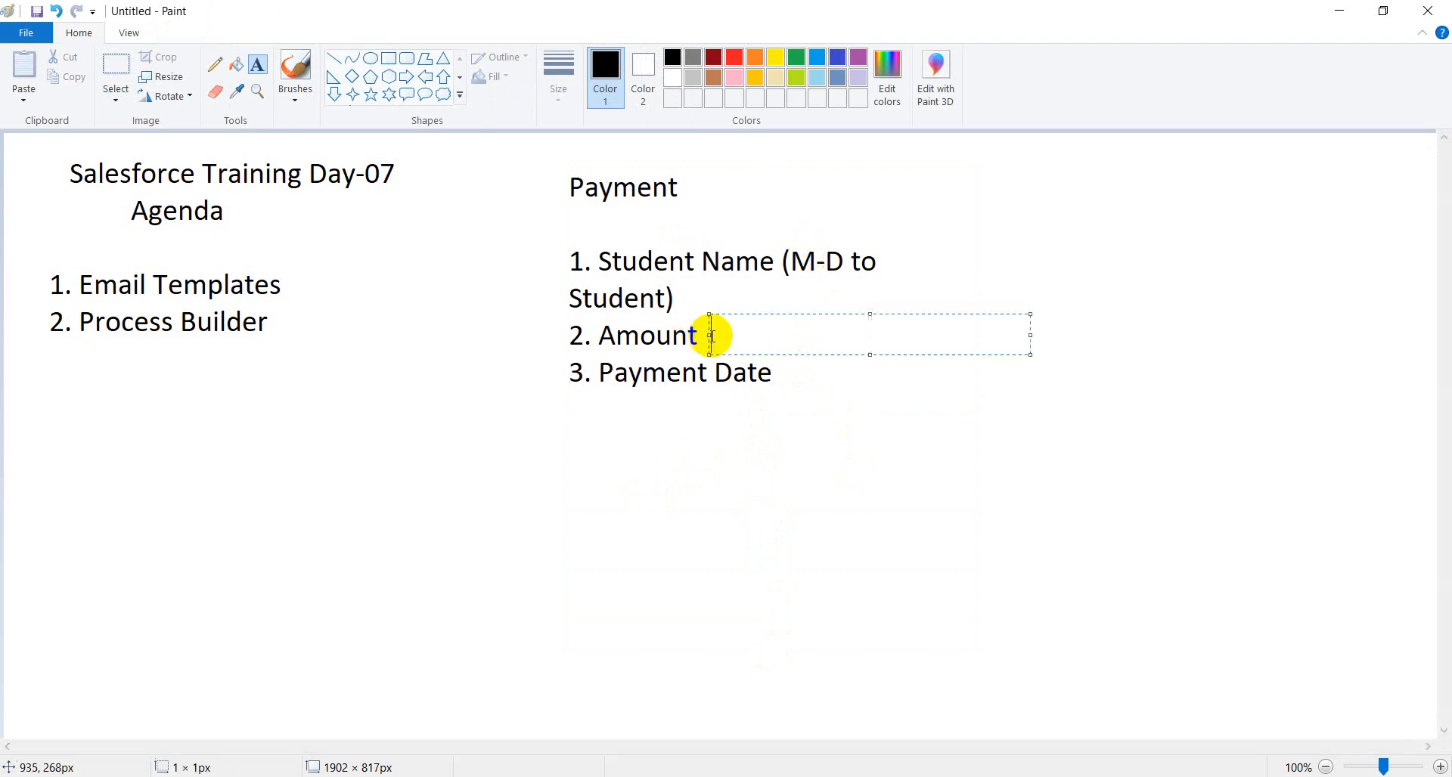
pyautogui.click(648, 375)
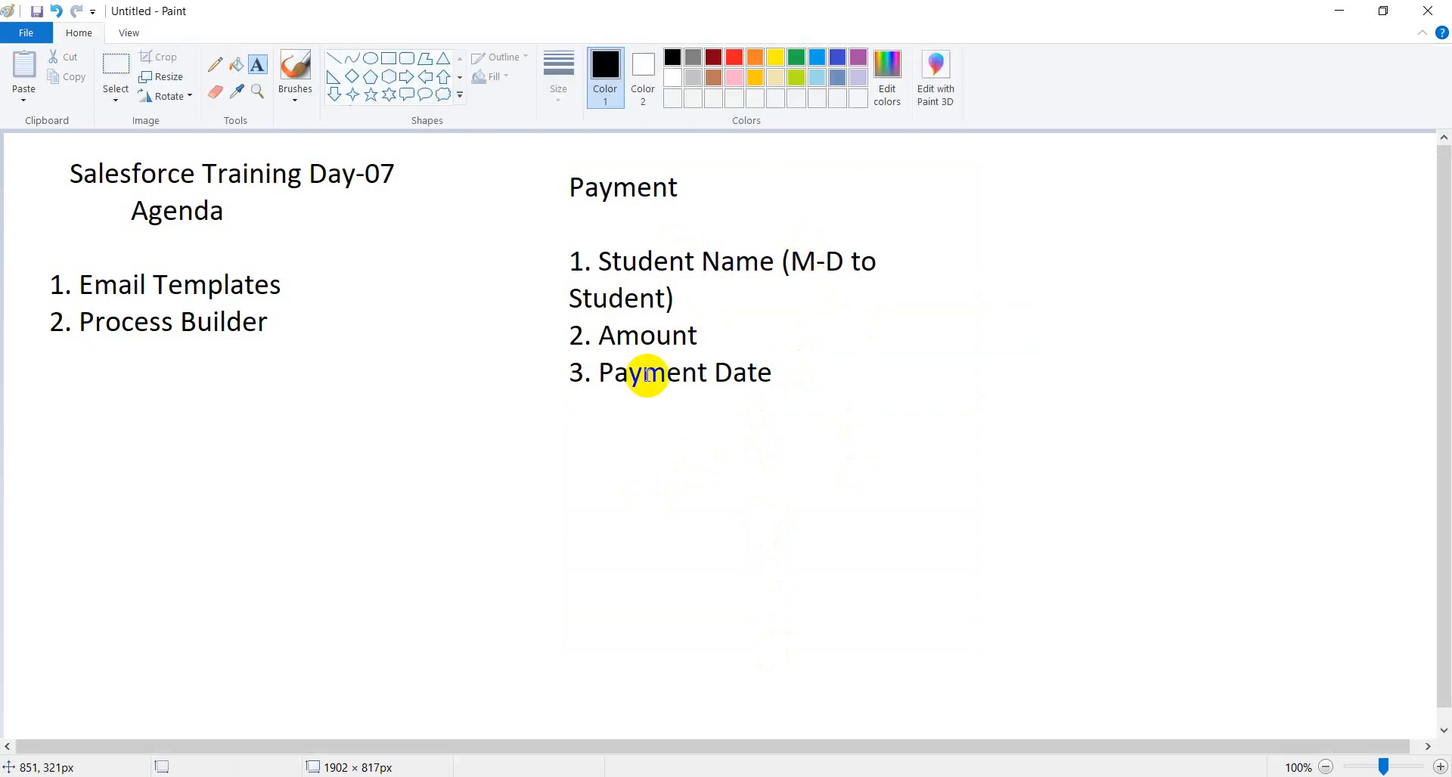
pyautogui.click(878, 480)
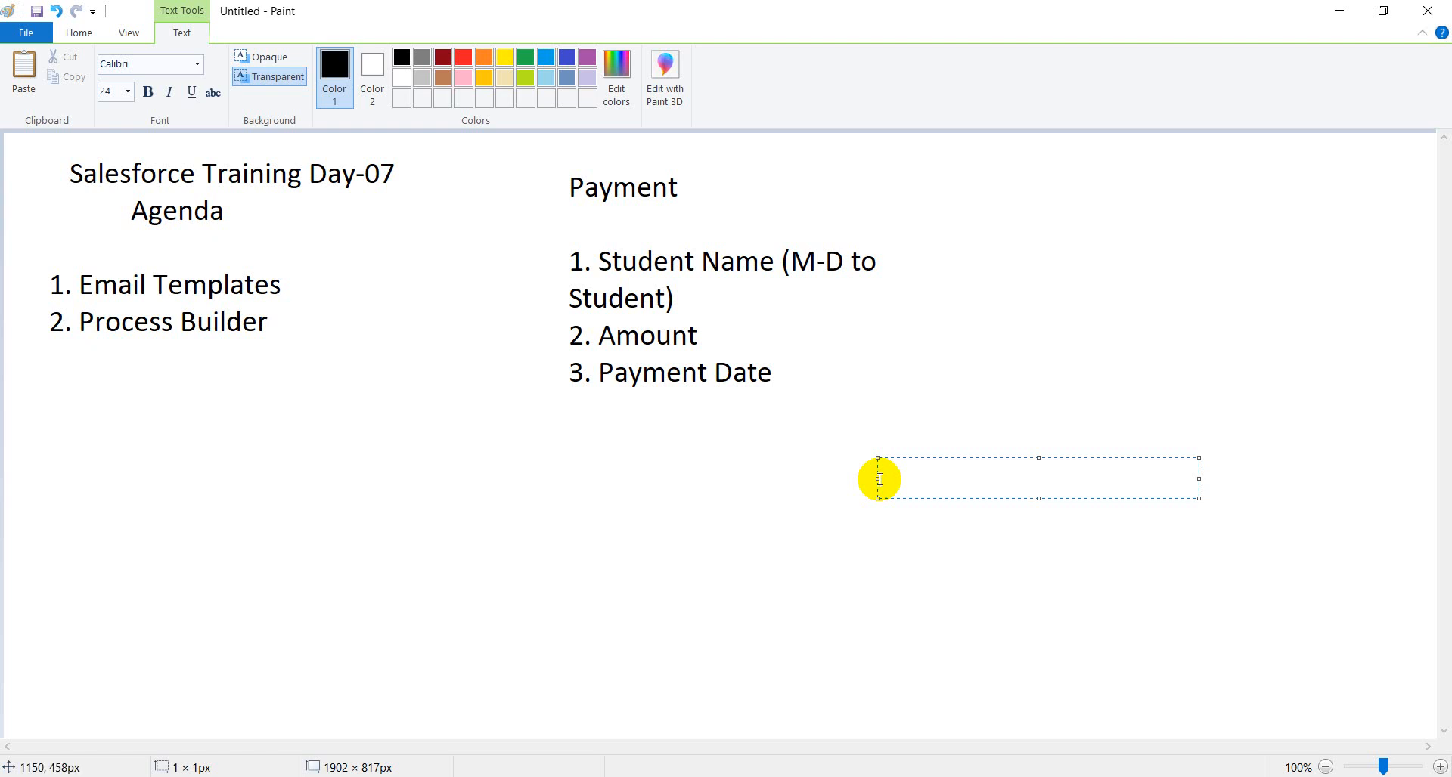
pyautogui.moveTo(561, 170)
pyautogui.mouseDown()
pyautogui.moveTo(809, 408)
pyautogui.moveTo(881, 379)
pyautogui.mouseUp()
pyautogui.click(783, 458)
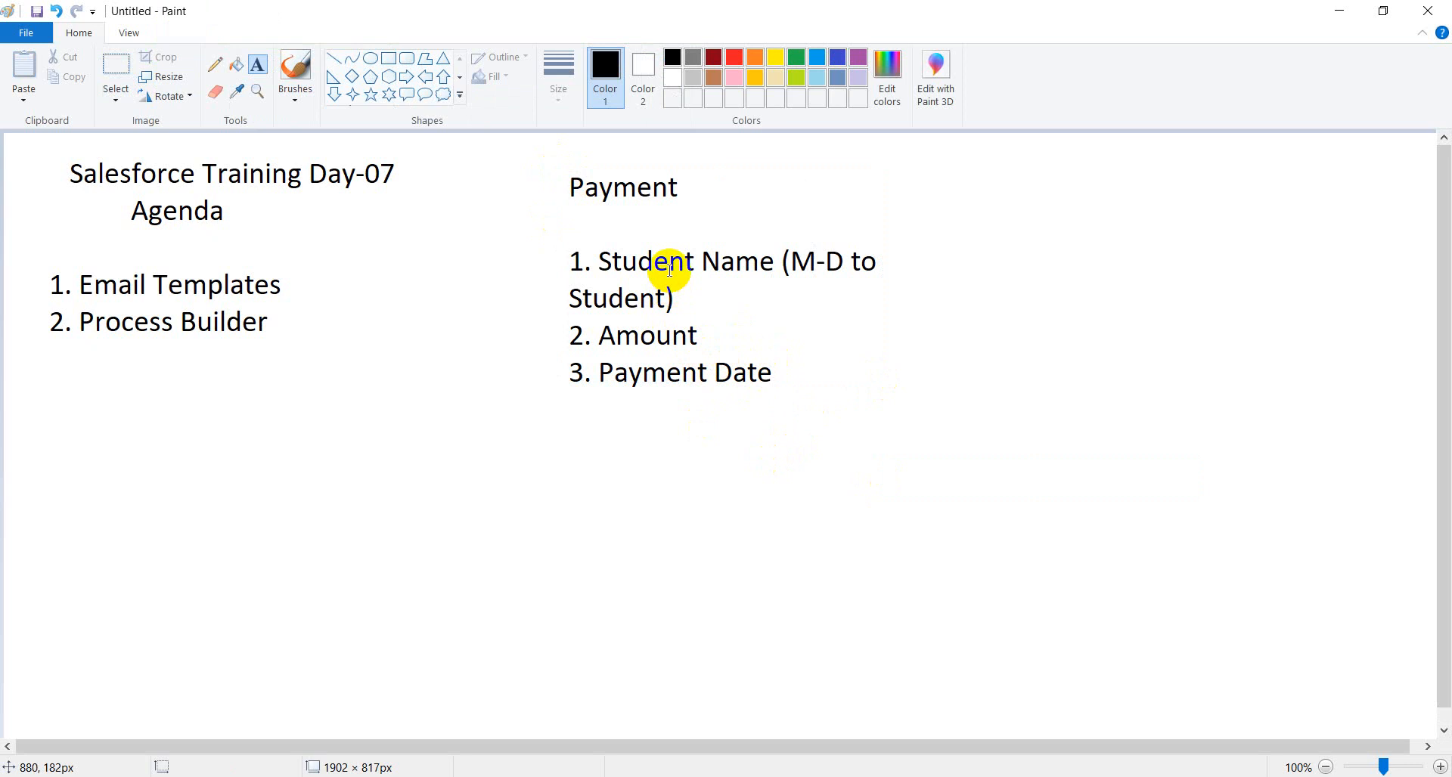
pyautogui.click(607, 454)
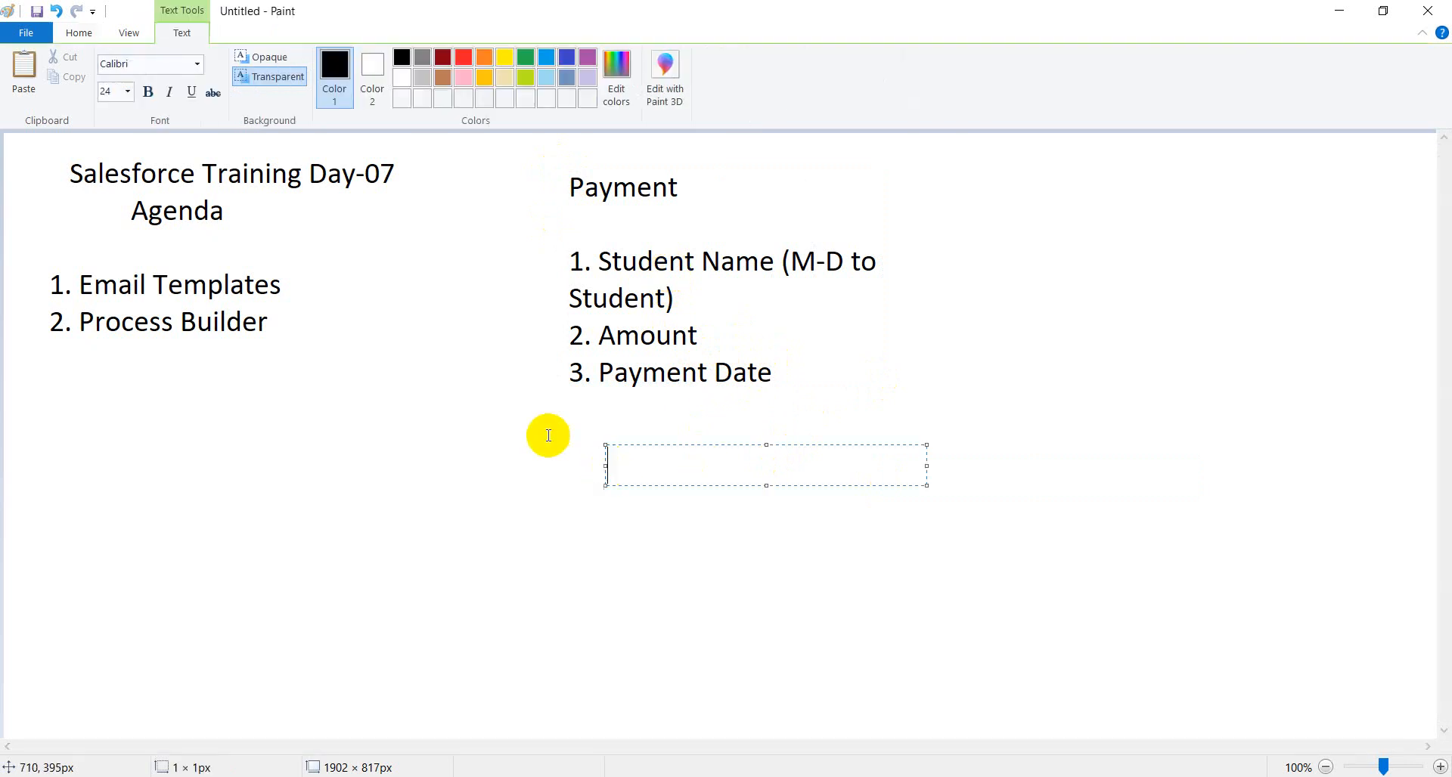
pyautogui.click(455, 406)
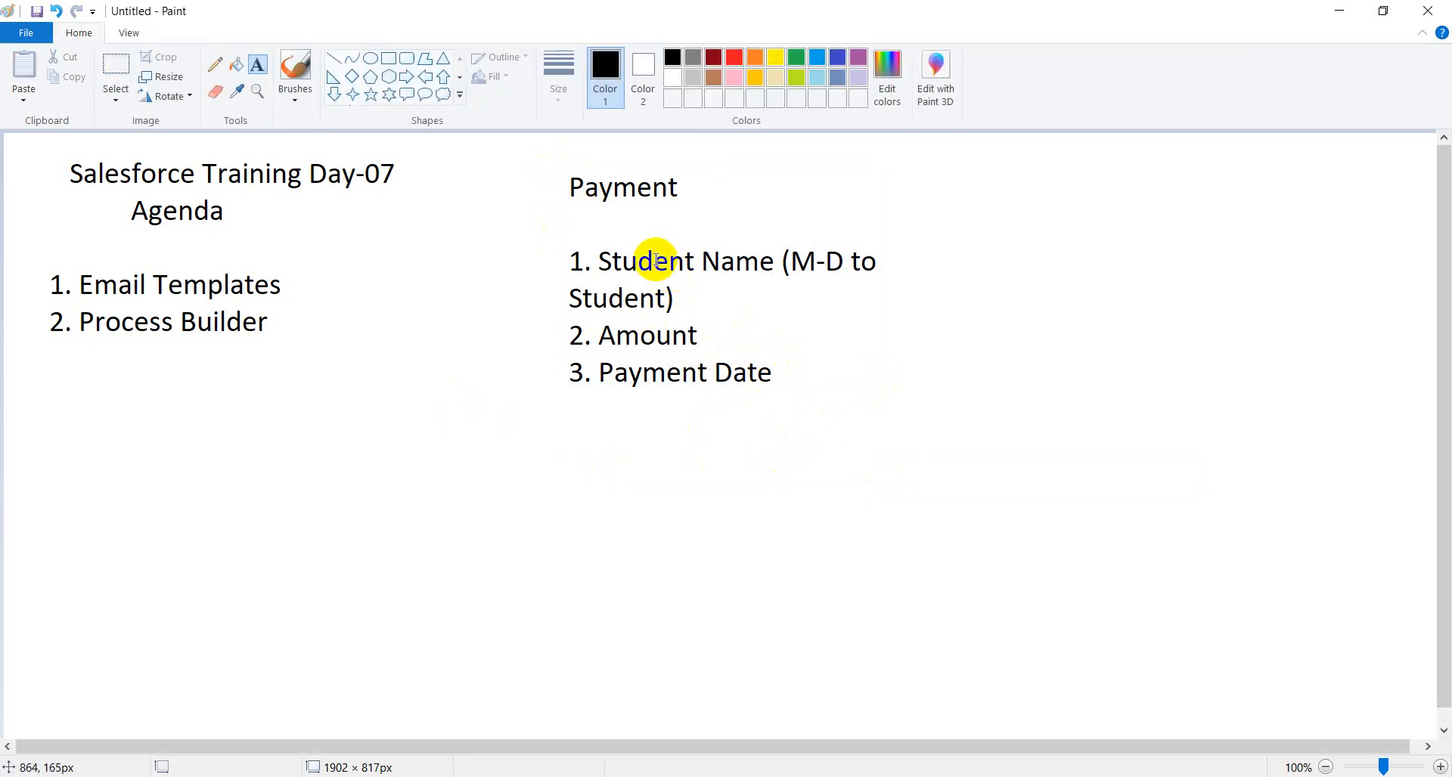
# - Add a new text box below the Payment list containing the example amounts "5000, 6000"
pyautogui.click(397, 456)
pyautogui.write('50000')
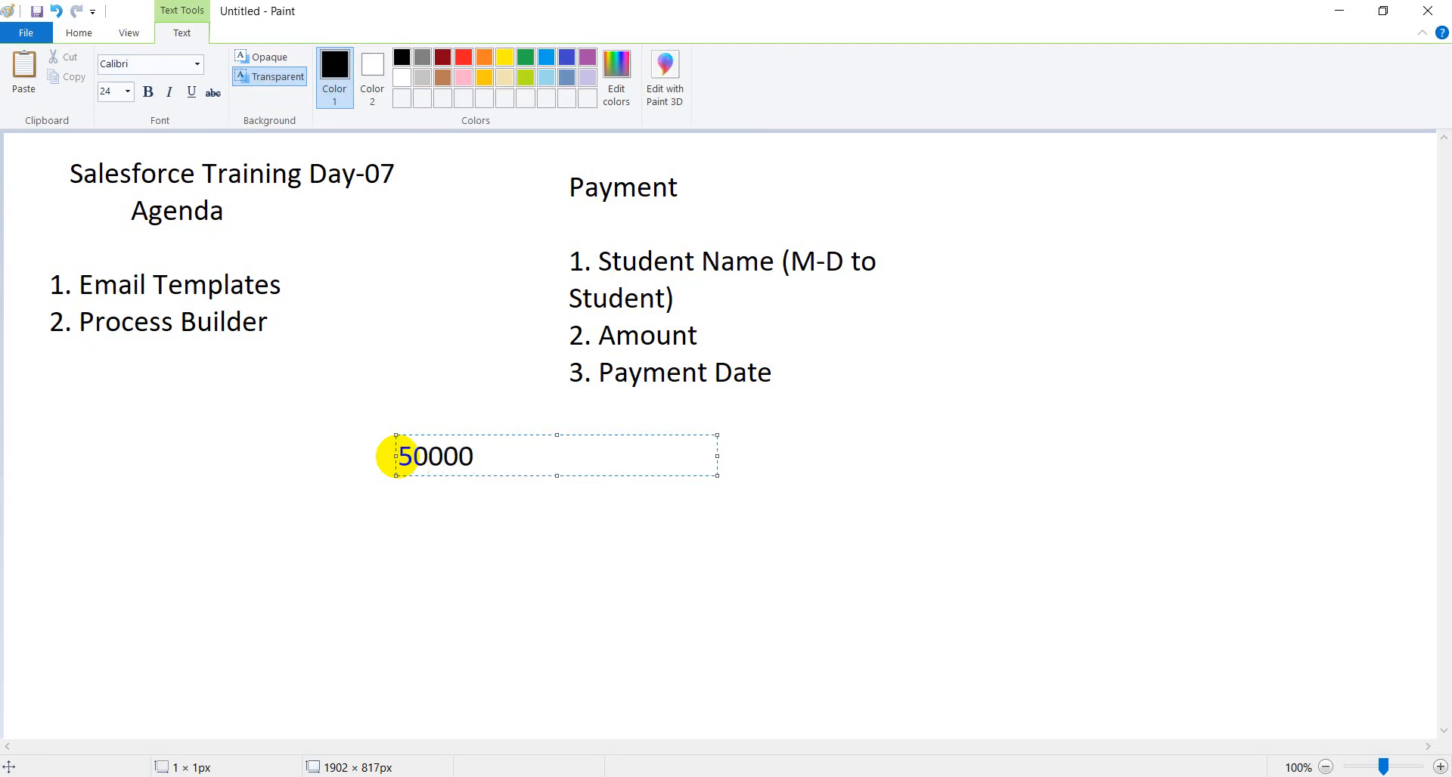
pyautogui.press('BackSpace')
pyautogui.write(', 6000')
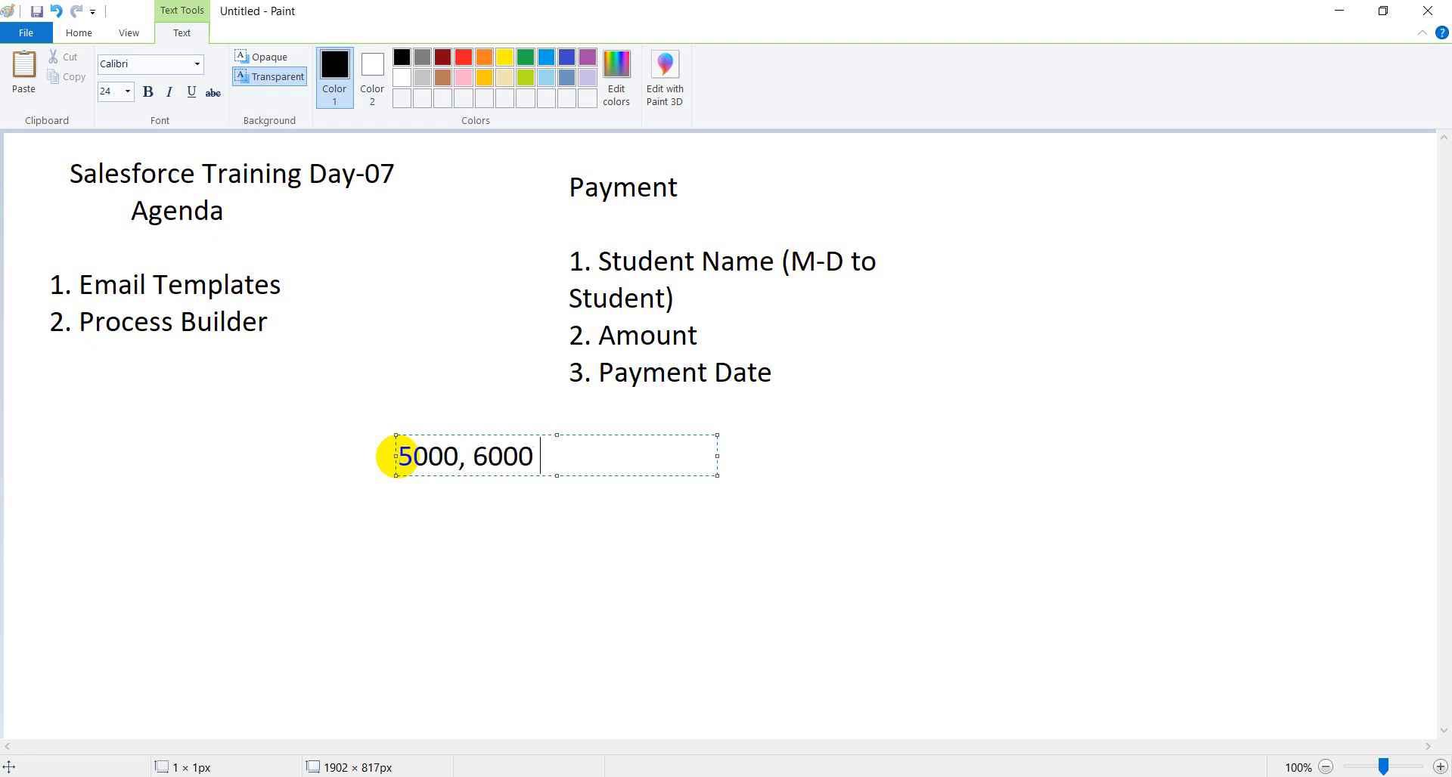
# - Continue the note with "(Validate if the Paid Amount is greater than Balanace fee)" and start a new line
pyautogui.write(' (Validate if the ')
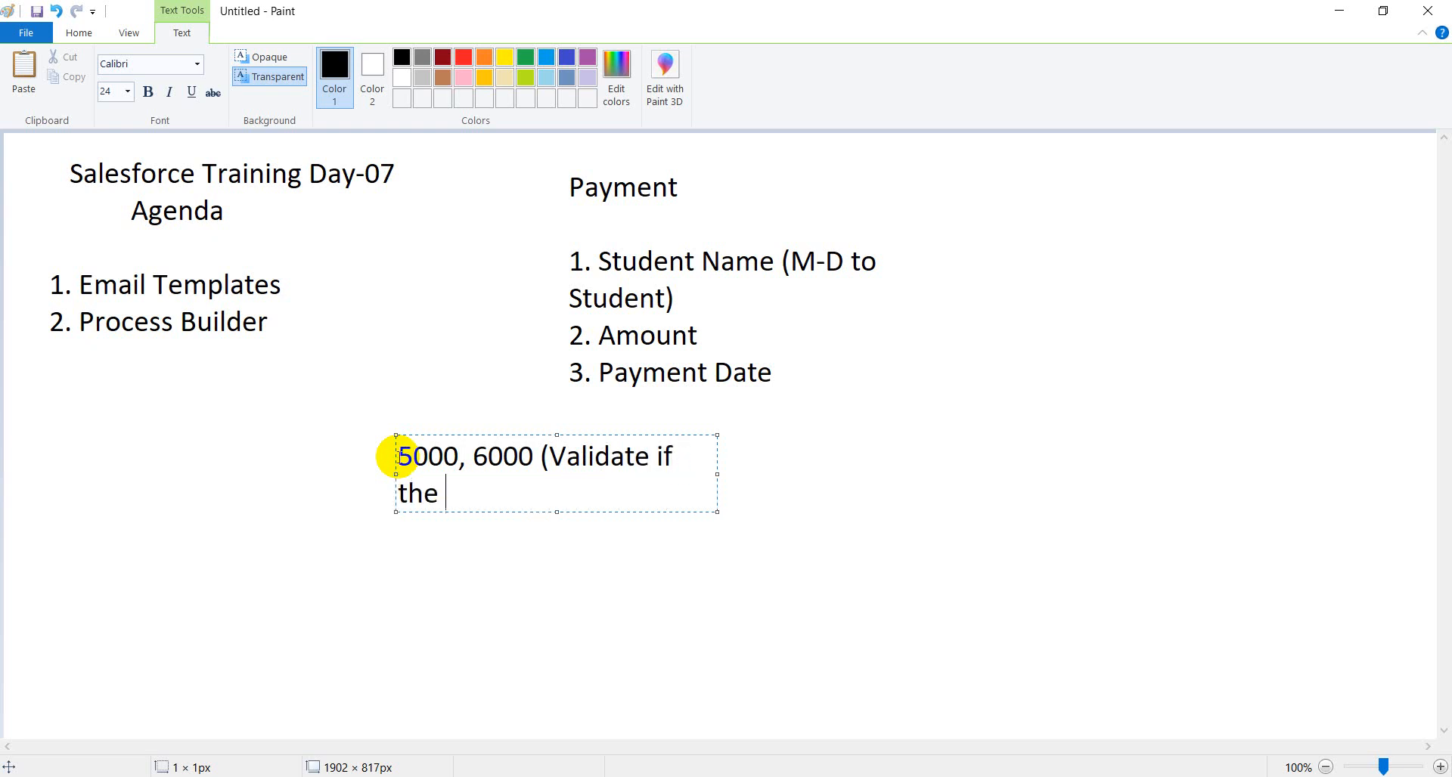
pyautogui.write('P')
pyautogui.press('BackSpace')
pyautogui.write('Paid Amount')
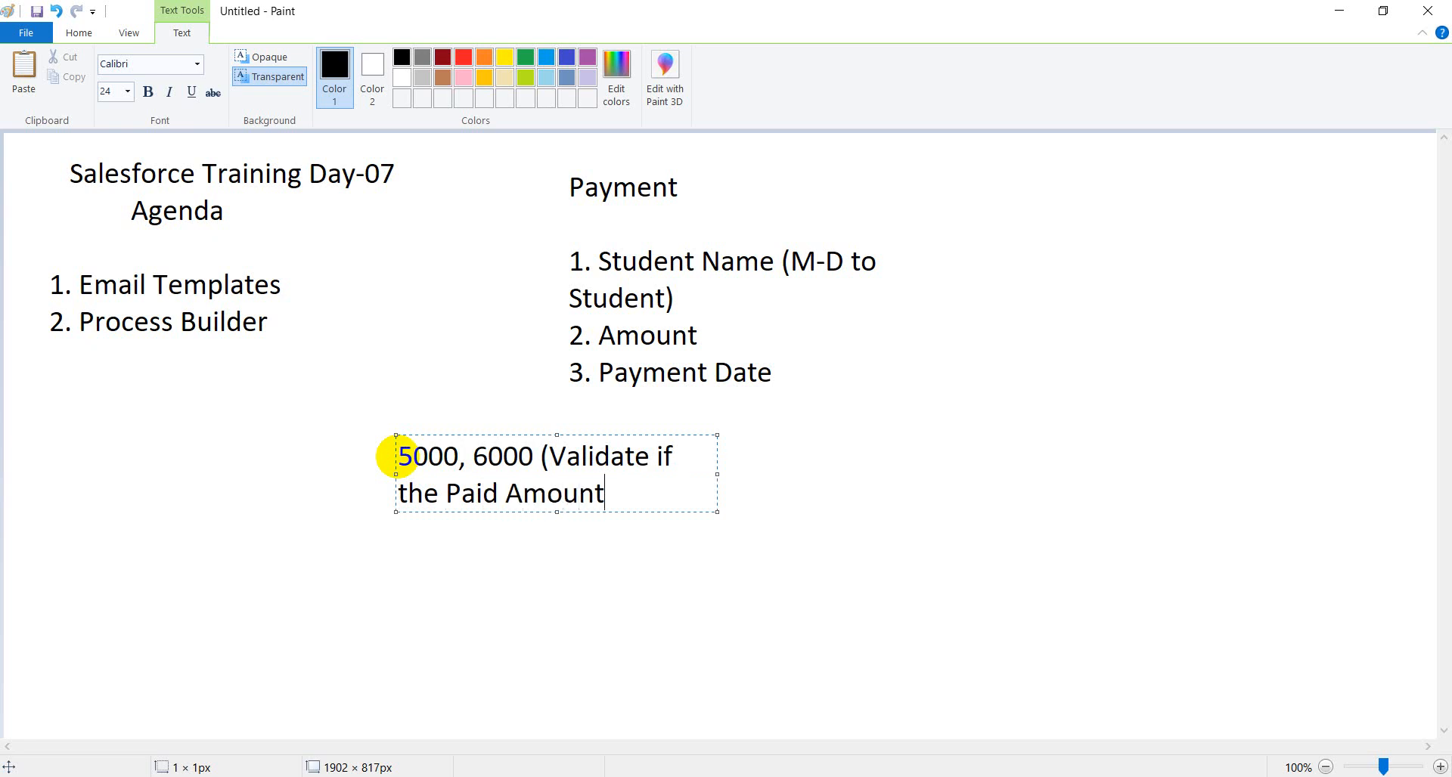
pyautogui.write(' is greater the')
pyautogui.press('BackSpace')
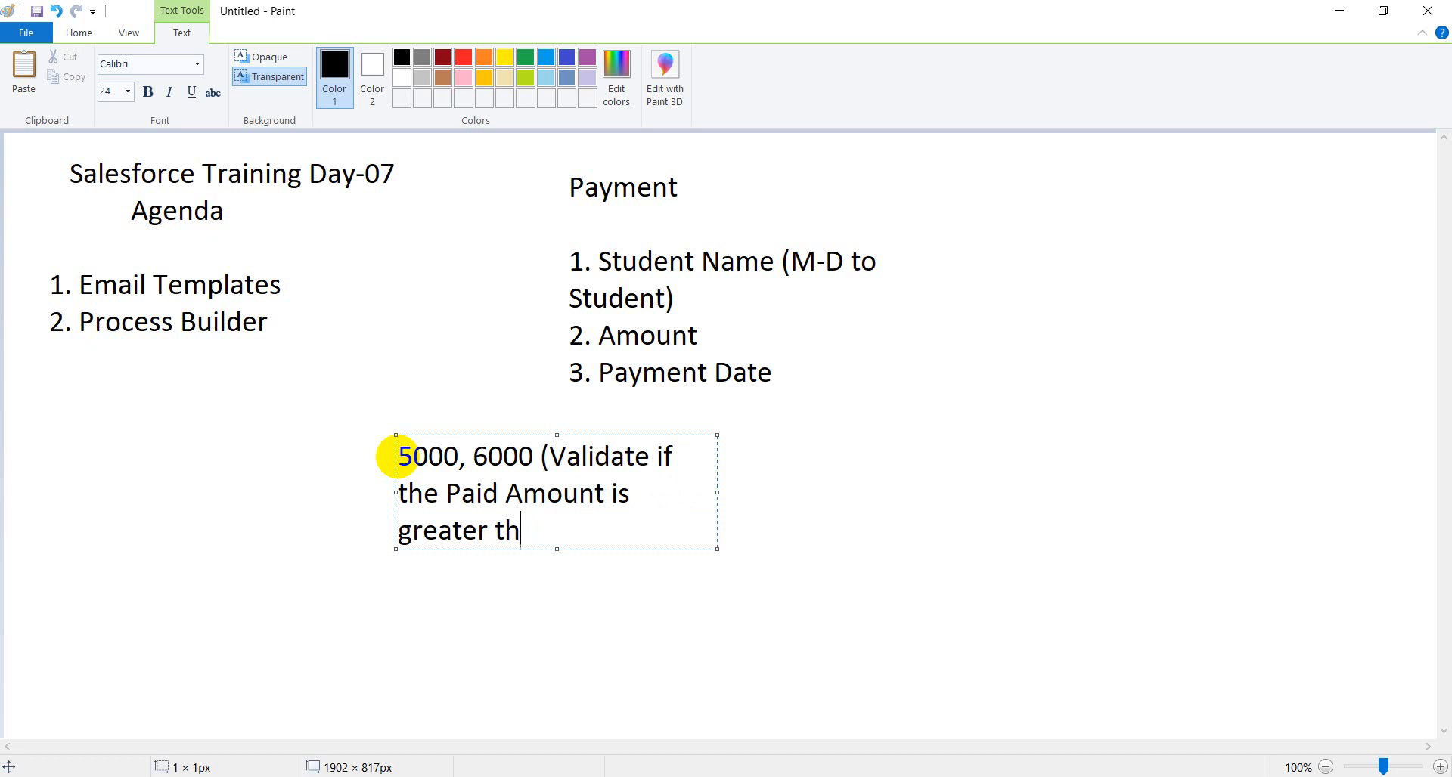
pyautogui.write('an Bala')
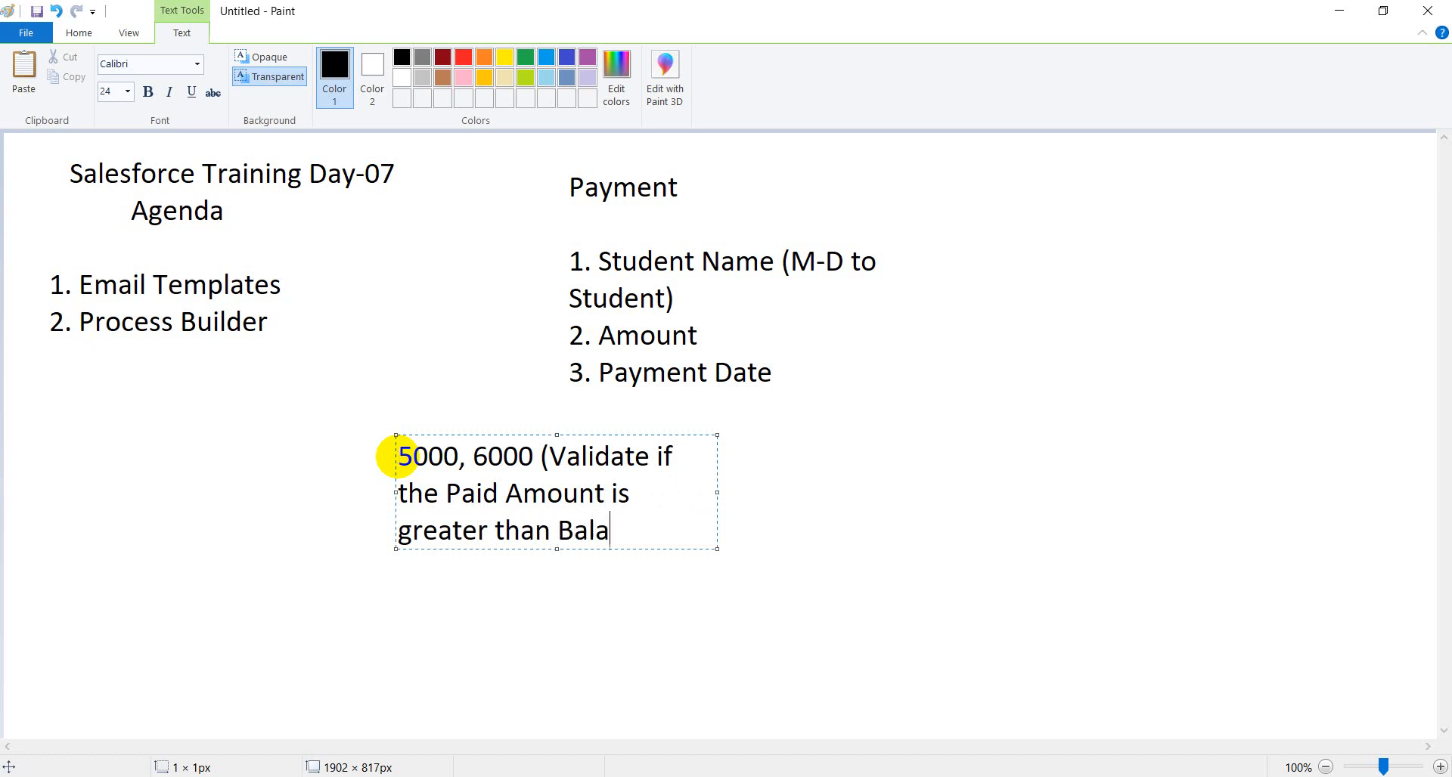
pyautogui.write('nace fee')
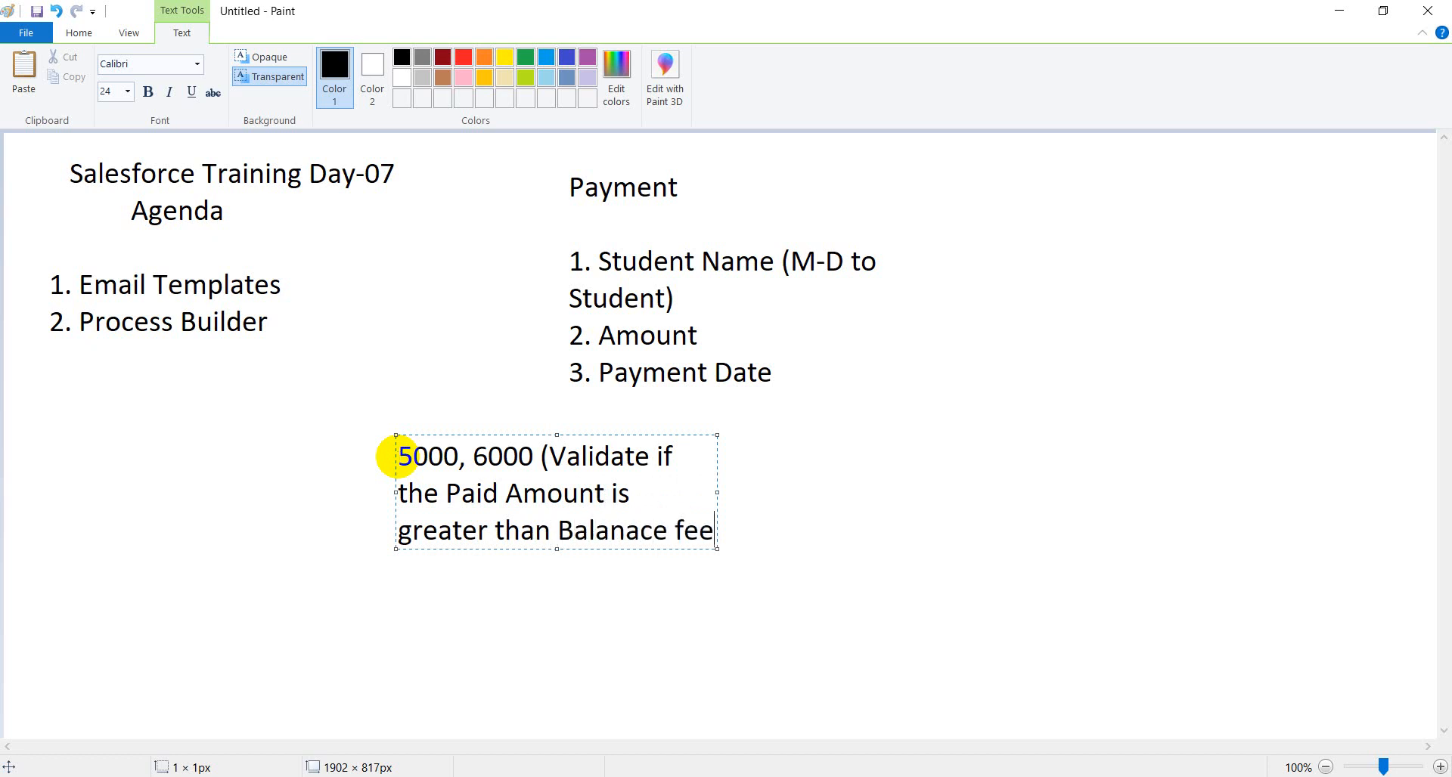
pyautogui.write(')')
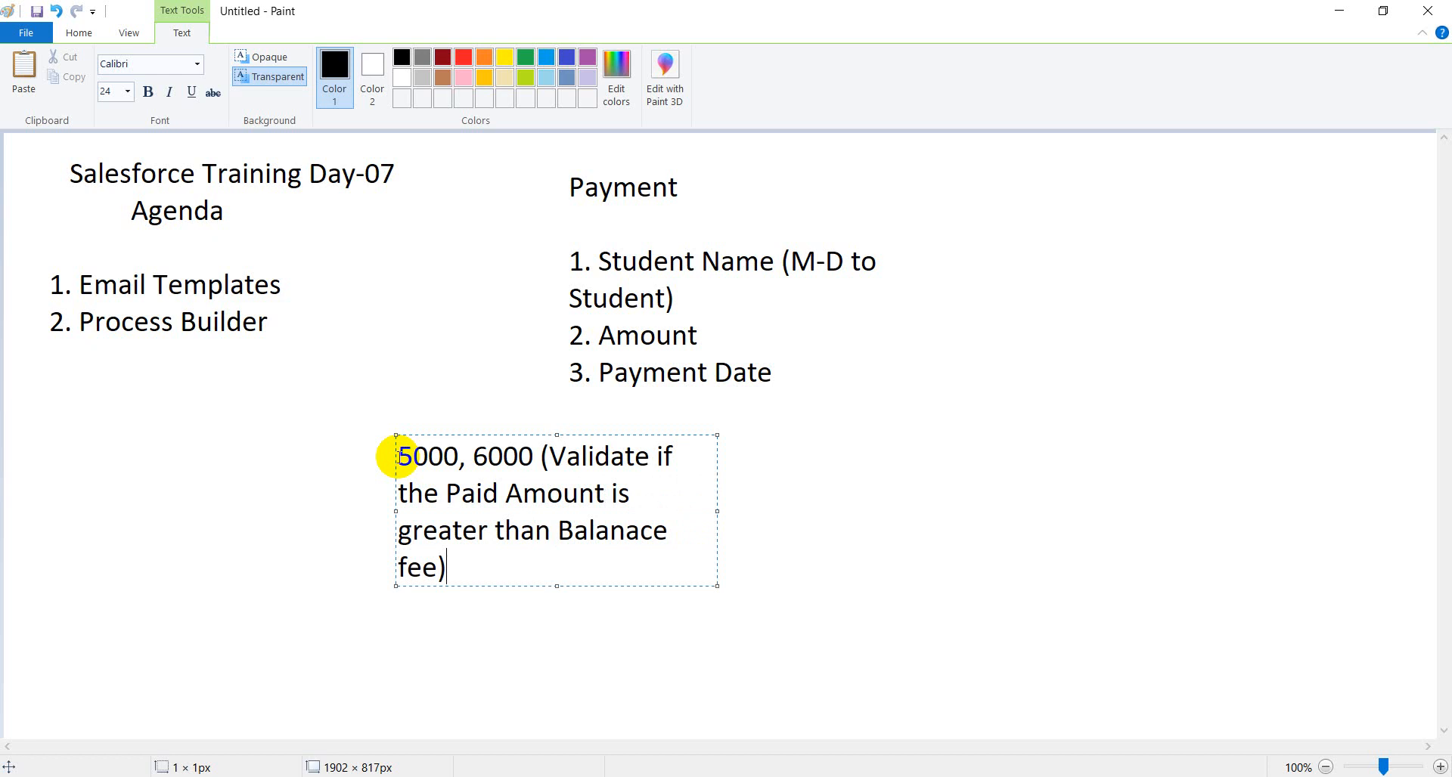
pyautogui.press('Return')
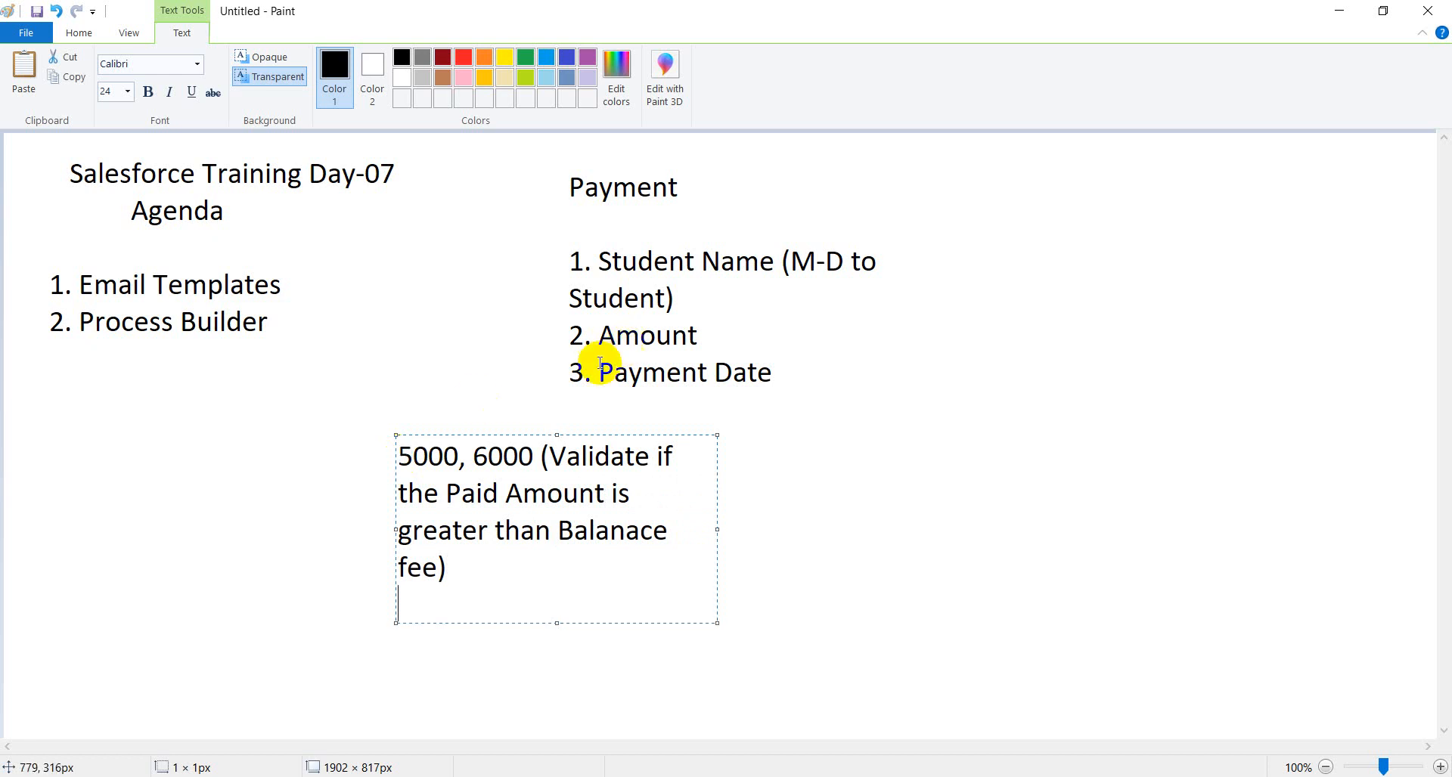
# - Remove the example amounts and both parentheses from the note, leaving only the validation sentence
pyautogui.moveTo(548, 456); pyautogui.dragTo(376, 460)
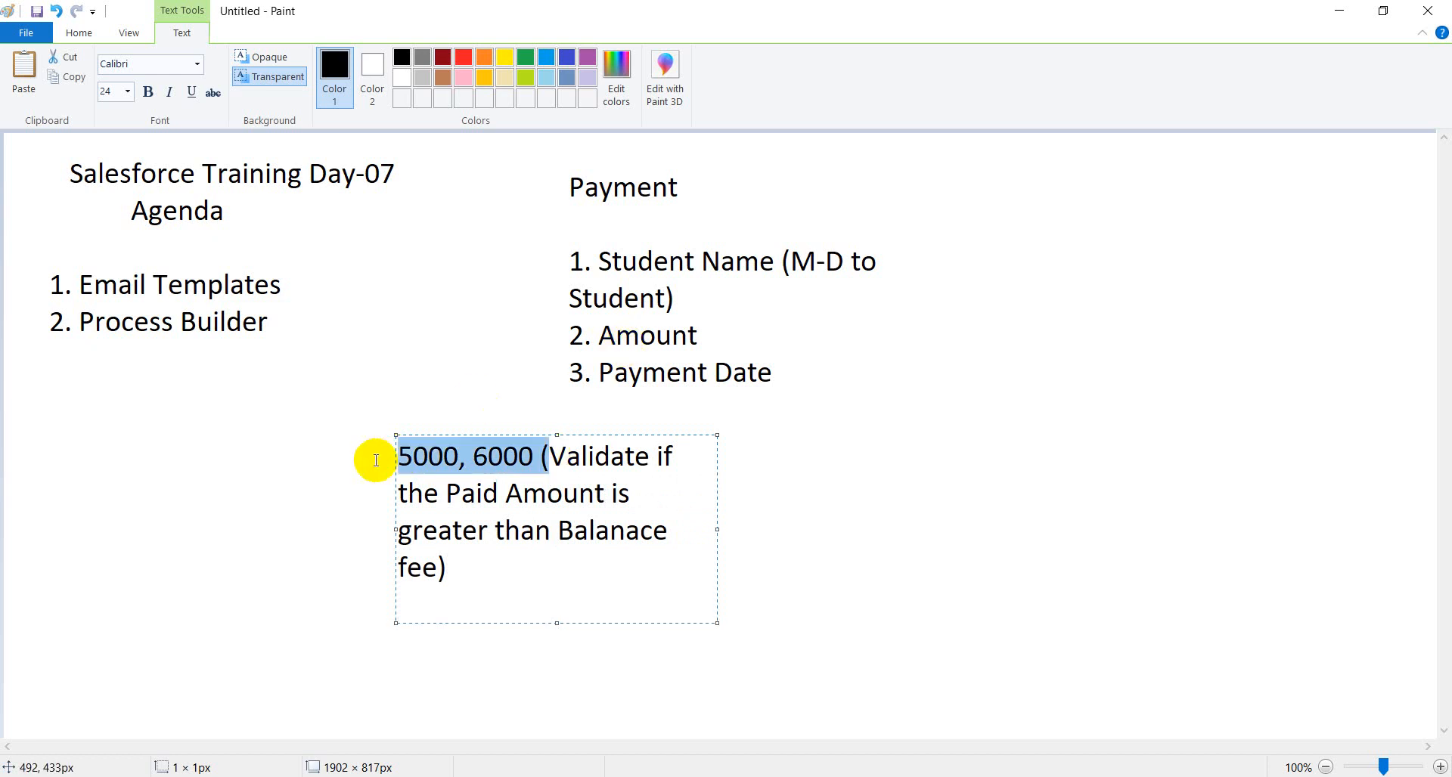
pyautogui.press('BackSpace')
pyautogui.click(608, 537)
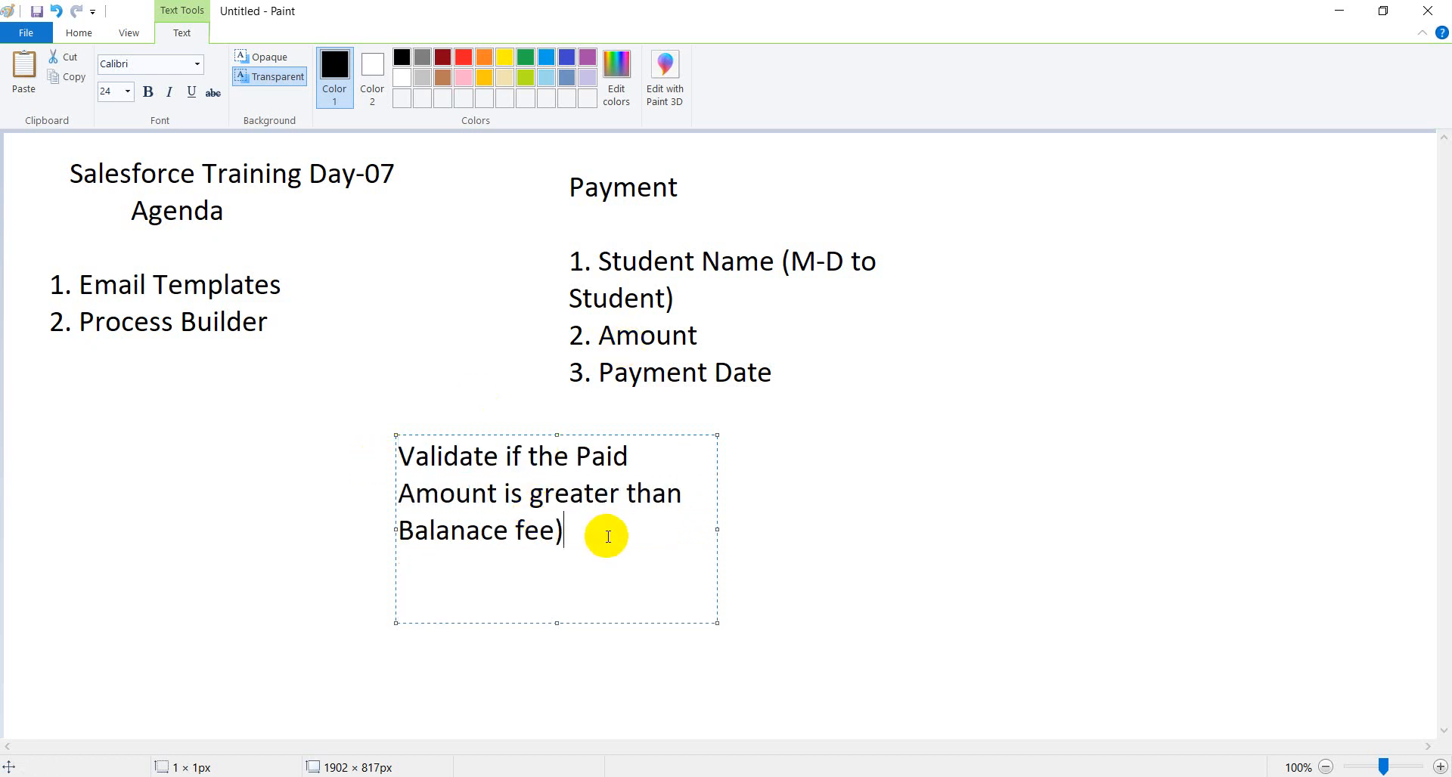
pyautogui.press('BackSpace')
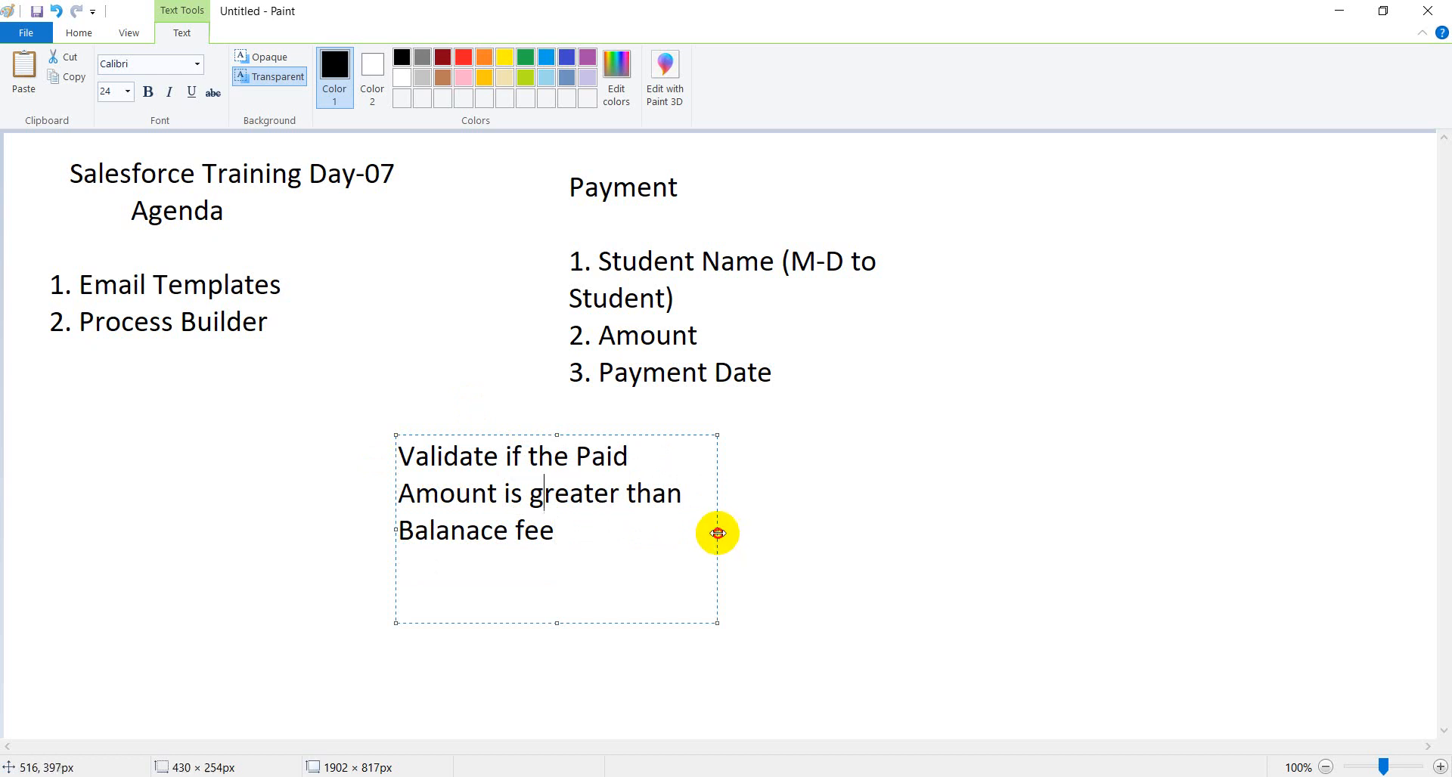
# - Enlarge the note's text box to about 1542 × 297 px, starting just below Payment Date and near the canvas's left edge
pyautogui.moveTo(716, 535); pyautogui.dragTo(1180, 489)
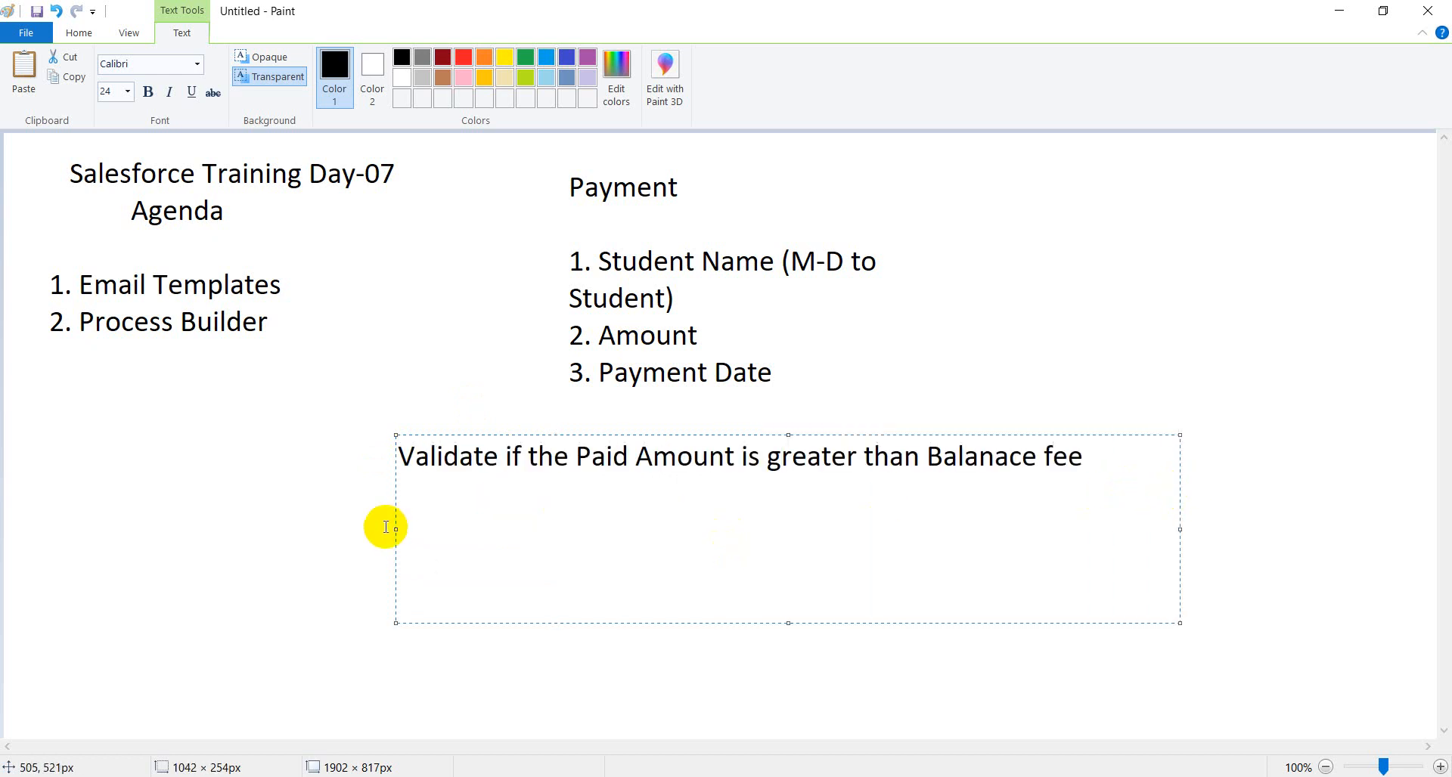
pyautogui.moveTo(393, 528); pyautogui.dragTo(4, 530)
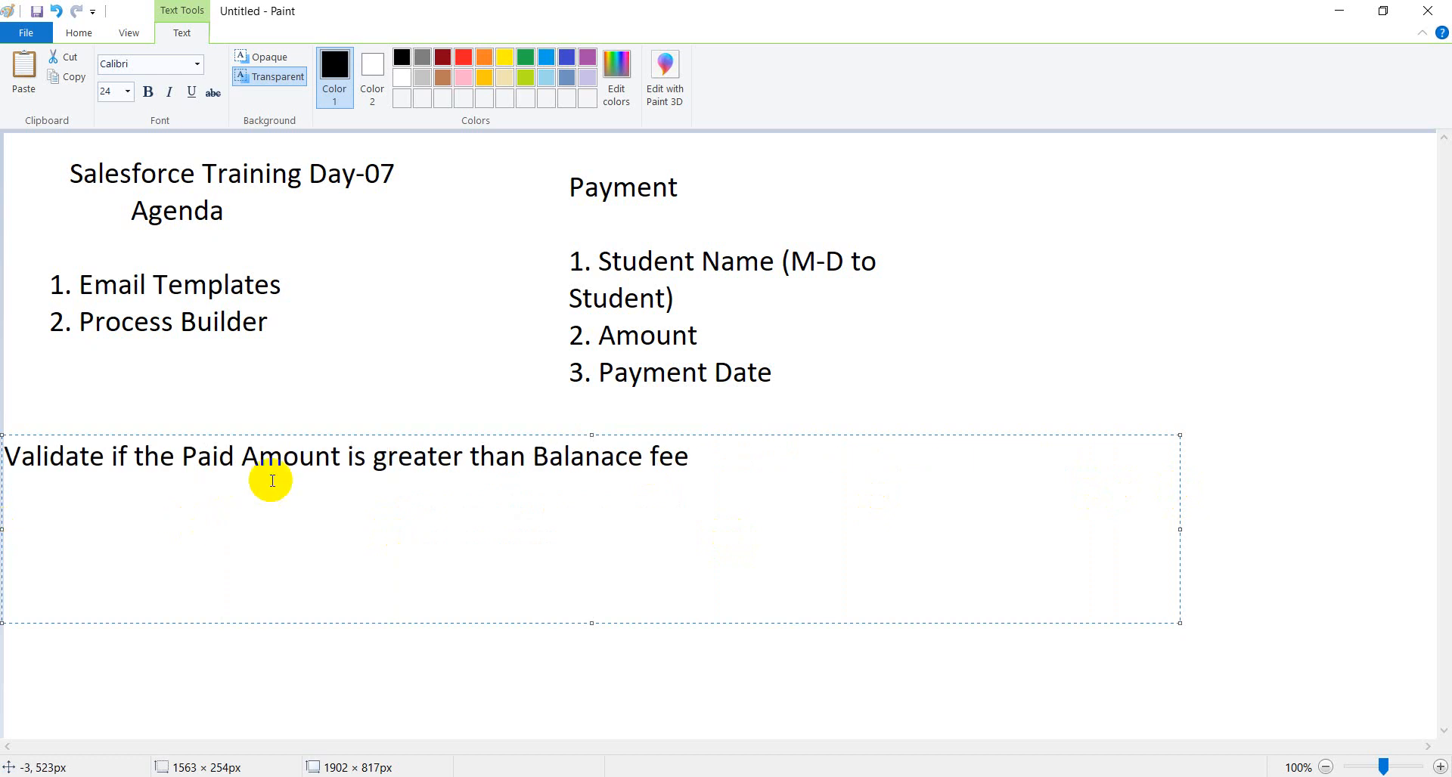
pyautogui.moveTo(599, 439); pyautogui.dragTo(592, 403)
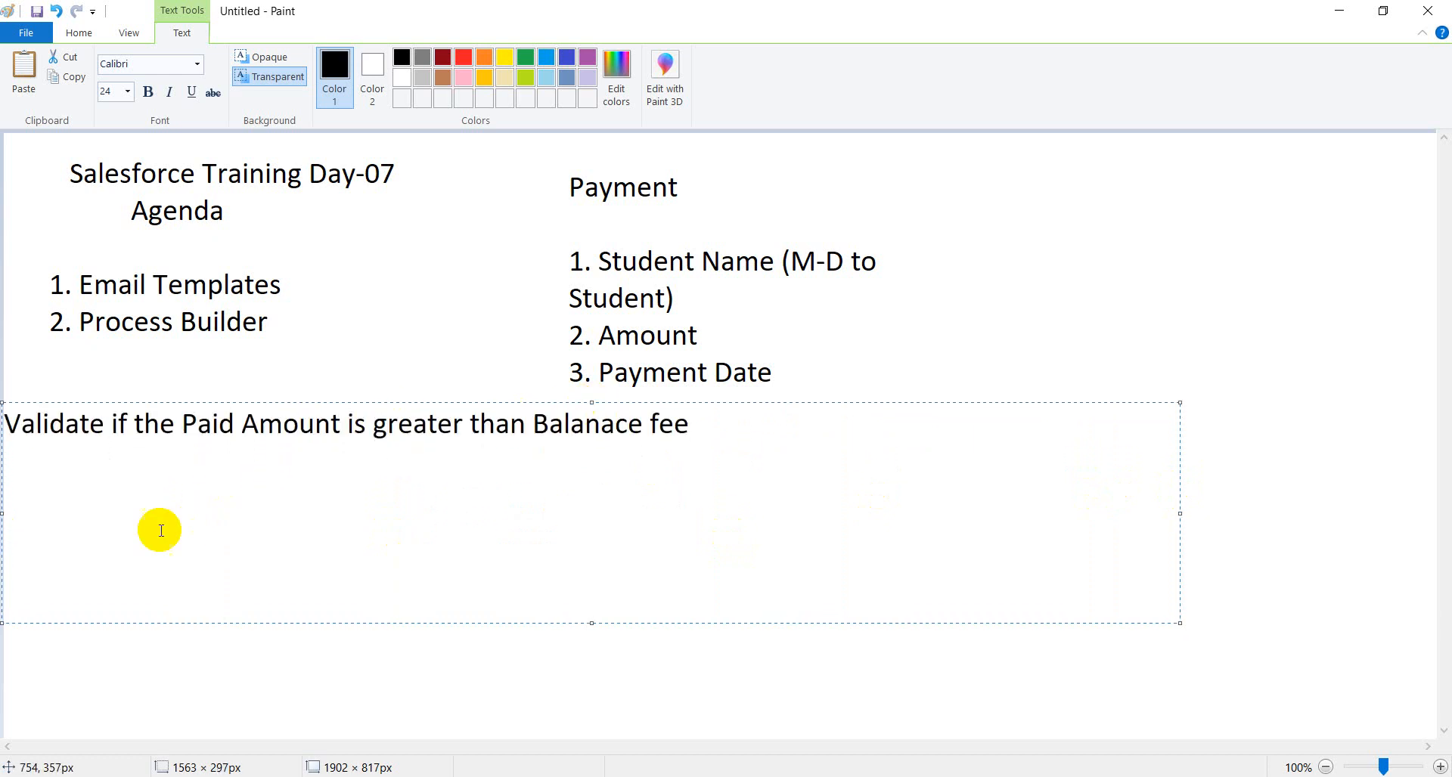
pyautogui.moveTo(3, 515); pyautogui.dragTo(16, 513)
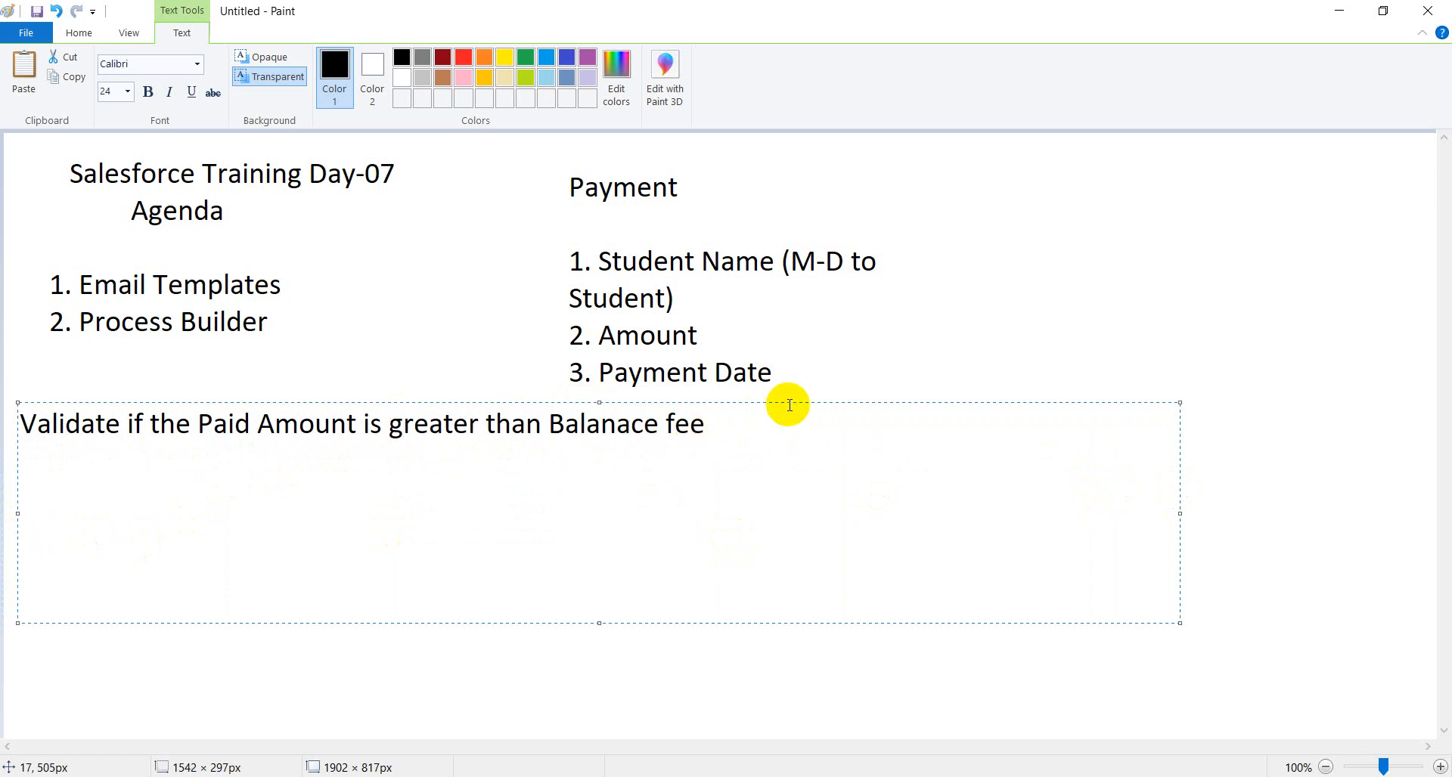
# - Number the validation sentence by inserting "1. " at its beginning
pyautogui.press('Left')
pyautogui.press('Left')
pyautogui.press('Left')
pyautogui.press('Left')
pyautogui.press('Left')
pyautogui.press('Left')
pyautogui.press('Left')
pyautogui.press('Left')
pyautogui.press('Left')
pyautogui.press('Left')
pyautogui.press('Left')
pyautogui.press('Left')
pyautogui.press('Left')
pyautogui.press('Left')
pyautogui.press('Left')
pyautogui.press('Left')
pyautogui.press('Left')
pyautogui.press('Left')
pyautogui.press('Left')
pyautogui.press('Left')
pyautogui.write('1. ')
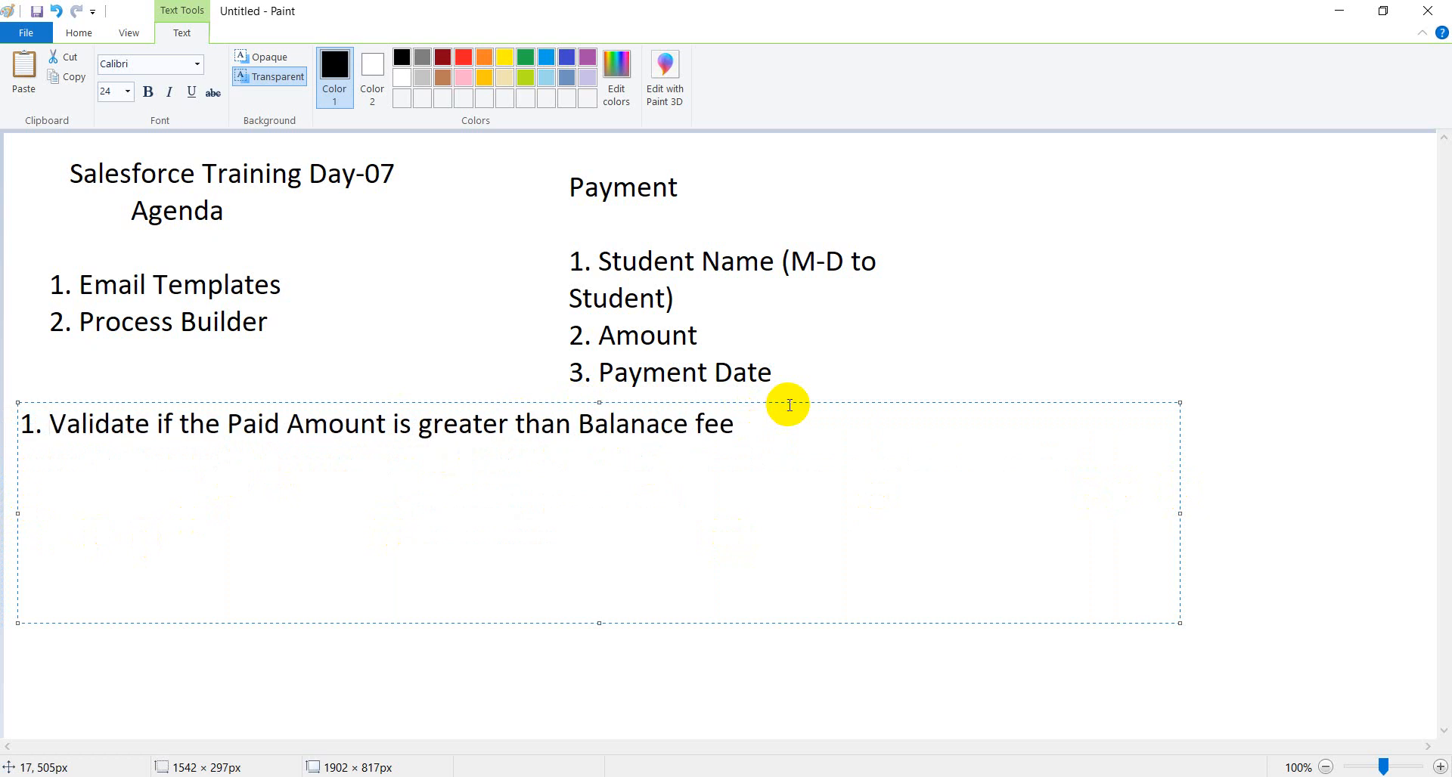
# - Add item 2 to the note: "If student pay some paid fee on creation, create a payment record automatically with Paid fee.", followed by a new line
pyautogui.write('2.')
pyautogui.write('O')
pyautogui.press('BackSpace')
pyautogui.write('If student pa')
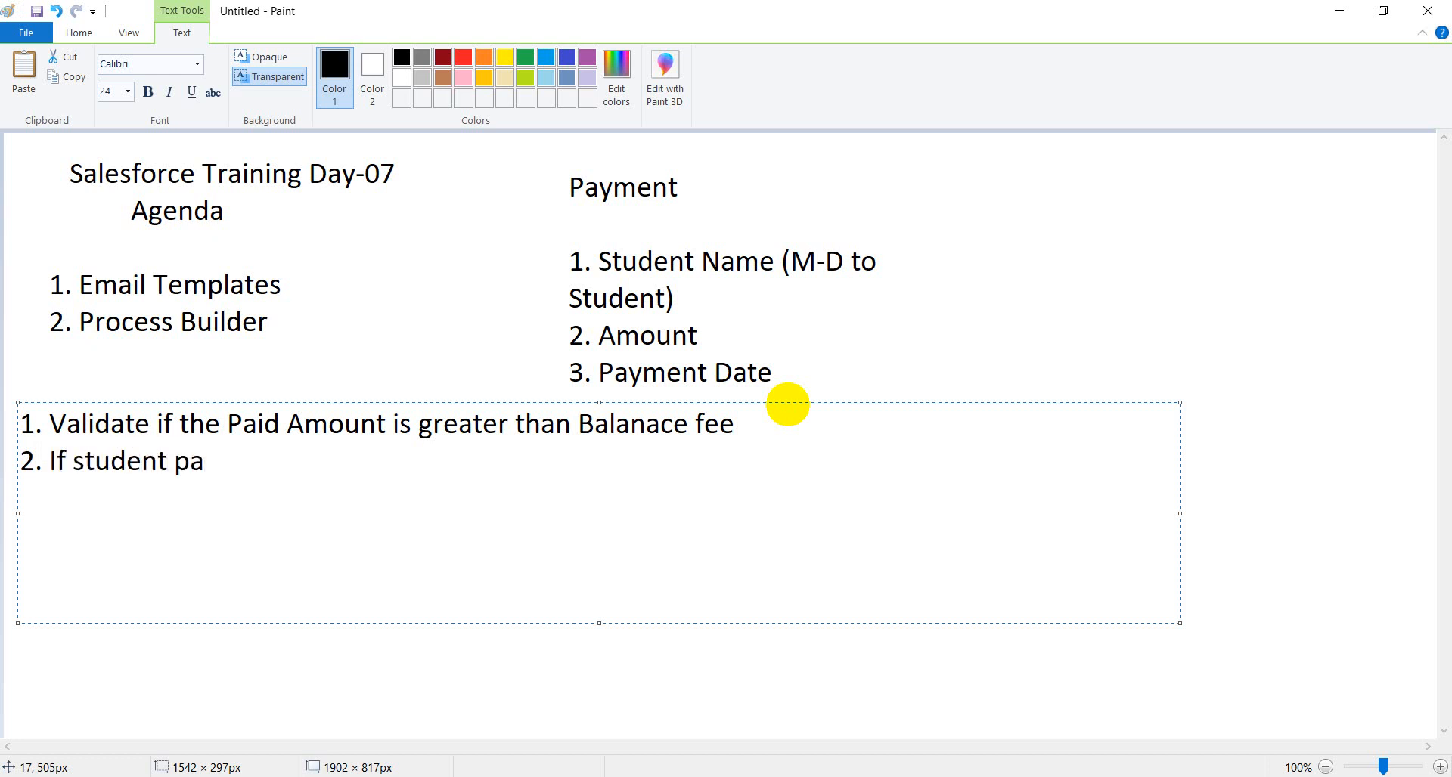
pyautogui.write('y some paid f')
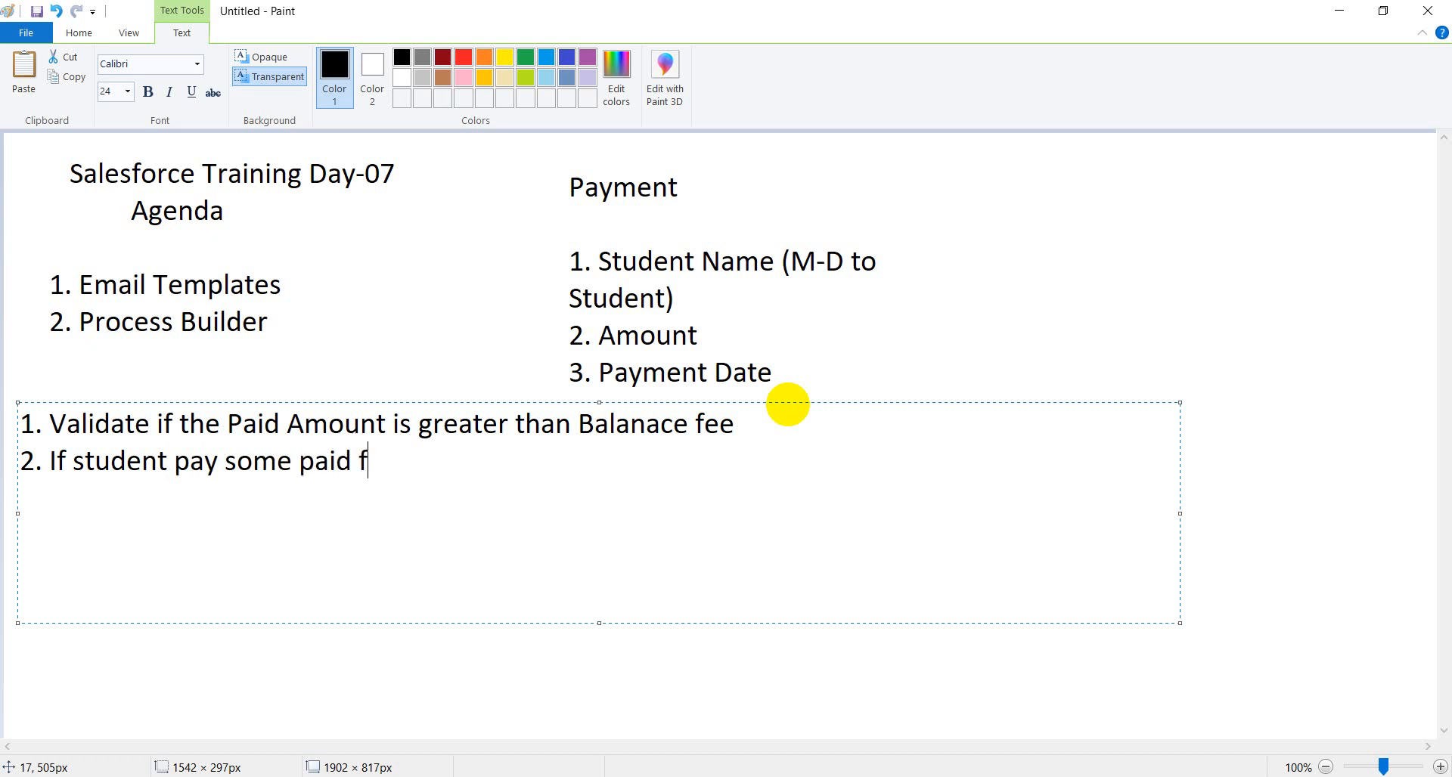
pyautogui.write('ee on crea')
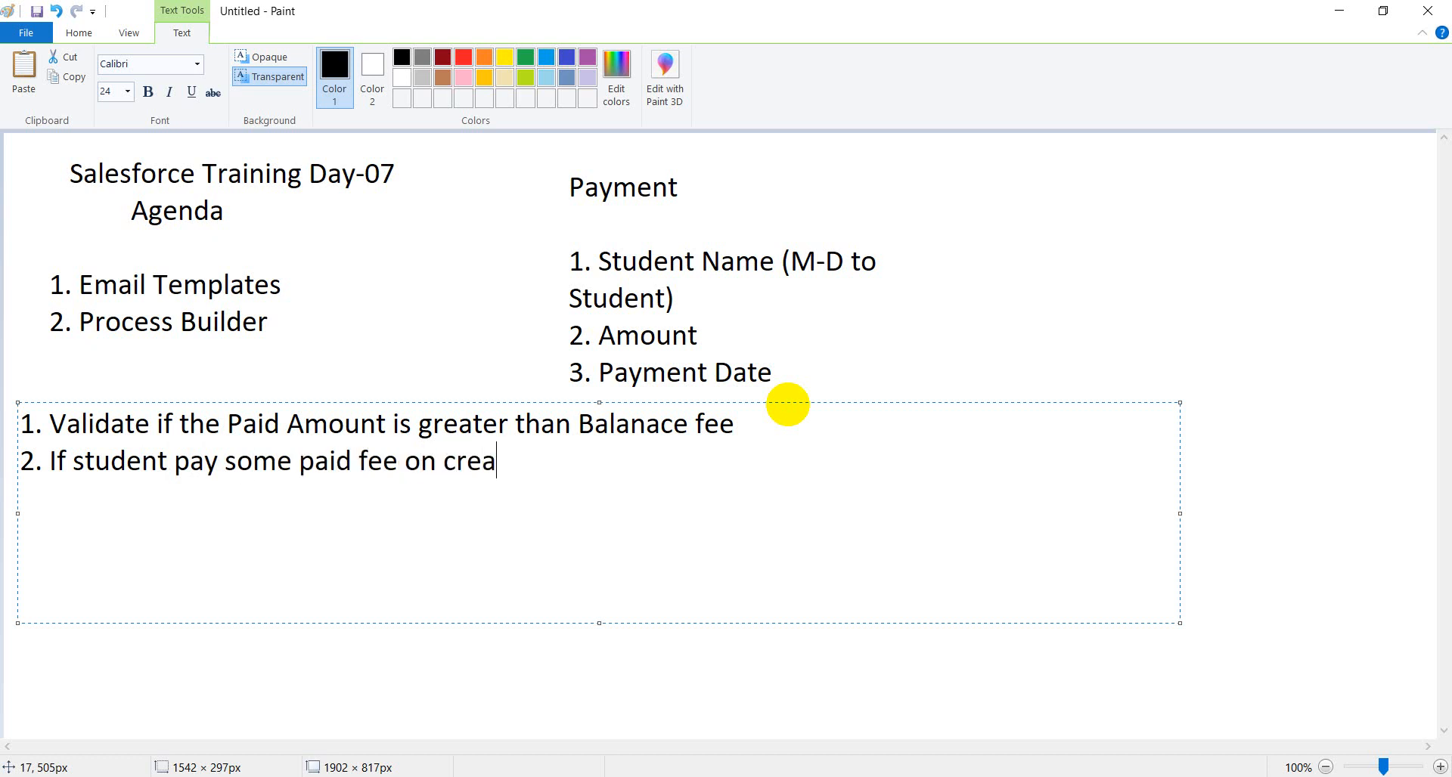
pyautogui.write('tion, create a p')
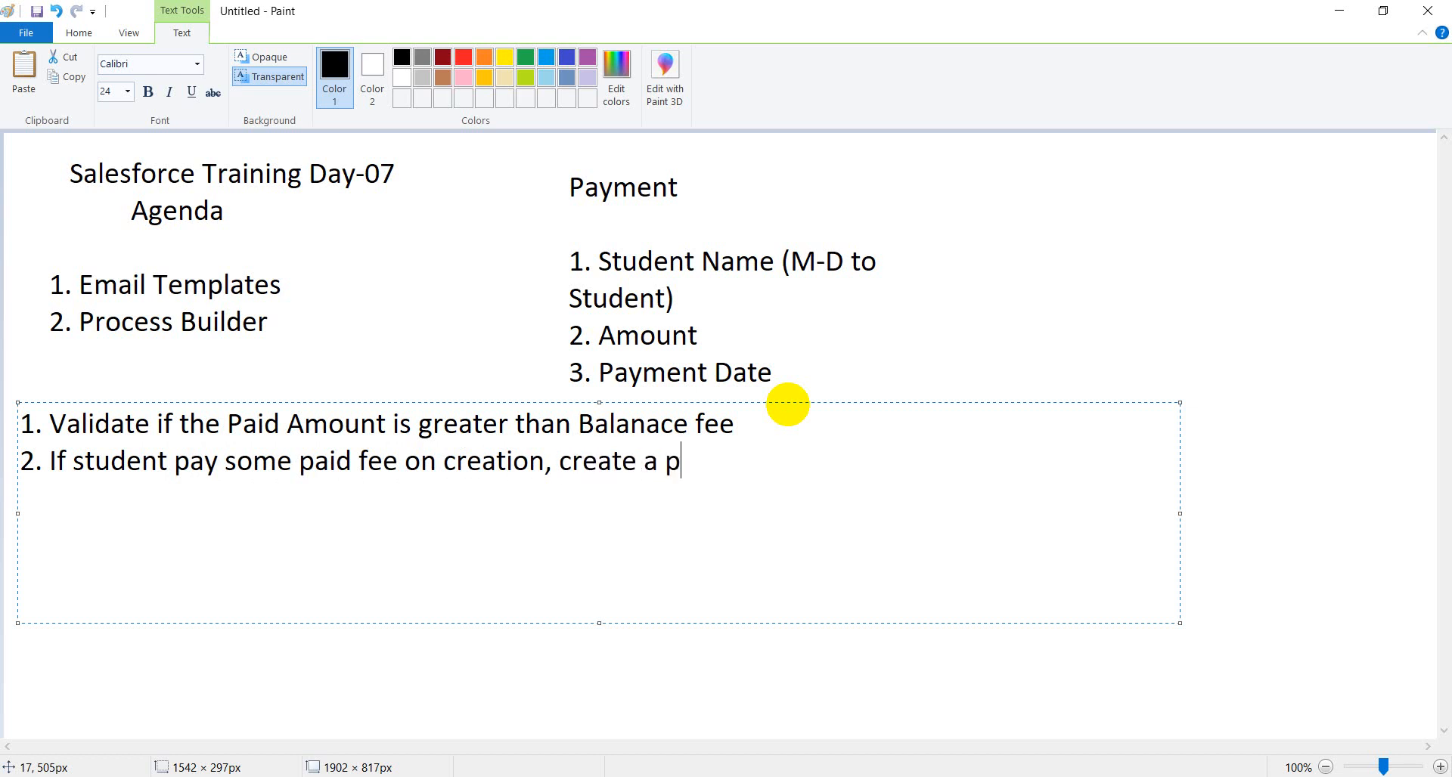
pyautogui.write('ayment re')
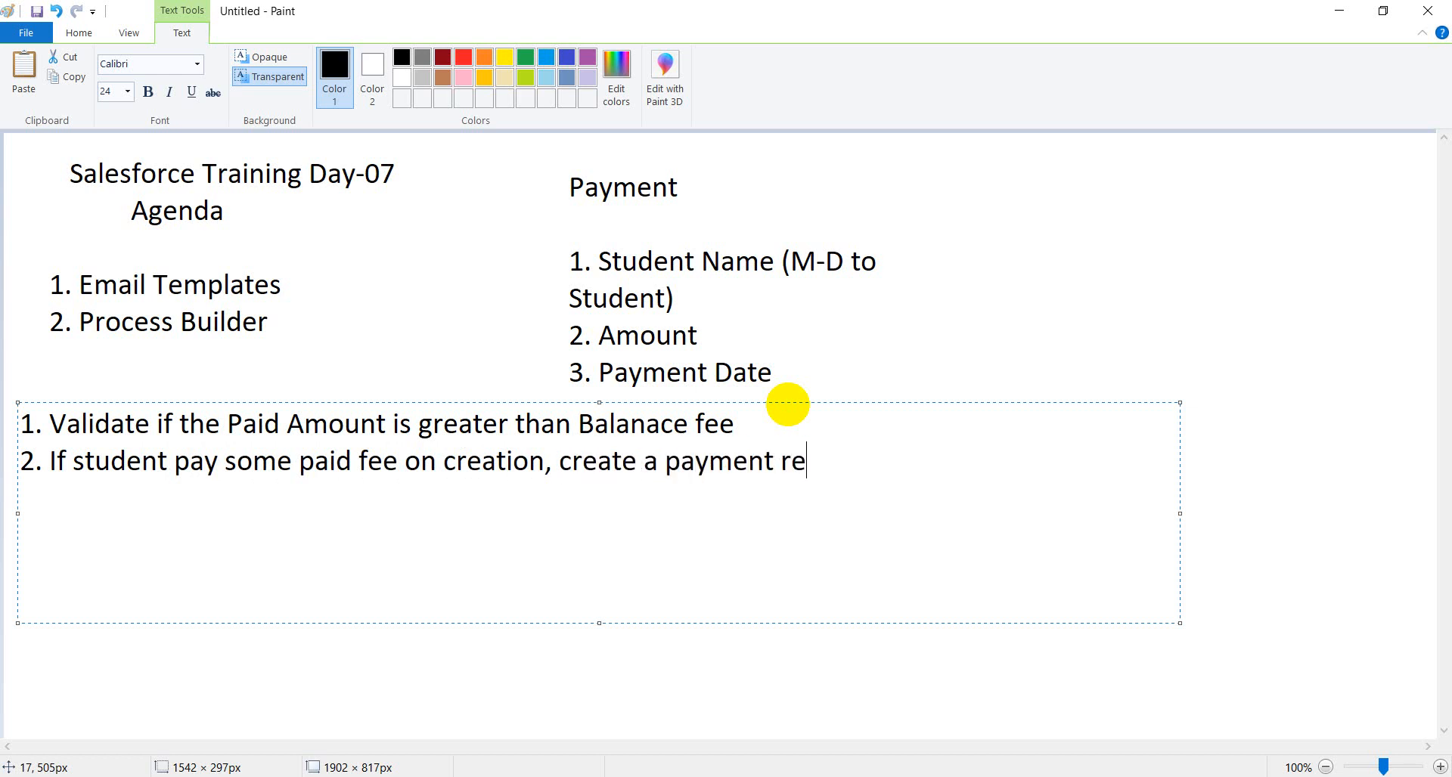
pyautogui.write('cord aut')
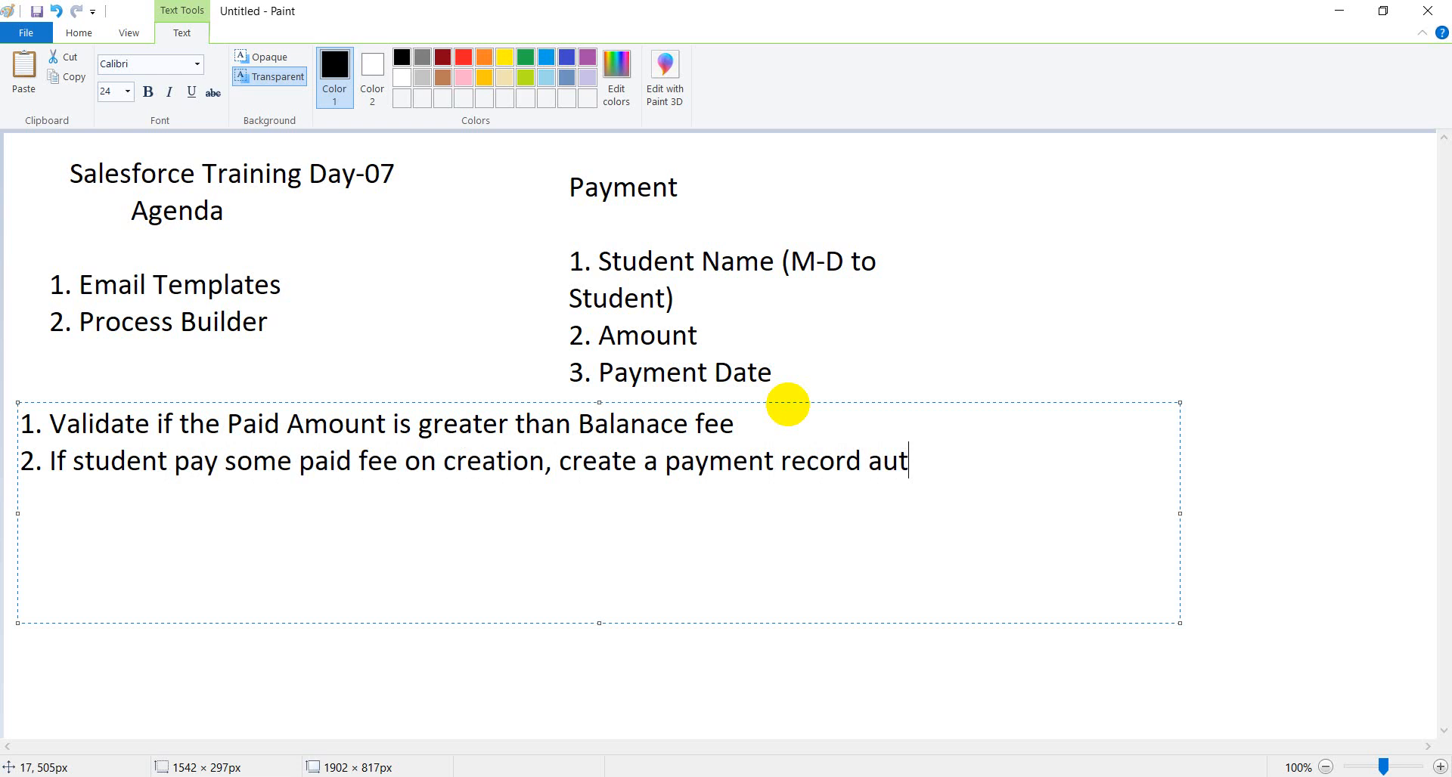
pyautogui.write('oamitac')
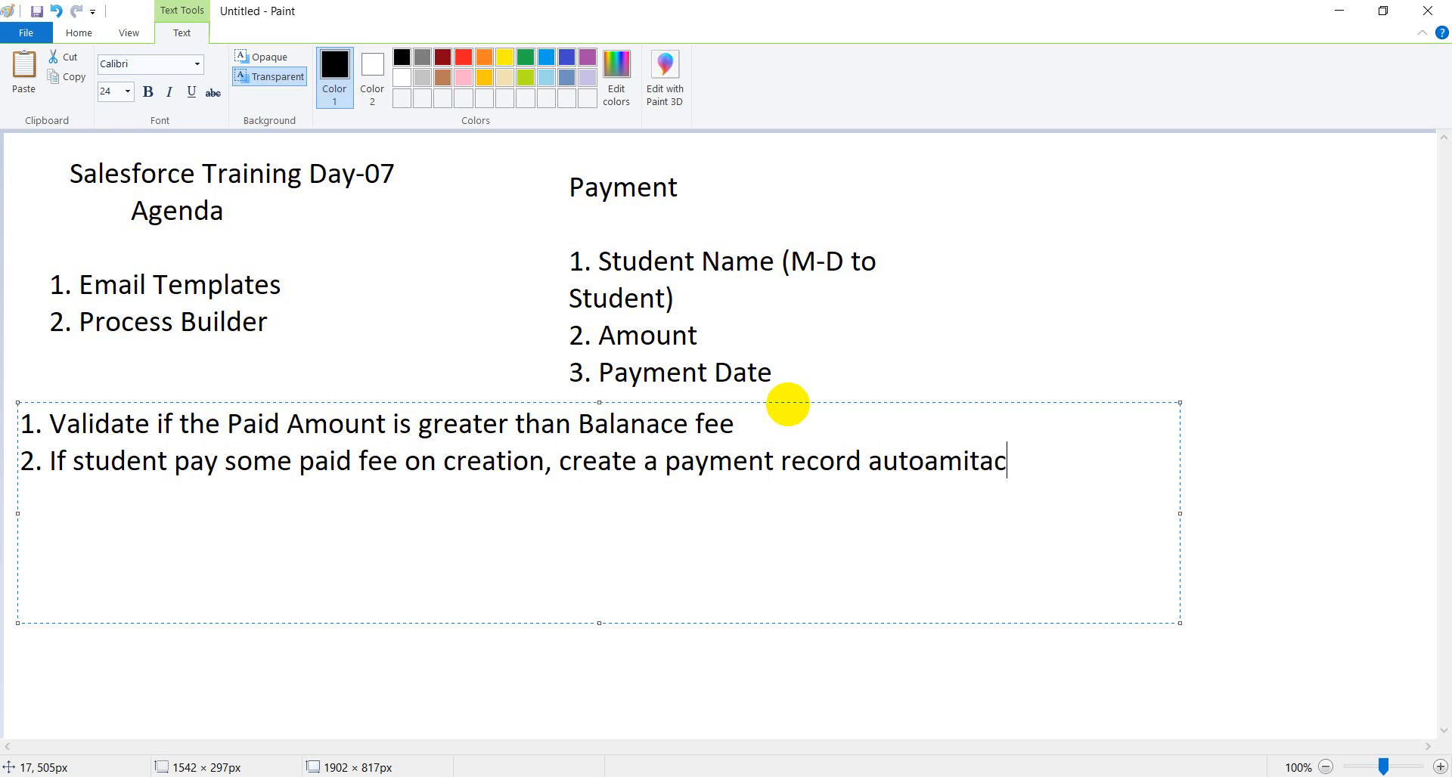
pyautogui.press('BackSpace')
pyautogui.press('BackSpace')
pyautogui.press('BackSpace')
pyautogui.press('BackSpace')
pyautogui.press('BackSpace')
pyautogui.press('BackSpace')
pyautogui.write('ma')
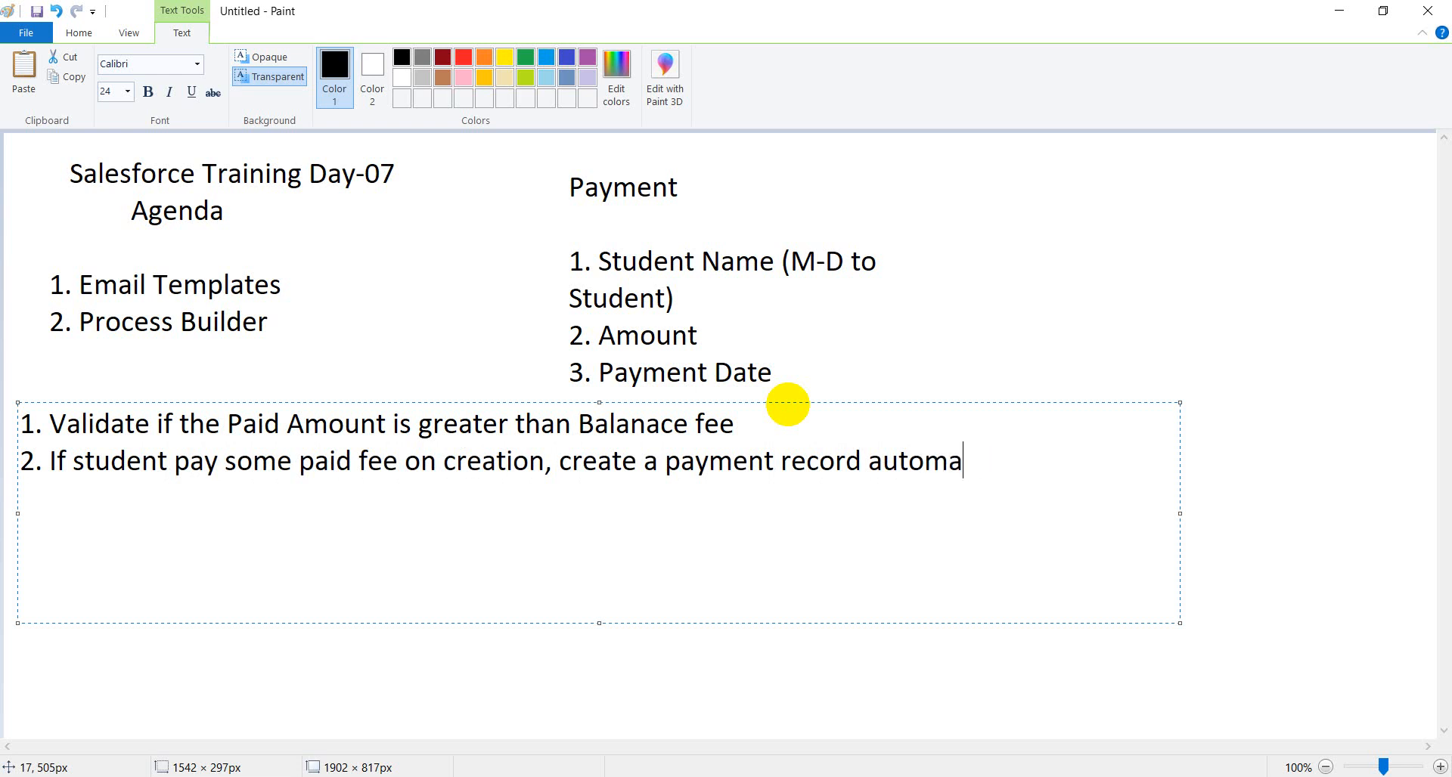
pyautogui.write('tically w')
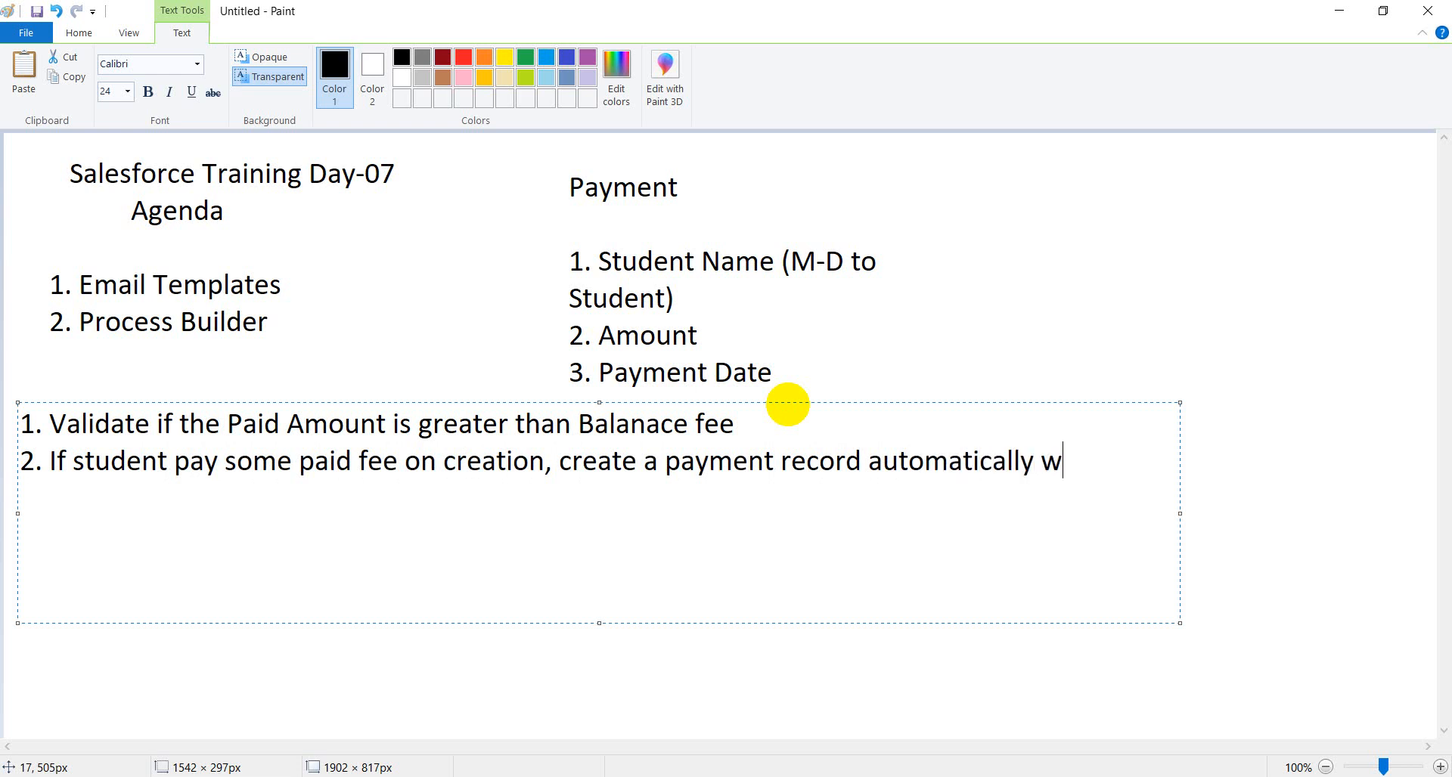
pyautogui.write('ith Paid fee.')
pyautogui.press('Return')
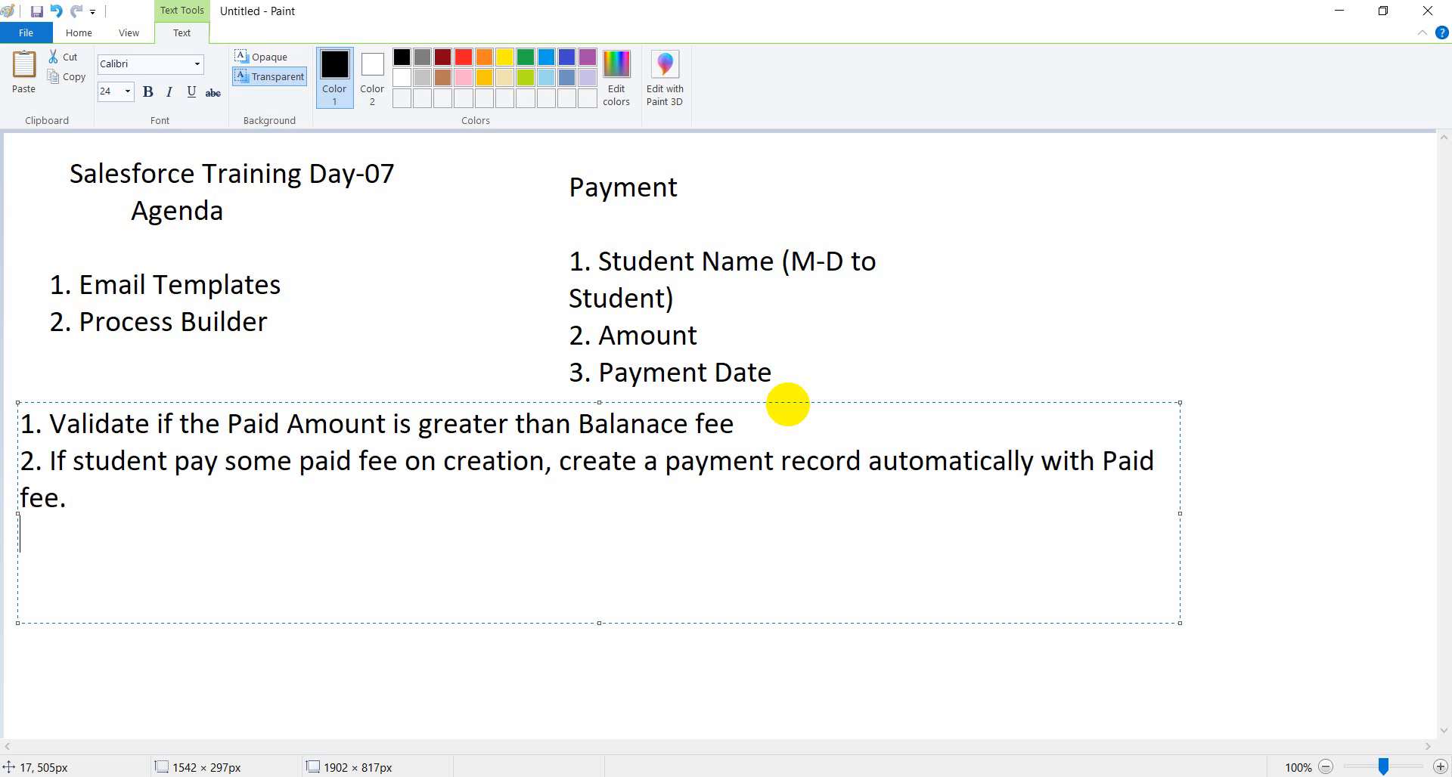
# - Add item 3 to the note: "Update the Paid fee on Student if Student pay the amount."
pyautogui.write('3.')
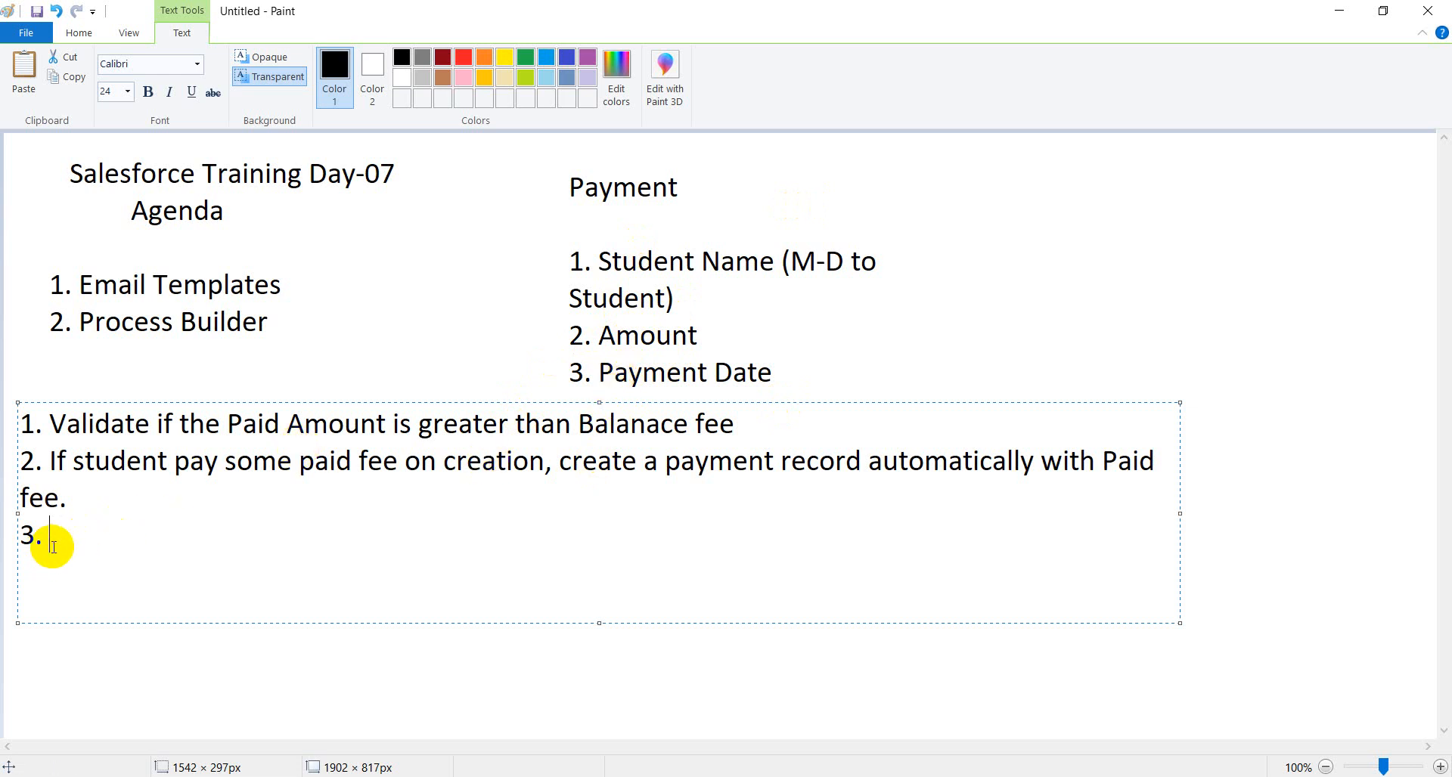
pyautogui.write('Update the ')
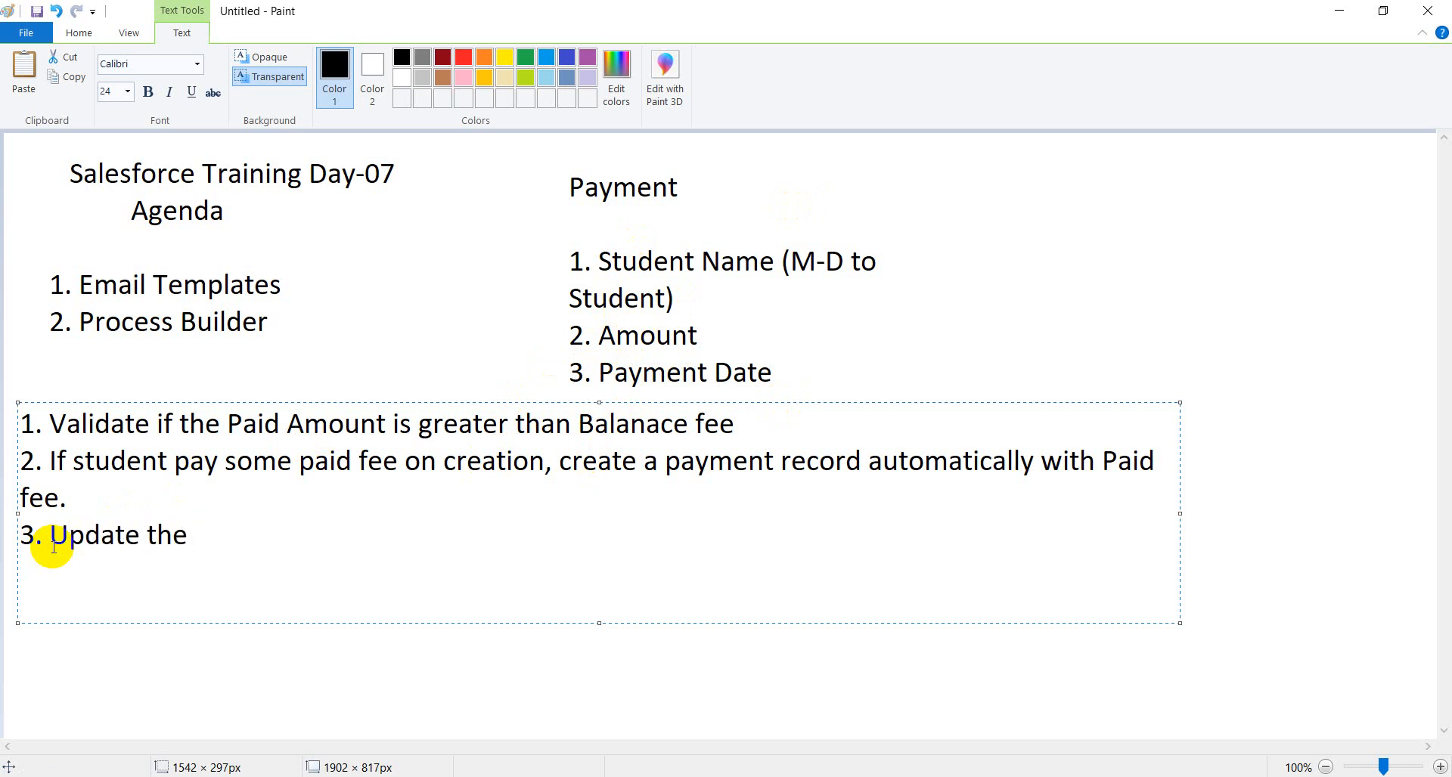
pyautogui.write('Paid fee on S')
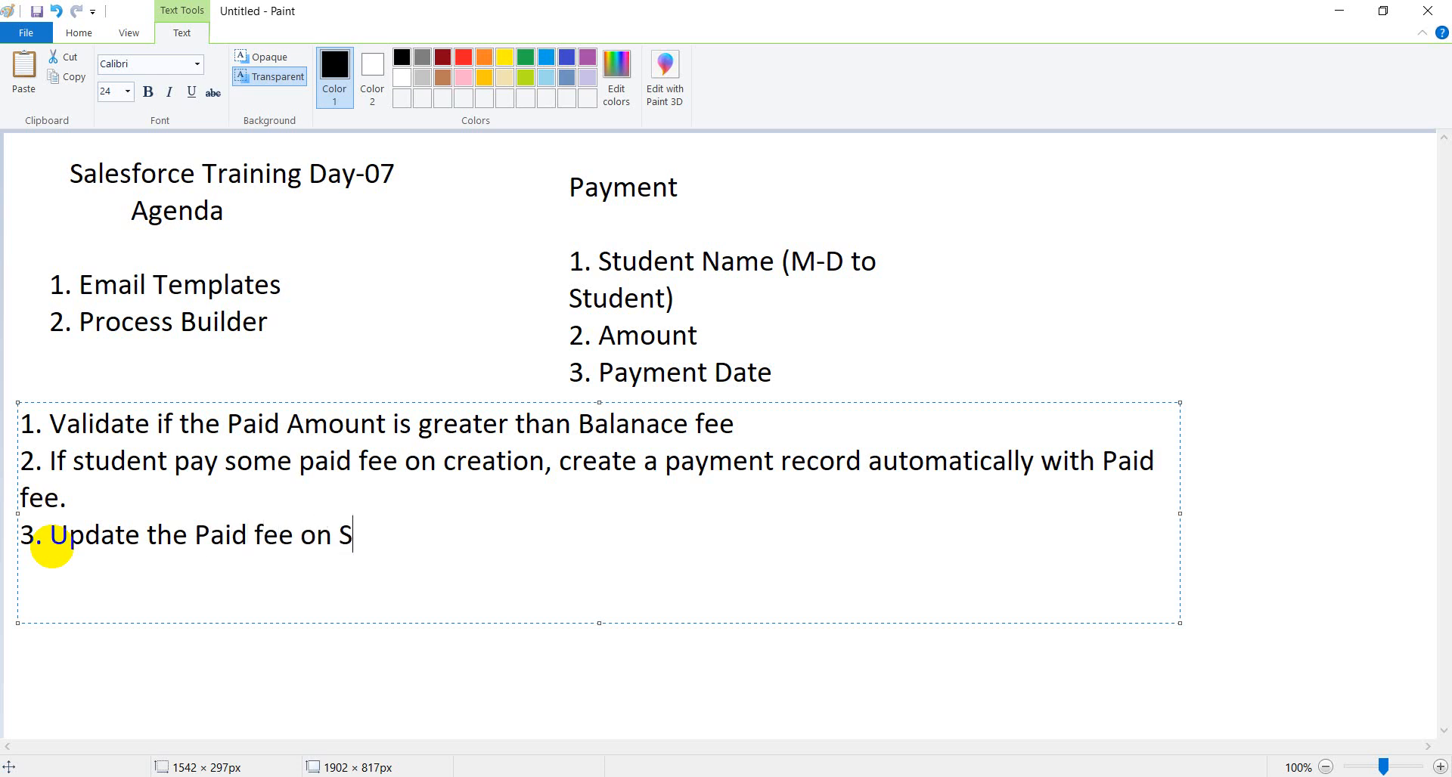
pyautogui.write('tudent i')
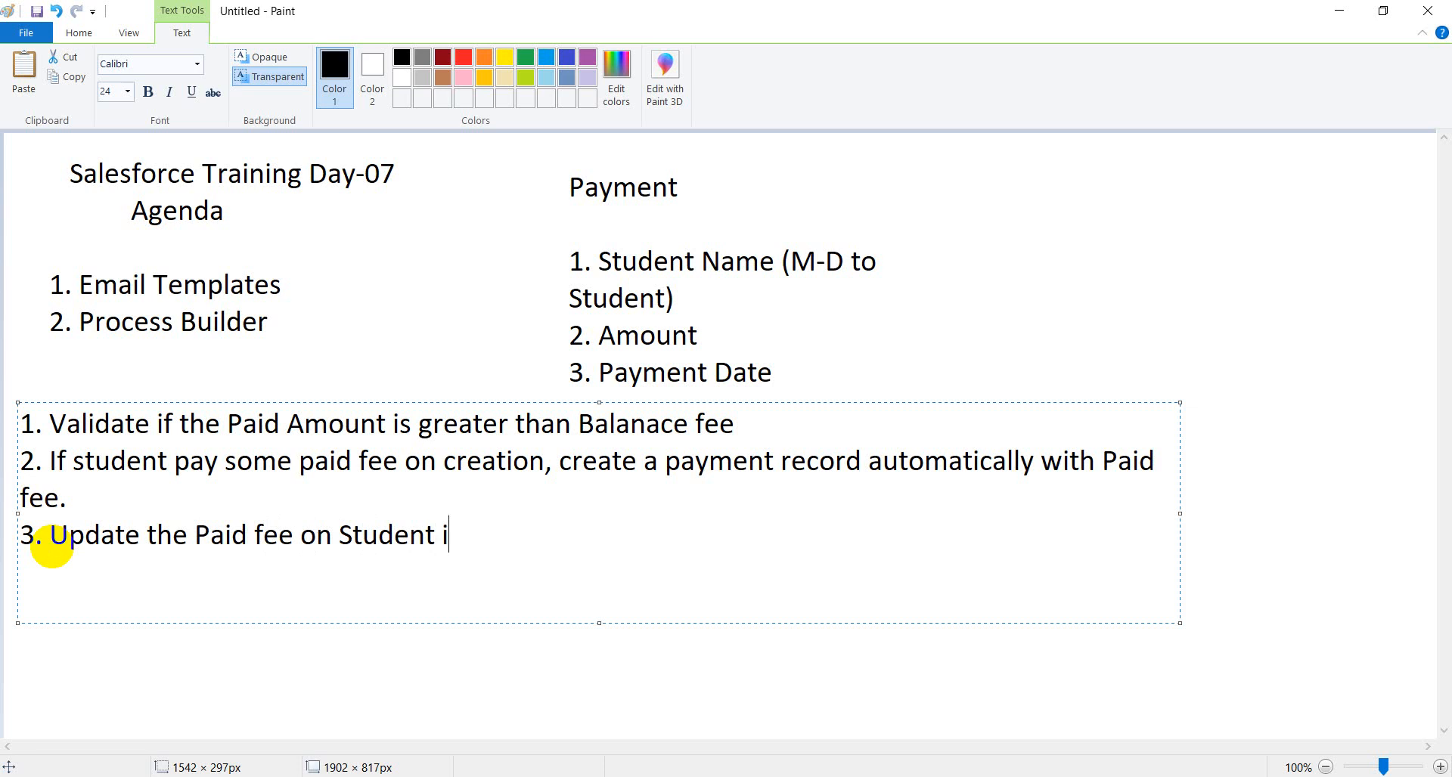
pyautogui.write('f Student pa')
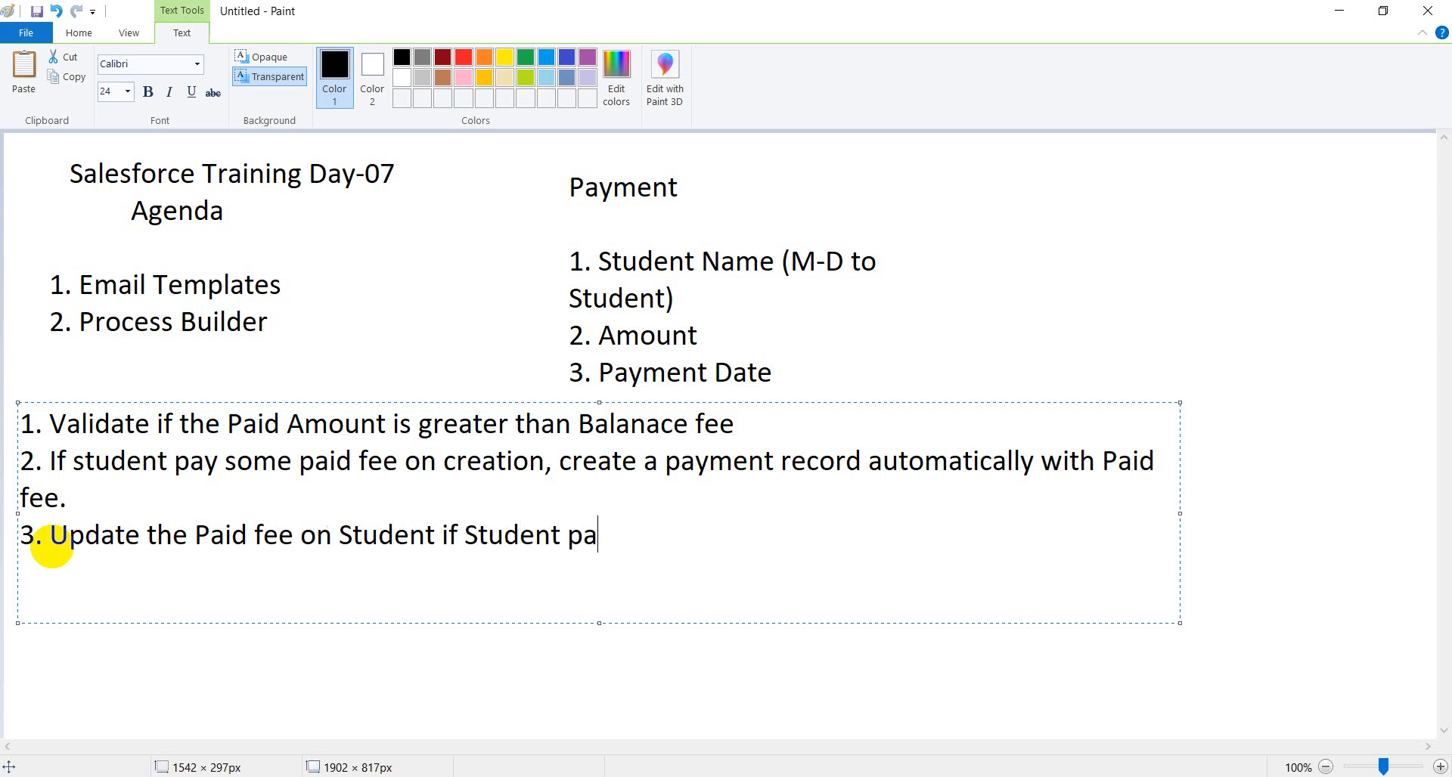
pyautogui.write('y the amount.')
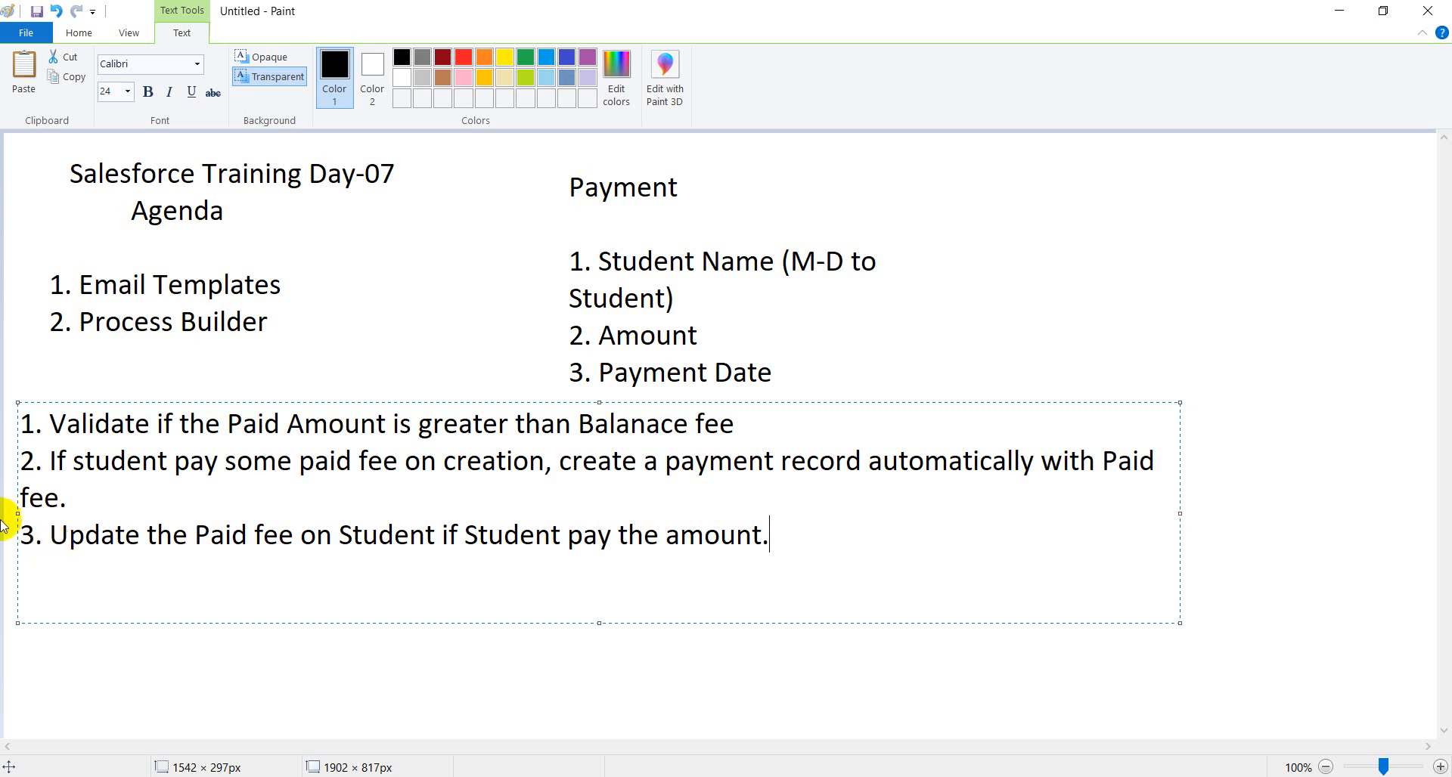
pyautogui.click(136, 491)
pyautogui.write('(')
pyautogui.press('BackSpace')
pyautogui.press('BackSpace')
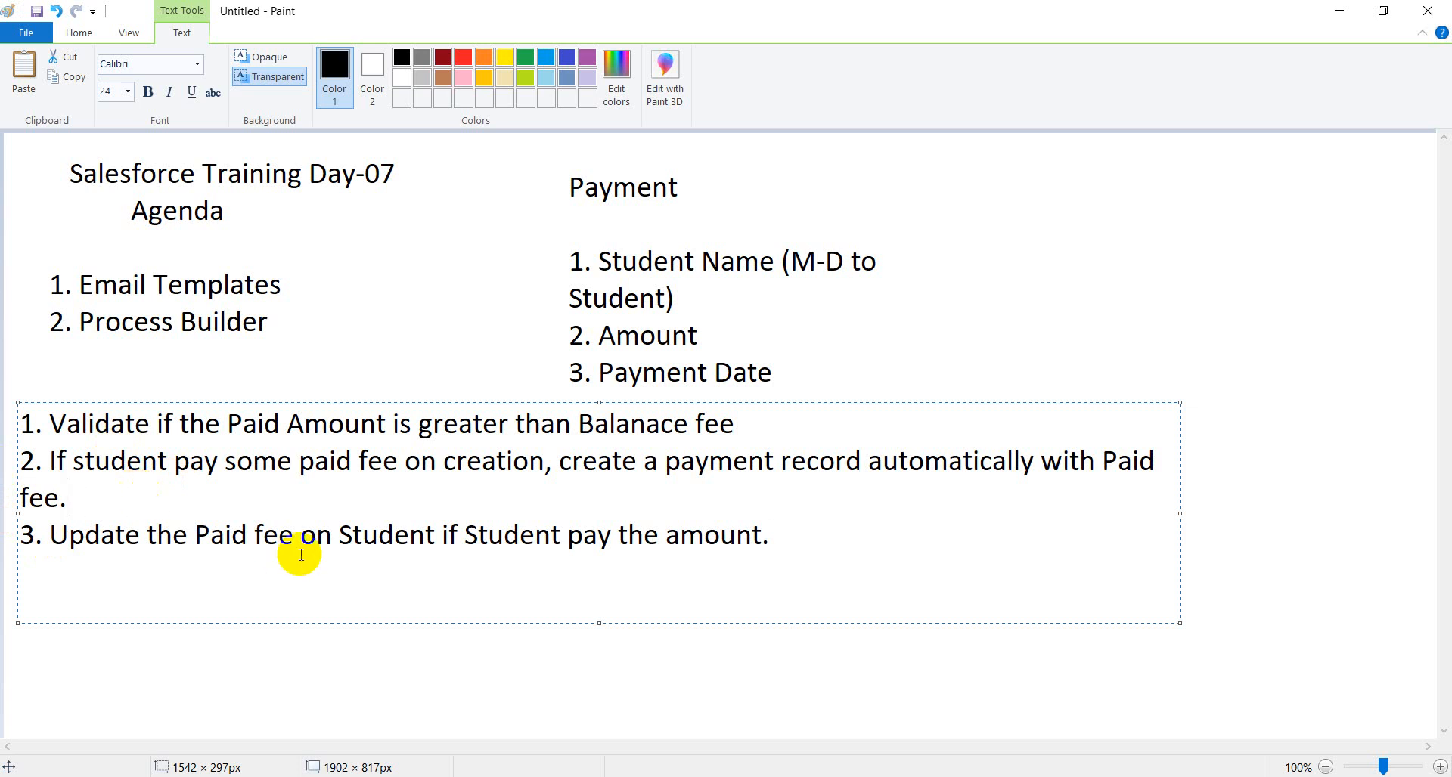
# - Add item 4 on a new line after item 3: "Create a field called Active on Student and Payment."
pyautogui.click(521, 526)
pyautogui.click(779, 530)
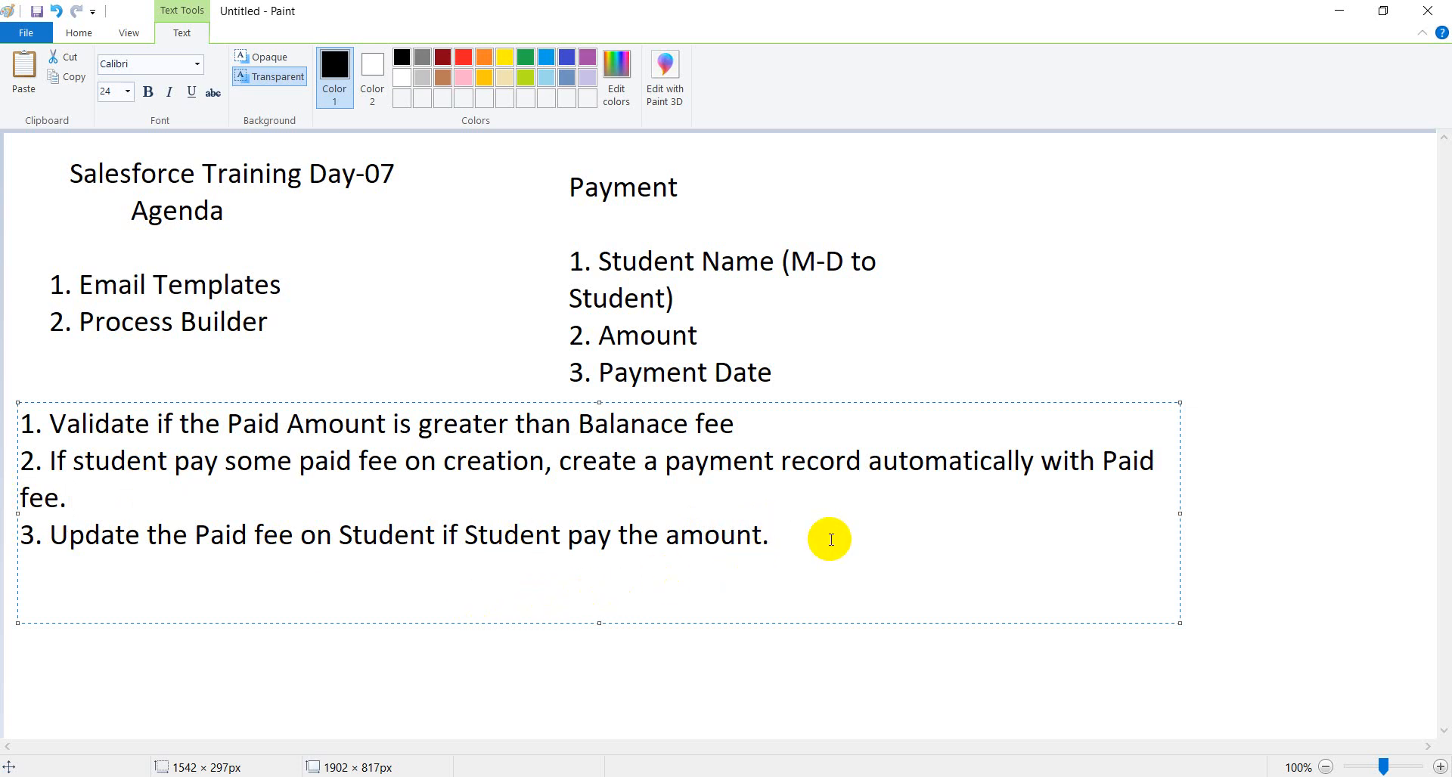
pyautogui.press('Up')
pyautogui.press('Down')
pyautogui.press('Return')
pyautogui.write('4. Create a')
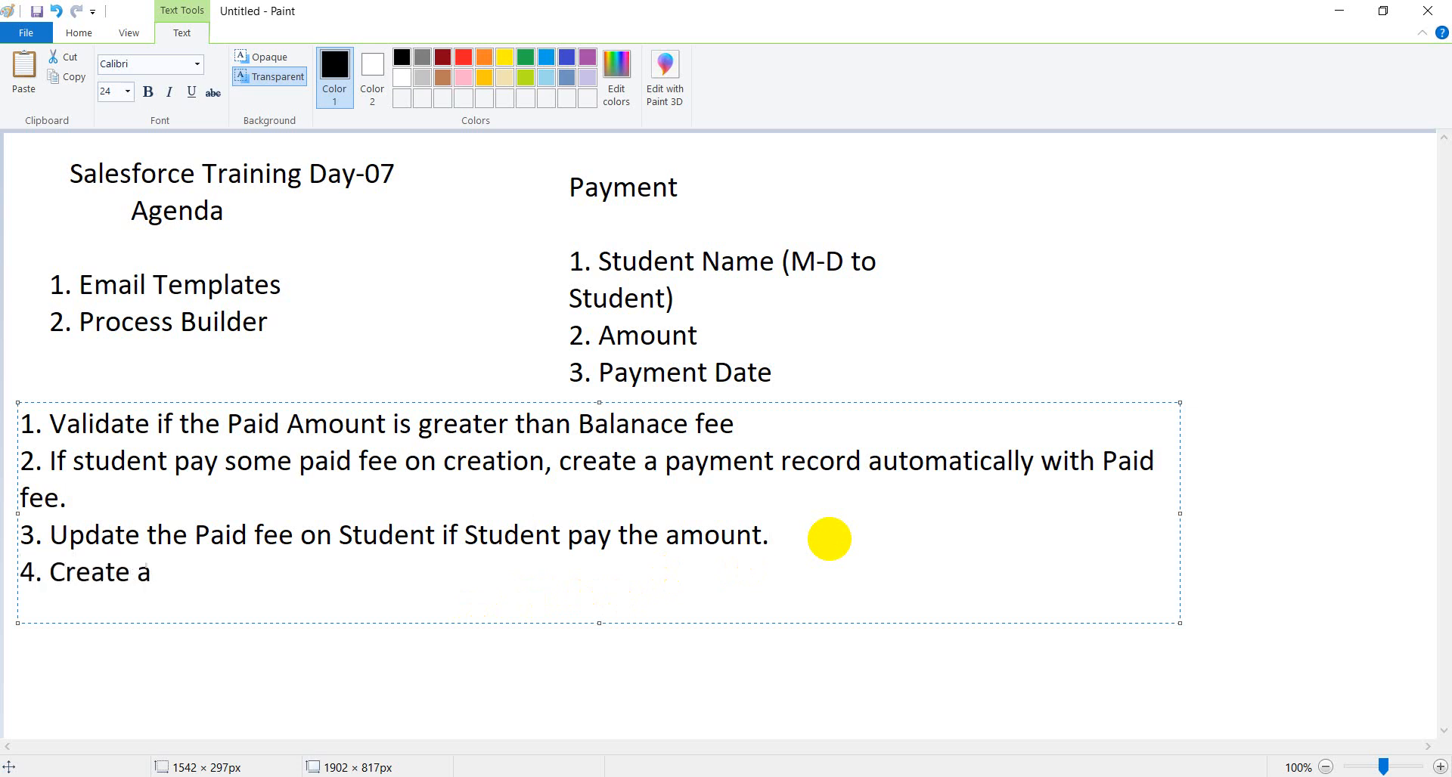
pyautogui.write(' fieldc')
pyautogui.press('BackSpace')
pyautogui.write('call')
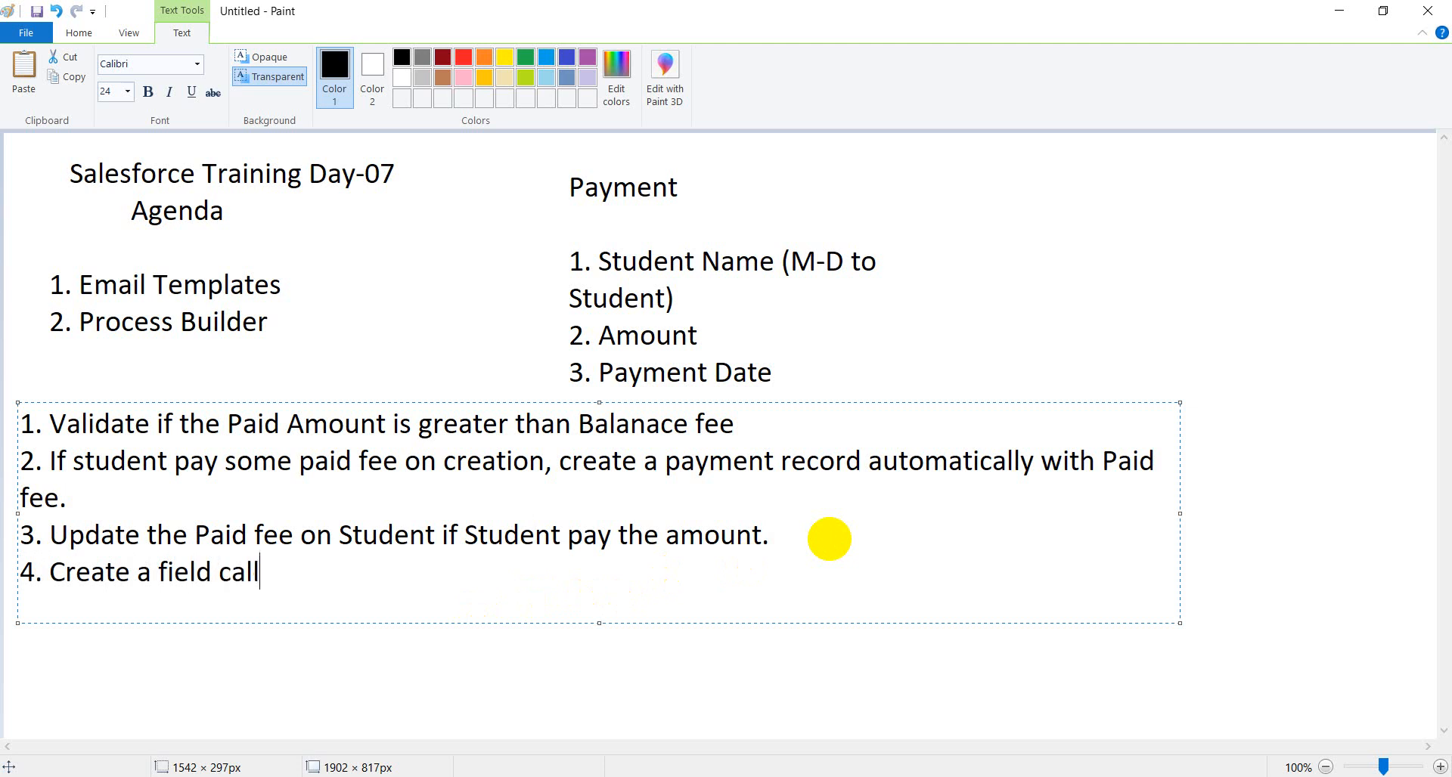
pyautogui.write('ed Active on ')
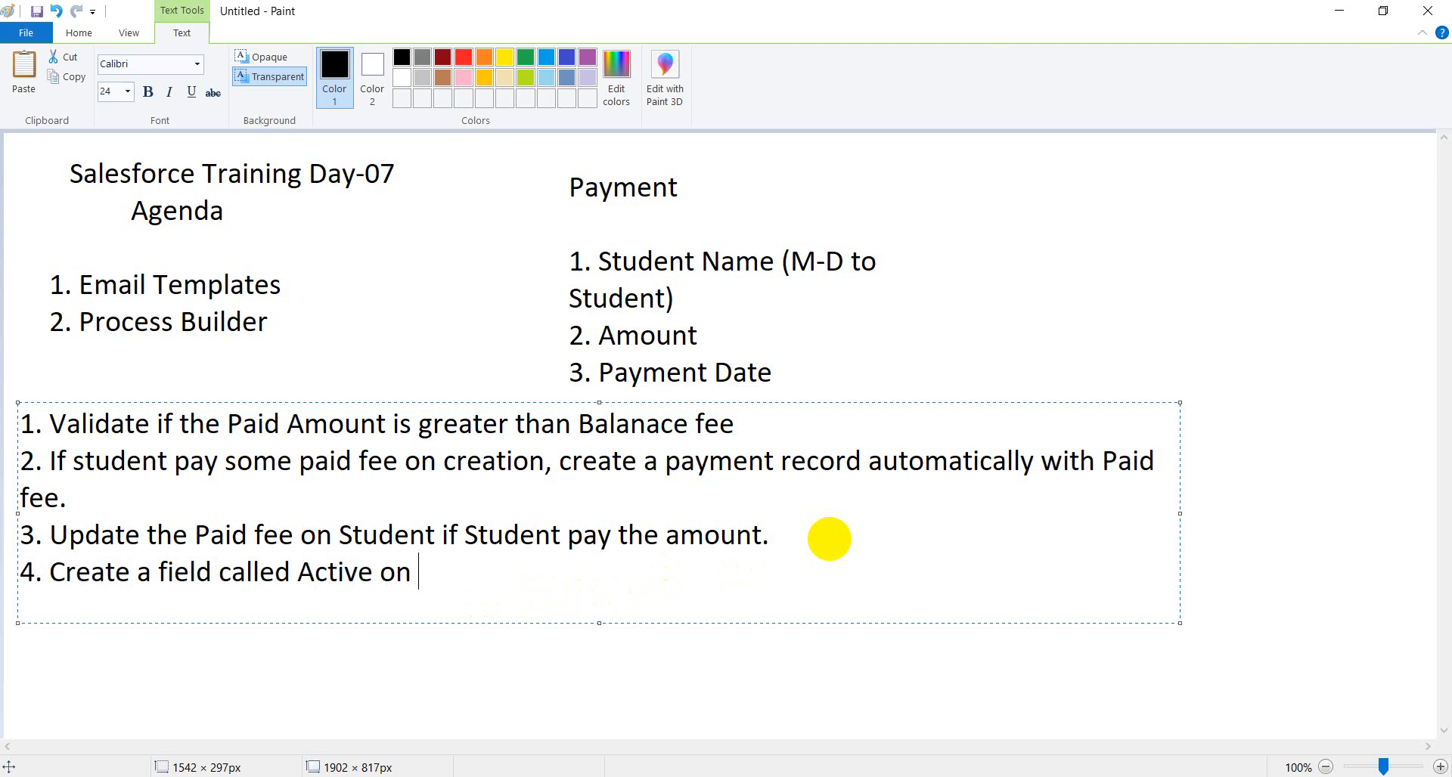
pyautogui.write('Student and ')
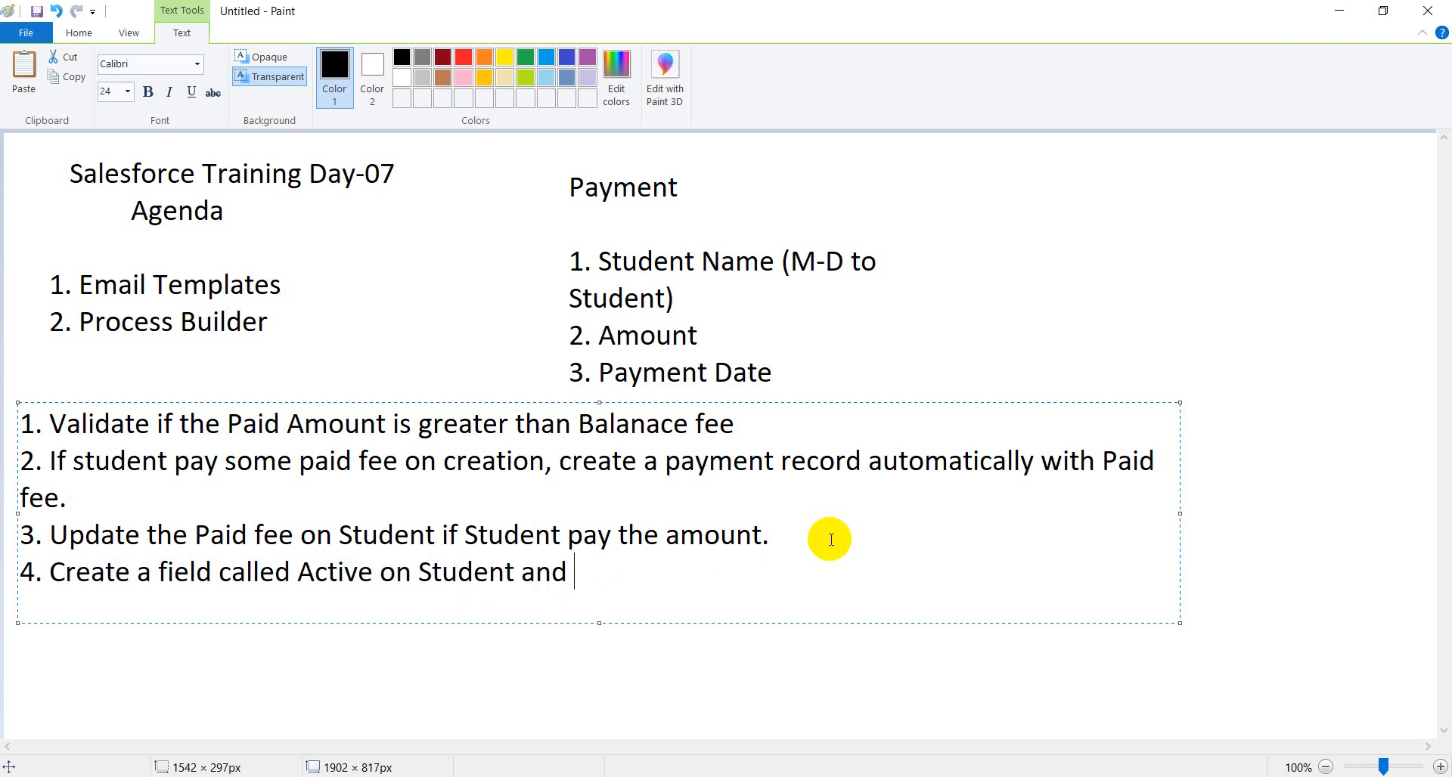
pyautogui.write('Payment.')
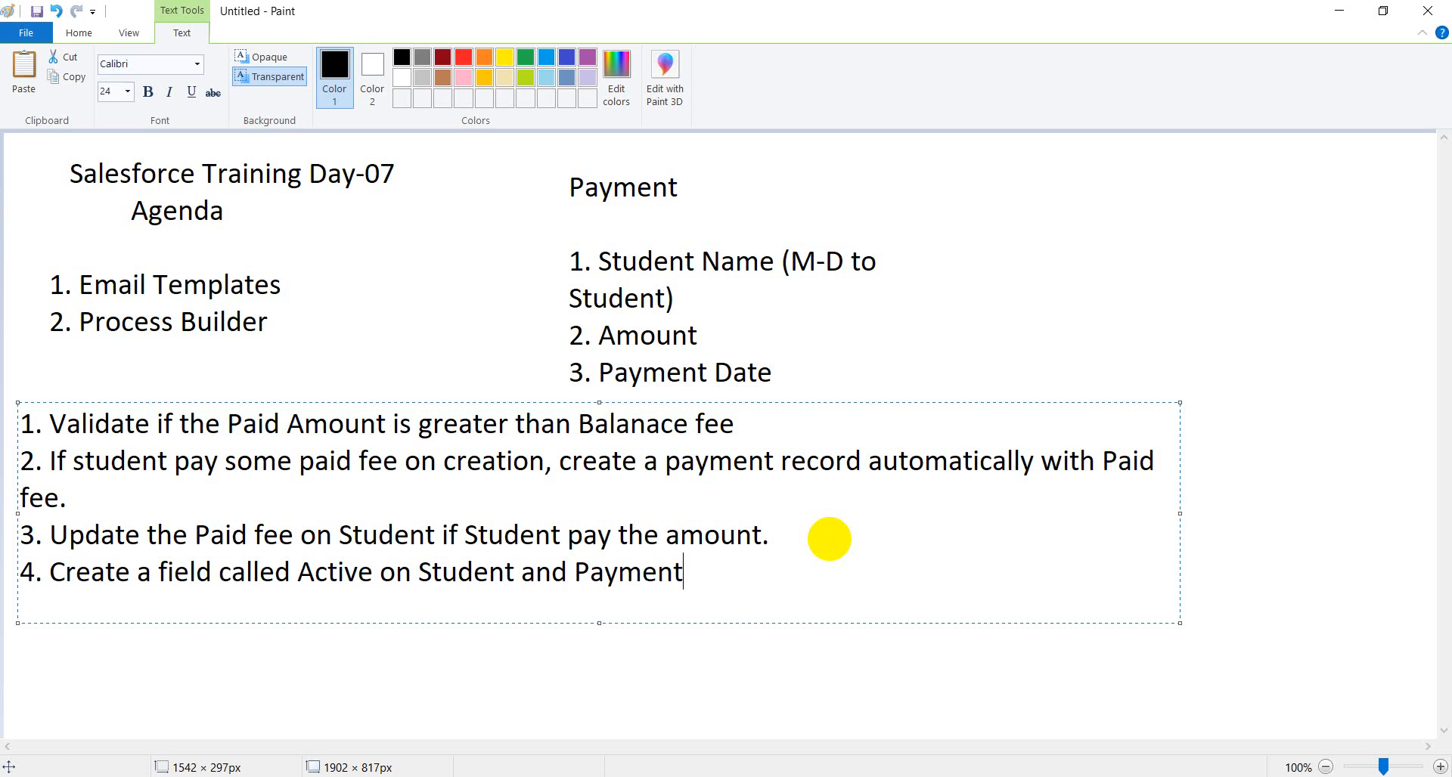
# - Add item 5 on a new line: "reflect the Student Active on Payment as well."
pyautogui.press('Return')
pyautogui.write('5. ')
pyautogui.write('Stu=')
pyautogui.write('=')
pyautogui.press('BackSpace')
pyautogui.press('BackSpace')
pyautogui.press('BackSpace')
pyautogui.press('BackSpace')
pyautogui.press('BackSpace')
pyautogui.write('refc')
pyautogui.press('BackSpace')
pyautogui.write('lect')
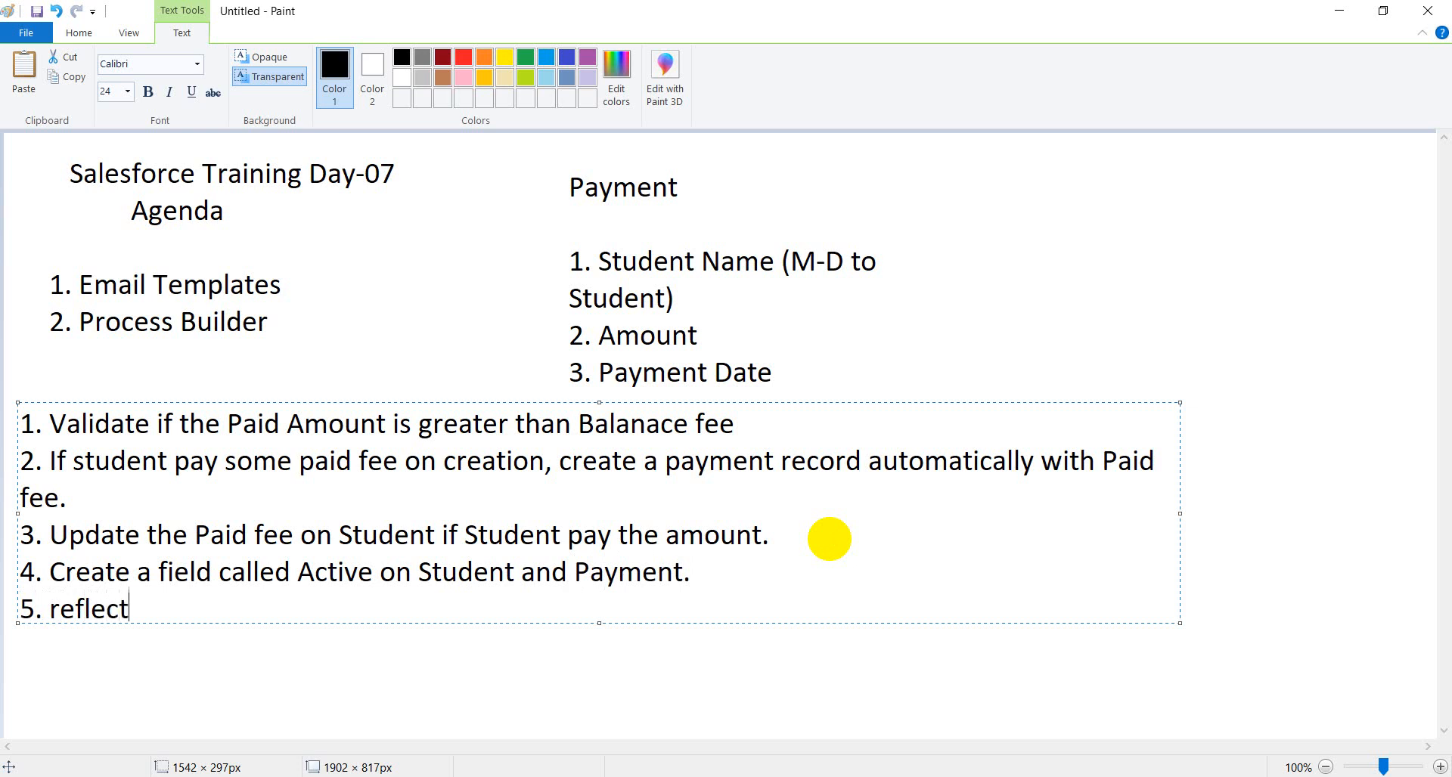
pyautogui.write(' the Stude')
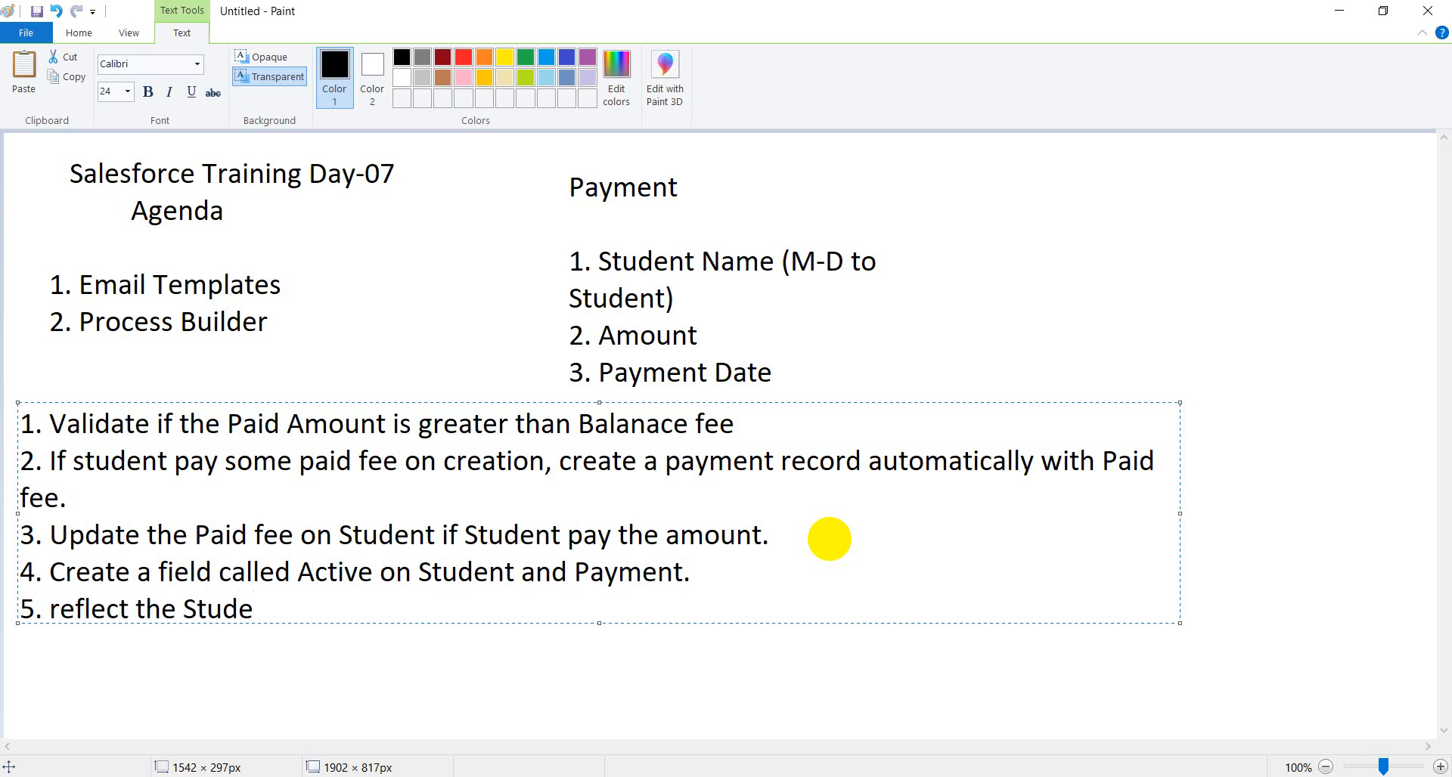
pyautogui.write('nt Active ')
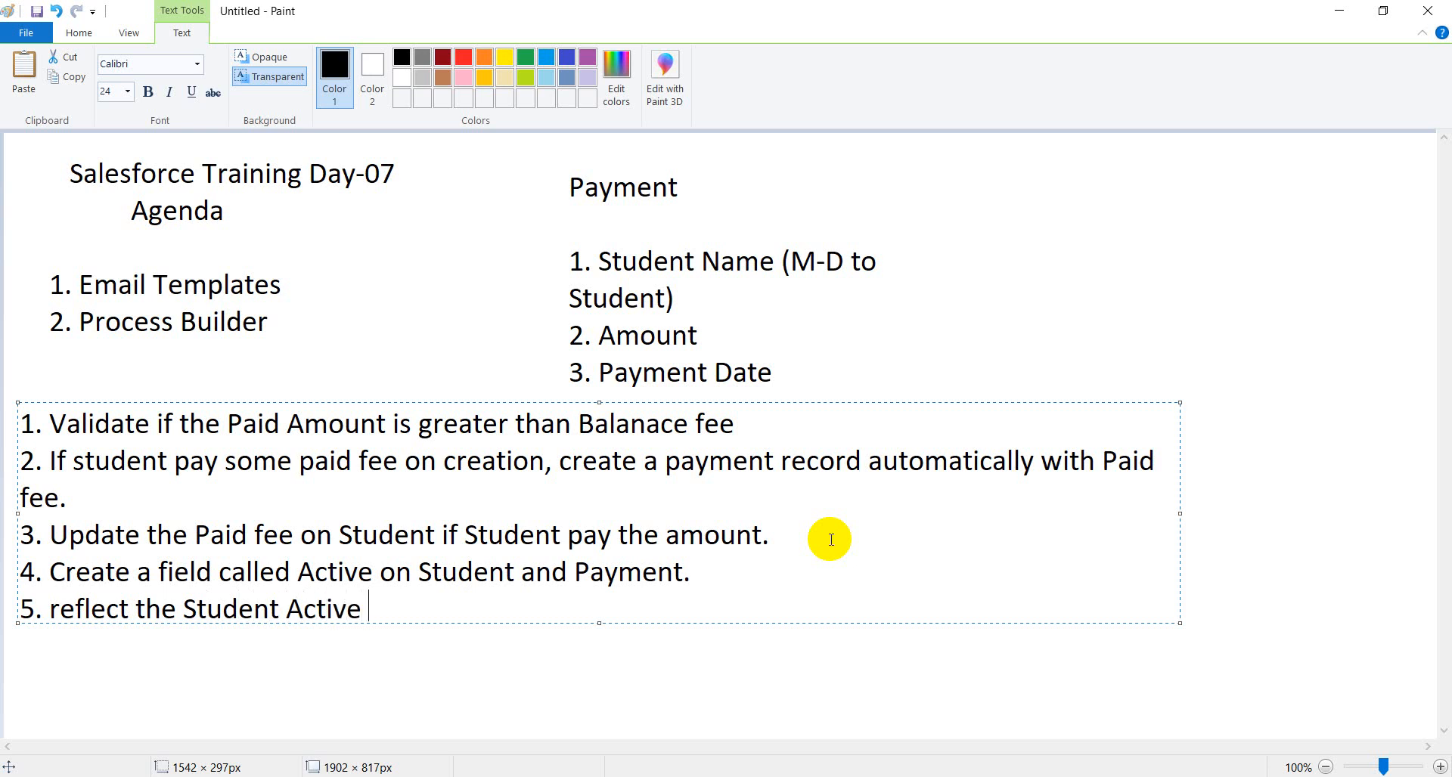
pyautogui.write('on Payment as we')
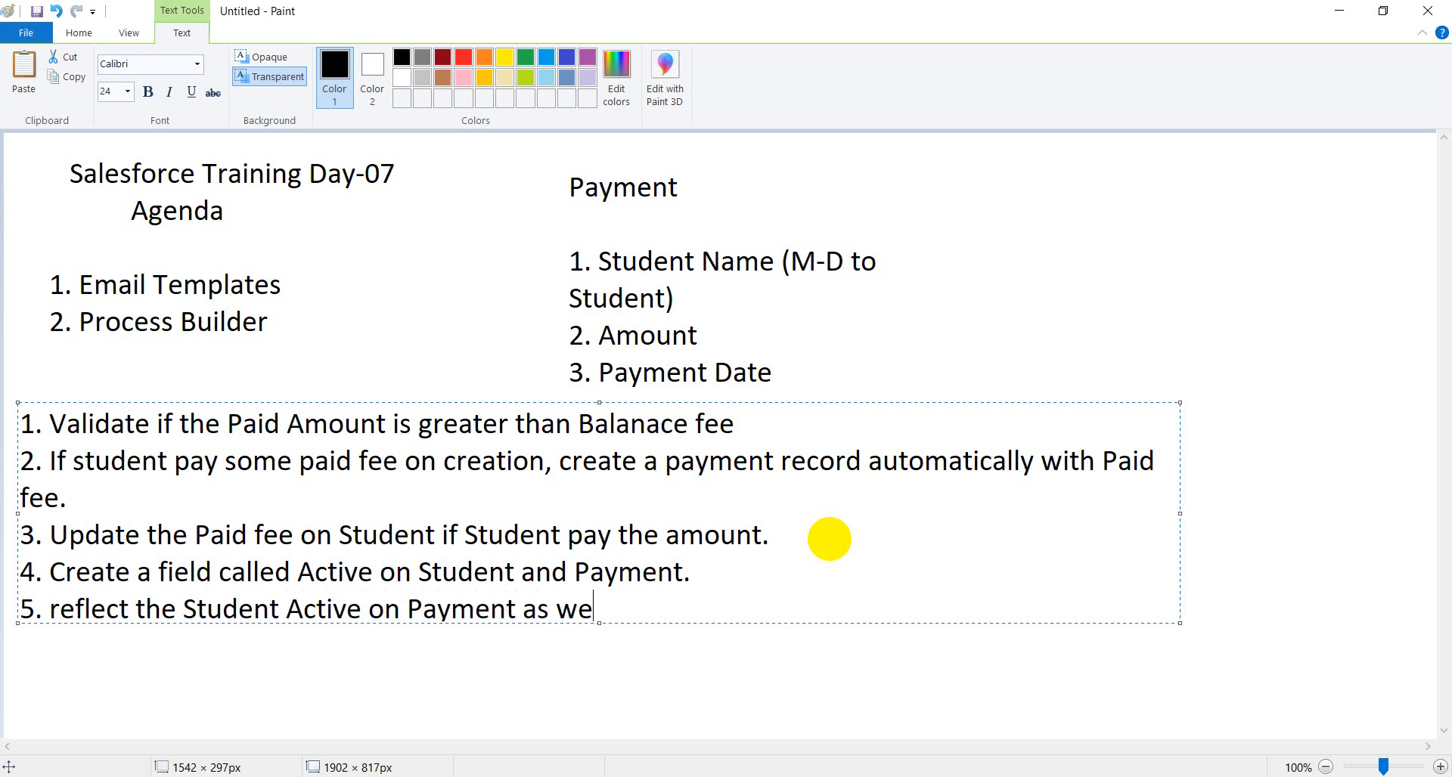
pyautogui.write('ll.')
# - Add item 6 on a new line: "Payment should be done for only active students."
pyautogui.press('Return')
pyautogui.write('6. Paym')
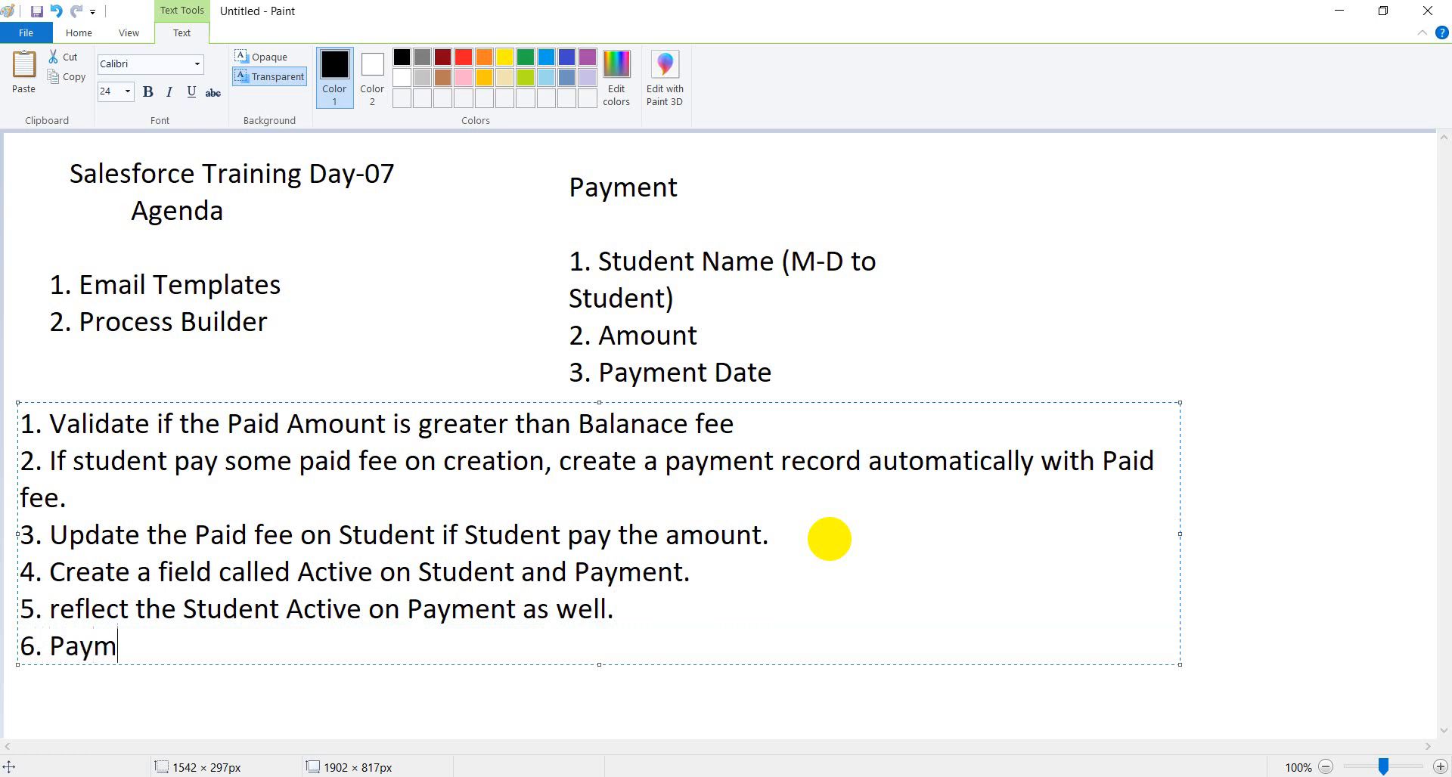
pyautogui.write('ent shou')
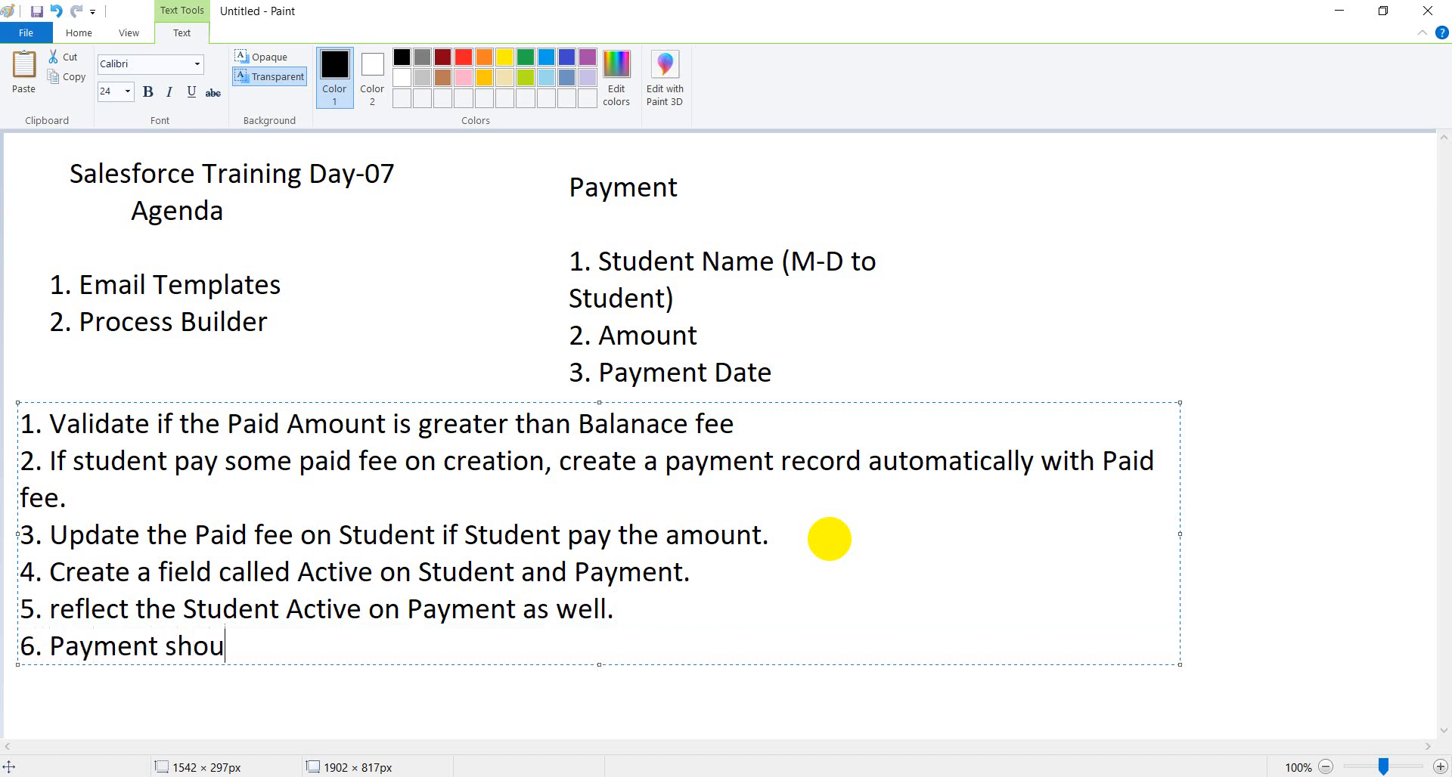
pyautogui.write('ld be don')
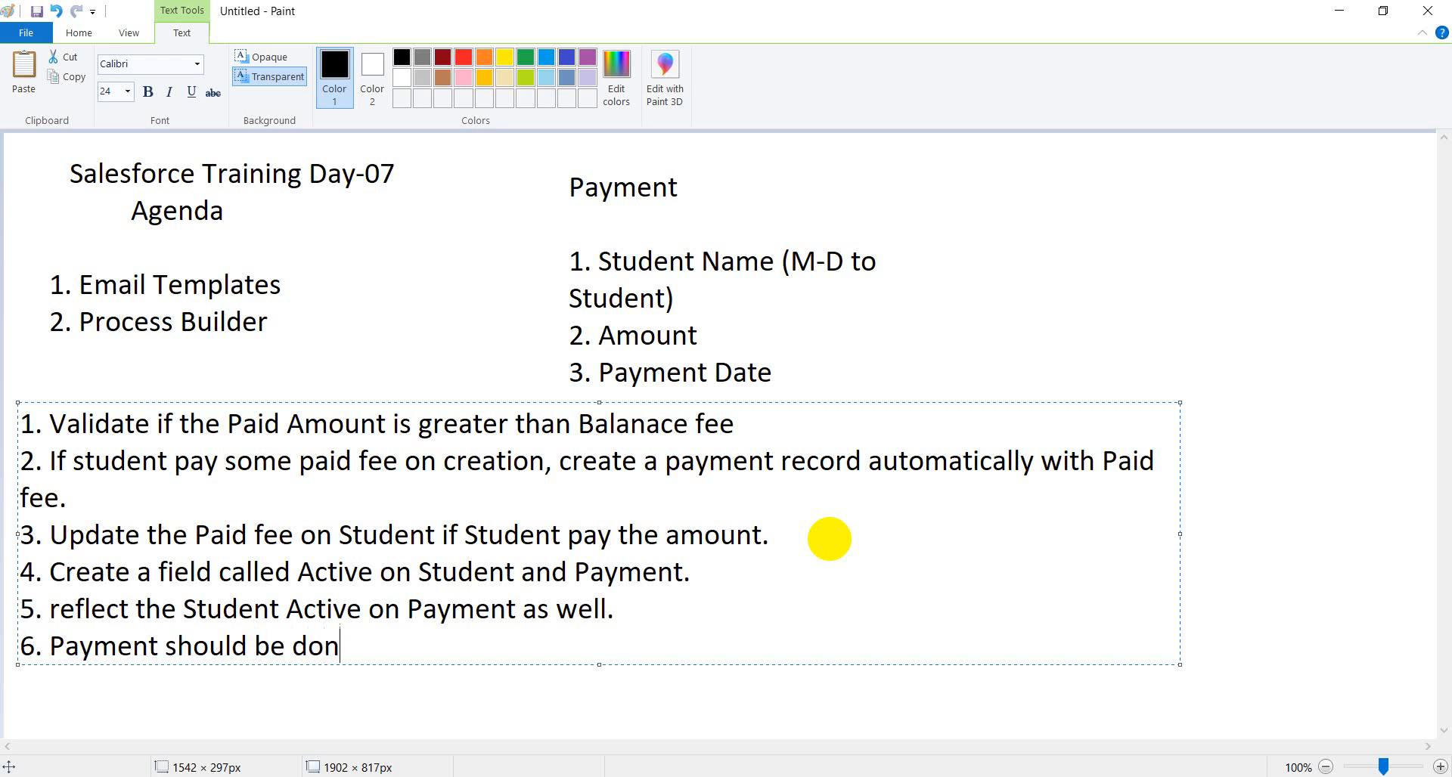
pyautogui.write('e for onl')
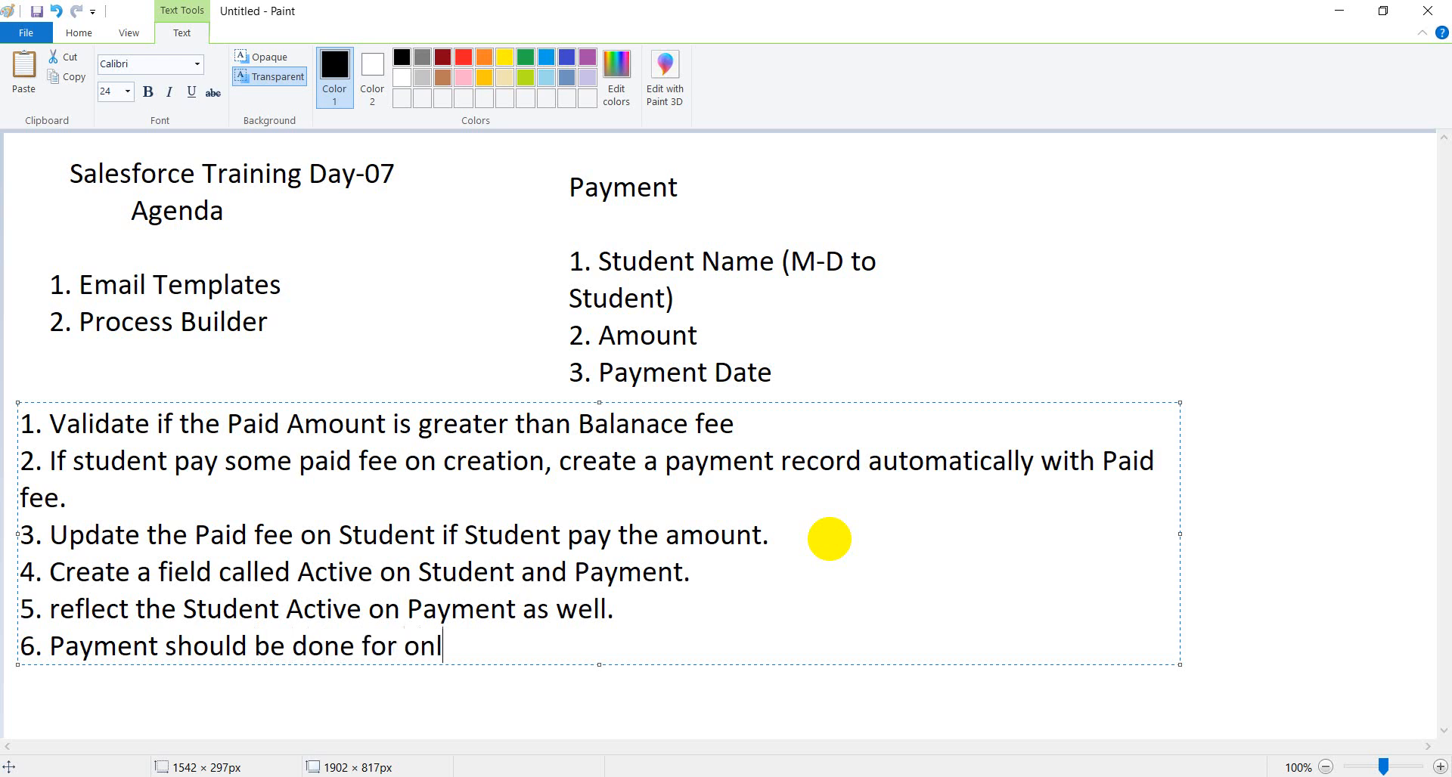
pyautogui.write('y active ')
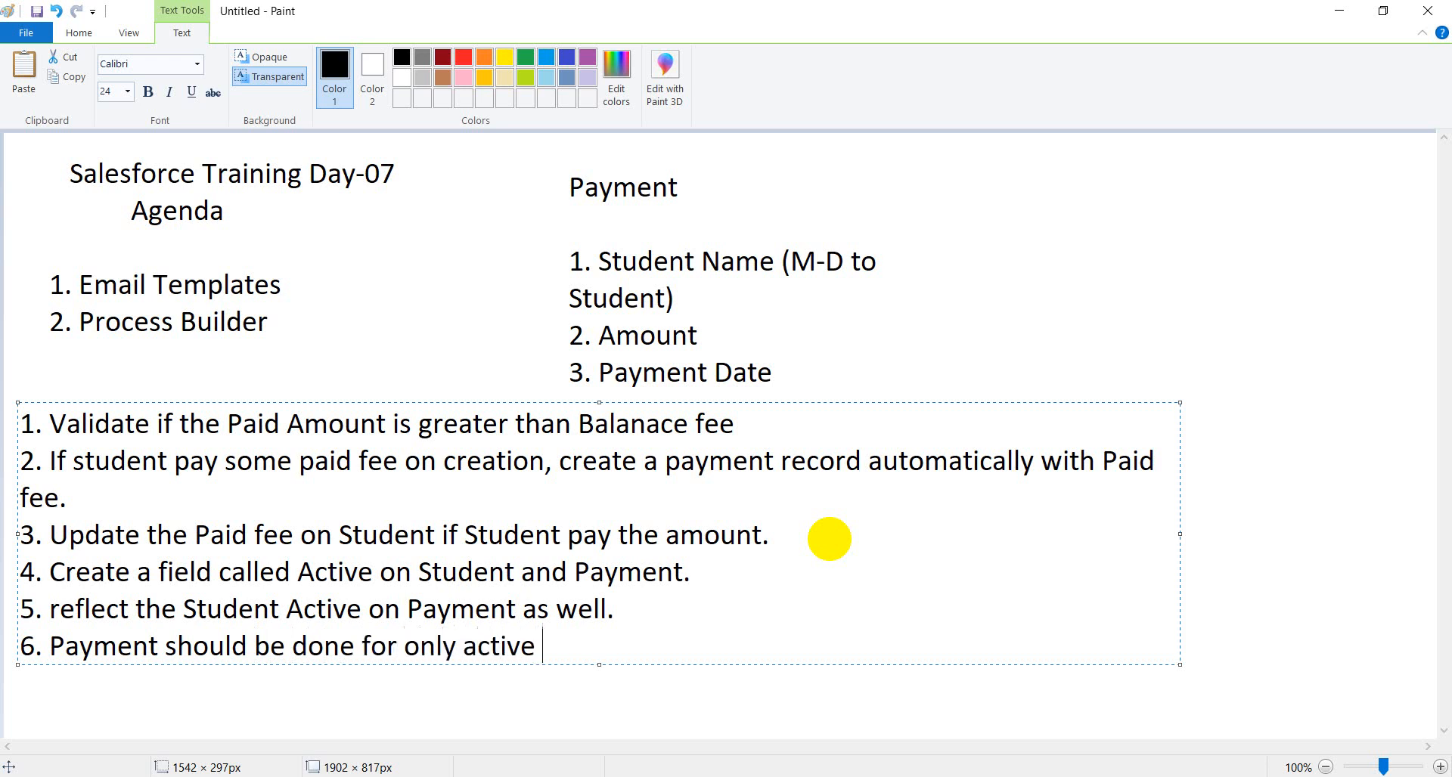
pyautogui.write('student')
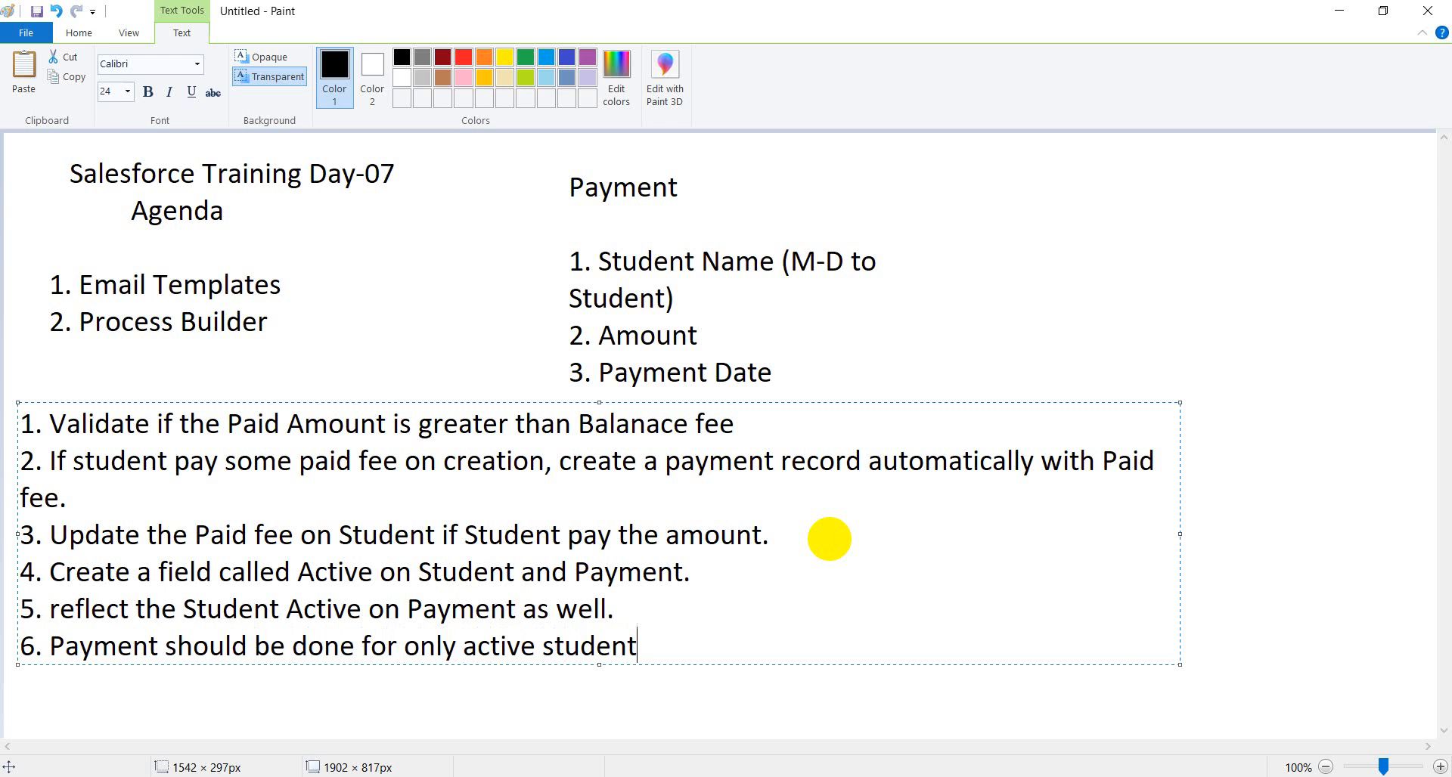
pyautogui.write('s.')
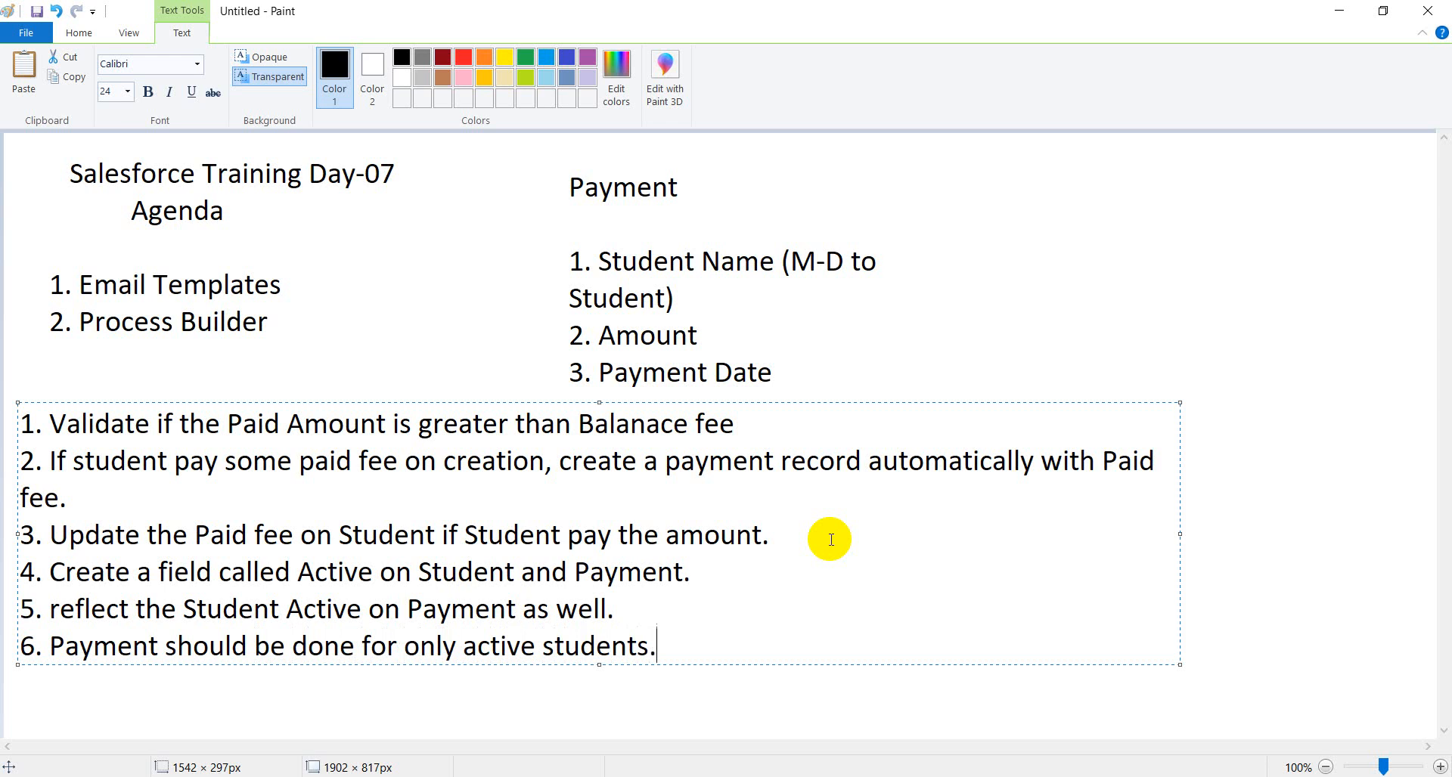